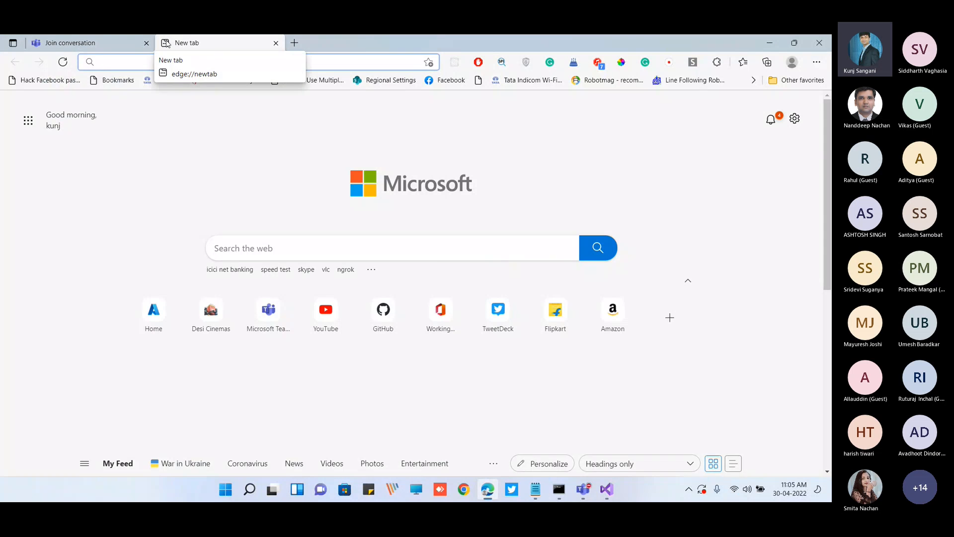
Go to the Office home page and open Power Apps and Power Automate in new tabs from the app launcher
{"action": "type", "text": "office"}
{"action": "key", "text": "Return"}
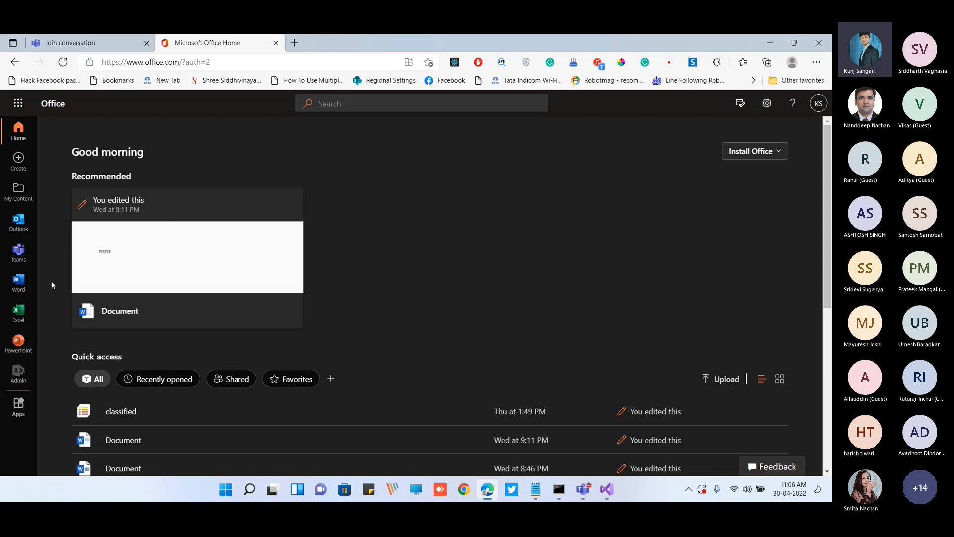
{"action": "left_click", "coordinate": [19, 103]}
{"action": "left_click", "coordinate": [77, 204]}
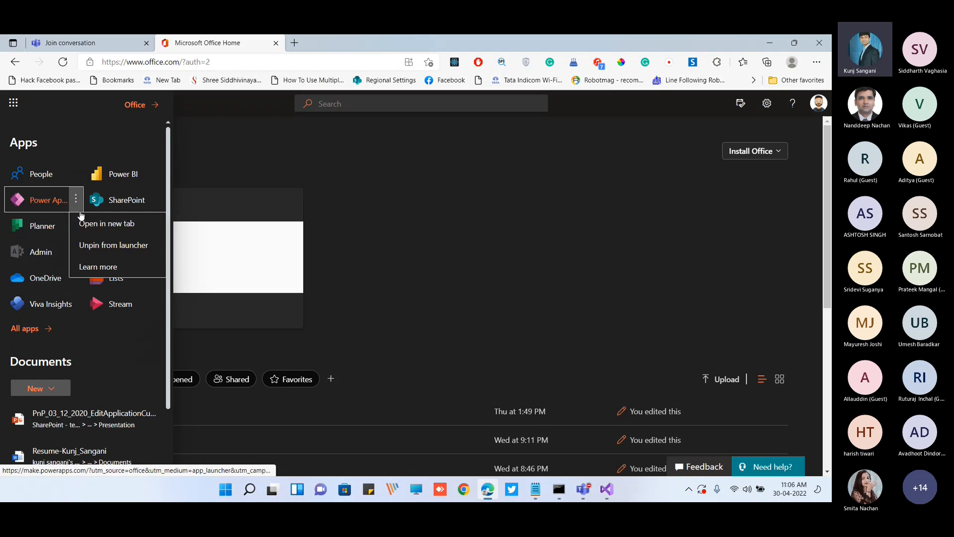
{"action": "left_click", "coordinate": [100, 221]}
{"action": "left_click", "coordinate": [202, 44]}
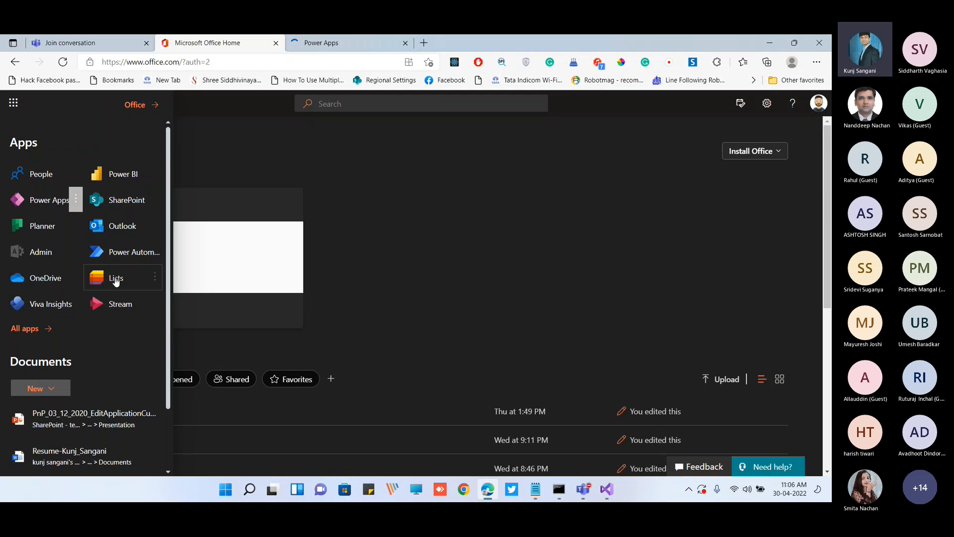
{"action": "left_click", "coordinate": [155, 251]}
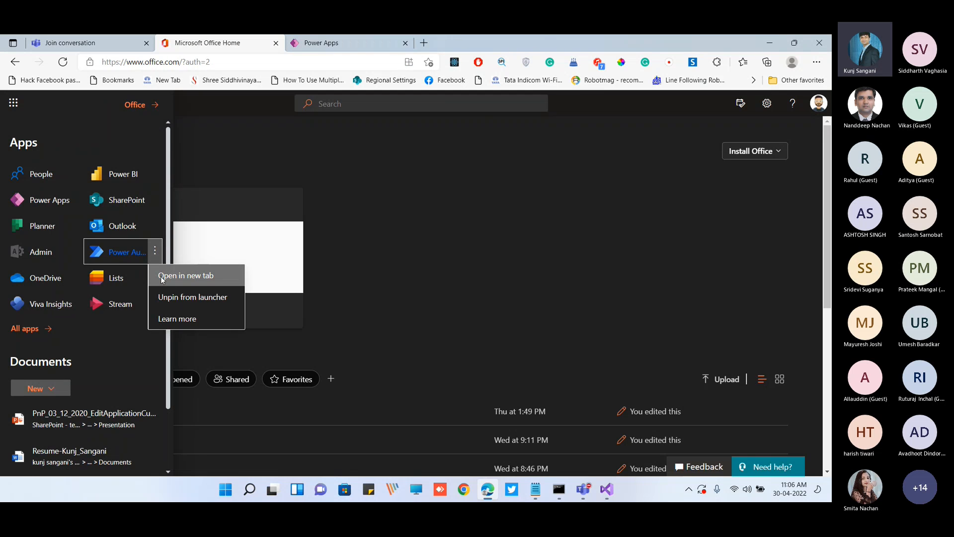
{"action": "left_click", "coordinate": [163, 277]}
{"action": "left_click_drag", "start_coordinate": [463, 44], "coordinate": [333, 43]}
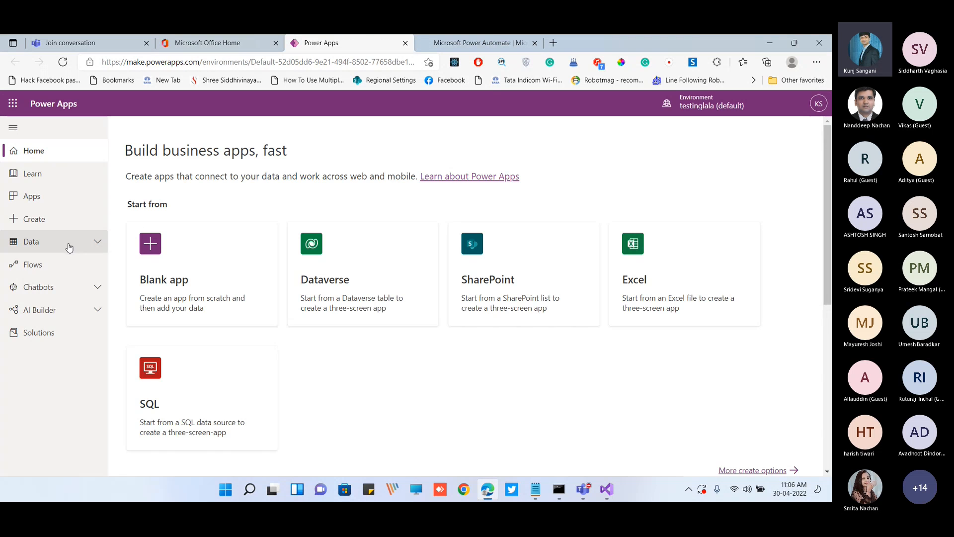
Expand the Data section in Power Apps and in Power Automate to locate the custom connectors entry
{"action": "left_click", "coordinate": [26, 244]}
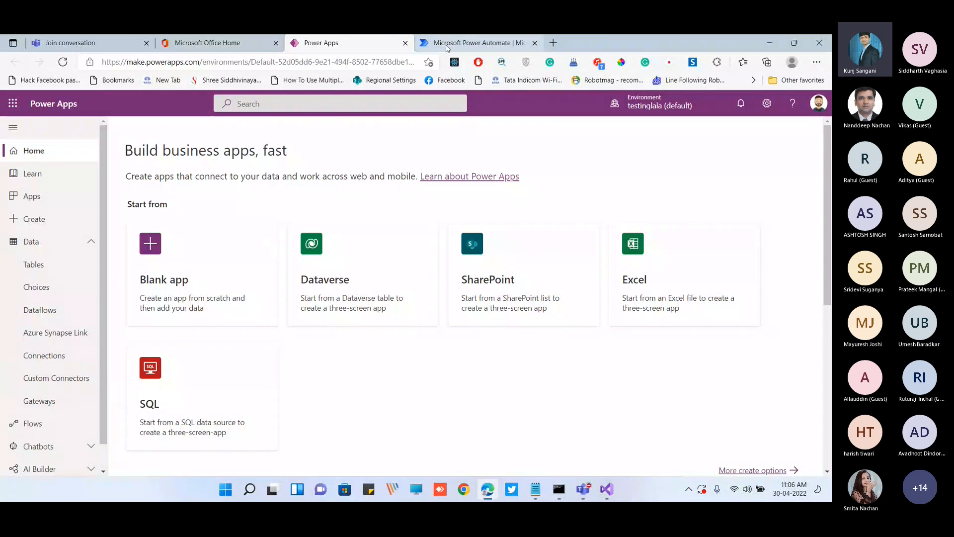
{"action": "left_click", "coordinate": [453, 48]}
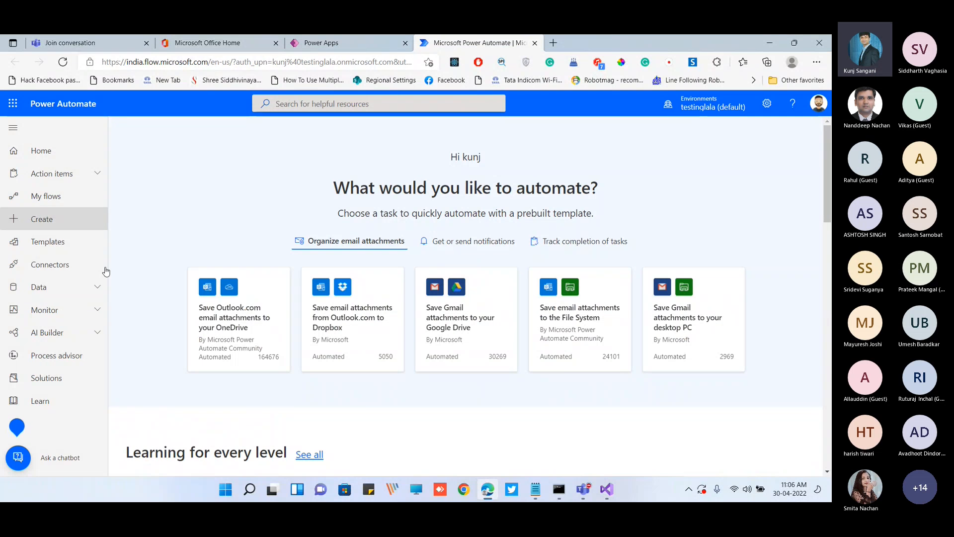
{"action": "left_click", "coordinate": [99, 287]}
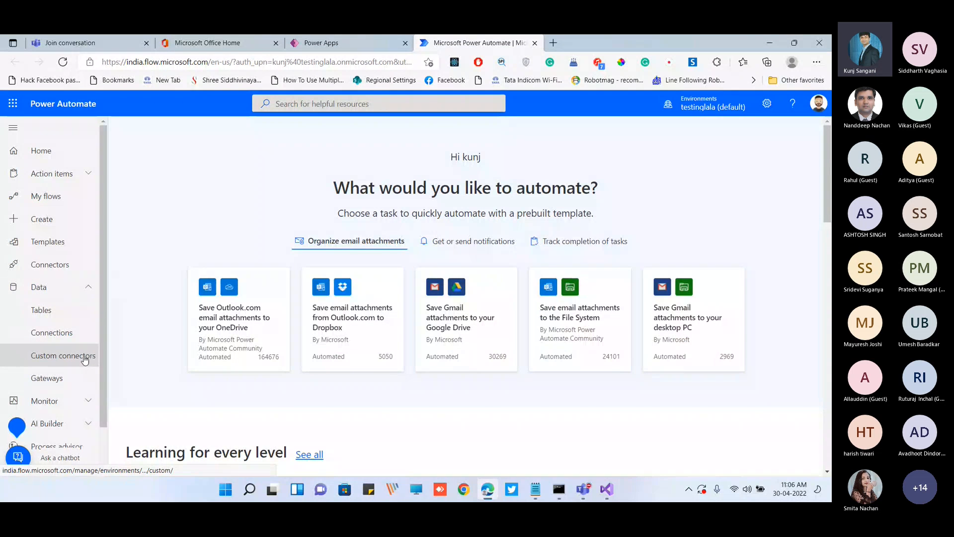
{"action": "key", "text": "ctrl+shift+Tab"}
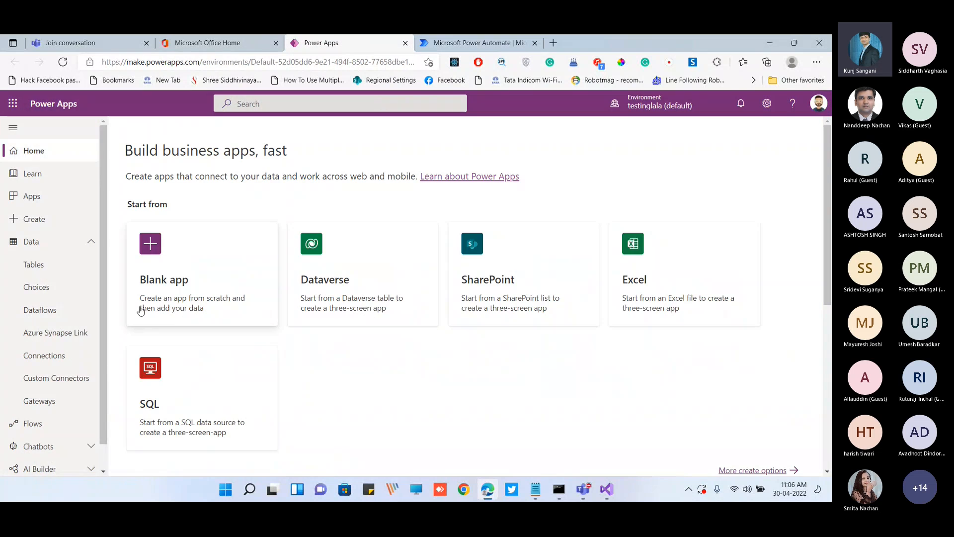
Open the Custom Connectors list in Power Apps and review the options for creating a new custom connector
{"action": "left_click", "coordinate": [83, 378]}
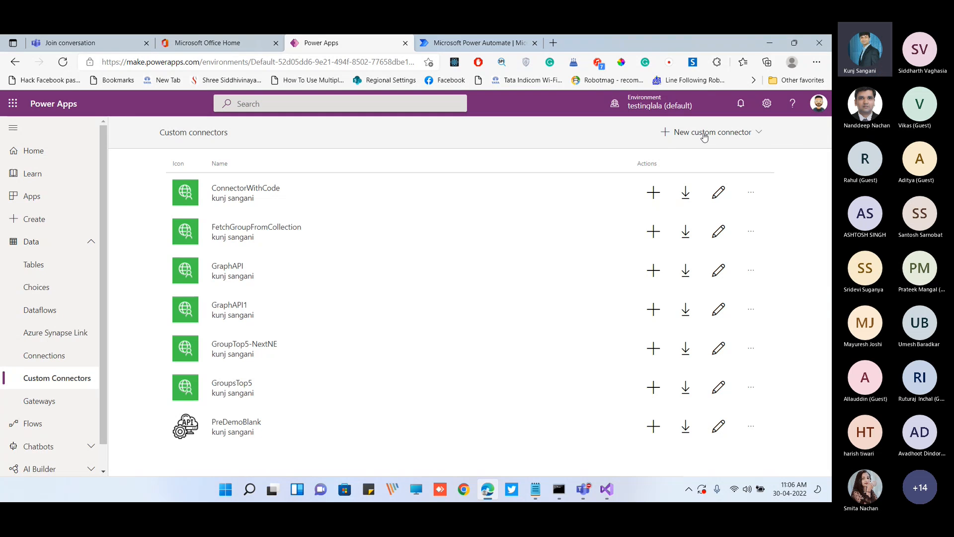
{"action": "left_click", "coordinate": [704, 137]}
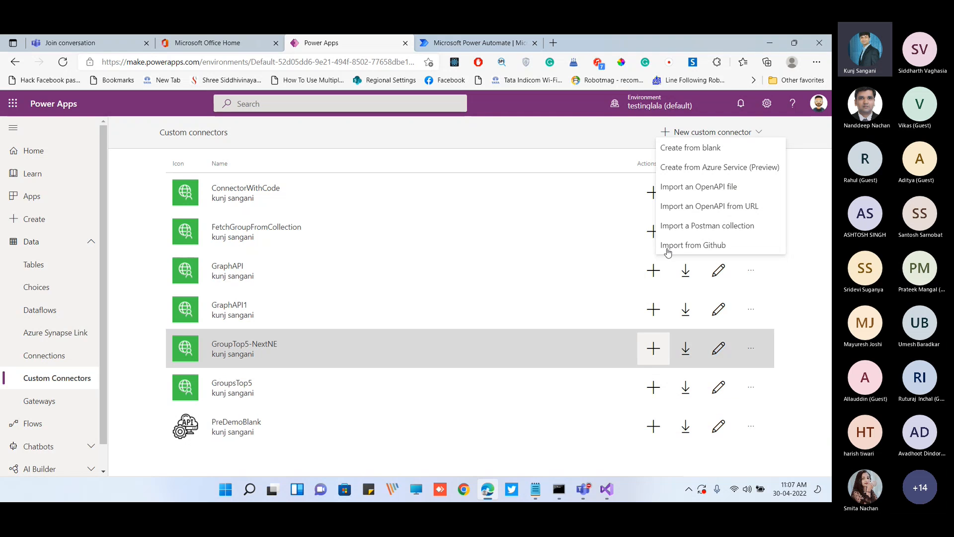
{"action": "left_click", "coordinate": [718, 133]}
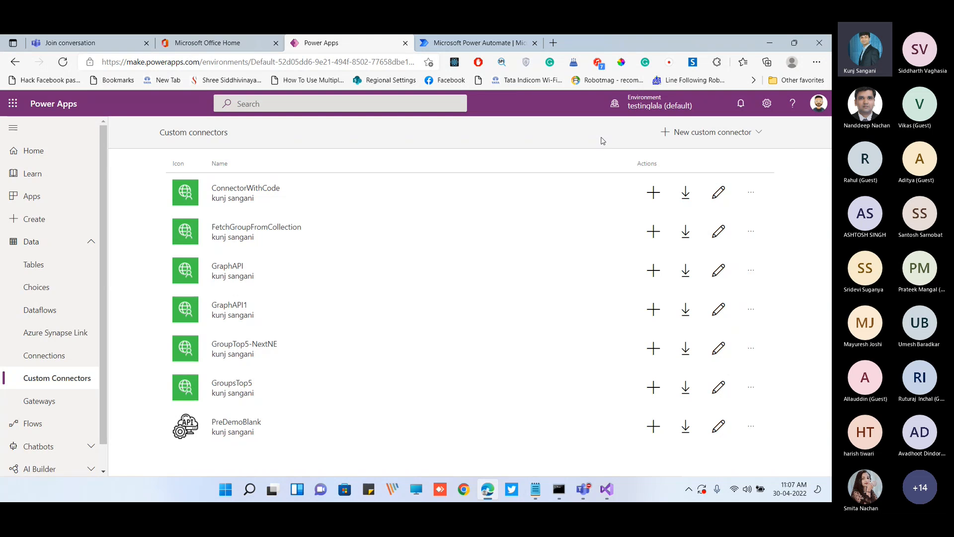
{"action": "left_click", "coordinate": [607, 489]}
{"action": "left_click", "coordinate": [263, 58]}
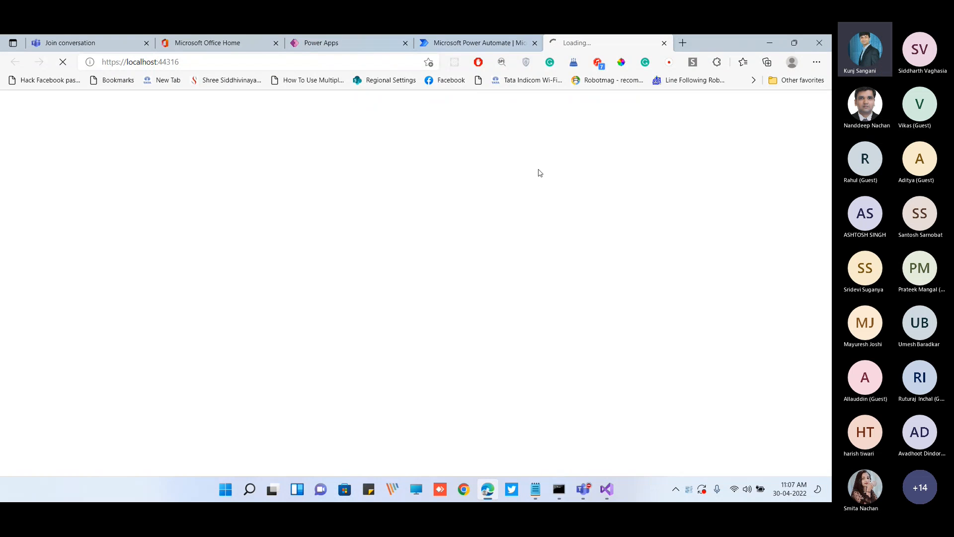
{"action": "left_click", "coordinate": [143, 61]}
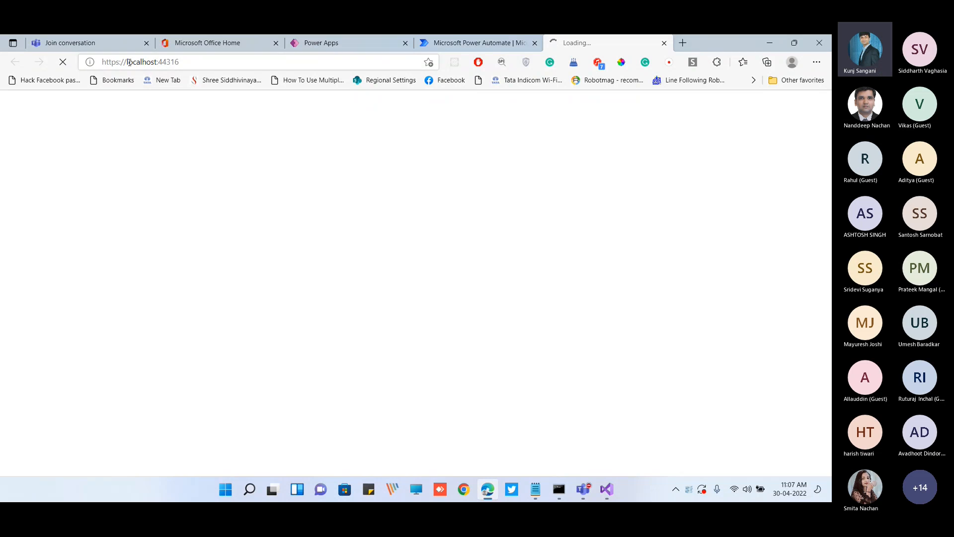
{"action": "left_click_drag", "start_coordinate": [126, 62], "coordinate": [152, 61]}
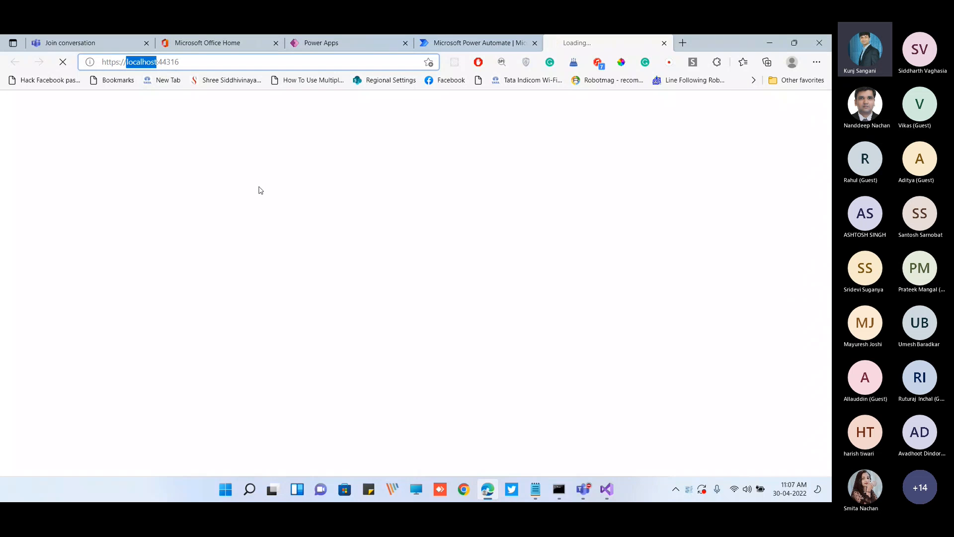
{"action": "left_click", "coordinate": [197, 62]}
{"action": "left_click_drag", "start_coordinate": [205, 65], "coordinate": [99, 63]}
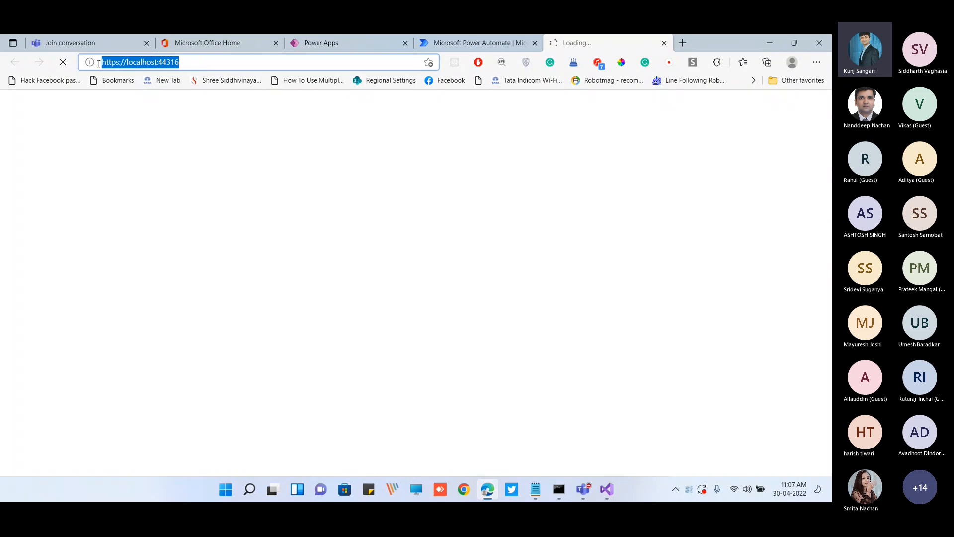
{"action": "left_click", "coordinate": [275, 176]}
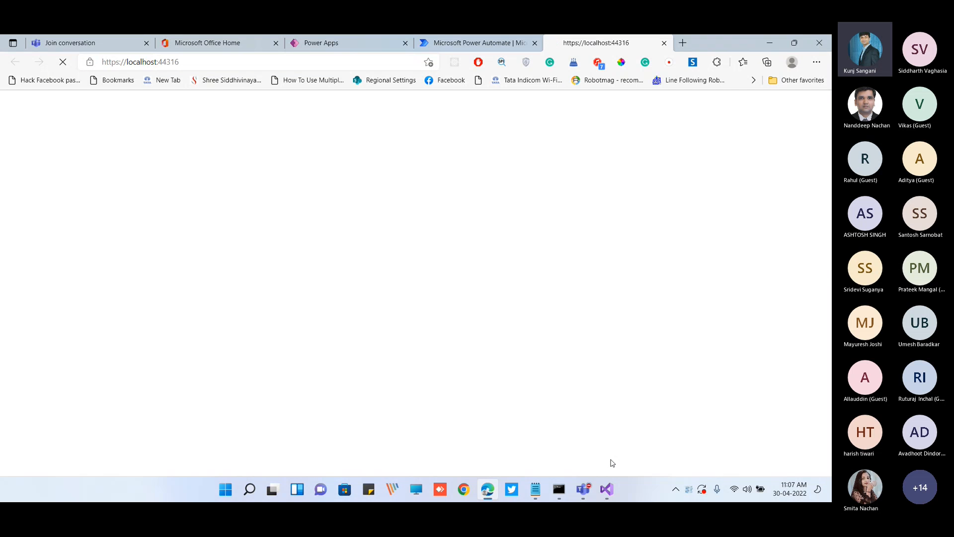
{"action": "left_click", "coordinate": [559, 490]}
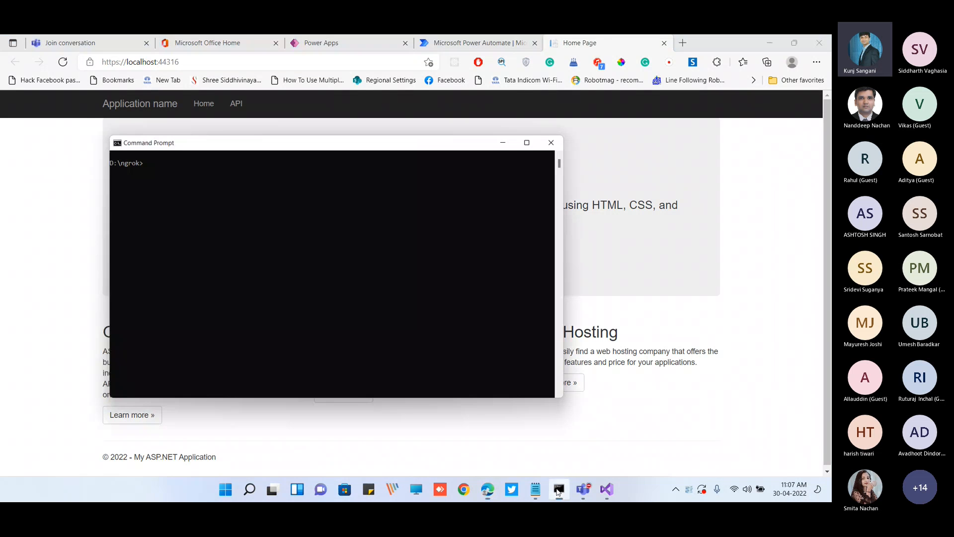
{"action": "left_click", "coordinate": [535, 489]}
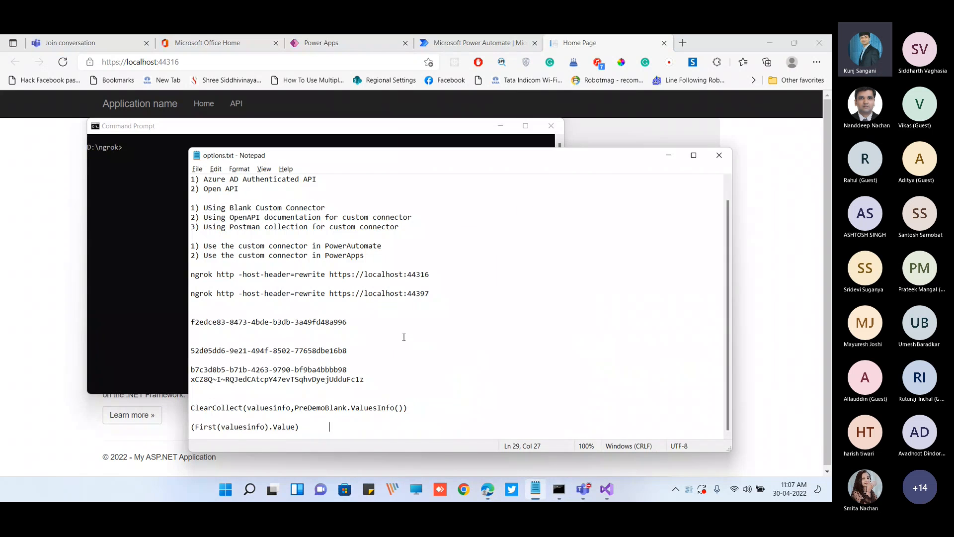
{"action": "key", "text": "shift+Home"}
{"action": "key", "text": "super+c"}
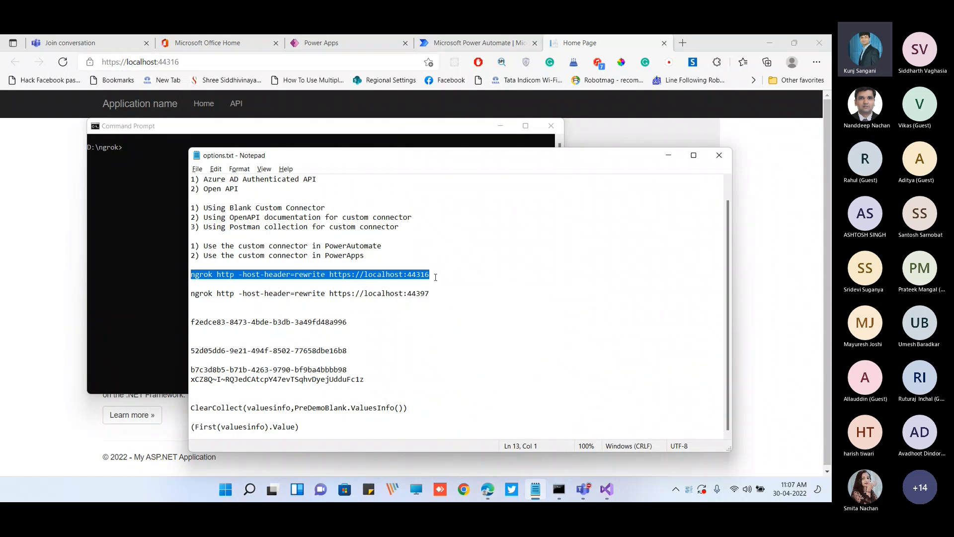
{"action": "left_click", "coordinate": [669, 155]}
{"action": "right_click", "coordinate": [393, 194]}
{"action": "key", "text": "Return"}
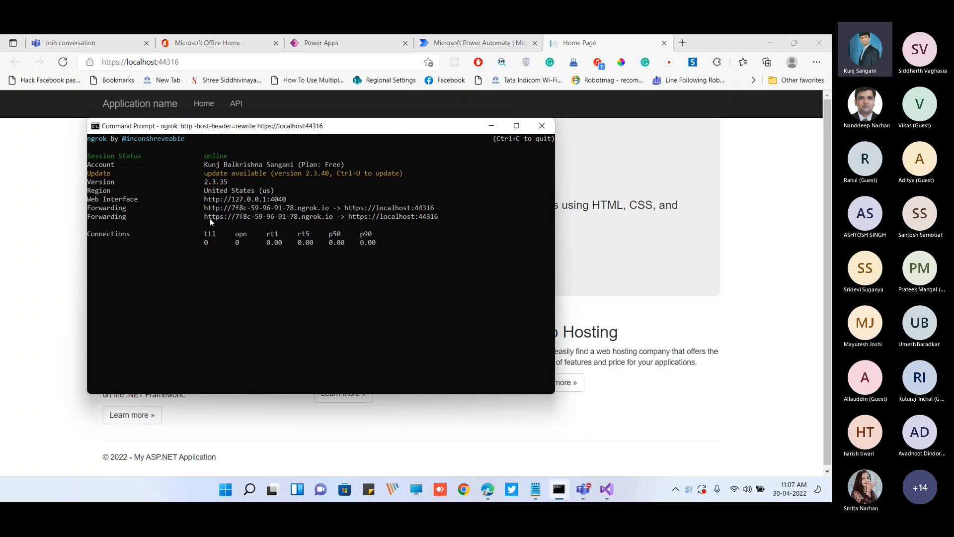
{"action": "left_click_drag", "start_coordinate": [207, 217], "coordinate": [325, 219]}
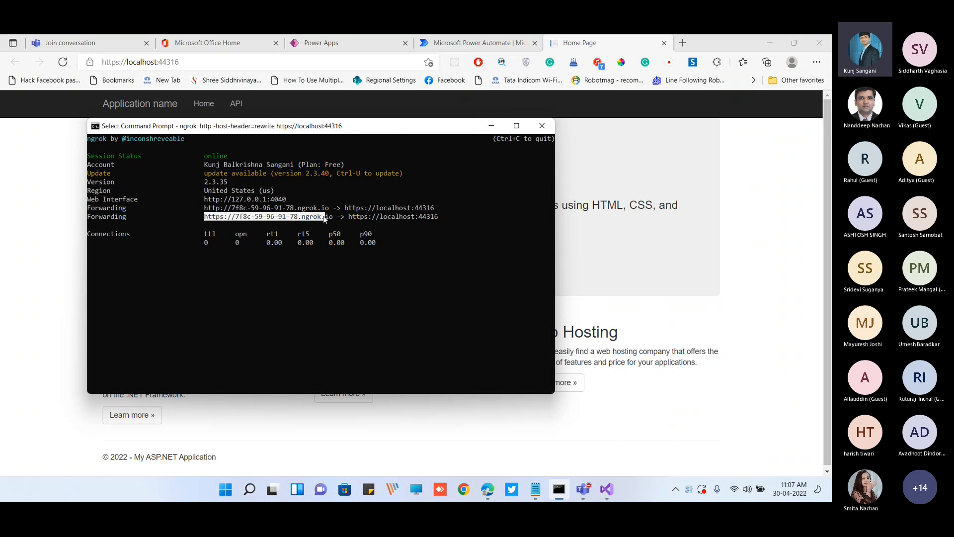
{"action": "key", "text": "ctrl+c"}
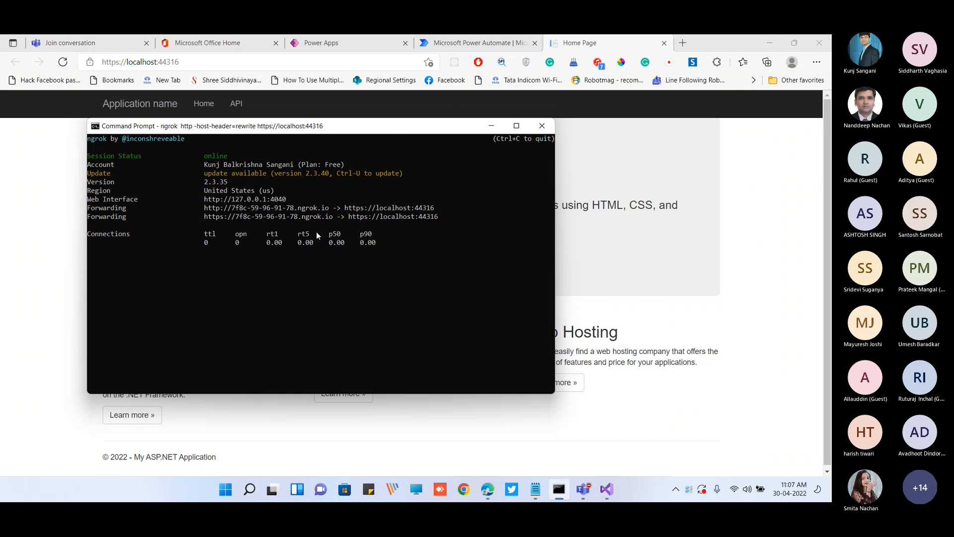
{"action": "left_click", "coordinate": [494, 128]}
{"action": "left_click", "coordinate": [275, 62]}
{"action": "key", "text": "ctrl+v"}
{"action": "key", "text": "Return"}
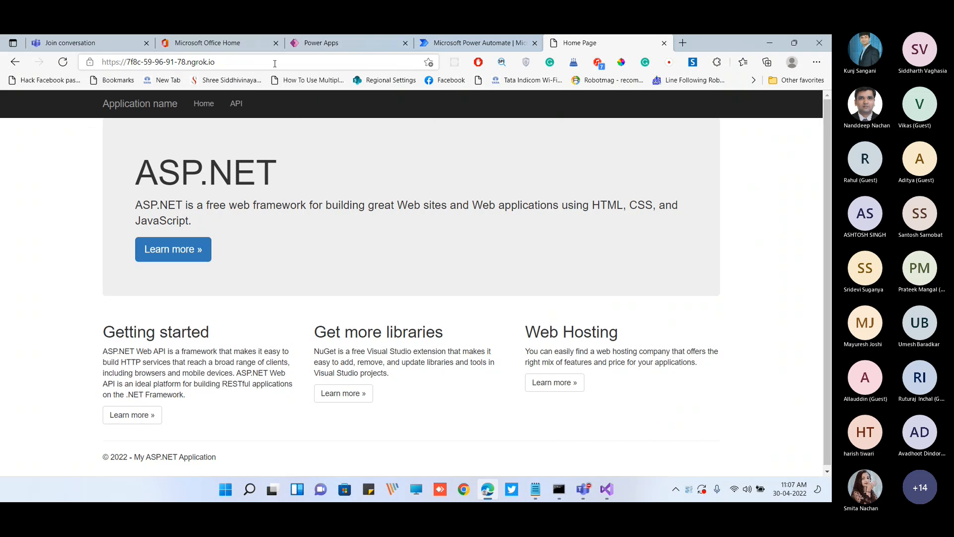
{"action": "scroll", "coordinate": [408, 330], "scroll_direction": "down", "scroll_amount": 1}
{"action": "scroll", "coordinate": [420, 337], "scroll_direction": "up", "scroll_amount": 1}
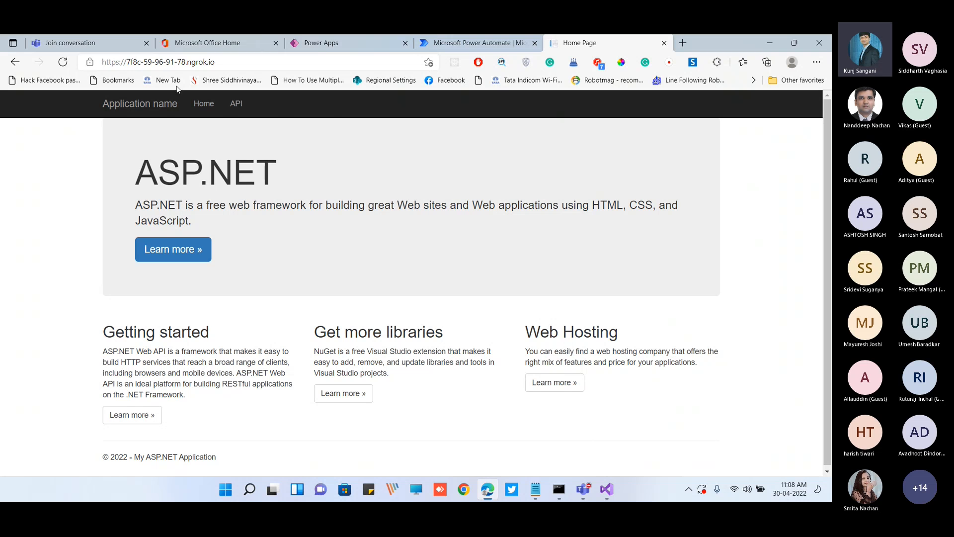
{"action": "left_click", "coordinate": [259, 64]}
{"action": "key", "text": "ctrl+c"}
{"action": "left_click", "coordinate": [259, 64]}
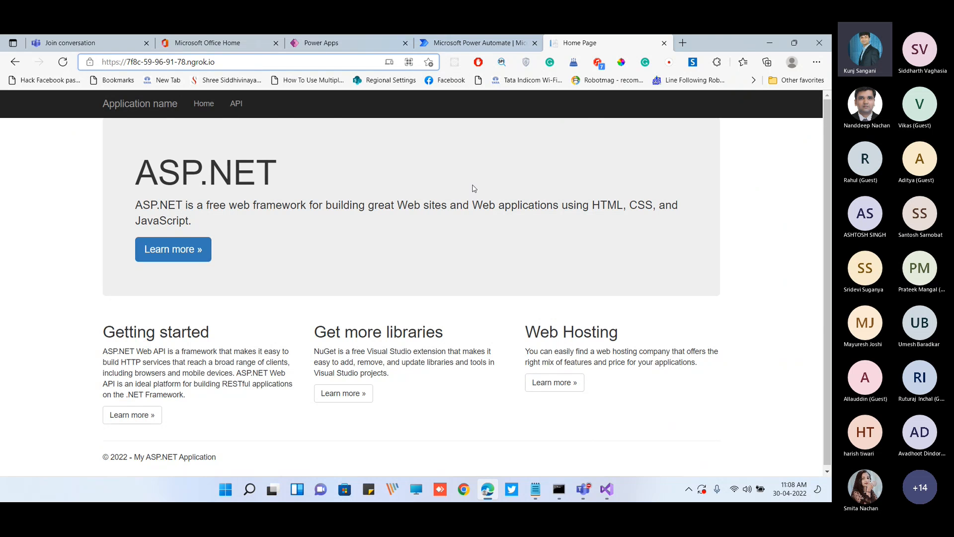
Search Windows for "pos" and launch Postman
{"action": "key", "text": "super+s"}
{"action": "type", "text": "pos"}
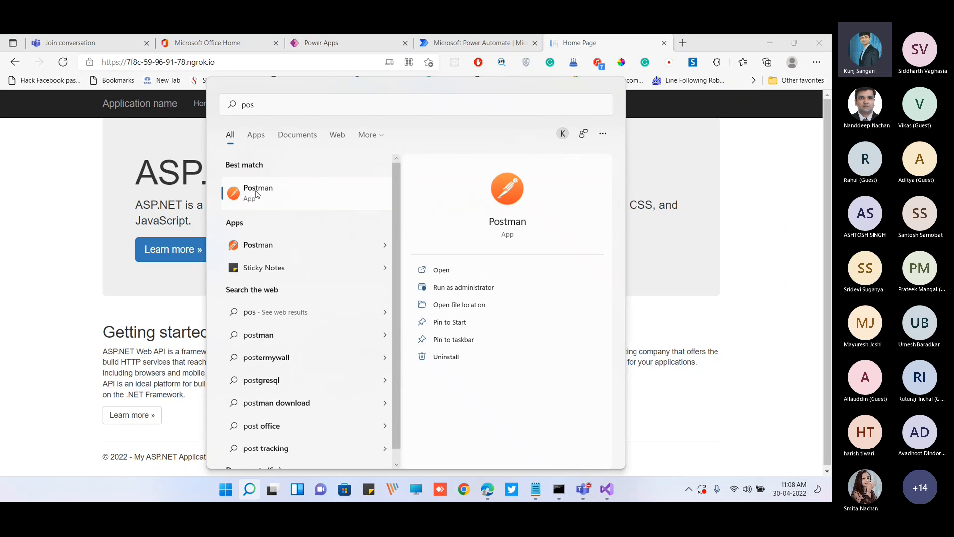
{"action": "left_click", "coordinate": [257, 194]}
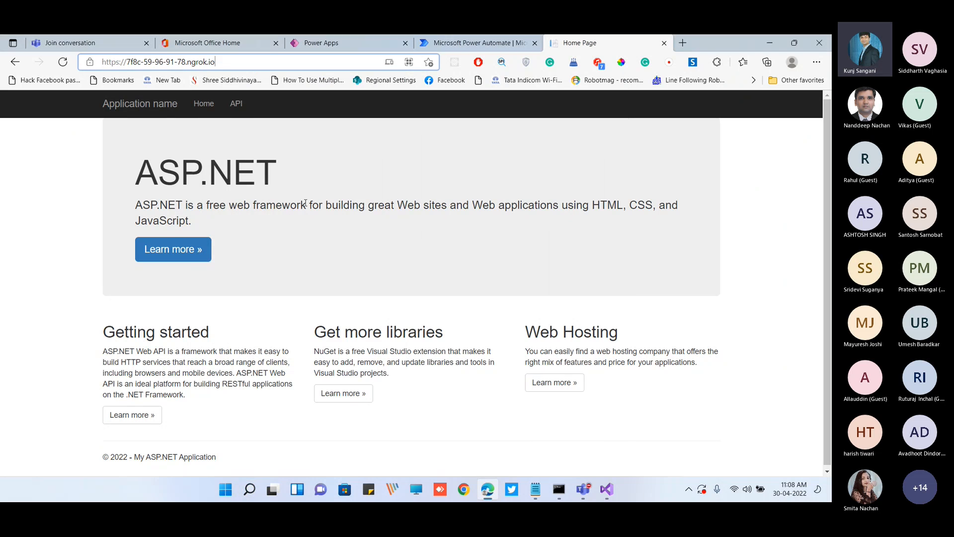
{"action": "middle_click", "coordinate": [573, 47]}
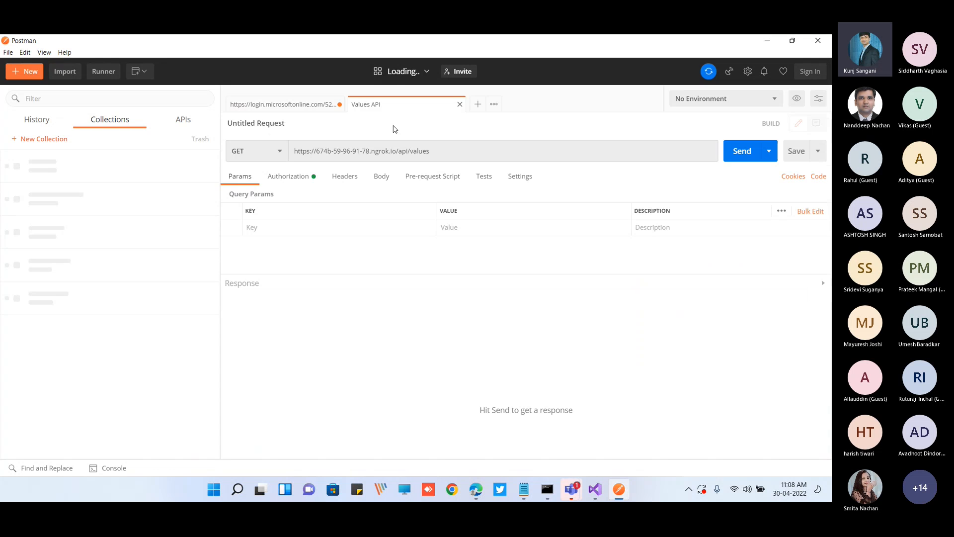
{"action": "left_click", "coordinate": [391, 151]}
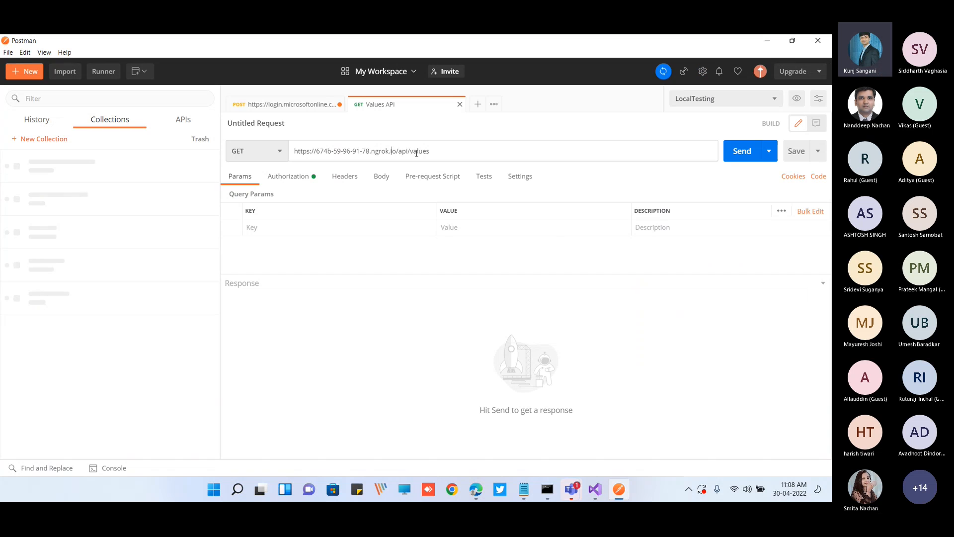
{"action": "left_click_drag", "start_coordinate": [292, 149], "coordinate": [397, 151]}
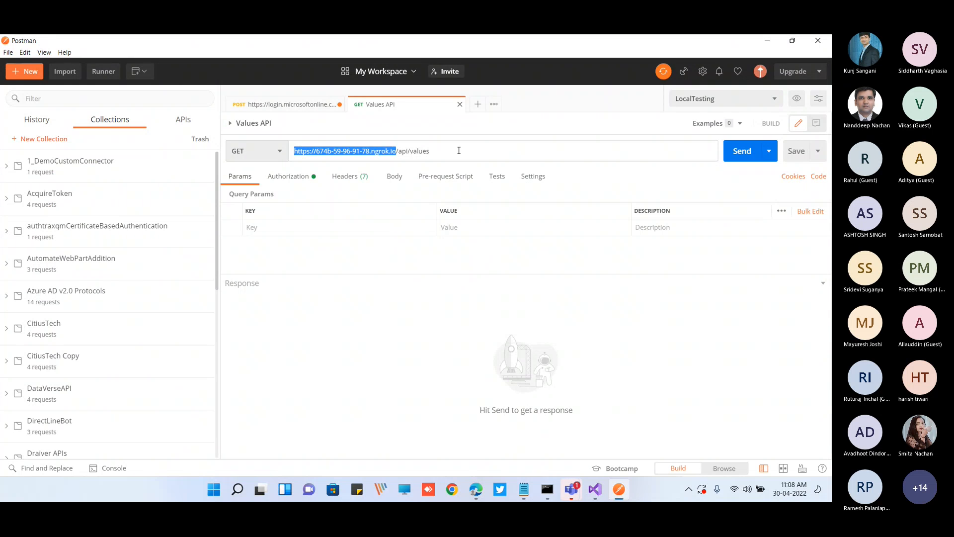
{"action": "key", "text": "ctrl+v"}
{"action": "left_click", "coordinate": [736, 153]}
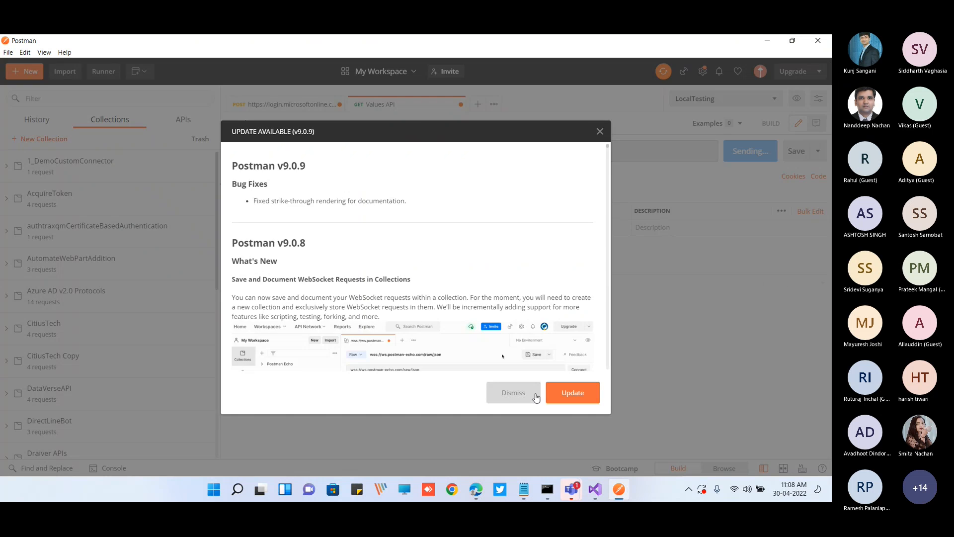
{"action": "left_click", "coordinate": [527, 393]}
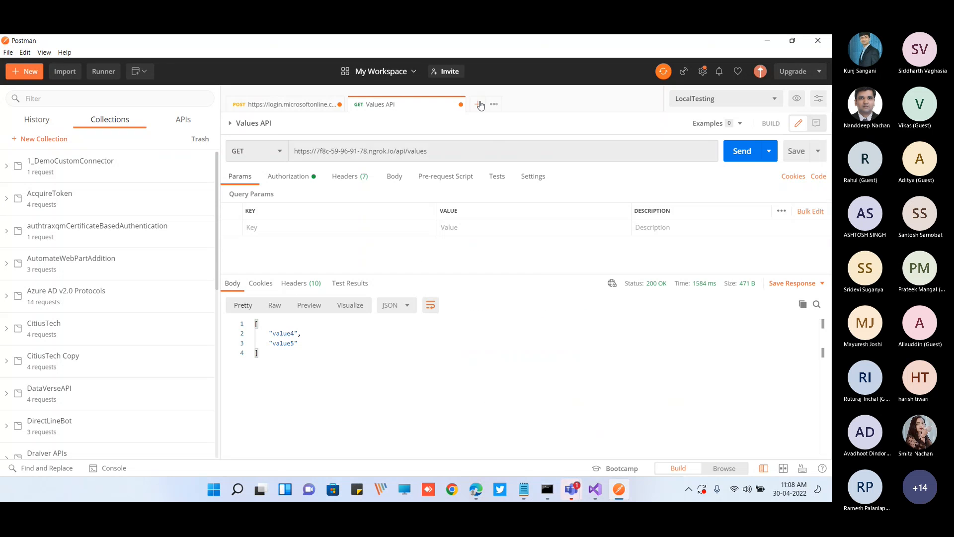
{"action": "left_click", "coordinate": [480, 105]}
{"action": "left_click", "coordinate": [462, 149]}
{"action": "type", "text": "https://7f8c-59-96-91-78.ngrok.io"}
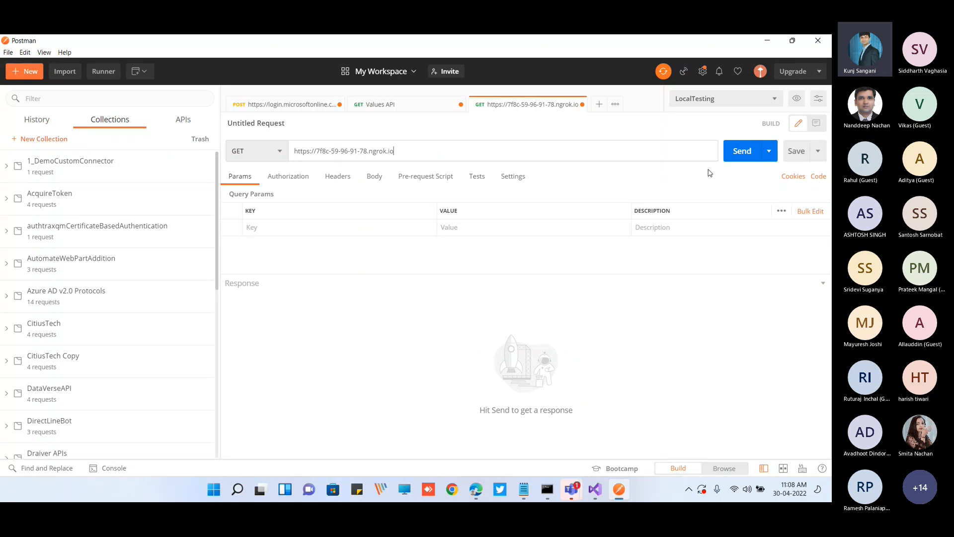
{"action": "left_click", "coordinate": [741, 151]}
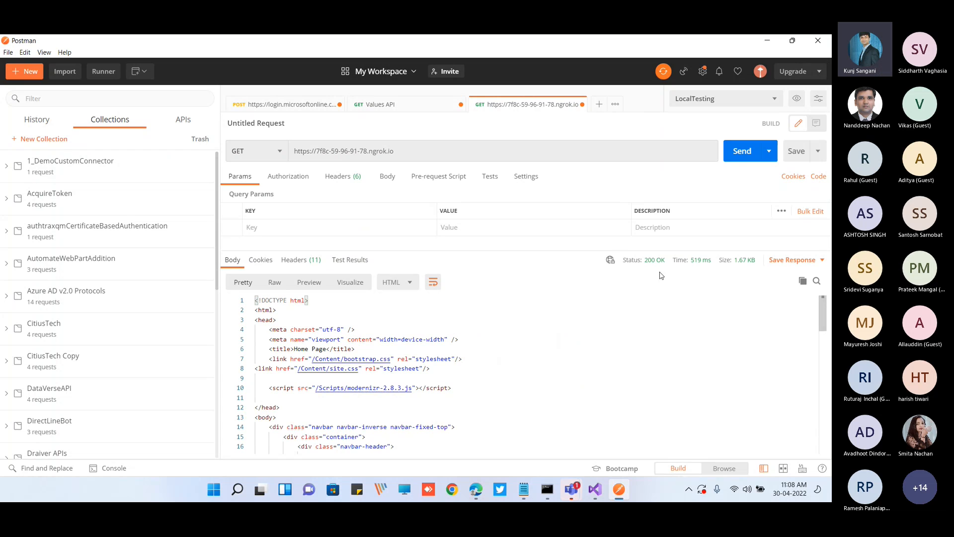
{"action": "left_click", "coordinate": [416, 105]}
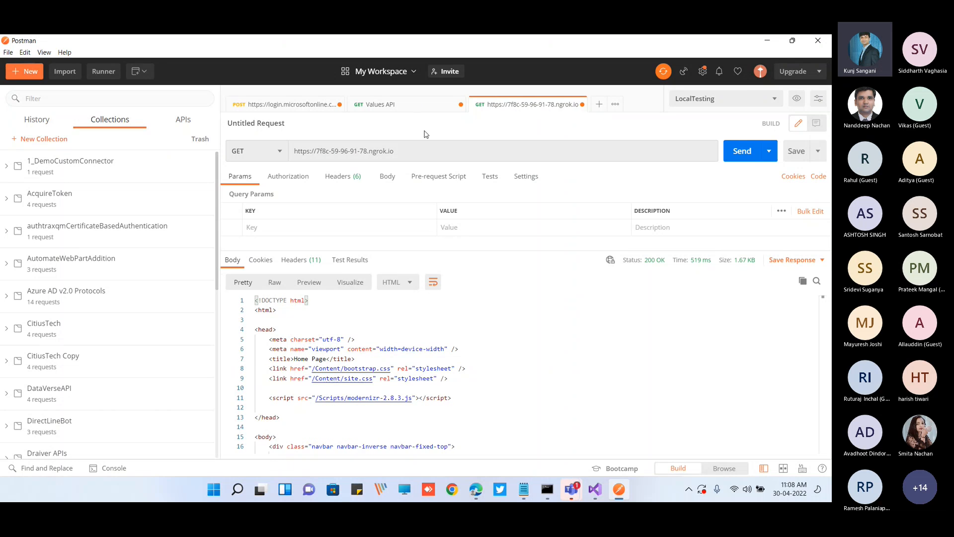
{"action": "left_click_drag", "start_coordinate": [393, 150], "coordinate": [428, 151]}
{"action": "key", "text": "ctrl+c"}
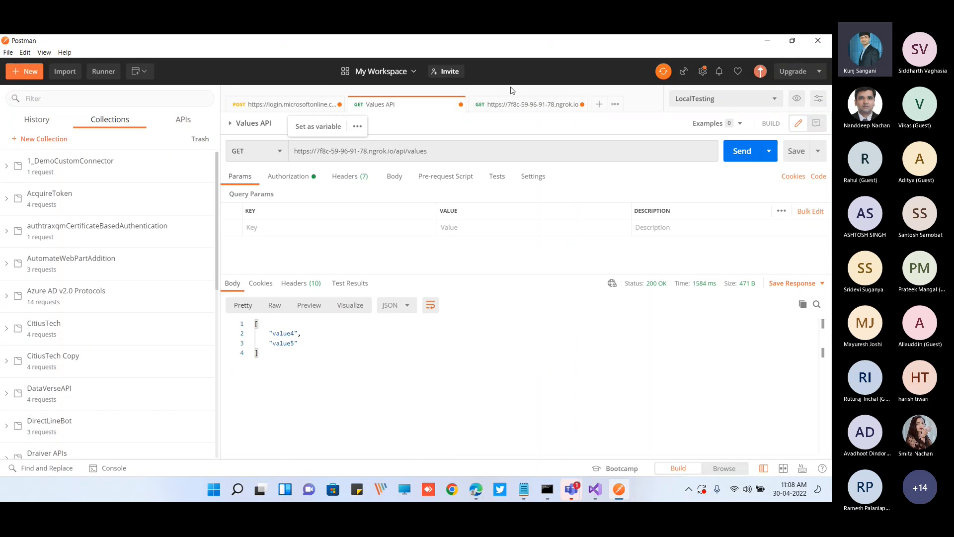
{"action": "left_click", "coordinate": [515, 106]}
{"action": "left_click", "coordinate": [474, 148]}
{"action": "key", "text": "ctrl+v"}
{"action": "left_click", "coordinate": [726, 154]}
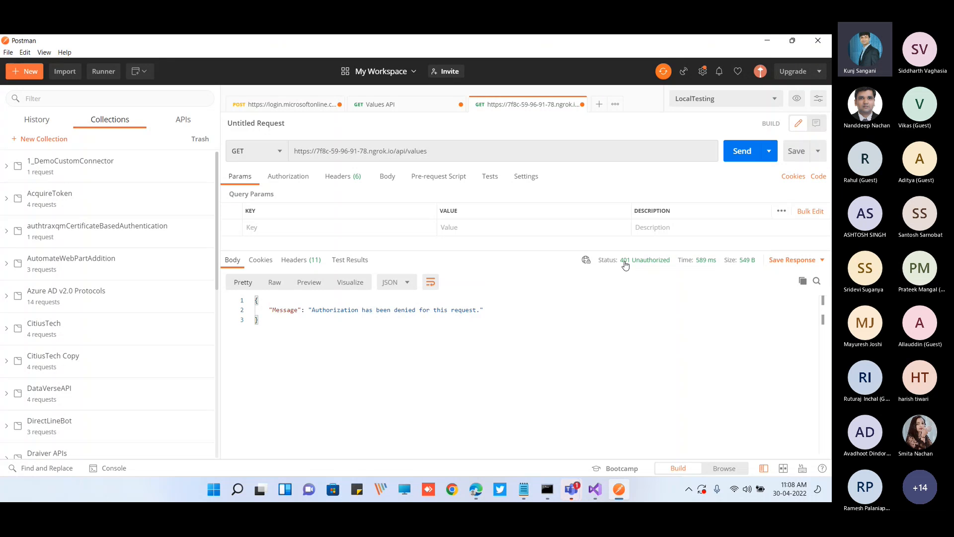
Examine the Values API request's OAuth 2.0 authorization settings, including grant type, callback URL, token URLs, client ID, client secret and scope
{"action": "mouse_move", "coordinate": [625, 266]}
{"action": "left_click", "coordinate": [419, 109]}
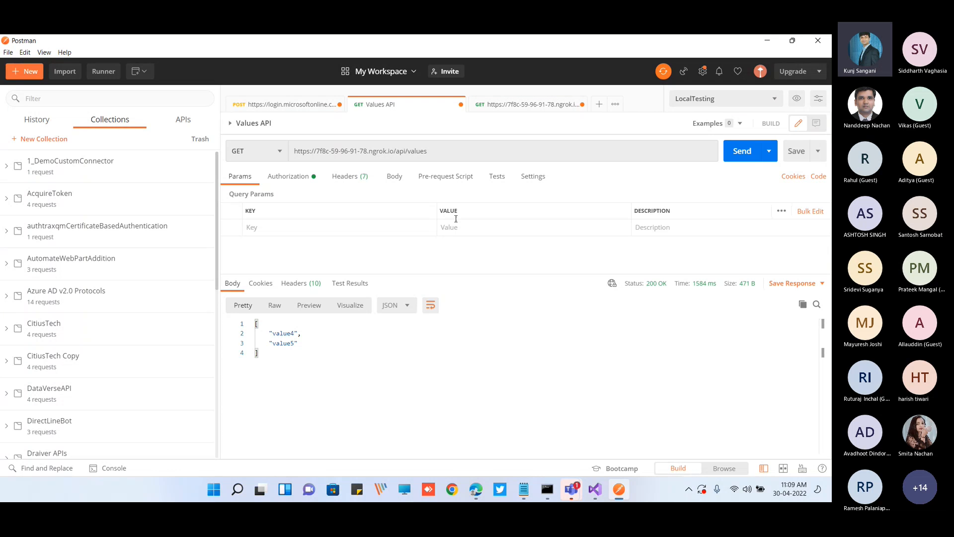
{"action": "left_click", "coordinate": [305, 181]}
{"action": "left_click_drag", "start_coordinate": [466, 274], "coordinate": [448, 338]}
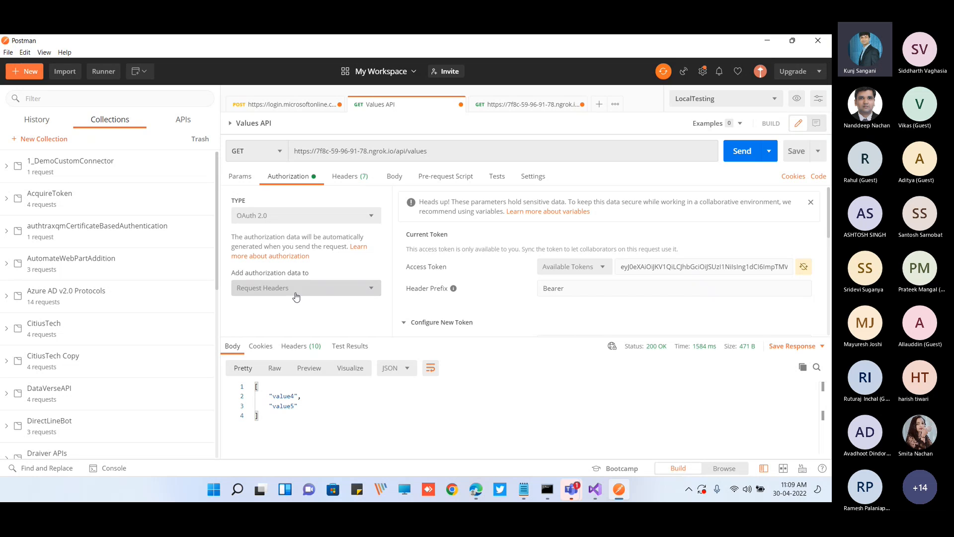
{"action": "scroll", "coordinate": [500, 278], "scroll_direction": "down", "scroll_amount": 3}
{"action": "scroll", "coordinate": [501, 278], "scroll_direction": "down", "scroll_amount": 1}
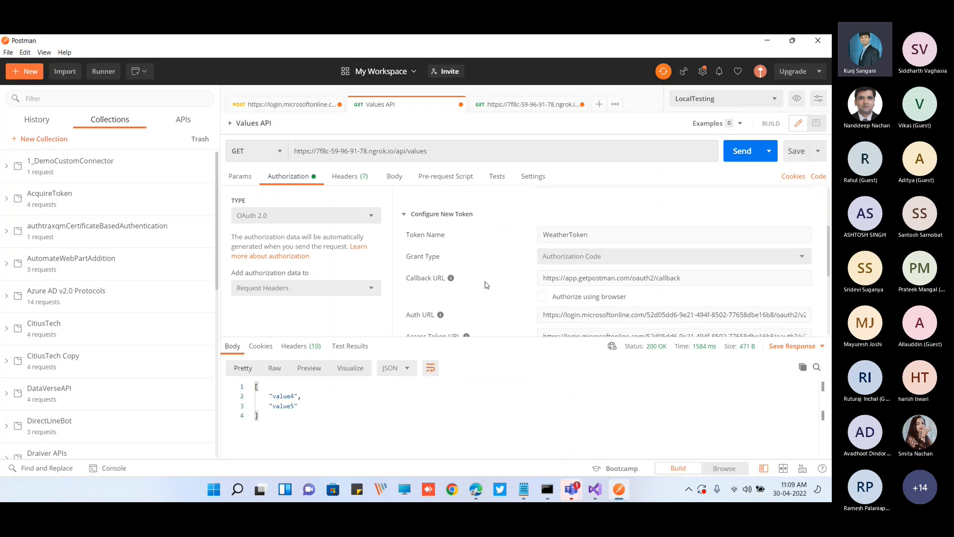
{"action": "scroll", "coordinate": [487, 284], "scroll_direction": "down", "scroll_amount": 1}
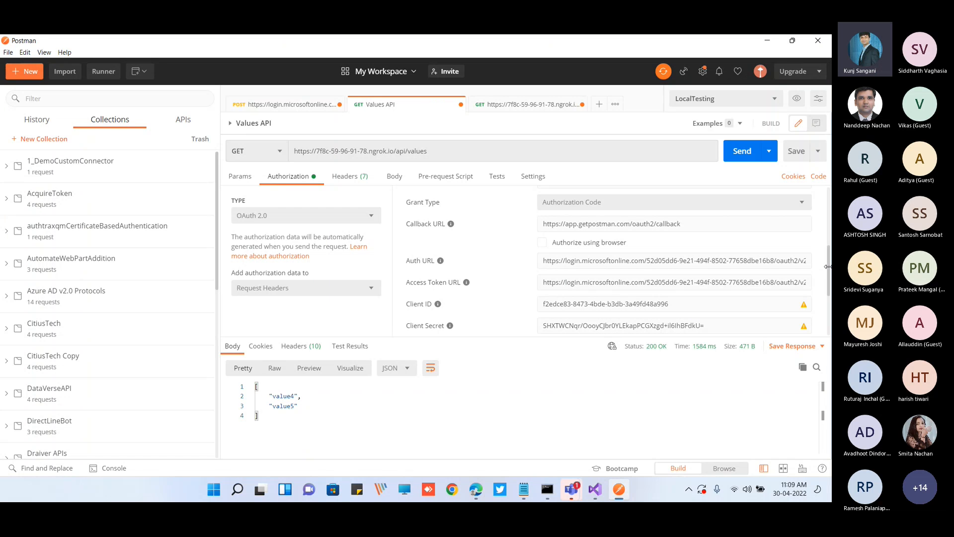
{"action": "left_click_drag", "start_coordinate": [829, 269], "coordinate": [828, 266]}
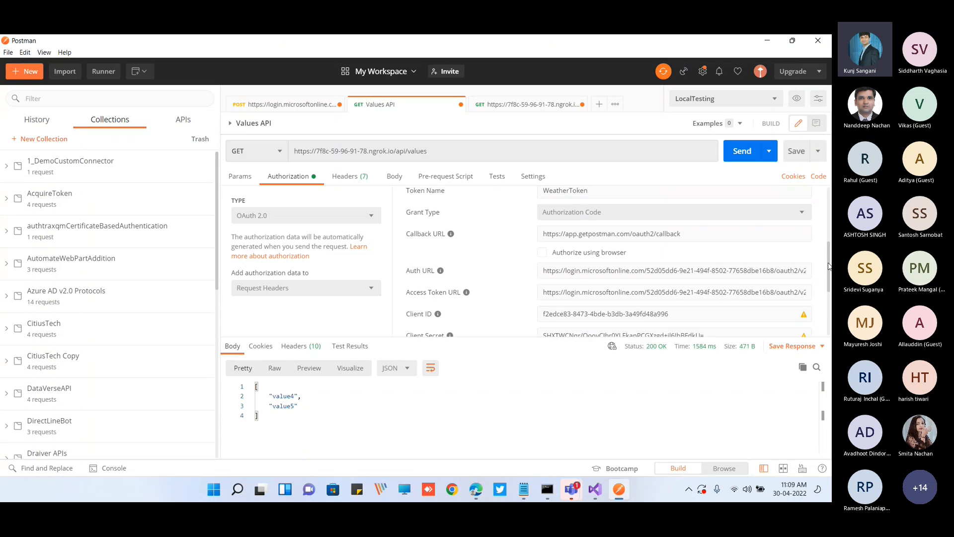
{"action": "scroll", "coordinate": [503, 301], "scroll_direction": "down", "scroll_amount": 2}
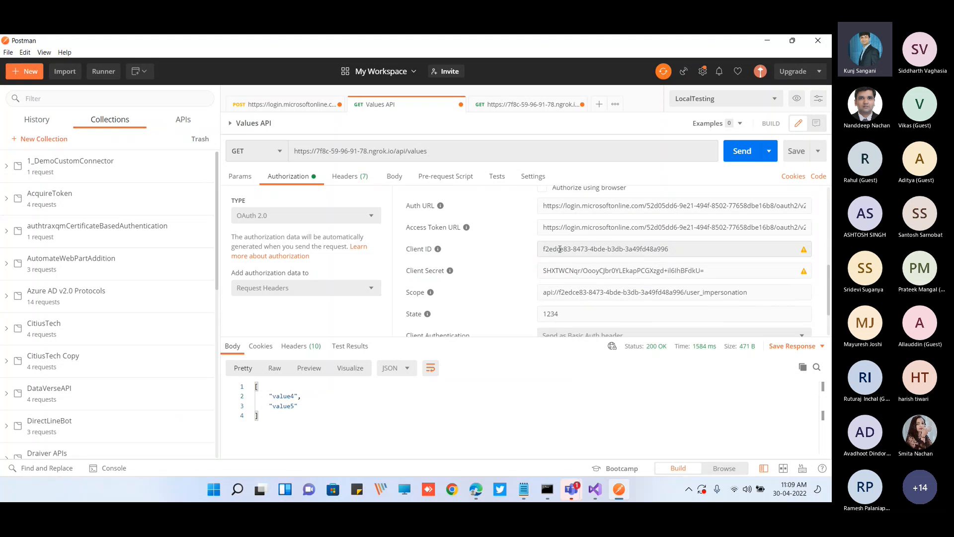
{"action": "left_click", "coordinate": [568, 273]}
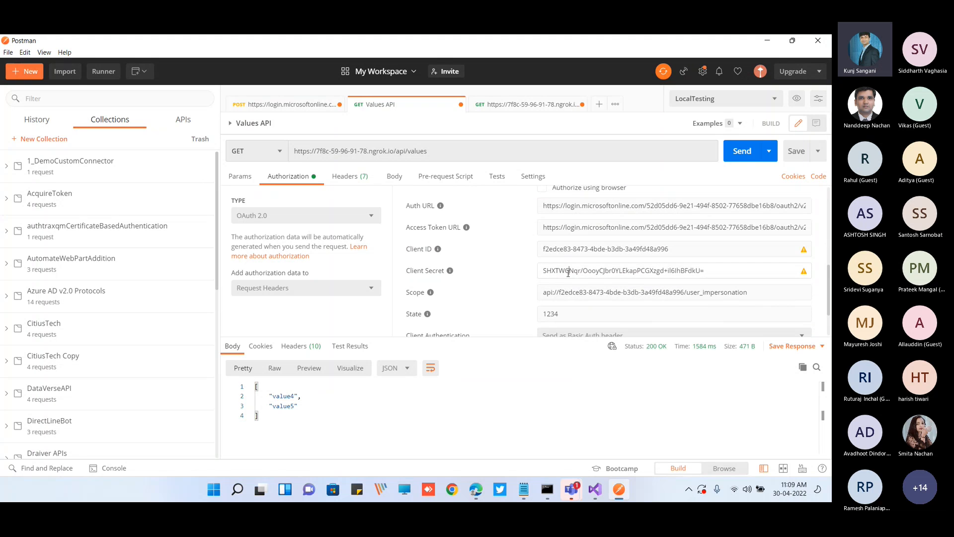
{"action": "scroll", "coordinate": [507, 276], "scroll_direction": "down", "scroll_amount": 2}
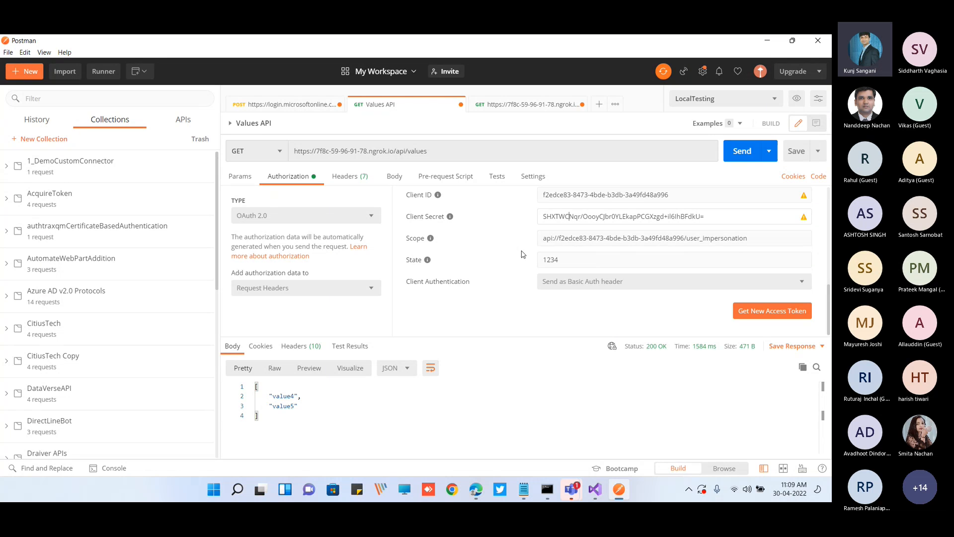
{"action": "scroll", "coordinate": [523, 254], "scroll_direction": "up", "scroll_amount": 5}
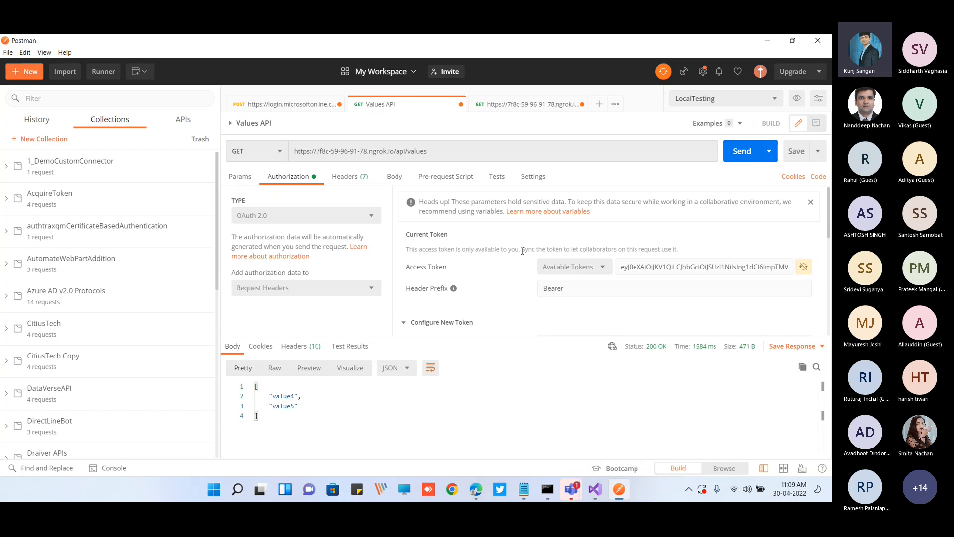
Switch to Edge, open portal.azure.com in a new tab, and go to the app registrations in Azure Active Directory
{"action": "left_click", "coordinate": [480, 493]}
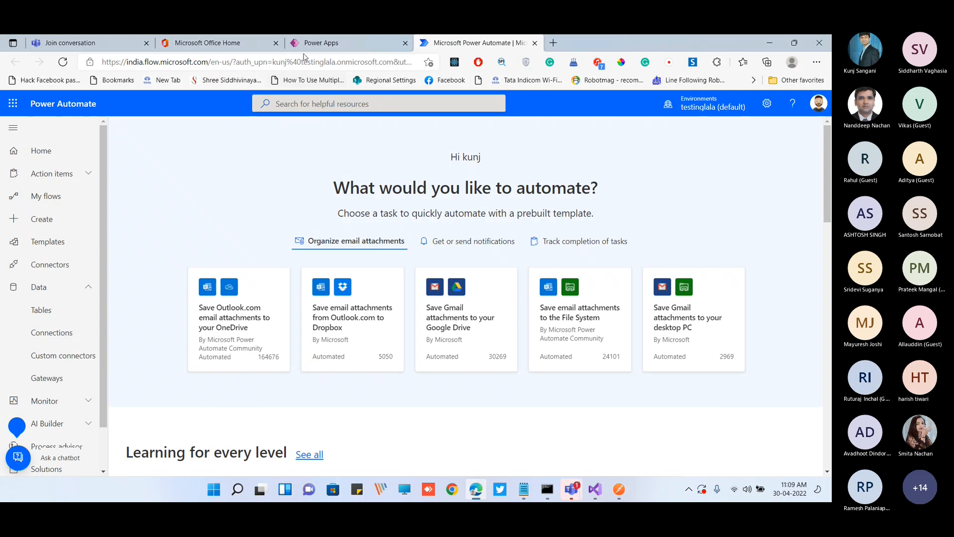
{"action": "left_click", "coordinate": [318, 45]}
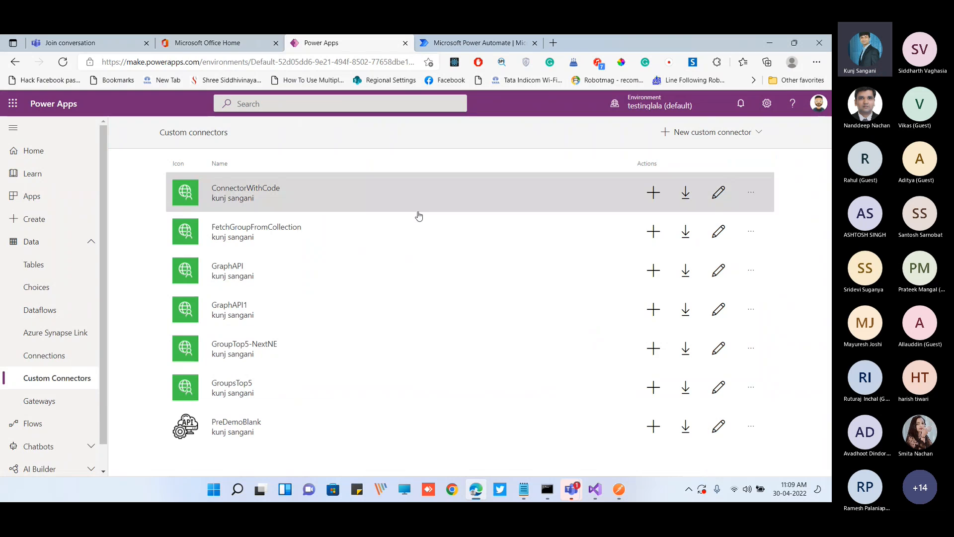
{"action": "left_click", "coordinate": [553, 42]}
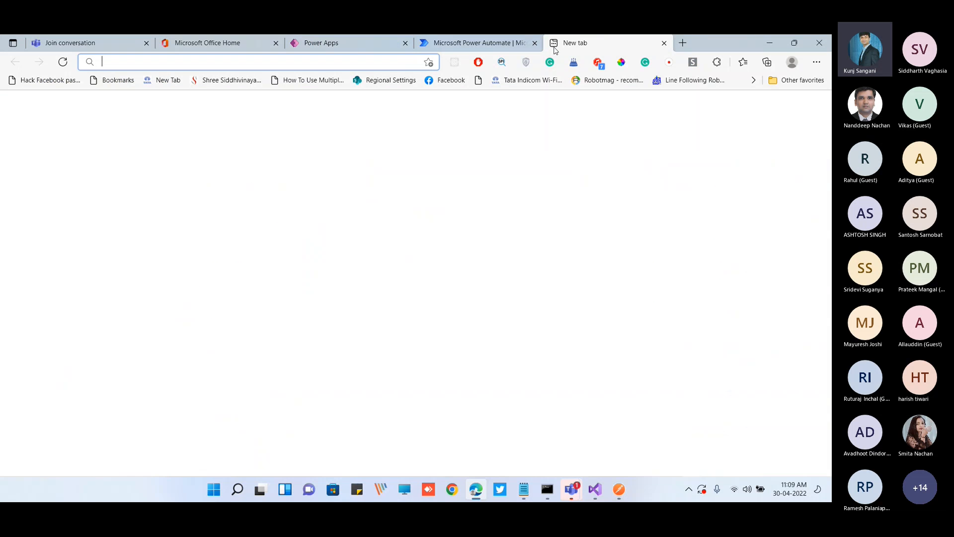
{"action": "type", "text": "port"}
{"action": "key", "text": "Return"}
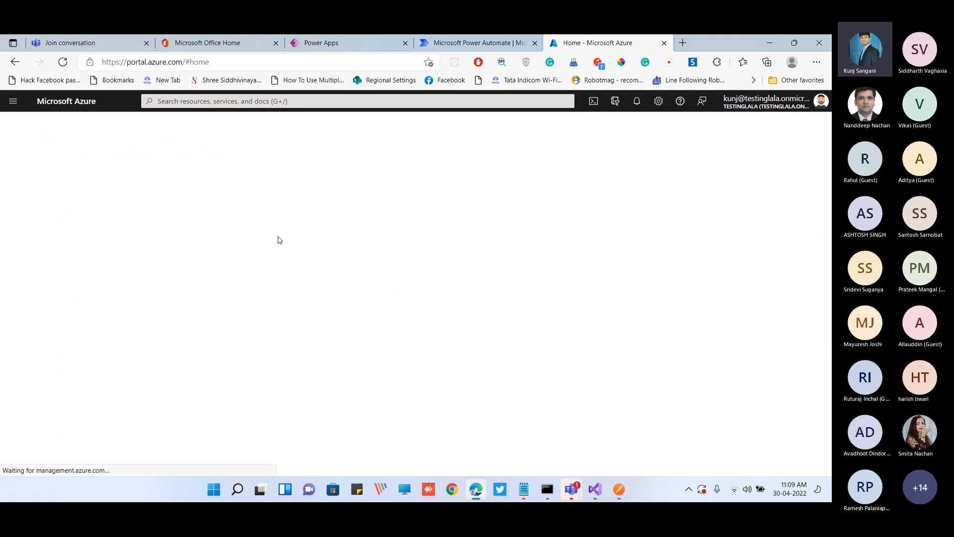
{"action": "left_click", "coordinate": [212, 405]}
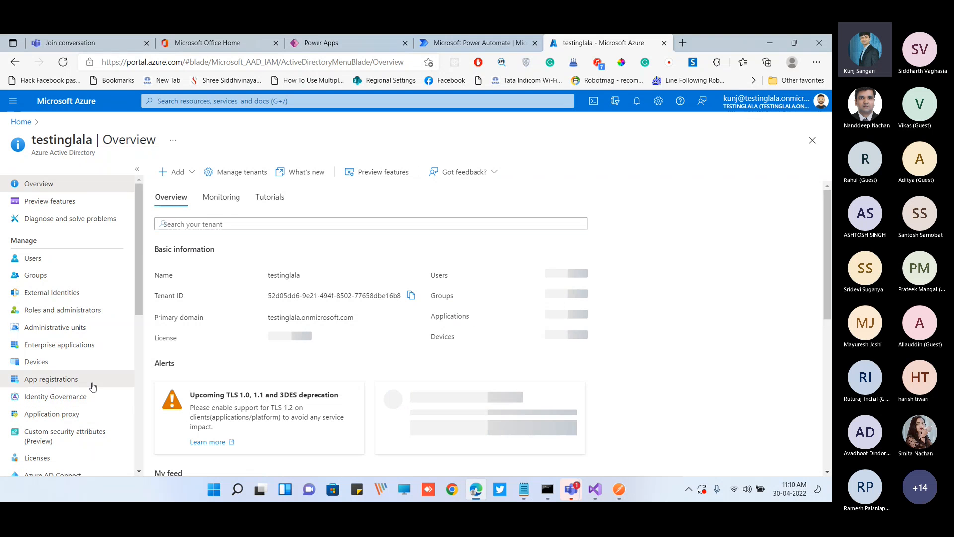
{"action": "left_click", "coordinate": [93, 386]}
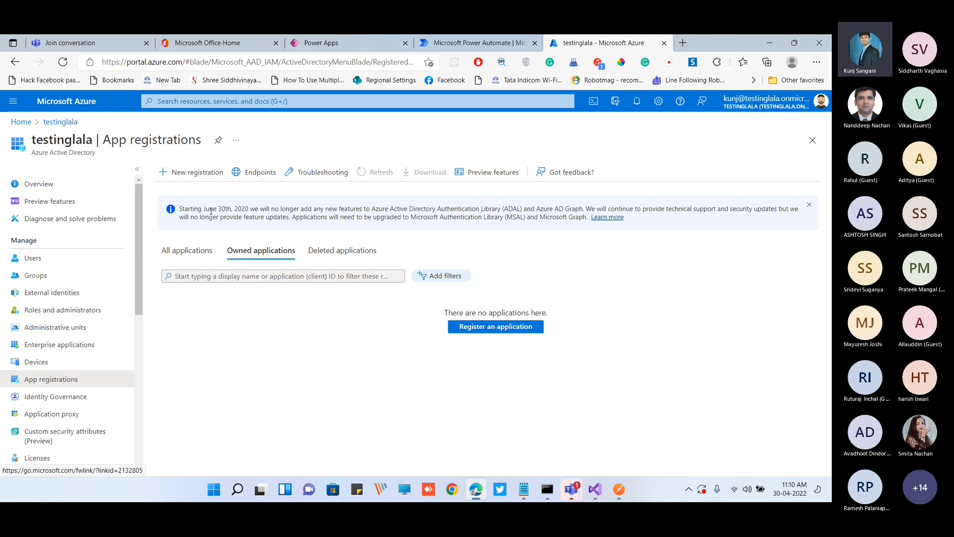
Register a new single-tenant application named CustomConnectorDemo without a redirect URI
{"action": "left_click", "coordinate": [198, 173]}
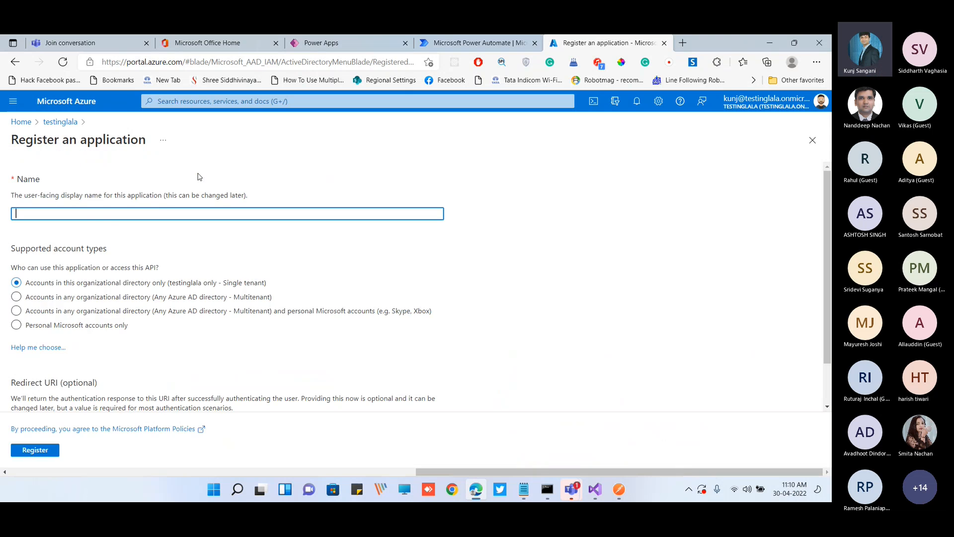
{"action": "left_click", "coordinate": [79, 213]}
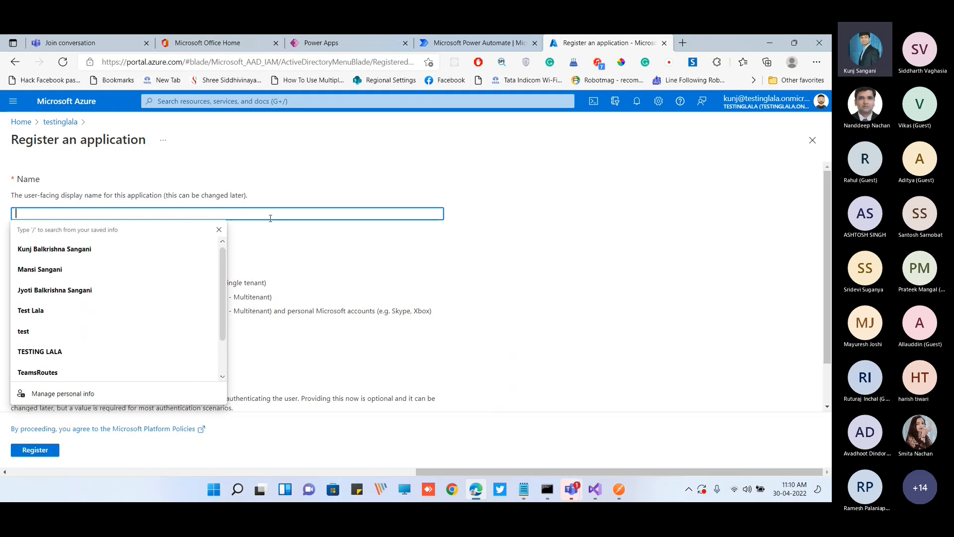
{"action": "type", "text": "Cus"}
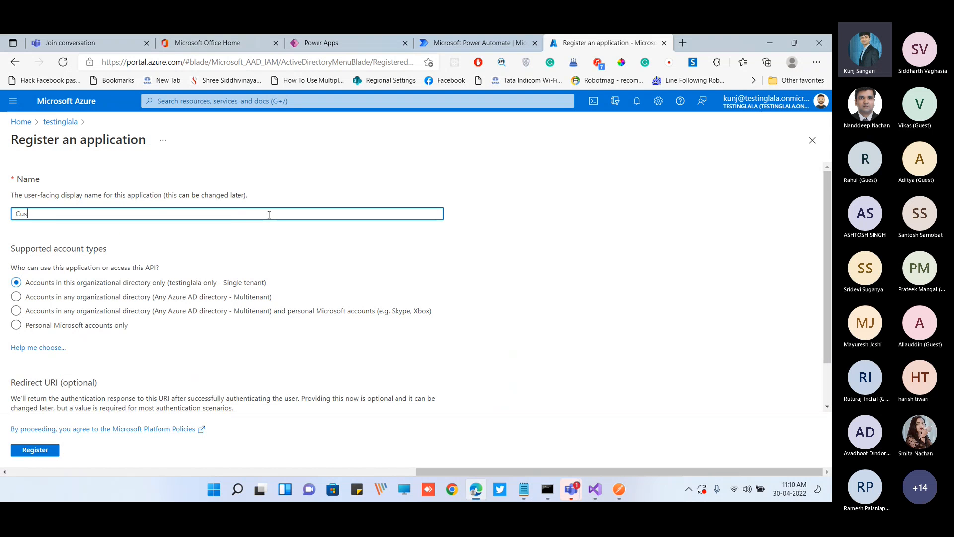
{"action": "type", "text": "tomConnectorDemo"}
{"action": "scroll", "coordinate": [262, 265], "scroll_direction": "down", "scroll_amount": 1}
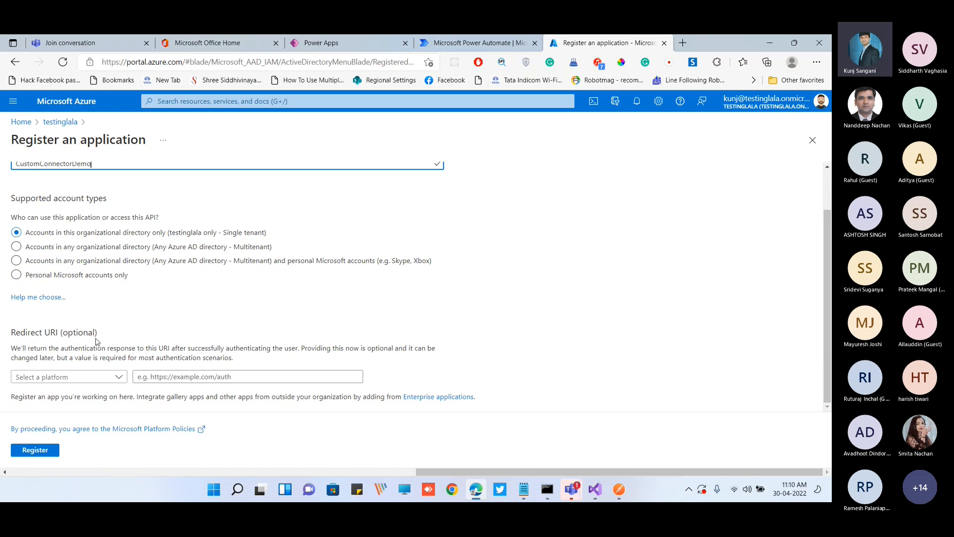
{"action": "left_click", "coordinate": [35, 452]}
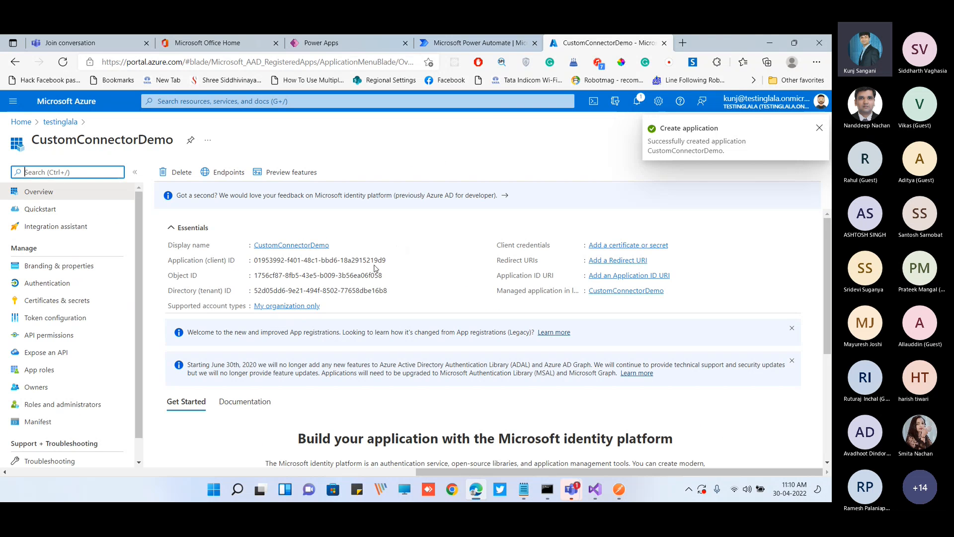
Copy CustomConnectorDemo's application (client) ID into options.txt in Notepad, one blank line below the first client ID
{"action": "left_click", "coordinate": [393, 261]}
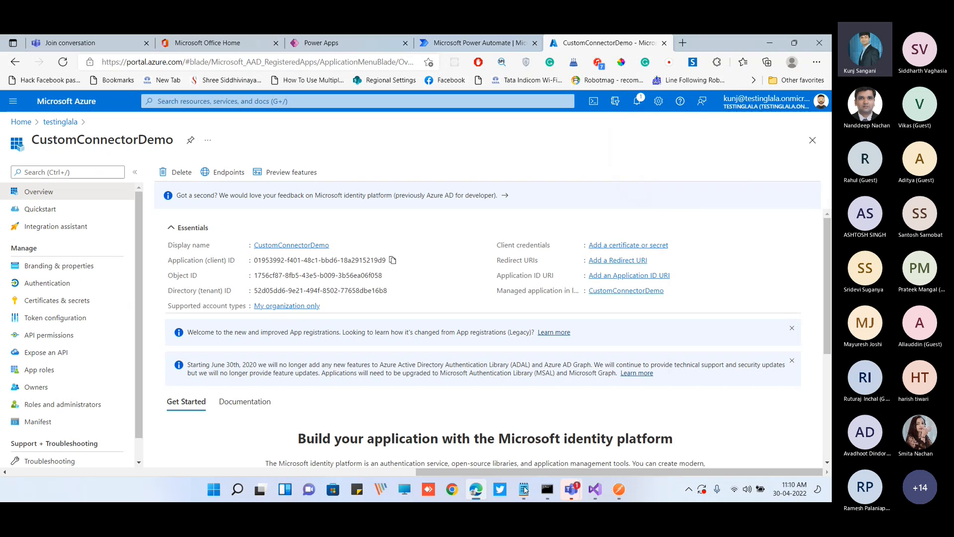
{"action": "key", "text": "alt+Tab"}
{"action": "left_click", "coordinate": [405, 309]}
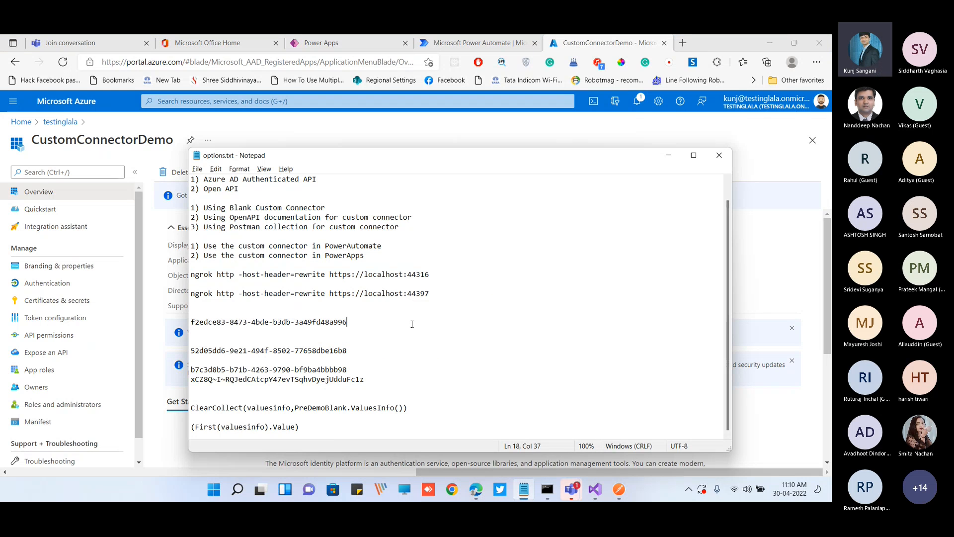
{"action": "key", "text": "Return"}
{"action": "key", "text": "Return"}
{"action": "key", "text": "ctrl+v"}
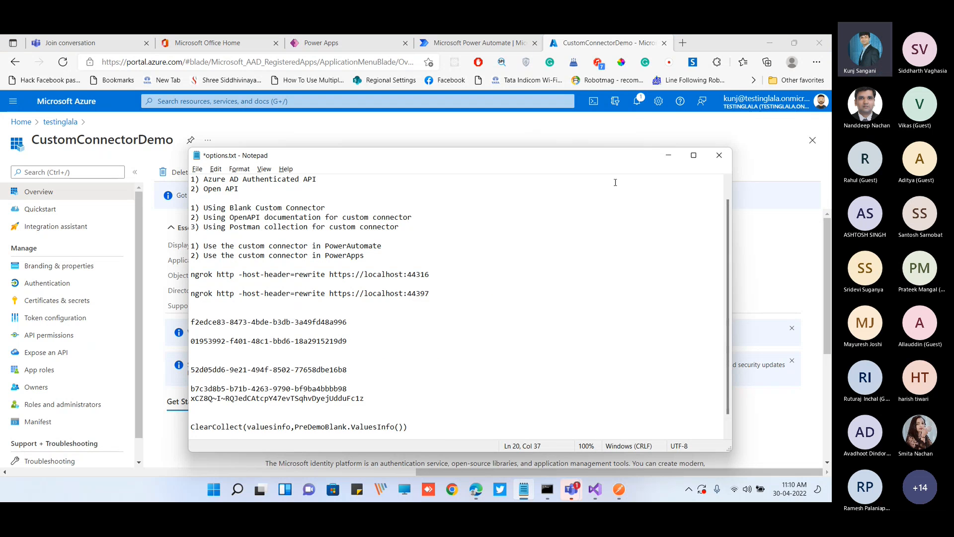
{"action": "left_click", "coordinate": [669, 155]}
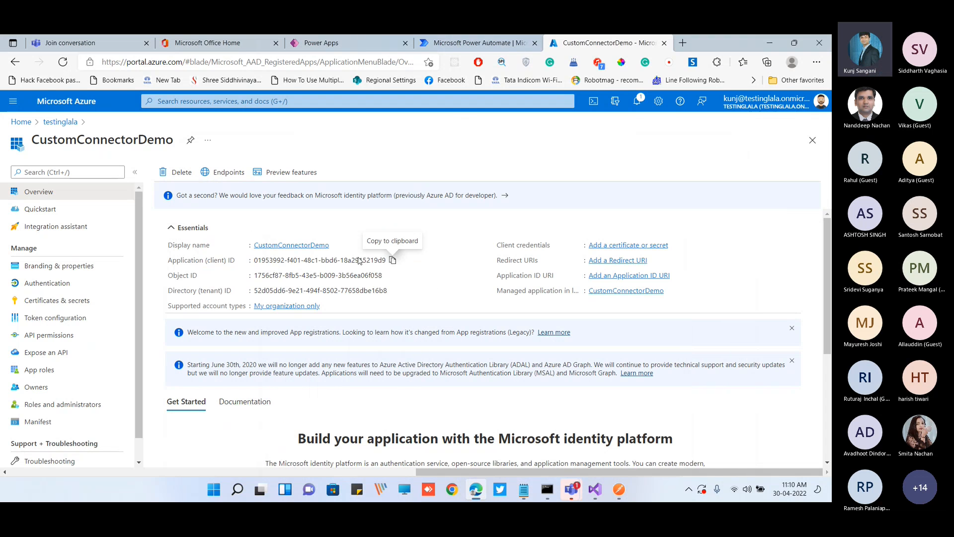
Add a client secret to CustomConnectorDemo with a 24-month expiry and no description
{"action": "left_click", "coordinate": [87, 304]}
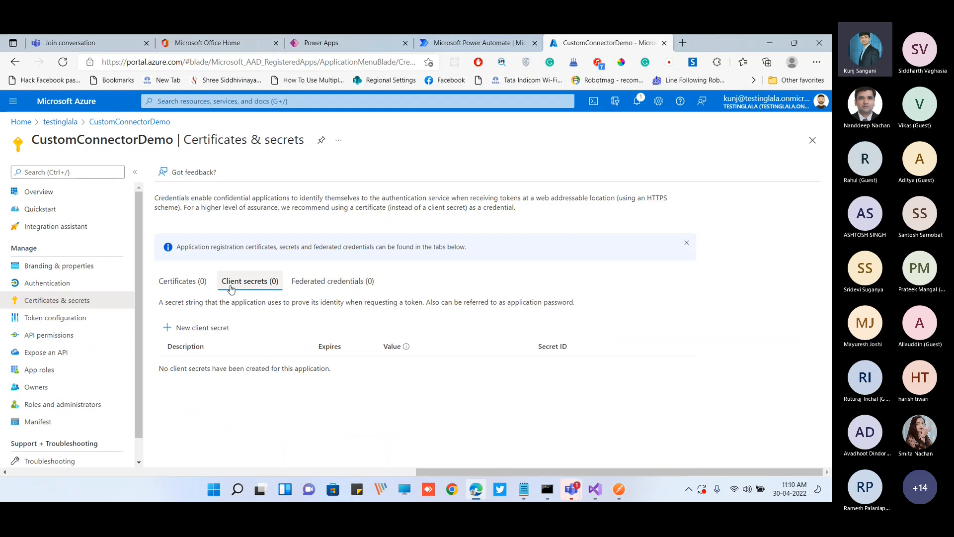
{"action": "left_click", "coordinate": [197, 329]}
{"action": "left_click", "coordinate": [690, 178]}
{"action": "left_click", "coordinate": [690, 263]}
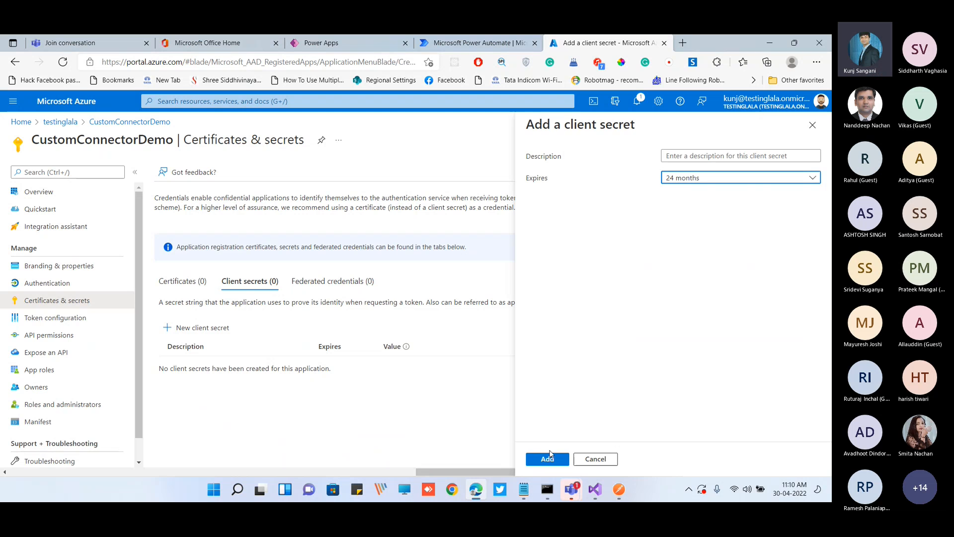
{"action": "key", "text": "Return"}
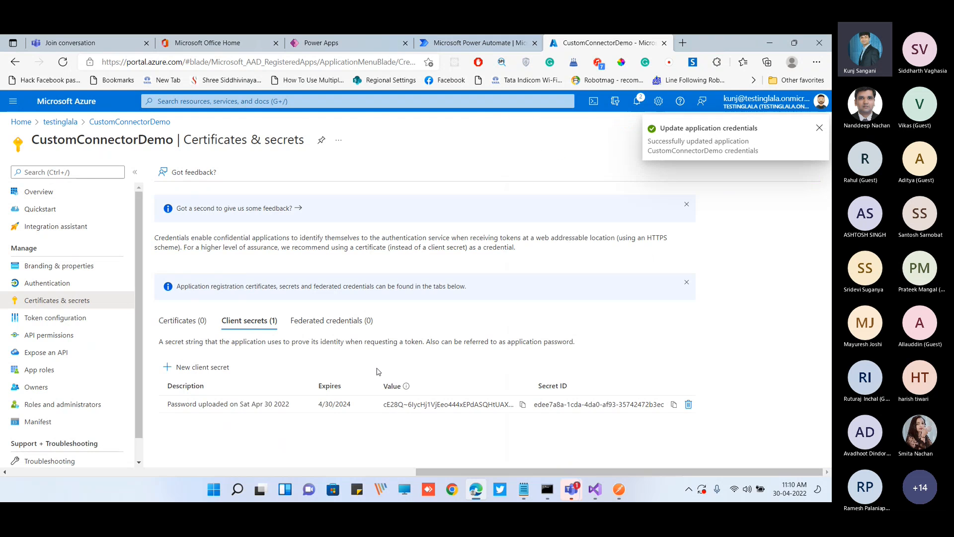
Paste the new client secret's value into options.txt on the line below the application's client ID
{"action": "left_click", "coordinate": [524, 488]}
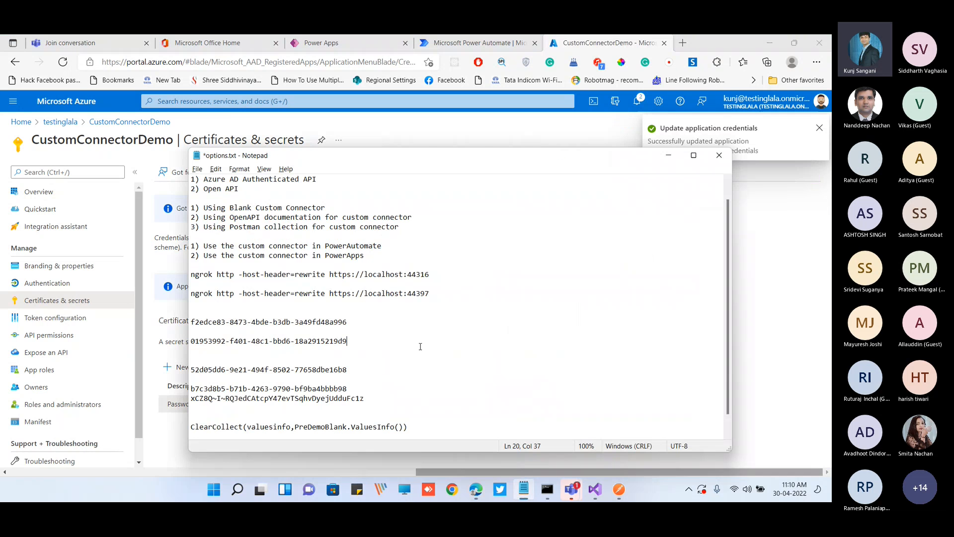
{"action": "key", "text": "Return"}
{"action": "key", "text": "ctrl+v"}
{"action": "left_click", "coordinate": [667, 155]}
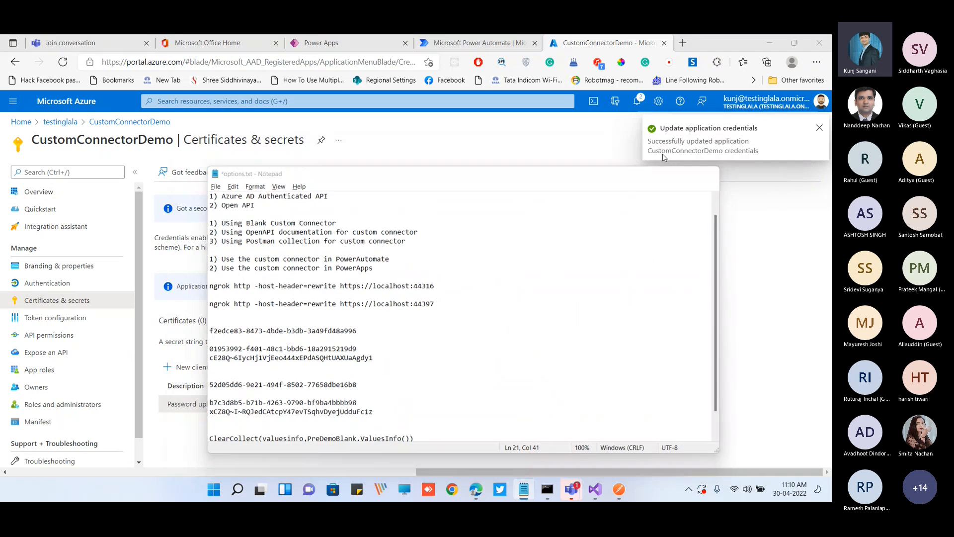
Start a permission request for CustomConnectorDemo, search the organization's APIs for AzureAD, and select AzureADAuthenticatedAPICustomConnector
{"action": "left_click", "coordinate": [61, 336]}
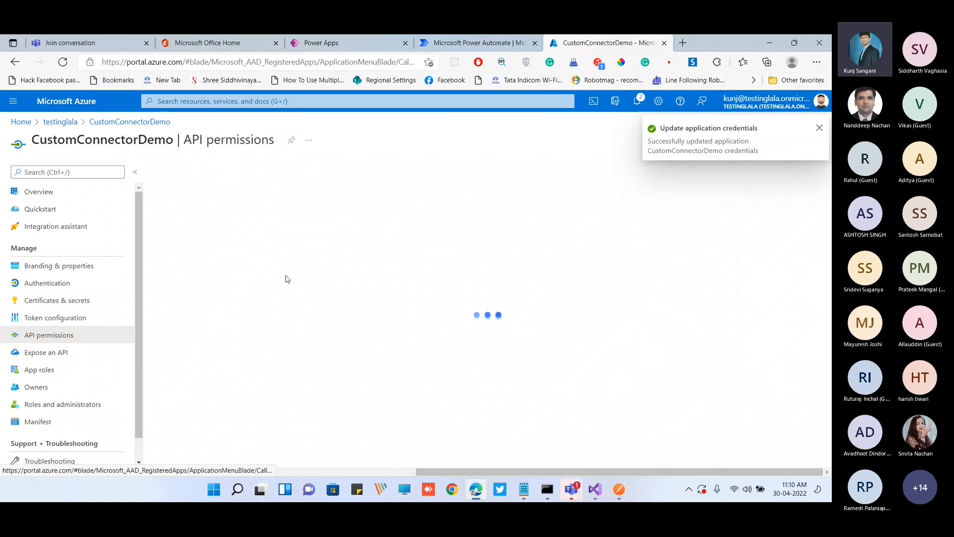
{"action": "left_click", "coordinate": [217, 303]}
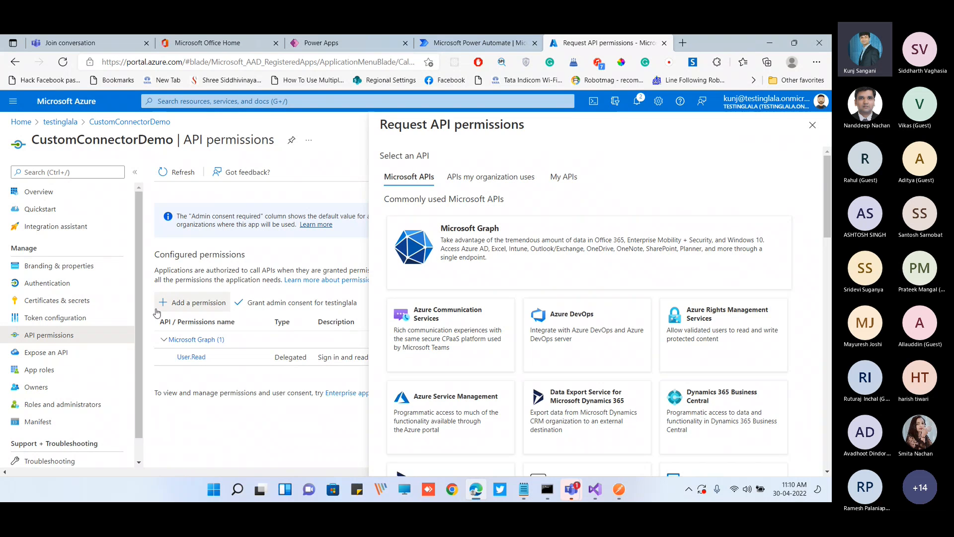
{"action": "left_click", "coordinate": [470, 184]}
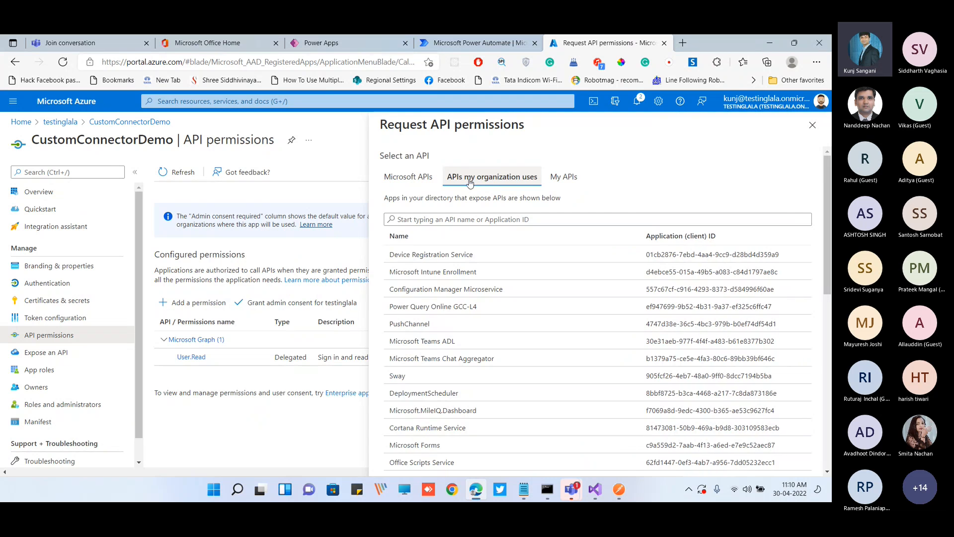
{"action": "left_click", "coordinate": [461, 220]}
{"action": "type", "text": "AzureAD"}
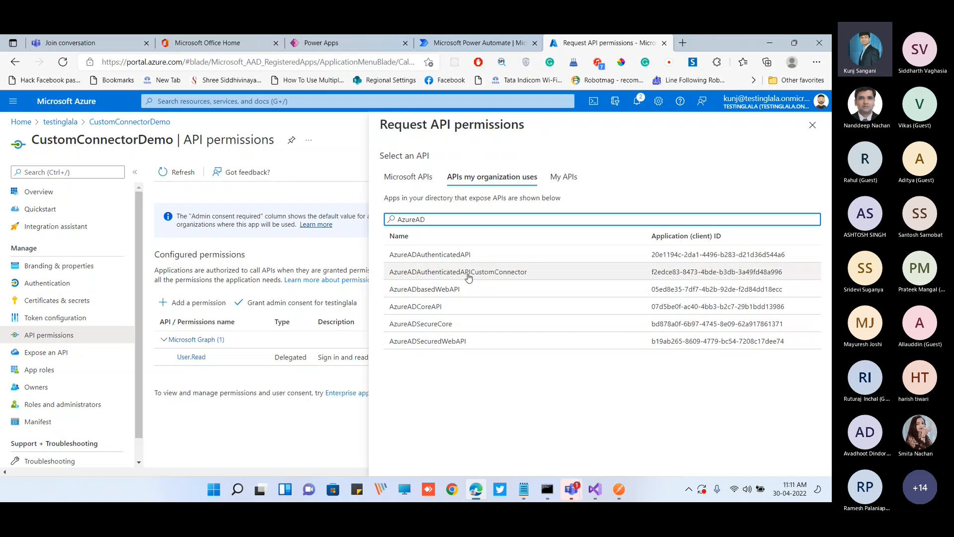
{"action": "left_click", "coordinate": [675, 276]}
Switch to Visual Studio and check the ida:ClientID value in Web.config against the selected API
{"action": "key", "text": "alt+Tab"}
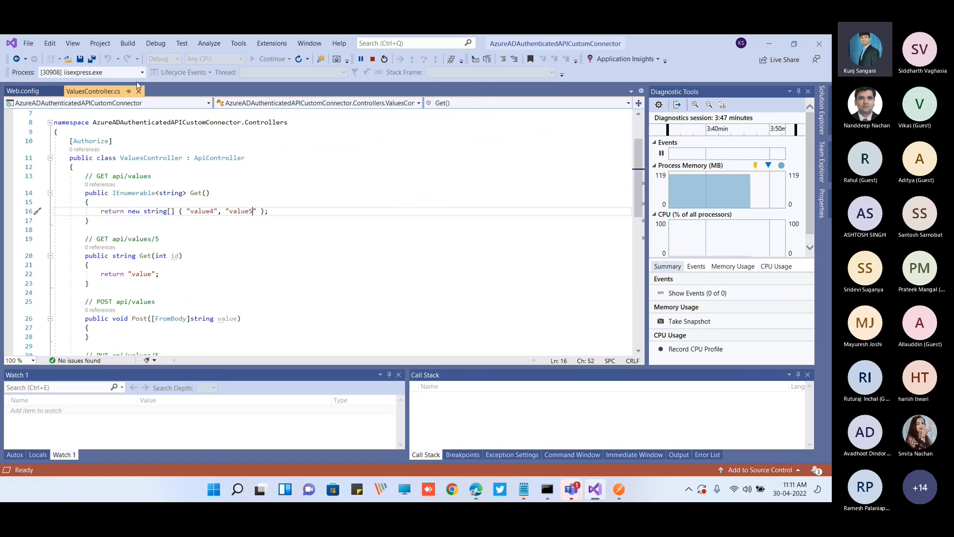
{"action": "left_click", "coordinate": [22, 91]}
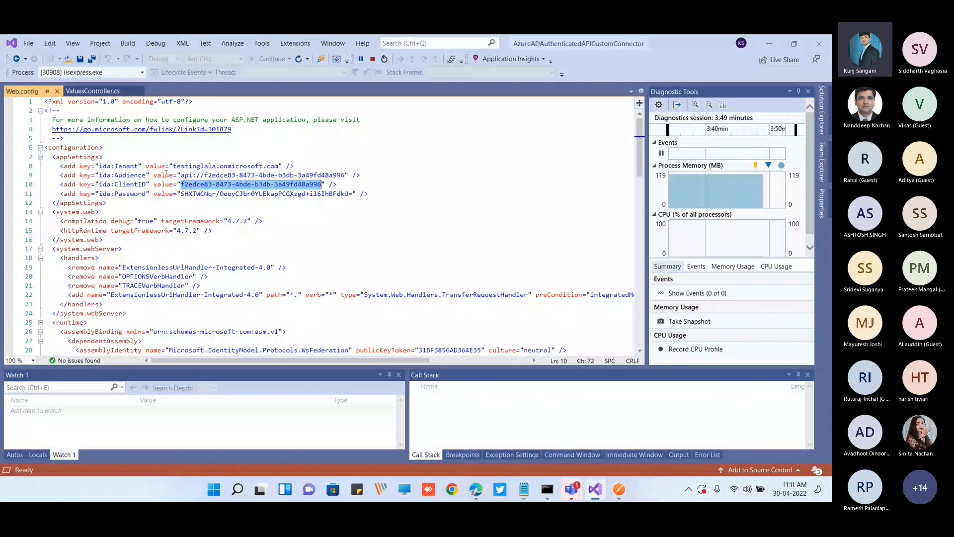
{"action": "left_click", "coordinate": [188, 187]}
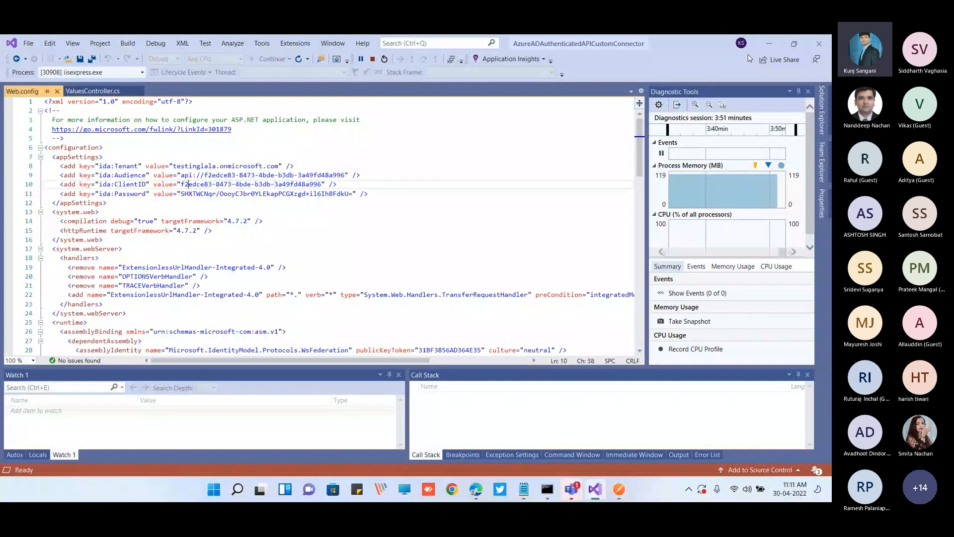
{"action": "left_click", "coordinate": [769, 45]}
Add the delegated user_impersonation permission of AzureADAuthenticatedAPICustomConnector to CustomConnectorDemo
{"action": "scroll", "coordinate": [547, 377], "scroll_direction": "down", "scroll_amount": 1}
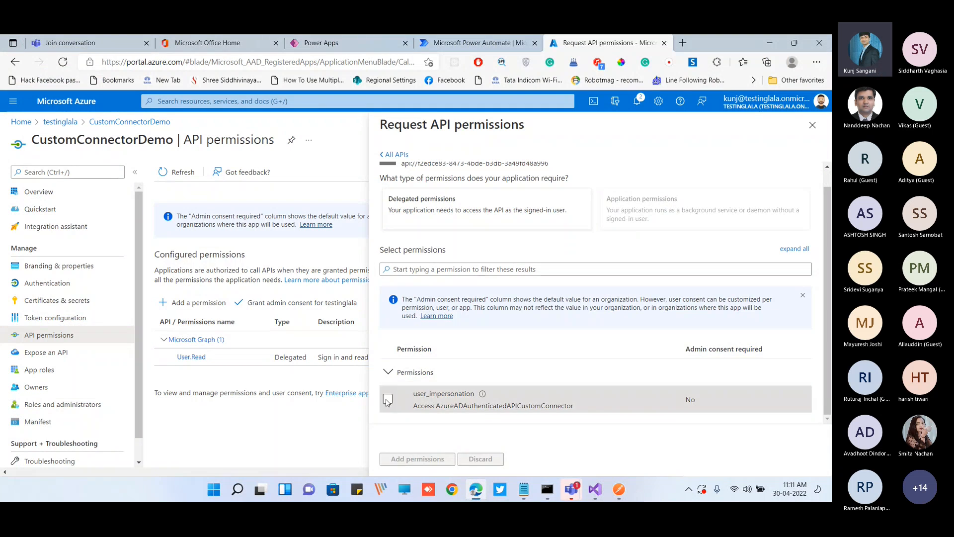
{"action": "left_click", "coordinate": [387, 398]}
{"action": "left_click", "coordinate": [437, 460]}
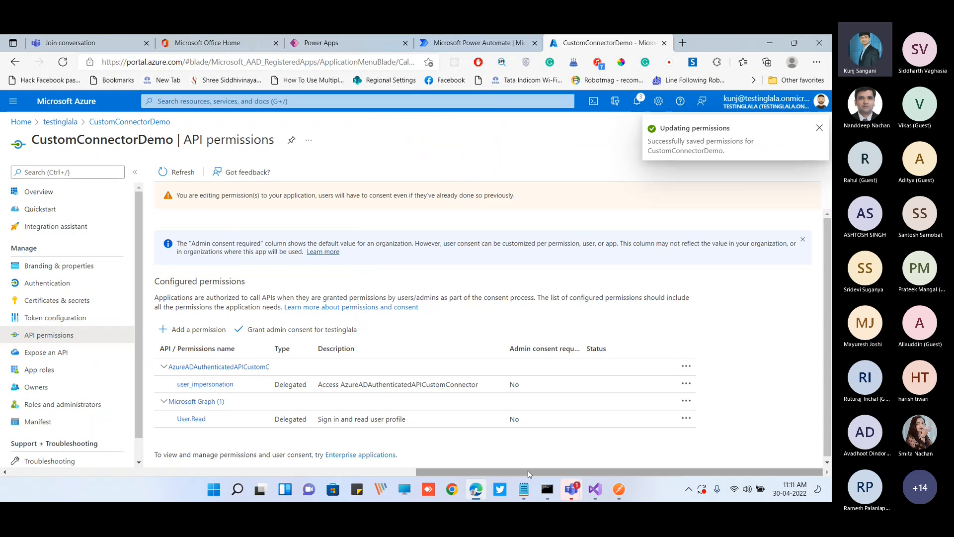
{"action": "left_click", "coordinate": [527, 490]}
{"action": "left_click", "coordinate": [525, 489]}
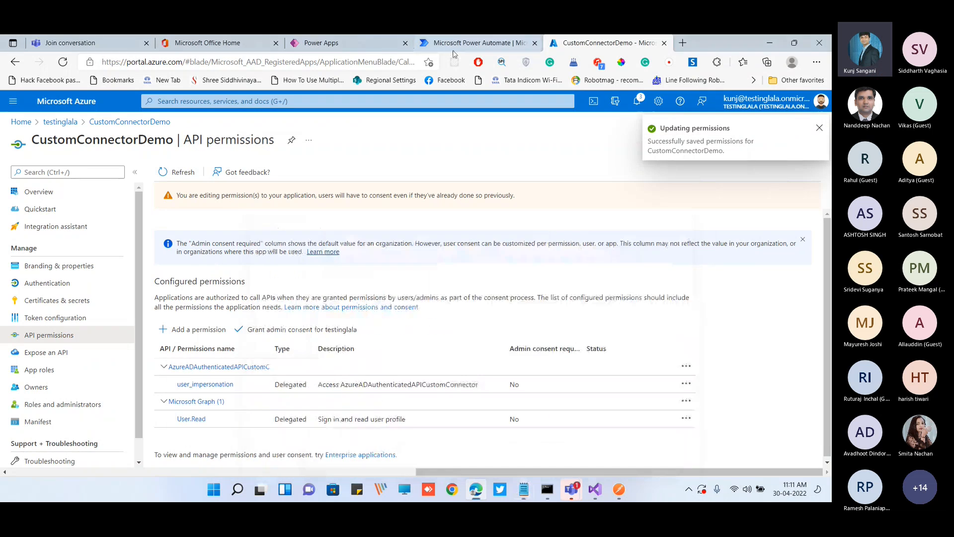
Switch to Power Apps and create a custom connector from blank named DemoCustomConnectorFromBlank
{"action": "left_click", "coordinate": [322, 43]}
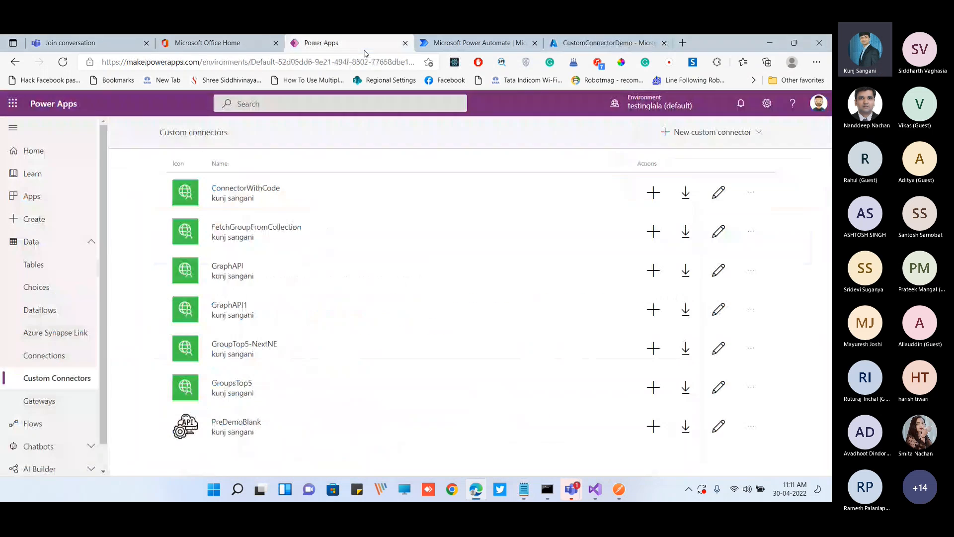
{"action": "left_click", "coordinate": [720, 132]}
{"action": "left_click", "coordinate": [721, 149]}
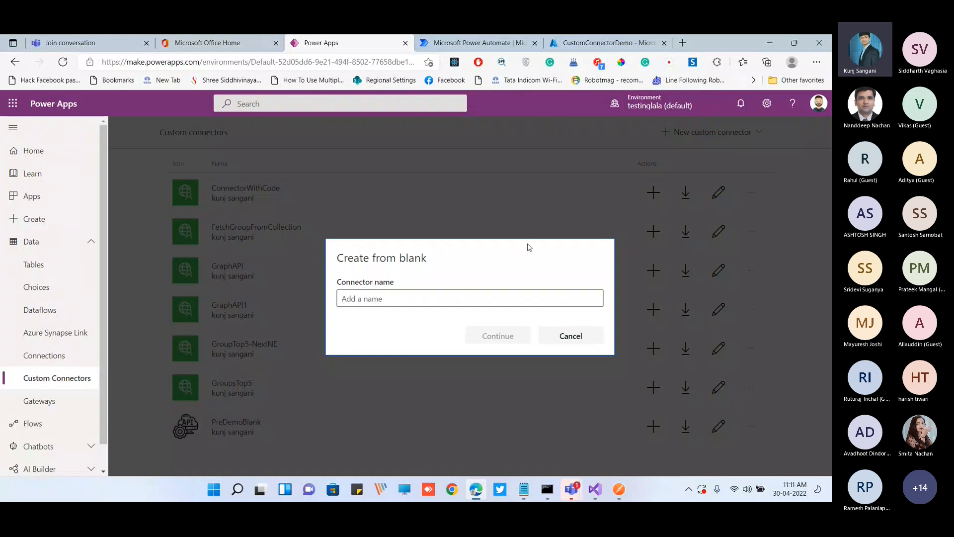
{"action": "left_click", "coordinate": [433, 296]}
{"action": "type", "text": "Demo"}
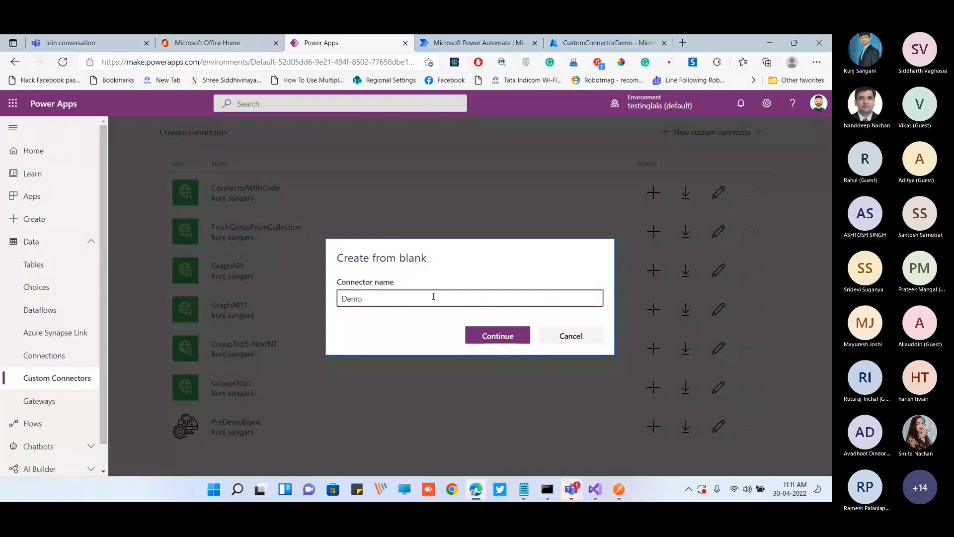
{"action": "type", "text": "CustomConnectorFr"}
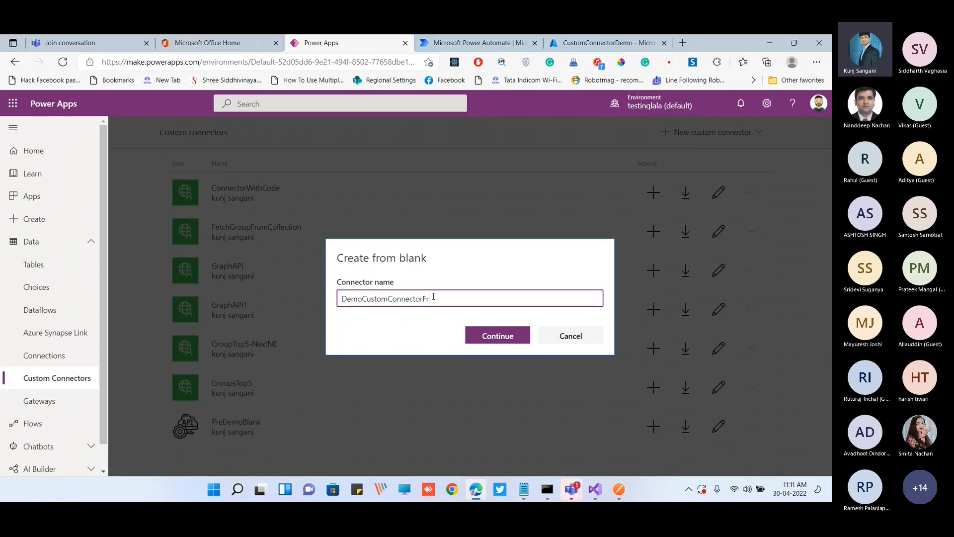
{"action": "type", "text": "omBlank"}
{"action": "left_click", "coordinate": [497, 336]}
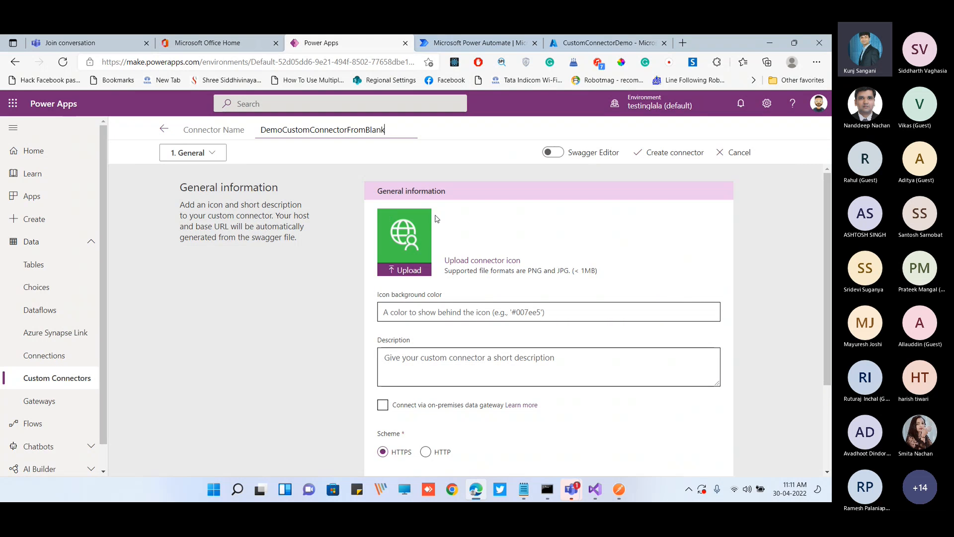
Upload icon-Empty.png from the Presentations\customconnector folder on drive E: as the connector icon
{"action": "scroll", "coordinate": [452, 240], "scroll_direction": "down", "scroll_amount": 1}
{"action": "left_click", "coordinate": [419, 206]}
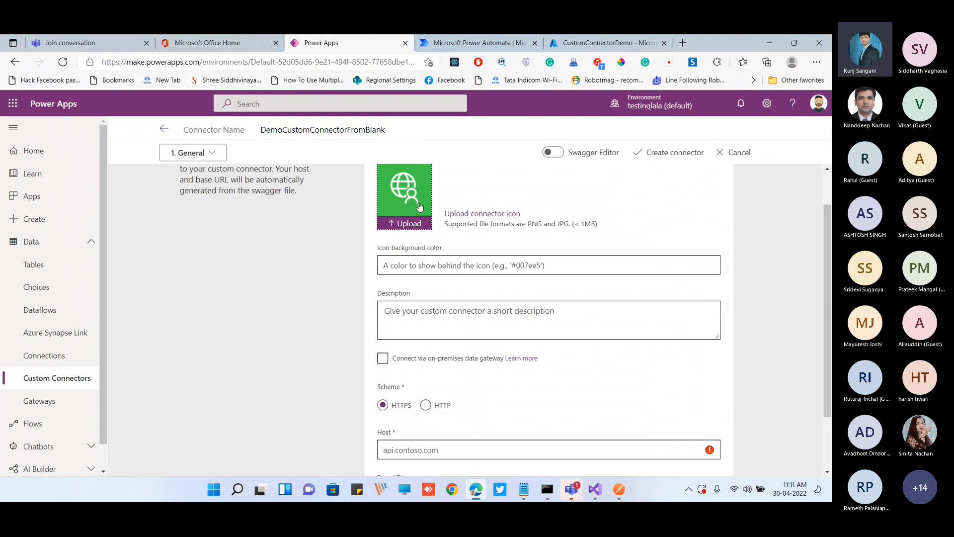
{"action": "left_click", "coordinate": [52, 160]}
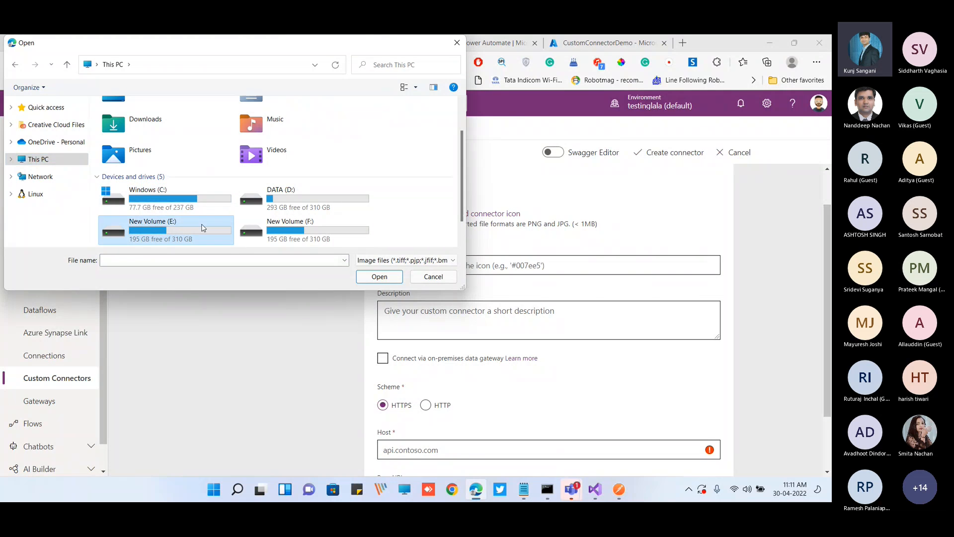
{"action": "double_click", "coordinate": [203, 228]}
{"action": "double_click", "coordinate": [150, 124]}
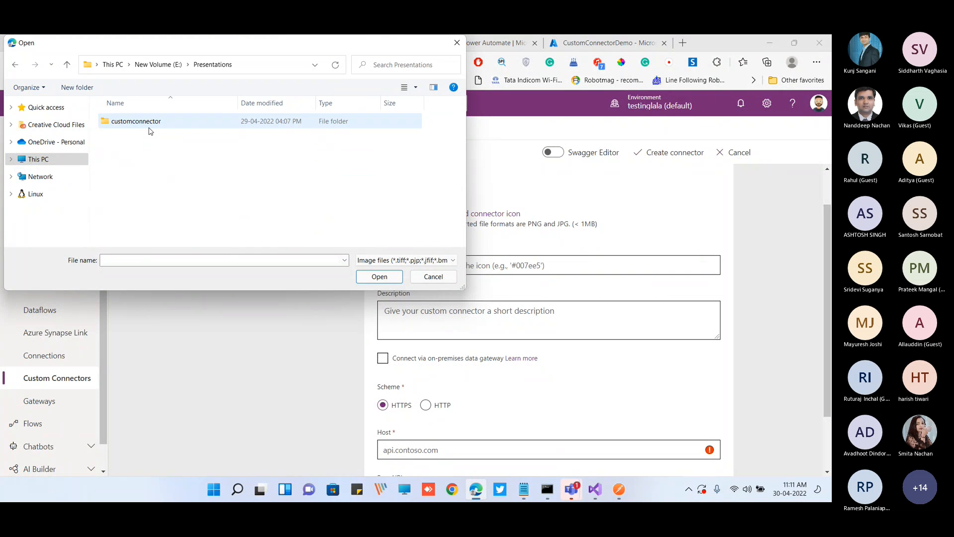
{"action": "double_click", "coordinate": [149, 130]}
{"action": "left_click", "coordinate": [310, 128]}
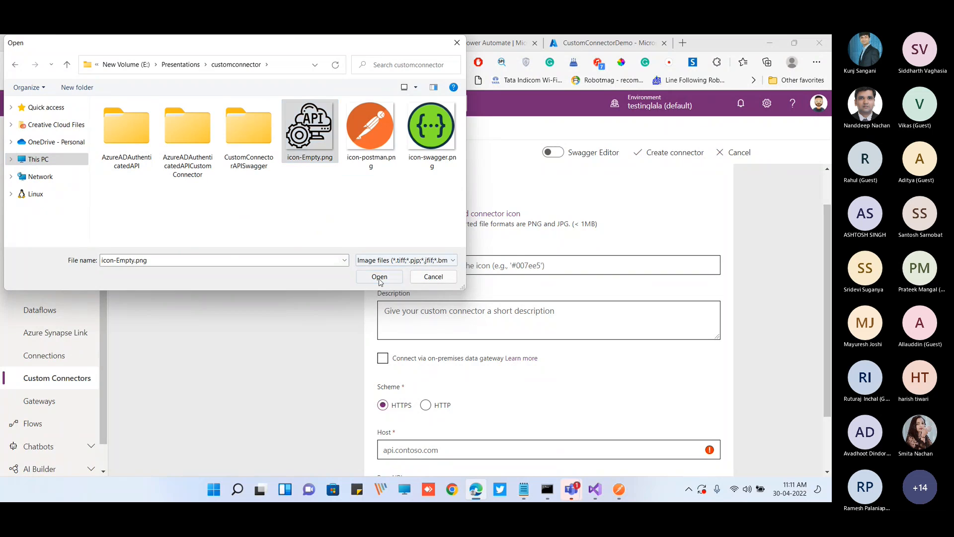
{"action": "left_click", "coordinate": [379, 277]}
Set the icon background color to #ffffff and the description to "This is an custom connector from Blank"
{"action": "scroll", "coordinate": [320, 277], "scroll_direction": "down", "scroll_amount": 1}
{"action": "scroll", "coordinate": [319, 277], "scroll_direction": "up", "scroll_amount": 2}
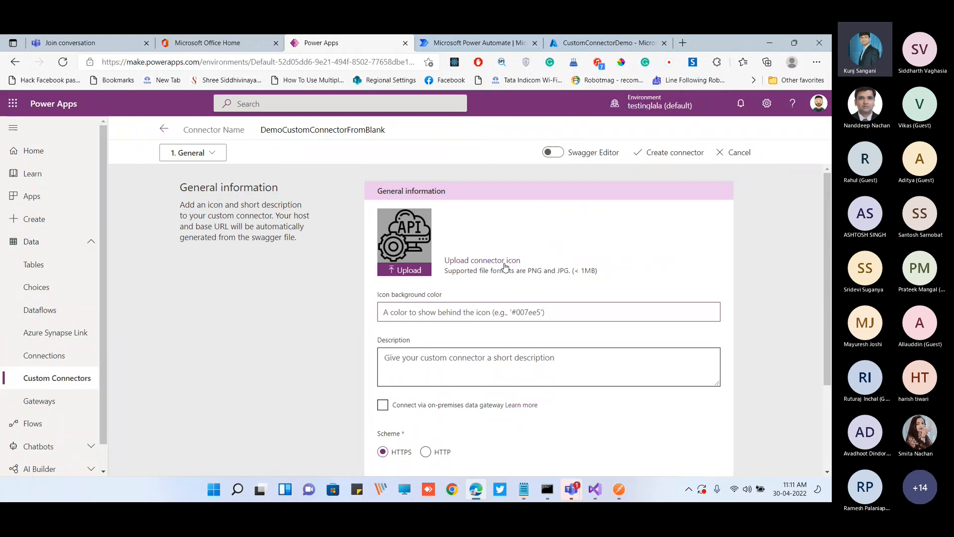
{"action": "type", "text": "#ffffff"}
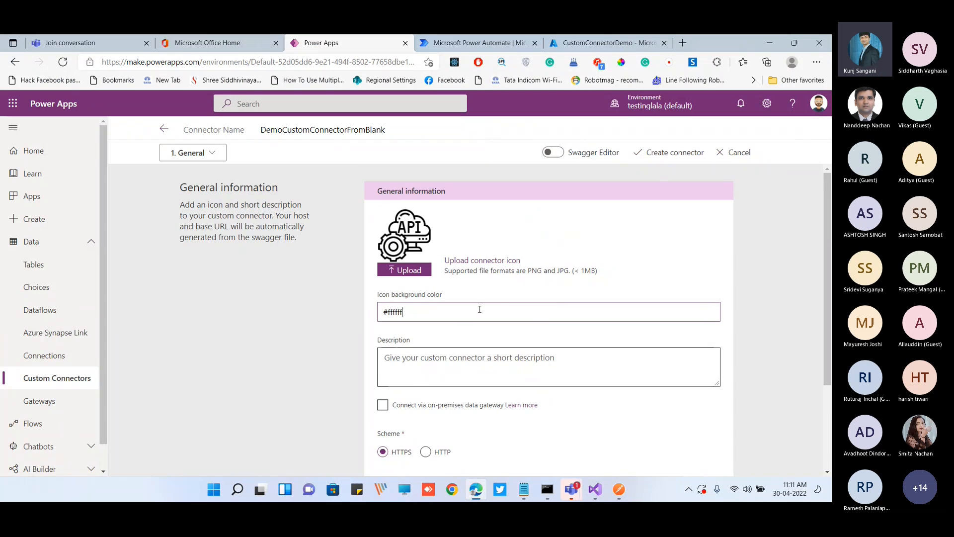
{"action": "scroll", "coordinate": [477, 309], "scroll_direction": "down", "scroll_amount": 1}
{"action": "left_click", "coordinate": [454, 316]}
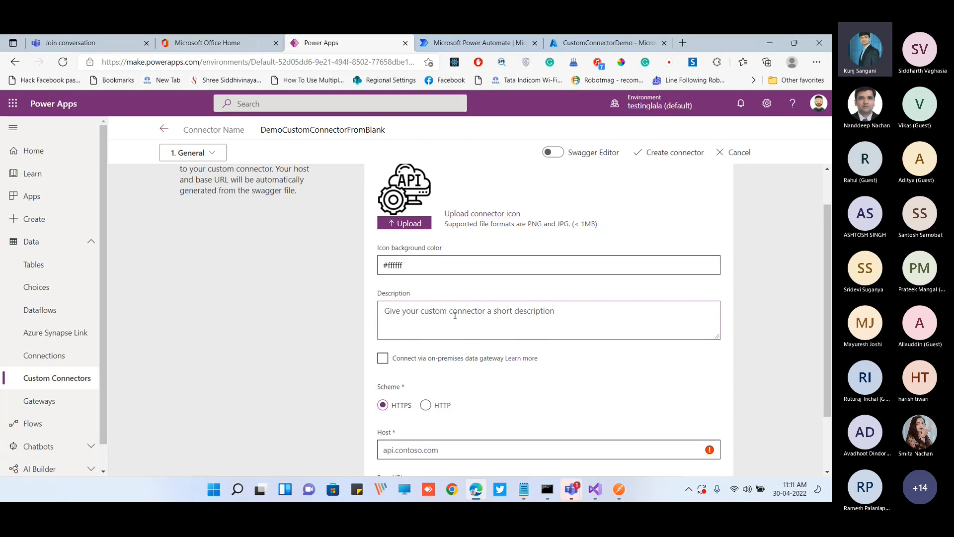
{"action": "type", "text": "This is an c"}
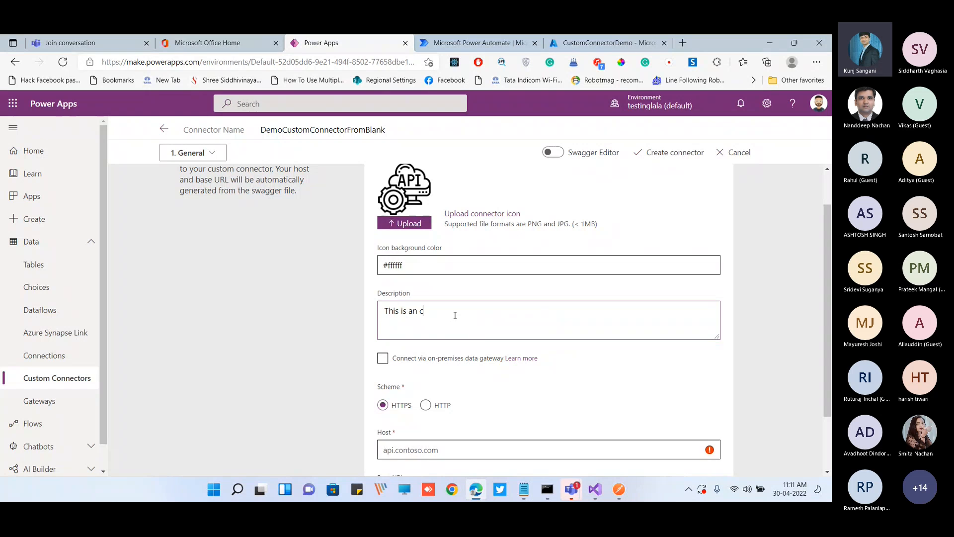
{"action": "type", "text": "ustom connector from Blank"}
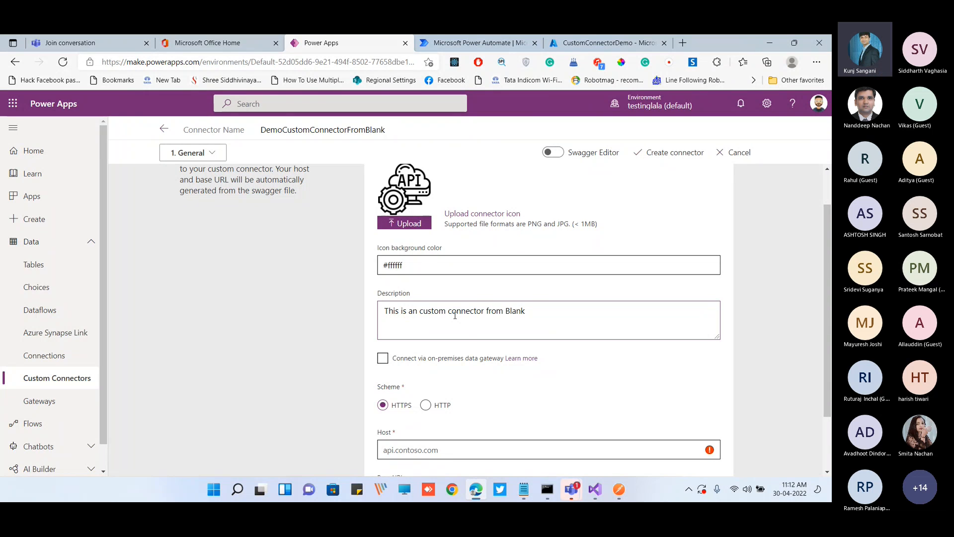
{"action": "scroll", "coordinate": [455, 316], "scroll_direction": "down", "scroll_amount": 1}
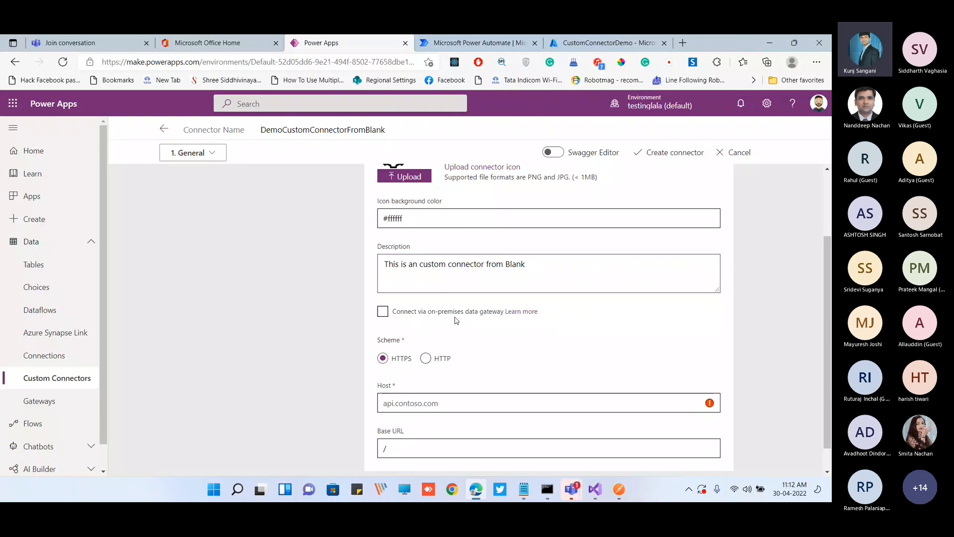
{"action": "left_click", "coordinate": [383, 312]}
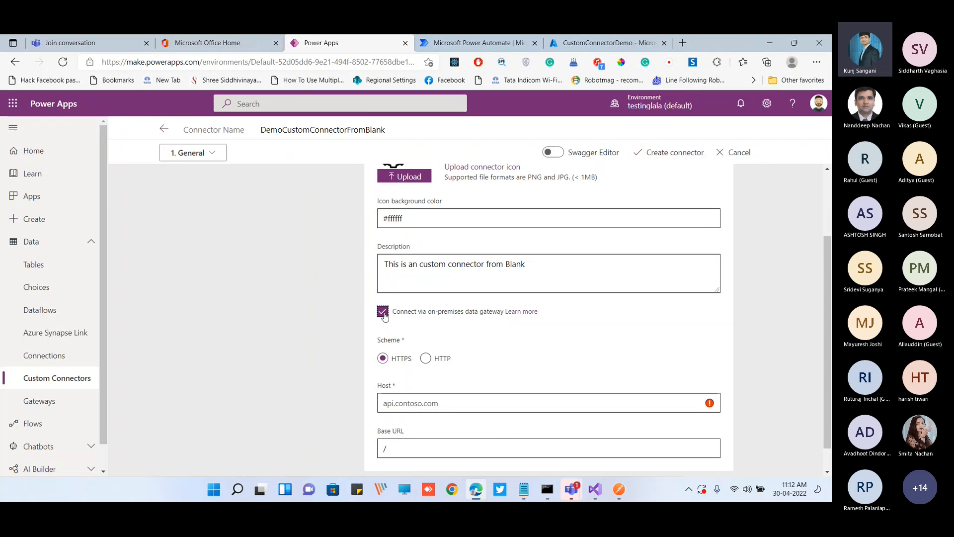
{"action": "scroll", "coordinate": [481, 333], "scroll_direction": "down", "scroll_amount": 1}
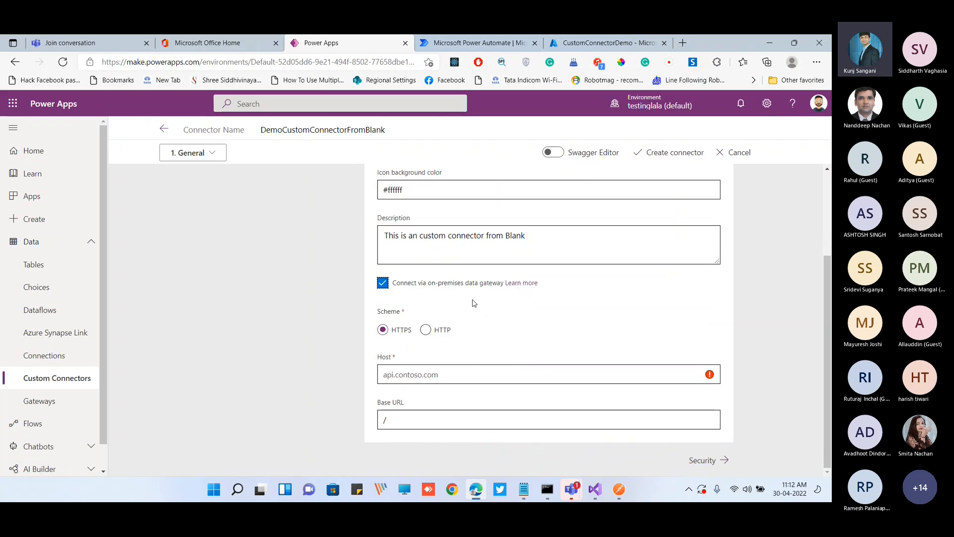
{"action": "left_click", "coordinate": [383, 283]}
Copy the HTTPS forwarding host from the ngrok Command Prompt window and set the connector's host to 7f8c-59-96-91-78.ngrok.io
{"action": "left_click", "coordinate": [547, 490]}
{"action": "left_click_drag", "start_coordinate": [236, 216], "coordinate": [330, 218]}
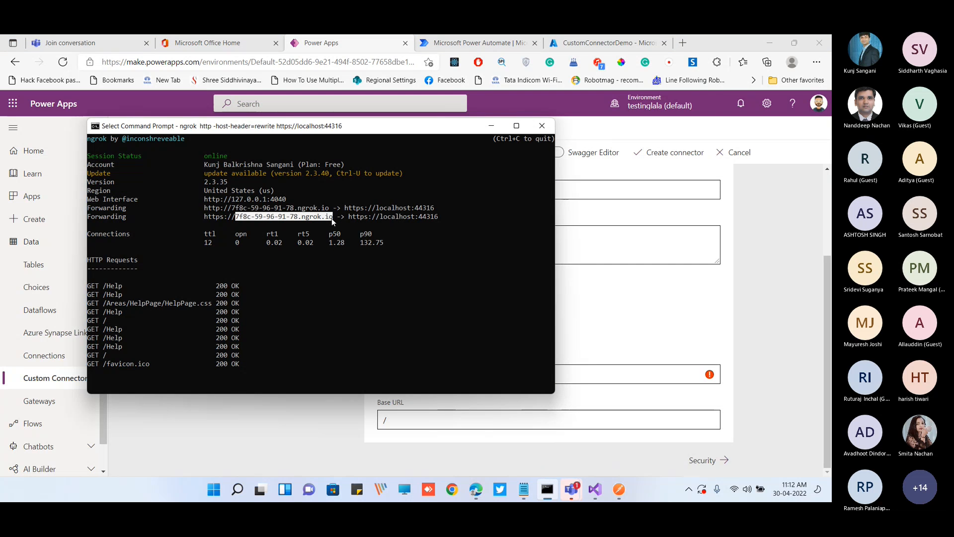
{"action": "right_click", "coordinate": [332, 219]}
{"action": "left_click", "coordinate": [492, 126]}
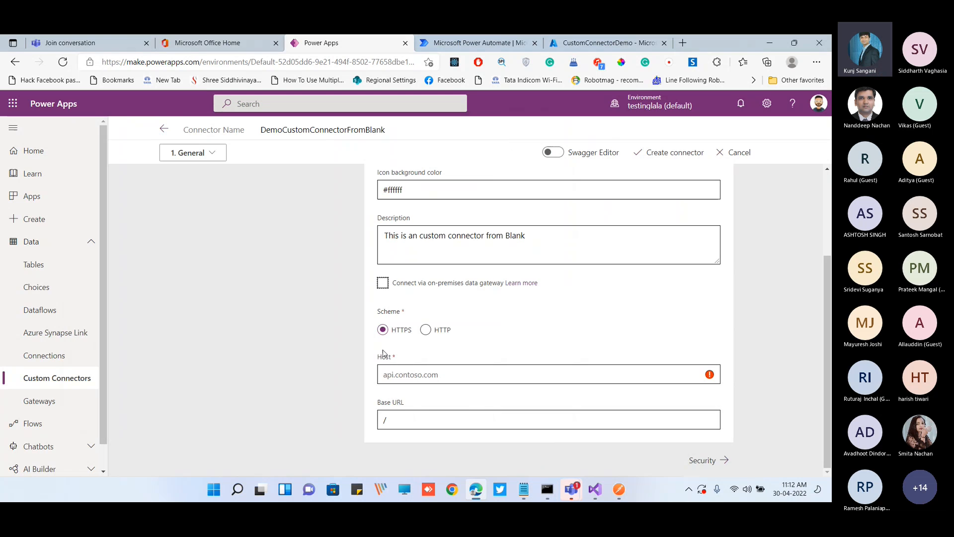
{"action": "key", "text": "alt+Tab"}
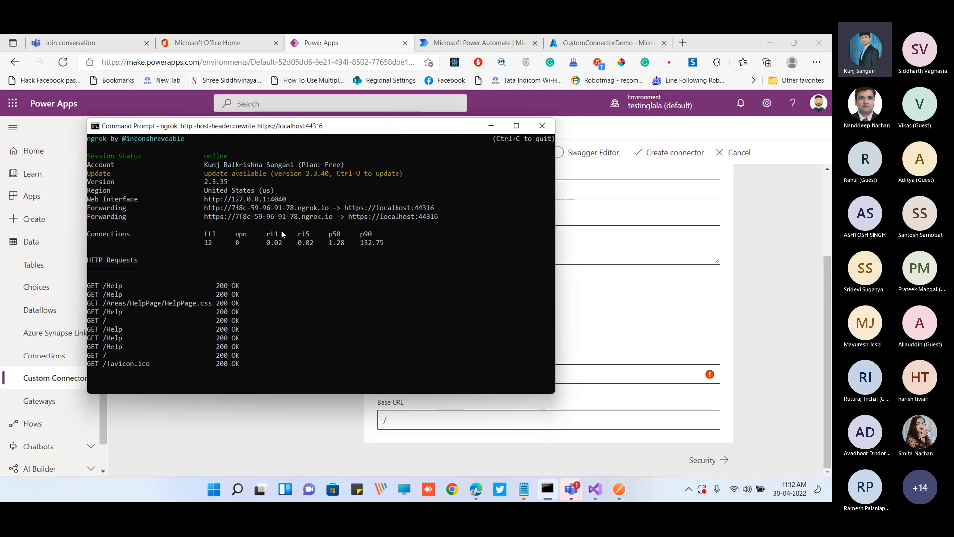
{"action": "left_click", "coordinate": [237, 216]}
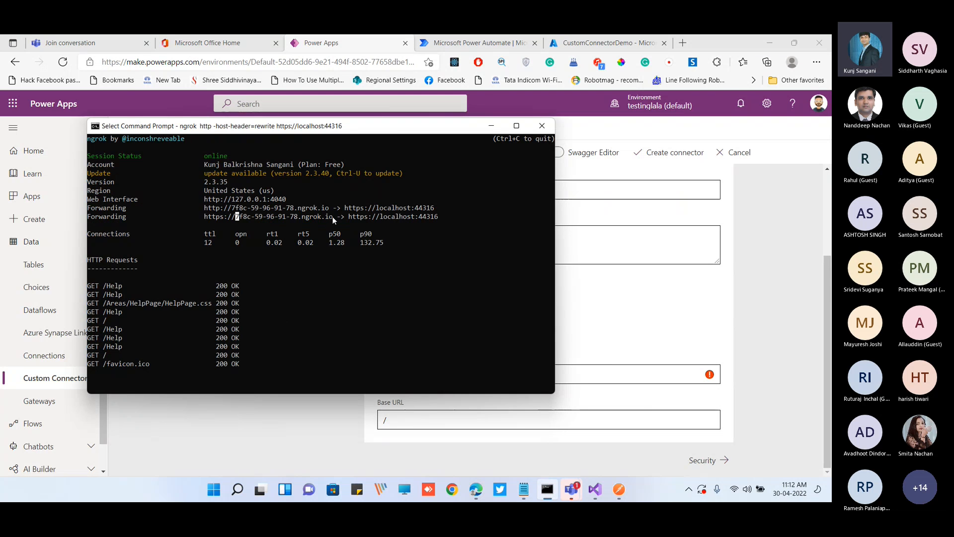
{"action": "left_click", "coordinate": [491, 125]}
{"action": "key", "text": "ctrl+v"}
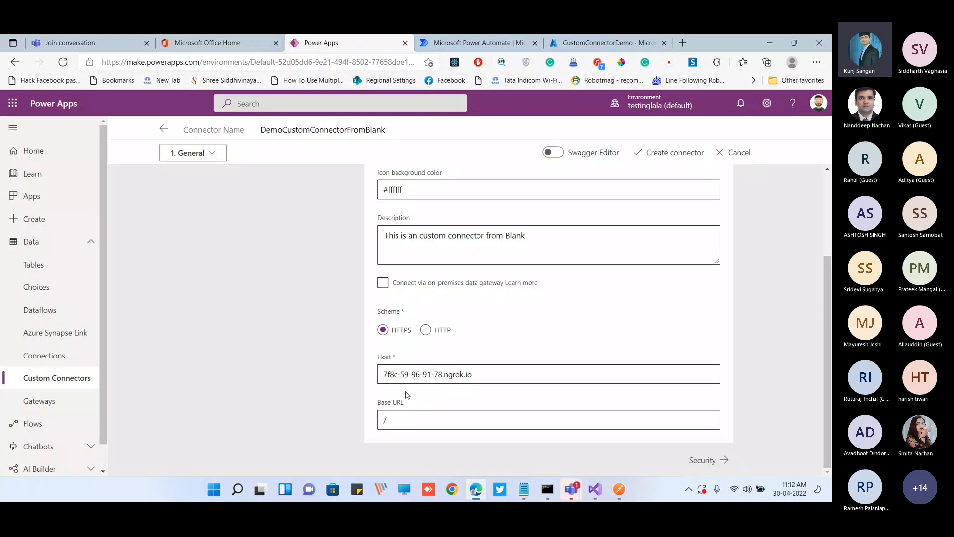
Go on to the connector's security settings and set the authentication type to OAuth 2.0
{"action": "left_click", "coordinate": [709, 460]}
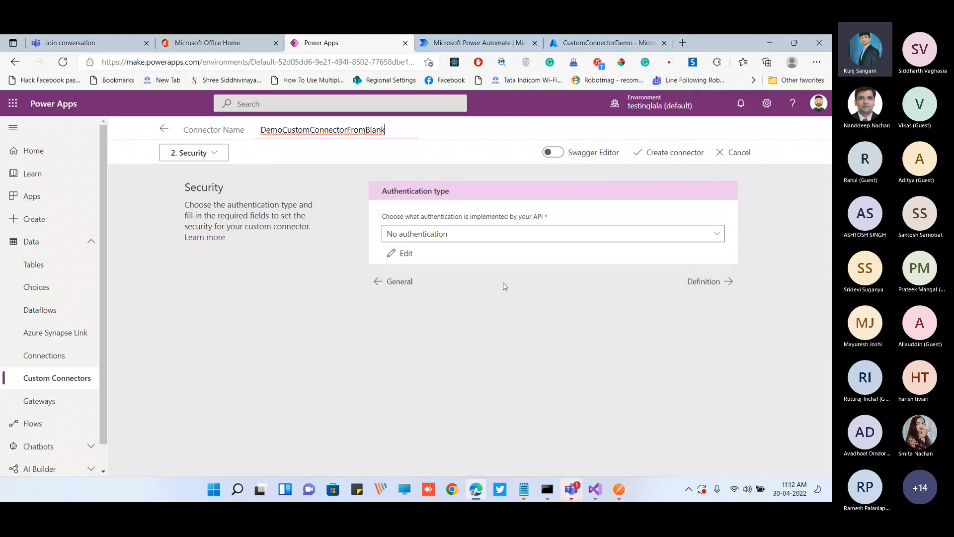
{"action": "left_click", "coordinate": [480, 238]}
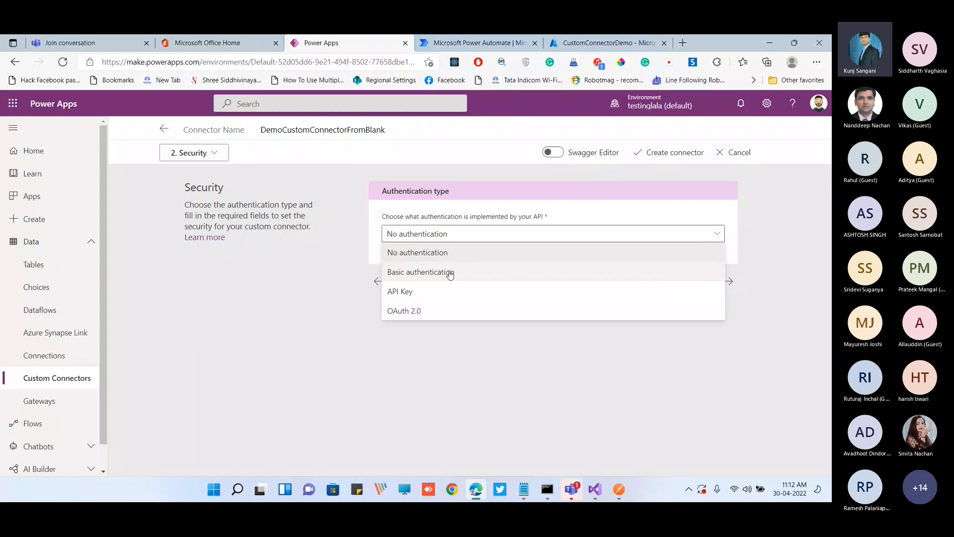
{"action": "left_click", "coordinate": [431, 318]}
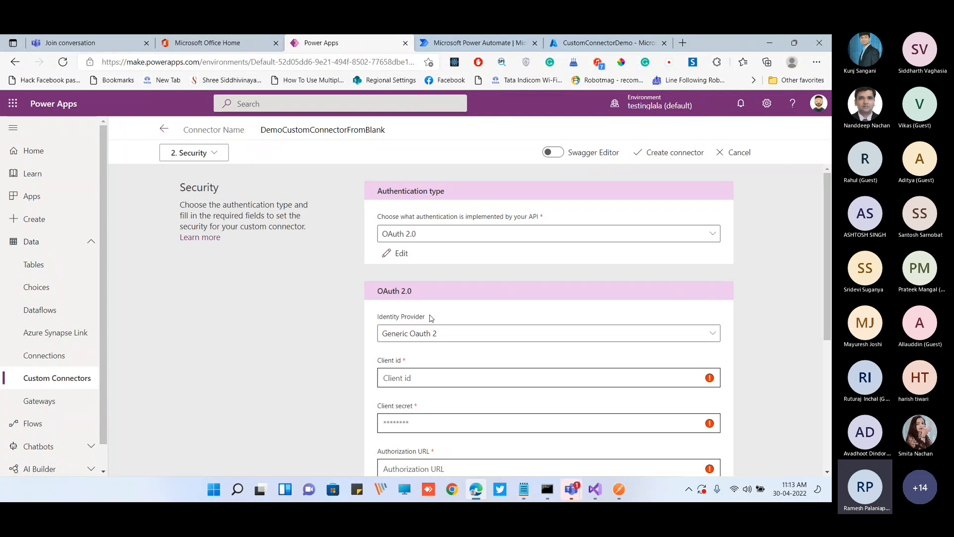
Browse the available OAuth 2.0 identity providers and set the connector's identity provider to Azure Active Directory
{"action": "scroll", "coordinate": [328, 304], "scroll_direction": "down", "scroll_amount": 1}
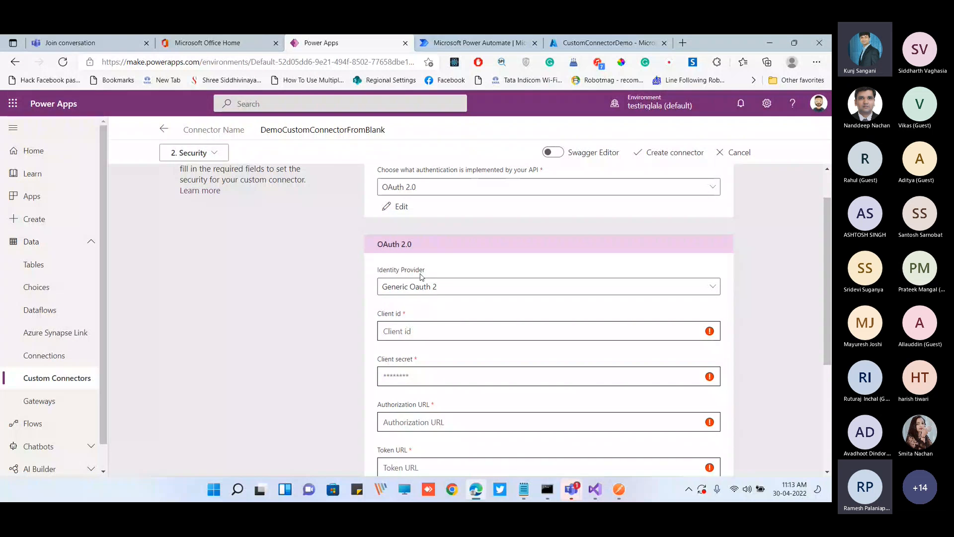
{"action": "left_click", "coordinate": [422, 285]}
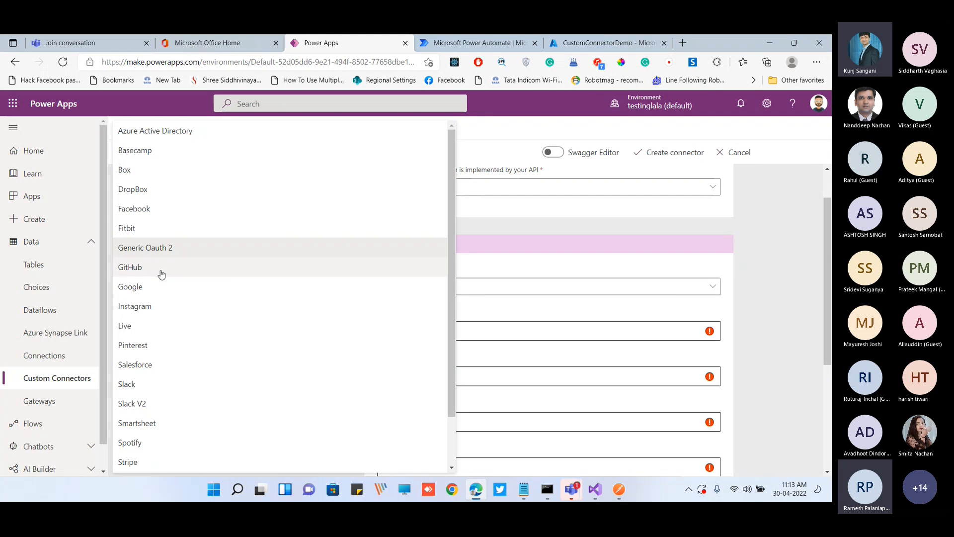
{"action": "scroll", "coordinate": [228, 383], "scroll_direction": "down", "scroll_amount": 1}
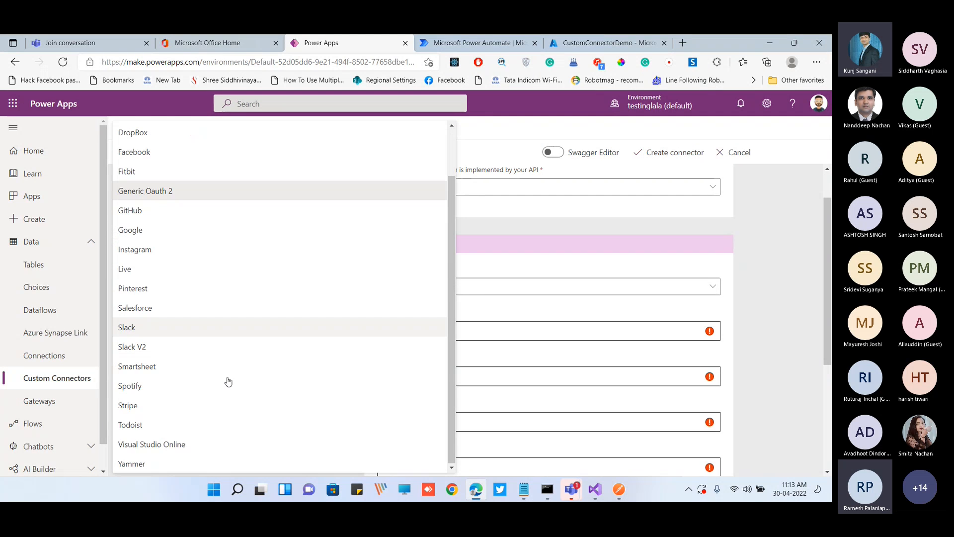
{"action": "scroll", "coordinate": [244, 385], "scroll_direction": "up", "scroll_amount": 1}
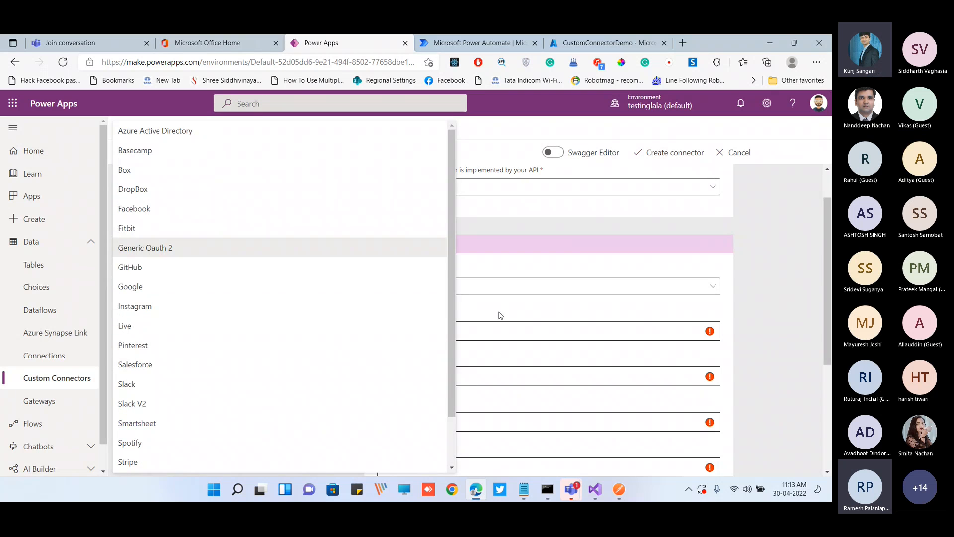
{"action": "left_click", "coordinate": [497, 284]}
{"action": "left_click", "coordinate": [495, 284]}
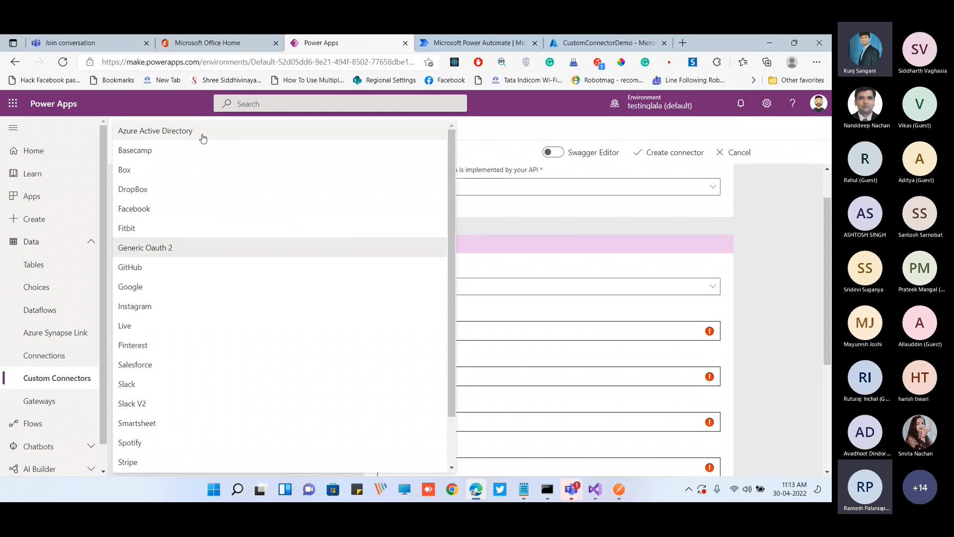
{"action": "left_click", "coordinate": [164, 133]}
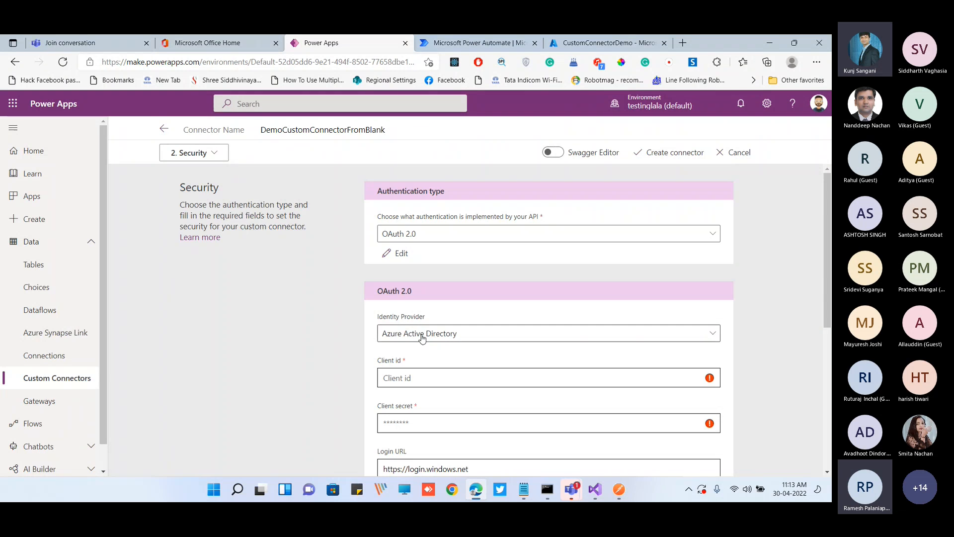
Copy the CustomConnectorDemo client ID from options.txt in Notepad into the connector's Client id field
{"action": "scroll", "coordinate": [420, 332], "scroll_direction": "down", "scroll_amount": 1}
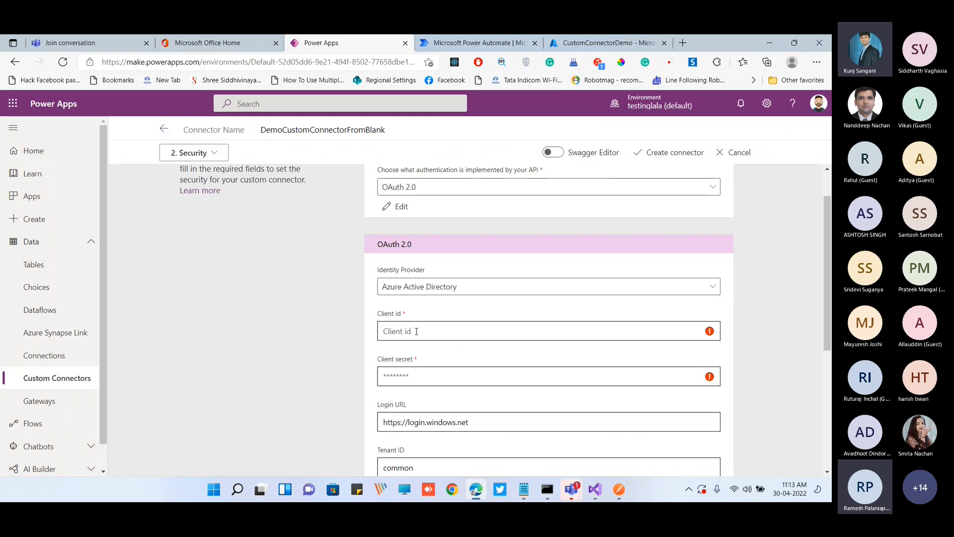
{"action": "left_click", "coordinate": [417, 332]}
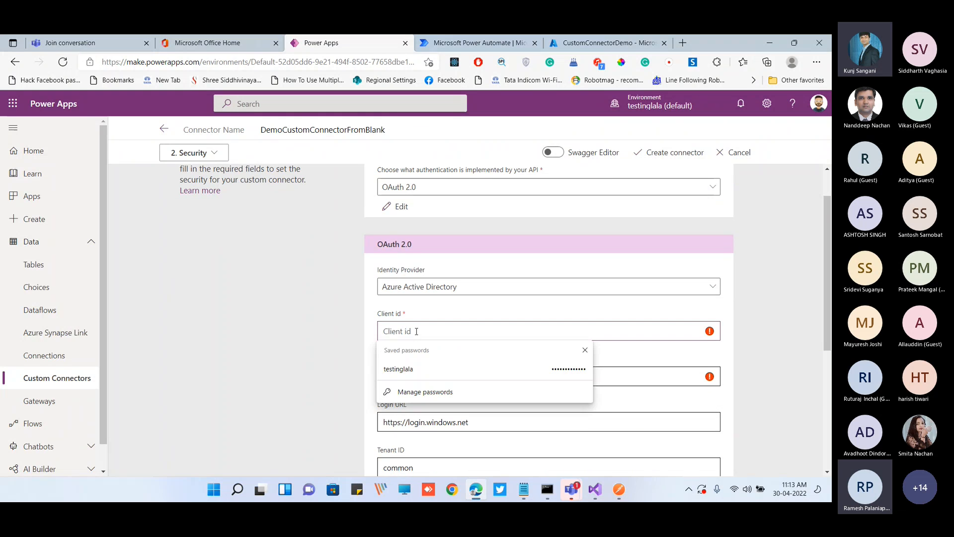
{"action": "left_click", "coordinate": [524, 489]}
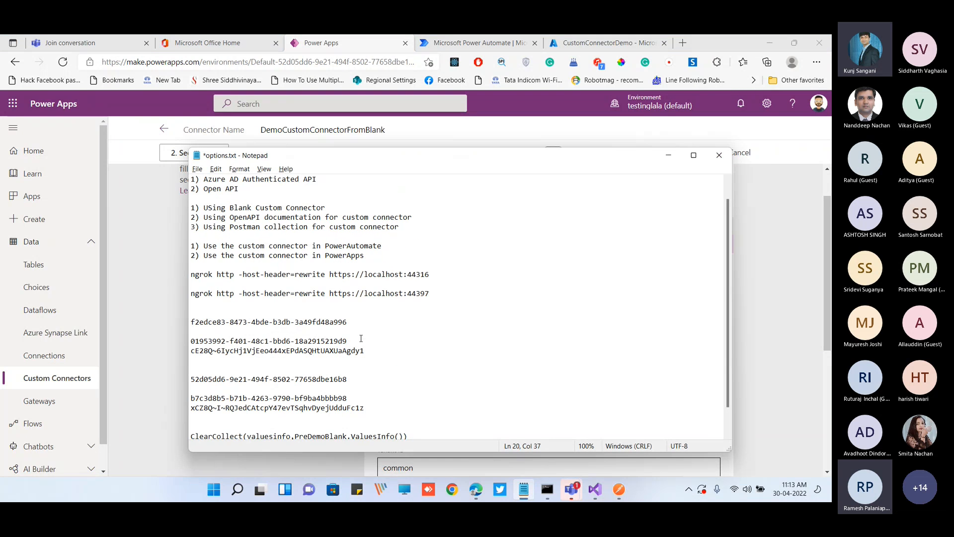
{"action": "key", "text": "shift+Home"}
{"action": "key", "text": "ctrl+c"}
{"action": "key", "text": "alt+Tab"}
{"action": "key", "text": "ctrl+v"}
Copy the client secret listed under the client ID in options.txt into the connector's Client secret field
{"action": "key", "text": "alt+Tab"}
{"action": "key", "text": "Down"}
{"action": "key", "text": "shift+End"}
{"action": "key", "text": "ctrl+c"}
{"action": "key", "text": "alt+Tab"}
{"action": "left_click", "coordinate": [413, 374]}
{"action": "key", "text": "ctrl+v"}
Review the connector's login URL and tenant settings and the supported account types in CustomConnectorDemo's Azure authentication settings
{"action": "scroll", "coordinate": [329, 337], "scroll_direction": "down", "scroll_amount": 2}
{"action": "scroll", "coordinate": [328, 336], "scroll_direction": "down", "scroll_amount": 1}
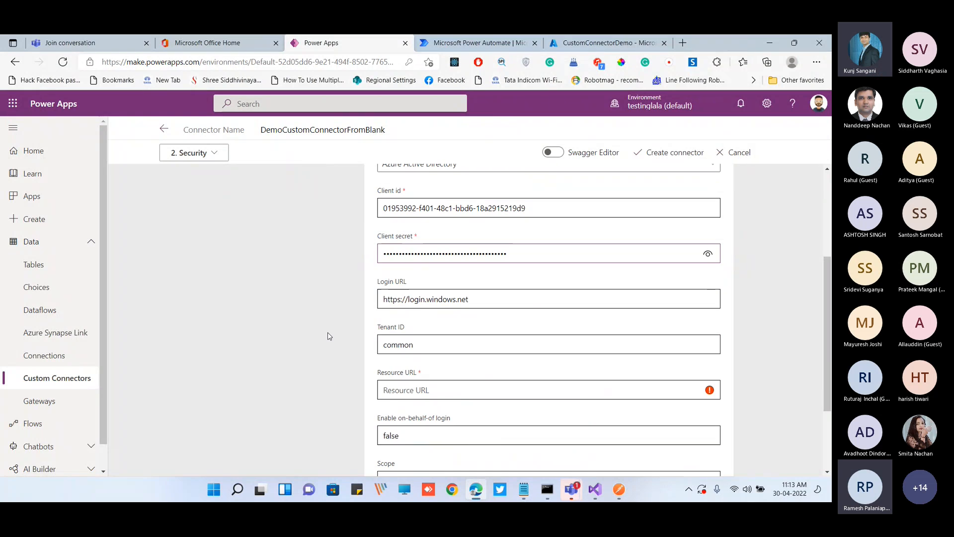
{"action": "left_click_drag", "start_coordinate": [378, 309], "coordinate": [405, 311]}
{"action": "left_click", "coordinate": [405, 312]}
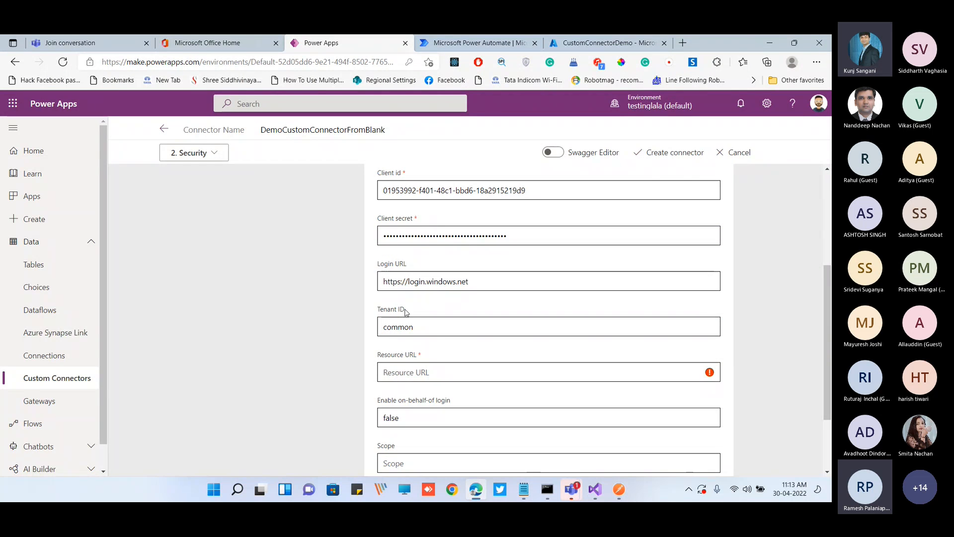
{"action": "left_click", "coordinate": [586, 43]}
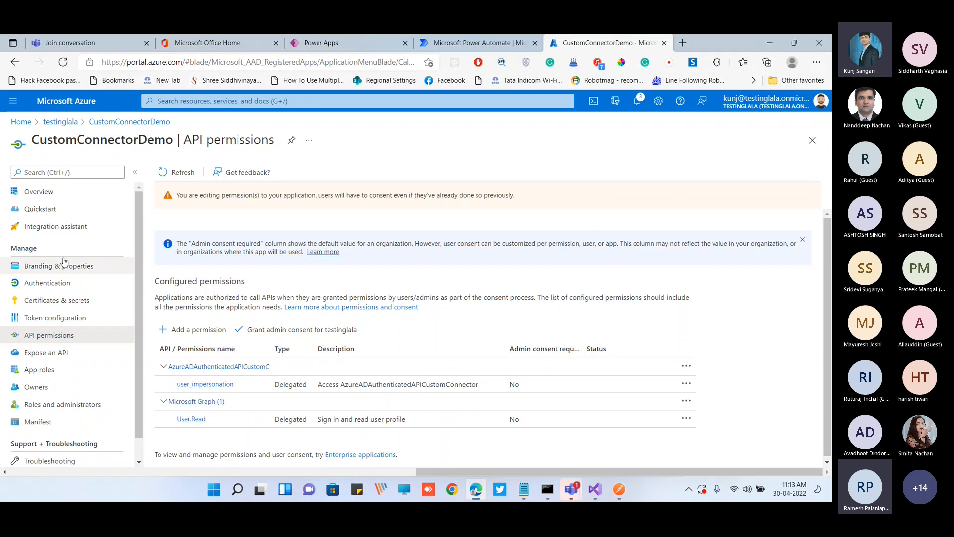
{"action": "left_click", "coordinate": [65, 282]}
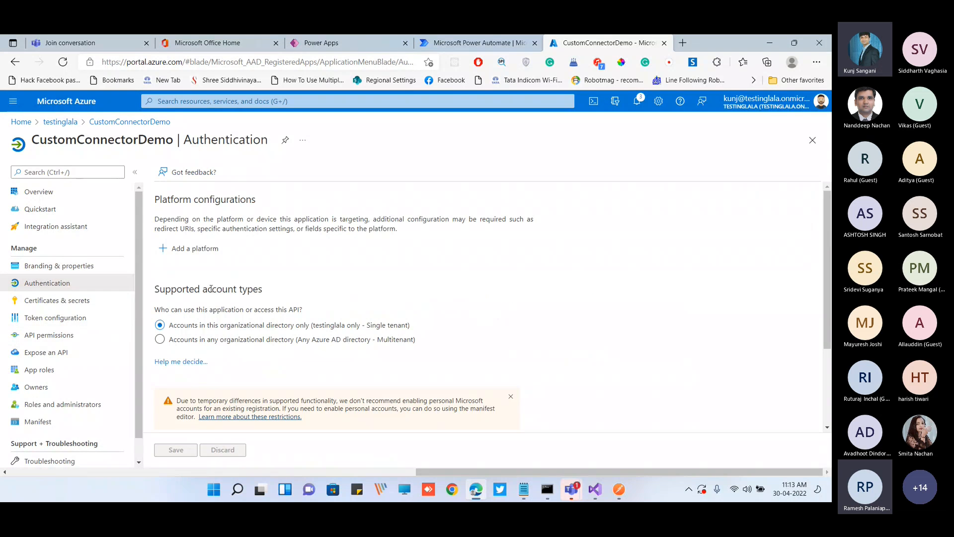
{"action": "scroll", "coordinate": [210, 289], "scroll_direction": "down", "scroll_amount": 2}
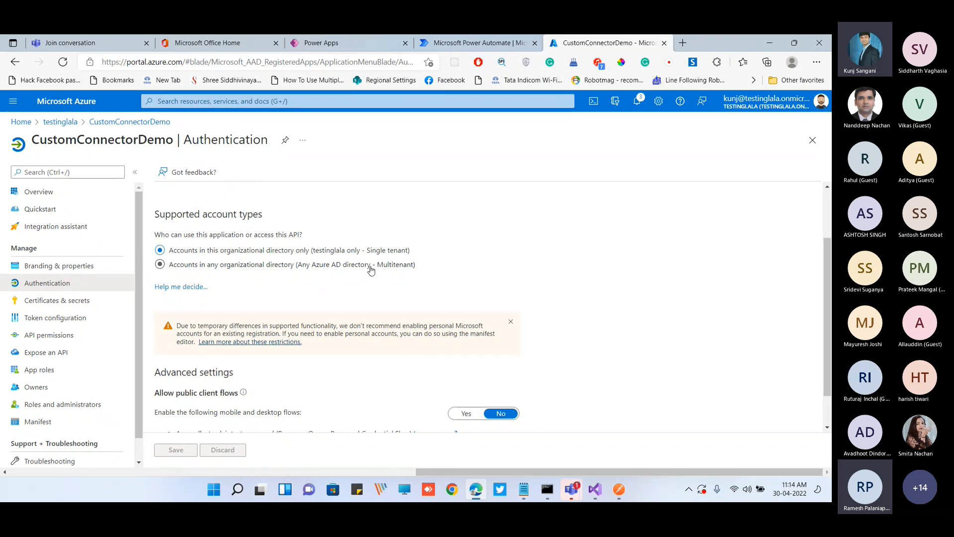
{"action": "left_click", "coordinate": [473, 45]}
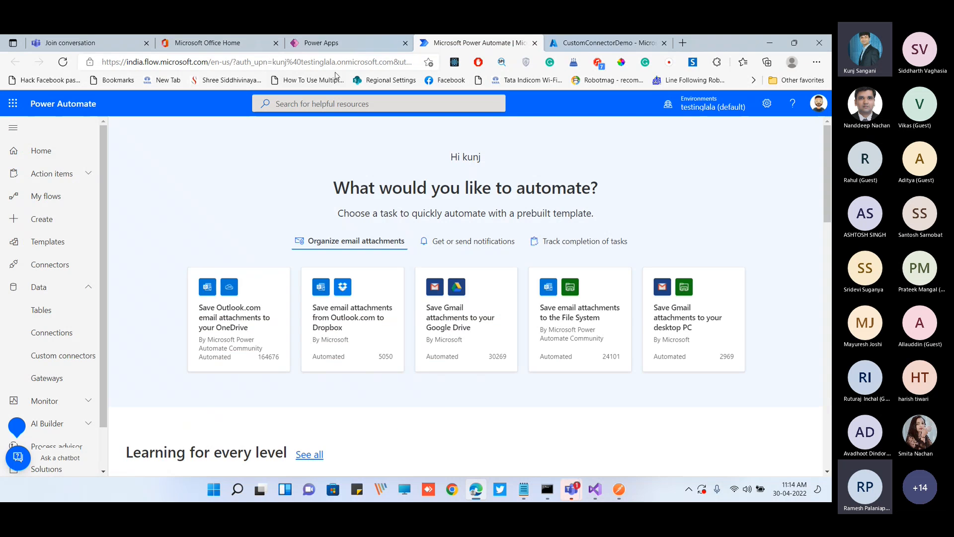
{"action": "left_click", "coordinate": [338, 43]}
Switch to Postman and highlight the tenant ID in the Values API request's Auth URL
{"action": "left_click", "coordinate": [619, 489]}
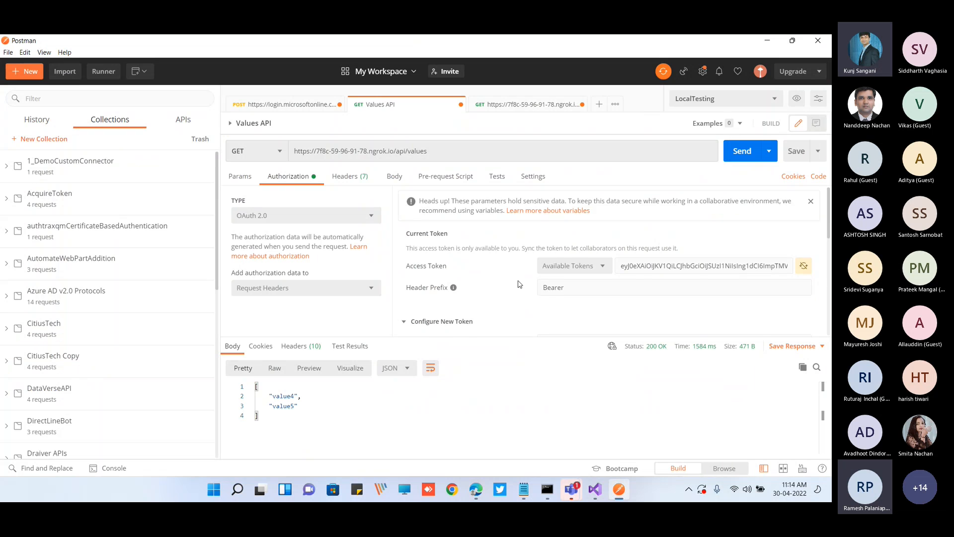
{"action": "scroll", "coordinate": [520, 284], "scroll_direction": "down", "scroll_amount": 3}
{"action": "left_click", "coordinate": [653, 316]}
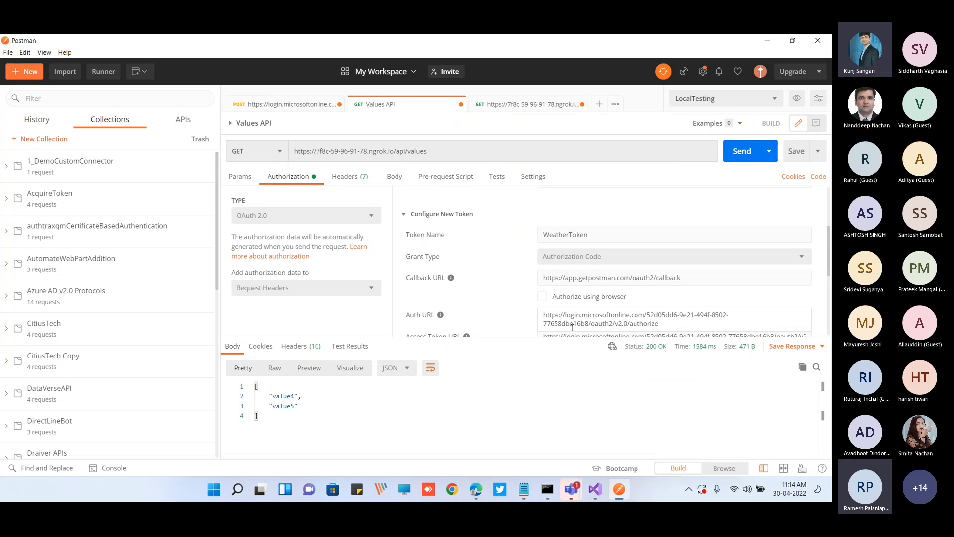
{"action": "double_click", "coordinate": [587, 325]}
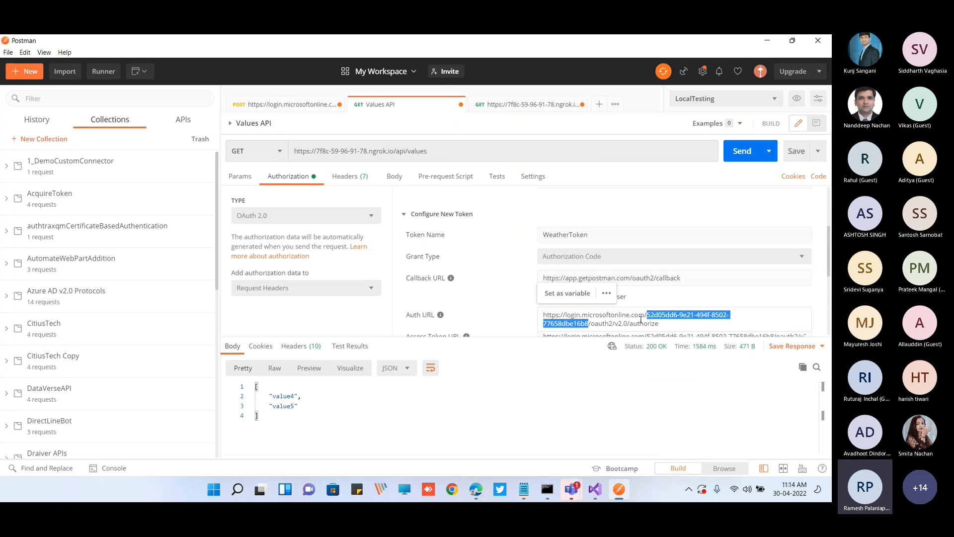
Copy the directory (tenant) ID from the CustomConnectorDemo overview in Azure and replace the connector's Tenant ID "common" with it
{"action": "key", "text": "alt+Tab"}
{"action": "left_click", "coordinate": [586, 44]}
{"action": "left_click", "coordinate": [40, 191]}
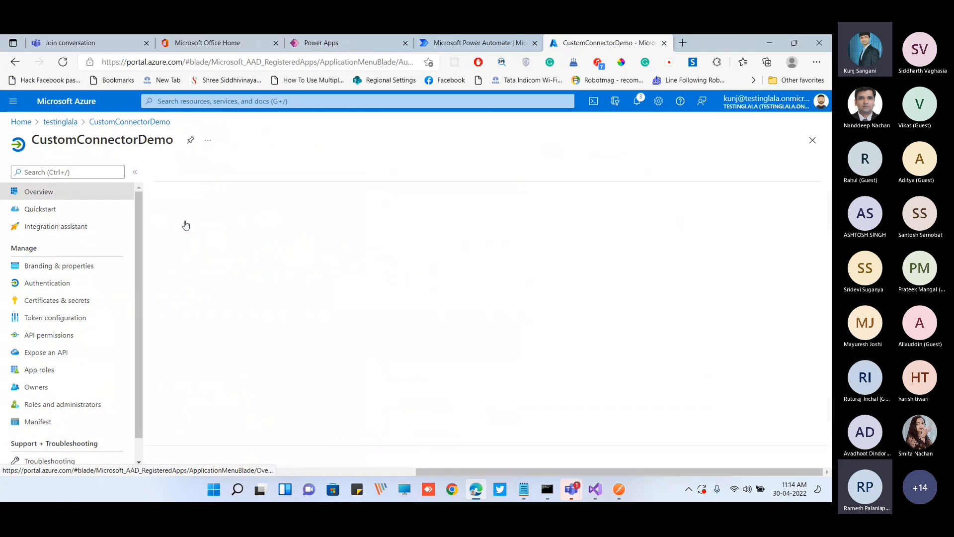
{"action": "left_click", "coordinate": [394, 291]}
{"action": "left_click", "coordinate": [321, 43]}
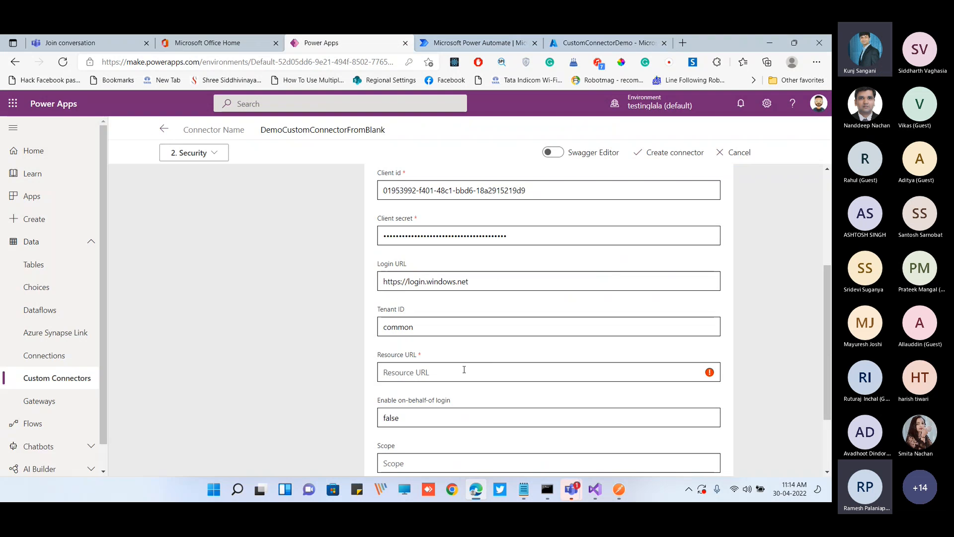
{"action": "double_click", "coordinate": [431, 322]}
{"action": "key", "text": "ctrl+v"}
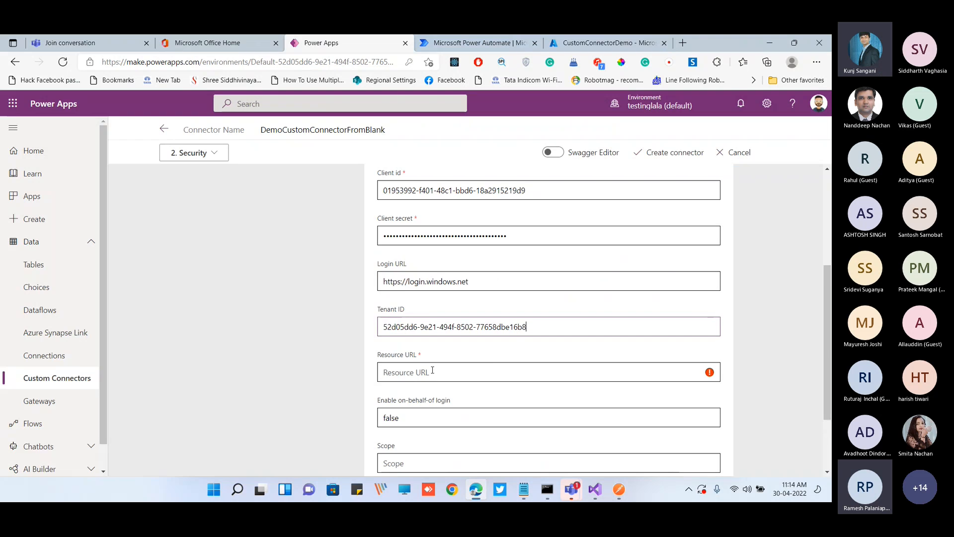
Open the user_impersonation permission of CustomConnectorDemo in Azure and select the api:// URI before /user_impersonation
{"action": "scroll", "coordinate": [401, 315], "scroll_direction": "down", "scroll_amount": 1}
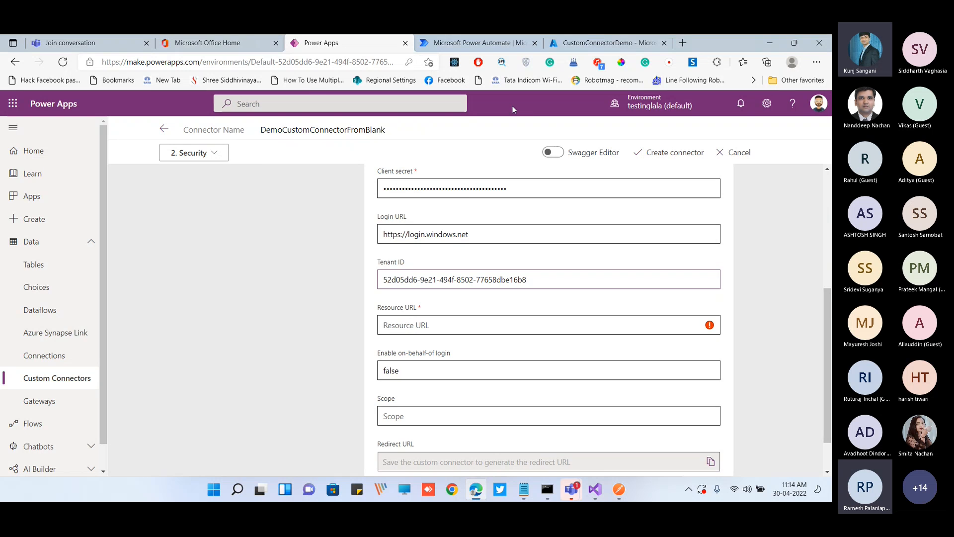
{"action": "left_click", "coordinate": [558, 49]}
{"action": "left_click", "coordinate": [74, 336]}
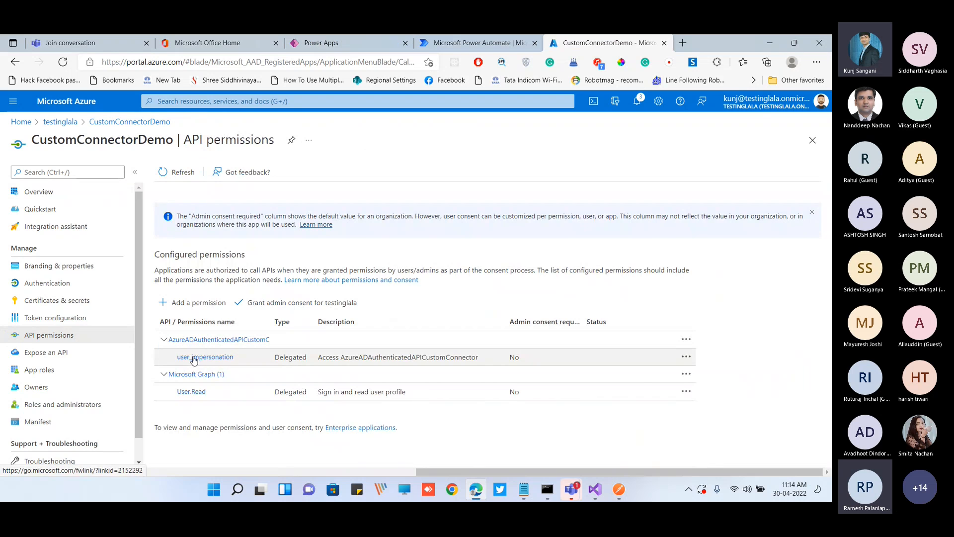
{"action": "left_click", "coordinate": [194, 358]}
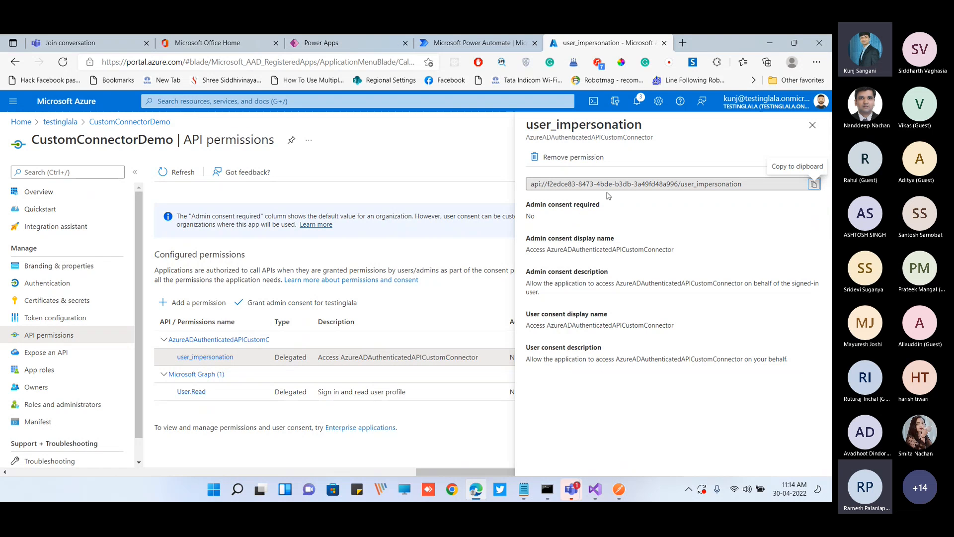
{"action": "left_click_drag", "start_coordinate": [678, 184], "coordinate": [530, 183]}
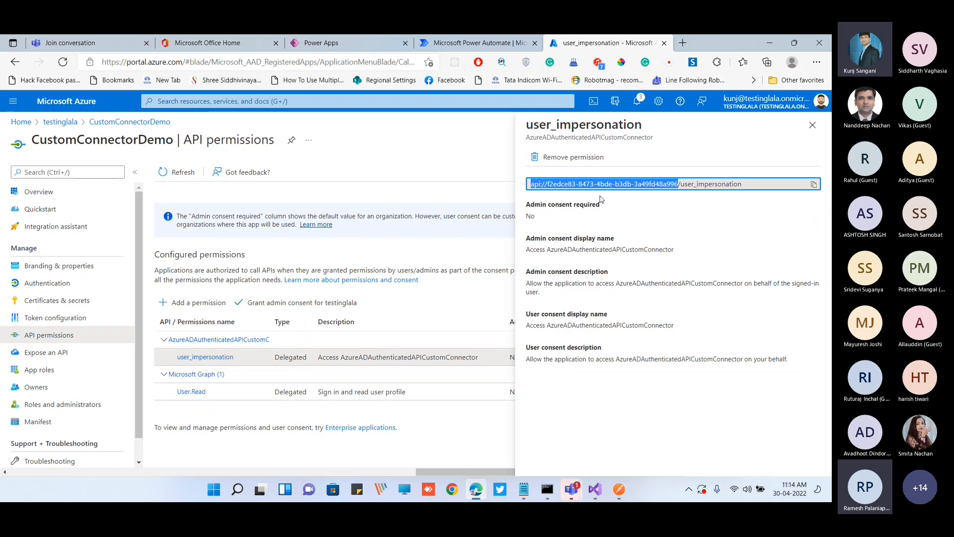
{"action": "left_click", "coordinate": [336, 46]}
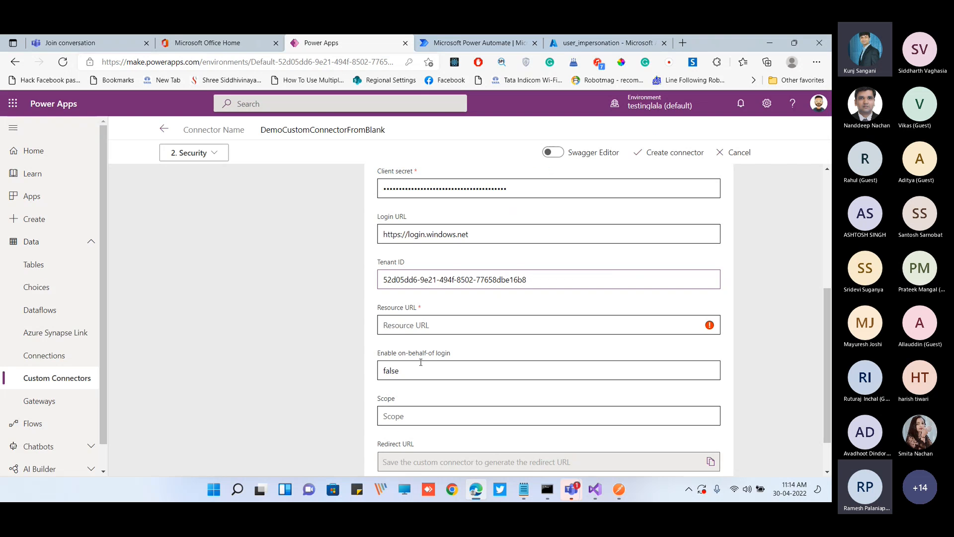
{"action": "left_click", "coordinate": [590, 36]}
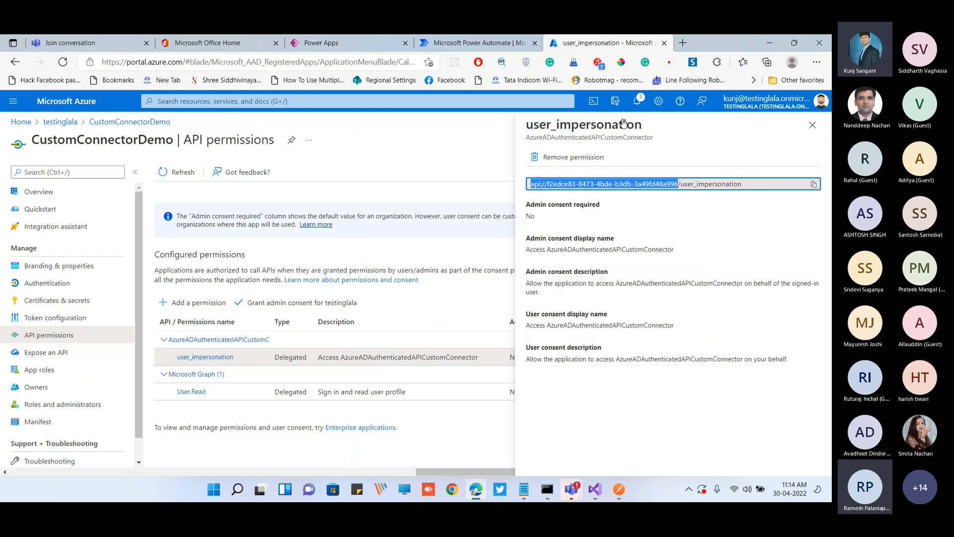
{"action": "left_click", "coordinate": [357, 47]}
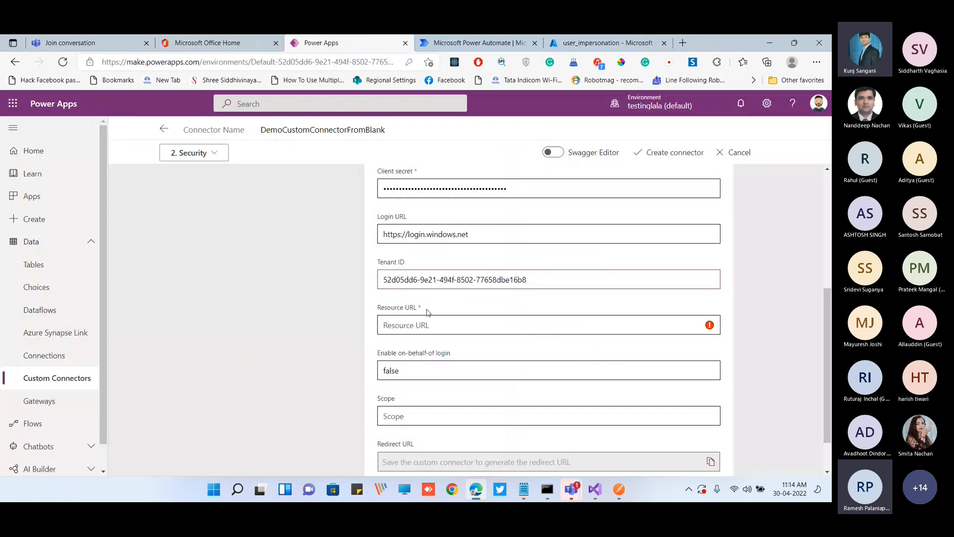
Copy the api:// URI without /user_impersonation and enter it as the connector's Resource URL in Power Apps
{"action": "left_click", "coordinate": [604, 42]}
{"action": "left_click", "coordinate": [675, 185]}
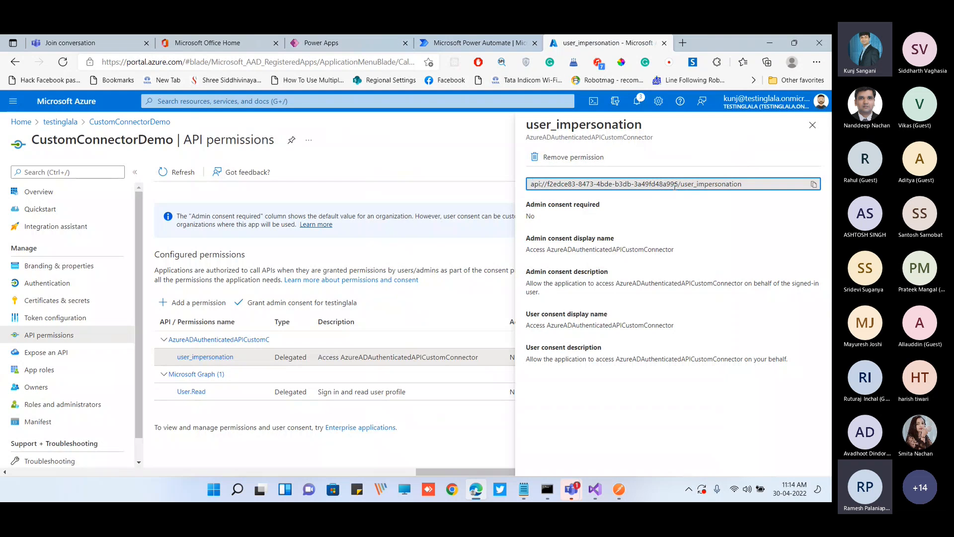
{"action": "left_click_drag", "start_coordinate": [677, 184], "coordinate": [522, 182]}
{"action": "key", "text": "ctrl+c"}
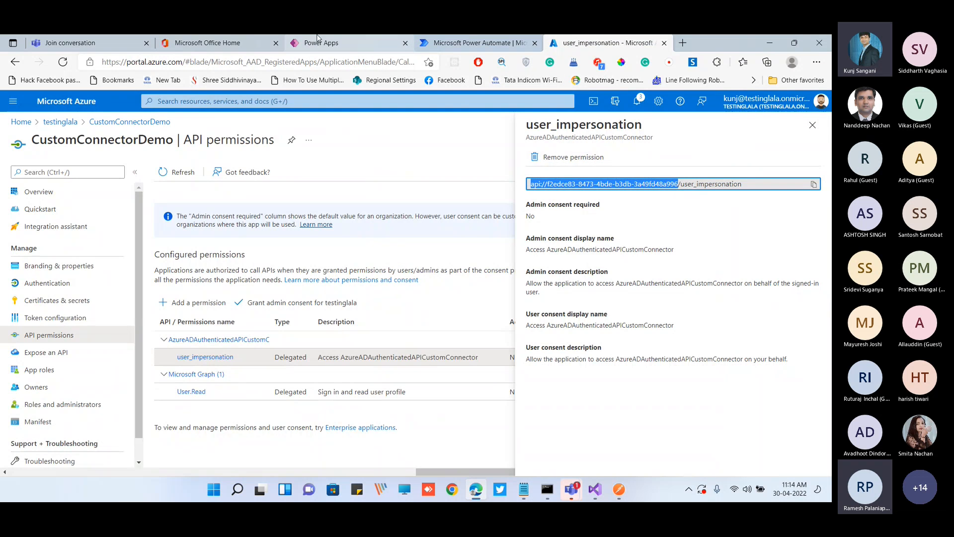
{"action": "left_click", "coordinate": [328, 45]}
{"action": "left_click", "coordinate": [514, 325]}
{"action": "key", "text": "ctrl+v"}
Copy the full permission URI ending in /user_impersonation from Azure and enter it as the connector's Scope
{"action": "scroll", "coordinate": [497, 363], "scroll_direction": "down", "scroll_amount": 1}
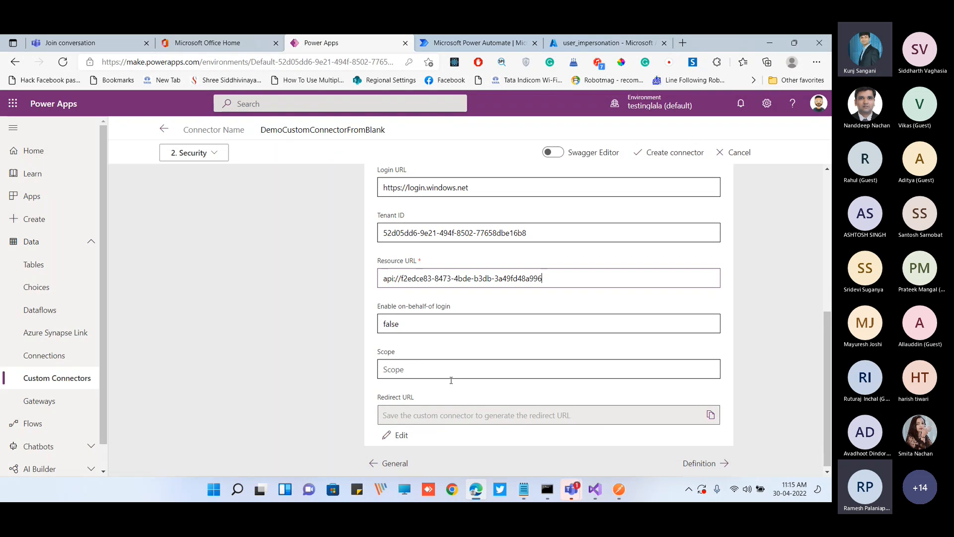
{"action": "left_click", "coordinate": [571, 47]}
{"action": "left_click", "coordinate": [798, 186]}
{"action": "left_click", "coordinate": [814, 185]}
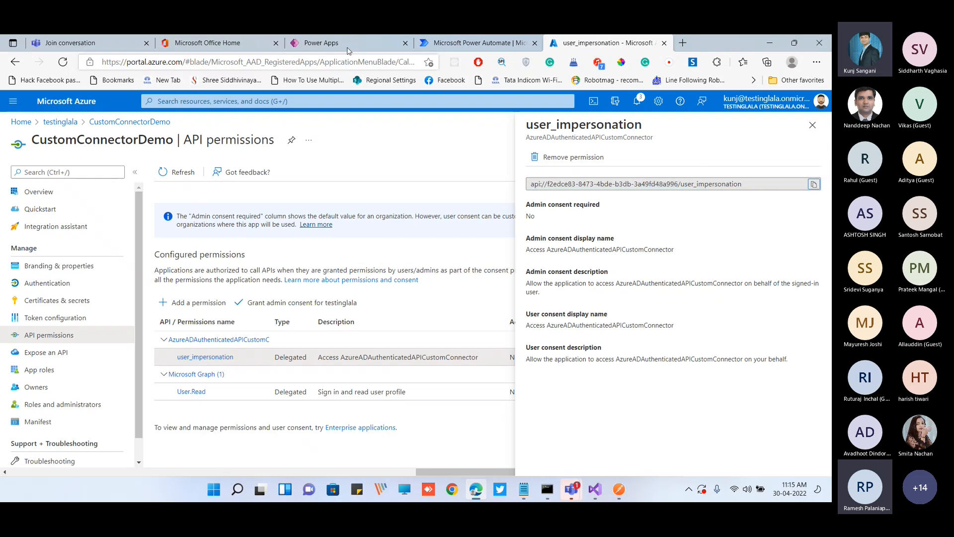
{"action": "left_click", "coordinate": [323, 43]}
{"action": "left_click", "coordinate": [448, 367]}
{"action": "type", "text": "api://f2edce83-8473-4bde-b3db-3a49fd48a996/user_impersonation"}
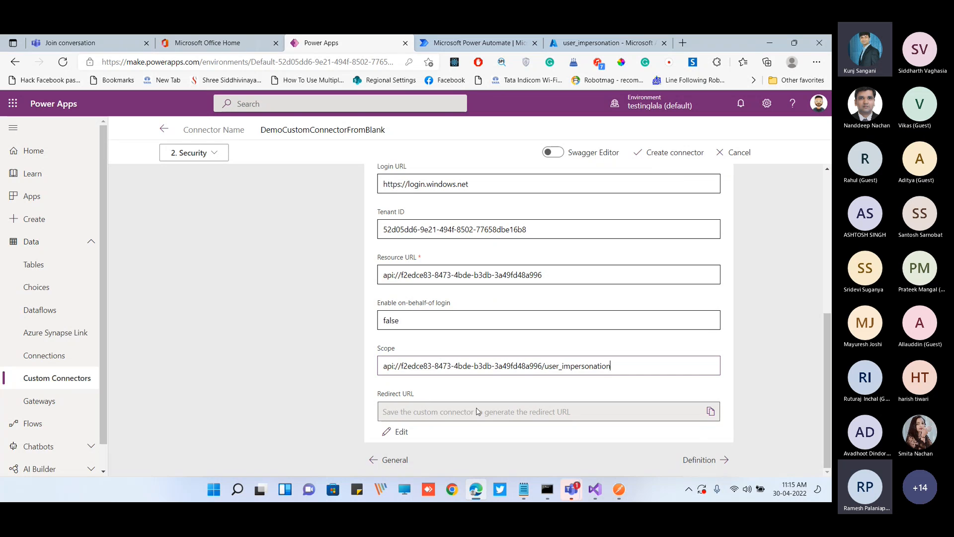
Create the DemoCustomConnectorFromBlank connector and return to the CustomConnectorDemo registration in the Azure portal
{"action": "left_click", "coordinate": [659, 156]}
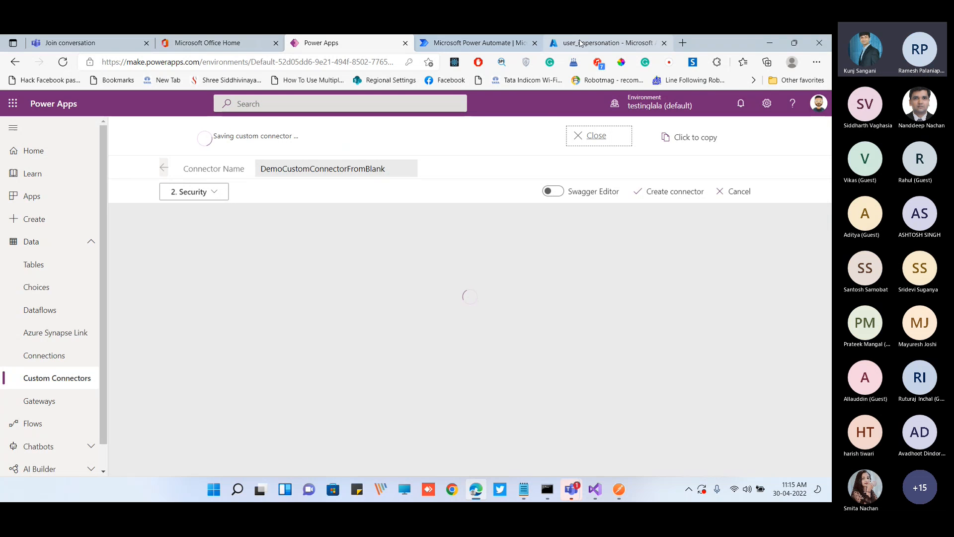
{"action": "left_click", "coordinate": [580, 43]}
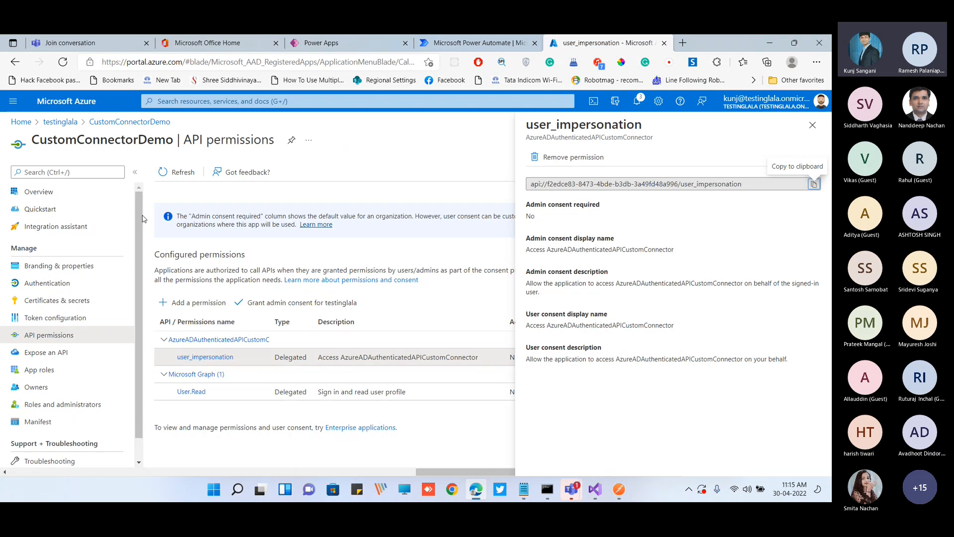
Open the testinglala directory in a separate tab and copy the ida:ClientID value from Web.config in Visual Studio
{"action": "right_click", "coordinate": [63, 125]}
{"action": "left_click", "coordinate": [100, 130]}
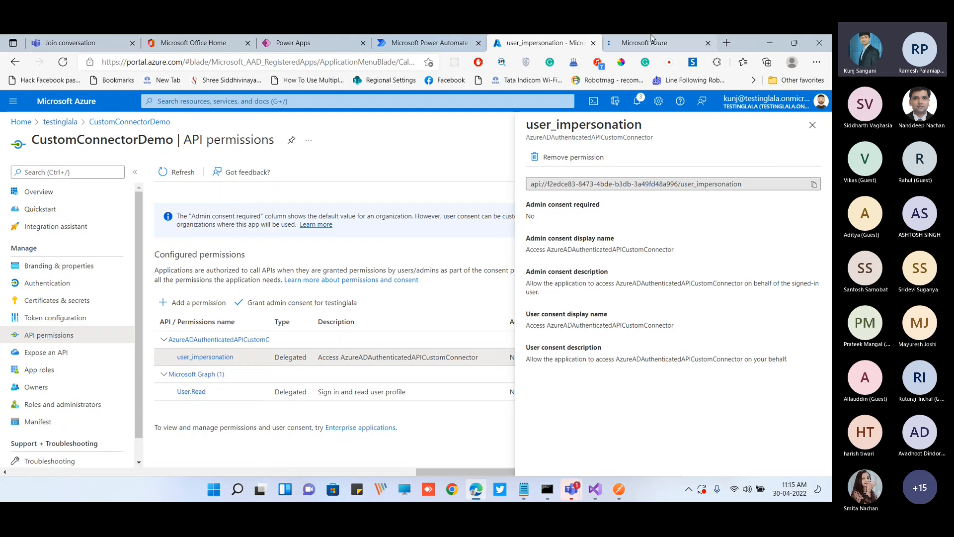
{"action": "key", "text": "ctrl+Tab"}
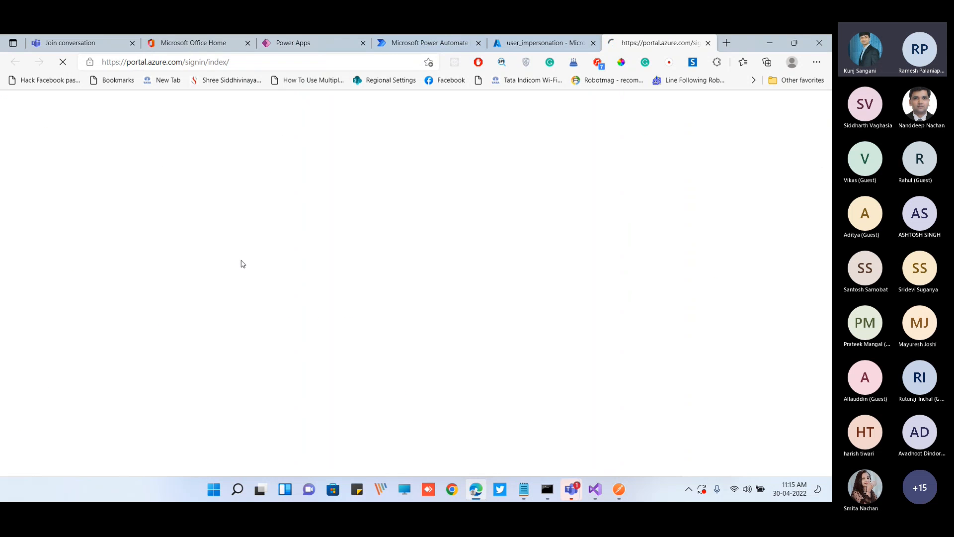
{"action": "left_click", "coordinate": [596, 489]}
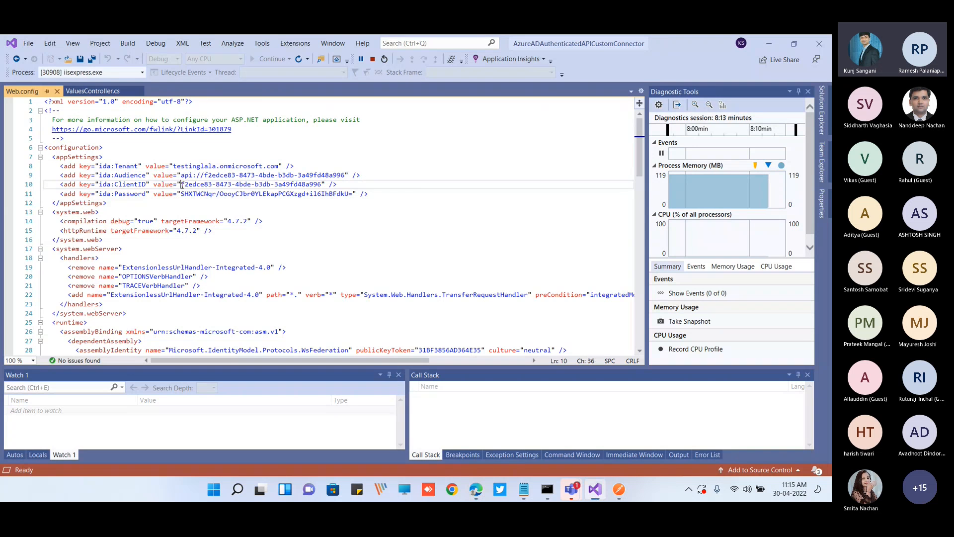
{"action": "left_click_drag", "start_coordinate": [321, 184], "coordinate": [181, 184]}
{"action": "key", "text": "ctrl+c"}
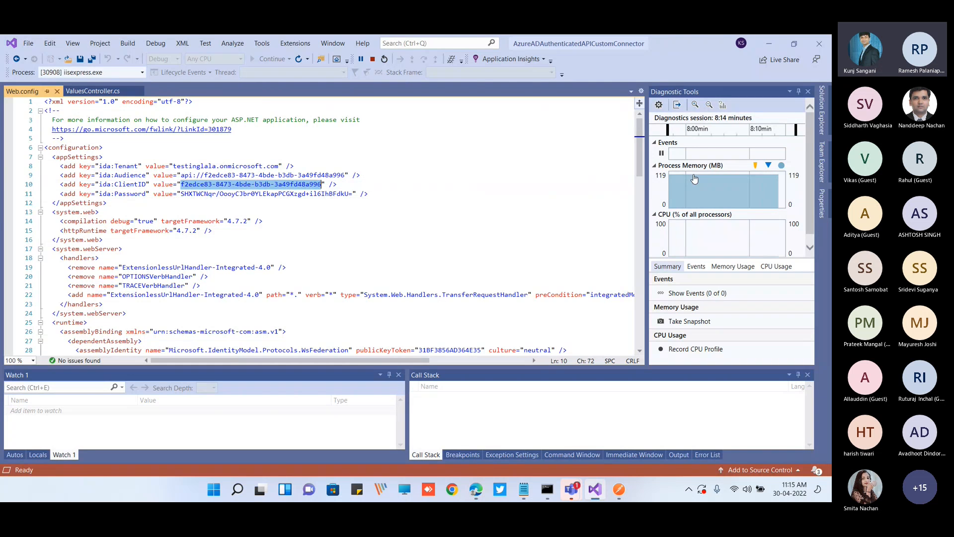
{"action": "key", "text": "alt+Tab"}
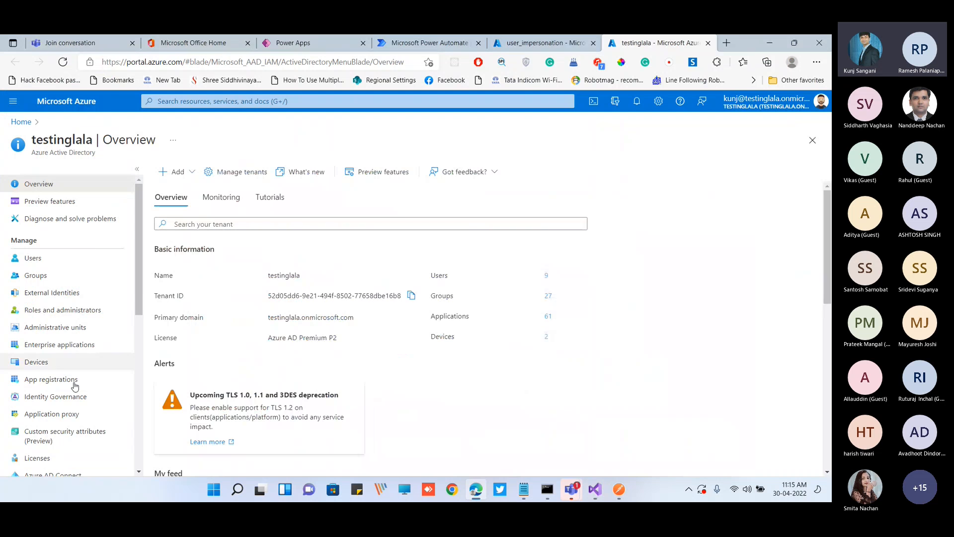
Find the app registration matching the copied client ID among all applications and open AzureADAuthenticatedAPICustomConnector
{"action": "left_click", "coordinate": [63, 379]}
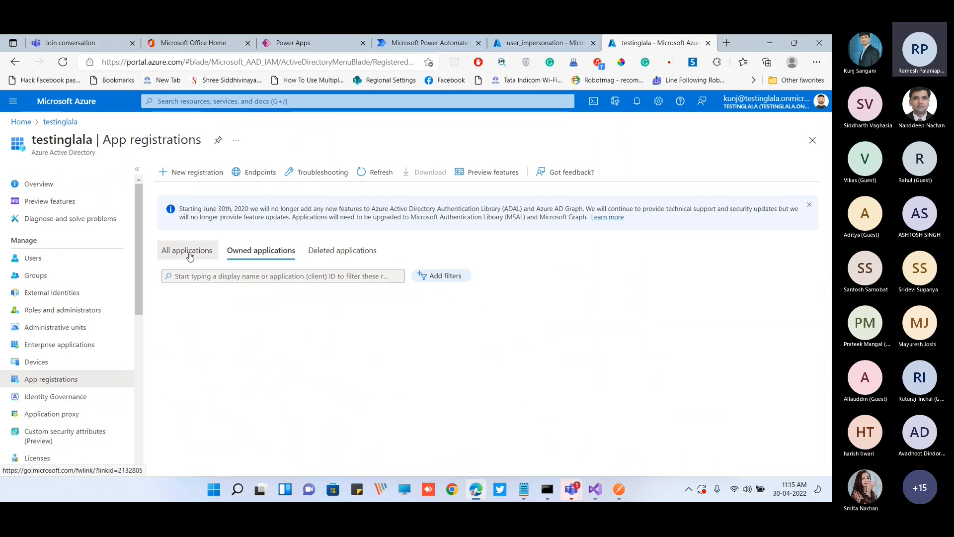
{"action": "left_click", "coordinate": [177, 276]}
{"action": "key", "text": "ctrl+v"}
{"action": "left_click", "coordinate": [234, 332]}
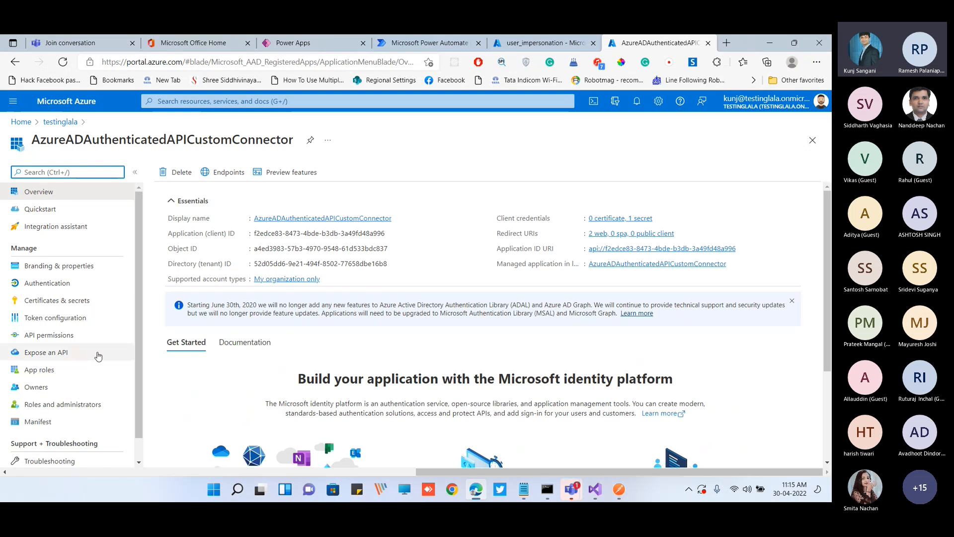
Examine the Application ID URI that AzureADAuthenticatedAPICustomConnector exposes as an API
{"action": "left_click", "coordinate": [80, 357]}
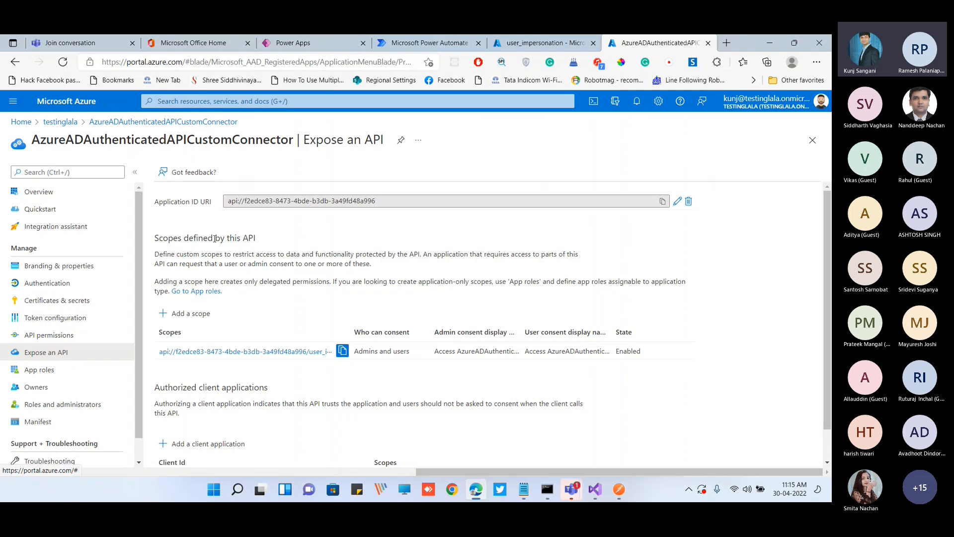
{"action": "left_click_drag", "start_coordinate": [228, 201], "coordinate": [385, 202]}
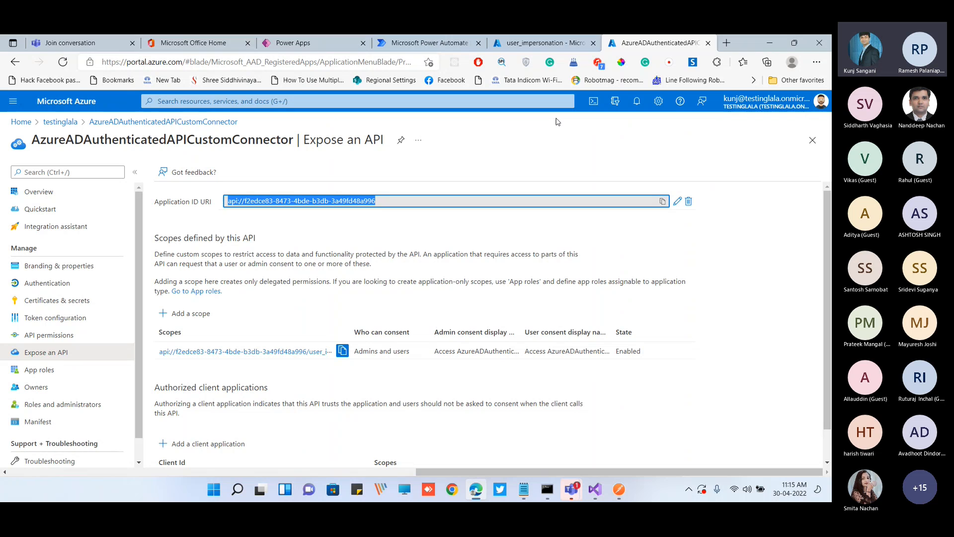
{"action": "left_click", "coordinate": [484, 174]}
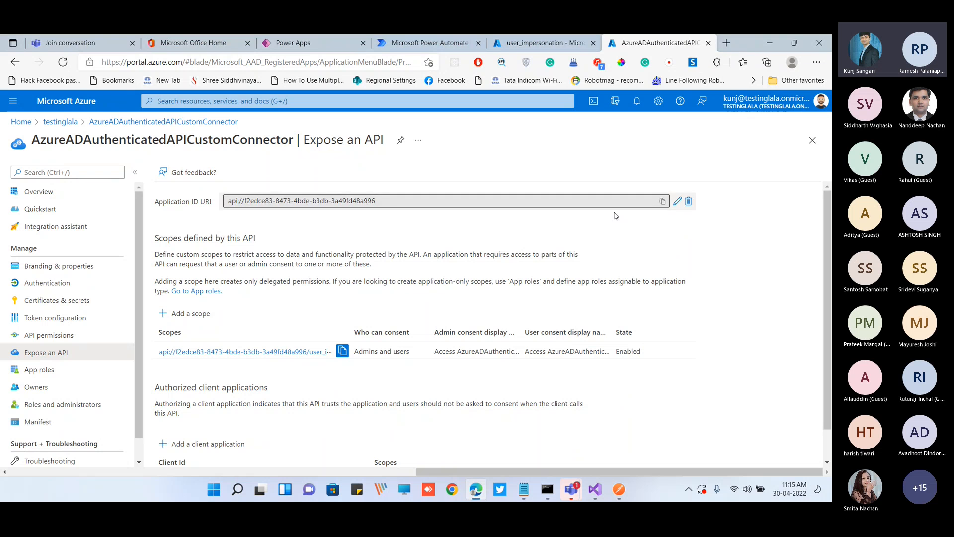
Return to DemoCustomConnectorFromBlank in Power Apps and copy the Redirect URL from its security settings
{"action": "key", "text": "ctrl+Tab"}
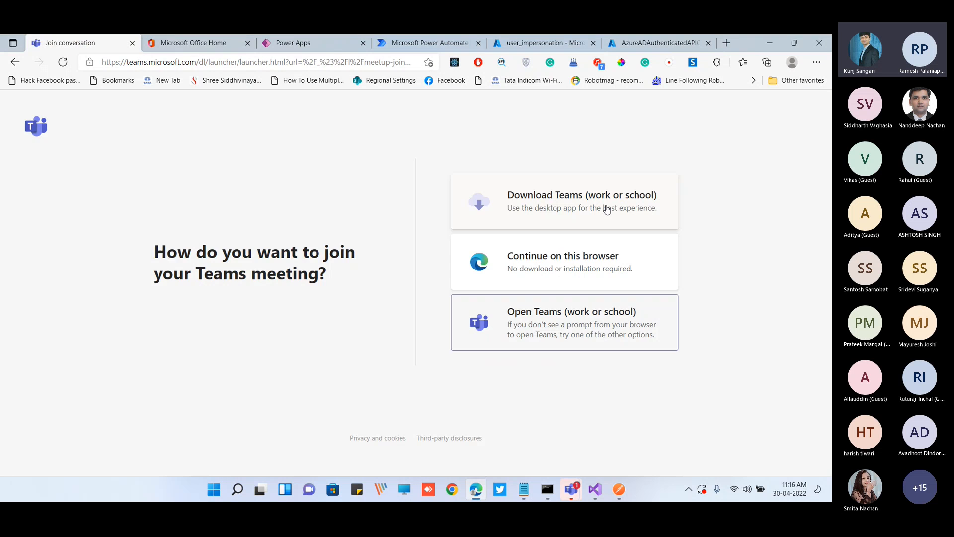
{"action": "key", "text": "ctrl+Tab"}
{"action": "key", "text": "ctrl+Tab"}
{"action": "key", "text": "ctrl+Tab"}
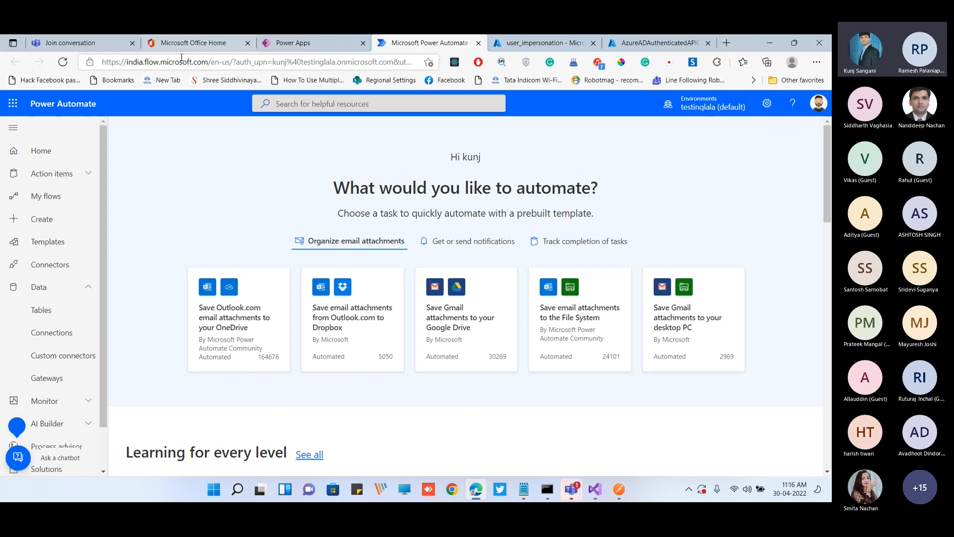
{"action": "key", "text": "ctrl+shift+Tab"}
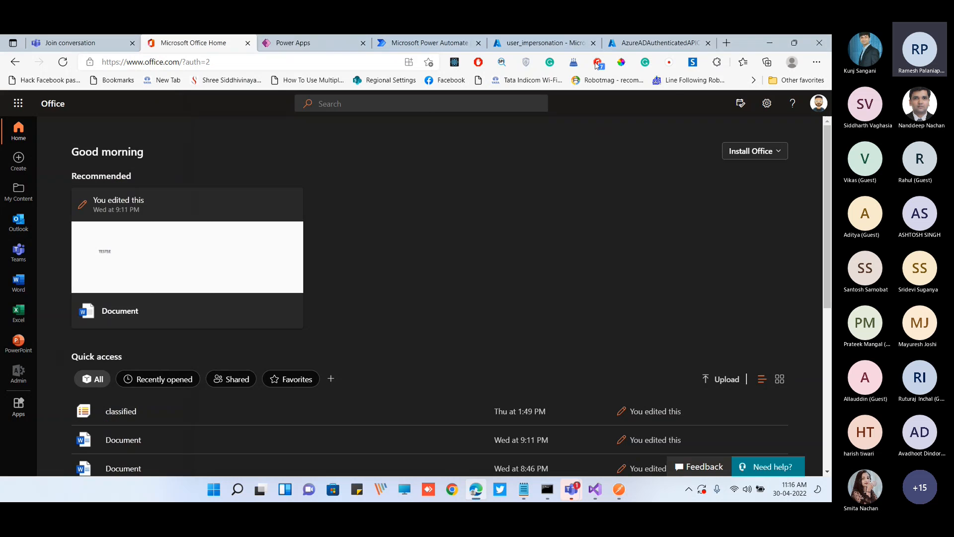
{"action": "left_click_drag", "start_coordinate": [749, 48], "coordinate": [751, 90]}
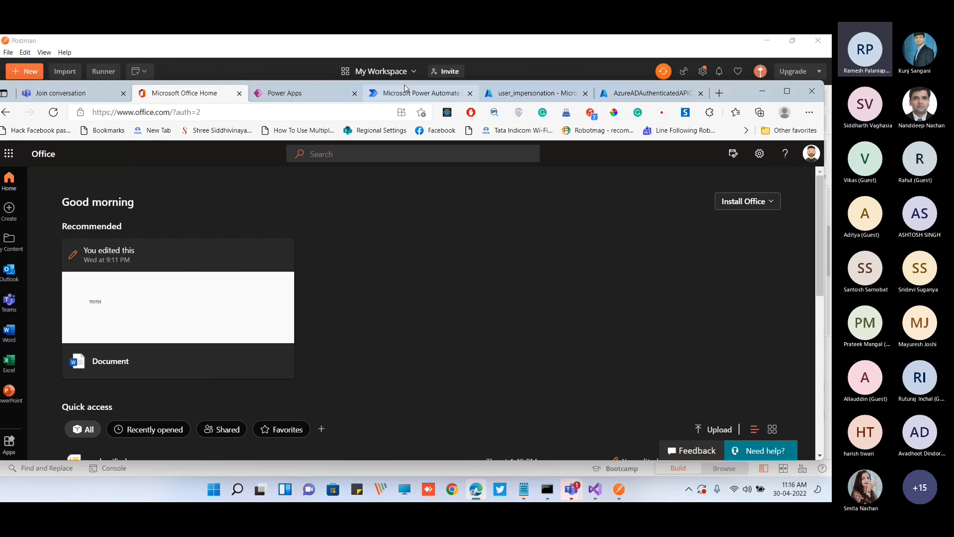
{"action": "key", "text": "ctrl+Tab"}
{"action": "left_click", "coordinate": [787, 91]}
{"action": "scroll", "coordinate": [515, 279], "scroll_direction": "down", "scroll_amount": 10}
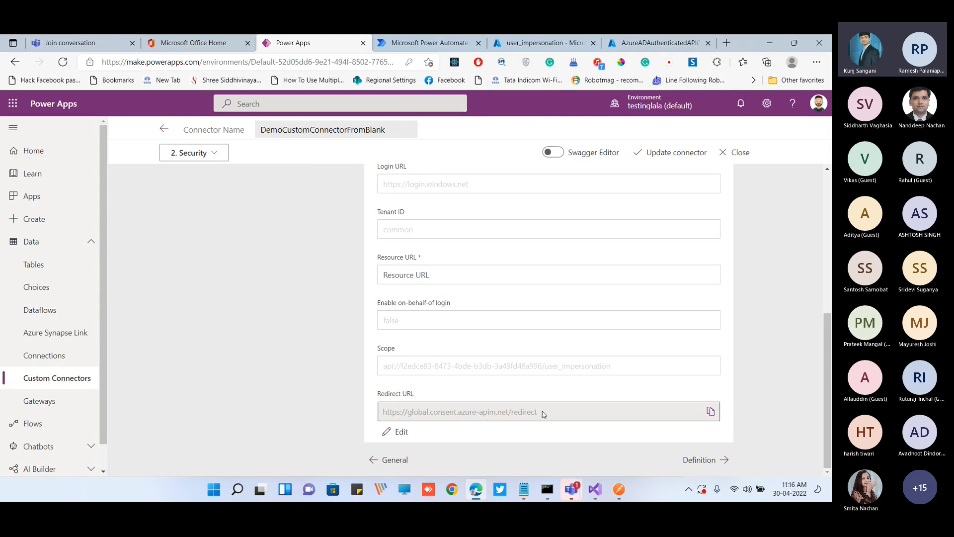
{"action": "left_click", "coordinate": [712, 412]}
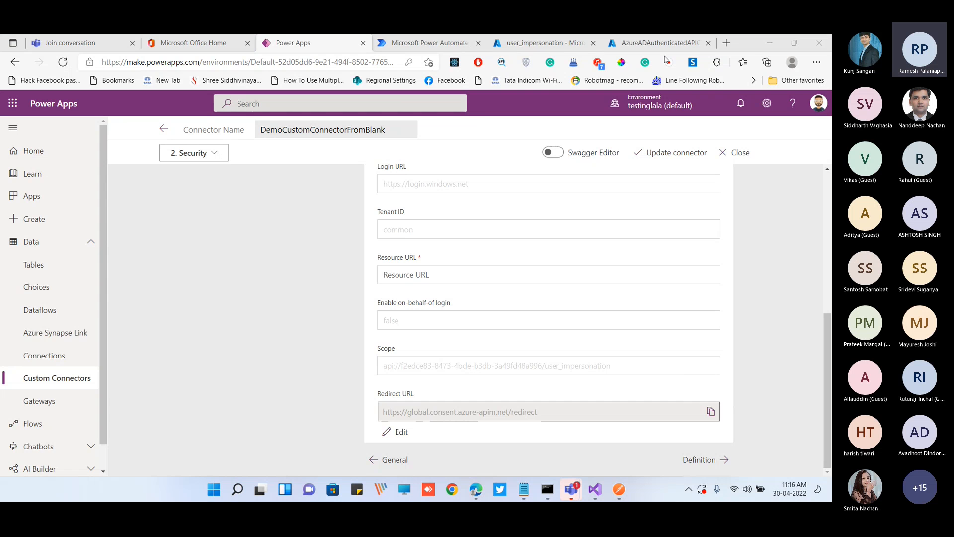
Open the Authentication settings of CustomConnectorDemo in the Azure portal and start adding a platform
{"action": "left_click_drag", "start_coordinate": [600, 54], "coordinate": [563, 89]}
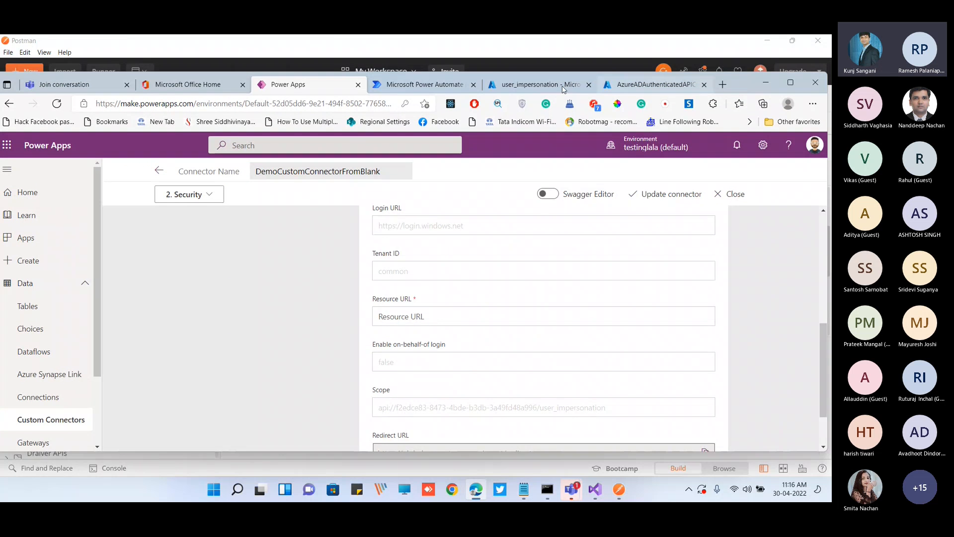
{"action": "left_click", "coordinate": [524, 87]}
{"action": "left_click", "coordinate": [790, 82]}
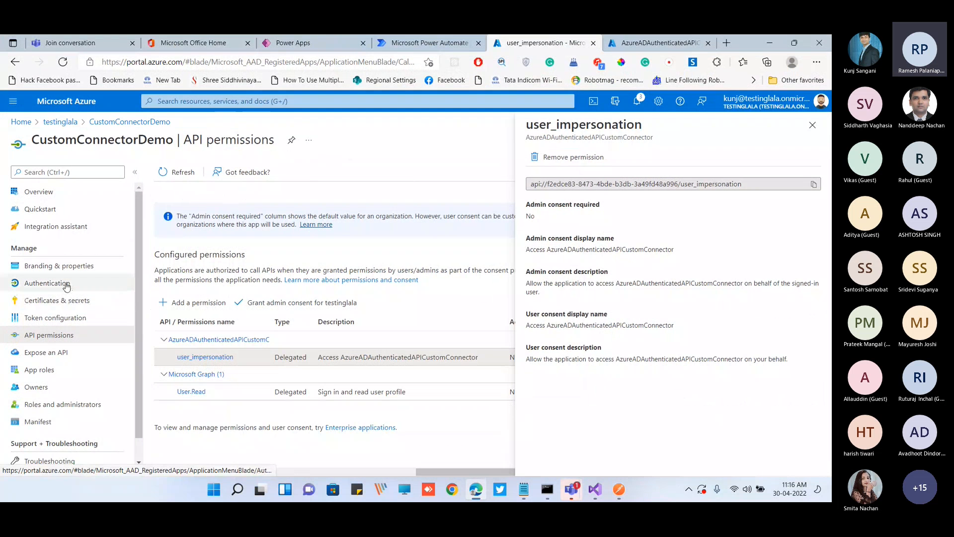
{"action": "left_click", "coordinate": [73, 284]}
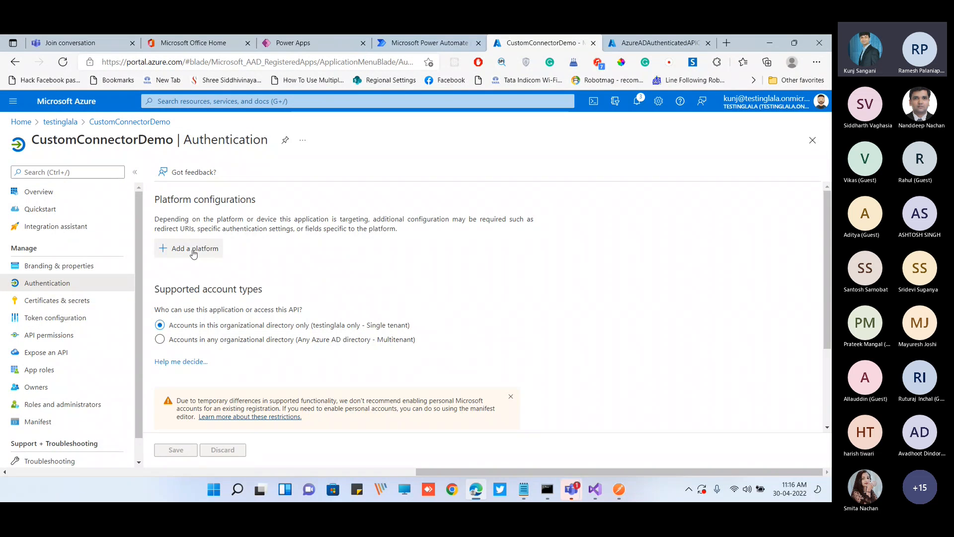
{"action": "left_click", "coordinate": [194, 253]}
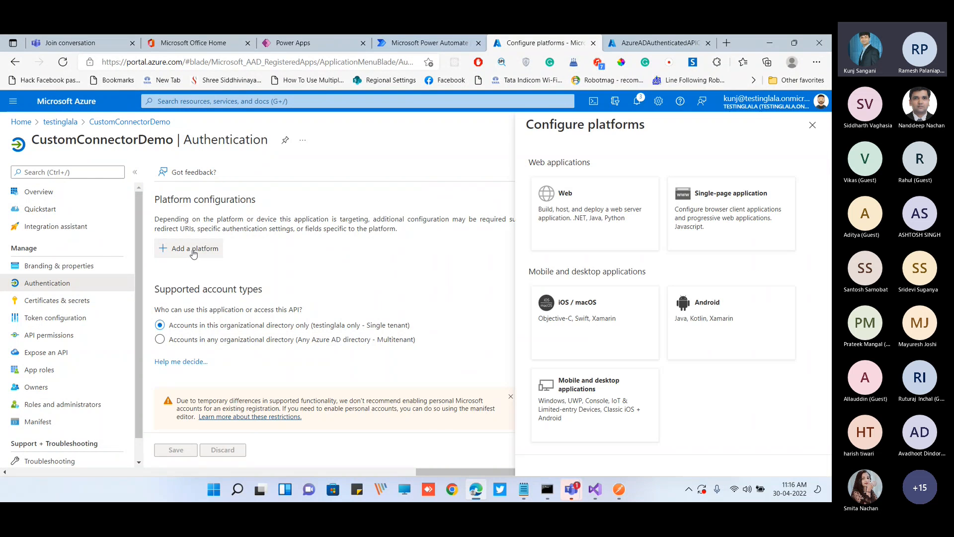
{"action": "left_click", "coordinate": [599, 224]}
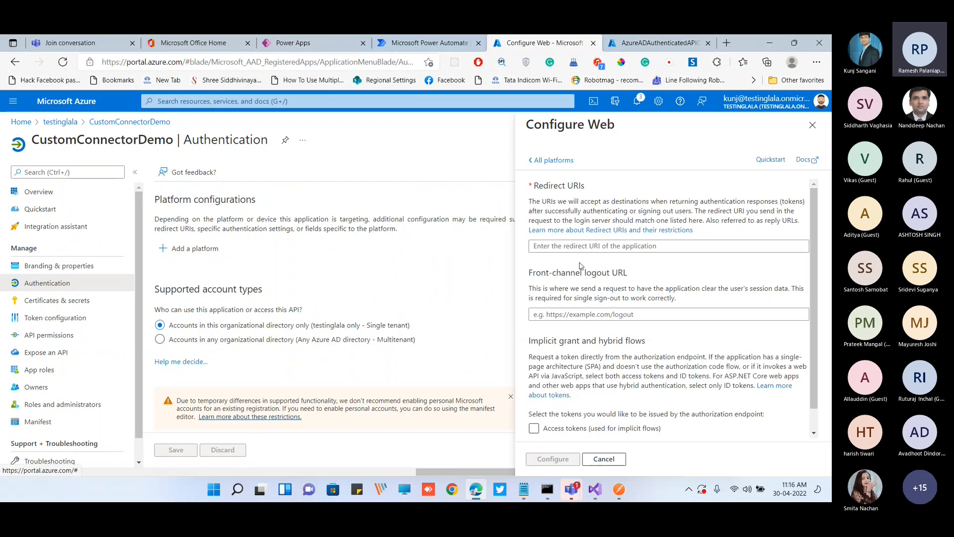
{"action": "key", "text": "ctrl+v"}
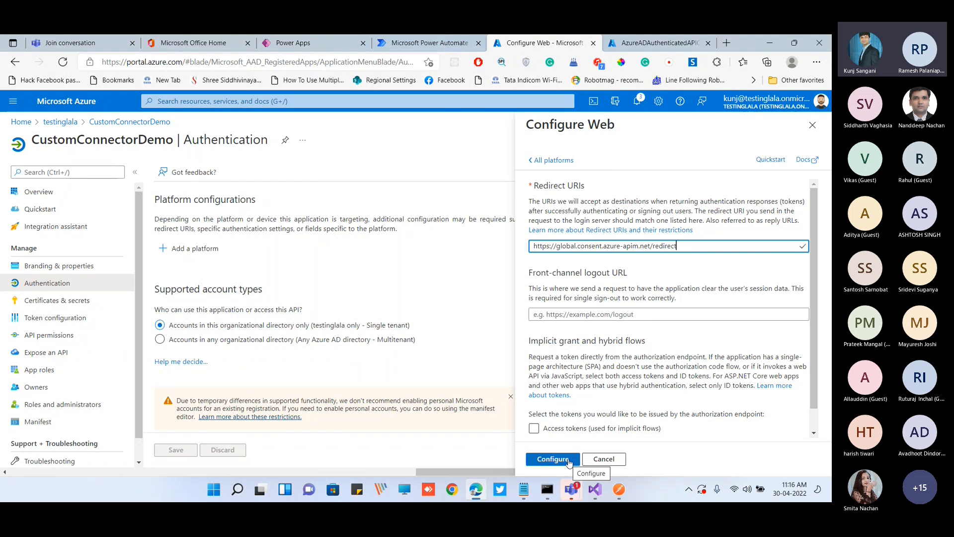
{"action": "left_click", "coordinate": [544, 424]}
{"action": "left_click", "coordinate": [534, 420]}
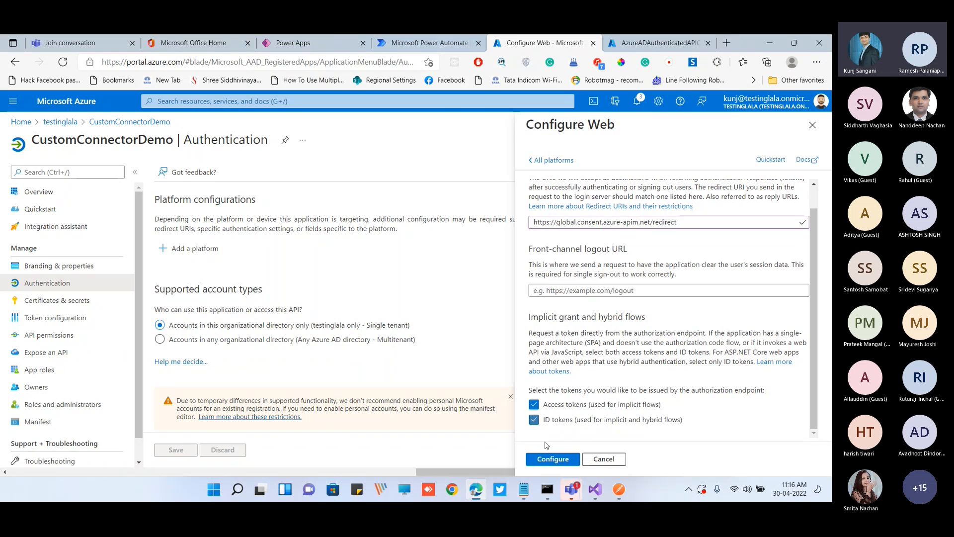
{"action": "left_click", "coordinate": [553, 458]}
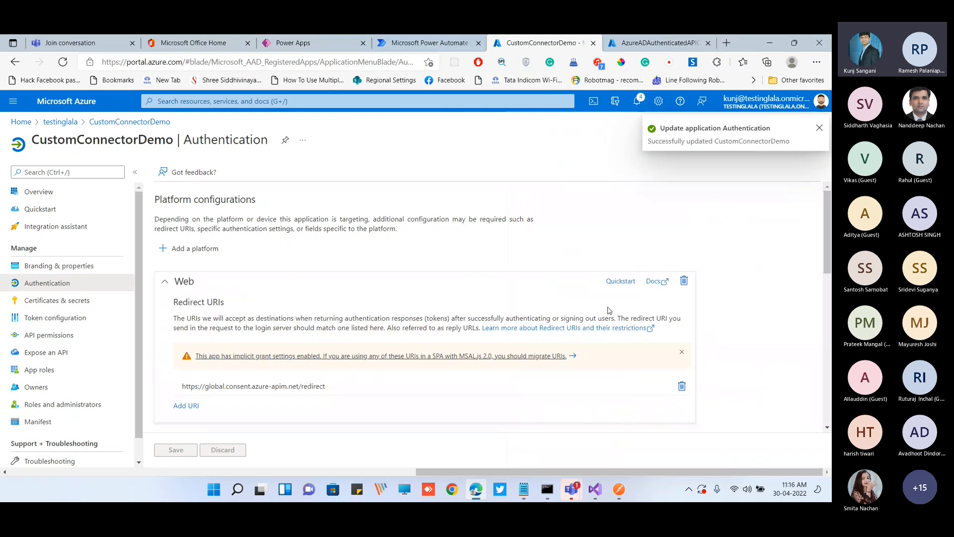
{"action": "scroll", "coordinate": [430, 330], "scroll_direction": "down", "scroll_amount": 1}
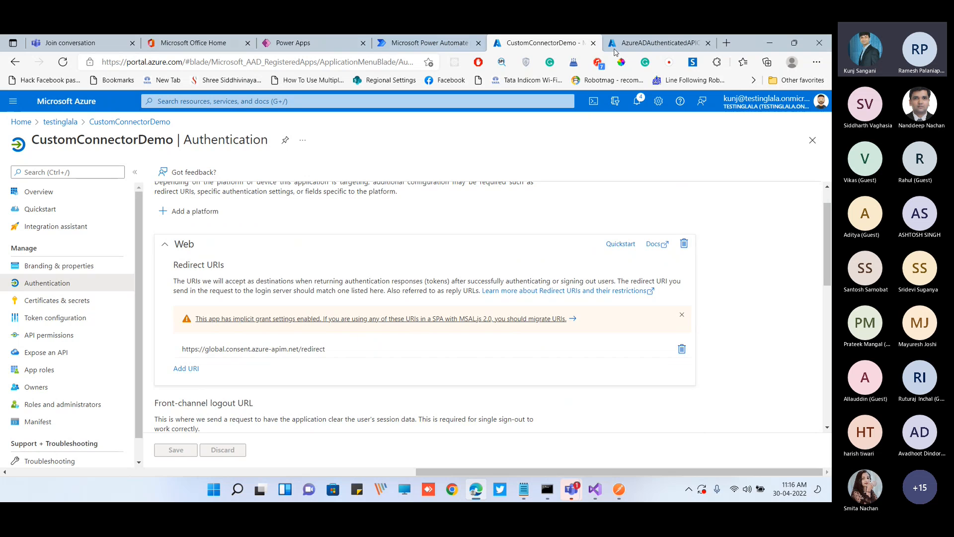
Return to DemoCustomConnectorFromBlank in Power Apps and proceed from its security settings to the Definition stage
{"action": "double_click", "coordinate": [744, 39]}
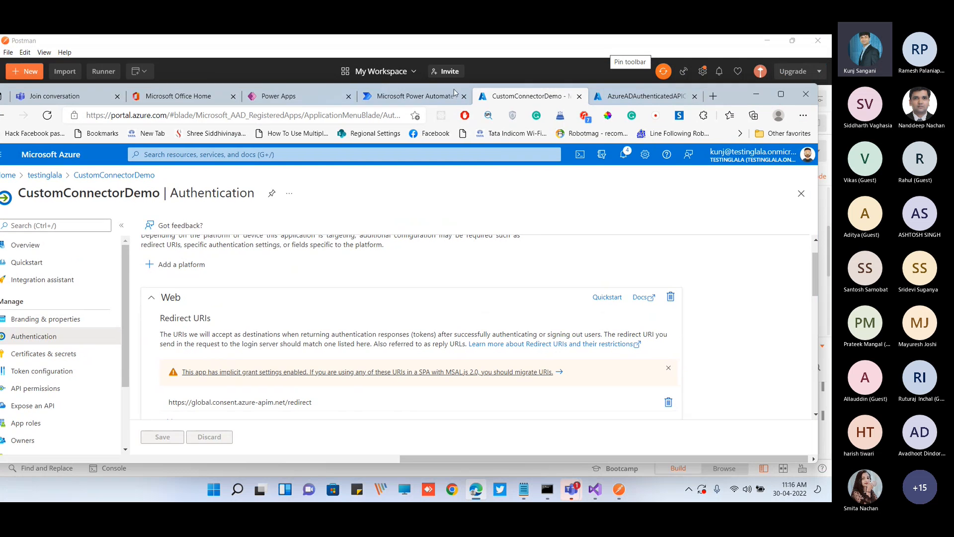
{"action": "left_click", "coordinate": [298, 97]}
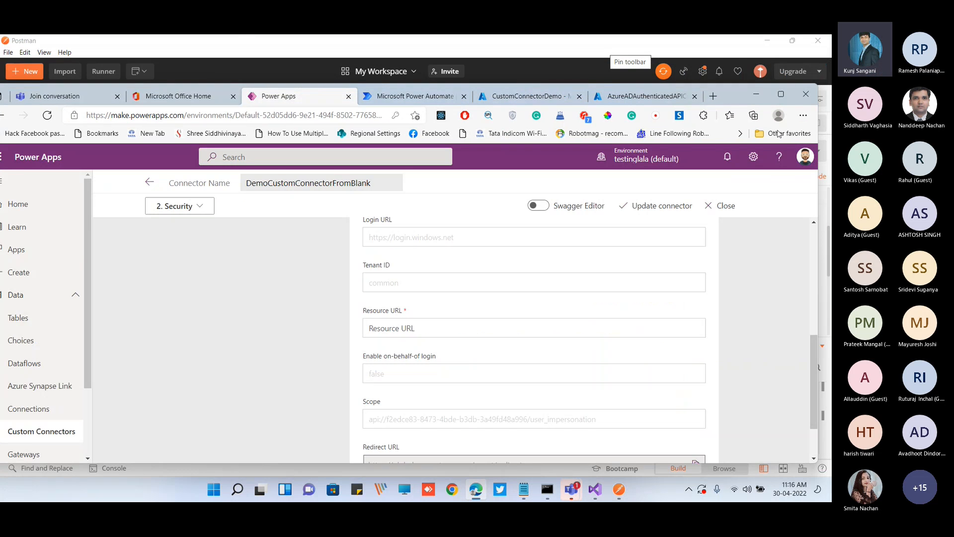
{"action": "left_click", "coordinate": [779, 96]}
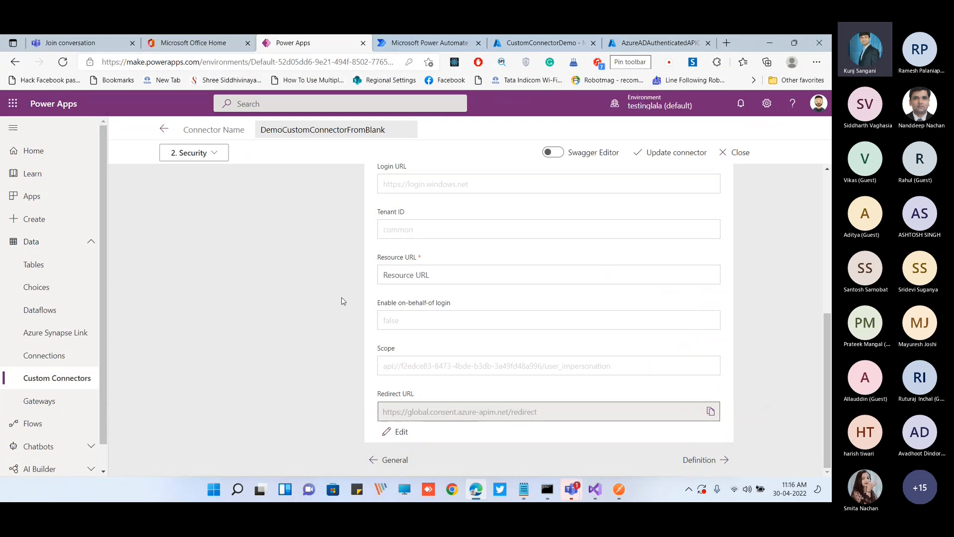
{"action": "scroll", "coordinate": [541, 300], "scroll_direction": "up", "scroll_amount": 3}
{"action": "scroll", "coordinate": [656, 352], "scroll_direction": "down", "scroll_amount": 3}
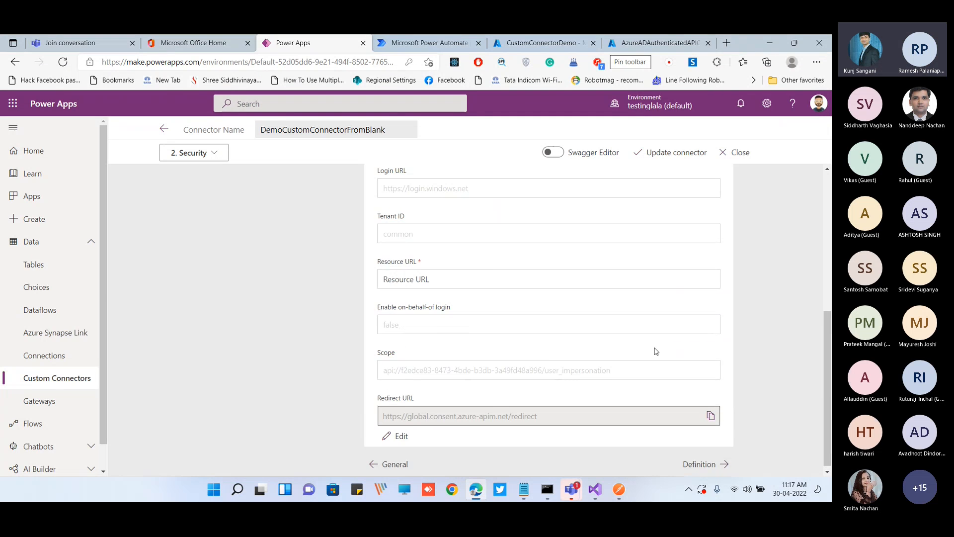
{"action": "left_click", "coordinate": [699, 464]}
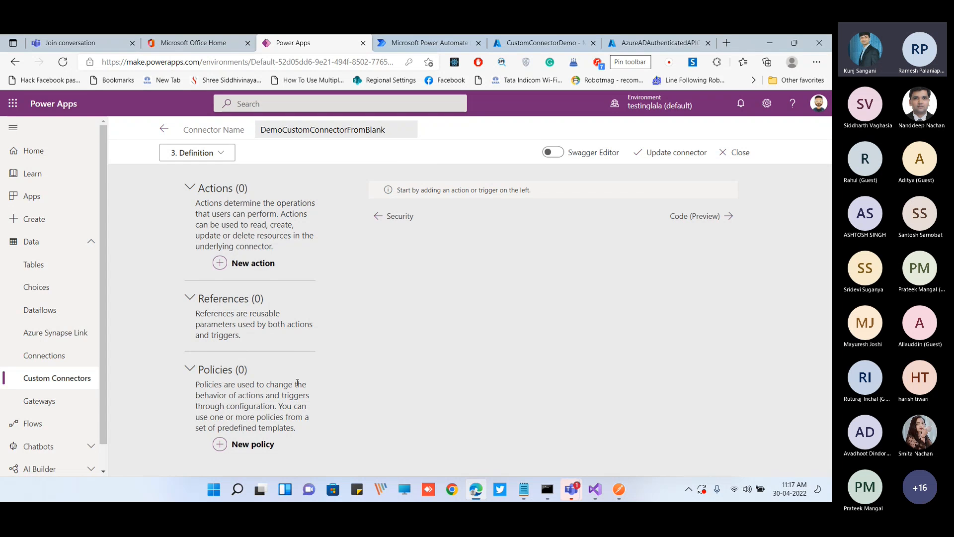
Add a new action to the connector and review its Summary, Description and Operation ID fields
{"action": "left_click", "coordinate": [267, 269]}
{"action": "left_click", "coordinate": [406, 235]}
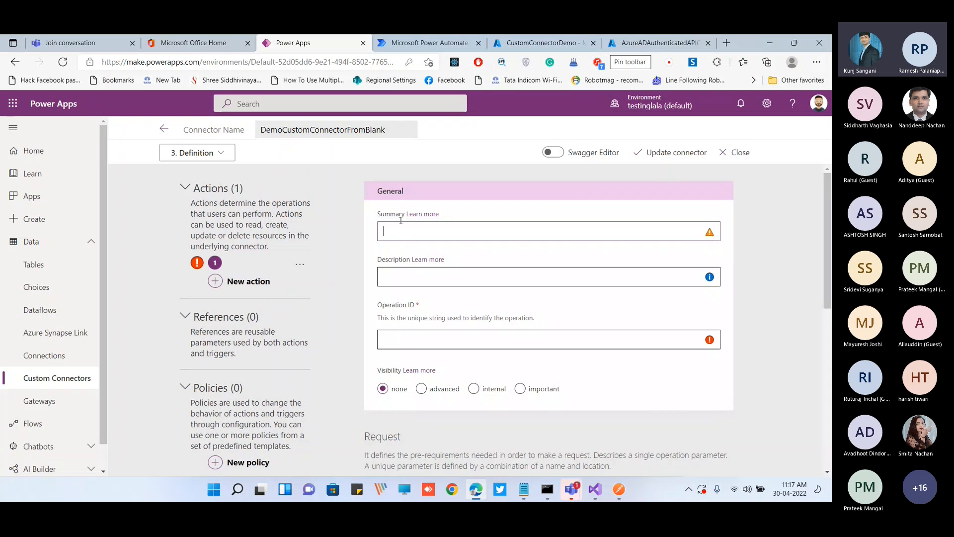
{"action": "left_click_drag", "start_coordinate": [379, 215], "coordinate": [401, 214]}
{"action": "left_click_drag", "start_coordinate": [379, 260], "coordinate": [408, 259]}
{"action": "left_click_drag", "start_coordinate": [386, 305], "coordinate": [539, 324]}
{"action": "left_click", "coordinate": [430, 322]}
{"action": "left_click", "coordinate": [539, 324]}
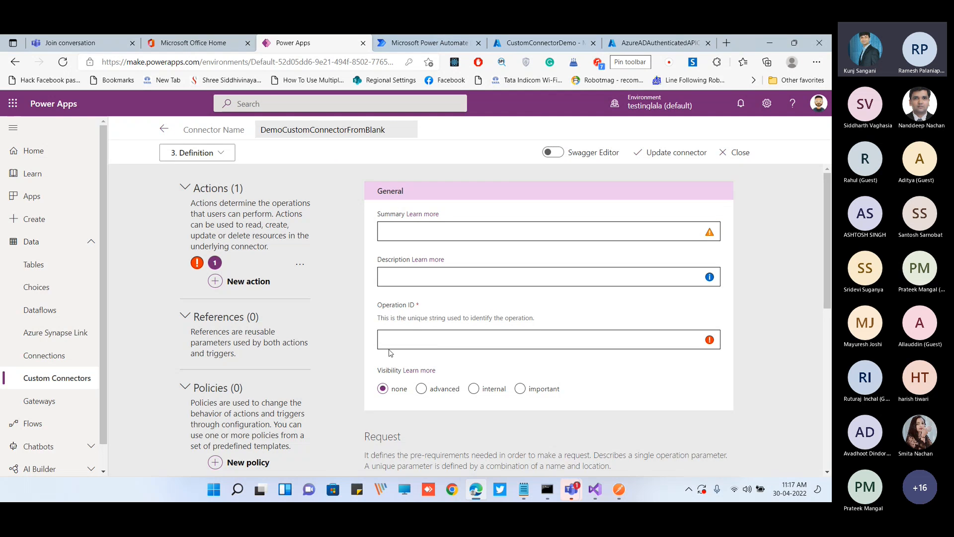
Set the new action's summary to GetValuesInformation and its description to "This API provides the values"
{"action": "left_click", "coordinate": [409, 234]}
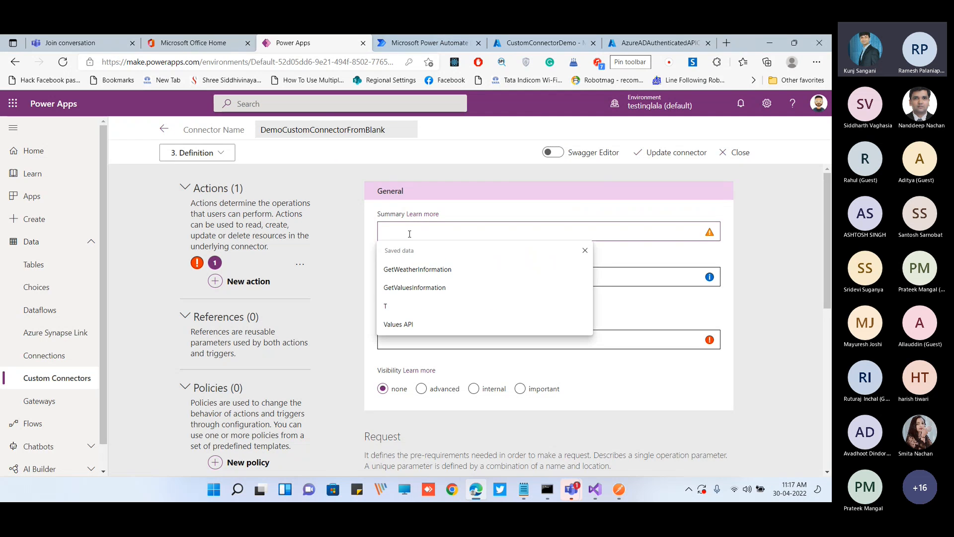
{"action": "left_click", "coordinate": [419, 288]}
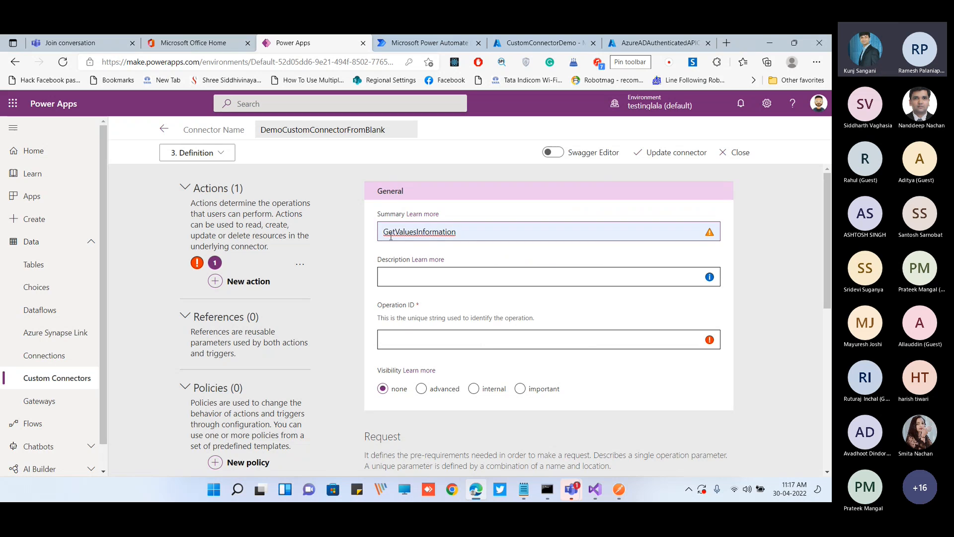
{"action": "left_click", "coordinate": [412, 281]}
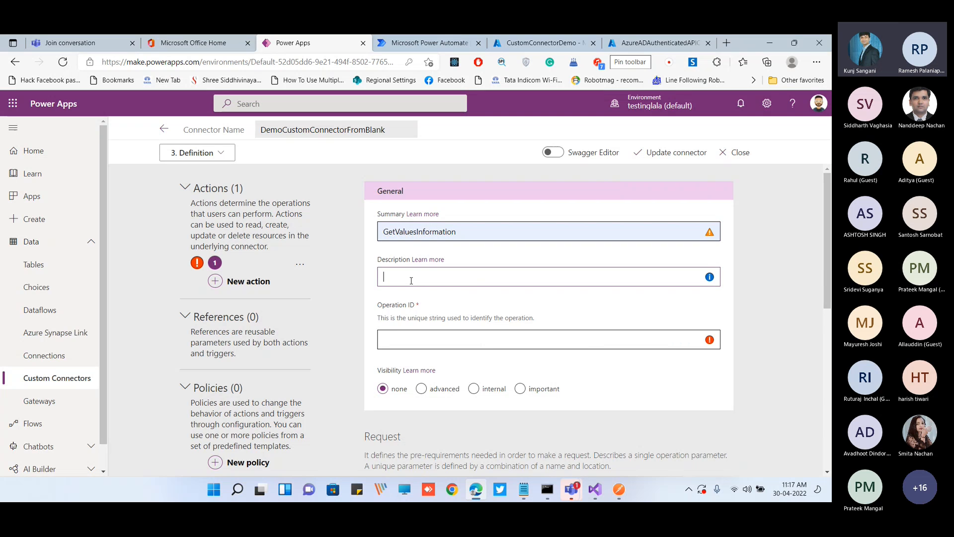
{"action": "type", "text": "This API provides the values"}
Copy the summary text GetValuesInformation into the action's Operation ID
{"action": "left_click", "coordinate": [459, 334]}
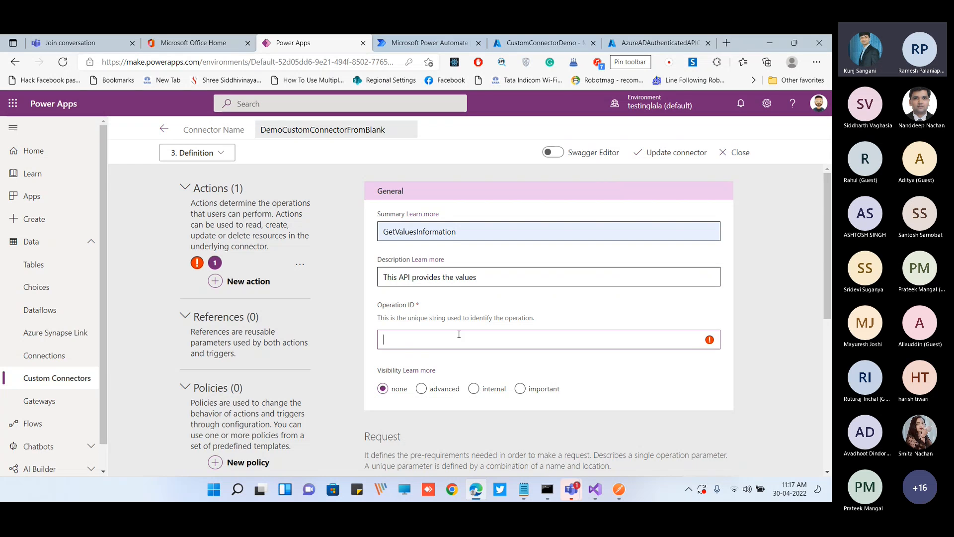
{"action": "double_click", "coordinate": [456, 232]}
{"action": "key", "text": "ctrl+c"}
{"action": "left_click", "coordinate": [450, 333]}
{"action": "key", "text": "ctrl+v"}
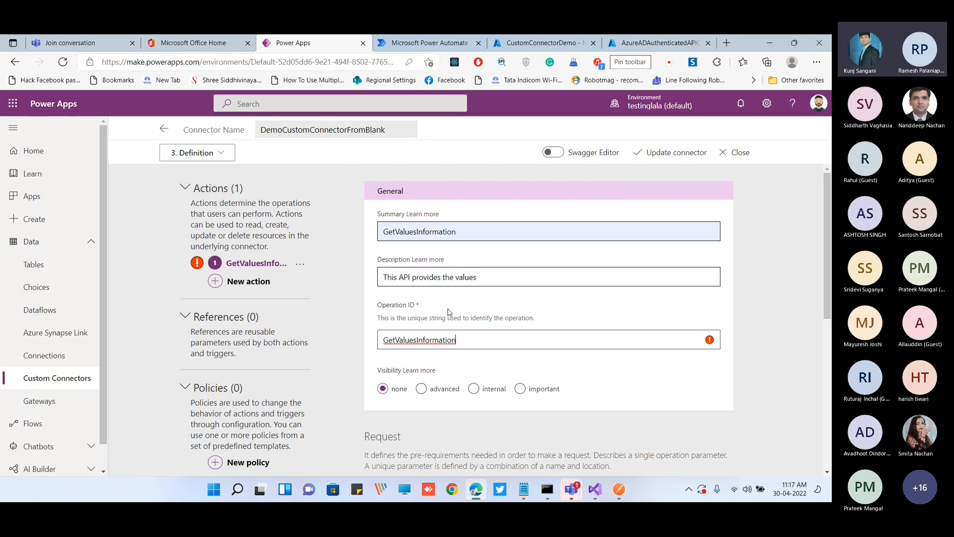
{"action": "scroll", "coordinate": [430, 337], "scroll_direction": "down", "scroll_amount": 1}
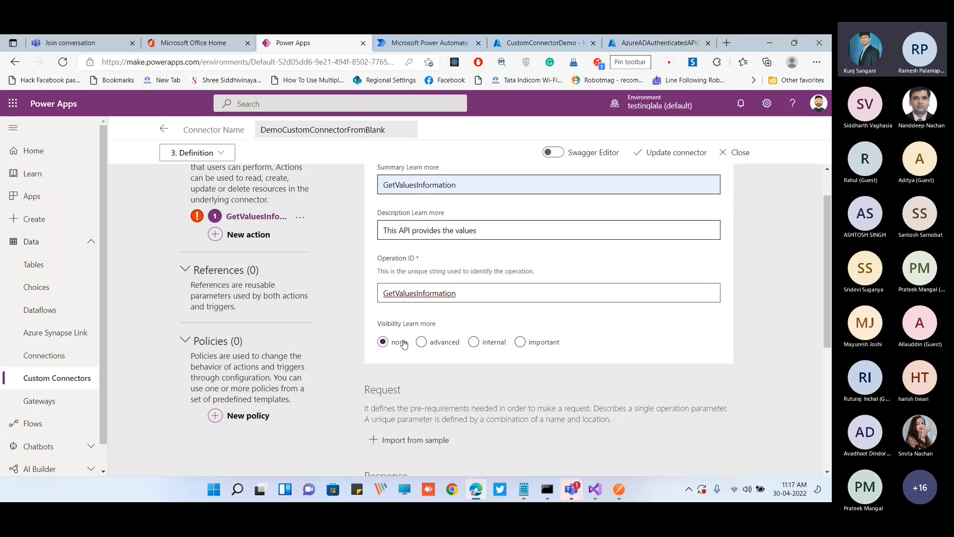
{"action": "left_click", "coordinate": [475, 320]}
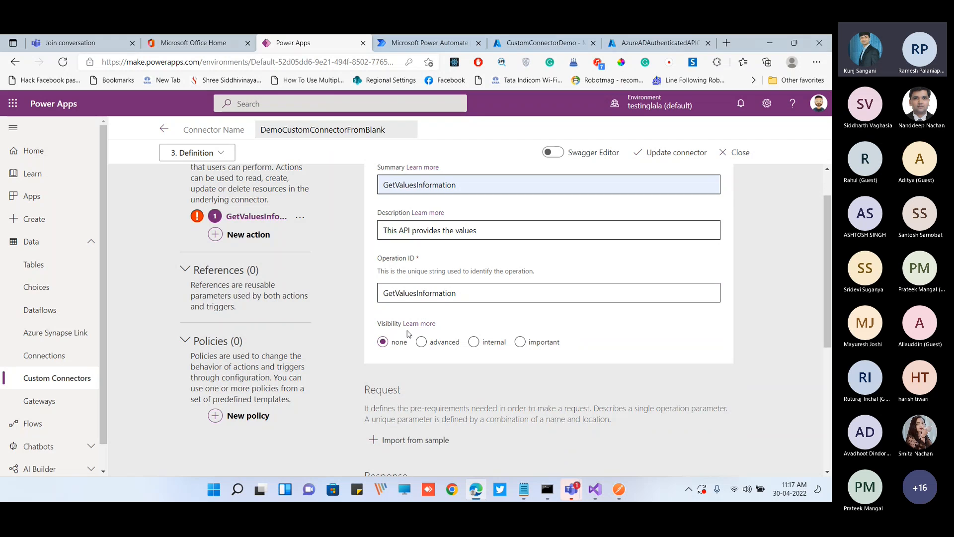
Read the x-ms-visibility documentation on important, advanced and internal operations and compare it with the action's visibility options
{"action": "scroll", "coordinate": [415, 326], "scroll_direction": "down", "scroll_amount": 1}
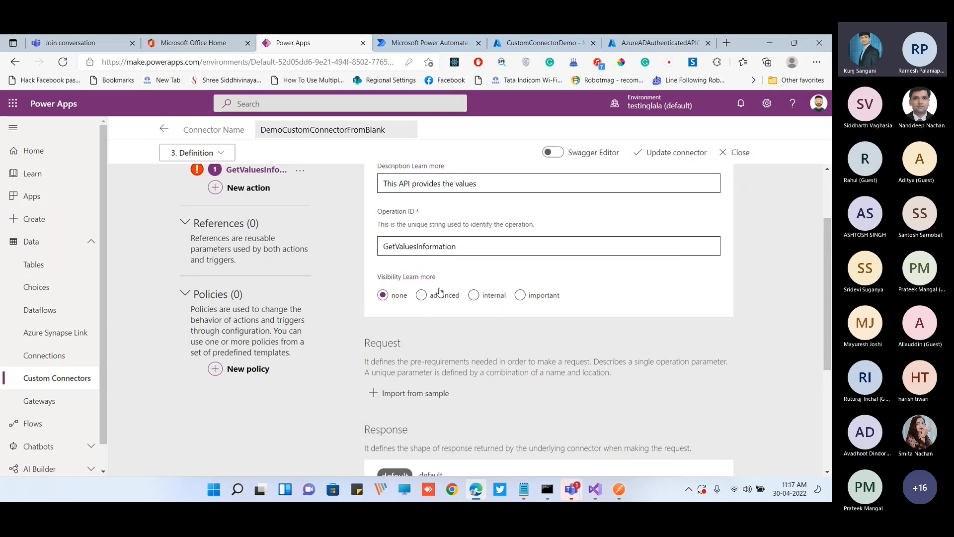
{"action": "left_click", "coordinate": [420, 277]}
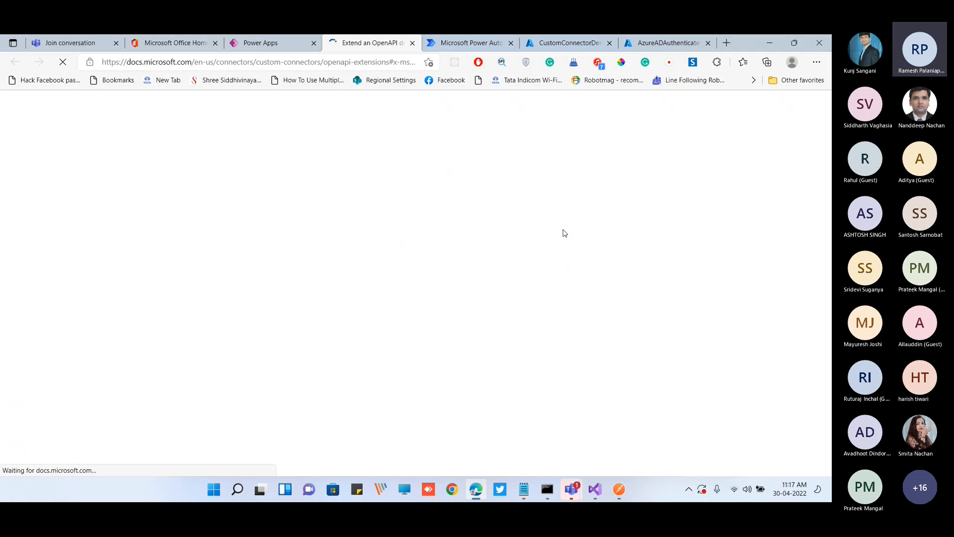
{"action": "key", "text": "alt+Tab"}
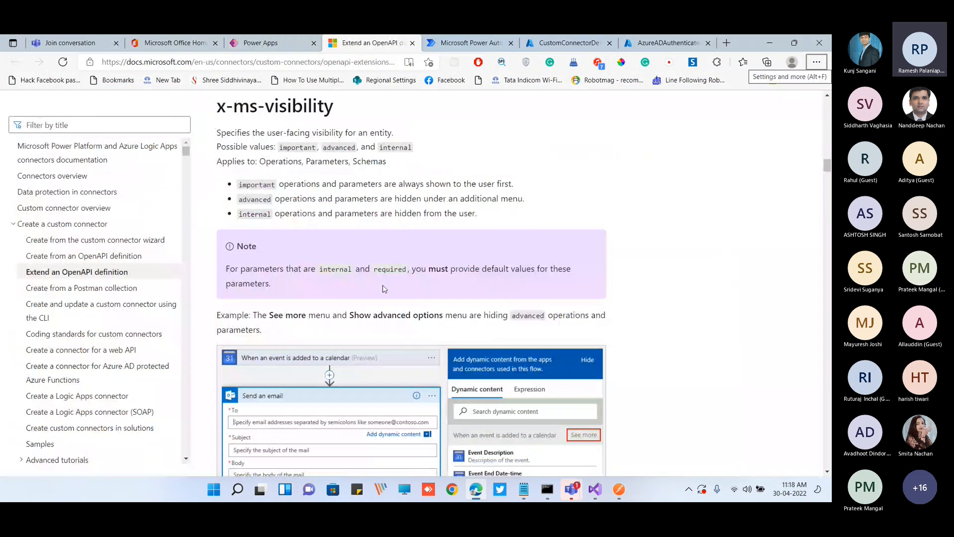
{"action": "left_click_drag", "start_coordinate": [739, 46], "coordinate": [708, 108]}
{"action": "left_click", "coordinate": [262, 113]}
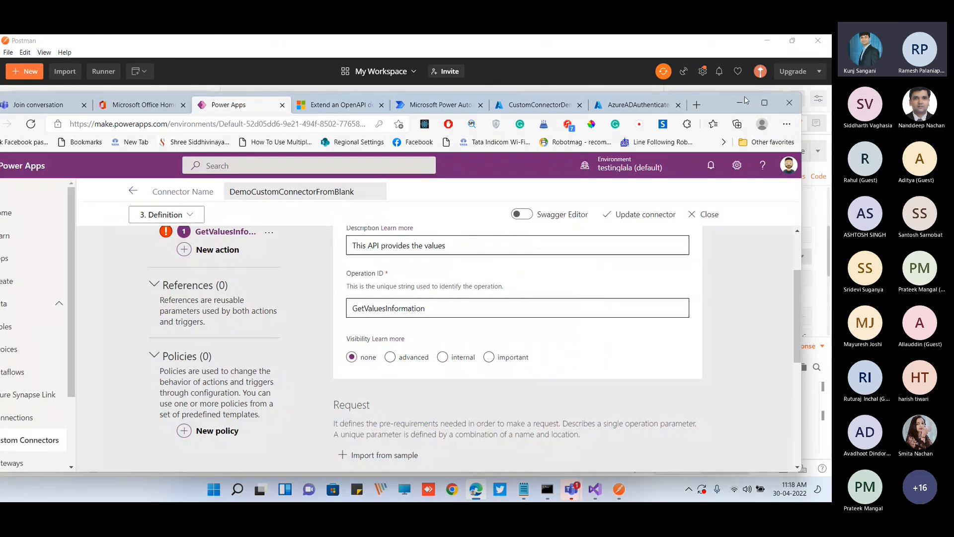
{"action": "left_click", "coordinate": [764, 102]}
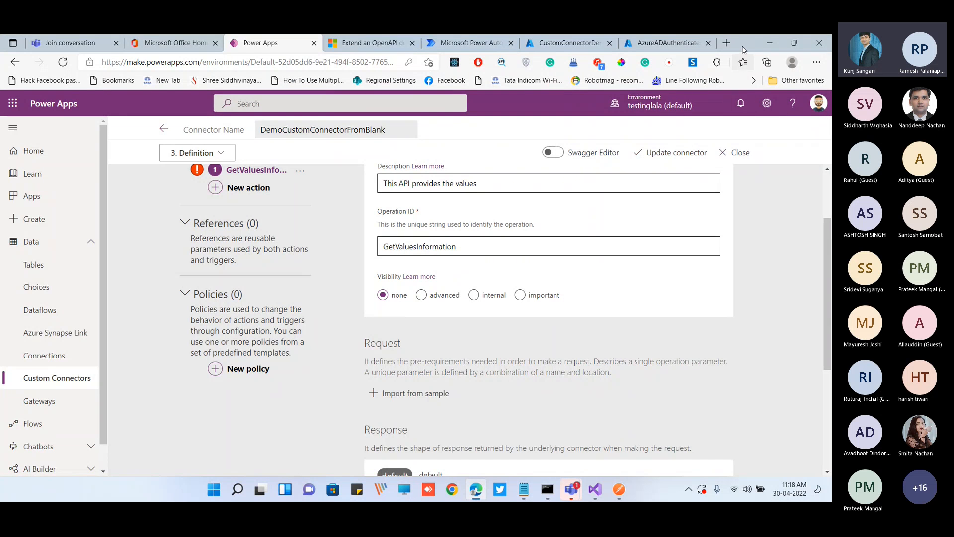
{"action": "left_click_drag", "start_coordinate": [745, 48], "coordinate": [746, 84]}
{"action": "left_click", "coordinate": [357, 82]}
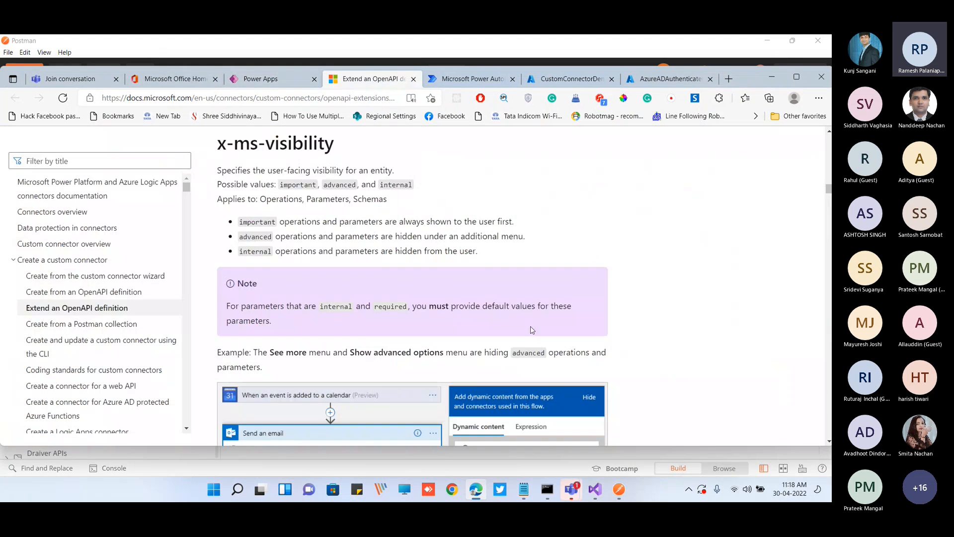
{"action": "scroll", "coordinate": [532, 330], "scroll_direction": "down", "scroll_amount": 1}
{"action": "scroll", "coordinate": [353, 343], "scroll_direction": "down", "scroll_amount": 1}
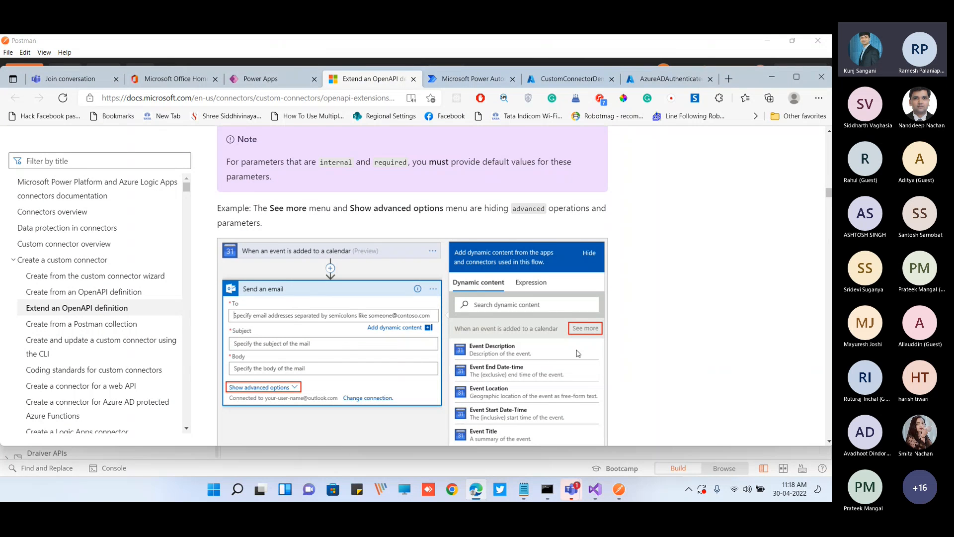
{"action": "scroll", "coordinate": [345, 352], "scroll_direction": "down", "scroll_amount": 1}
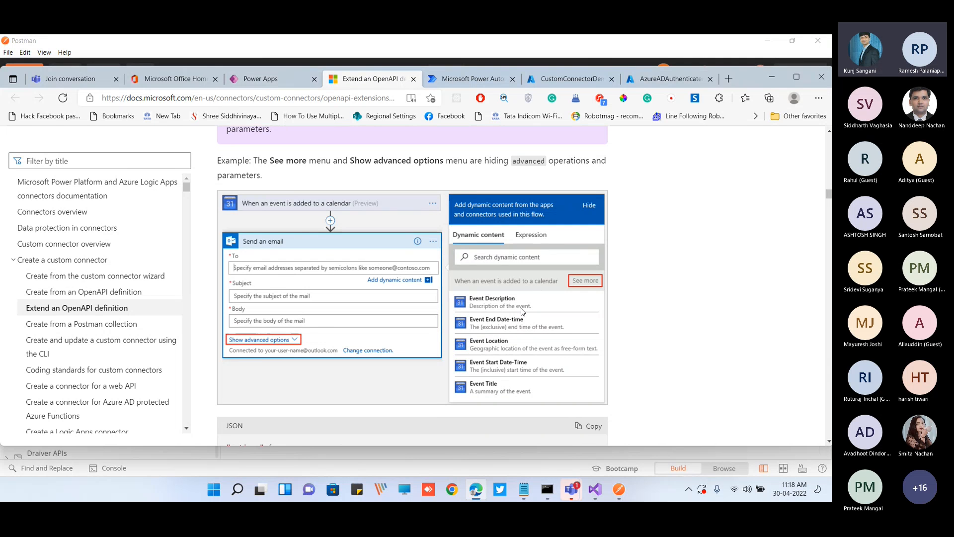
{"action": "left_click", "coordinate": [286, 83]}
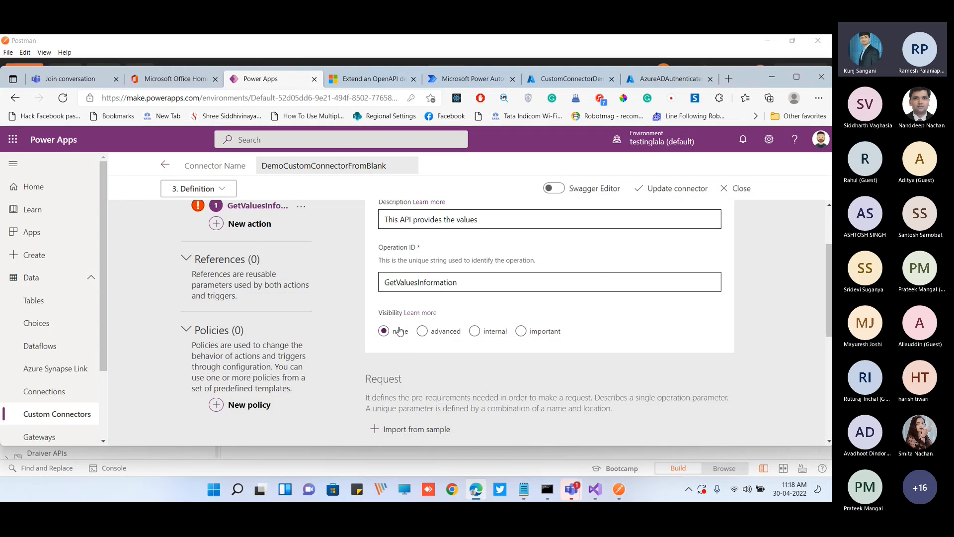
{"action": "left_click", "coordinate": [368, 84]}
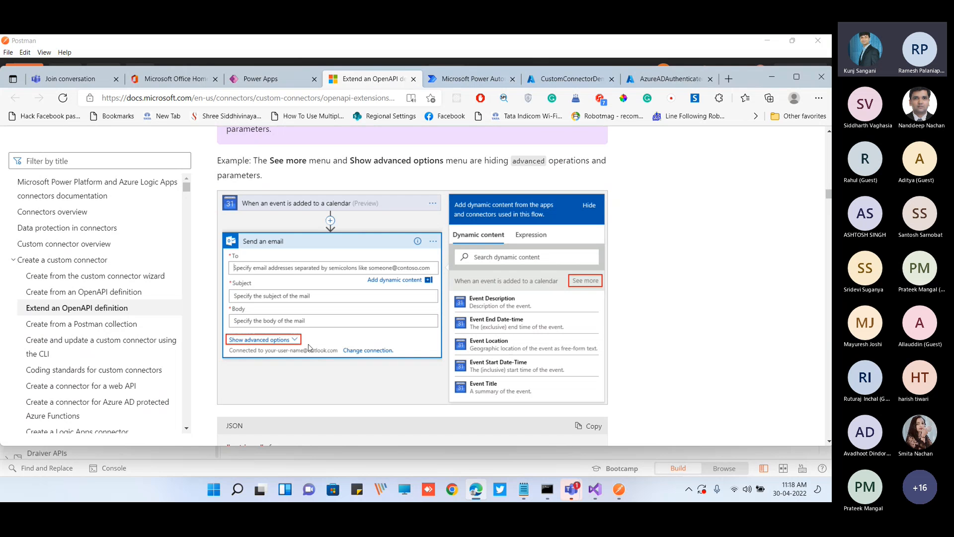
Set the GetValuesInformation action's visibility to important in the connector definition
{"action": "left_click", "coordinate": [279, 83]}
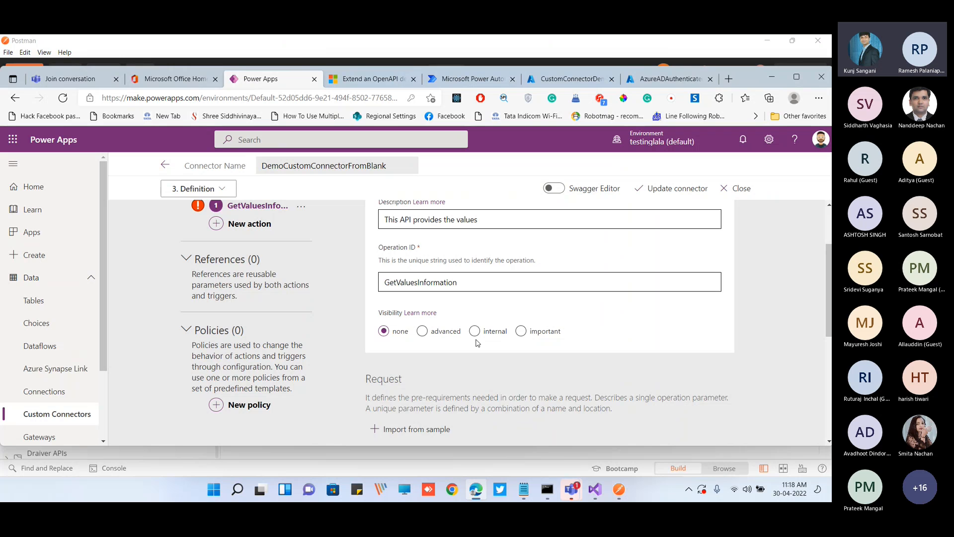
{"action": "left_click", "coordinate": [521, 331]}
{"action": "left_click", "coordinate": [796, 77]}
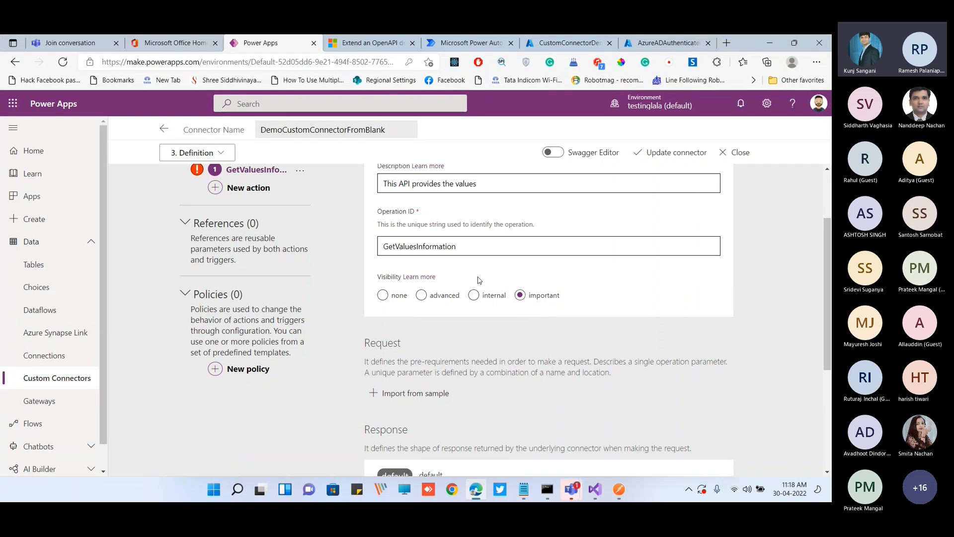
Start importing the action's request from a sample, copy the Values API request URL from Postman, and return to Power Apps
{"action": "scroll", "coordinate": [478, 277], "scroll_direction": "down", "scroll_amount": 2}
{"action": "scroll", "coordinate": [393, 265], "scroll_direction": "up", "scroll_amount": 3}
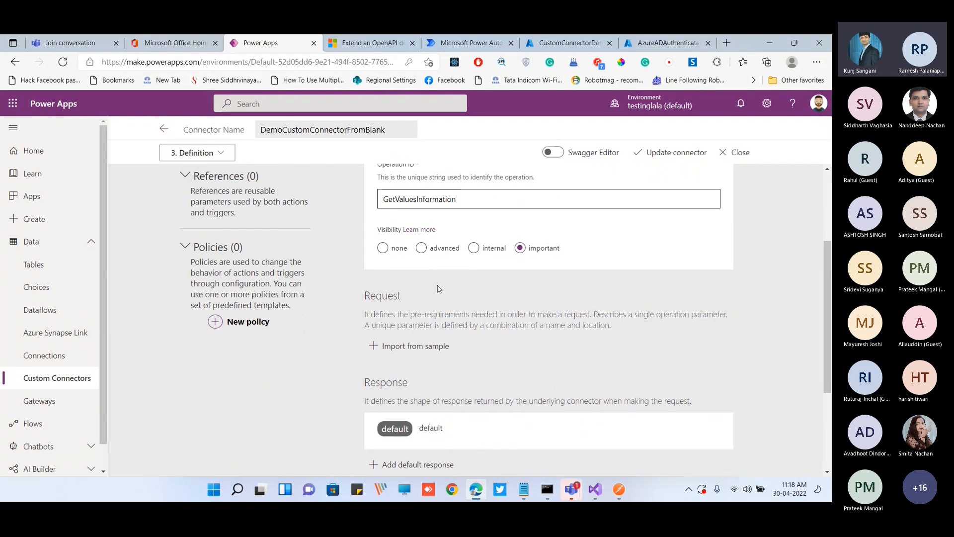
{"action": "scroll", "coordinate": [430, 327], "scroll_direction": "down", "scroll_amount": 2}
{"action": "scroll", "coordinate": [428, 340], "scroll_direction": "down", "scroll_amount": 1}
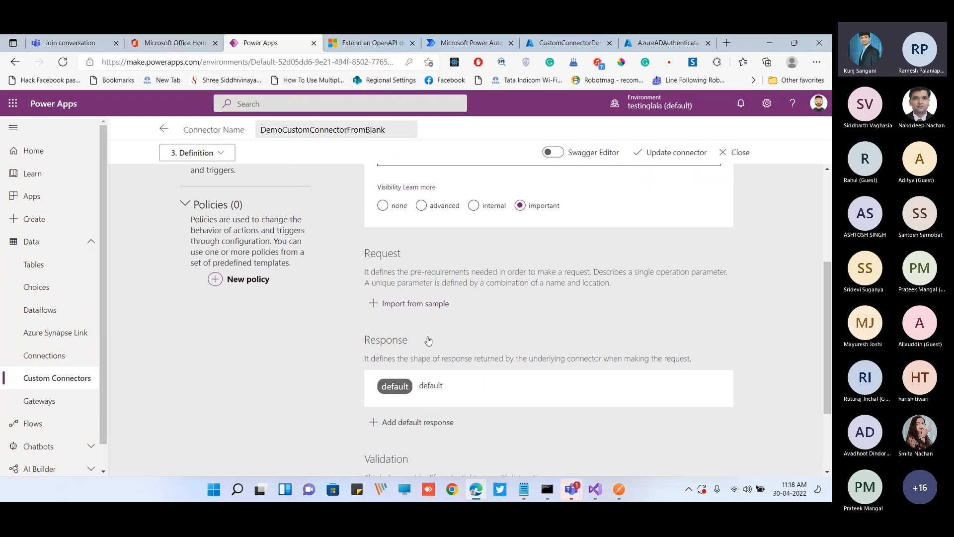
{"action": "left_click", "coordinate": [412, 302]}
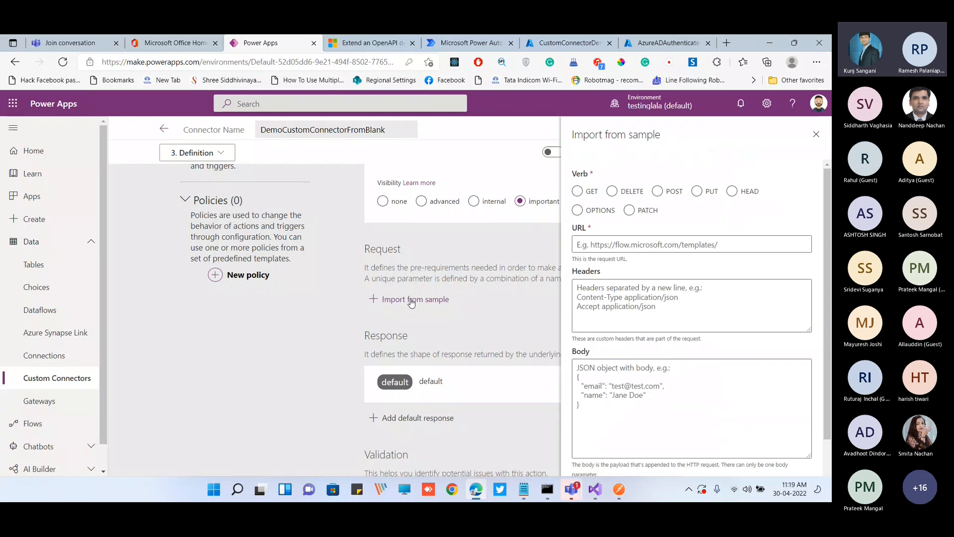
{"action": "key", "text": "alt+Tab"}
{"action": "left_click", "coordinate": [435, 150]}
{"action": "key", "text": "ctrl+a"}
{"action": "key", "text": "ctrl+c"}
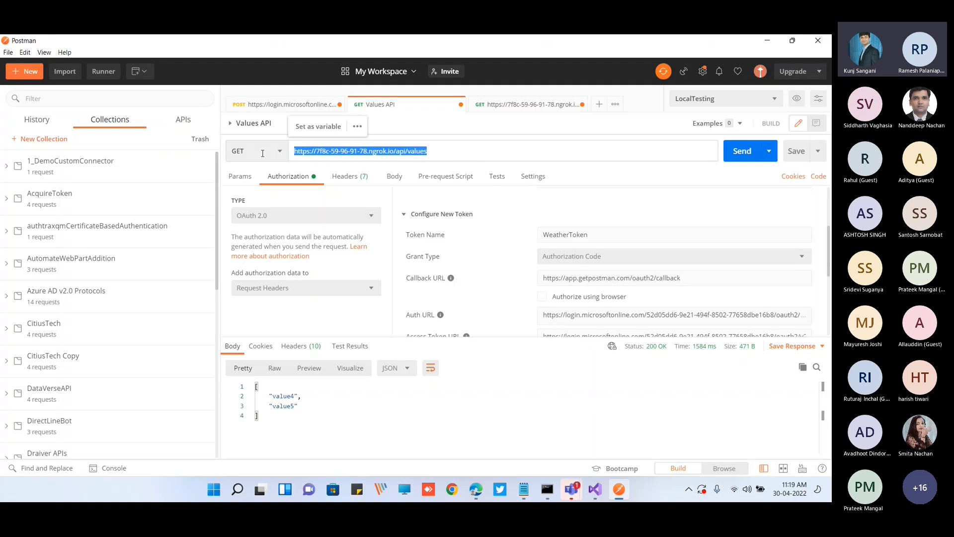
{"action": "key", "text": "alt+Tab"}
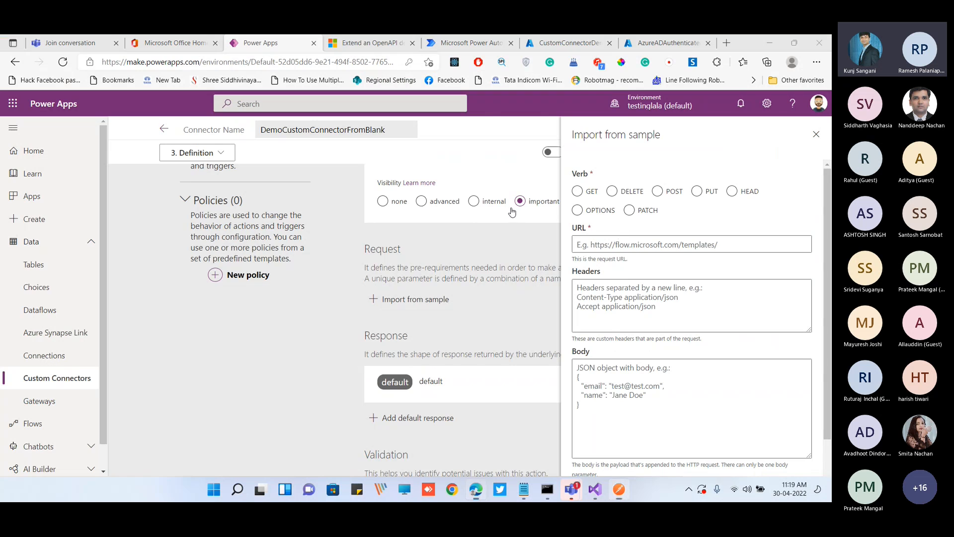
Compare the verbs available for the sample request, such as POST and OPTIONS, and select GET
{"action": "left_click", "coordinate": [592, 193]}
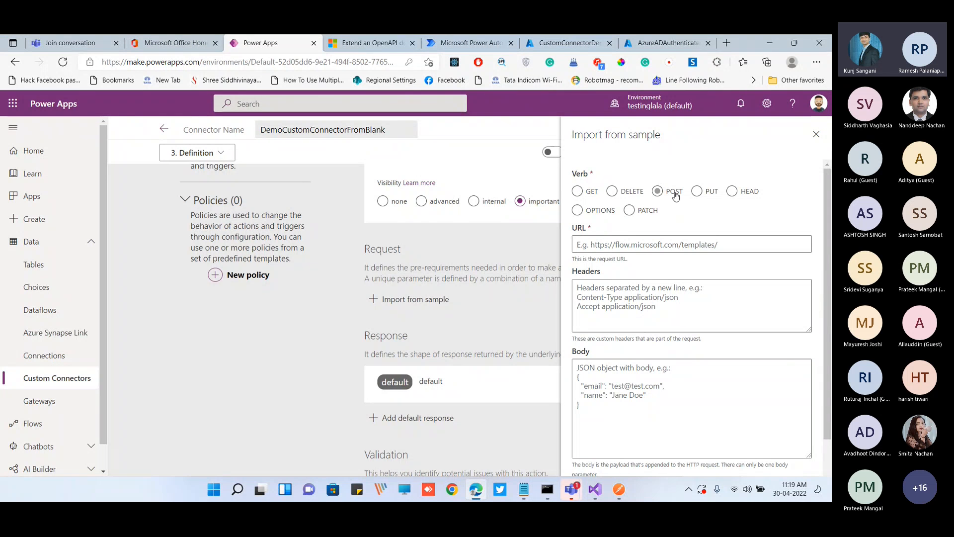
{"action": "left_click", "coordinate": [683, 197]}
{"action": "left_click", "coordinate": [650, 213]}
{"action": "left_click", "coordinate": [599, 213]}
{"action": "left_click", "coordinate": [596, 200]}
{"action": "left_click", "coordinate": [599, 218]}
{"action": "left_click", "coordinate": [593, 194]}
{"action": "left_click", "coordinate": [598, 215]}
{"action": "left_click", "coordinate": [592, 200]}
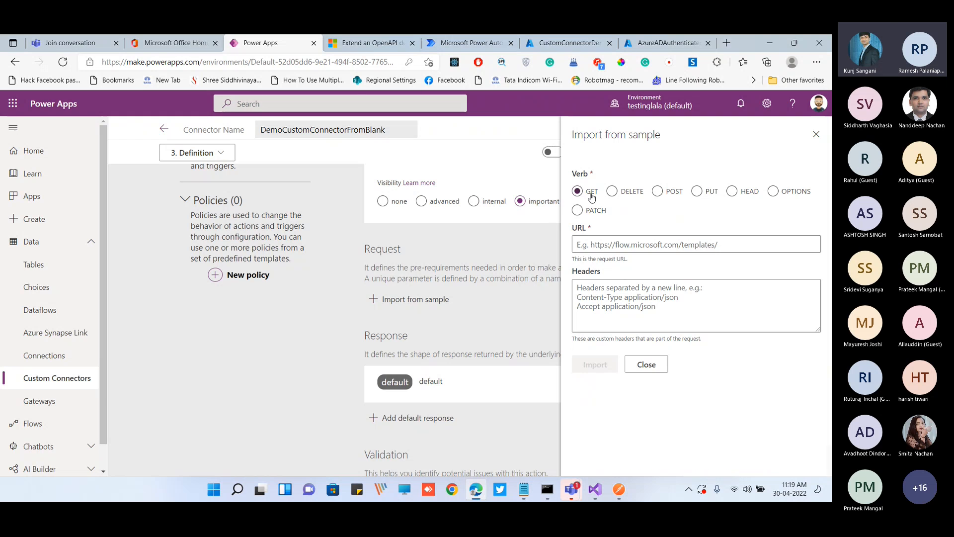
{"action": "left_click", "coordinate": [609, 246]}
{"action": "key", "text": "ctrl+v"}
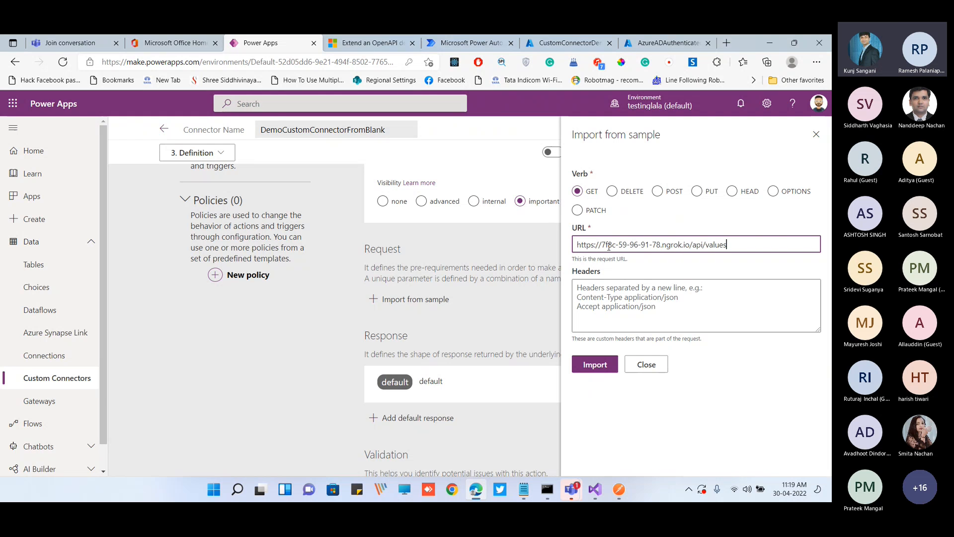
{"action": "left_click", "coordinate": [595, 365]}
Review the imported request's verb, URL, path, query, headers and body sections, and the default response section below
{"action": "scroll", "coordinate": [559, 334], "scroll_direction": "down", "scroll_amount": 2}
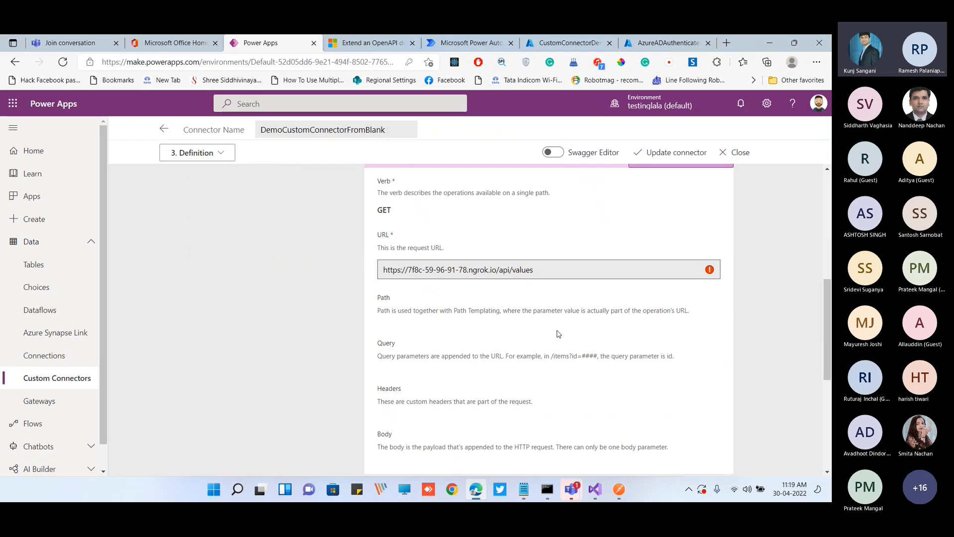
{"action": "scroll", "coordinate": [559, 334], "scroll_direction": "down", "scroll_amount": 2}
{"action": "scroll", "coordinate": [423, 378], "scroll_direction": "down", "scroll_amount": 1}
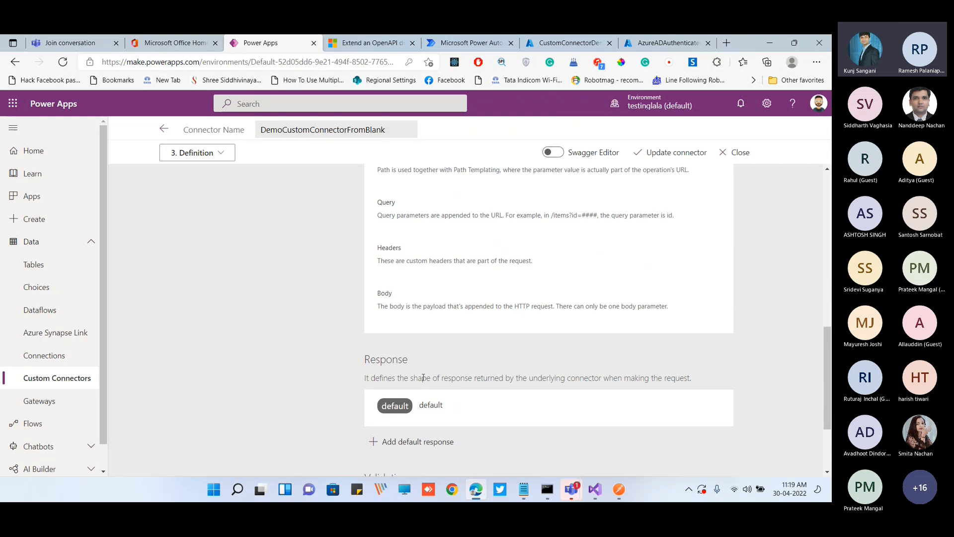
{"action": "scroll", "coordinate": [475, 360], "scroll_direction": "up", "scroll_amount": 3}
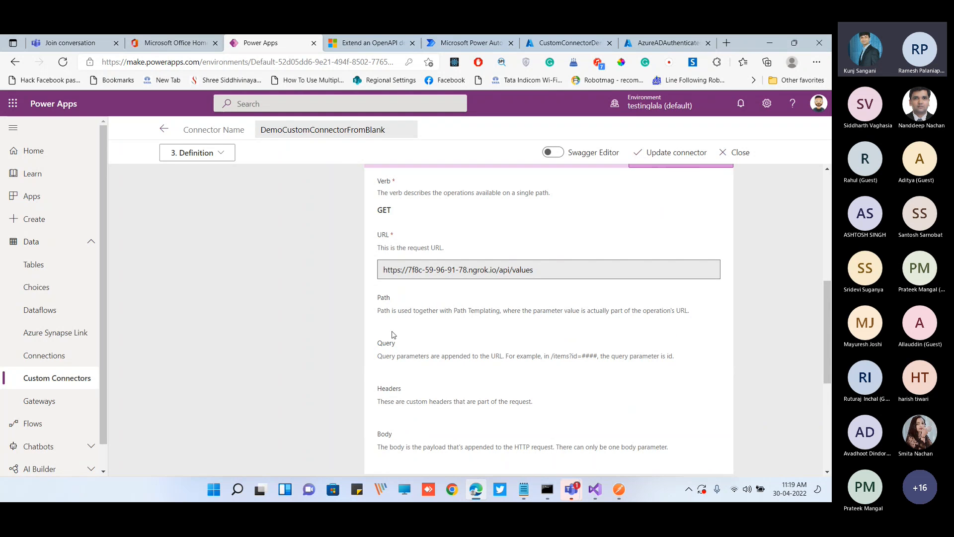
{"action": "scroll", "coordinate": [391, 331], "scroll_direction": "down", "scroll_amount": 1}
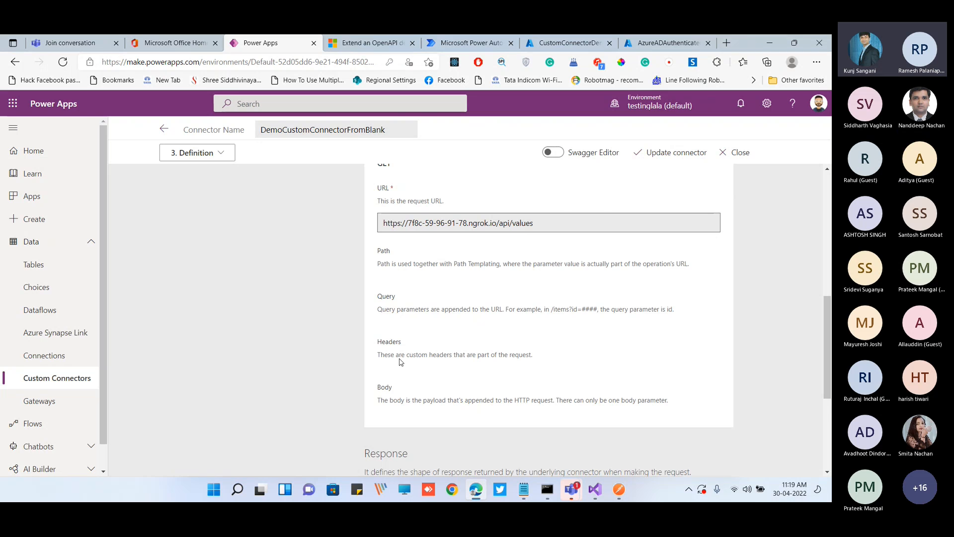
{"action": "scroll", "coordinate": [401, 361], "scroll_direction": "down", "scroll_amount": 1}
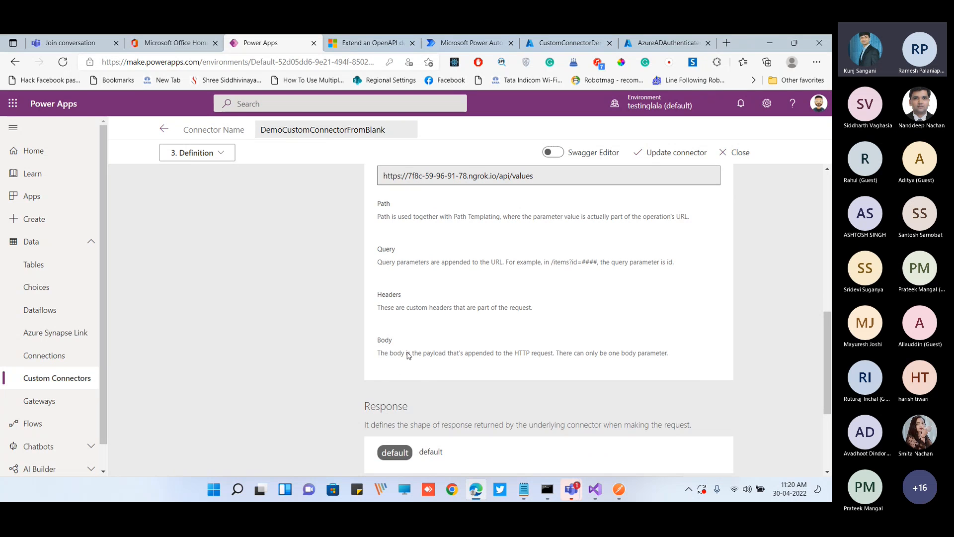
{"action": "scroll", "coordinate": [410, 356], "scroll_direction": "up", "scroll_amount": 1}
{"action": "scroll", "coordinate": [417, 355], "scroll_direction": "up", "scroll_amount": 1}
{"action": "scroll", "coordinate": [398, 387], "scroll_direction": "down", "scroll_amount": 1}
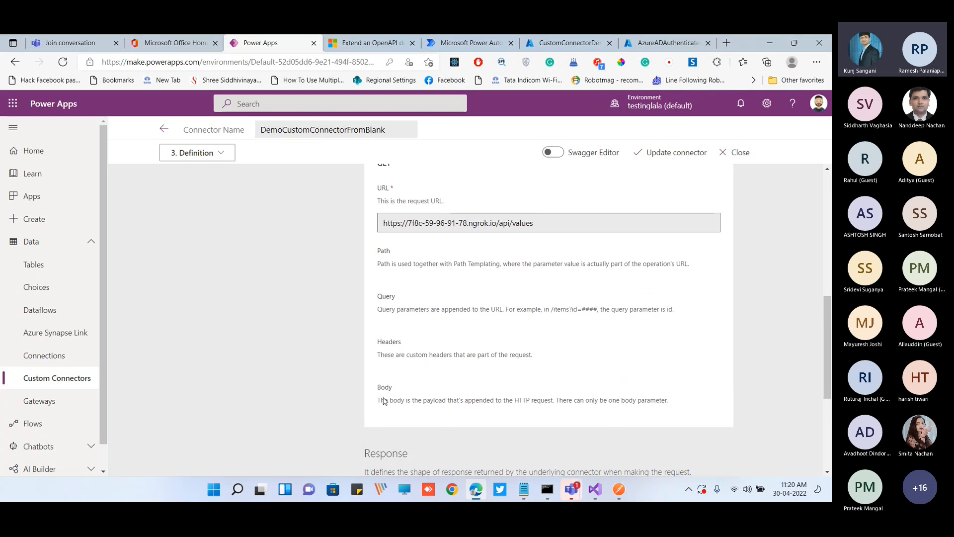
{"action": "scroll", "coordinate": [445, 380], "scroll_direction": "down", "scroll_amount": 2}
{"action": "scroll", "coordinate": [445, 381], "scroll_direction": "up", "scroll_amount": 2}
{"action": "scroll", "coordinate": [445, 322], "scroll_direction": "down", "scroll_amount": 1}
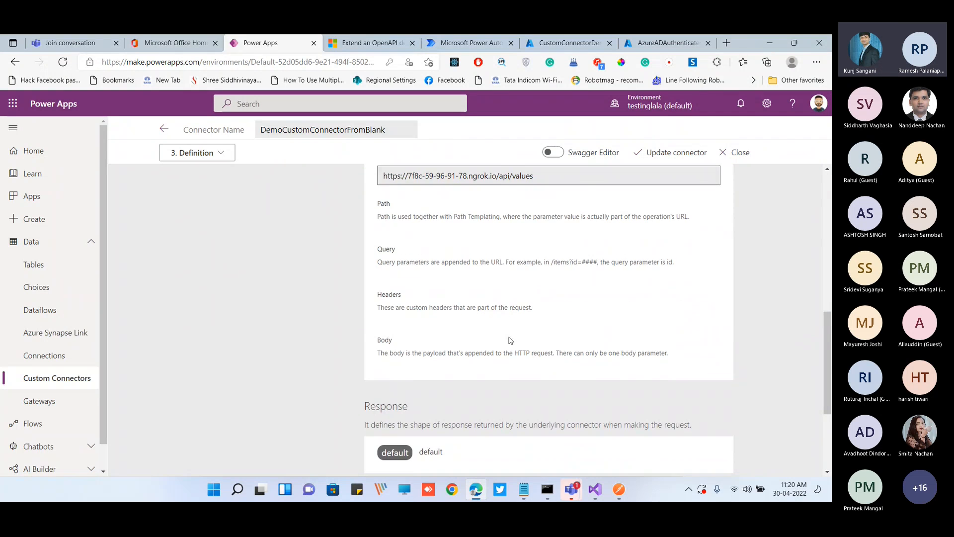
{"action": "scroll", "coordinate": [452, 348], "scroll_direction": "down", "scroll_amount": 2}
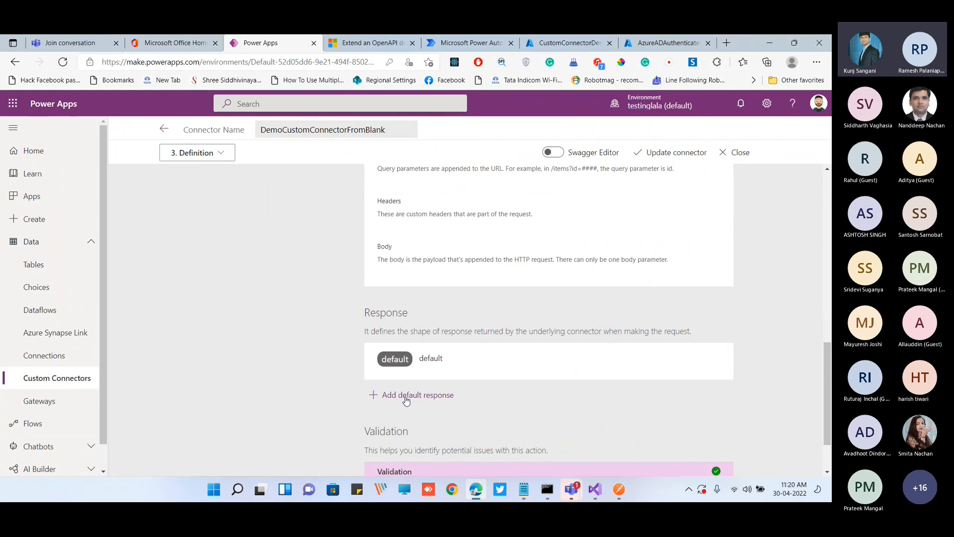
Start adding the action's default response from a sample and copy the complete JSON response body of the Values API from Postman
{"action": "left_click", "coordinate": [423, 395]}
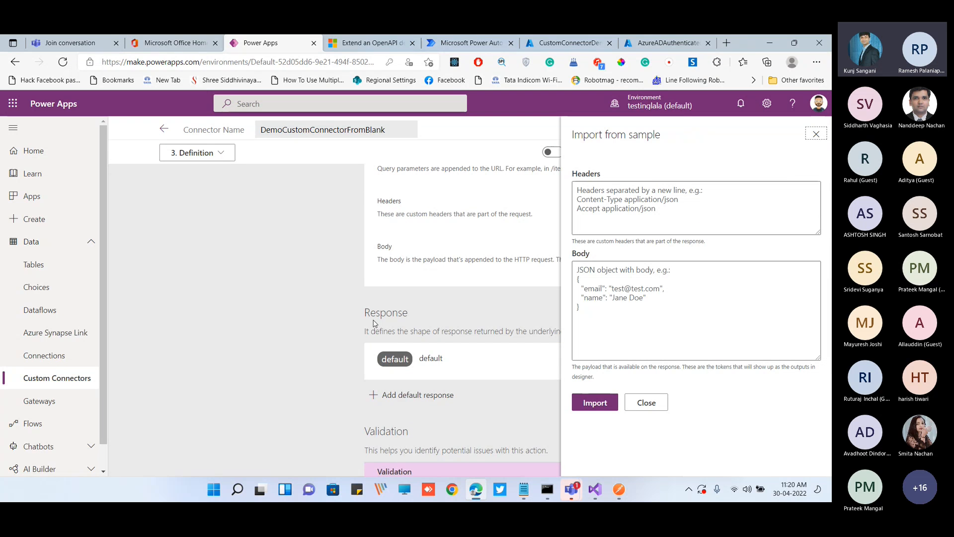
{"action": "left_click", "coordinate": [606, 292]}
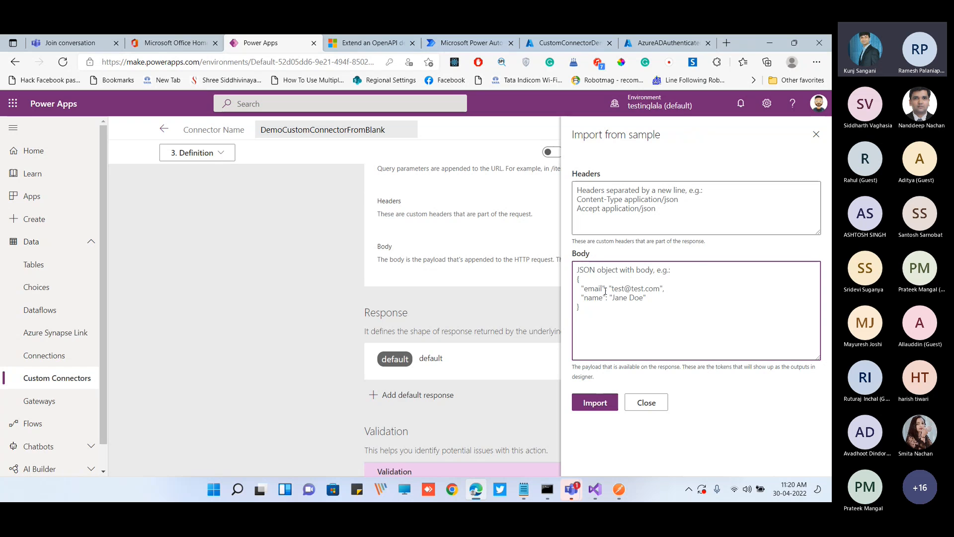
{"action": "left_click", "coordinate": [619, 489]}
{"action": "left_click", "coordinate": [271, 420]}
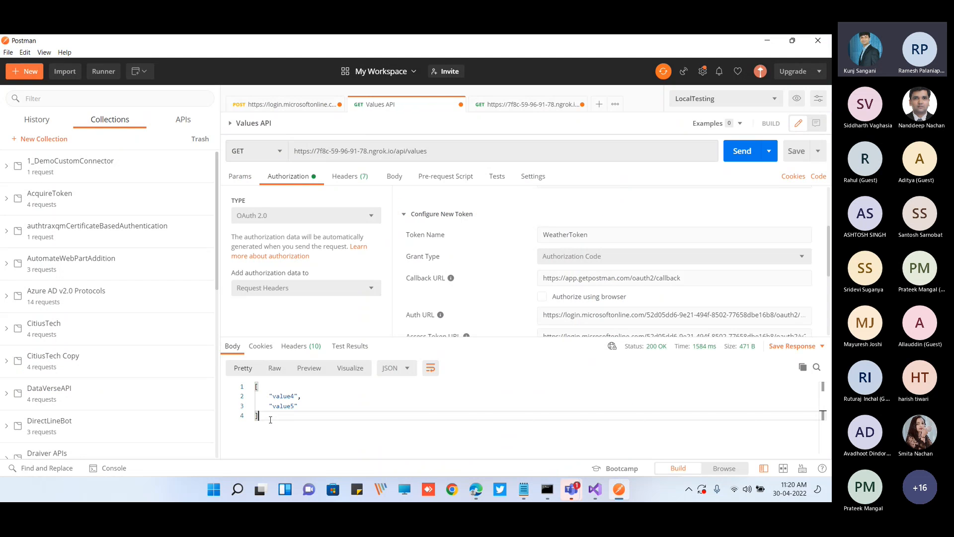
{"action": "key", "text": "ctrl+a"}
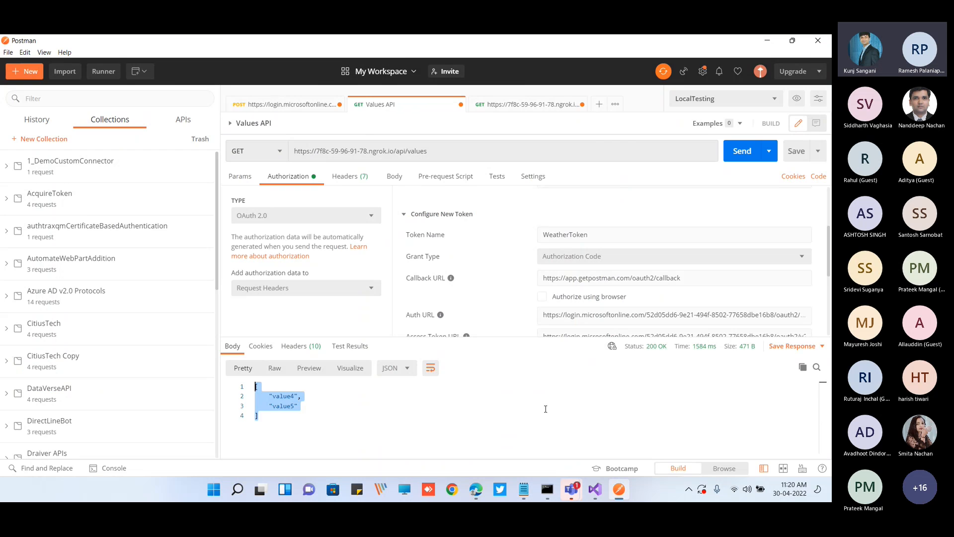
{"action": "key", "text": "ctrl+c"}
Back in Power Apps, set the sample response body to the copied "value4", "value5" array, leave the headers empty, and import it
{"action": "key", "text": "alt+Tab"}
{"action": "key", "text": "ctrl+v"}
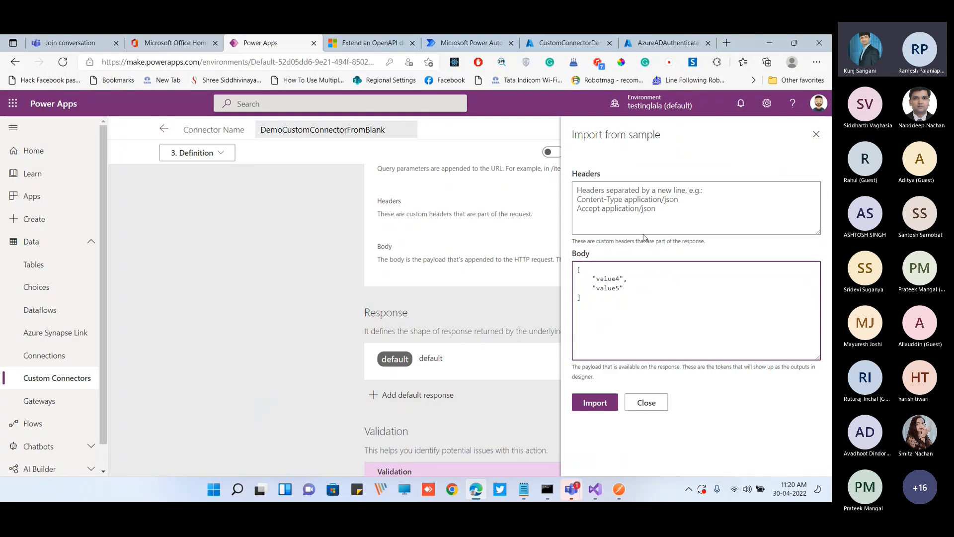
{"action": "left_click", "coordinate": [608, 201]}
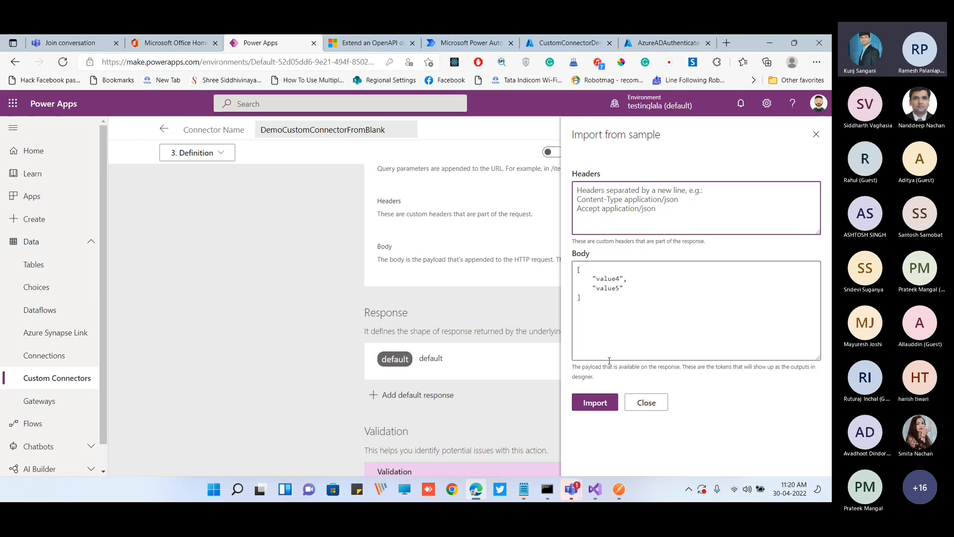
{"action": "left_click", "coordinate": [602, 411]}
Go to the connector's optional custom code stage and review the sample script, the enable setting and the language, execution time and size limits
{"action": "scroll", "coordinate": [552, 379], "scroll_direction": "down", "scroll_amount": 2}
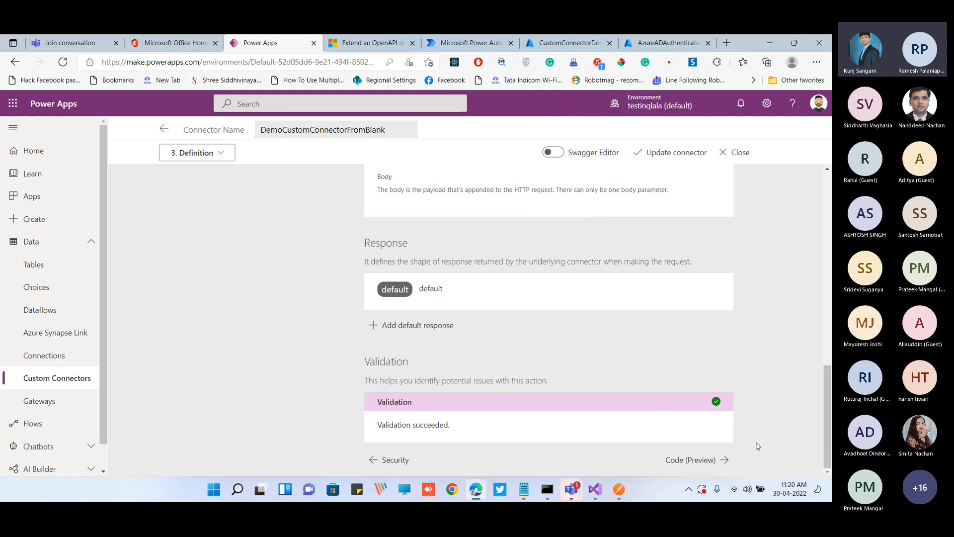
{"action": "left_click", "coordinate": [698, 461]}
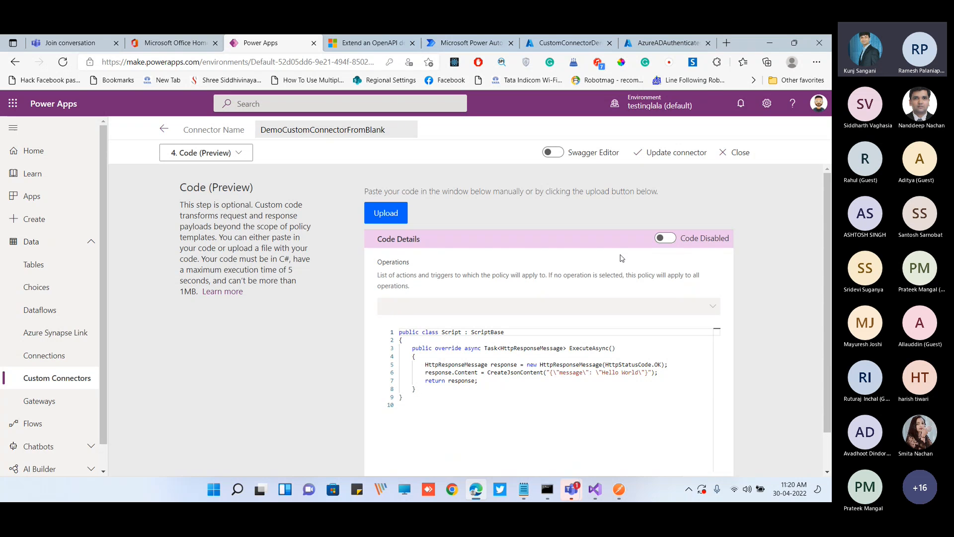
{"action": "left_click_drag", "start_coordinate": [402, 397], "coordinate": [397, 331]}
{"action": "left_click", "coordinate": [551, 389]}
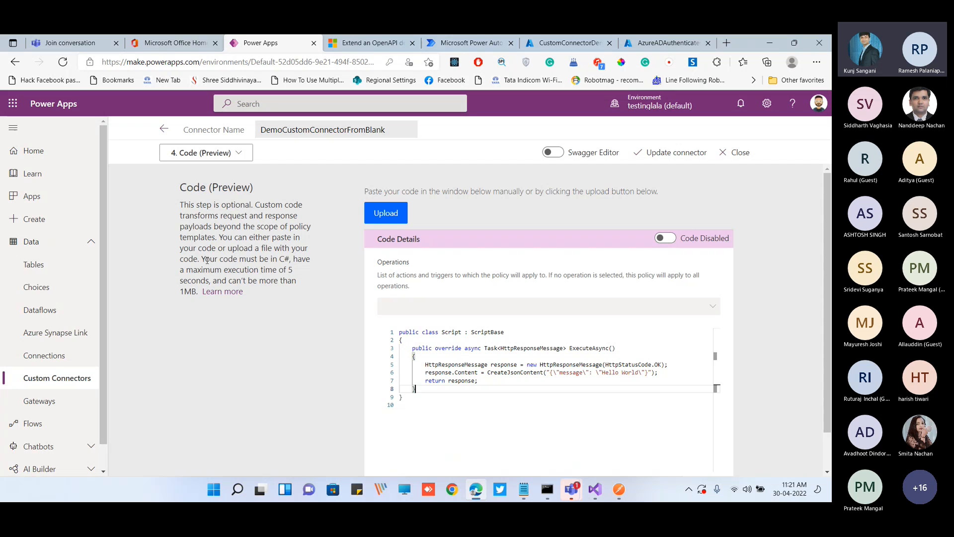
{"action": "left_click_drag", "start_coordinate": [207, 259], "coordinate": [209, 281]}
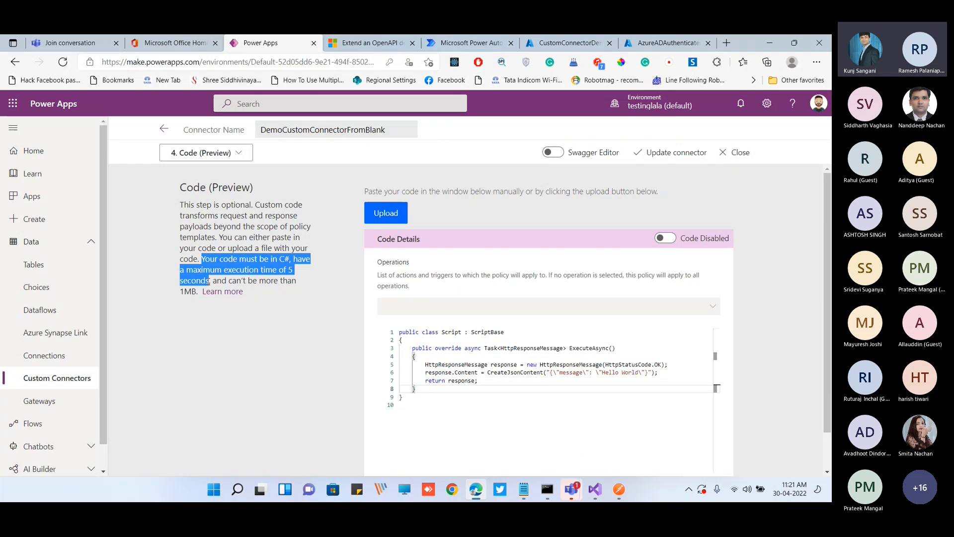
{"action": "left_click", "coordinate": [268, 281]}
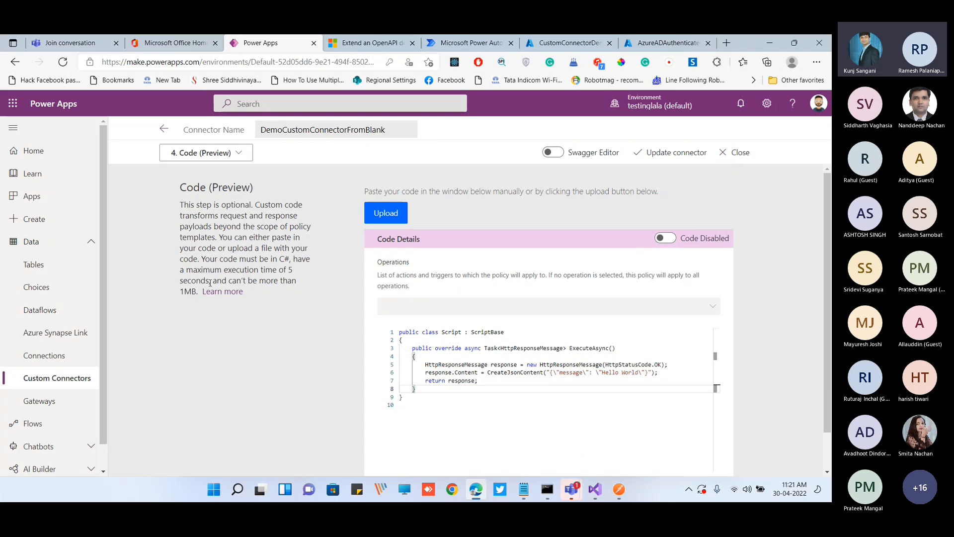
{"action": "left_click_drag", "start_coordinate": [196, 293], "coordinate": [202, 260]}
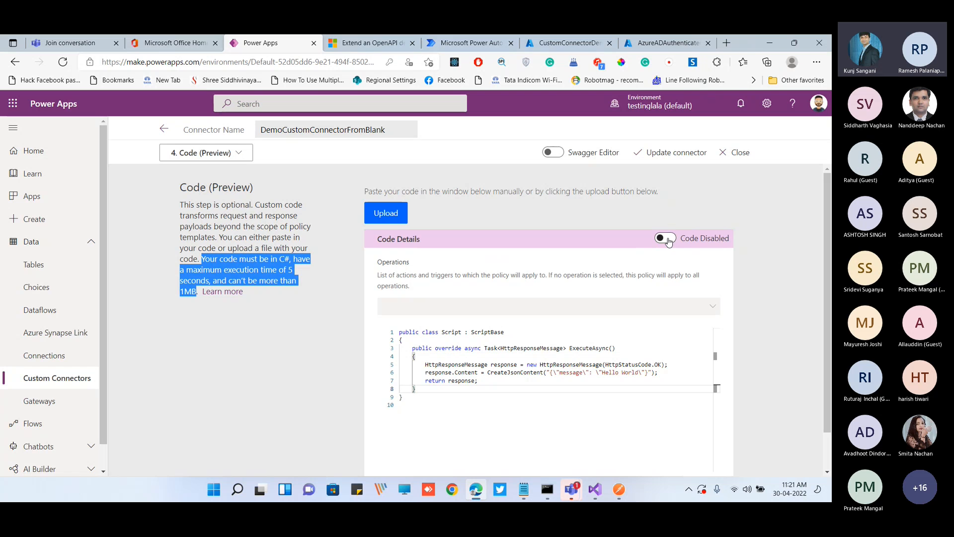
{"action": "scroll", "coordinate": [594, 236], "scroll_direction": "down", "scroll_amount": 1}
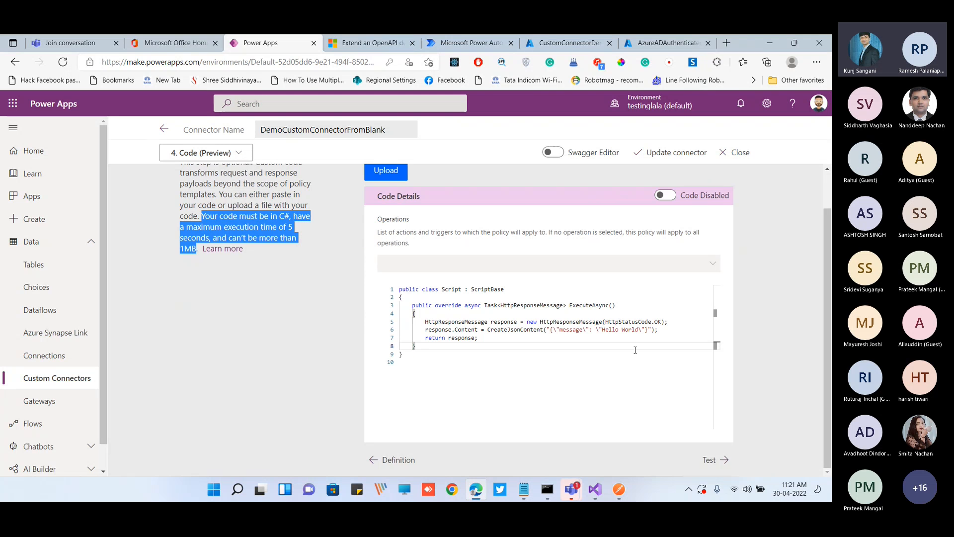
{"action": "scroll", "coordinate": [672, 264], "scroll_direction": "up", "scroll_amount": 1}
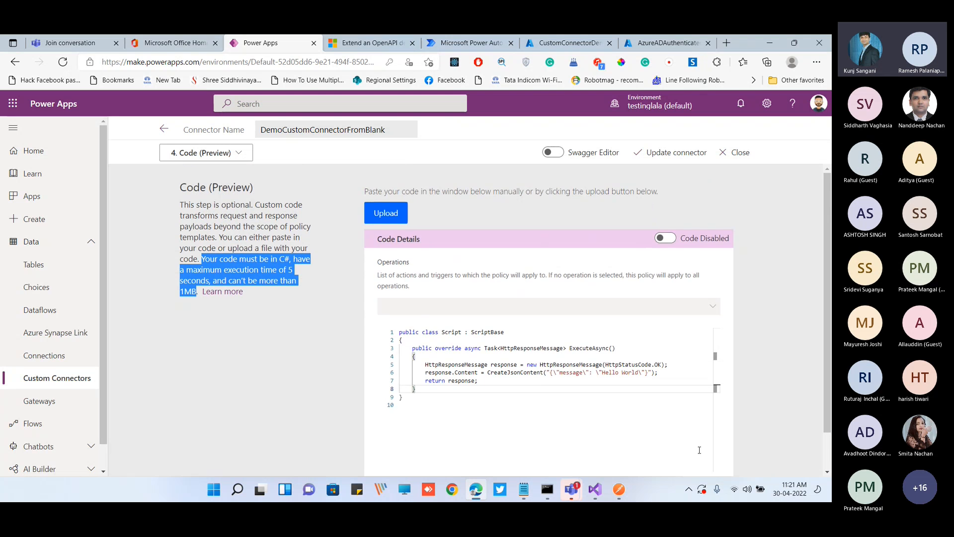
Proceed to the connector's test stage and create a new connection, choosing the already signed-in Microsoft account for authentication
{"action": "scroll", "coordinate": [700, 450], "scroll_direction": "down", "scroll_amount": 1}
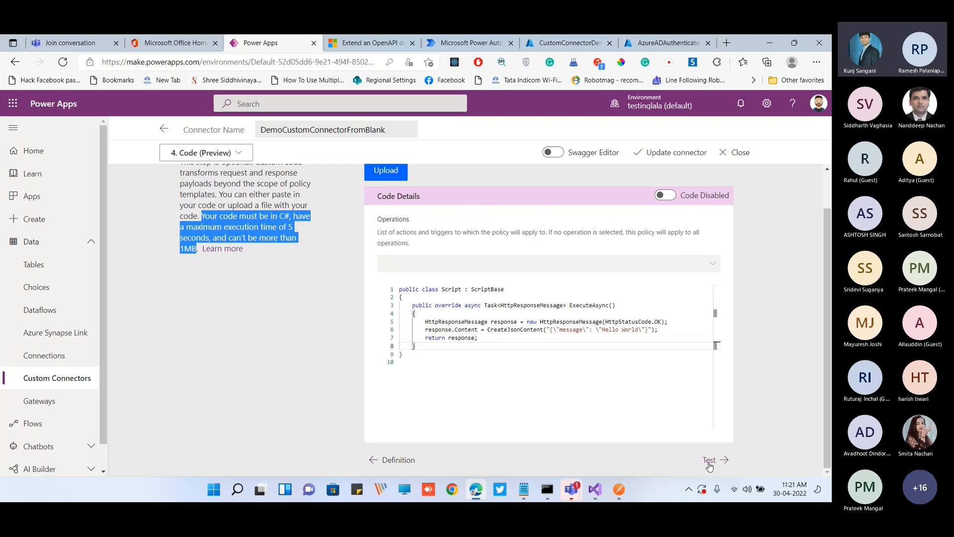
{"action": "left_click", "coordinate": [709, 462]}
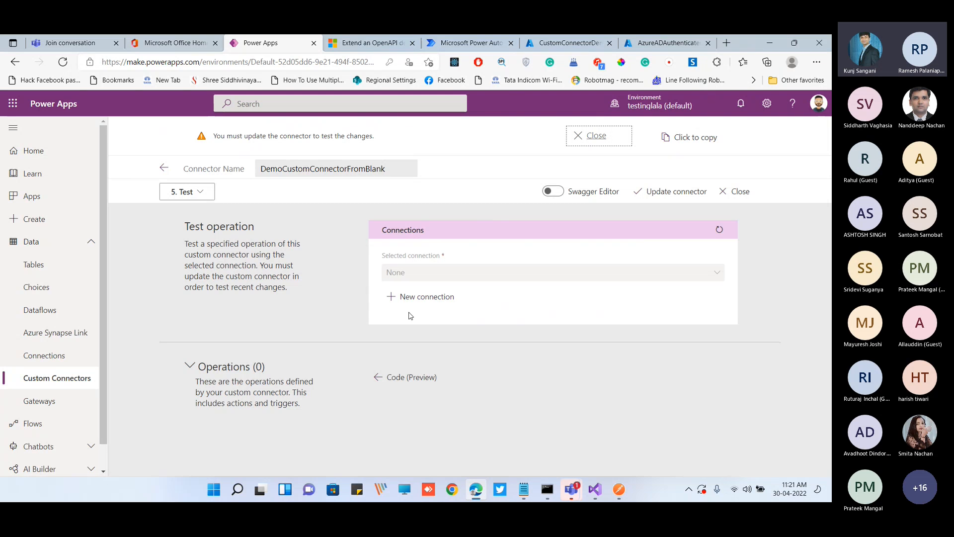
{"action": "left_click", "coordinate": [422, 297]}
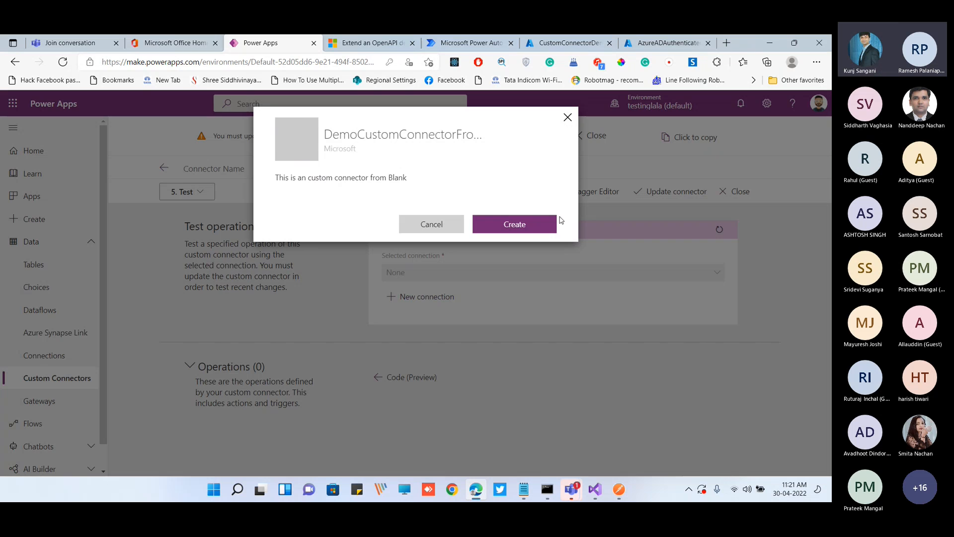
{"action": "left_click", "coordinate": [533, 229]}
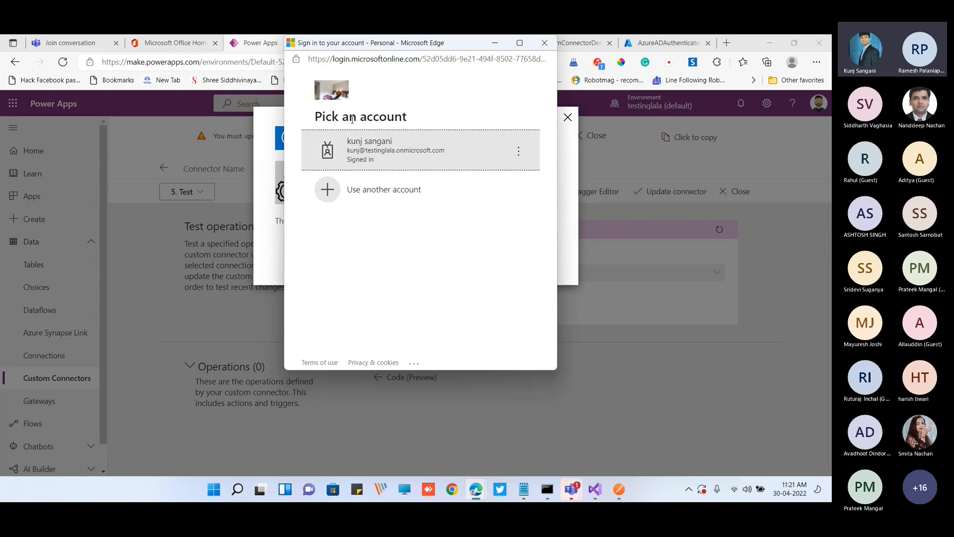
{"action": "left_click", "coordinate": [392, 155]}
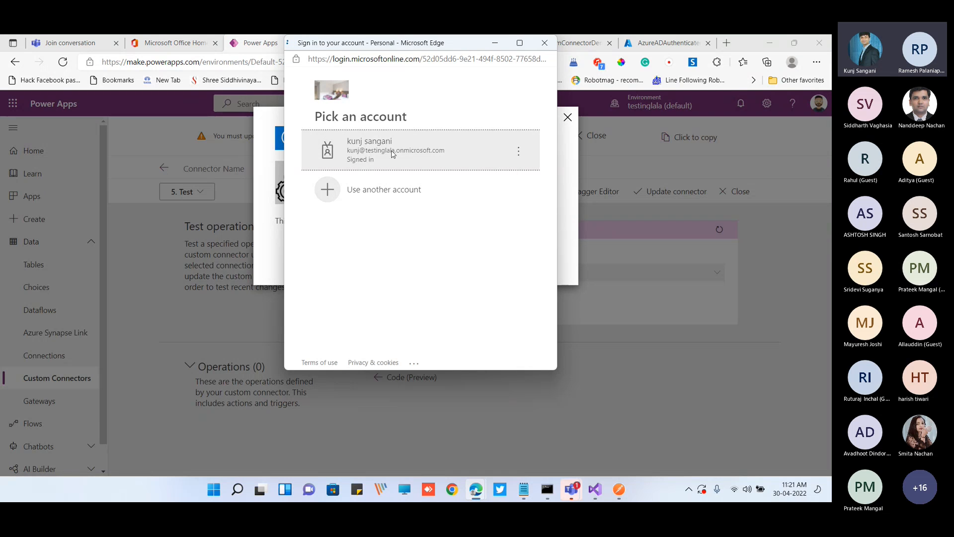
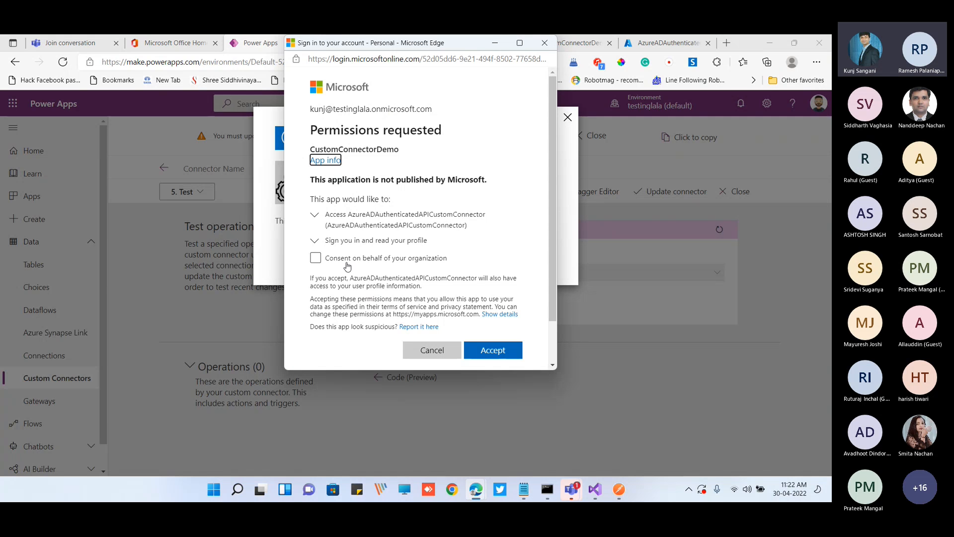
Enable consent on behalf of the organization for the CustomConnectorDemo app and accept the requested permissions
{"action": "left_click", "coordinate": [383, 258]}
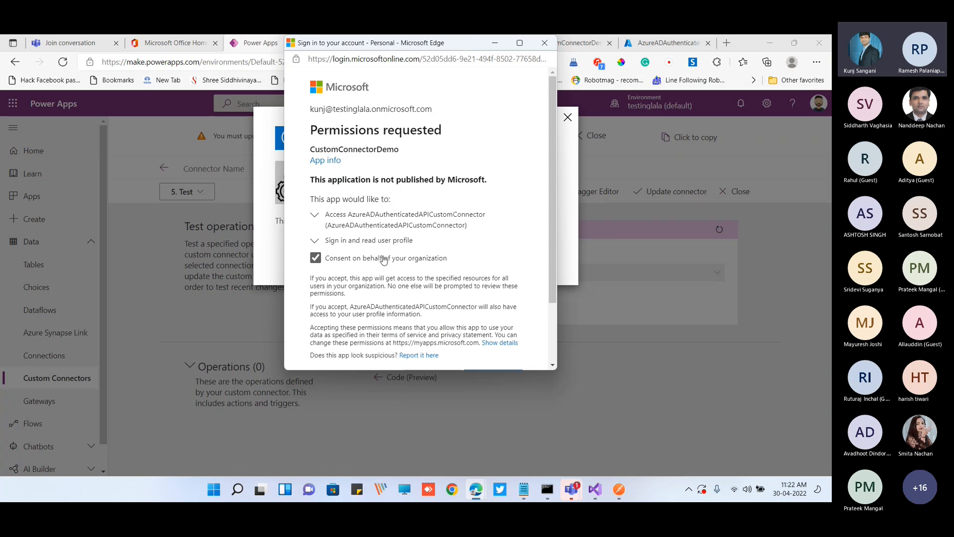
{"action": "scroll", "coordinate": [472, 269], "scroll_direction": "down", "scroll_amount": 2}
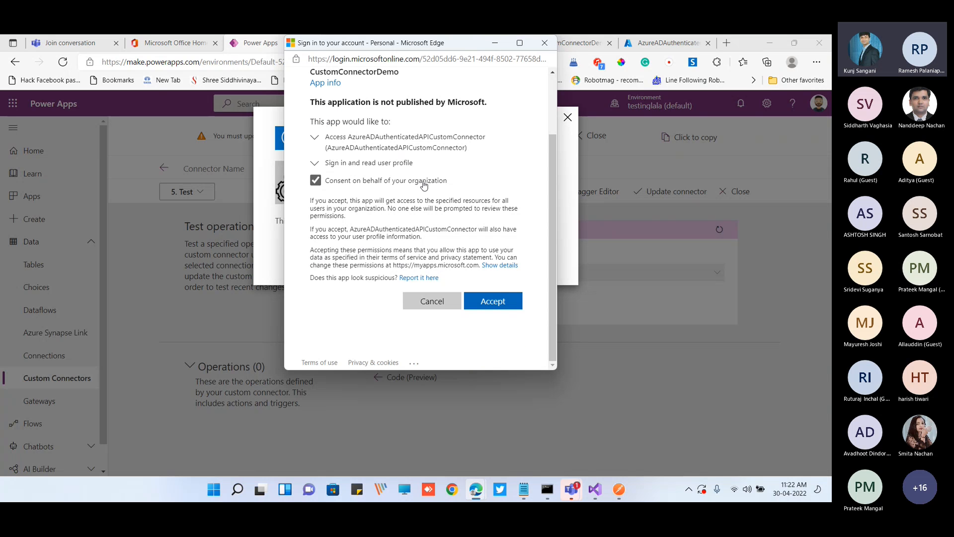
{"action": "scroll", "coordinate": [447, 198], "scroll_direction": "up", "scroll_amount": 1}
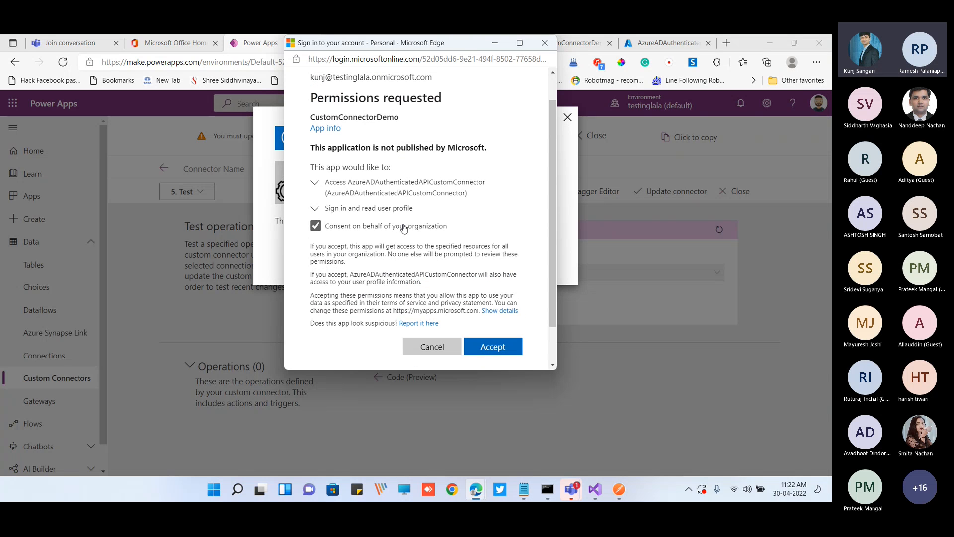
{"action": "left_click", "coordinate": [404, 228]}
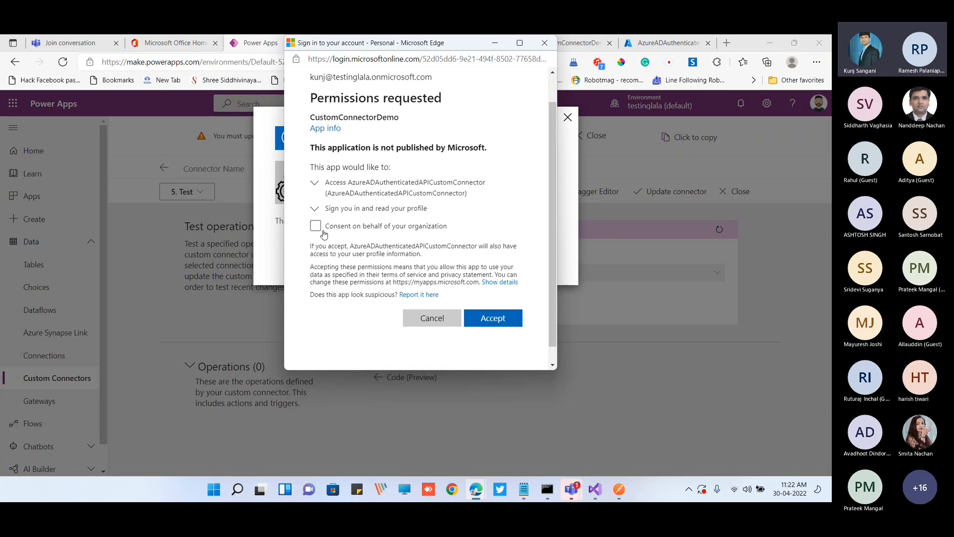
{"action": "left_click", "coordinate": [409, 230]}
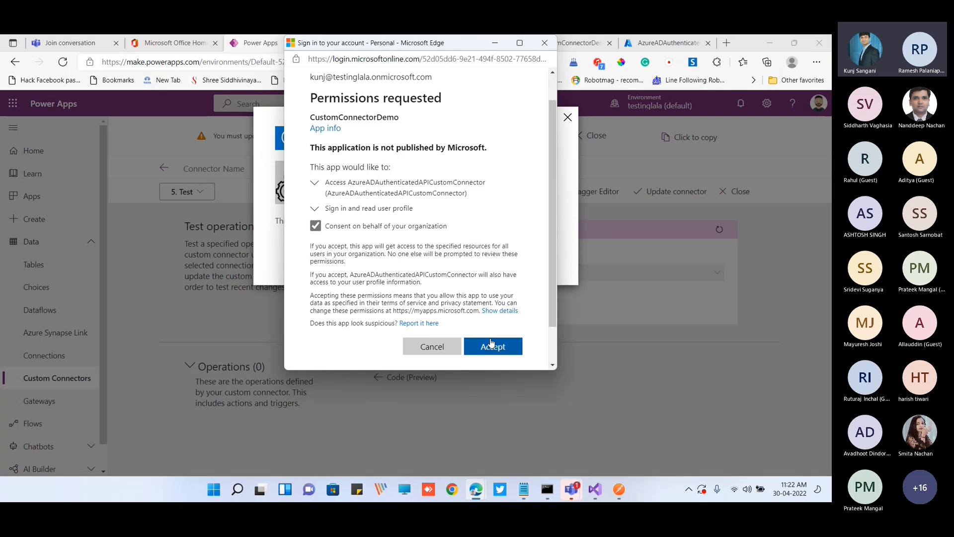
{"action": "left_click", "coordinate": [494, 348]}
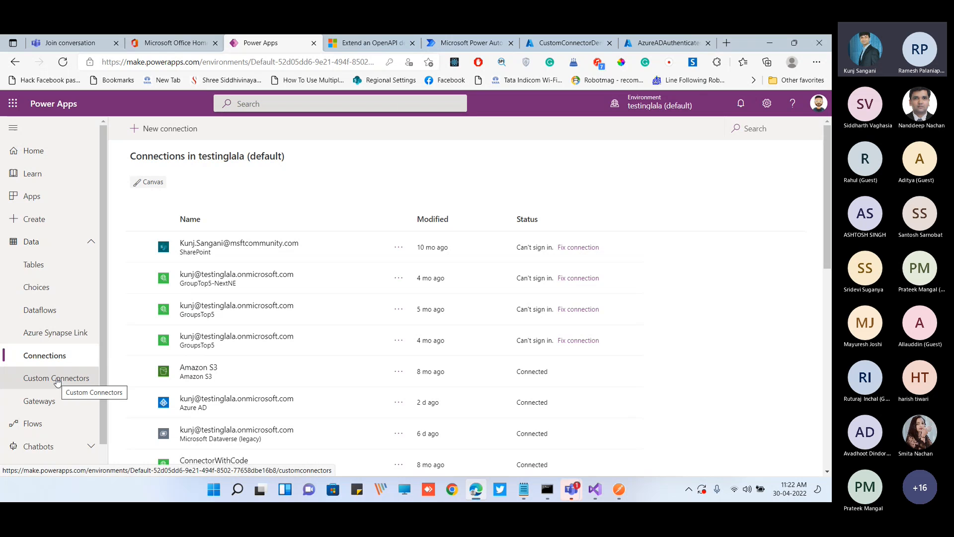
Reopen the DemoCustomConnectorFromBlank connector for editing, check its test stage and go to its definition stage
{"action": "left_click", "coordinate": [57, 380]}
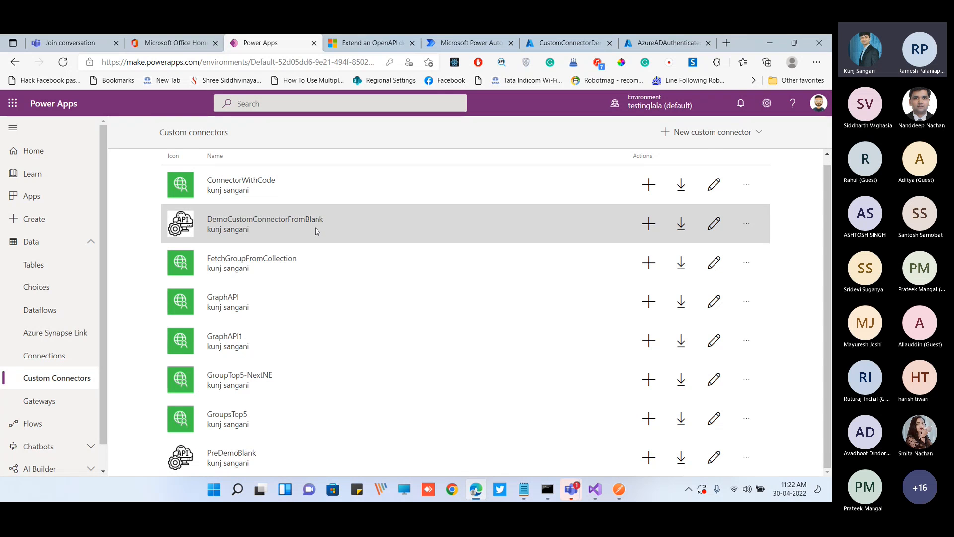
{"action": "left_click", "coordinate": [315, 229]}
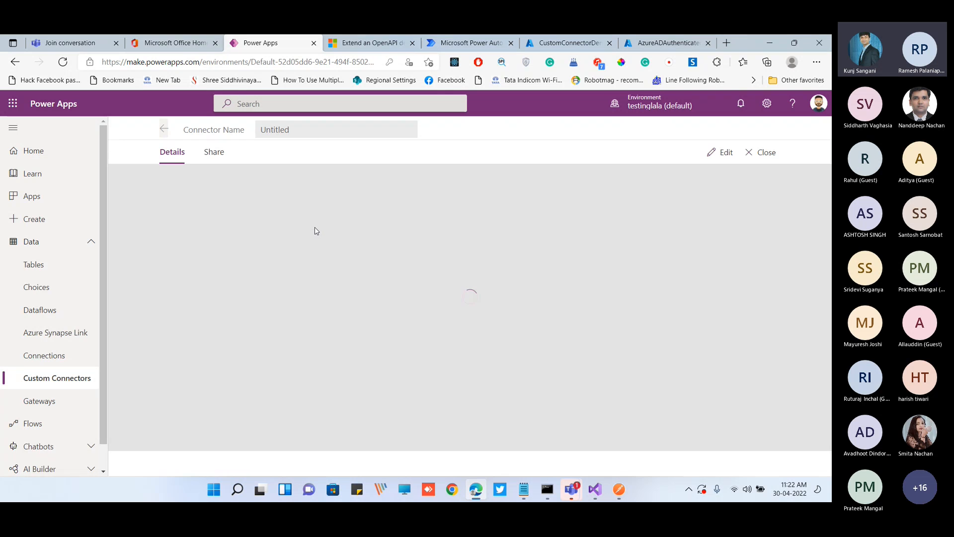
{"action": "left_click", "coordinate": [721, 152]}
{"action": "left_click", "coordinate": [219, 158]}
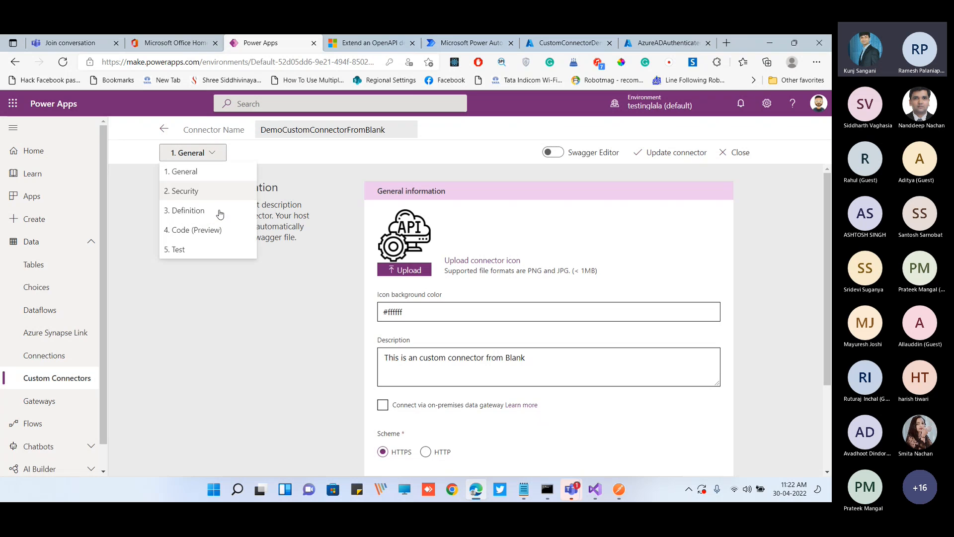
{"action": "left_click", "coordinate": [213, 251]}
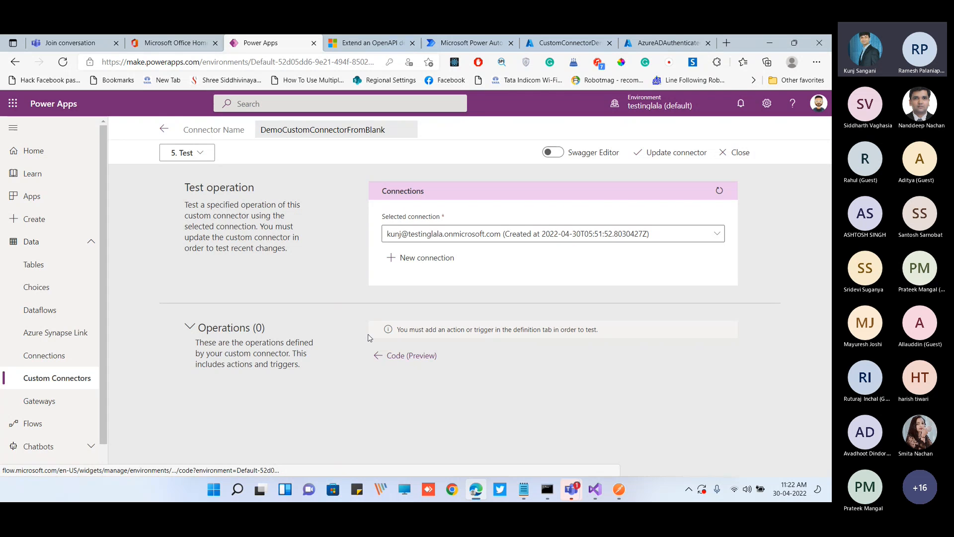
{"action": "left_click", "coordinate": [197, 154]}
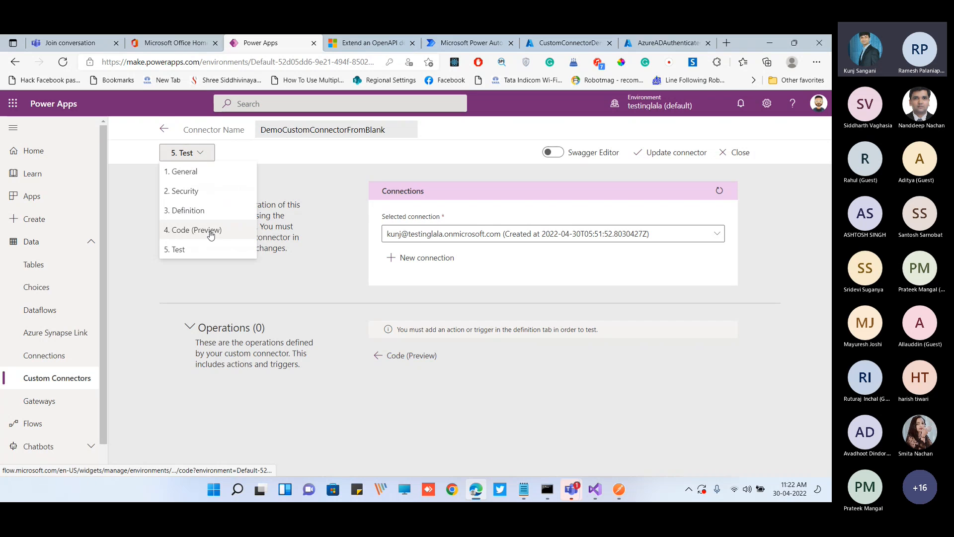
{"action": "left_click", "coordinate": [211, 216]}
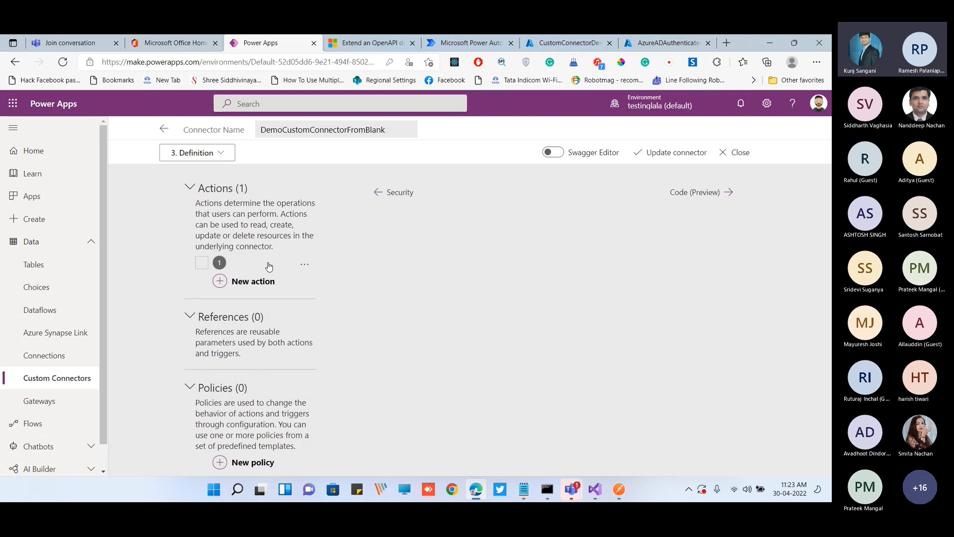
Set the unnamed action's summary and operation ID to GetValuesInformation, its description to "Test Demo" and its visibility to important
{"action": "left_click", "coordinate": [269, 267]}
{"action": "left_click", "coordinate": [422, 236]}
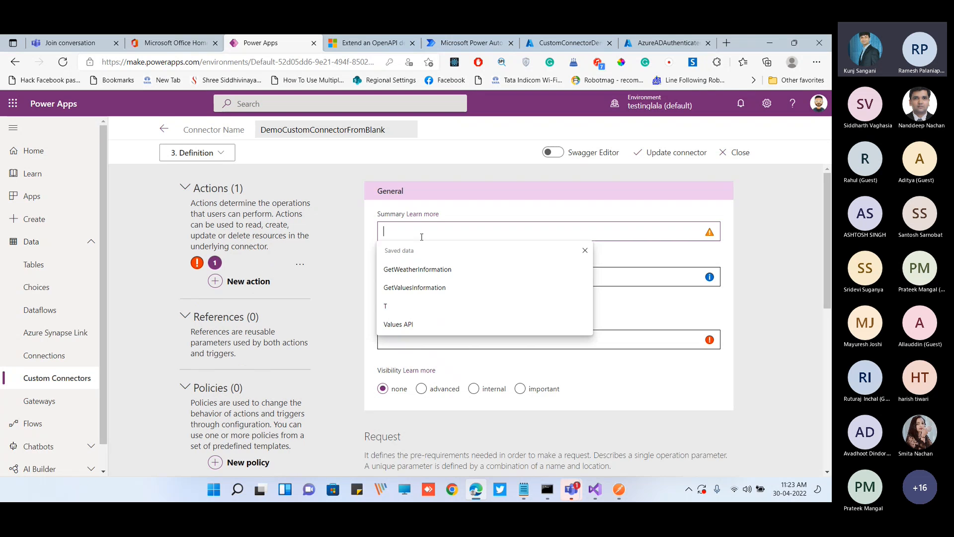
{"action": "left_click", "coordinate": [431, 287]}
{"action": "key", "text": "ctrl+a"}
{"action": "left_click", "coordinate": [429, 278]}
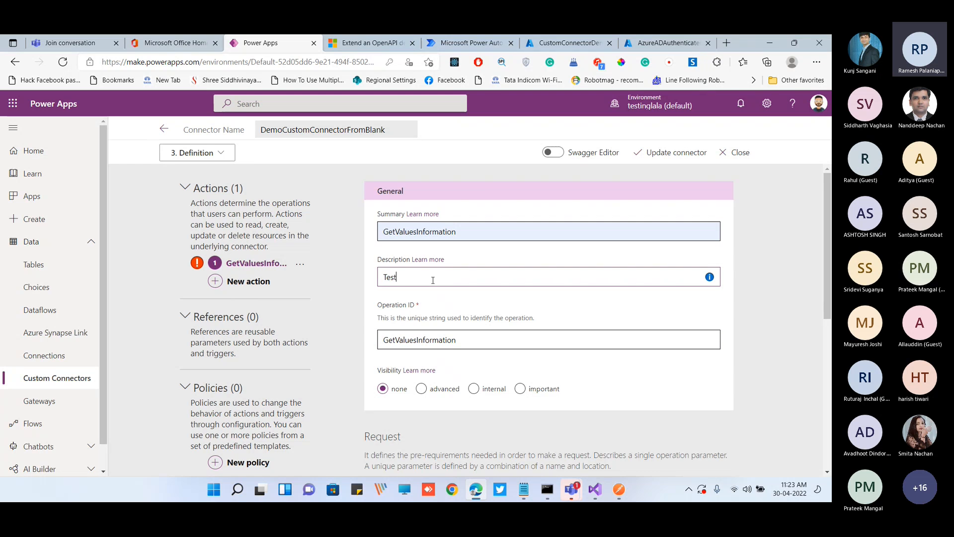
{"action": "type", "text": "Test d"}
{"action": "key", "text": "BackSpace"}
{"action": "type", "text": "Demo"}
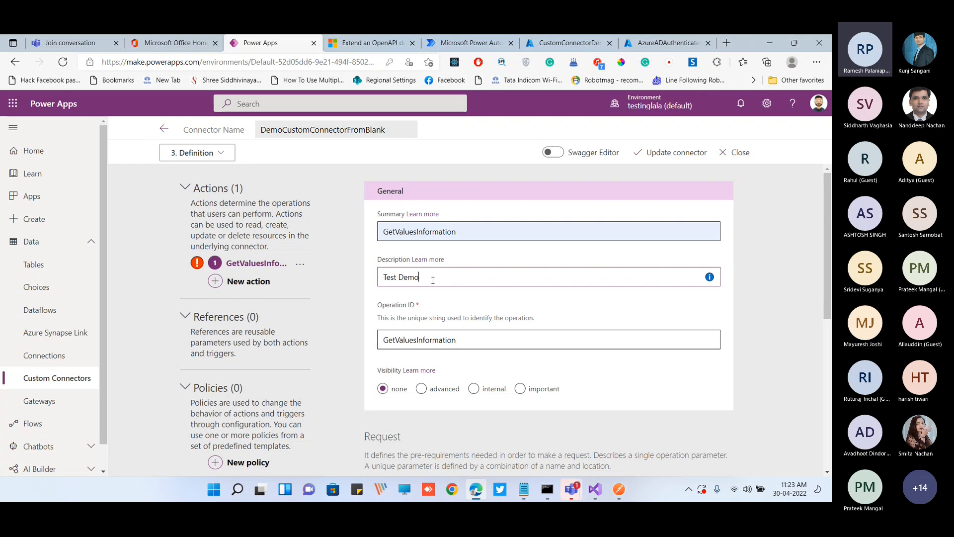
{"action": "scroll", "coordinate": [448, 296], "scroll_direction": "down", "scroll_amount": 2}
{"action": "left_click", "coordinate": [520, 296]}
{"action": "scroll", "coordinate": [497, 293], "scroll_direction": "down", "scroll_amount": 3}
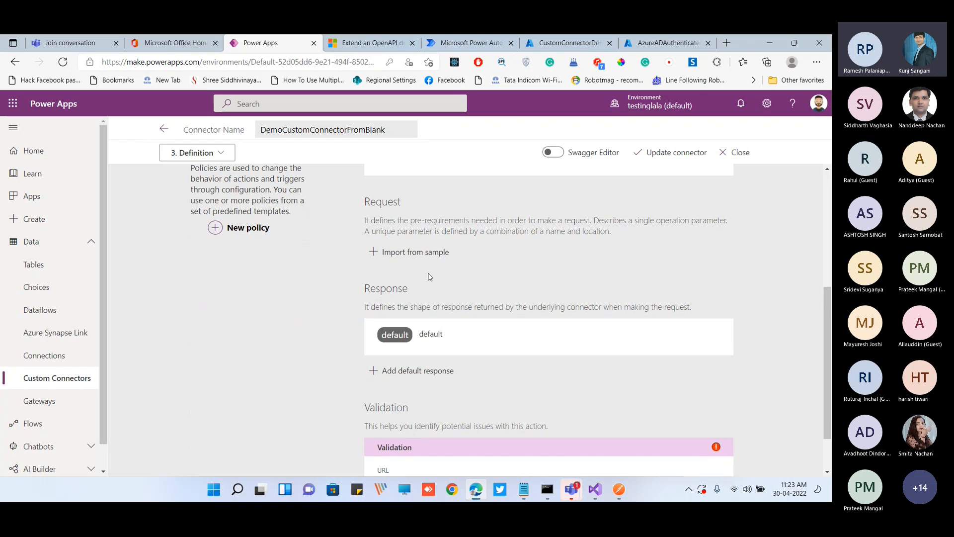
{"action": "left_click", "coordinate": [425, 253]}
{"action": "left_click", "coordinate": [601, 193]}
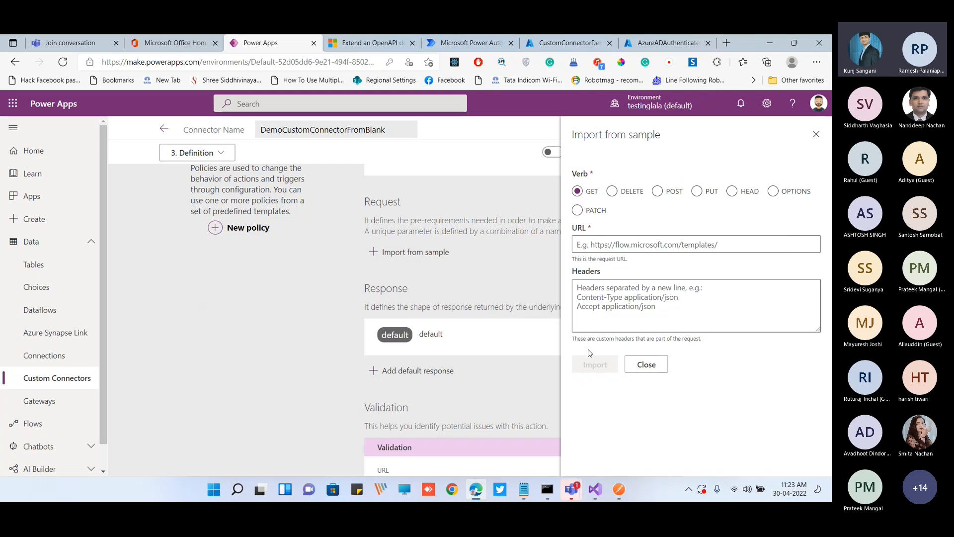
{"action": "left_click", "coordinate": [619, 489]}
{"action": "triple_click", "coordinate": [431, 149]}
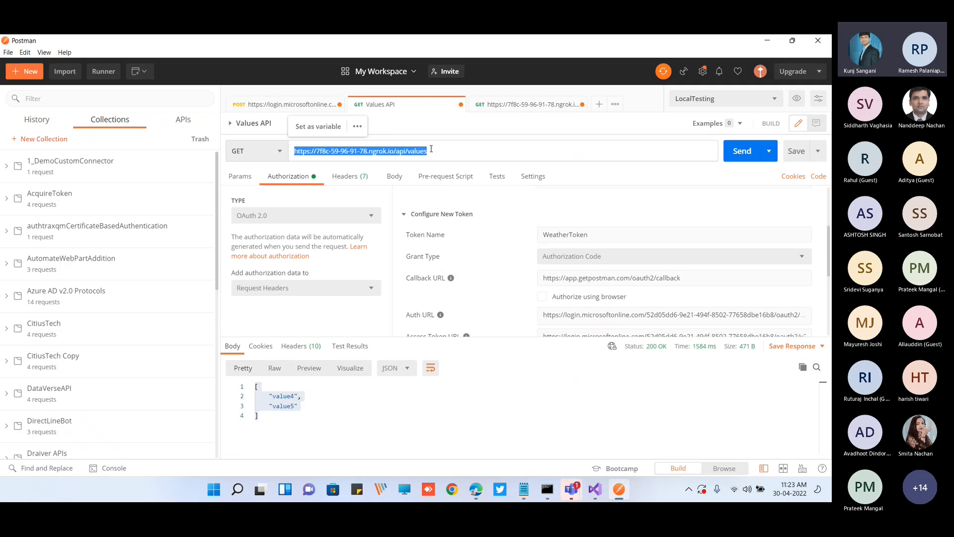
{"action": "key", "text": "ctrl+c"}
{"action": "key", "text": "alt+Tab"}
{"action": "left_click", "coordinate": [607, 243]}
{"action": "key", "text": "ctrl+v"}
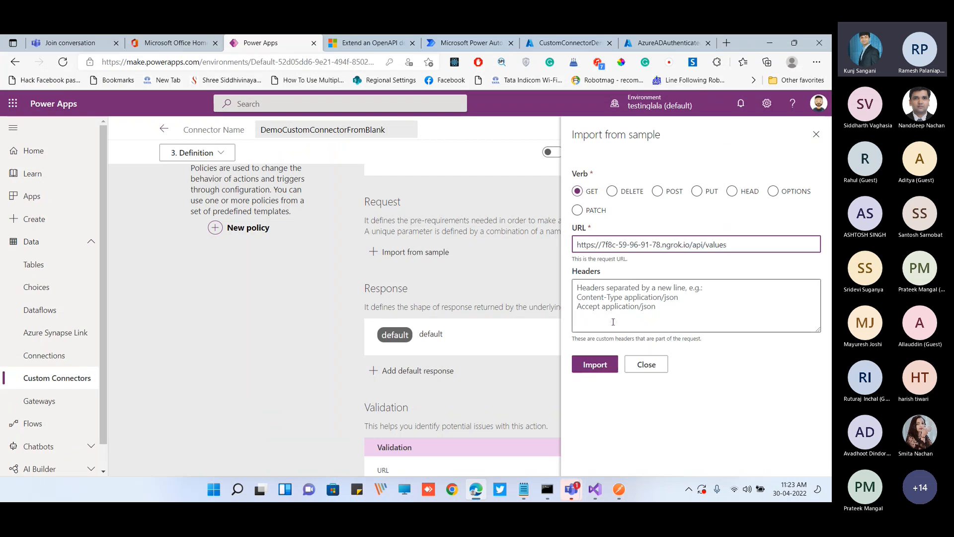
{"action": "left_click", "coordinate": [606, 365]}
Import the action's default response from the JSON body copied from Postman, and update the custom connector
{"action": "scroll", "coordinate": [548, 327], "scroll_direction": "down", "scroll_amount": 5}
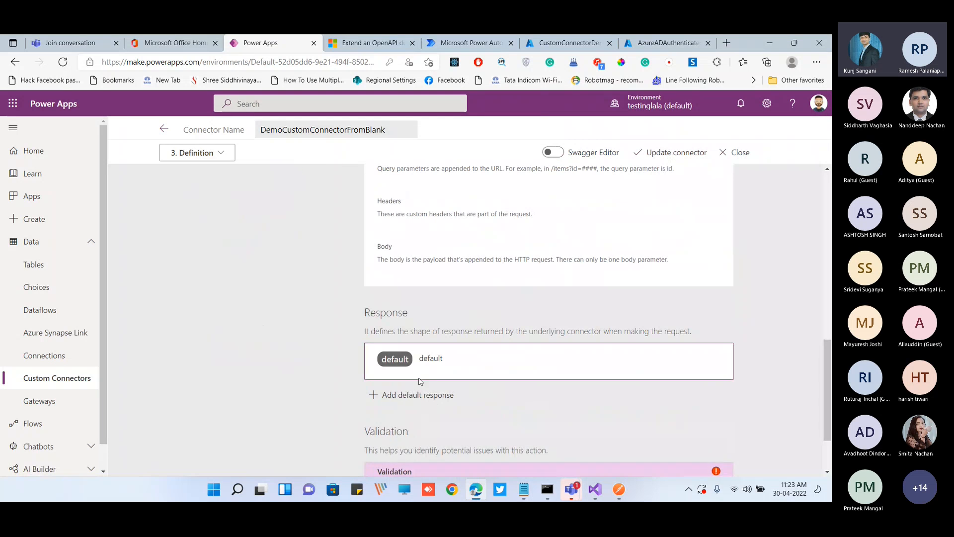
{"action": "left_click", "coordinate": [419, 394]}
{"action": "left_click", "coordinate": [619, 489]}
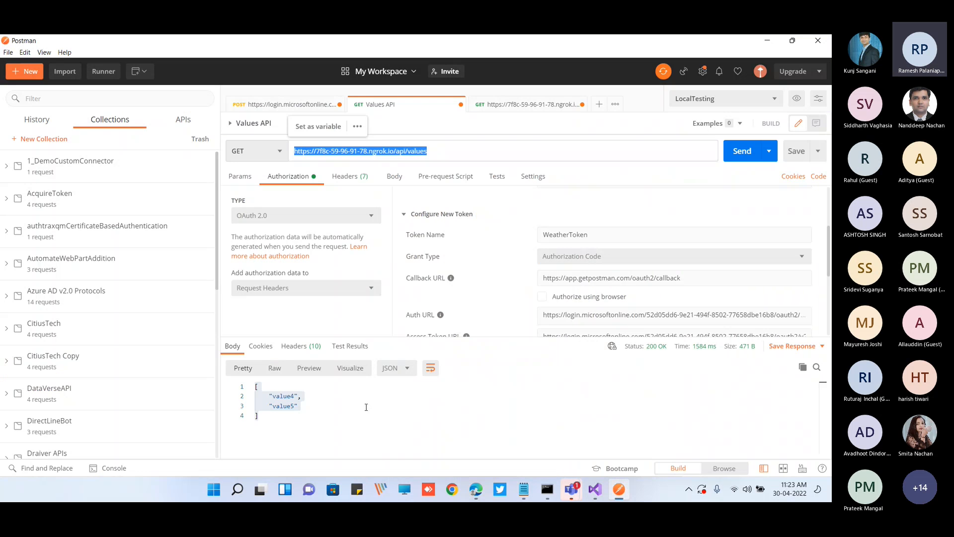
{"action": "left_click", "coordinate": [366, 407]}
{"action": "key", "text": "ctrl+a"}
{"action": "key", "text": "ctrl+c"}
{"action": "key", "text": "alt+Tab"}
{"action": "key", "text": "ctrl+v"}
{"action": "left_click", "coordinate": [611, 395]}
{"action": "left_click", "coordinate": [661, 152]}
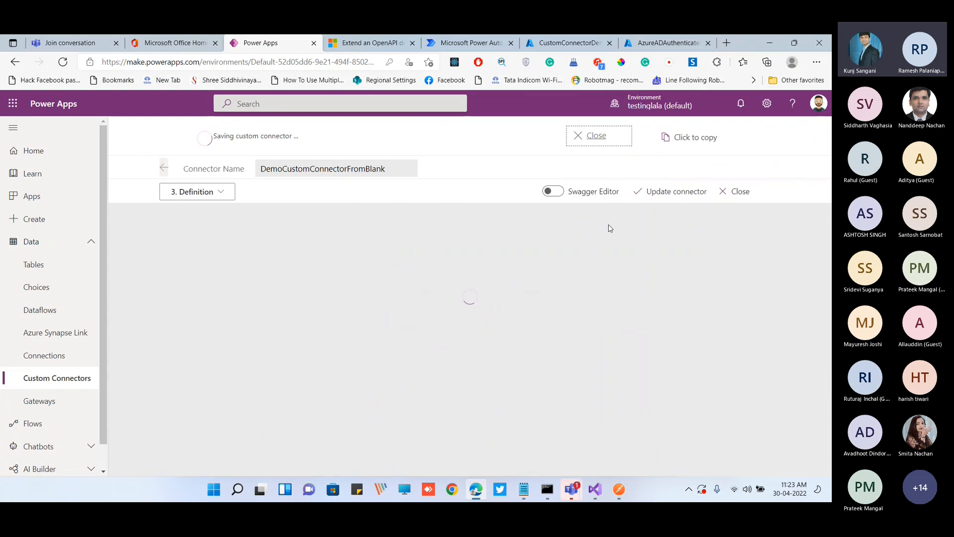
Test the GetValuesInformation operation with the selected connection and review the response's status and body
{"action": "left_click", "coordinate": [224, 198]}
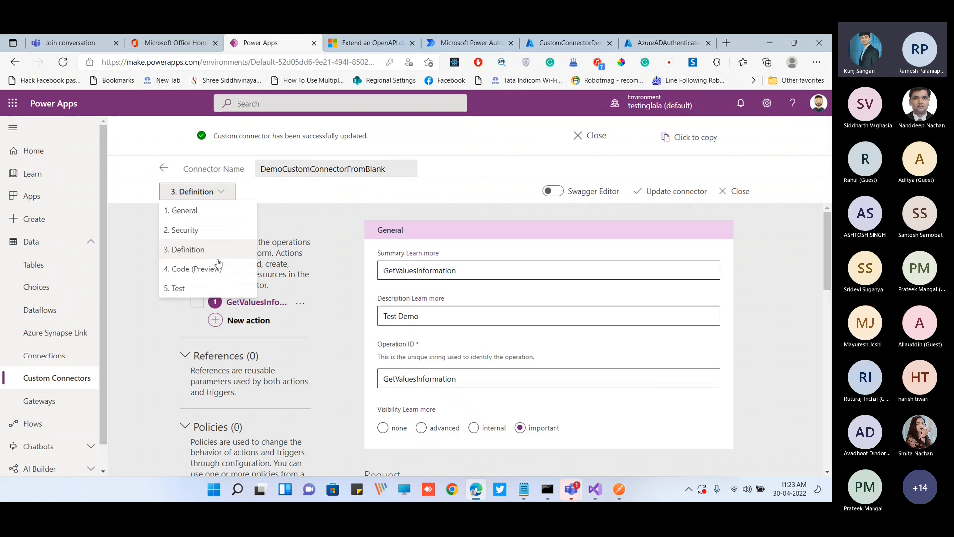
{"action": "left_click", "coordinate": [213, 288]}
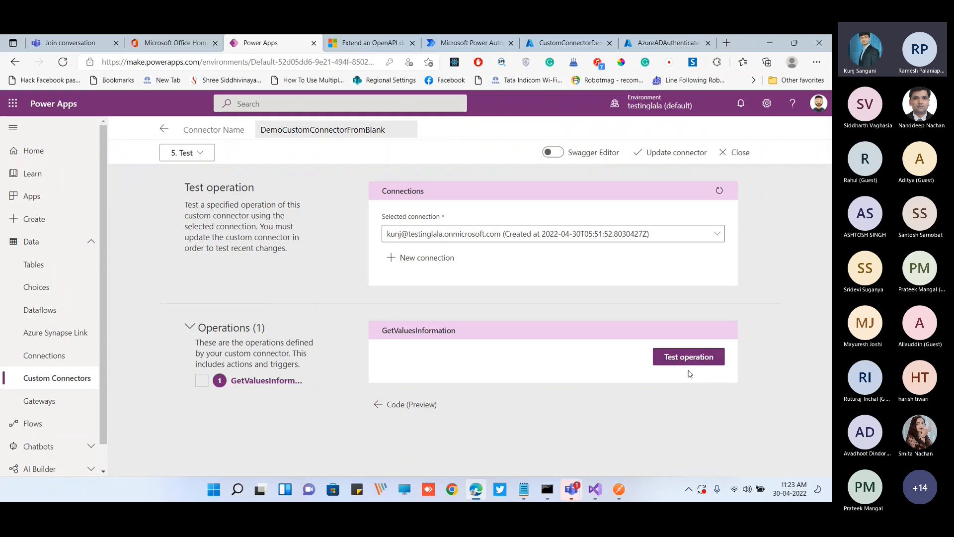
{"action": "left_click", "coordinate": [688, 360]}
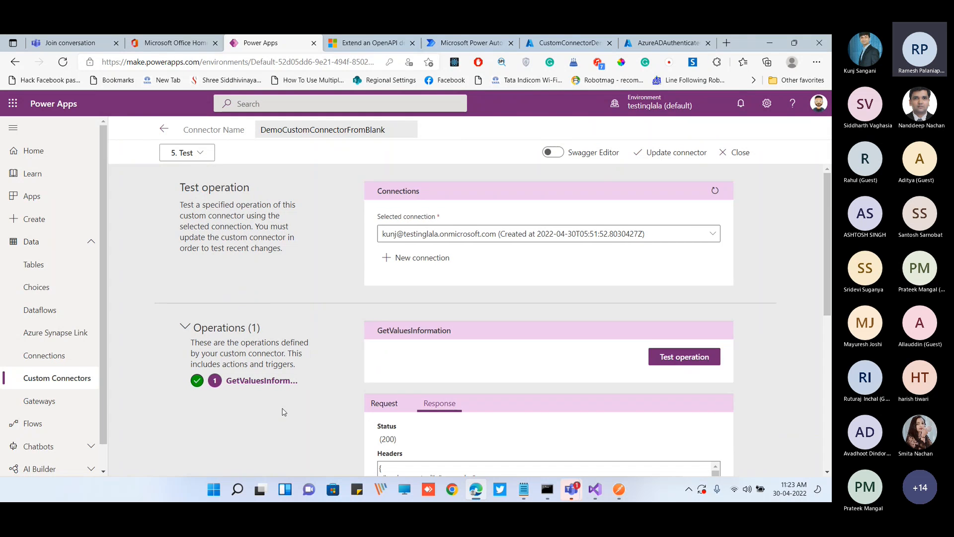
{"action": "scroll", "coordinate": [284, 411], "scroll_direction": "down", "scroll_amount": 3}
{"action": "scroll", "coordinate": [351, 315], "scroll_direction": "down", "scroll_amount": 1}
{"action": "triple_click", "coordinate": [390, 252]}
{"action": "left_click_drag", "start_coordinate": [392, 391], "coordinate": [378, 354]}
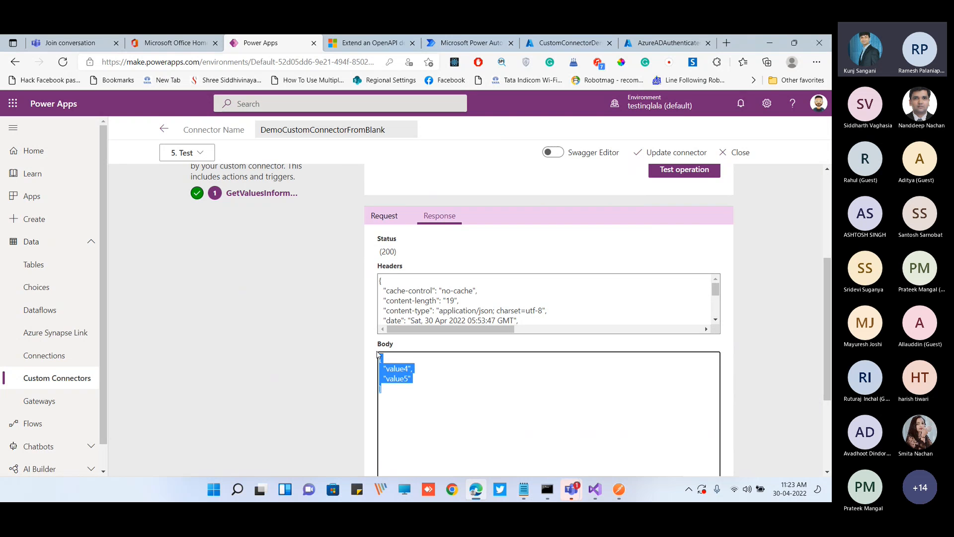
{"action": "left_click", "coordinate": [316, 336]}
{"action": "scroll", "coordinate": [317, 336], "scroll_direction": "up", "scroll_amount": 1}
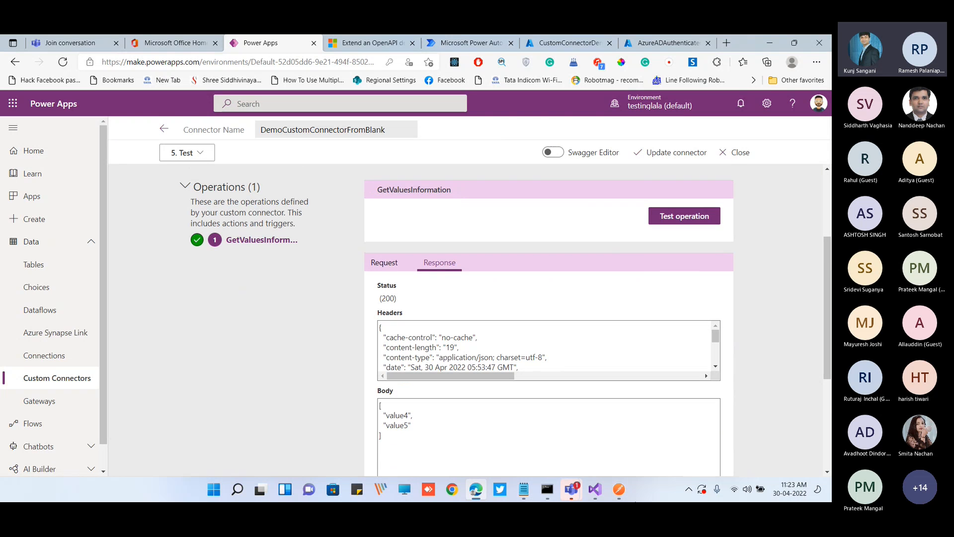
In Visual Studio, add "value6" after "value5" in the array returned by Get() in ValuesController.cs and save the file
{"action": "left_click", "coordinate": [594, 489]}
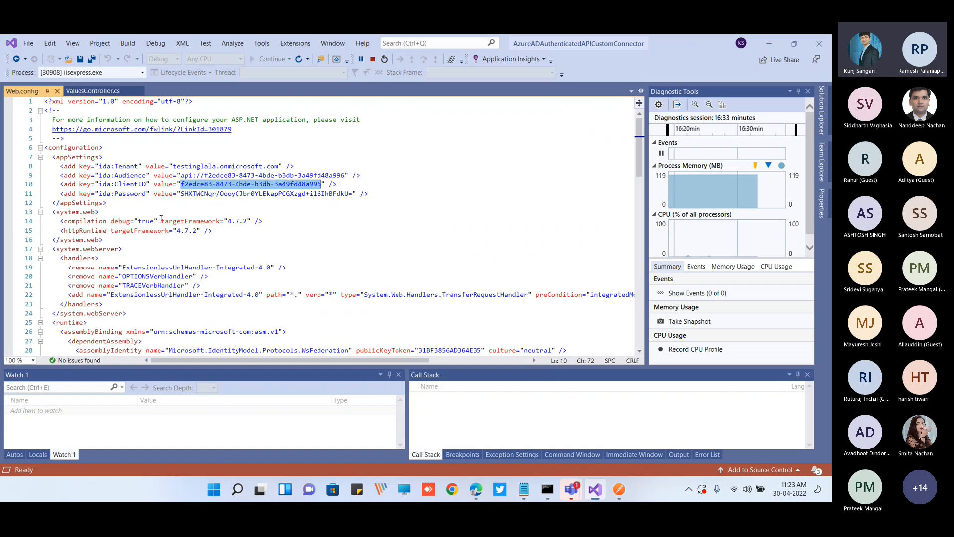
{"action": "left_click", "coordinate": [93, 91]}
{"action": "left_click", "coordinate": [211, 212]}
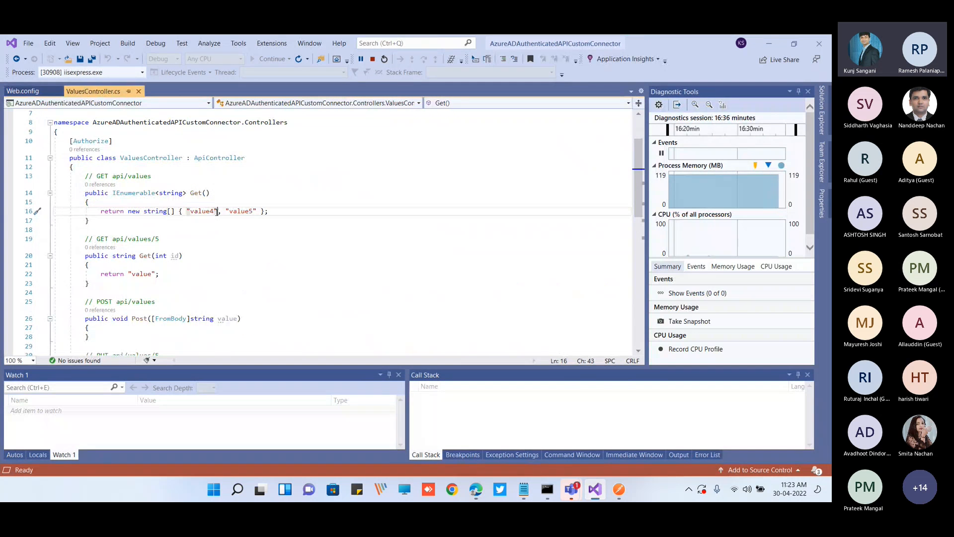
{"action": "key", "text": "Right"}
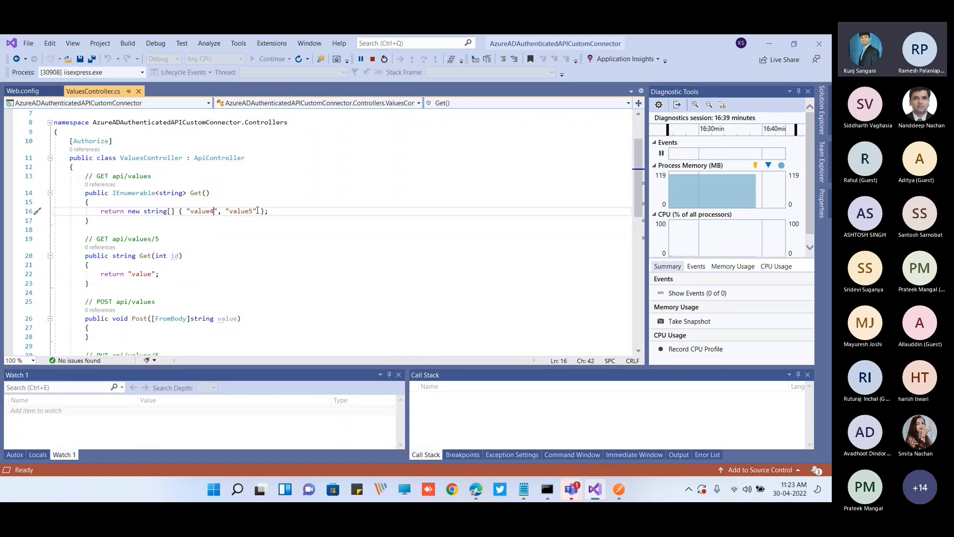
{"action": "left_click", "coordinate": [258, 211]}
{"action": "type", "text": ", \"value5"}
{"action": "key", "text": "BackSpace"}
{"action": "type", "text": "6"}
{"action": "key", "text": "ctrl+s"}
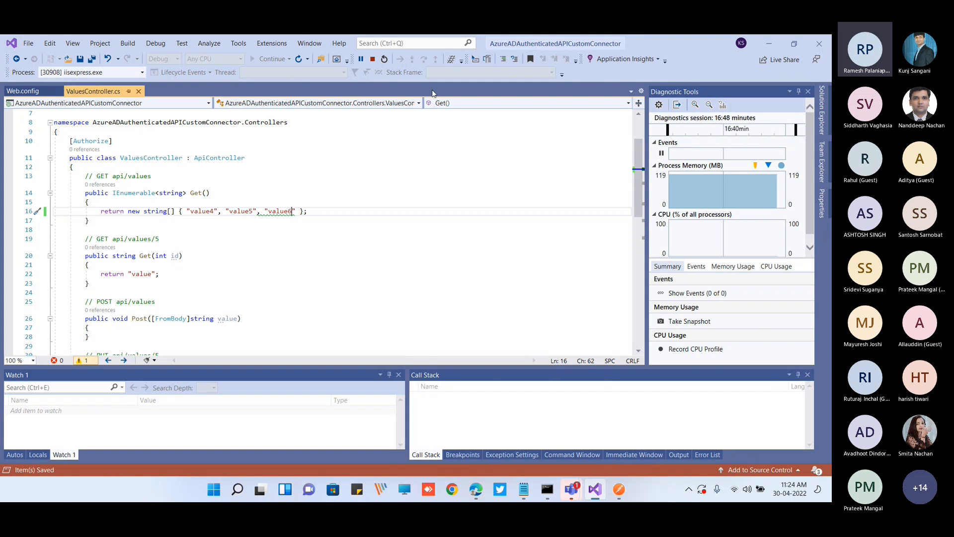
Restart the Web API's debugging session in Visual Studio, and restore the browser window to a smaller size
{"action": "double_click", "coordinate": [675, 47]}
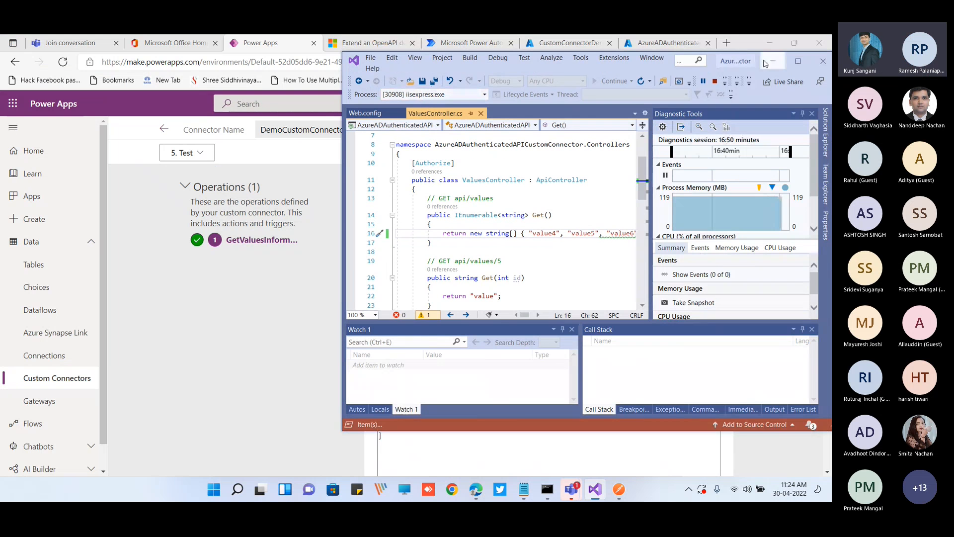
{"action": "left_click", "coordinate": [715, 81]}
{"action": "left_click", "coordinate": [612, 84]}
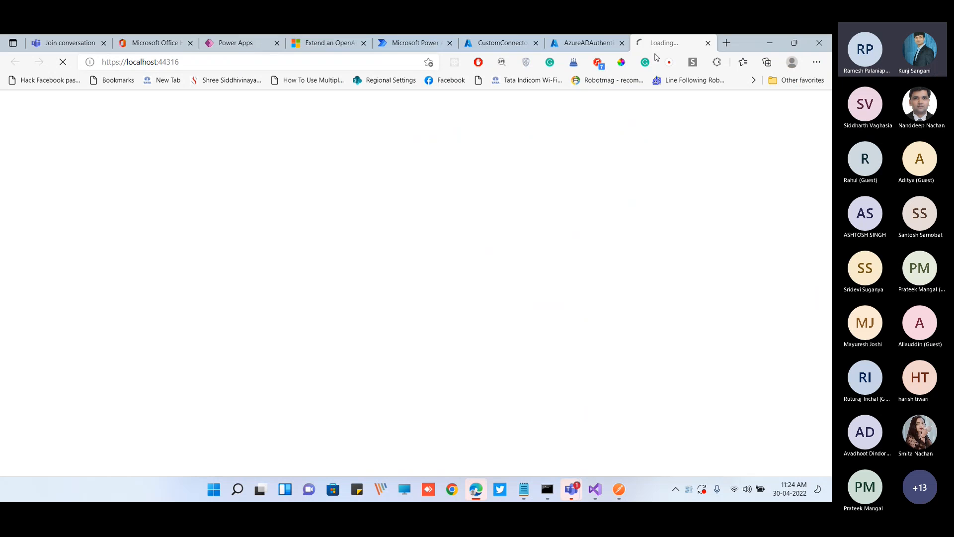
{"action": "middle_click", "coordinate": [660, 44]}
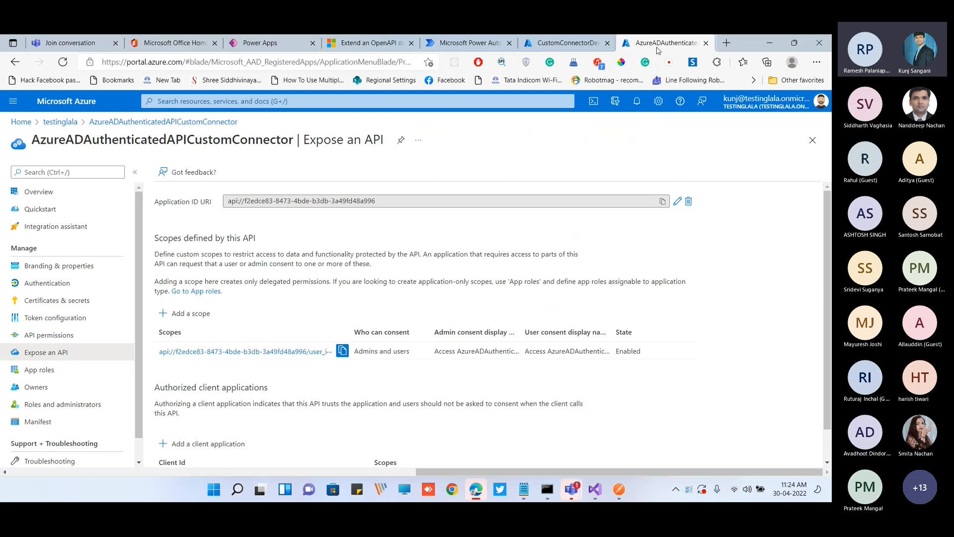
{"action": "double_click", "coordinate": [751, 45]}
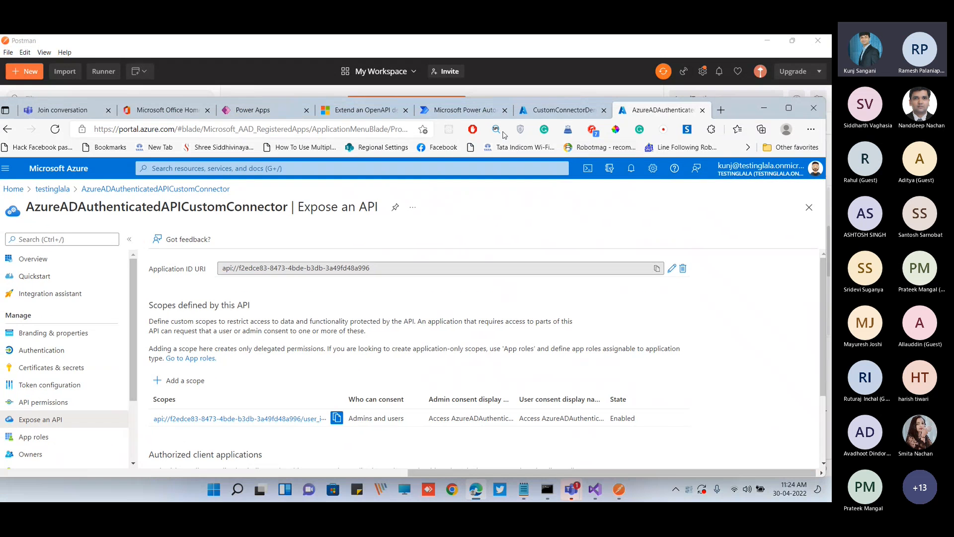
Rerun the GetValuesInformation operation test for DemoCustomConnectorFromBlank in Power Apps and review the returned response
{"action": "left_click", "coordinate": [271, 111]}
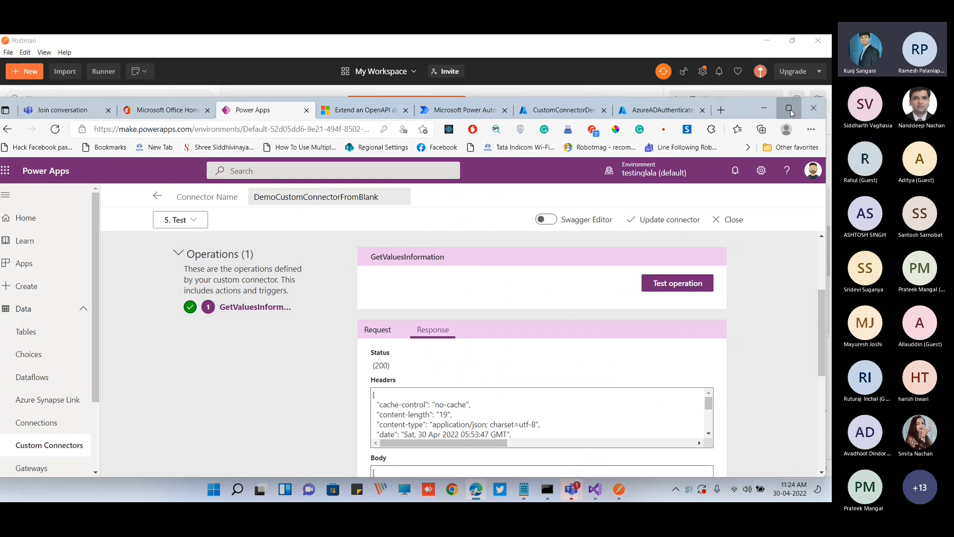
{"action": "left_click", "coordinate": [789, 107]}
{"action": "scroll", "coordinate": [782, 323], "scroll_direction": "down", "scroll_amount": 1}
{"action": "scroll", "coordinate": [782, 323], "scroll_direction": "up", "scroll_amount": 3}
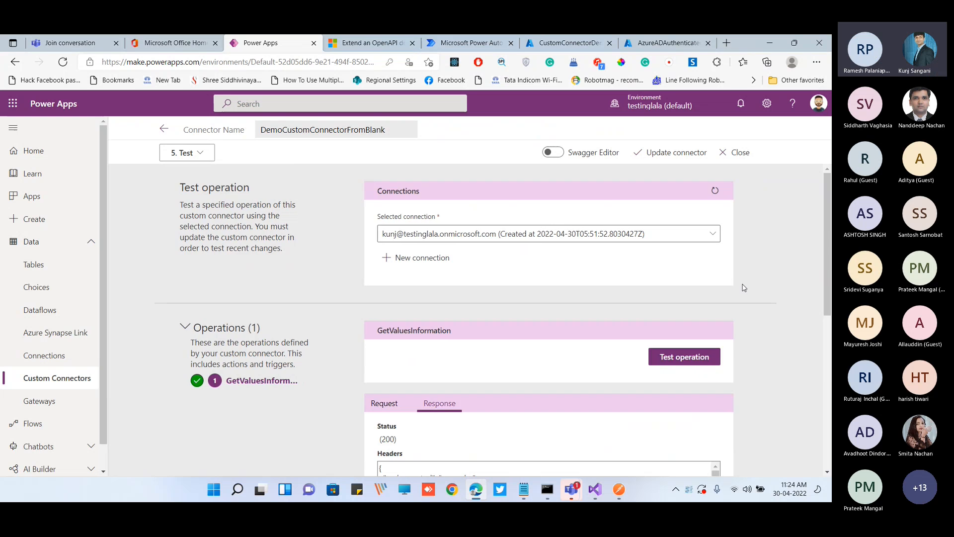
{"action": "scroll", "coordinate": [745, 288], "scroll_direction": "down", "scroll_amount": 5}
{"action": "left_click_drag", "start_coordinate": [398, 354], "coordinate": [371, 316]}
{"action": "scroll", "coordinate": [348, 321], "scroll_direction": "up", "scroll_amount": 4}
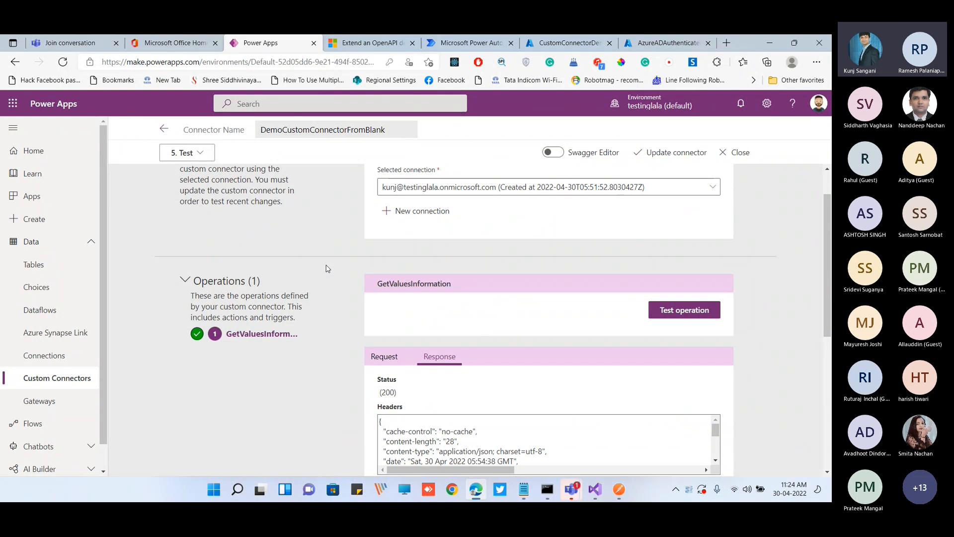
Examine the test response's status, headers and body for the values returned by the changed API code
{"action": "mouse_move", "coordinate": [590, 496]}
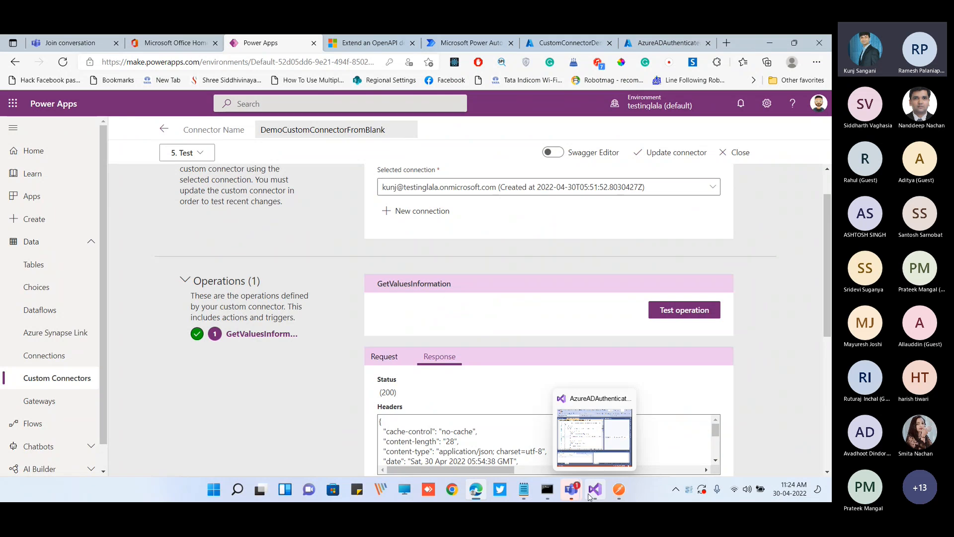
{"action": "scroll", "coordinate": [331, 323], "scroll_direction": "up", "scroll_amount": 1}
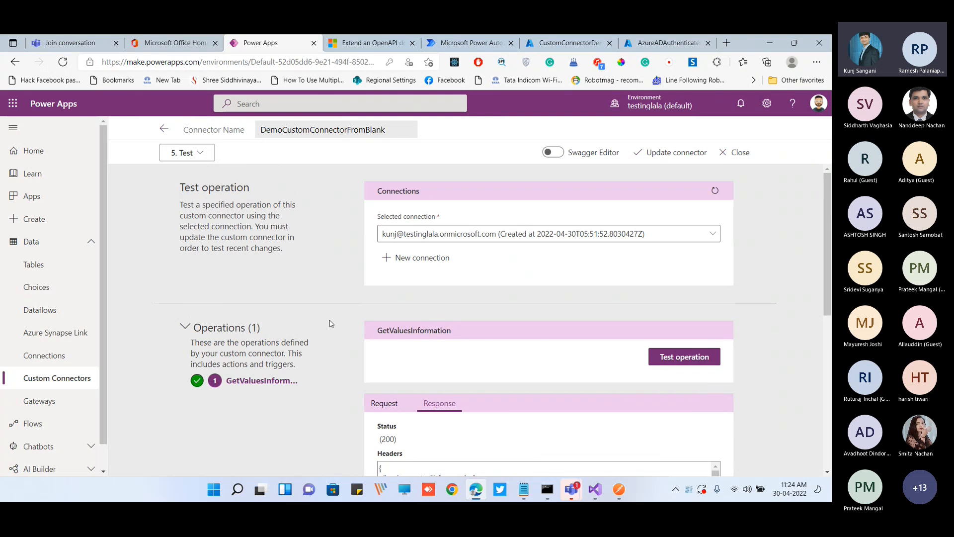
{"action": "scroll", "coordinate": [336, 322], "scroll_direction": "down", "scroll_amount": 4}
{"action": "left_click", "coordinate": [390, 403]}
{"action": "left_click_drag", "start_coordinate": [390, 403], "coordinate": [370, 358]}
{"action": "left_click", "coordinate": [325, 328]}
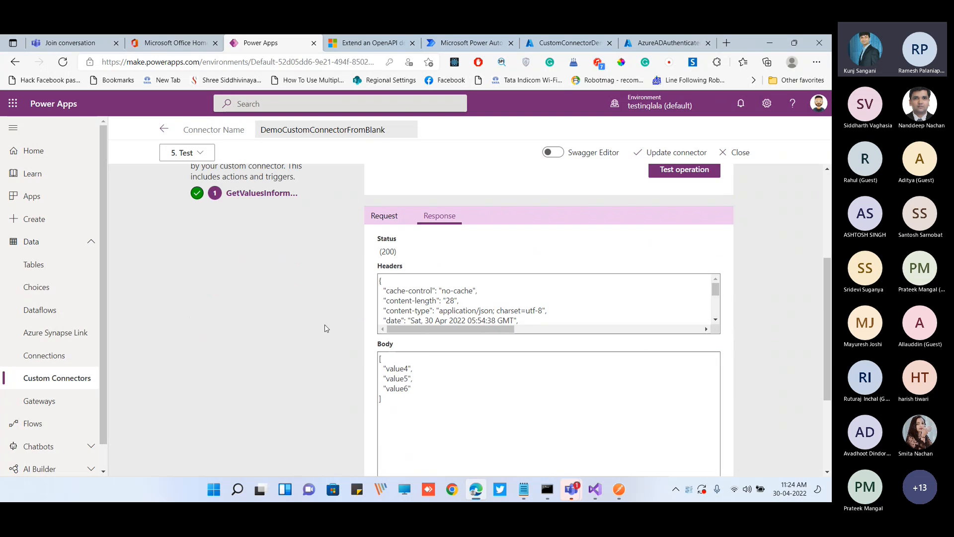
{"action": "scroll", "coordinate": [331, 330], "scroll_direction": "up", "scroll_amount": 2}
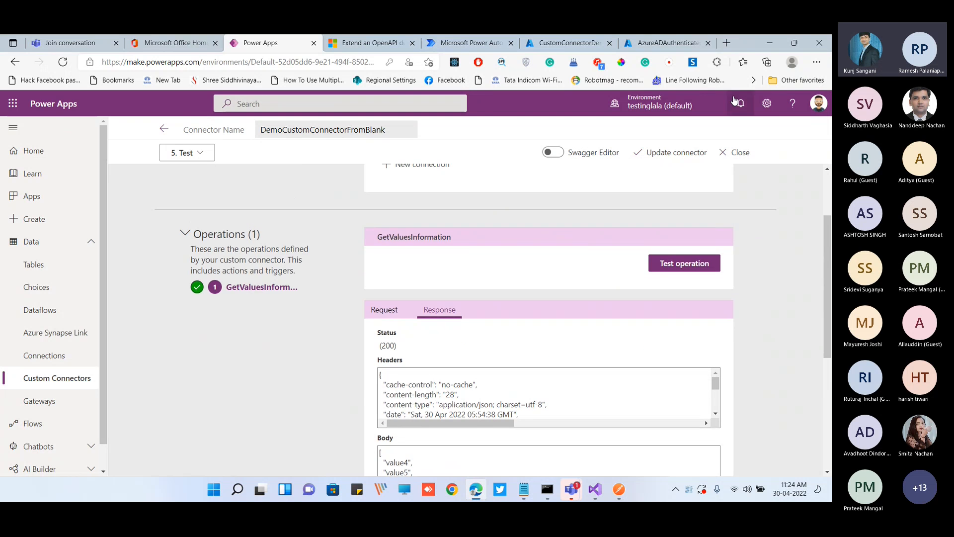
{"action": "left_click_drag", "start_coordinate": [742, 50], "coordinate": [735, 116]}
{"action": "left_click", "coordinate": [787, 109]}
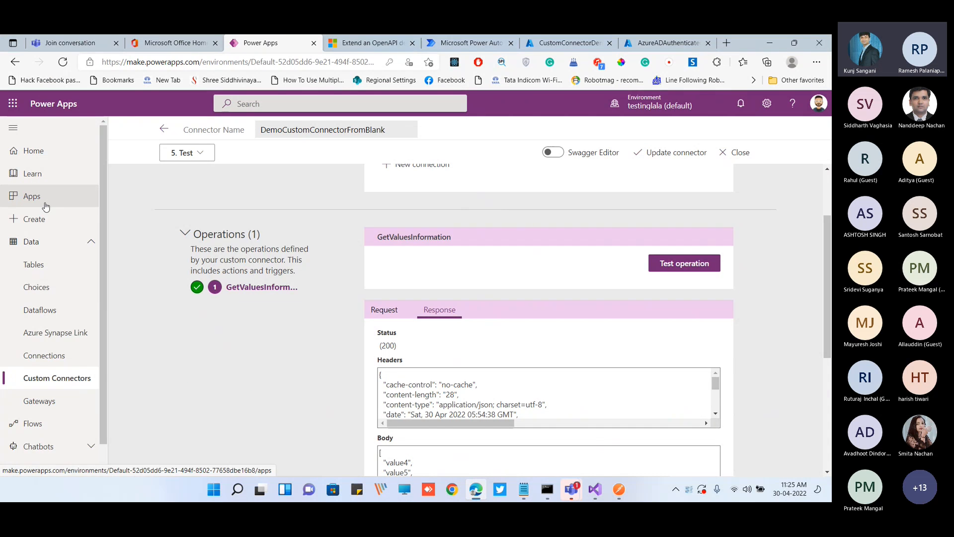
Create a blank canvas app named DemoCustomConnector in Tablet format
{"action": "left_click", "coordinate": [45, 202]}
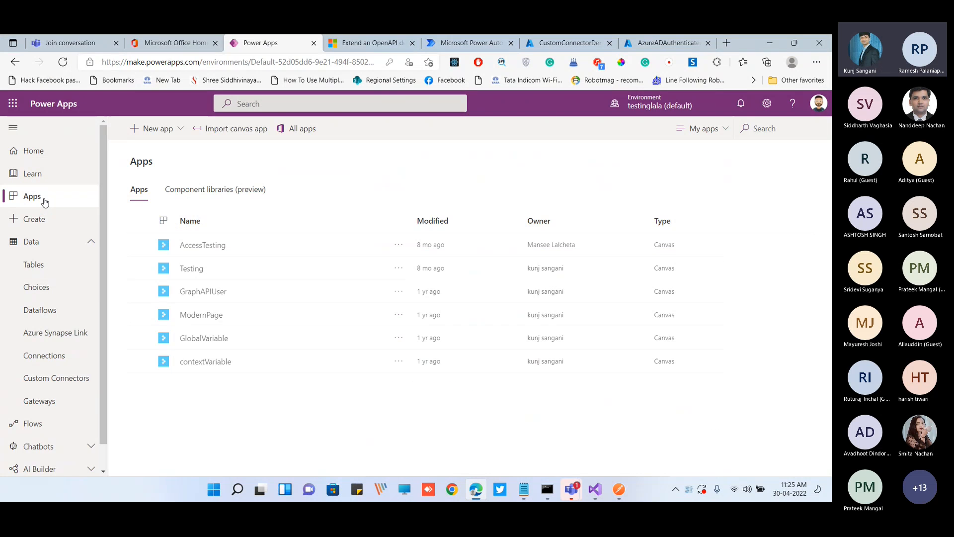
{"action": "left_click", "coordinate": [168, 130]}
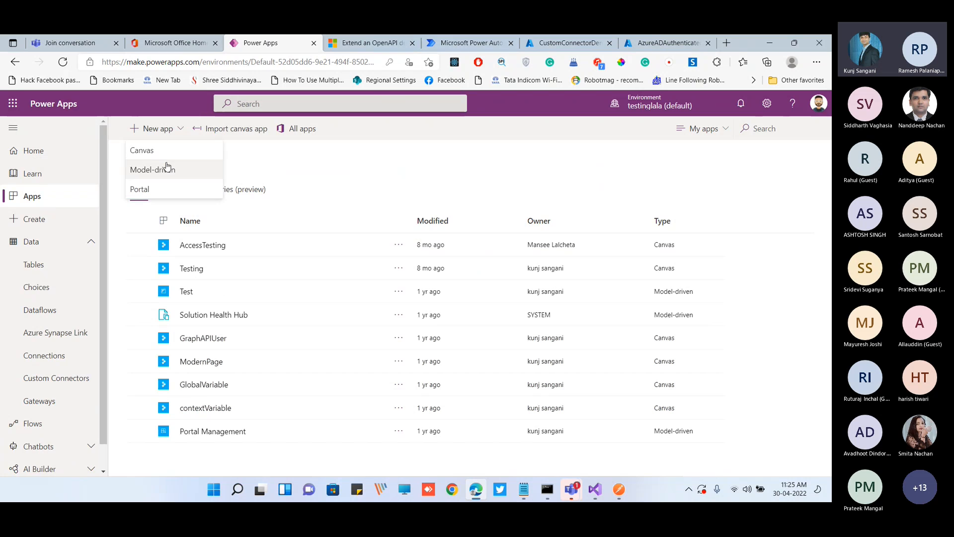
{"action": "left_click", "coordinate": [159, 153]}
{"action": "left_click", "coordinate": [474, 195]}
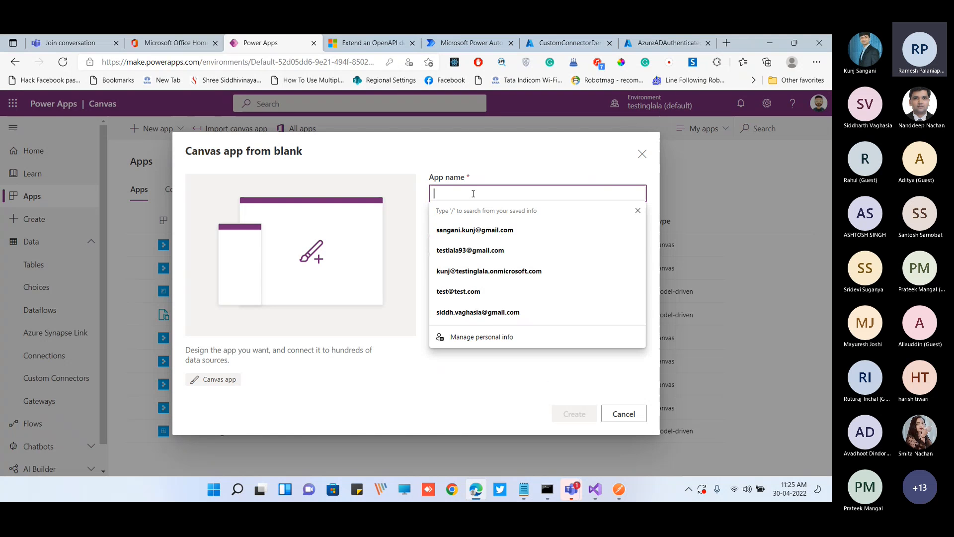
{"action": "left_click", "coordinate": [466, 170]}
{"action": "left_click", "coordinate": [456, 195]}
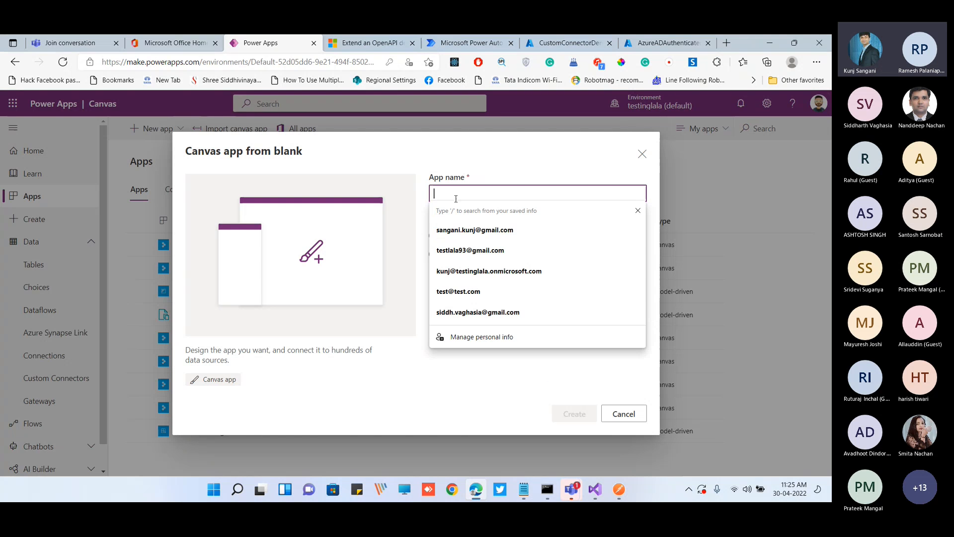
{"action": "type", "text": "Demo"}
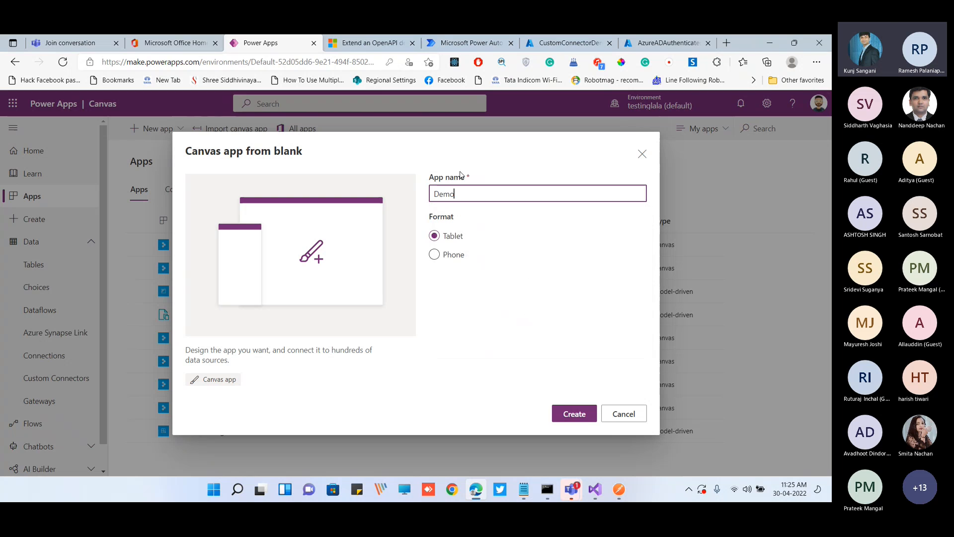
{"action": "type", "text": "CustomConnector"}
{"action": "left_click", "coordinate": [577, 414]}
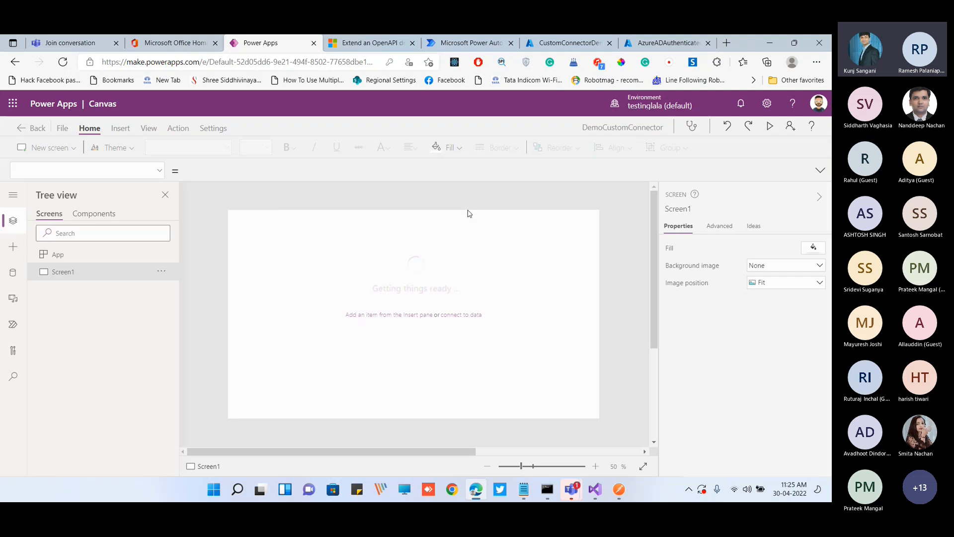
{"action": "left_click", "coordinate": [518, 368]}
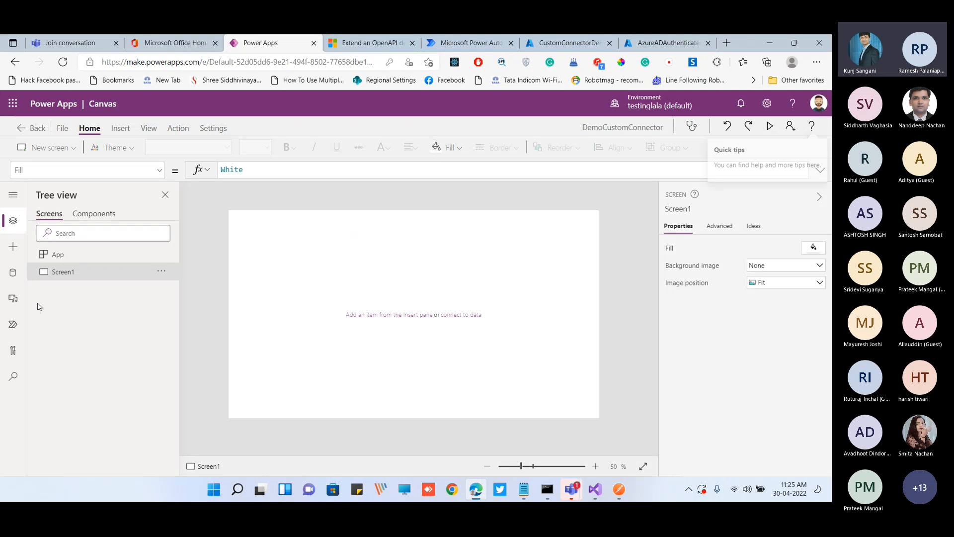
Add the DemoCustomConnectorFromBlank custom connector to the app's data, using its existing connection
{"action": "left_click", "coordinate": [14, 276]}
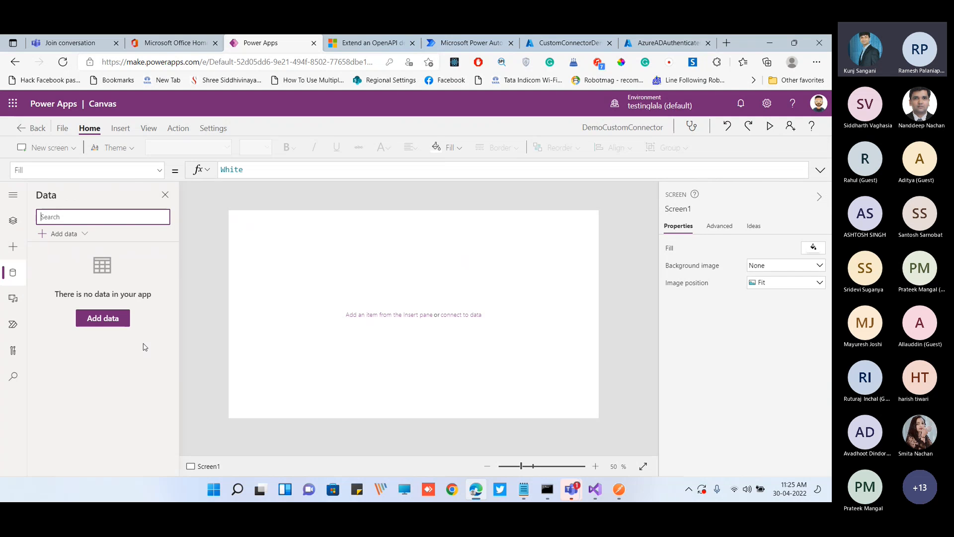
{"action": "left_click", "coordinate": [103, 318]}
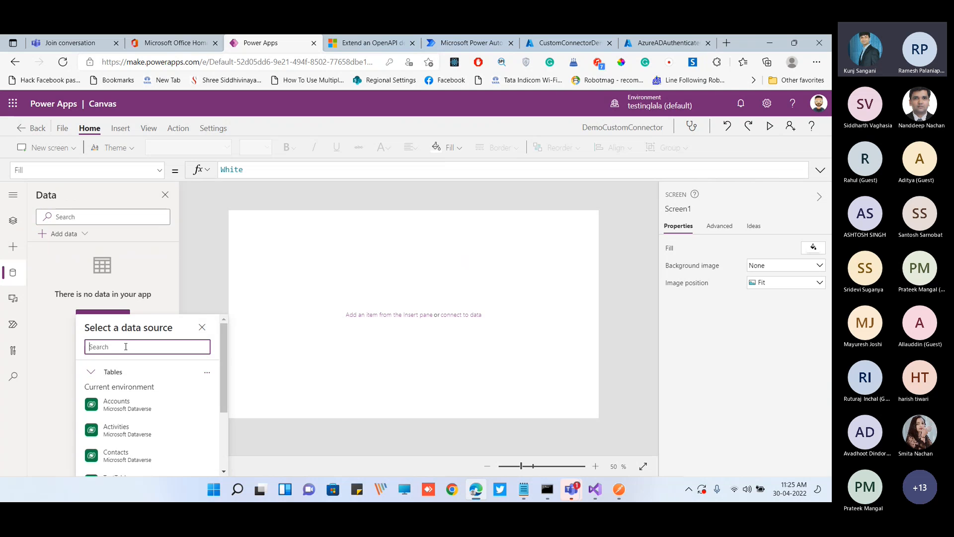
{"action": "type", "text": "Demo"}
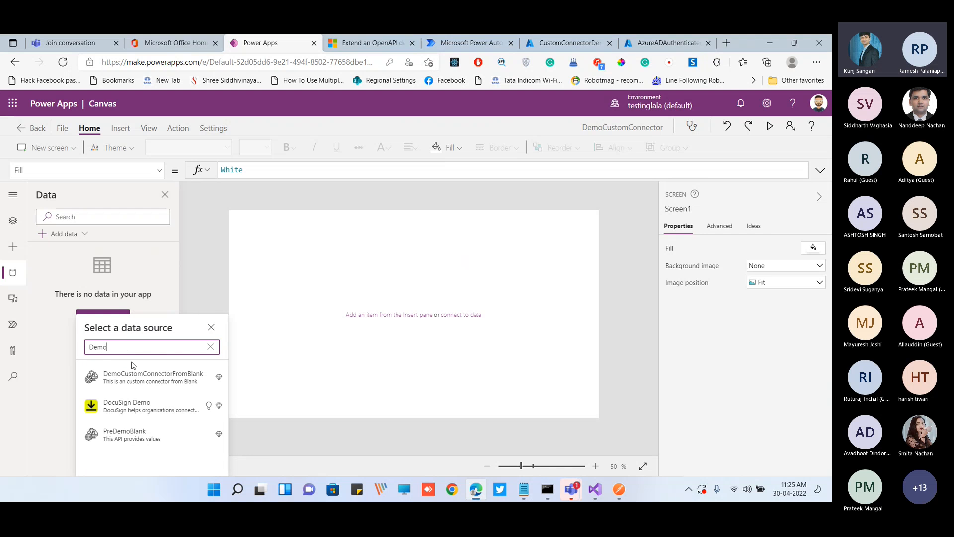
{"action": "mouse_move", "coordinate": [164, 384]}
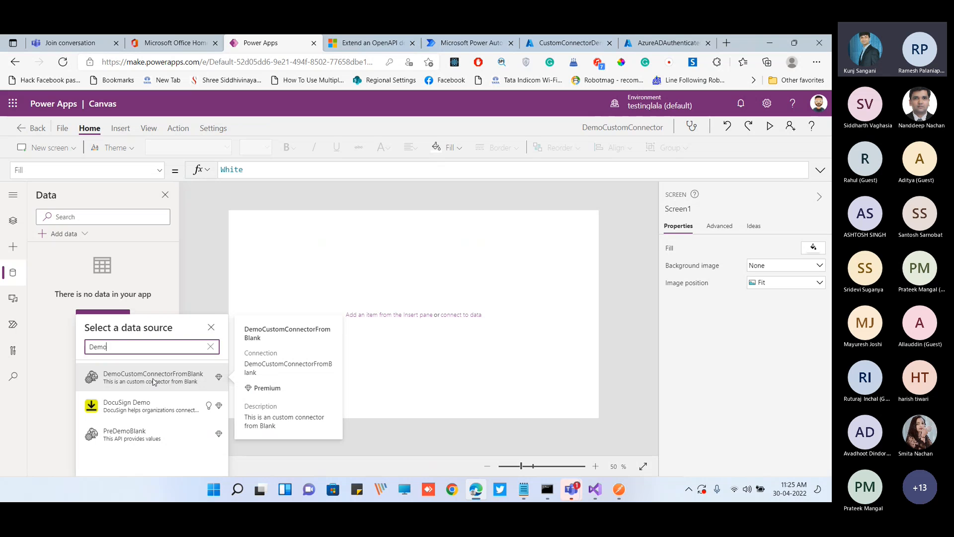
{"action": "left_click", "coordinate": [154, 380]}
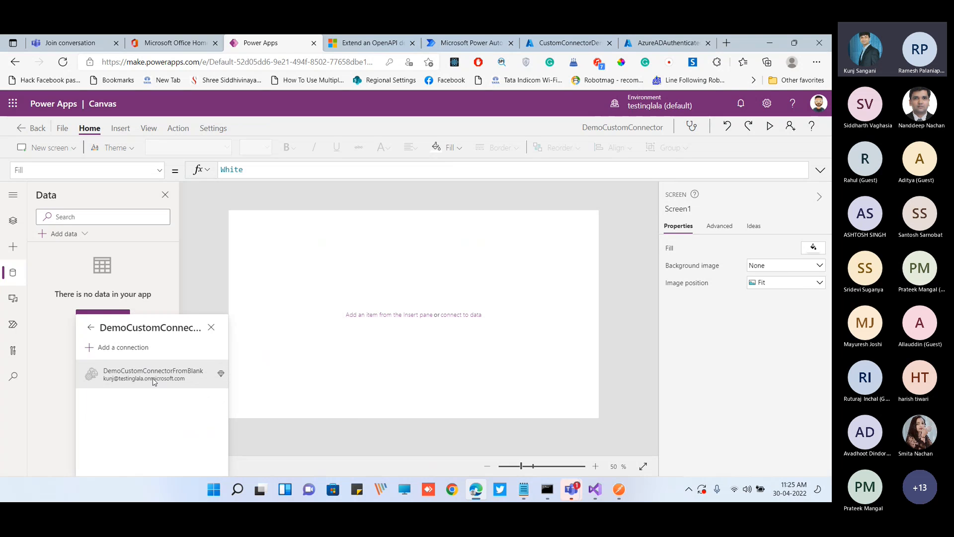
{"action": "left_click", "coordinate": [144, 379]}
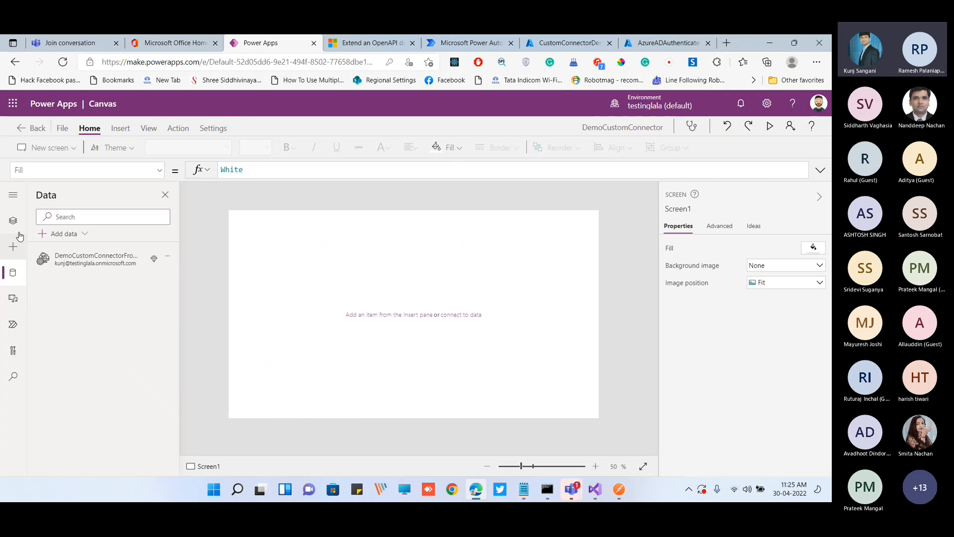
Insert a button near the top centre of Screen1, at about X 588, Y 54
{"action": "left_click", "coordinate": [14, 247]}
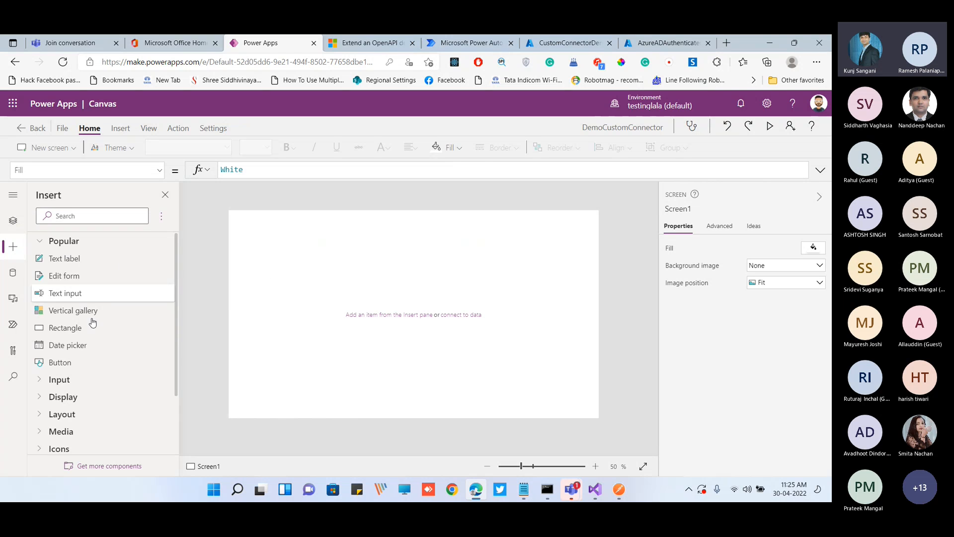
{"action": "left_click_drag", "start_coordinate": [86, 367], "coordinate": [387, 255]}
{"action": "left_click_drag", "start_coordinate": [416, 240], "coordinate": [419, 239]}
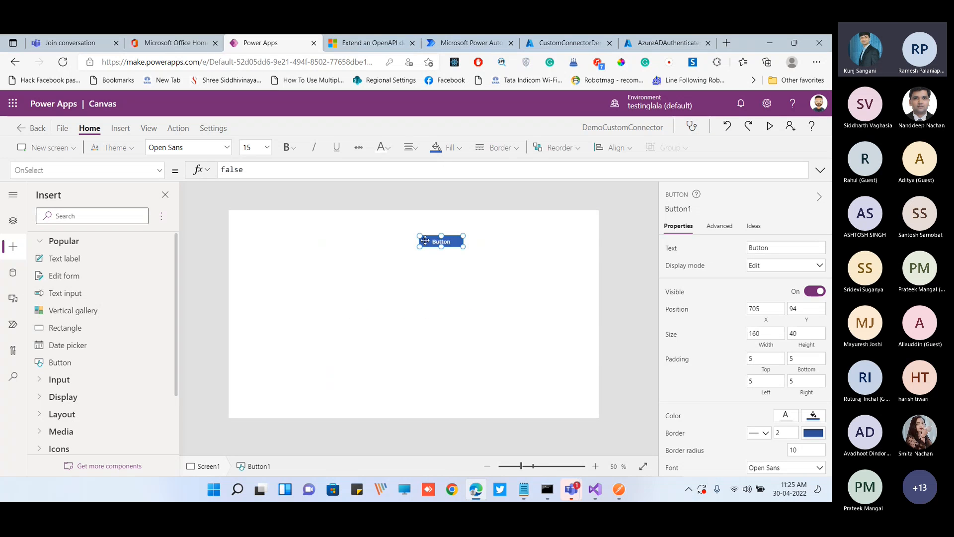
{"action": "left_click_drag", "start_coordinate": [433, 237], "coordinate": [401, 226]}
Set the button's text to "Call Custom API using Connector" and enlarge it to about 446 by 44, positioned at about X 450, Y 51
{"action": "left_click", "coordinate": [771, 243]}
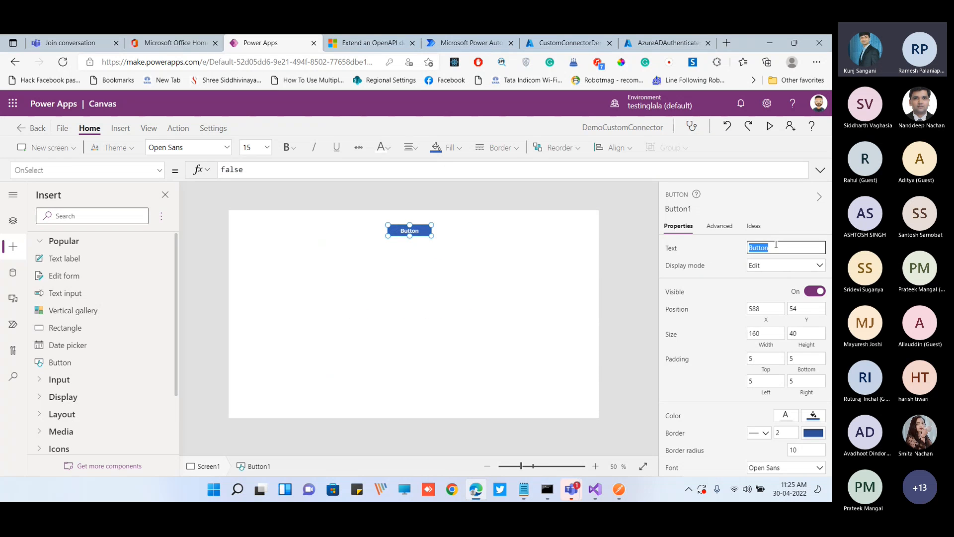
{"action": "type", "text": "Call Custom API using Connector"}
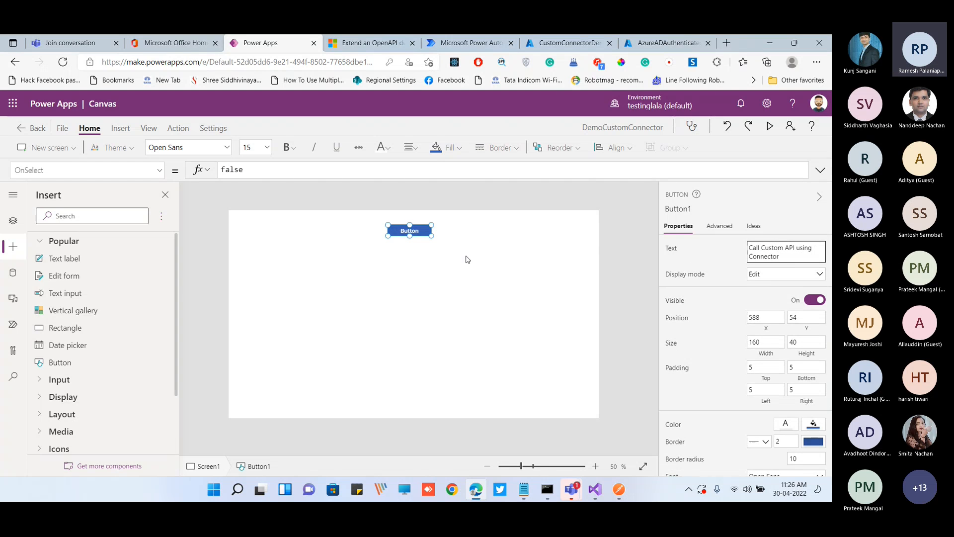
{"action": "left_click", "coordinate": [467, 259]}
{"action": "left_click", "coordinate": [425, 236]}
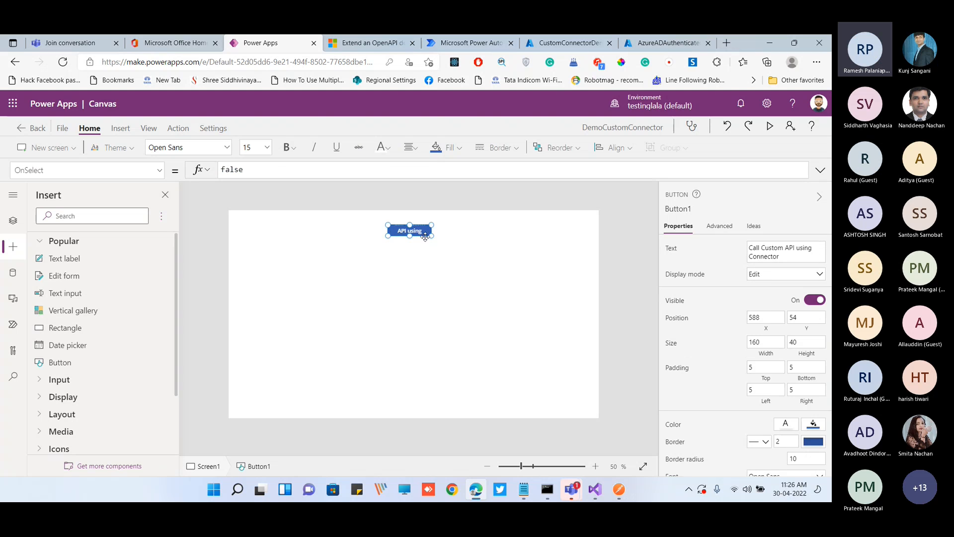
{"action": "left_click_drag", "start_coordinate": [431, 238], "coordinate": [508, 238]}
{"action": "left_click_drag", "start_coordinate": [441, 228], "coordinate": [399, 236]}
{"action": "left_click", "coordinate": [396, 300]}
{"action": "left_click", "coordinate": [404, 295]}
Insert a data table below the button, at about X 297, Y 183
{"action": "left_click", "coordinate": [94, 216]}
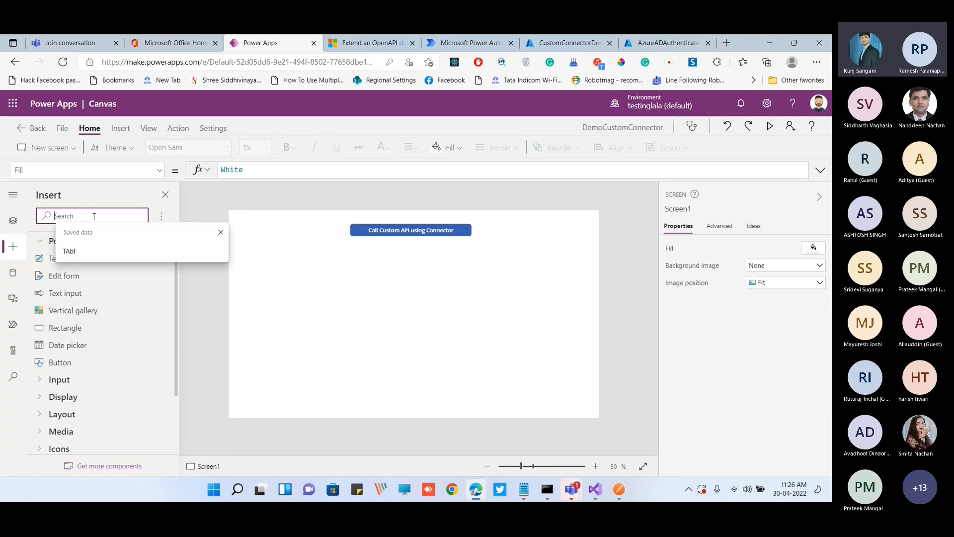
{"action": "type", "text": "table"}
{"action": "left_click_drag", "start_coordinate": [87, 260], "coordinate": [397, 295]}
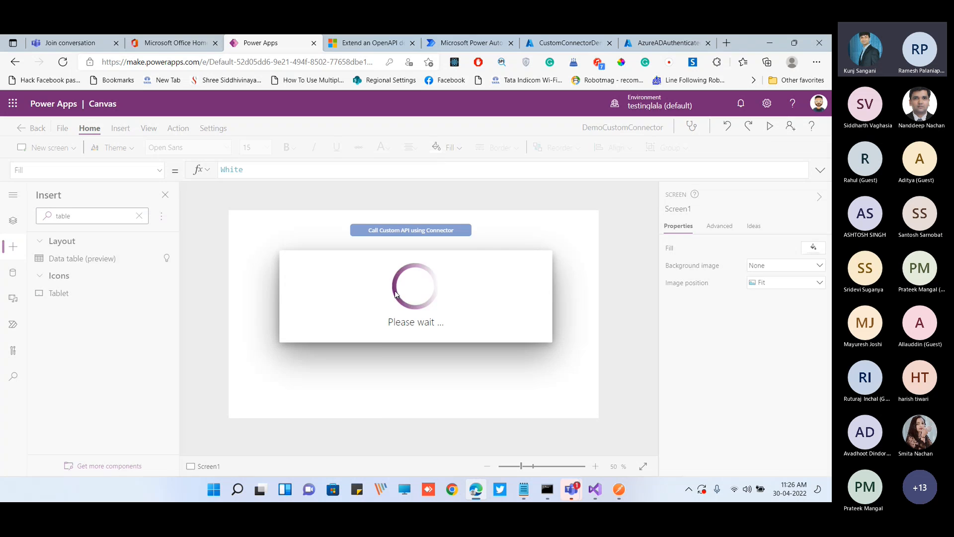
{"action": "left_click_drag", "start_coordinate": [504, 292], "coordinate": [433, 259]}
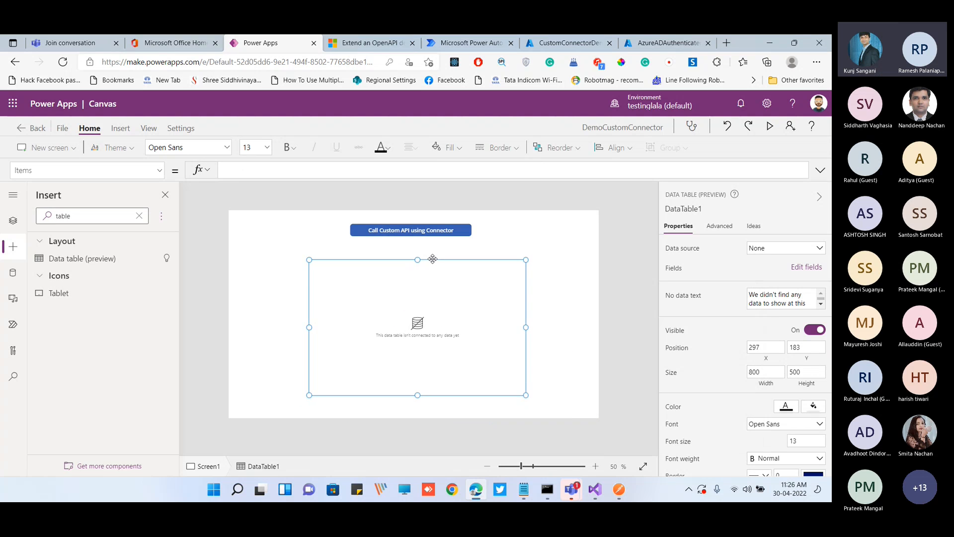
Open the OnSelect formula of the "Call Custom API using Connector" button for editing
{"action": "left_click", "coordinate": [411, 233]}
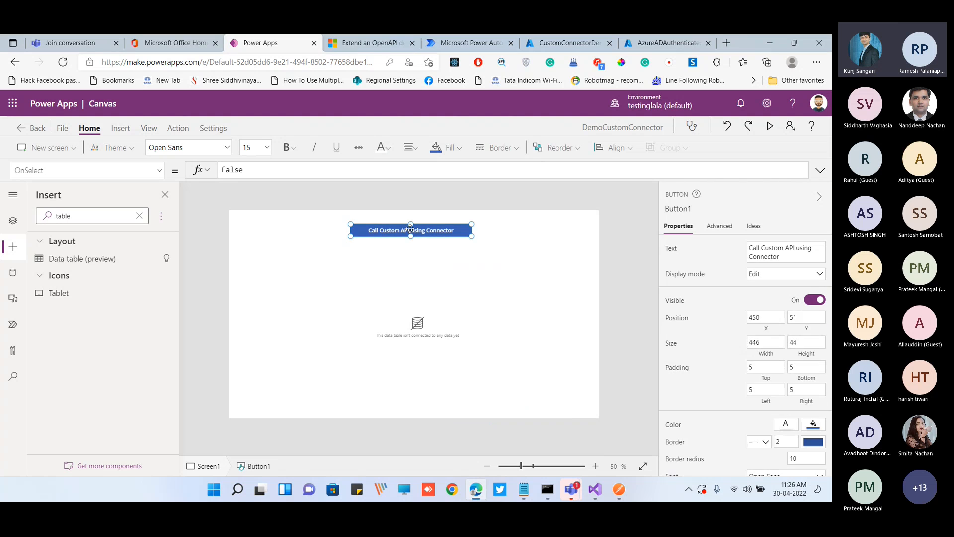
{"action": "double_click", "coordinate": [299, 174]}
{"action": "type", "text": "cle"}
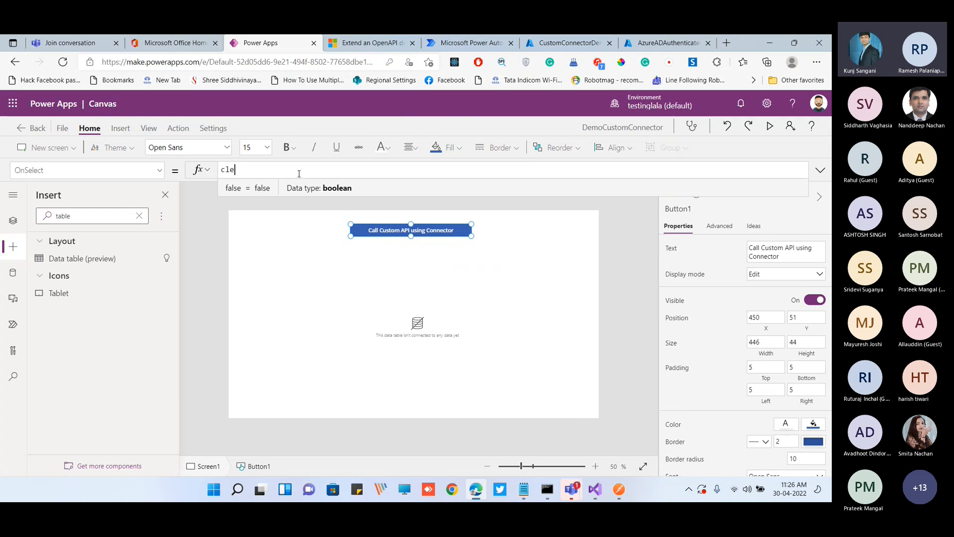
{"action": "type", "text": "ar("}
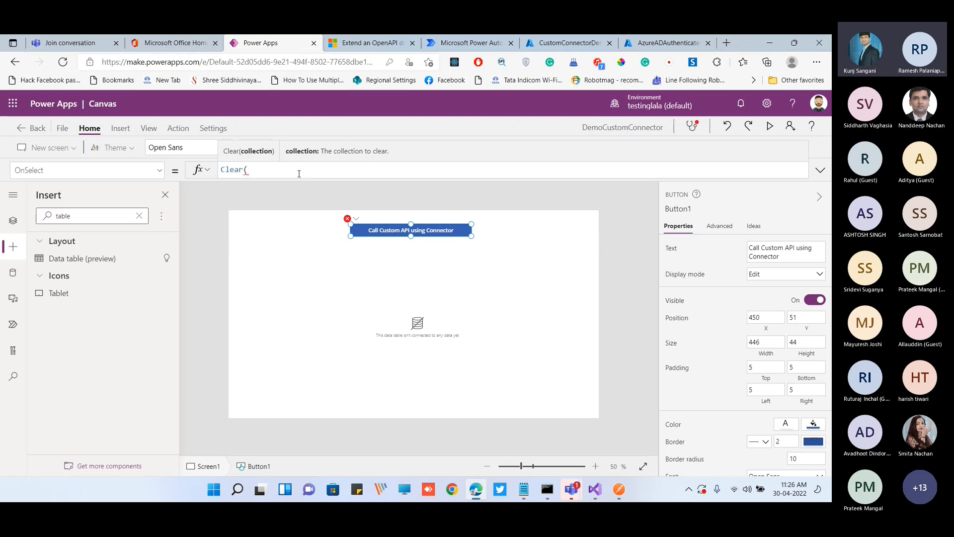
{"action": "type", "text": "valuescoll"}
{"action": "key", "text": "ctrl+a"}
{"action": "key", "text": "BackSpace"}
Set the button's OnSelect formula to ClearCollect(valuescollection,DemoCustomConnectorFromBlank.GetValuesInformation())
{"action": "type", "text": "clearco"}
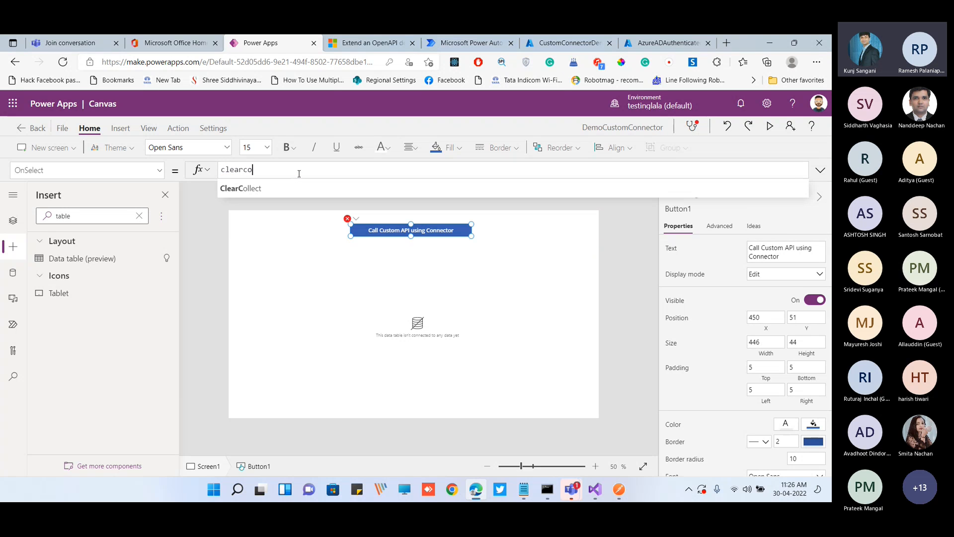
{"action": "key", "text": "Tab"}
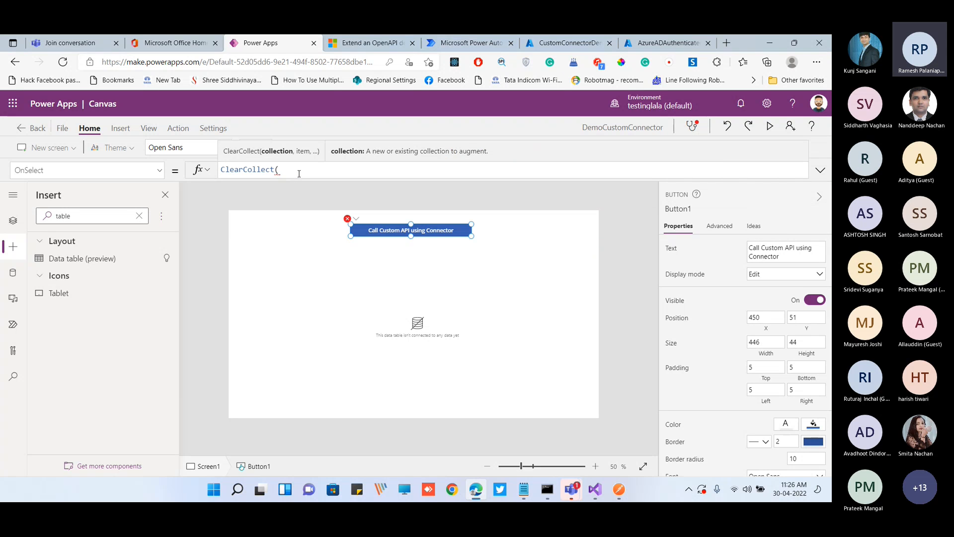
{"action": "type", "text": "valuescollection,"}
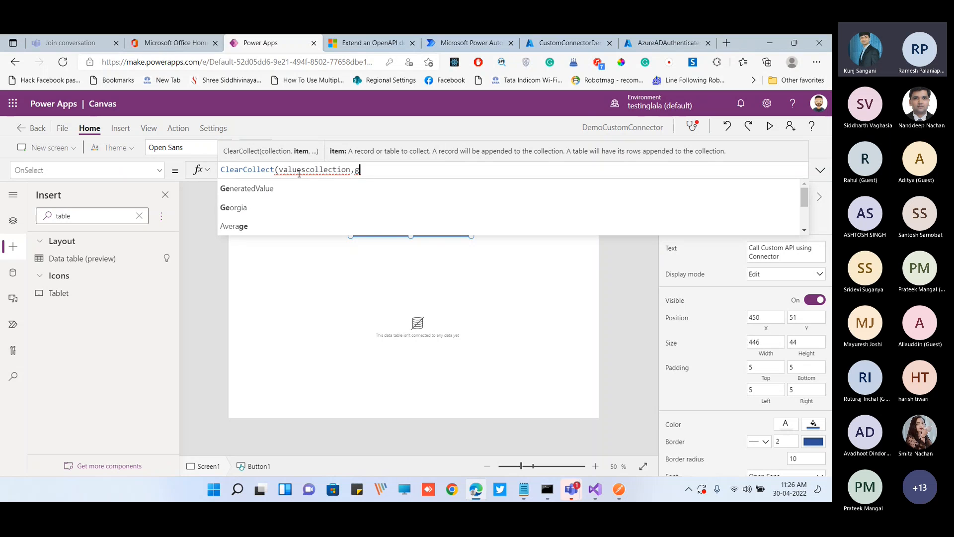
{"action": "left_click", "coordinate": [13, 273]}
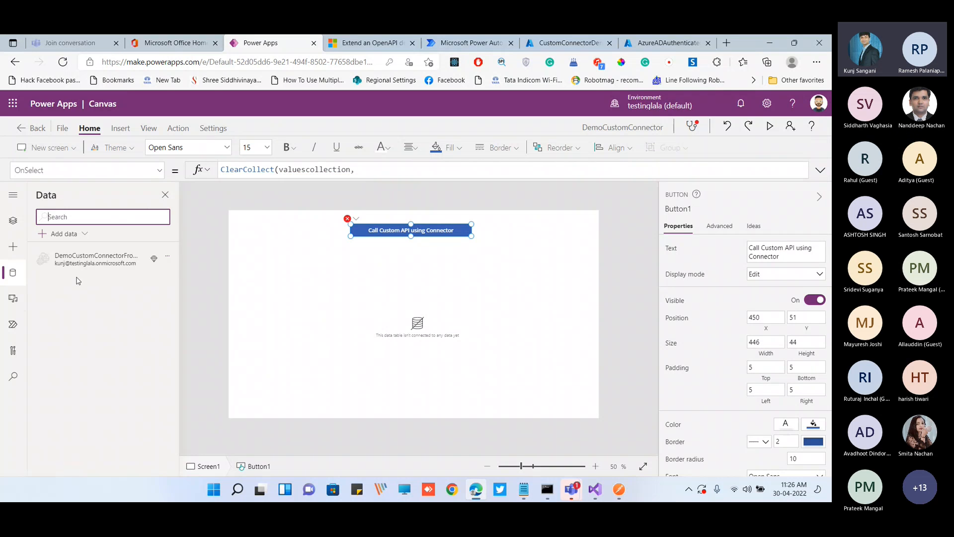
{"action": "left_click", "coordinate": [168, 256]}
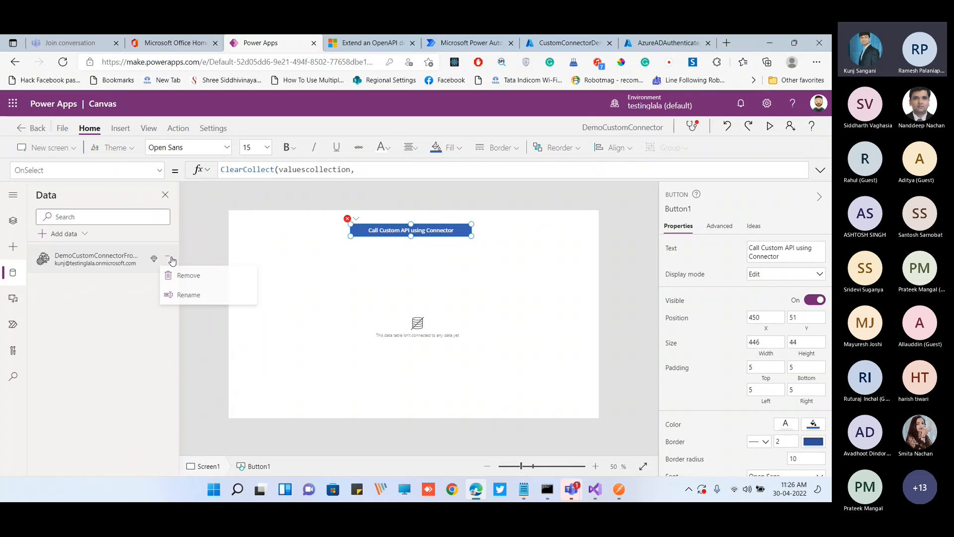
{"action": "left_click", "coordinate": [376, 169]}
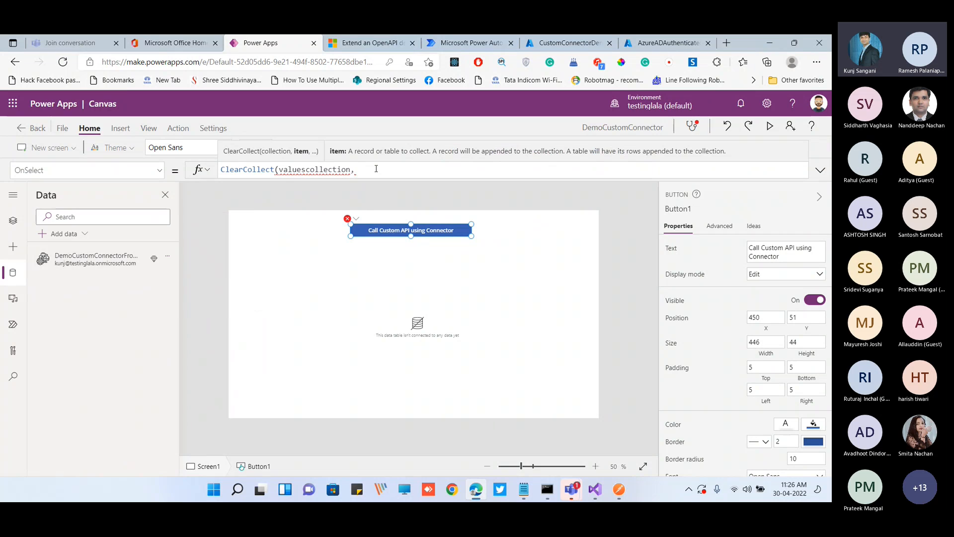
{"action": "type", "text": "Get"}
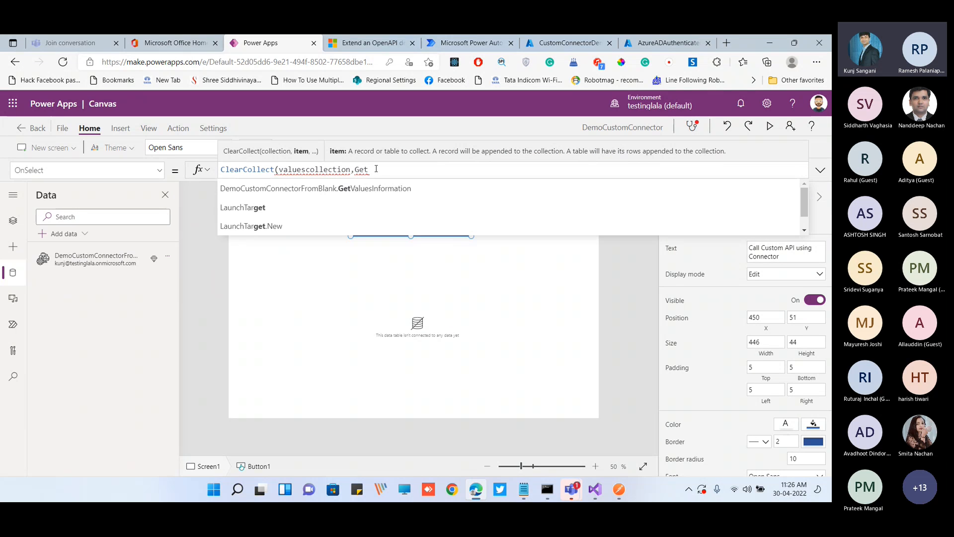
{"action": "key", "text": "Down"}
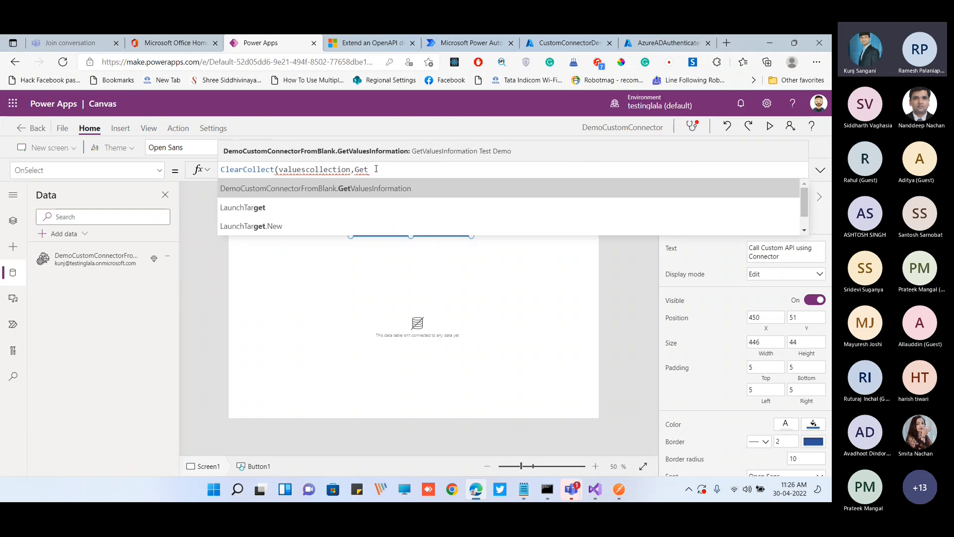
{"action": "key", "text": "Tab"}
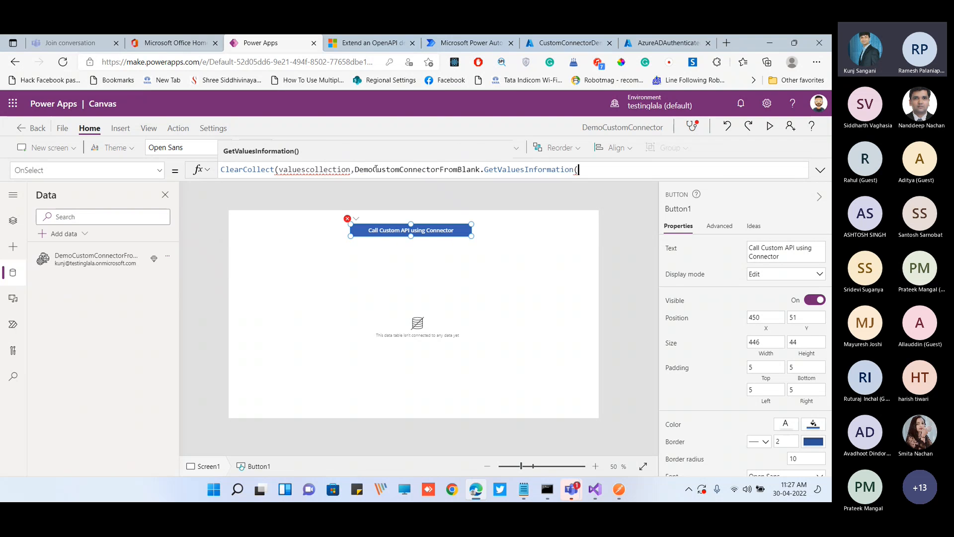
{"action": "type", "text": "))"}
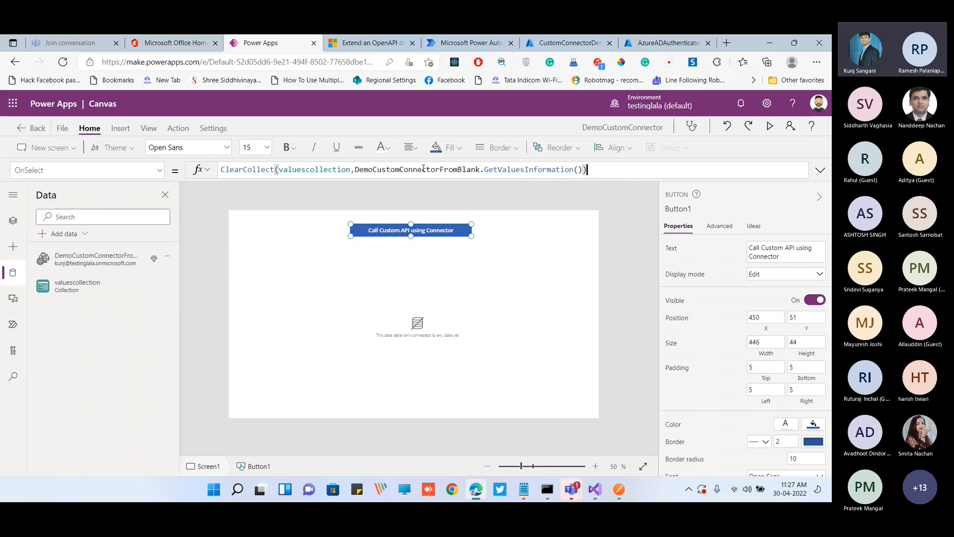
{"action": "double_click", "coordinate": [526, 170]}
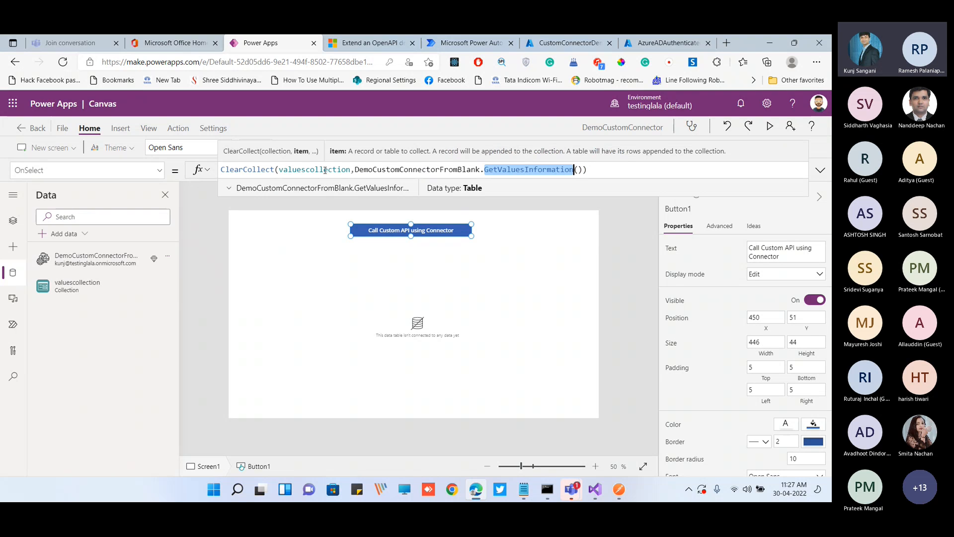
Connect the data table to the valuescollection collection and add the Value field as its column
{"action": "left_click", "coordinate": [423, 319]}
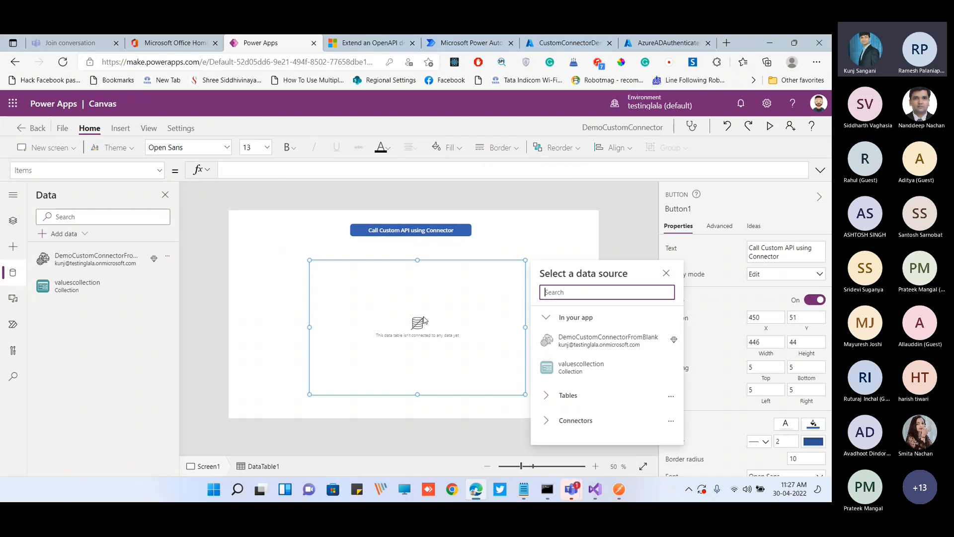
{"action": "left_click", "coordinate": [587, 369]}
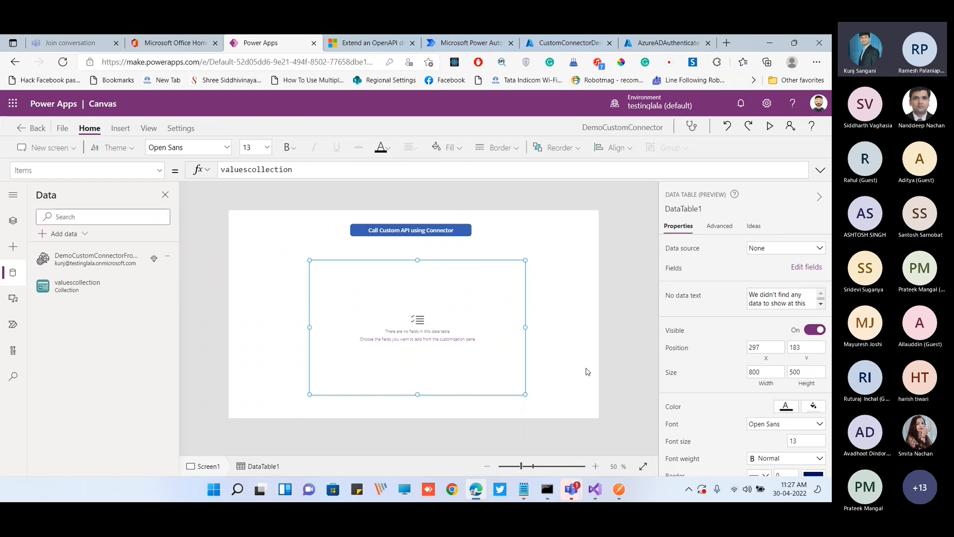
{"action": "left_click", "coordinate": [807, 268]}
{"action": "left_click", "coordinate": [513, 219]}
{"action": "left_click", "coordinate": [530, 287]}
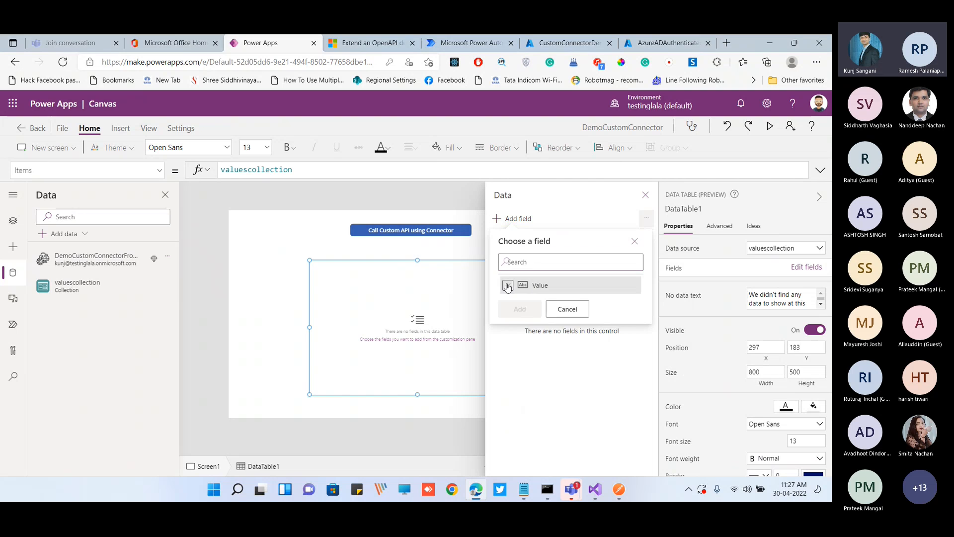
{"action": "left_click", "coordinate": [519, 309]}
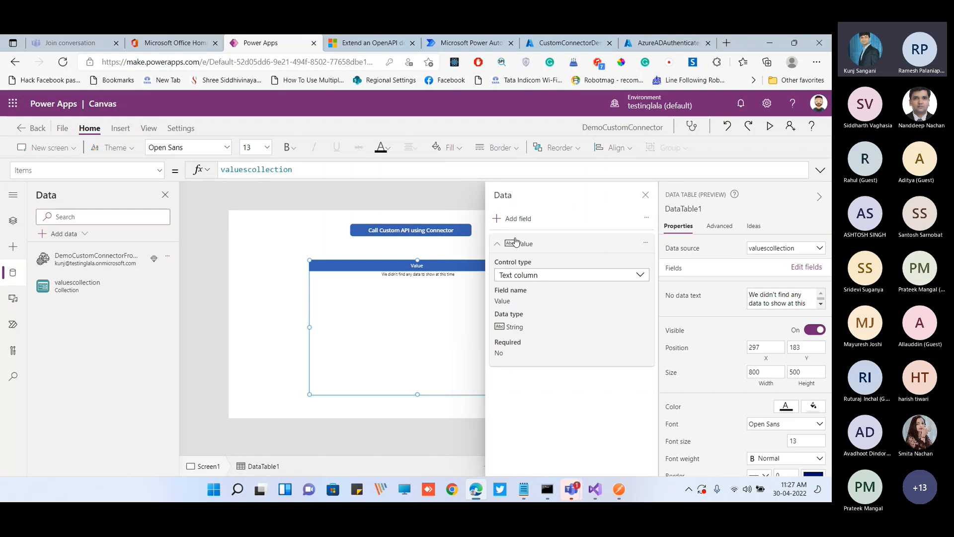
{"action": "left_click", "coordinate": [646, 195]}
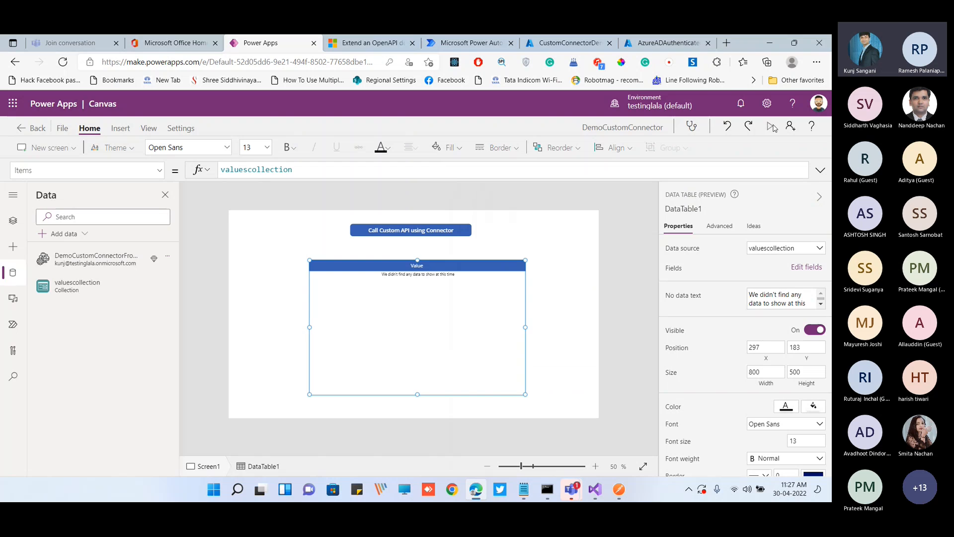
Preview the app, run the "Call Custom API using Connector" button to fill the data table, and return to the editor
{"action": "left_click", "coordinate": [770, 126]}
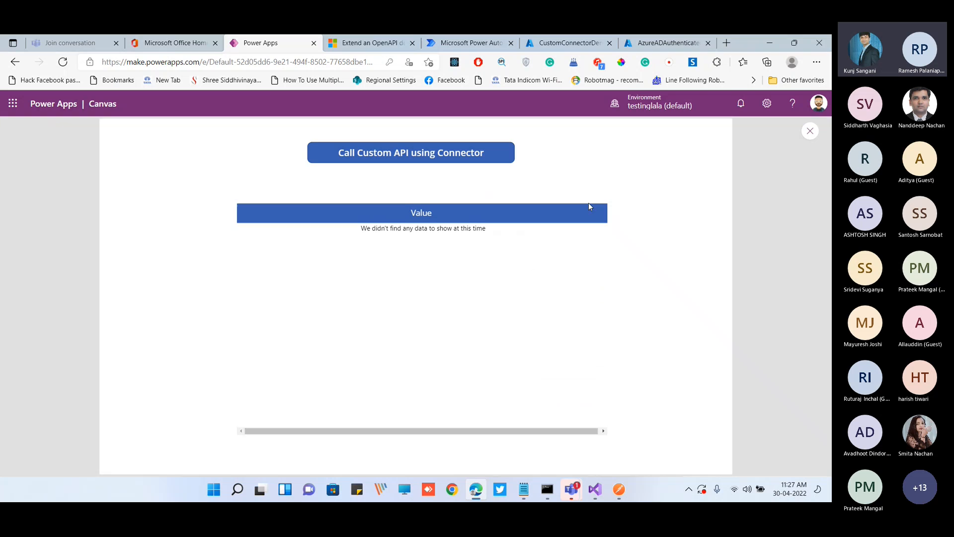
{"action": "left_click", "coordinate": [432, 158]}
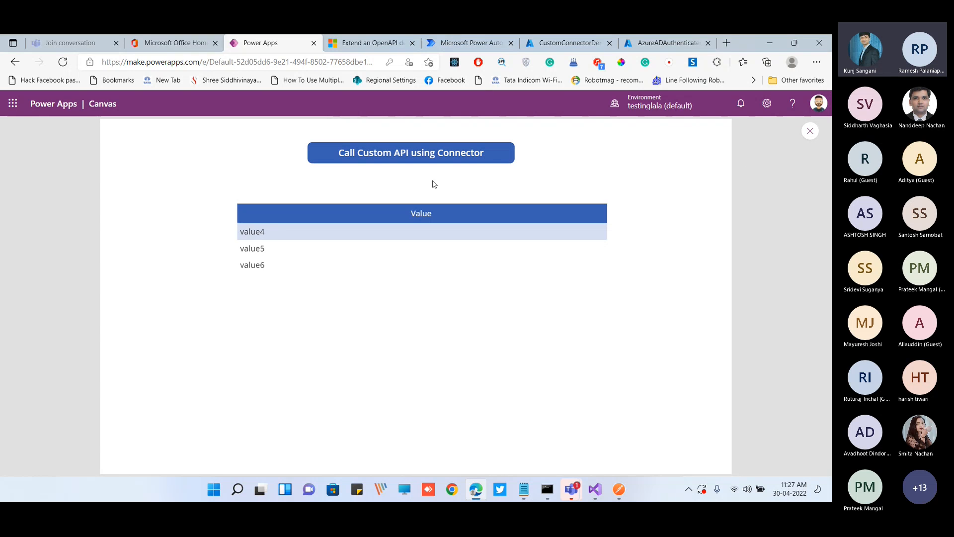
{"action": "left_click", "coordinate": [595, 490]}
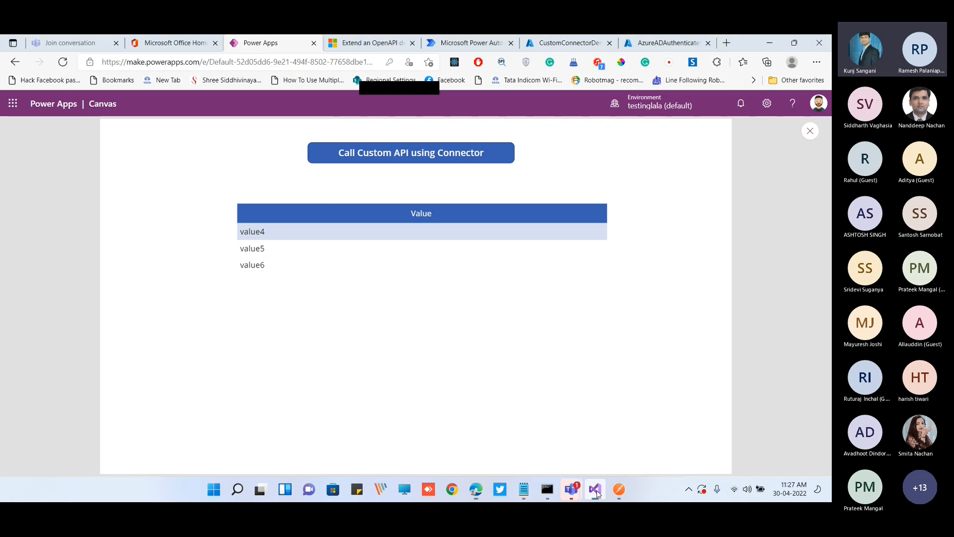
{"action": "key", "text": "alt+Tab"}
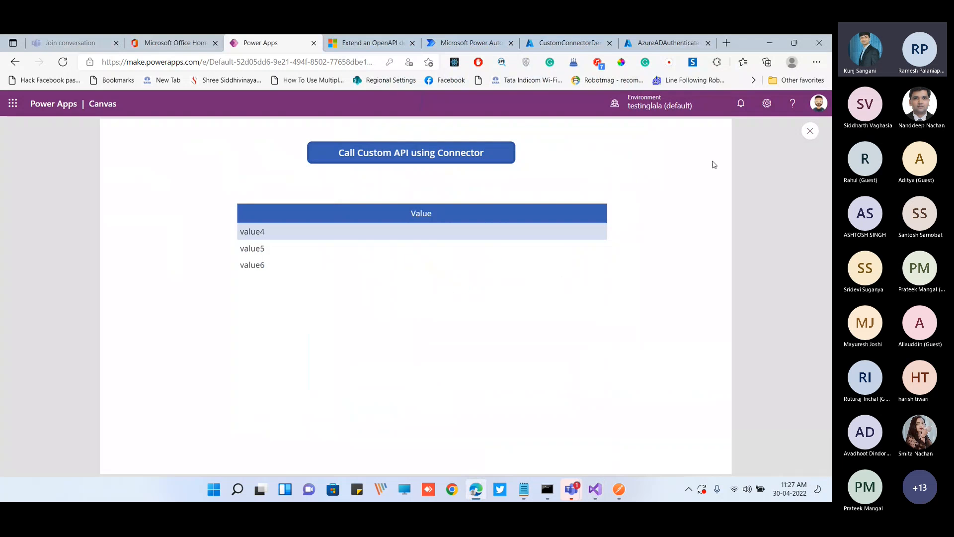
{"action": "left_click", "coordinate": [810, 135]}
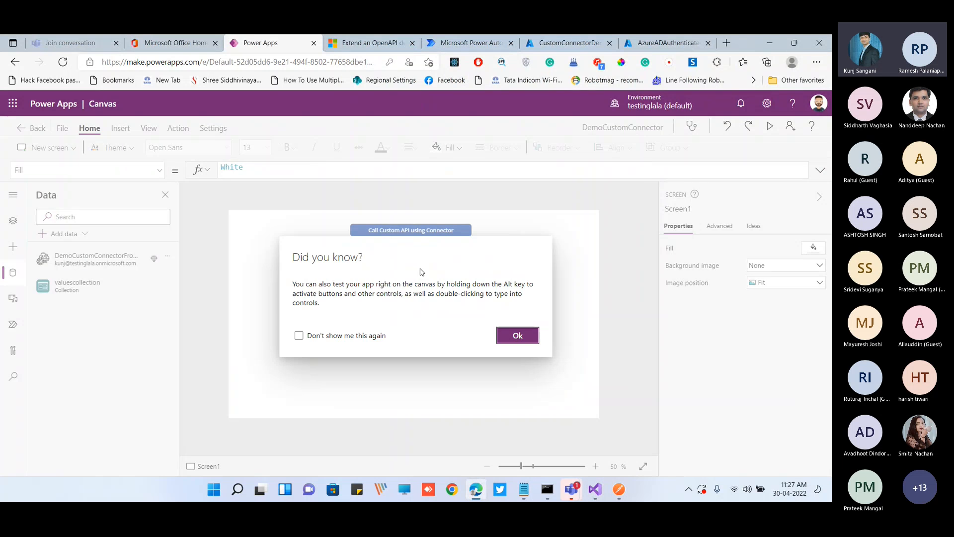
{"action": "left_click", "coordinate": [517, 336]}
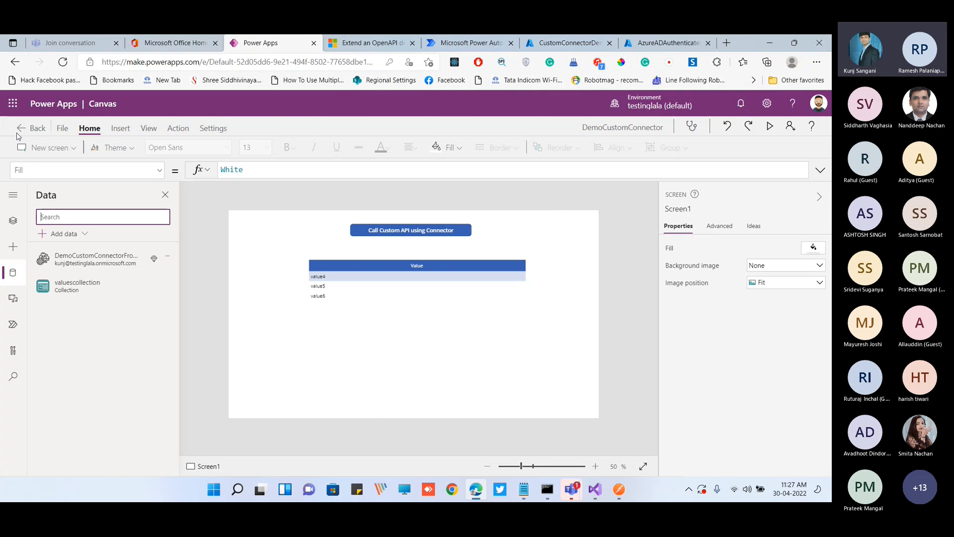
Leave the canvas app without saving and show the creation options for a new custom connector in the custom connectors list
{"action": "left_click", "coordinate": [23, 128]}
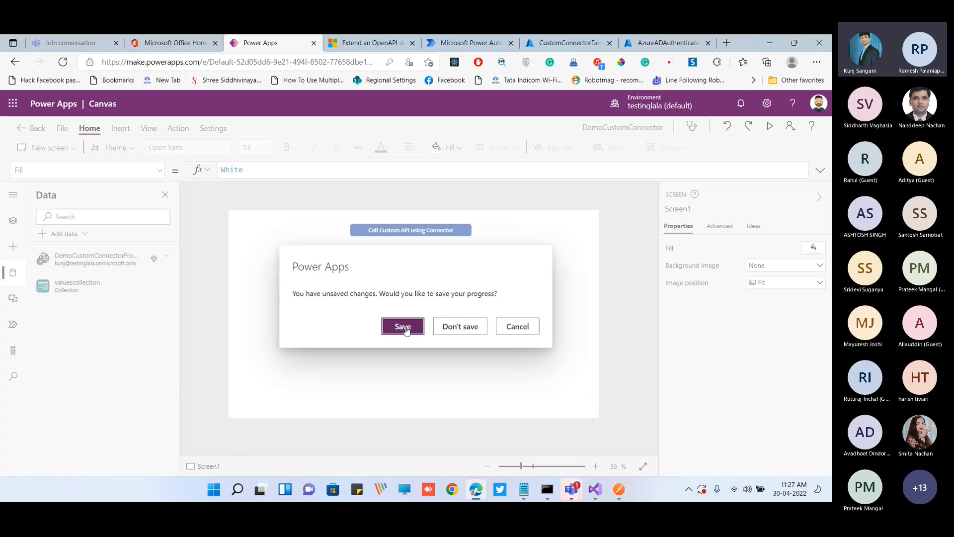
{"action": "left_click", "coordinate": [449, 328]}
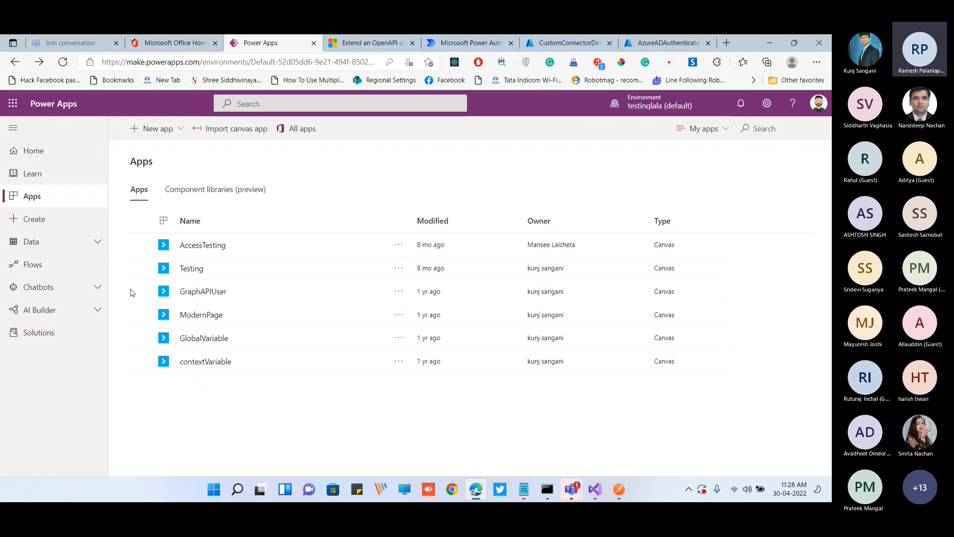
{"action": "left_click", "coordinate": [52, 248]}
{"action": "left_click", "coordinate": [71, 381]}
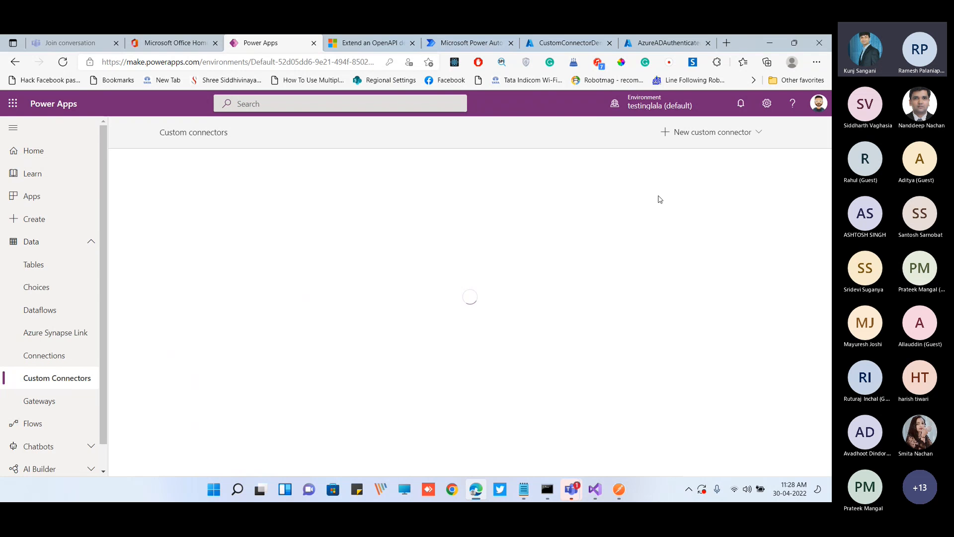
{"action": "left_click", "coordinate": [706, 133]}
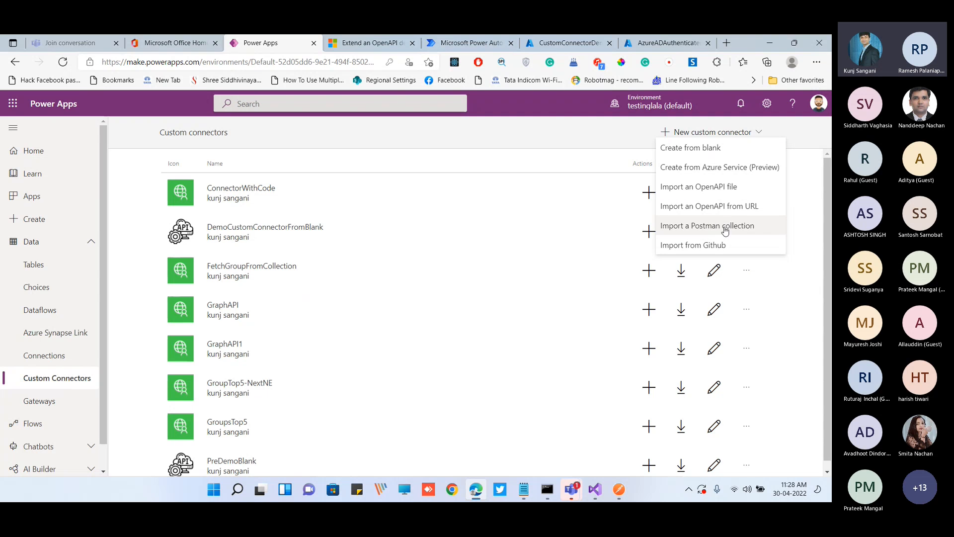
Switch to Postman and save the Values API request of the 1_DemoCustomConnector collection
{"action": "left_click", "coordinate": [626, 494]}
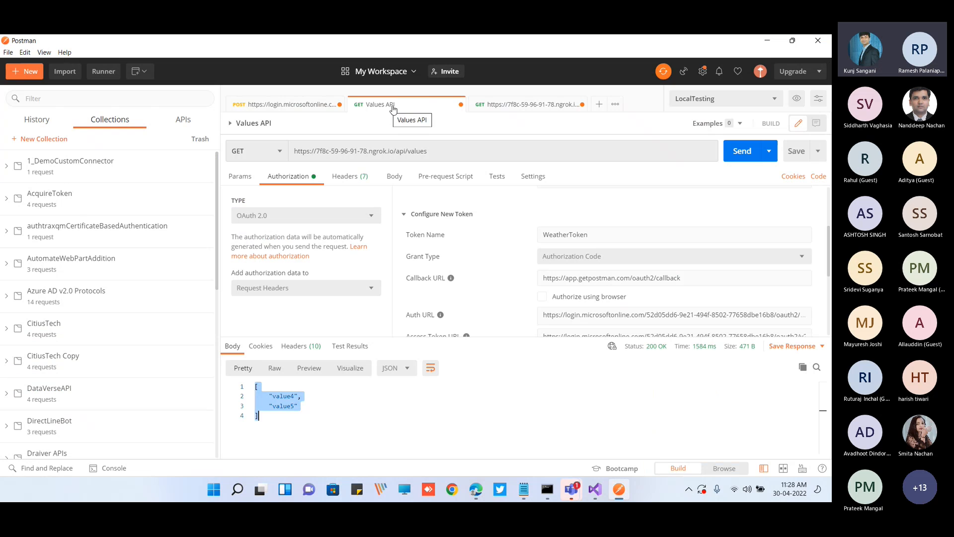
{"action": "left_click", "coordinate": [41, 171]}
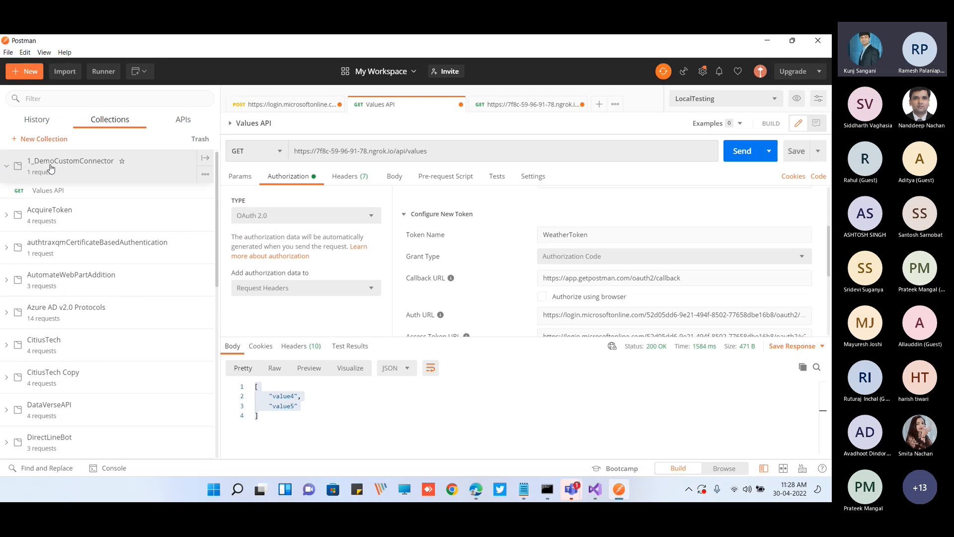
{"action": "left_click", "coordinate": [6, 169]}
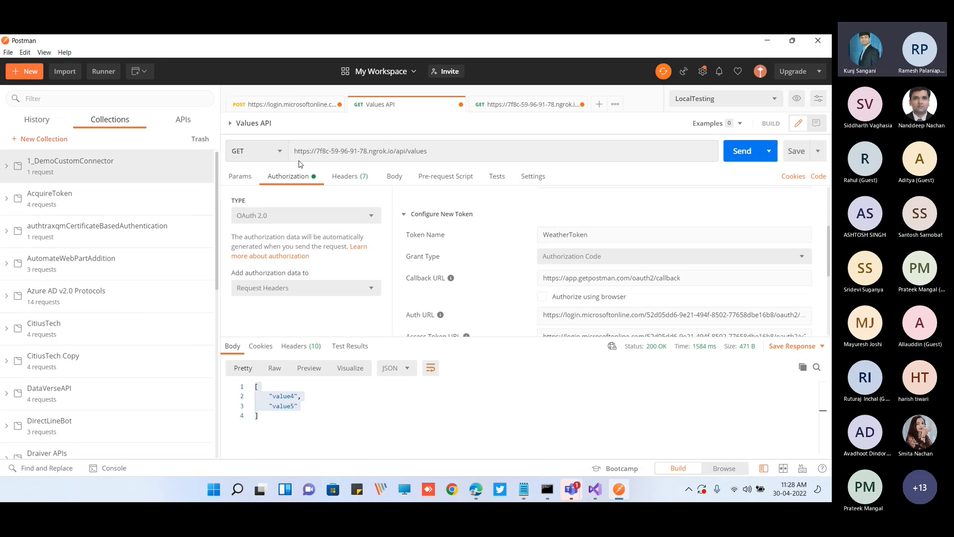
{"action": "triple_click", "coordinate": [436, 152]}
{"action": "key", "text": "ctrl+s"}
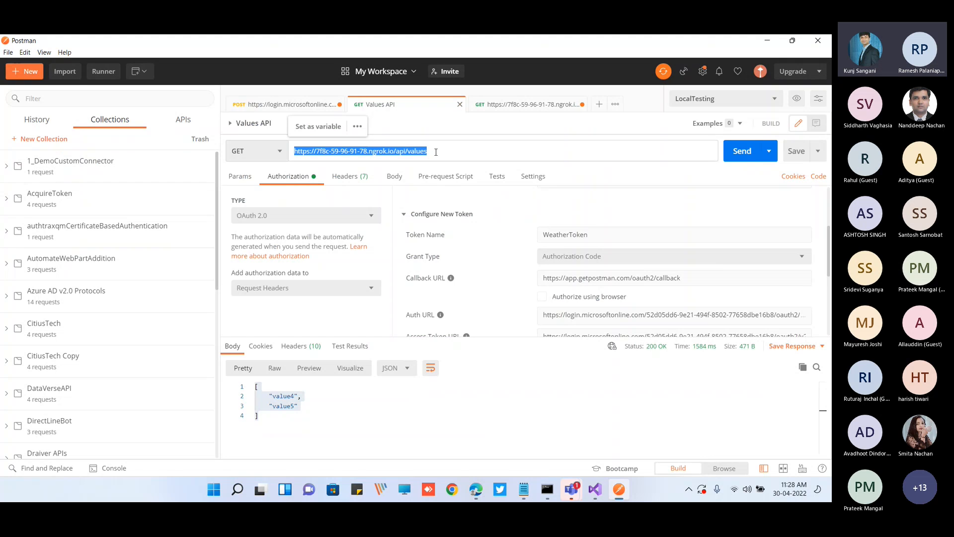
Open the export options for the 1_DemoCustomConnector collection and compare its formats with the versions accepted by the Postman collection import in Power Apps
{"action": "left_click", "coordinate": [208, 178]}
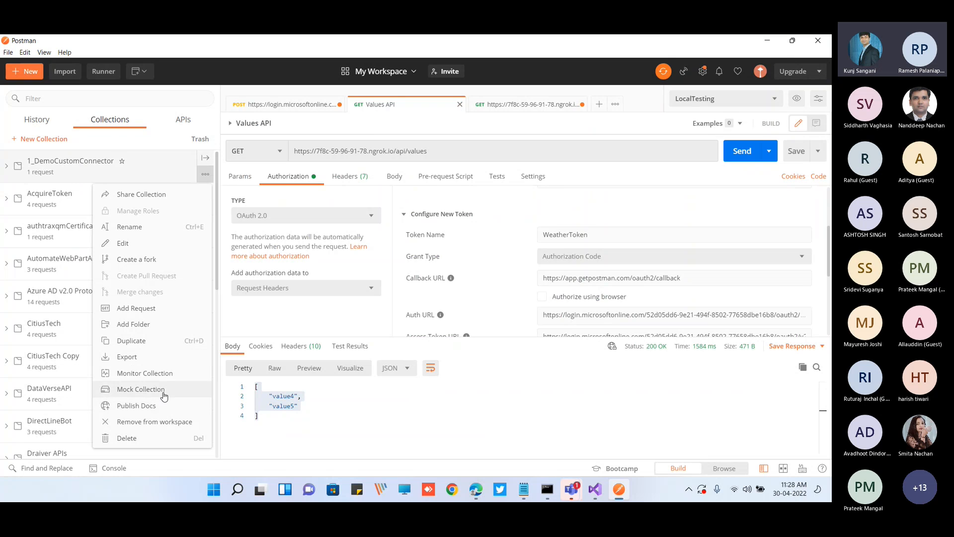
{"action": "left_click", "coordinate": [158, 359]}
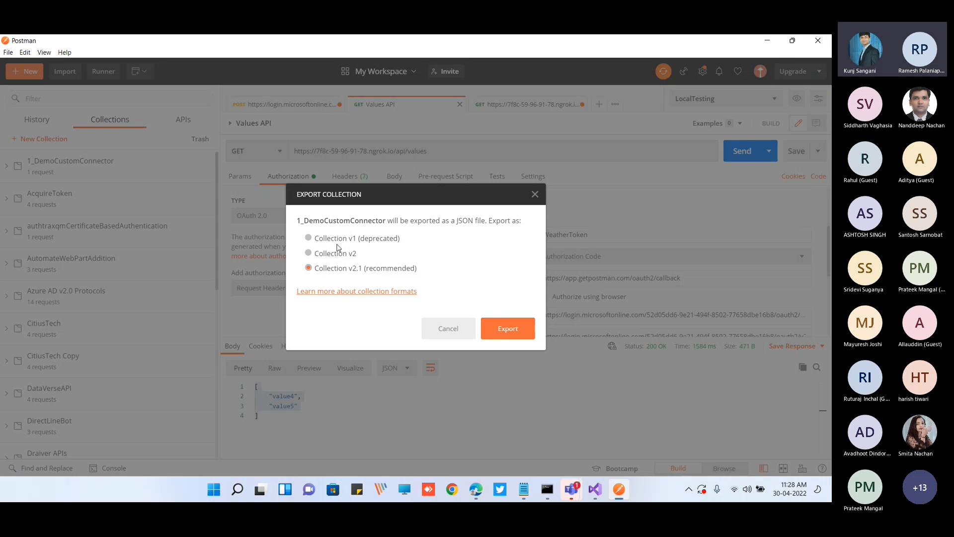
{"action": "left_click", "coordinate": [476, 490]}
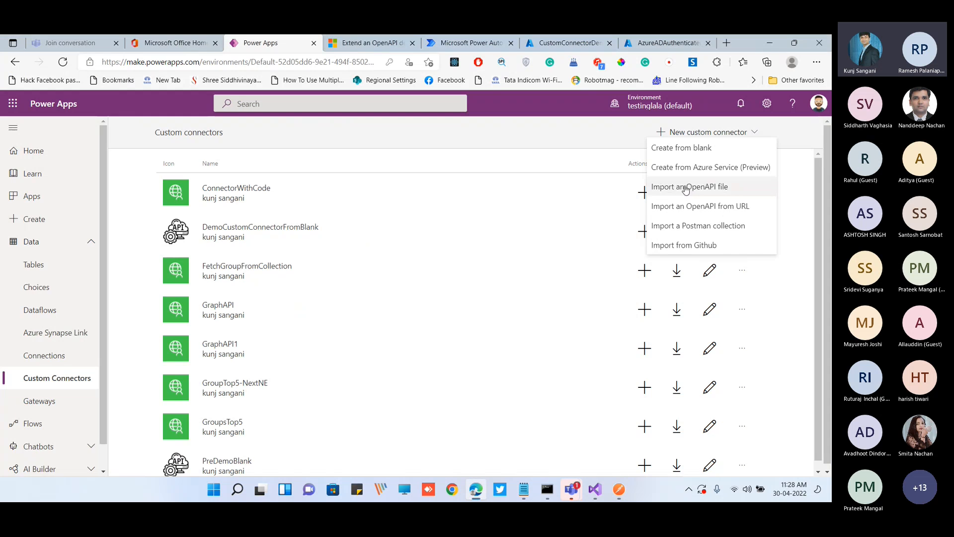
{"action": "left_click", "coordinate": [713, 230]}
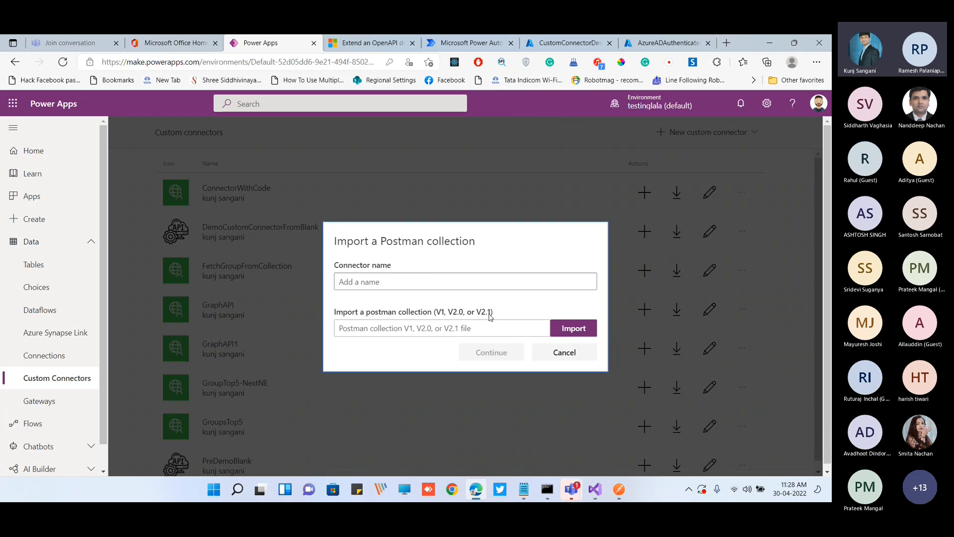
{"action": "key", "text": "alt+Tab"}
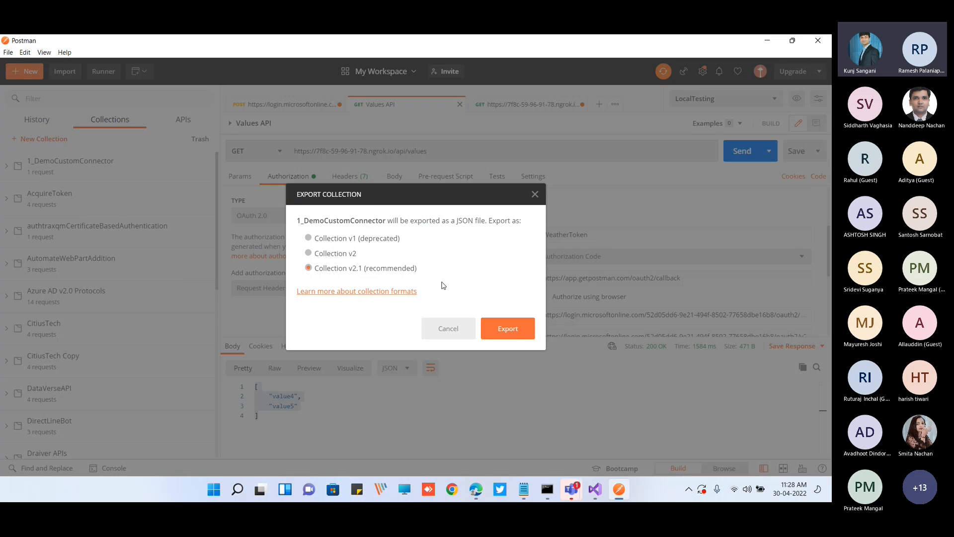
{"action": "key", "text": "alt+Tab"}
{"action": "double_click", "coordinate": [442, 314]}
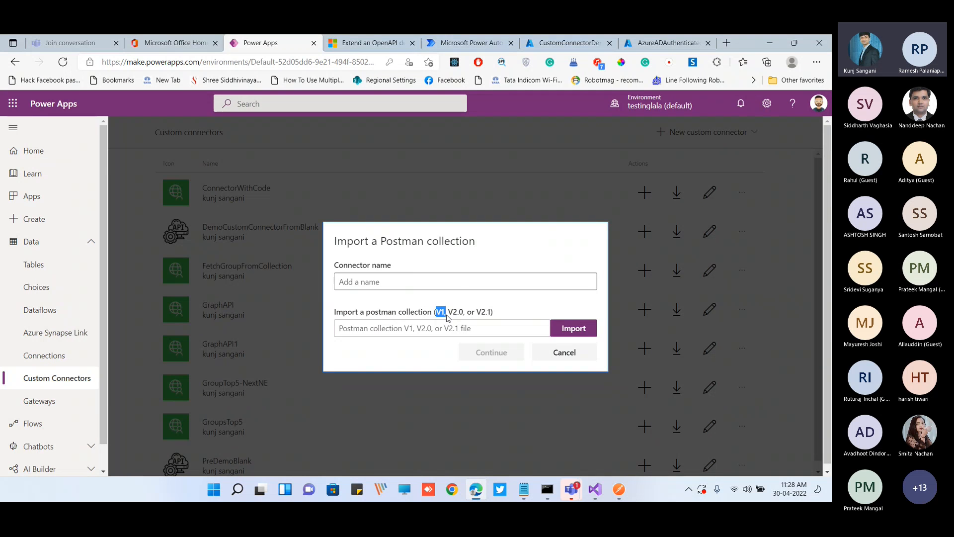
{"action": "key", "text": "alt+Tab"}
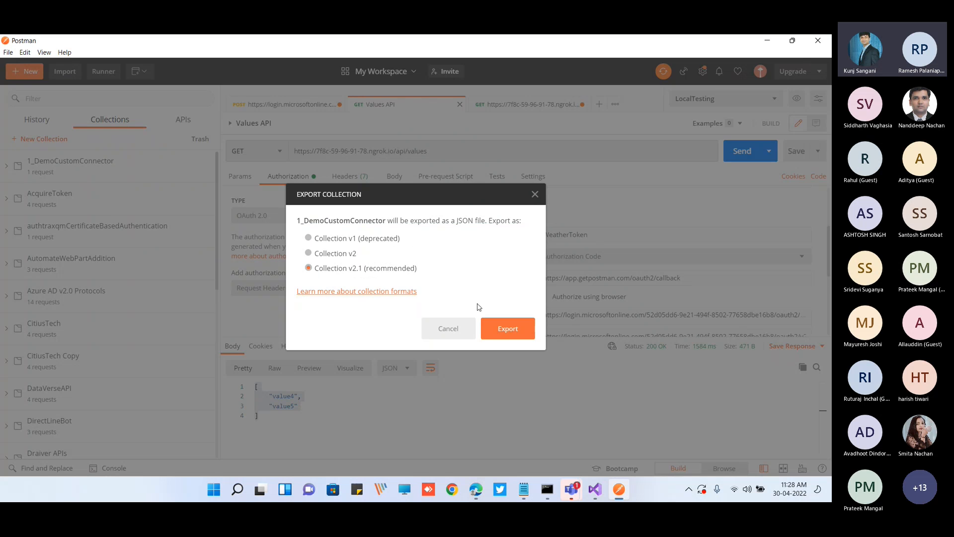
Export the collection as Collection v2.1 to the customconnector folder, replacing the existing 1_DemoCustomConnector.postman_collection.json
{"action": "left_click", "coordinate": [499, 330]}
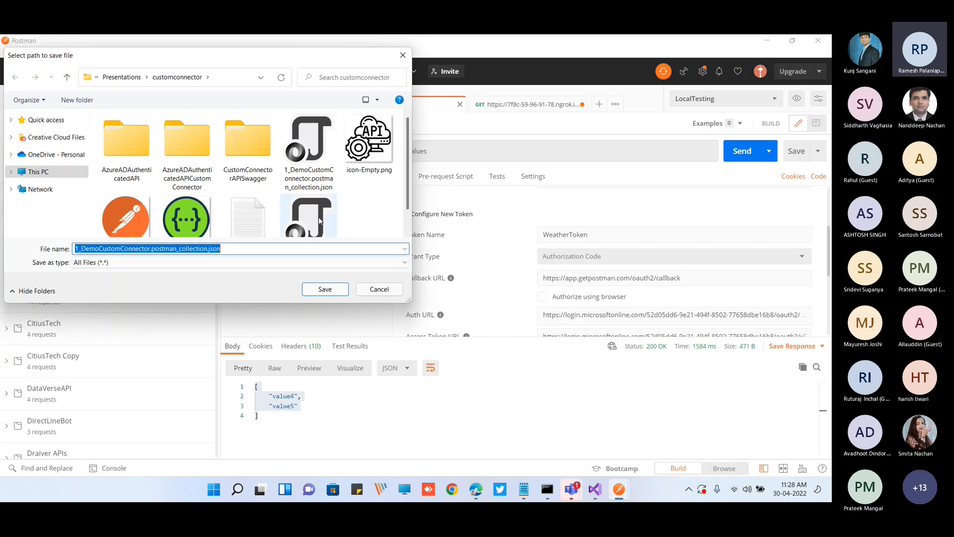
{"action": "left_click", "coordinate": [325, 290]}
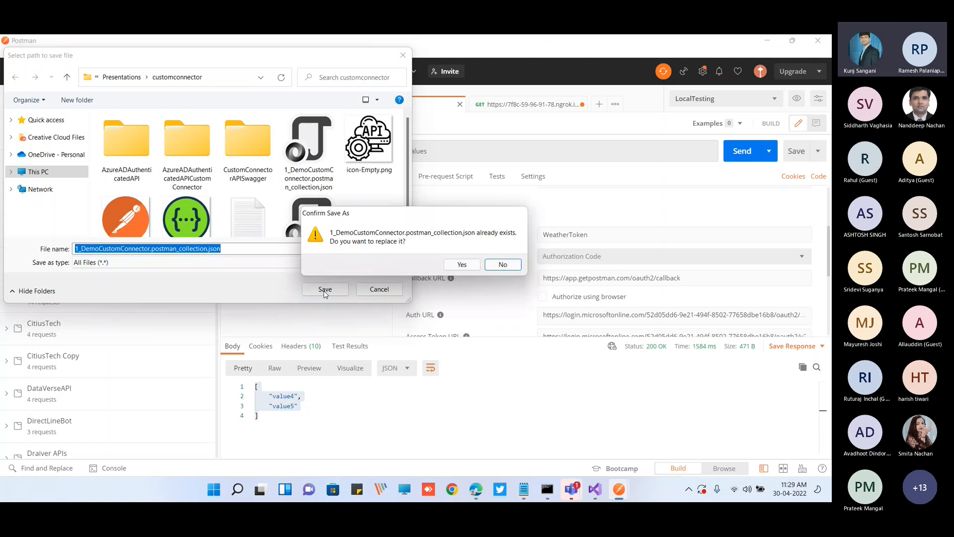
{"action": "left_click", "coordinate": [455, 263]}
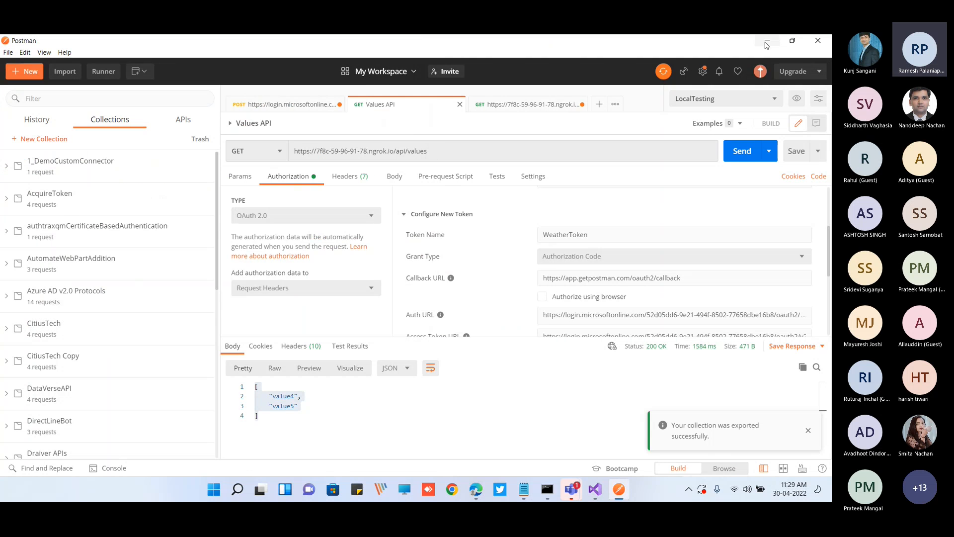
Switch to Power Apps and try to import 1_DemoCustomConnector.postman_collection.json as a connector named DemoCustomConnectorUsingPostman
{"action": "key", "text": "alt+Tab"}
{"action": "left_click", "coordinate": [553, 336]}
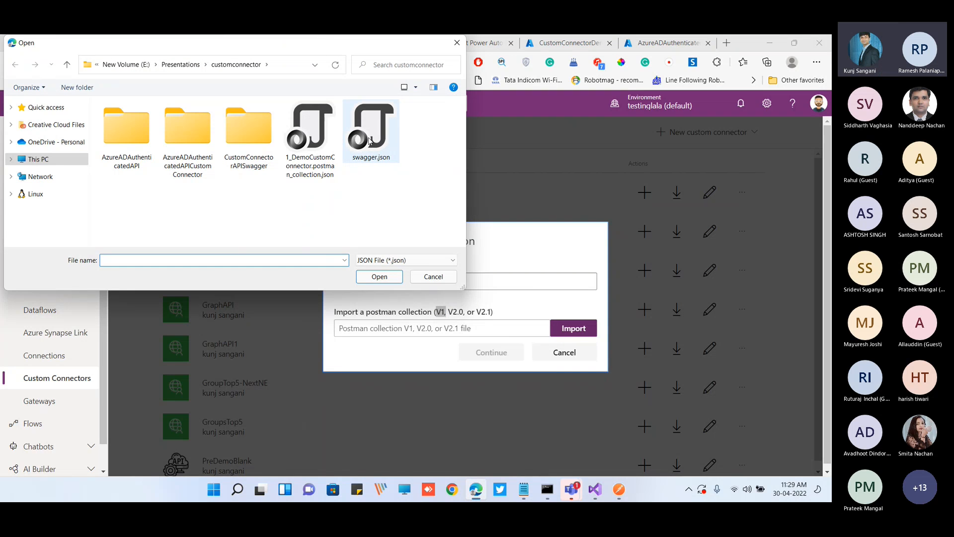
{"action": "left_click", "coordinate": [317, 144]}
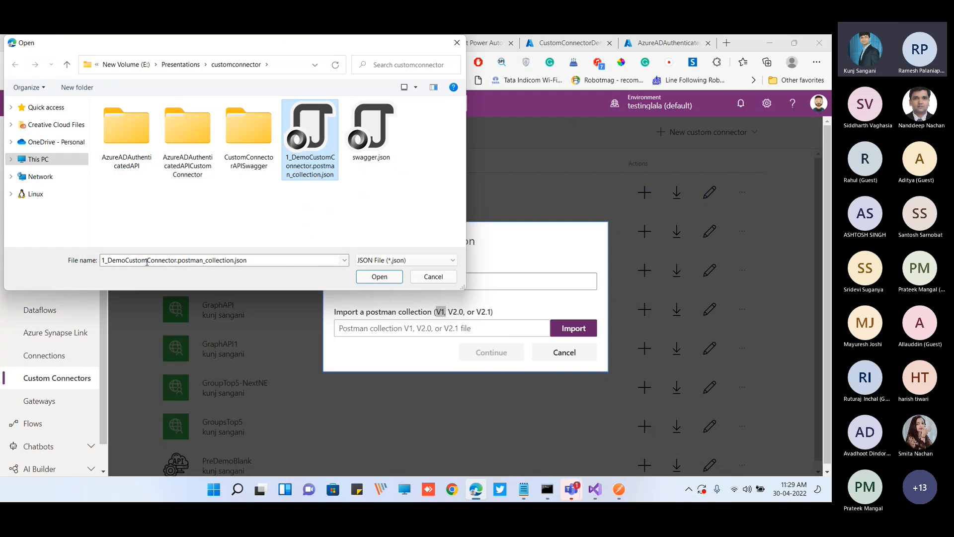
{"action": "left_click", "coordinate": [378, 276]}
{"action": "left_click", "coordinate": [372, 282]}
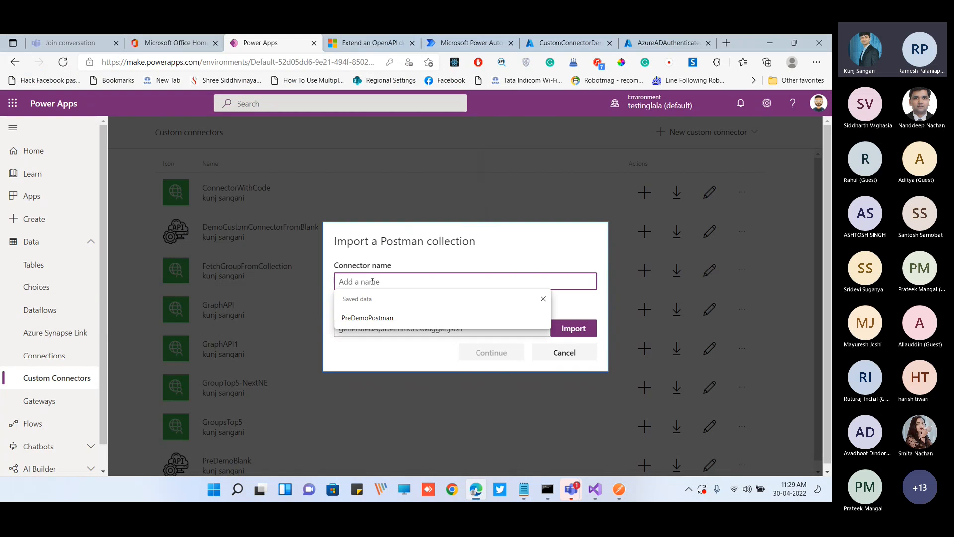
{"action": "type", "text": "Demo"}
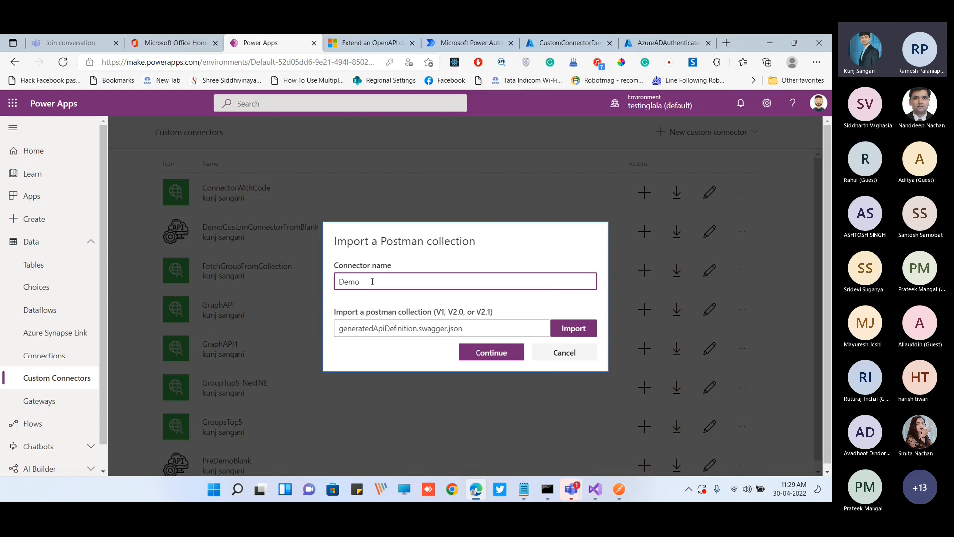
{"action": "type", "text": "CustomConnectorUSin"}
{"action": "key", "text": "BackSpace"}
{"action": "key", "text": "BackSpace"}
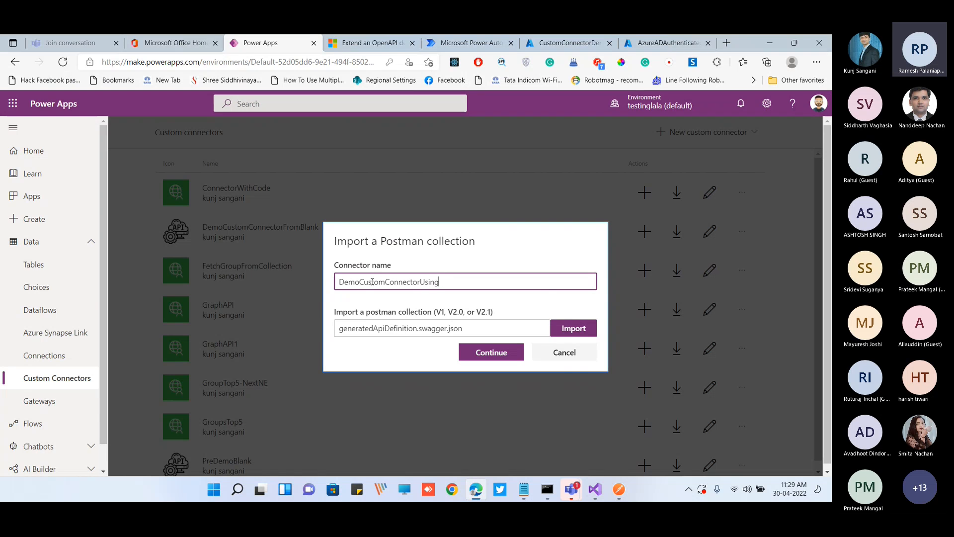
{"action": "type", "text": "singPostMA"}
{"action": "key", "text": "BackSpace"}
{"action": "key", "text": "BackSpace"}
{"action": "type", "text": "man"}
{"action": "left_click", "coordinate": [490, 353]}
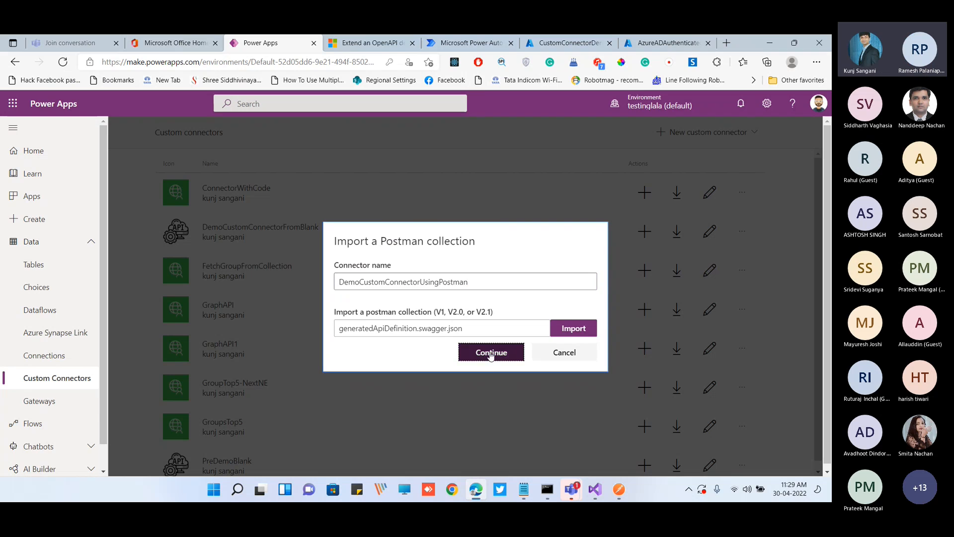
Try to shorten the connector name and reselect the exported collection file, and cancel the import
{"action": "mouse_move", "coordinate": [439, 292]}
{"action": "left_mouse_down"}
{"action": "mouse_move", "coordinate": [461, 292]}
{"action": "mouse_move", "coordinate": [421, 293]}
{"action": "left_mouse_up"}
{"action": "key", "text": "BackSpace"}
{"action": "left_click", "coordinate": [480, 294]}
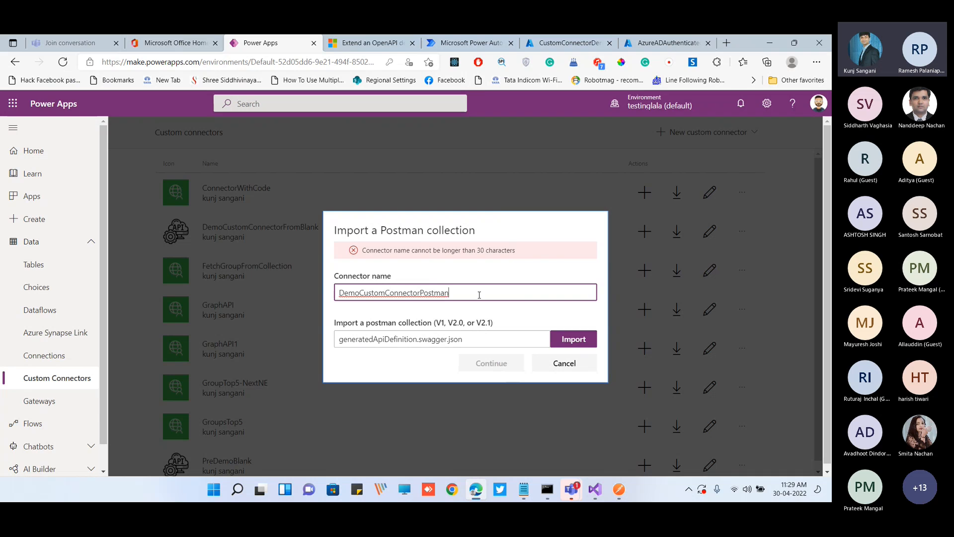
{"action": "key", "text": "BackSpace"}
{"action": "key", "text": "BackSpace"}
{"action": "key", "text": "BackSpace"}
{"action": "key", "text": "BackSpace"}
{"action": "key", "text": "BackSpace"}
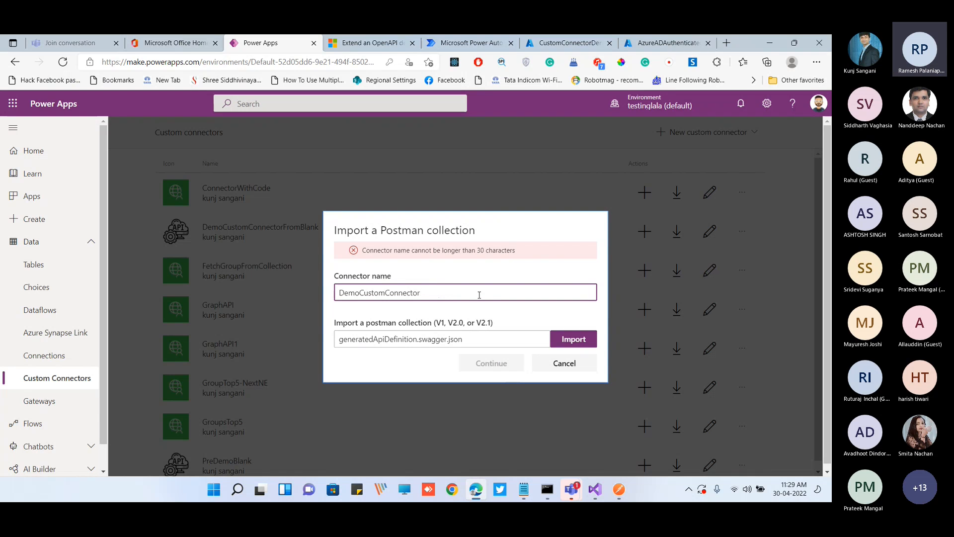
{"action": "type", "text": "Pos"}
{"action": "left_click", "coordinate": [555, 343]}
{"action": "left_click", "coordinate": [317, 168]}
{"action": "left_click", "coordinate": [379, 277]}
{"action": "left_click", "coordinate": [565, 363]}
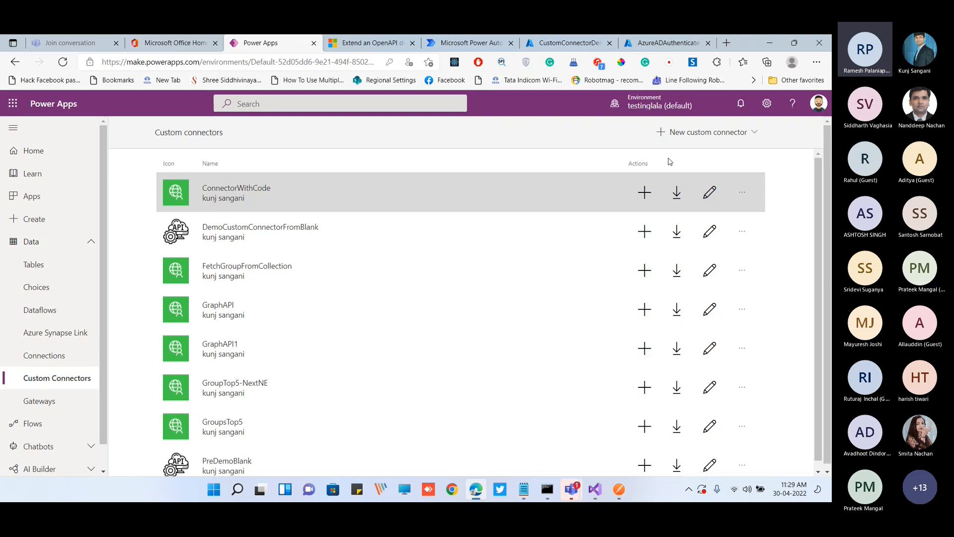
Start a new custom connector named FromPostman by importing 1_DemoCustomConnector.postman_collection.json as a Postman collection
{"action": "left_click", "coordinate": [686, 132]}
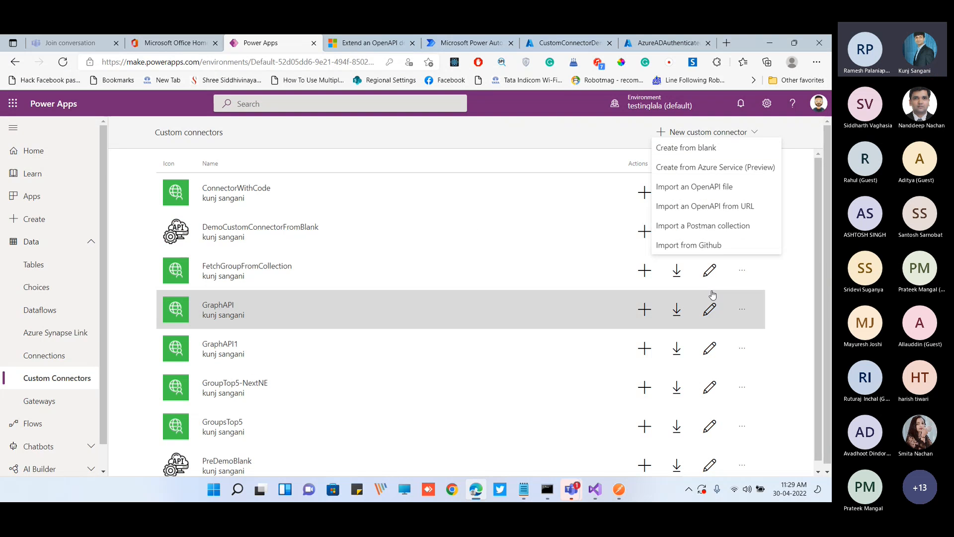
{"action": "left_click", "coordinate": [700, 226]}
{"action": "left_click", "coordinate": [375, 276]}
{"action": "type", "text": "FromPost"}
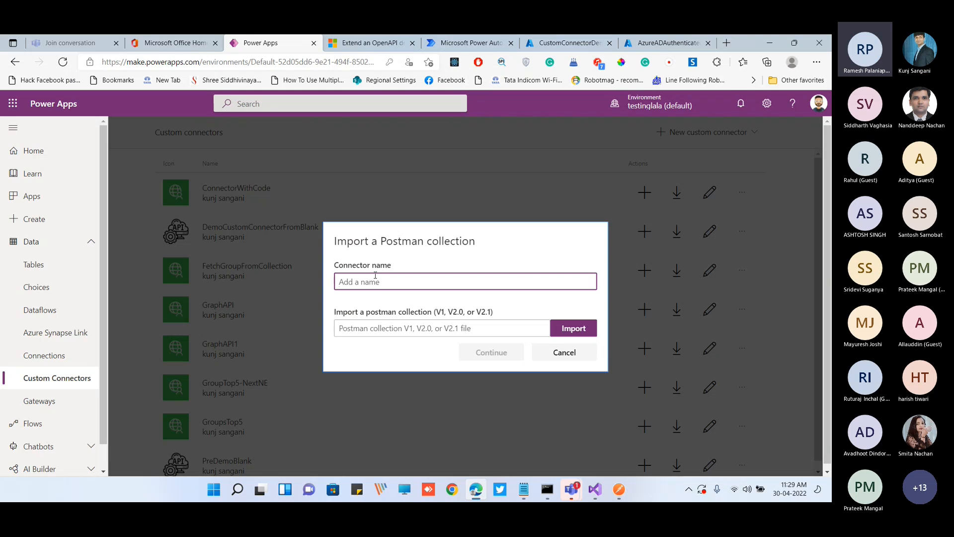
{"action": "type", "text": "man"}
{"action": "left_click", "coordinate": [573, 328]}
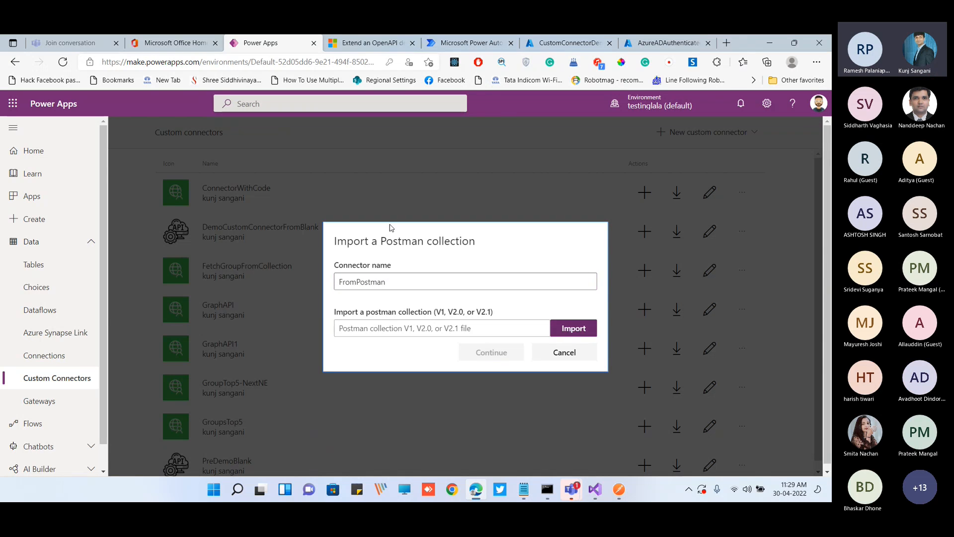
{"action": "left_click", "coordinate": [310, 139]}
{"action": "left_click", "coordinate": [370, 277]}
{"action": "left_click", "coordinate": [497, 352]}
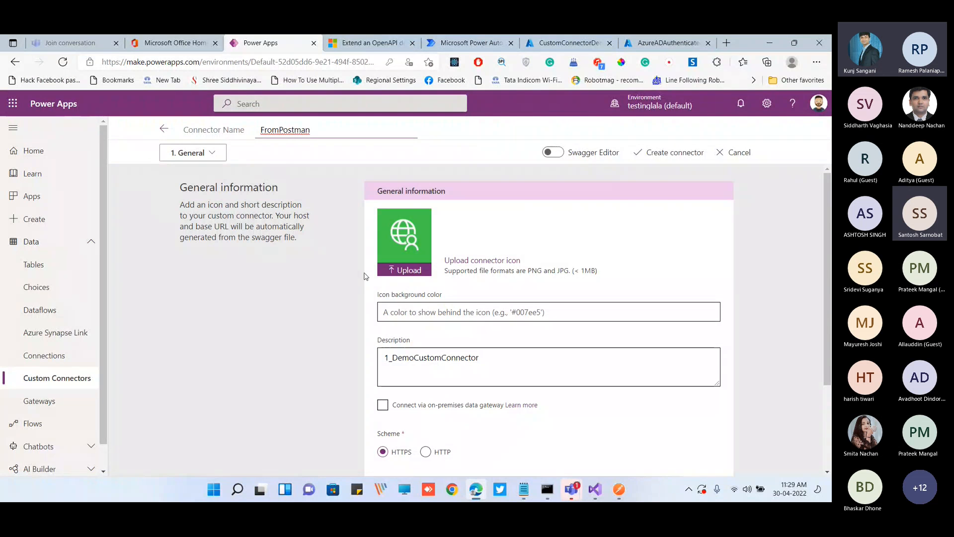
Review the imported general information and upload icon-postman.png as the connector icon
{"action": "scroll", "coordinate": [366, 277], "scroll_direction": "down", "scroll_amount": 1}
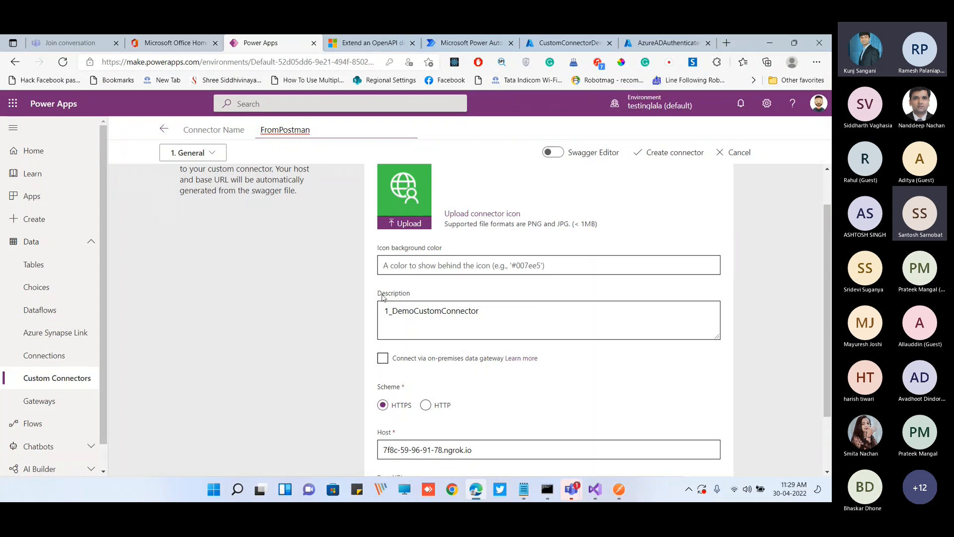
{"action": "left_click_drag", "start_coordinate": [383, 297], "coordinate": [526, 323]}
{"action": "scroll", "coordinate": [473, 362], "scroll_direction": "down", "scroll_amount": 2}
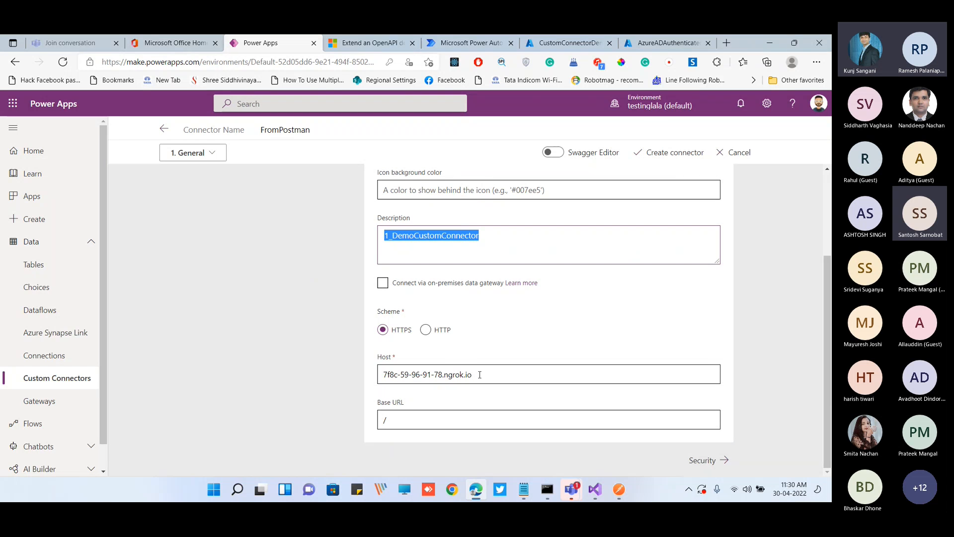
{"action": "scroll", "coordinate": [443, 341], "scroll_direction": "up", "scroll_amount": 2}
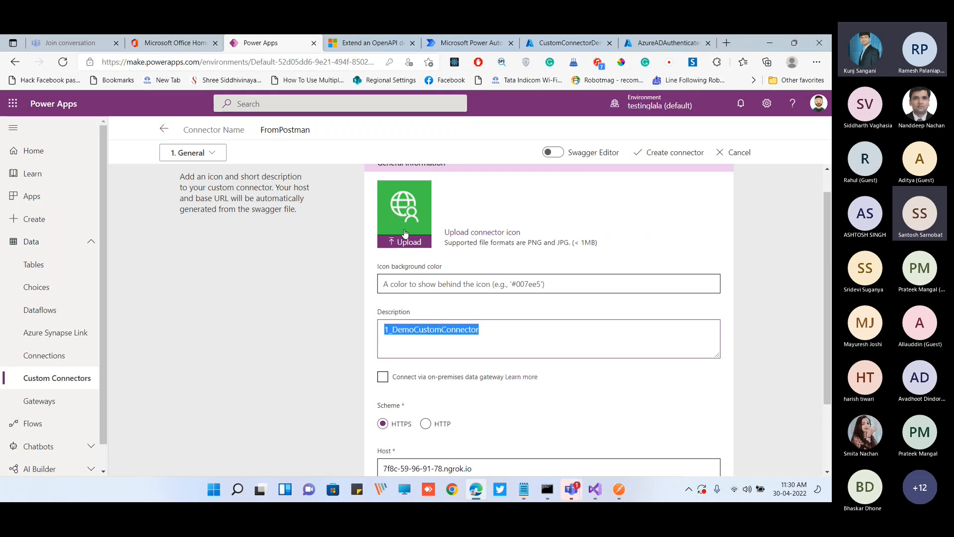
{"action": "scroll", "coordinate": [426, 293], "scroll_direction": "up", "scroll_amount": 1}
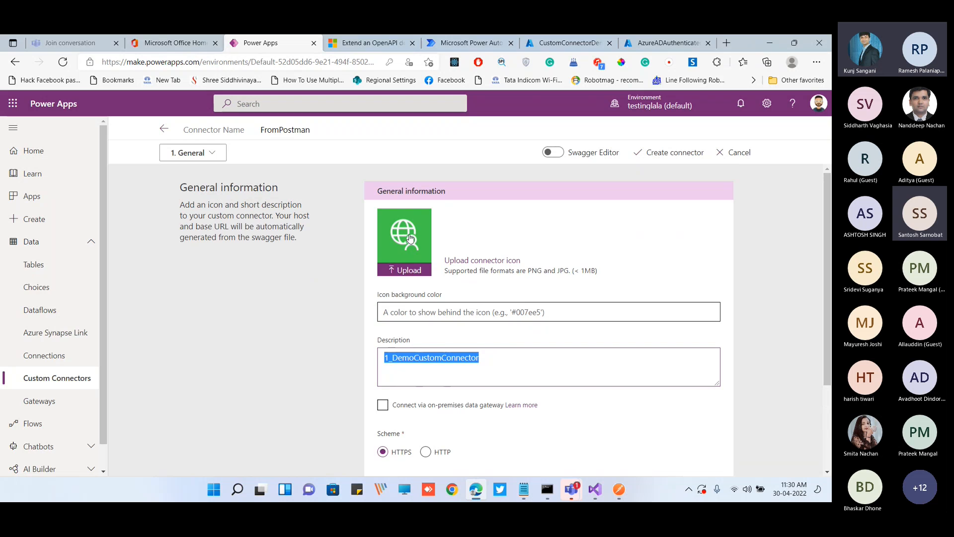
{"action": "left_click", "coordinate": [409, 235]}
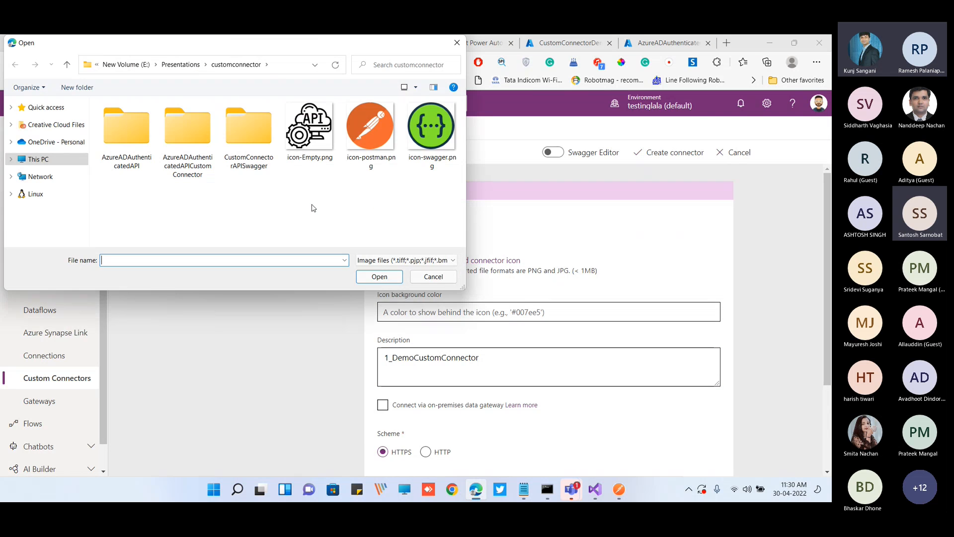
{"action": "double_click", "coordinate": [371, 149]}
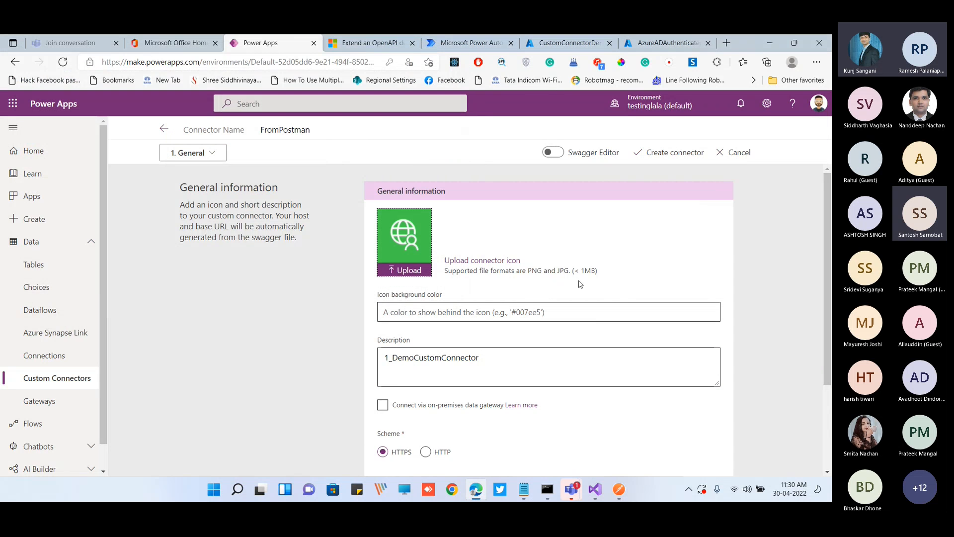
Continue to the connector's security settings and set the OAuth 2.0 identity provider to Azure Active Directory
{"action": "scroll", "coordinate": [537, 279], "scroll_direction": "down", "scroll_amount": 1}
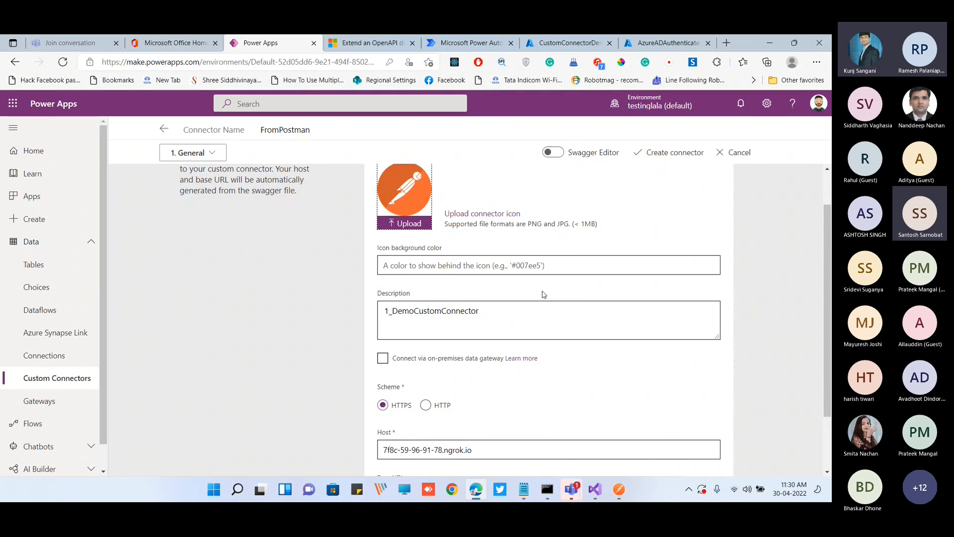
{"action": "scroll", "coordinate": [544, 294], "scroll_direction": "down", "scroll_amount": 2}
{"action": "left_click", "coordinate": [704, 465]}
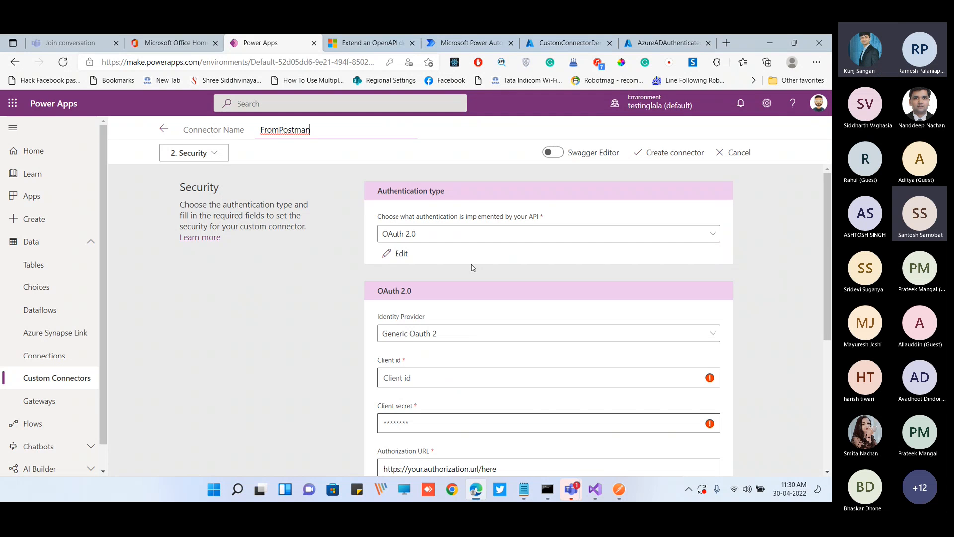
{"action": "scroll", "coordinate": [370, 314], "scroll_direction": "down", "scroll_amount": 1}
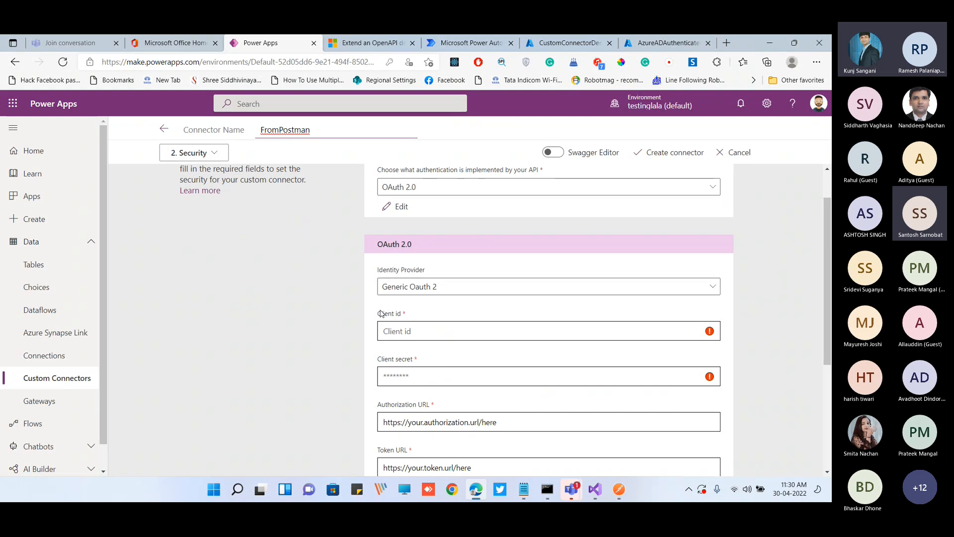
{"action": "left_click", "coordinate": [416, 290]}
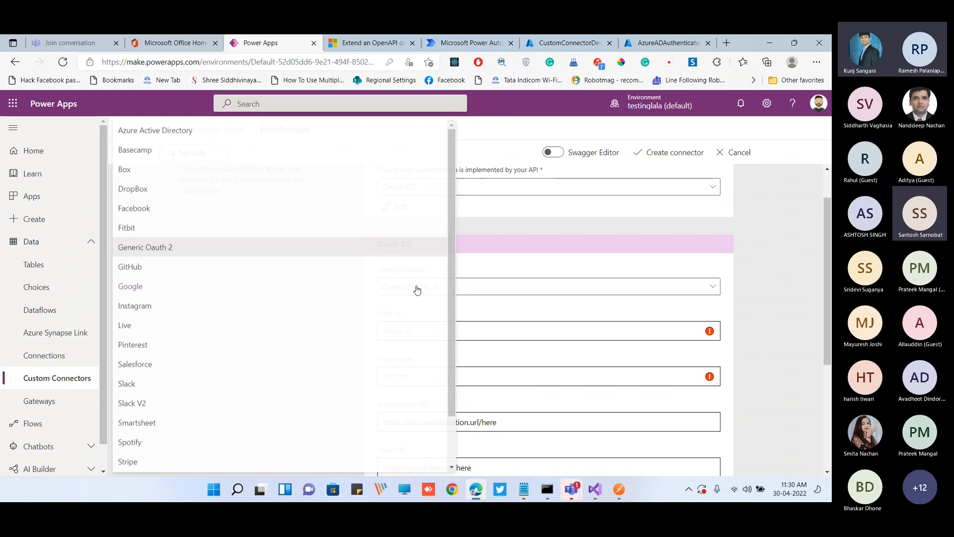
{"action": "left_click", "coordinate": [176, 132]}
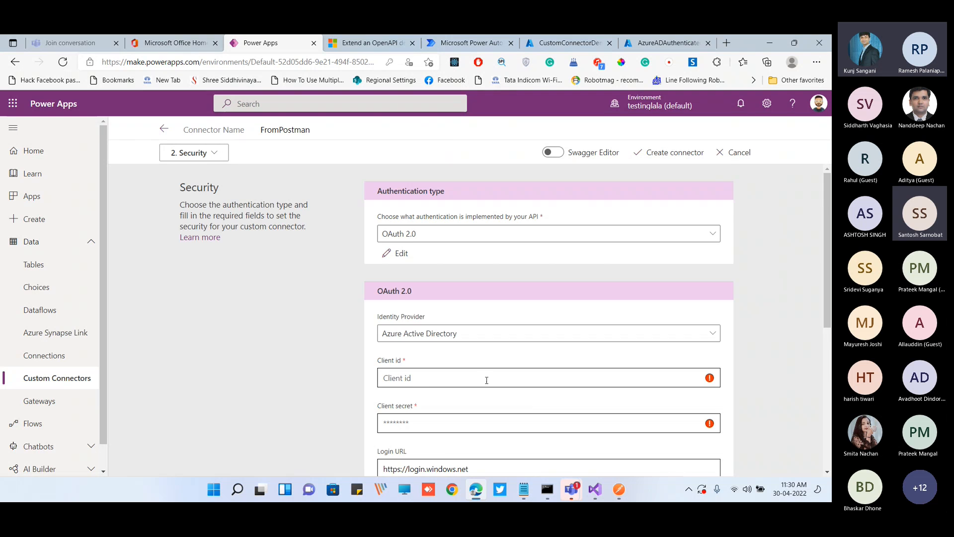
{"action": "scroll", "coordinate": [487, 380], "scroll_direction": "down", "scroll_amount": 2}
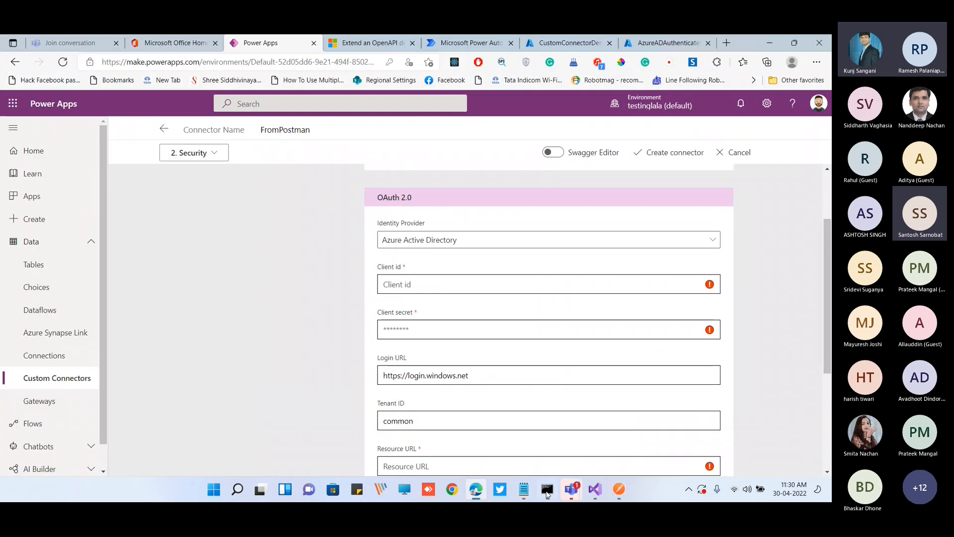
Fill in the connector's client ID with the ID from the first ID-and-secret pair in options.txt
{"action": "left_click", "coordinate": [524, 489]}
{"action": "left_click", "coordinate": [361, 342]}
{"action": "key", "text": "shift+Home"}
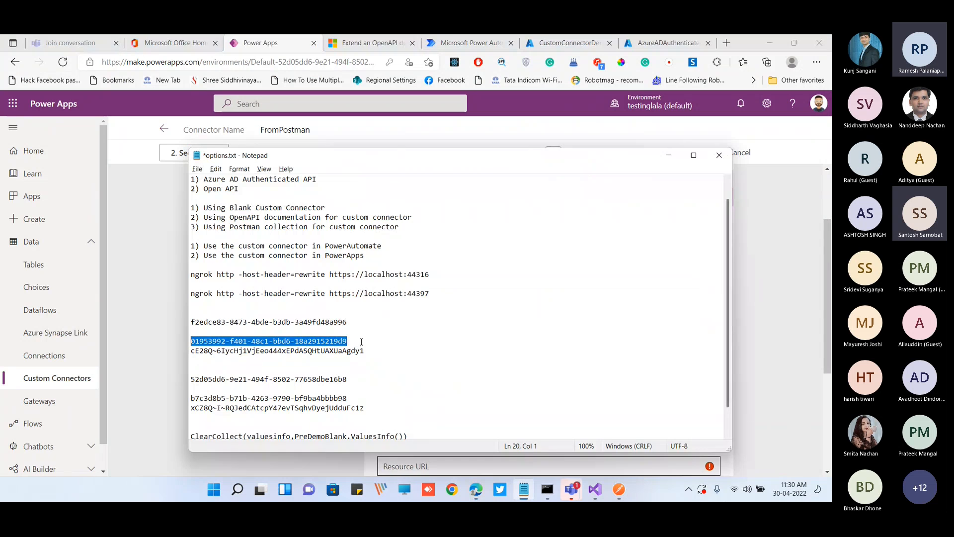
{"action": "key", "text": "ctrl+c"}
{"action": "key", "text": "alt+Tab"}
{"action": "key", "text": "ctrl+v"}
Copy the client secret on the line below that client ID in options.txt into the connector's Client secret field
{"action": "key", "text": "alt+Tab"}
{"action": "left_click", "coordinate": [378, 351]}
{"action": "key", "text": "shift+Home"}
{"action": "key", "text": "ctrl+c"}
{"action": "key", "text": "alt+Tab"}
{"action": "key", "text": "ctrl+v"}
{"action": "scroll", "coordinate": [320, 326], "scroll_direction": "down", "scroll_amount": 2}
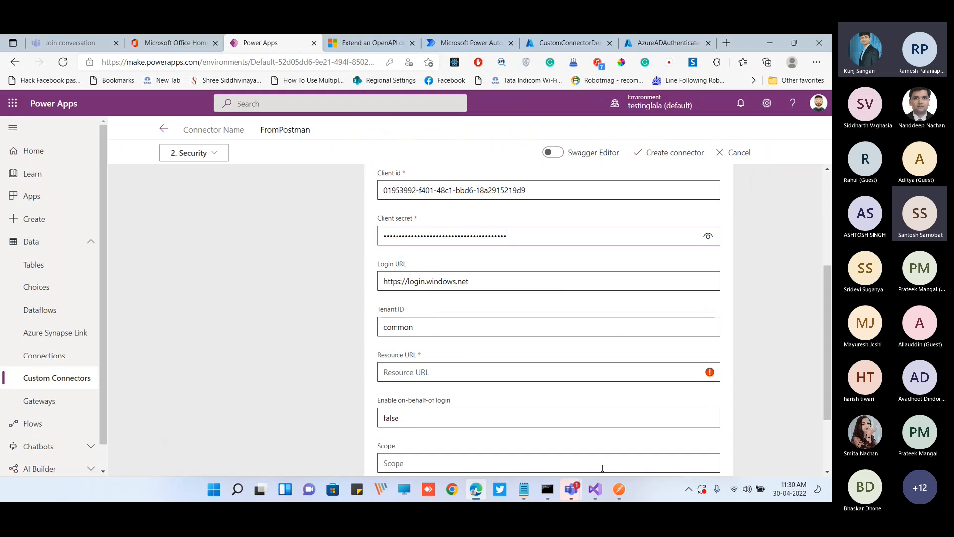
Replace the connector's tenant ID common with the tenant GUID from the Auth URL of the Values API request in Postman
{"action": "left_click", "coordinate": [619, 489]}
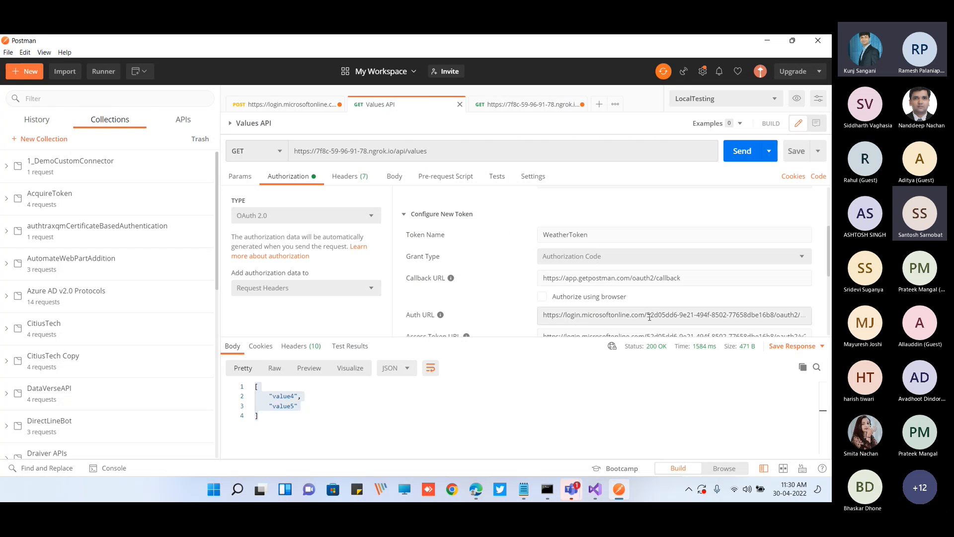
{"action": "double_click", "coordinate": [649, 316]}
{"action": "key", "text": "ctrl+c"}
{"action": "key", "text": "alt+Tab"}
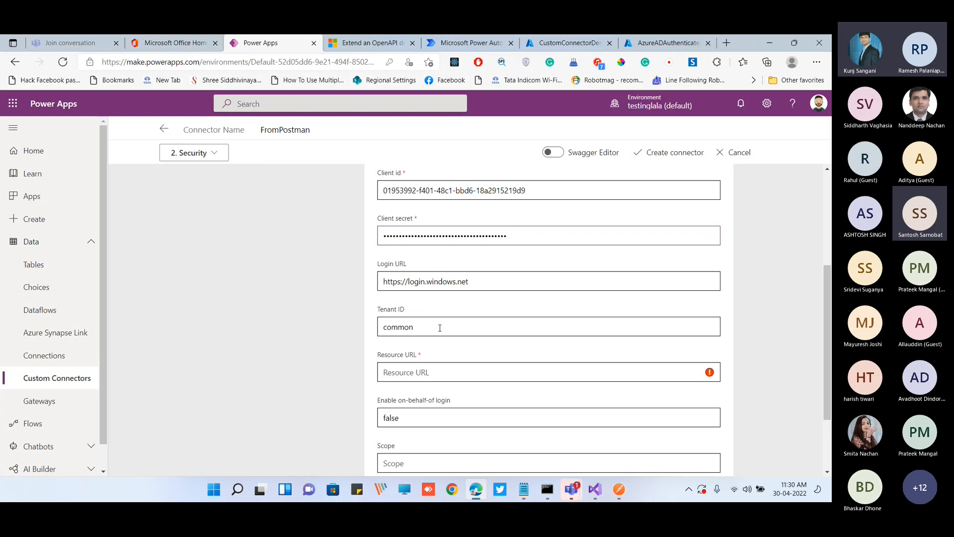
{"action": "double_click", "coordinate": [439, 326]}
{"action": "key", "text": "ctrl+v"}
{"action": "scroll", "coordinate": [339, 339], "scroll_direction": "down", "scroll_amount": 1}
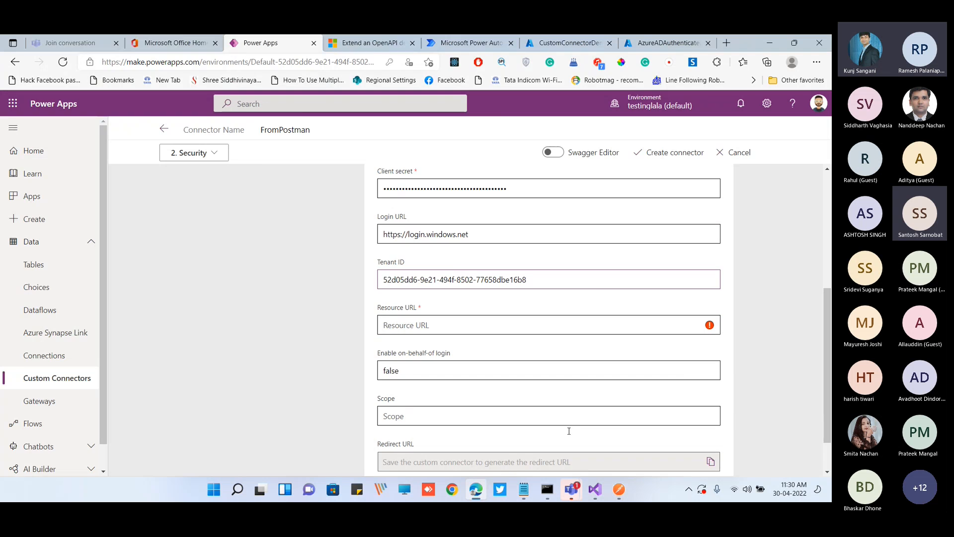
Set the Resource URL to the api:// application URI from the Postman request's Scope, without the /user_impersonation suffix
{"action": "left_click", "coordinate": [619, 489]}
{"action": "scroll", "coordinate": [633, 312], "scroll_direction": "down", "scroll_amount": 3}
{"action": "scroll", "coordinate": [639, 305], "scroll_direction": "up", "scroll_amount": 1}
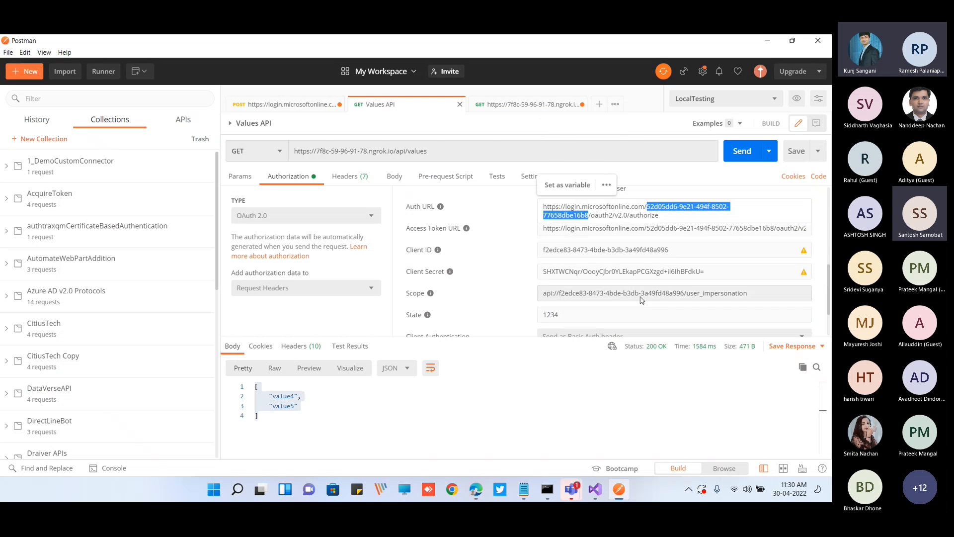
{"action": "left_click", "coordinate": [681, 292]}
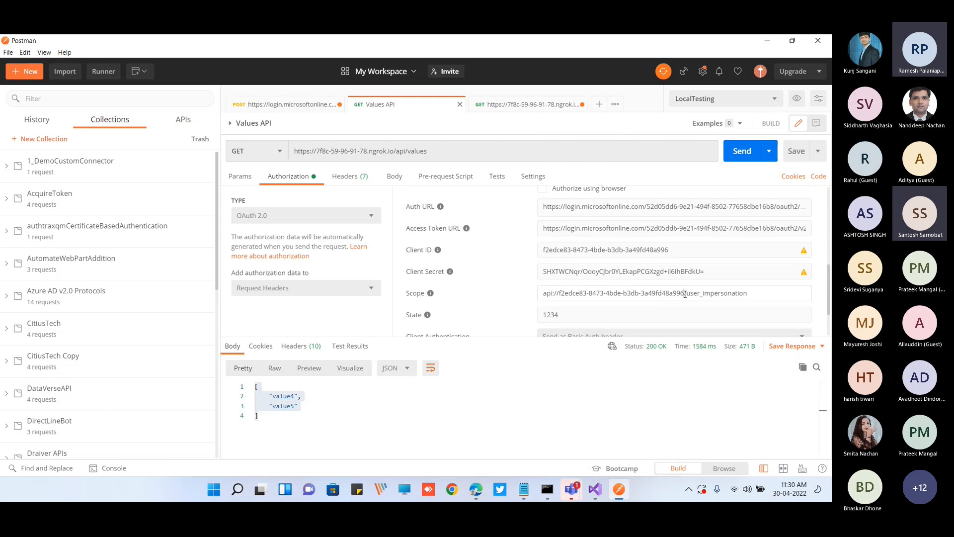
{"action": "left_click_drag", "start_coordinate": [685, 293], "coordinate": [540, 294]}
{"action": "left_click", "coordinate": [476, 490]}
{"action": "left_click", "coordinate": [424, 324]}
{"action": "key", "text": "ctrl+v"}
{"action": "scroll", "coordinate": [424, 324], "scroll_direction": "down", "scroll_amount": 2}
Set the connector's Scope to the full Postman scope value, including /user_impersonation
{"action": "key", "text": "alt+Tab"}
{"action": "key", "text": "ctrl+a"}
{"action": "key", "text": "ctrl+c"}
{"action": "key", "text": "alt+Tab"}
{"action": "left_click", "coordinate": [416, 365]}
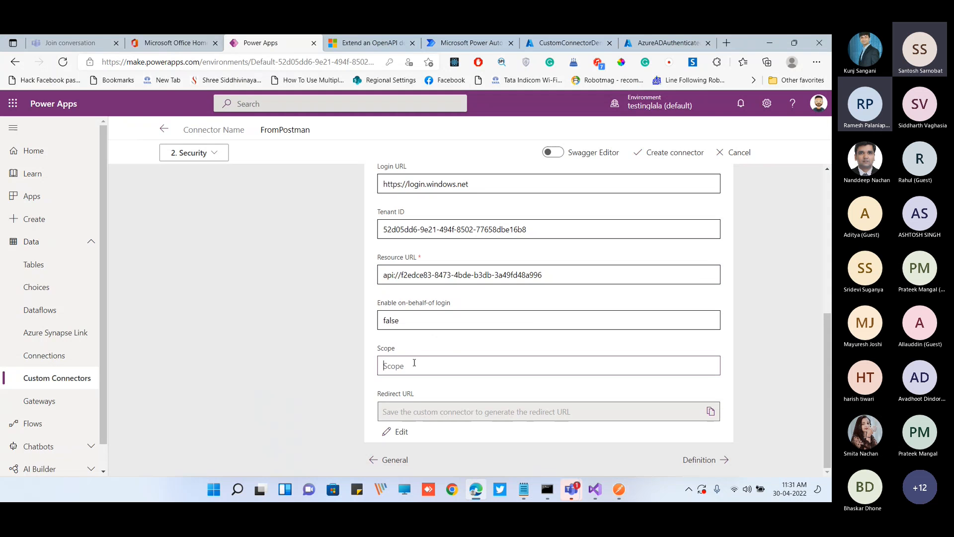
{"action": "key", "text": "ctrl+v"}
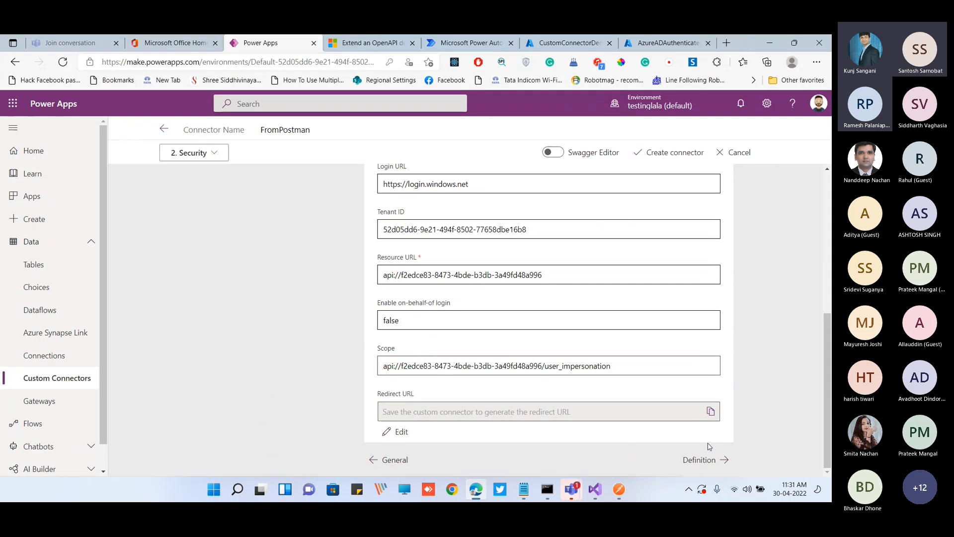
Create the FromPostman connector and check its generated redirect URL
{"action": "left_click", "coordinate": [666, 153]}
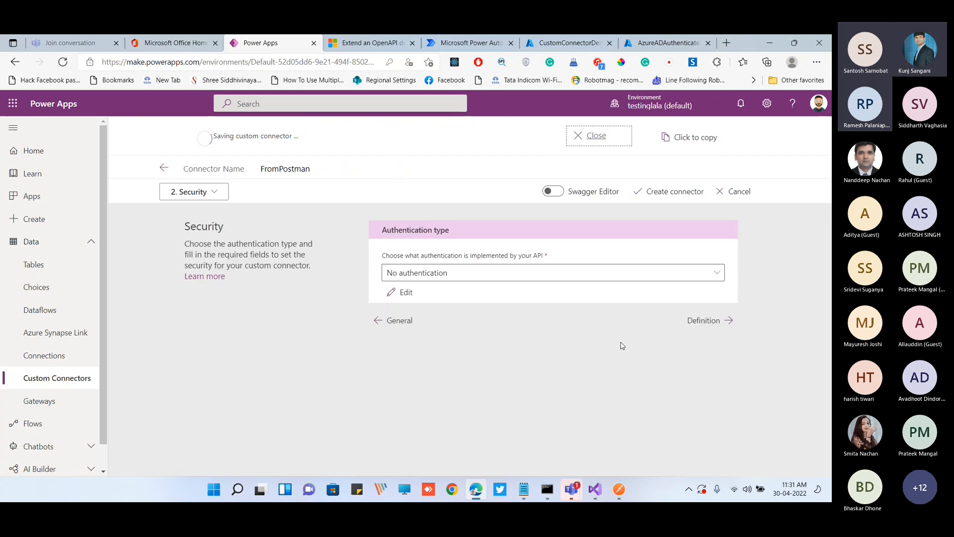
{"action": "scroll", "coordinate": [568, 304], "scroll_direction": "down", "scroll_amount": 5}
{"action": "scroll", "coordinate": [569, 304], "scroll_direction": "down", "scroll_amount": 3}
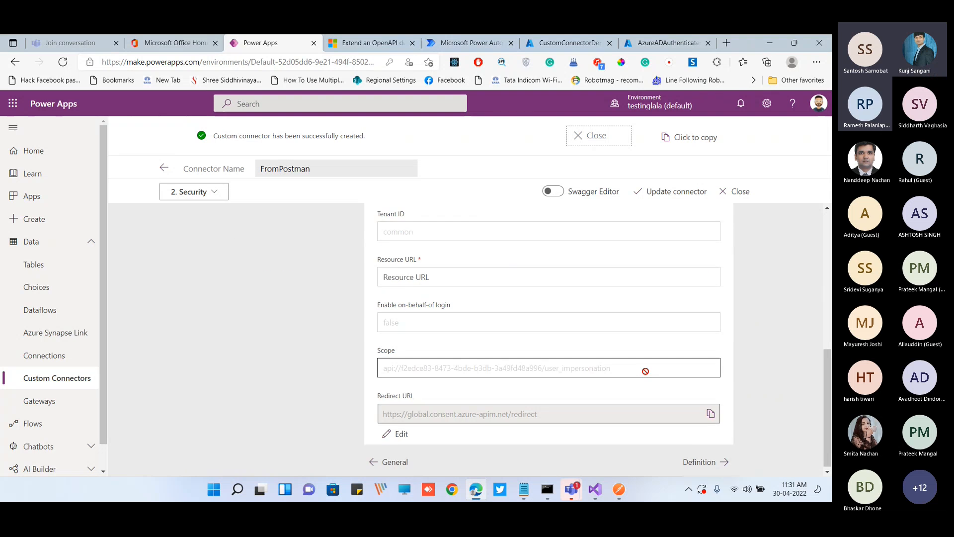
Examine the imported ValuesApi action's general details, request, default response and validation in the connector definition
{"action": "left_click", "coordinate": [699, 460]}
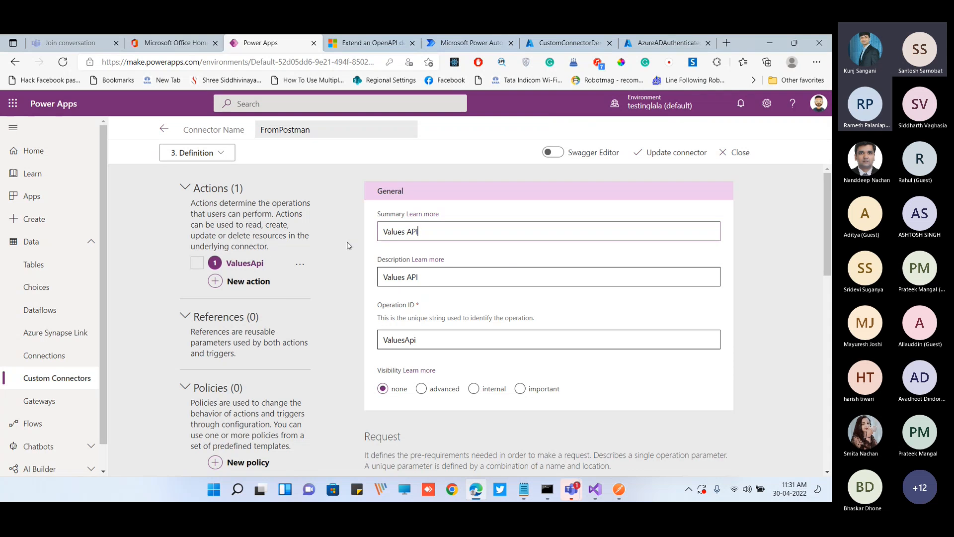
{"action": "scroll", "coordinate": [352, 244], "scroll_direction": "down", "scroll_amount": 1}
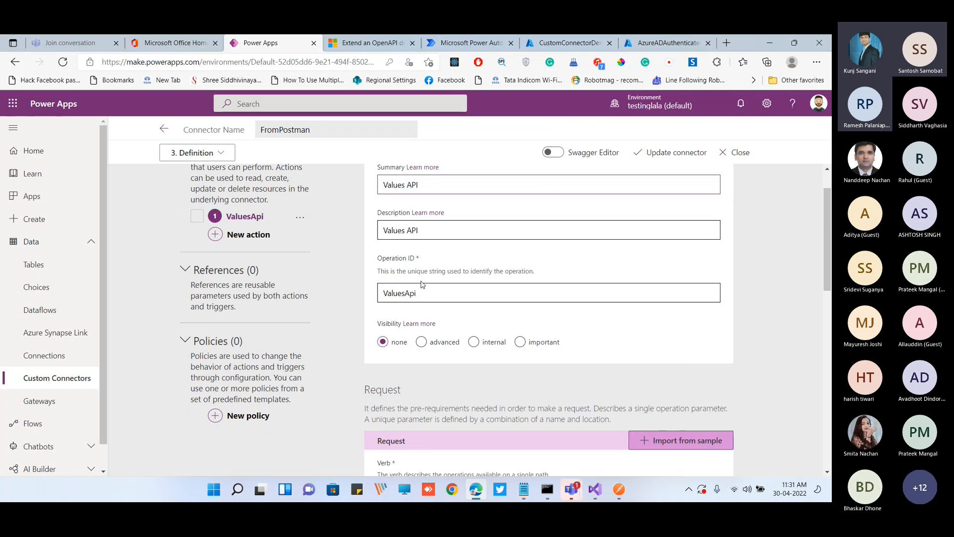
{"action": "scroll", "coordinate": [422, 284], "scroll_direction": "down", "scroll_amount": 1}
{"action": "scroll", "coordinate": [430, 298], "scroll_direction": "down", "scroll_amount": 3}
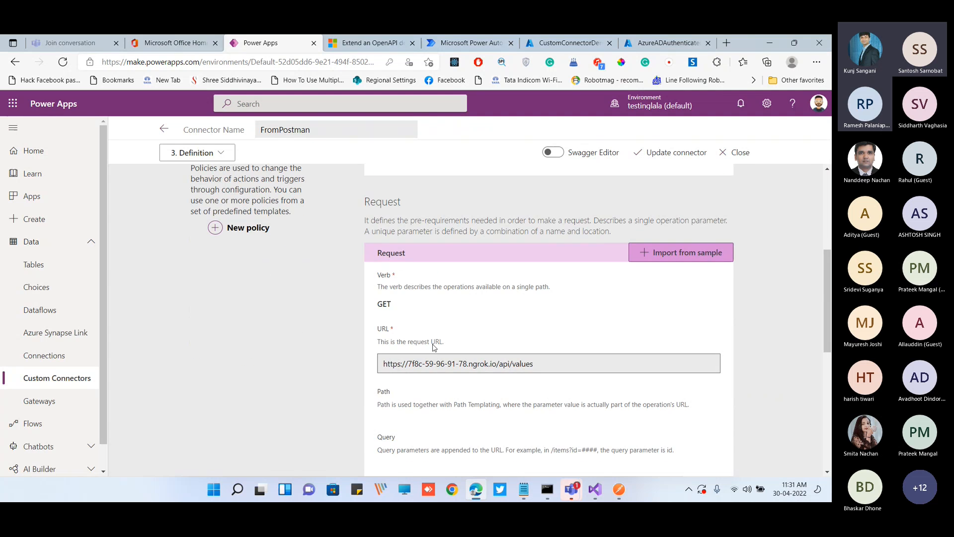
{"action": "scroll", "coordinate": [554, 362], "scroll_direction": "down", "scroll_amount": 5}
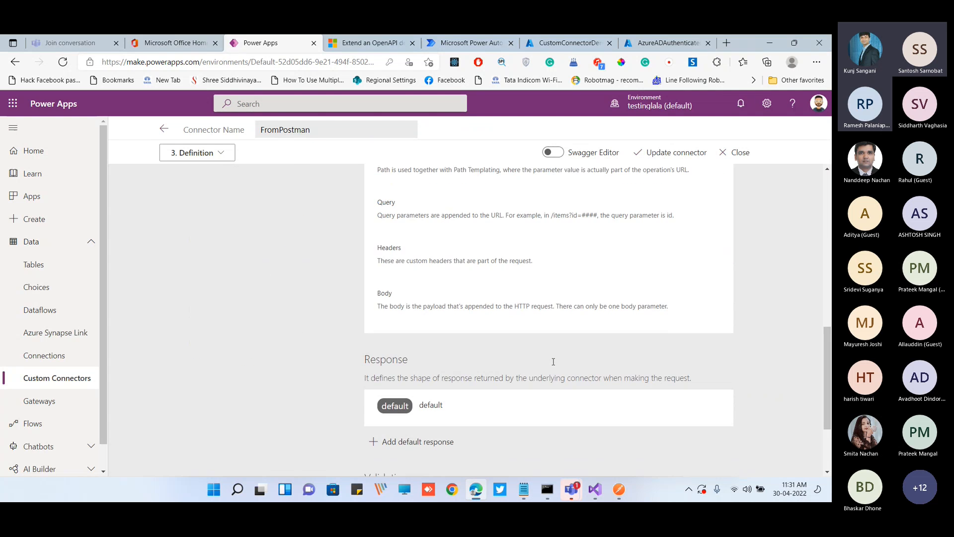
{"action": "scroll", "coordinate": [553, 361], "scroll_direction": "down", "scroll_amount": 2}
{"action": "scroll", "coordinate": [471, 300], "scroll_direction": "down", "scroll_amount": 1}
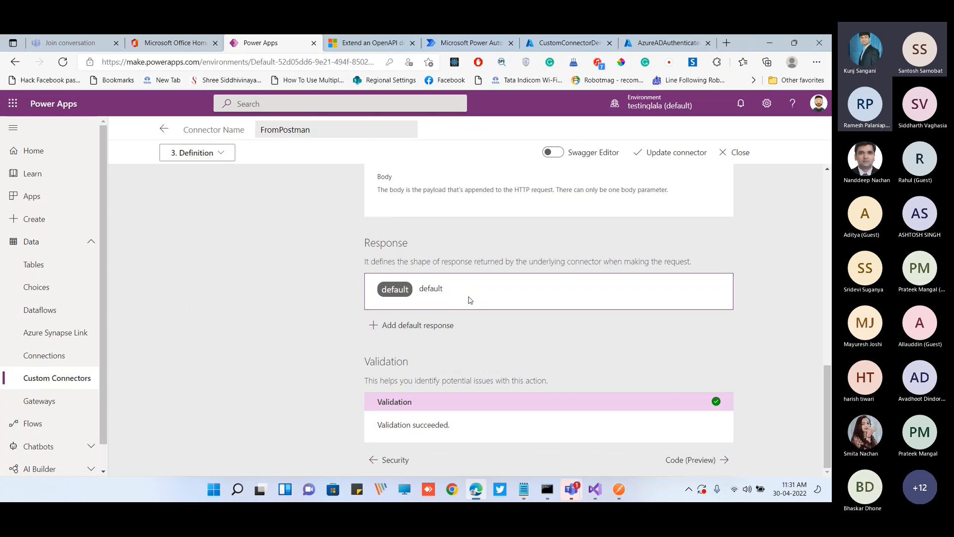
Continue past the custom code settings to testing and create a new connection with the already signed-in account
{"action": "left_click", "coordinate": [707, 461]}
{"action": "scroll", "coordinate": [562, 297], "scroll_direction": "down", "scroll_amount": 1}
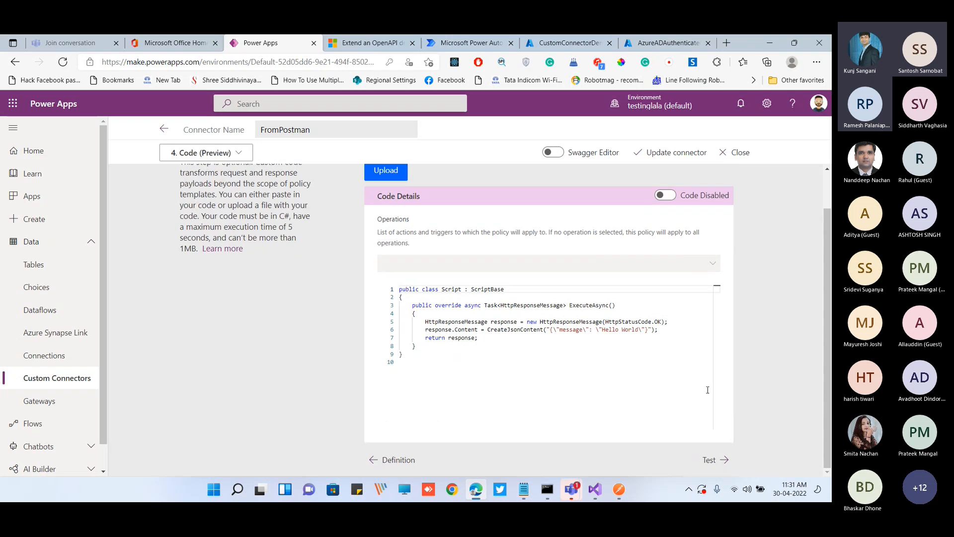
{"action": "left_click", "coordinate": [714, 457]}
{"action": "left_click", "coordinate": [435, 265]}
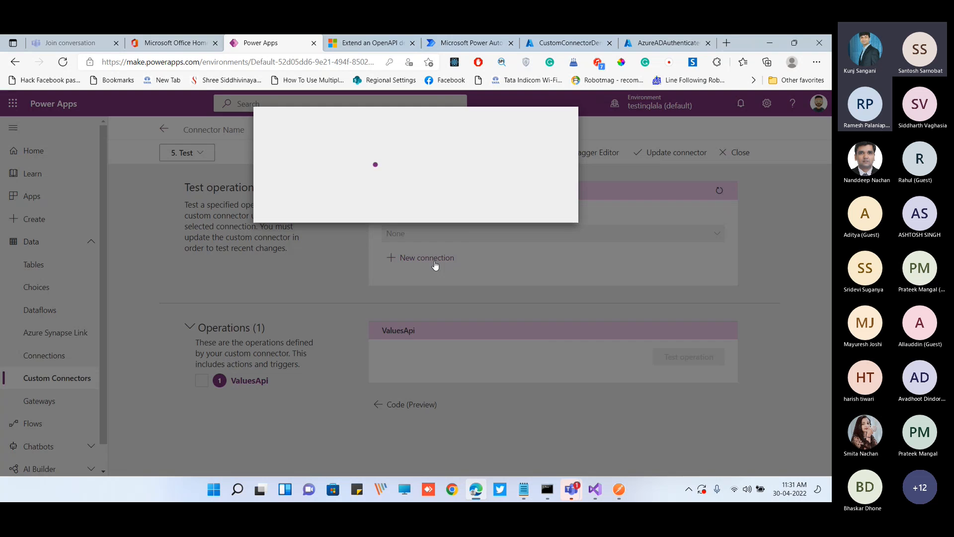
{"action": "left_click", "coordinate": [521, 225]}
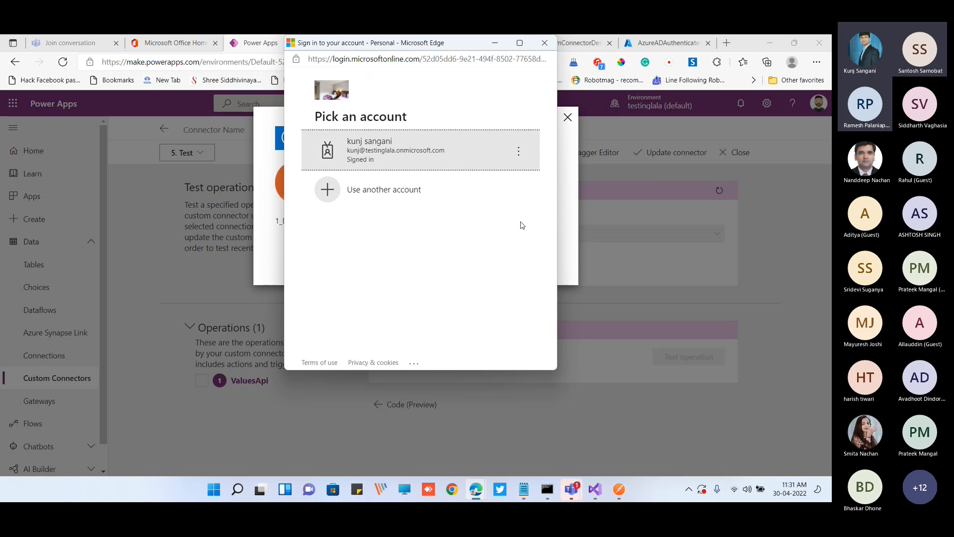
{"action": "left_click", "coordinate": [426, 151]}
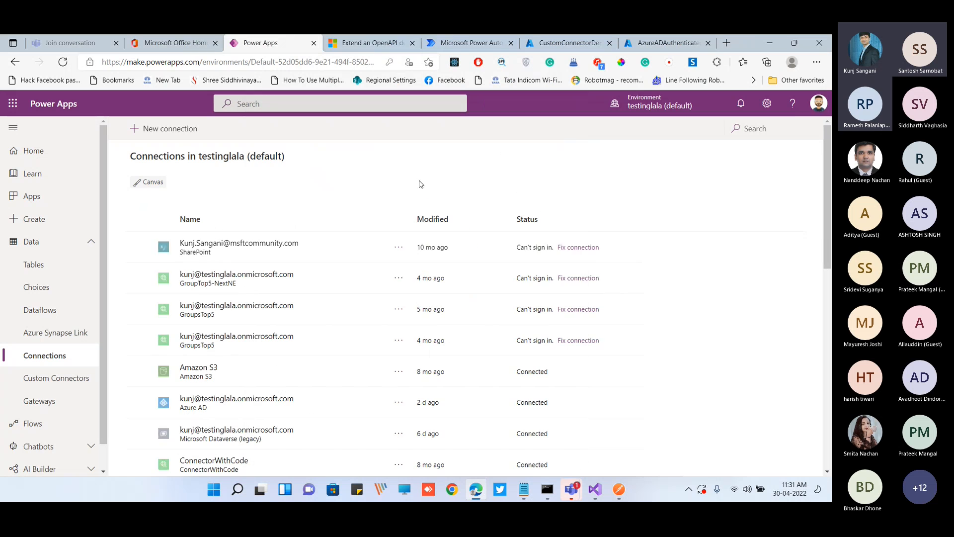
Return to the custom connectors list and open FromPostman for editing
{"action": "left_click", "coordinate": [83, 380]}
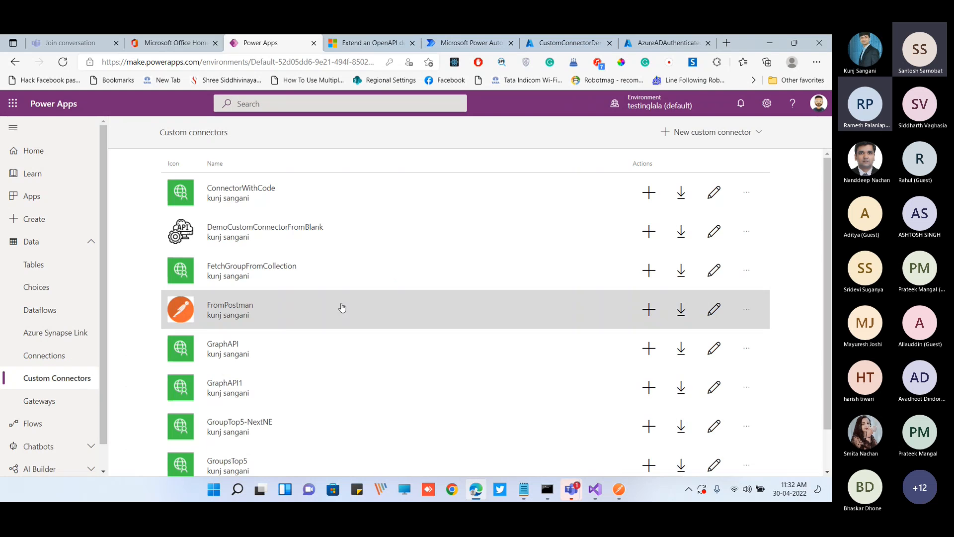
{"action": "scroll", "coordinate": [298, 278], "scroll_direction": "down", "scroll_amount": 1}
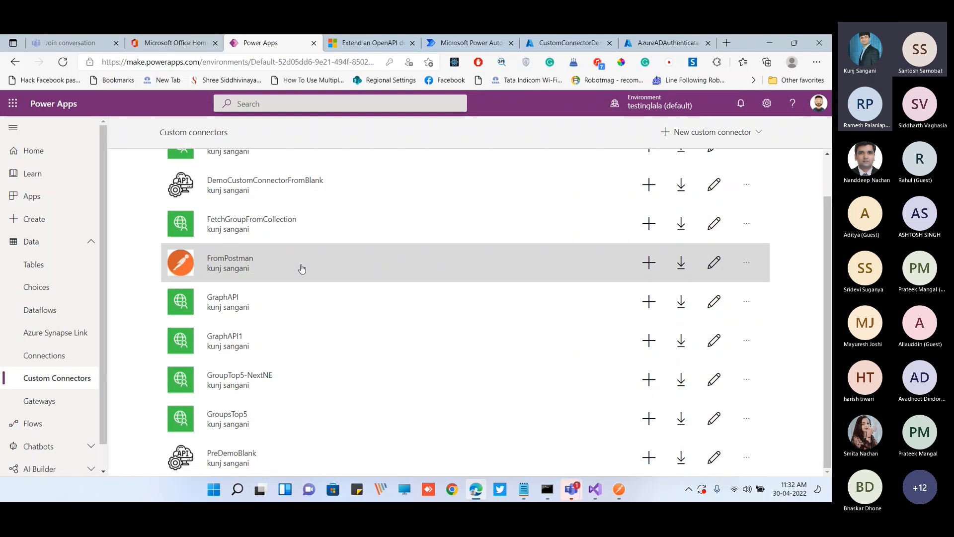
{"action": "left_click", "coordinate": [293, 267]}
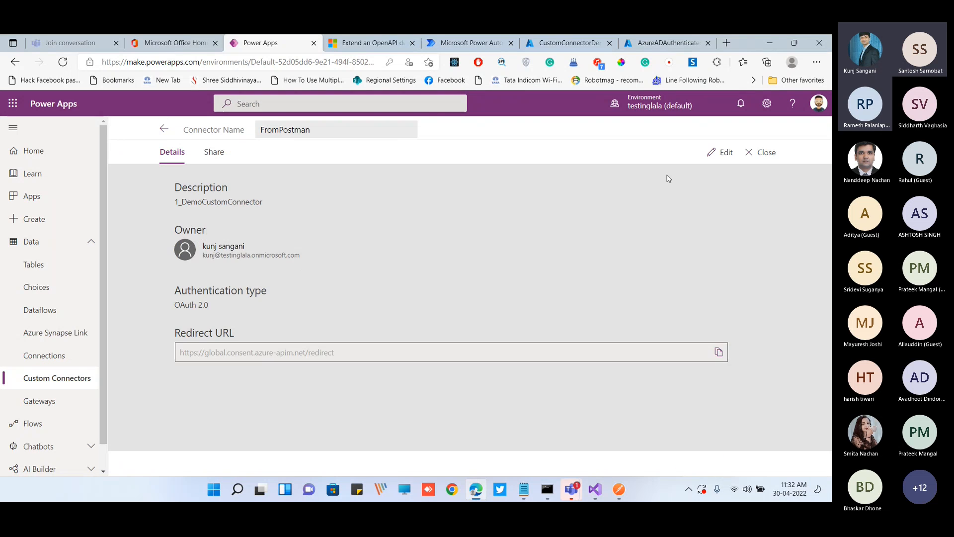
{"action": "left_click", "coordinate": [714, 152]}
Run the ValuesApi test operation with the new connection and check its response body
{"action": "left_click", "coordinate": [211, 155]}
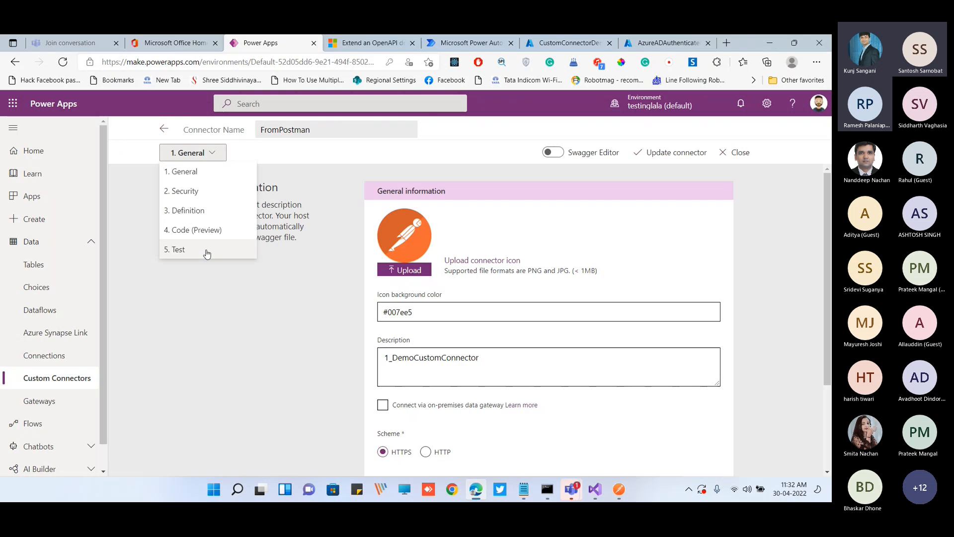
{"action": "left_click", "coordinate": [180, 247]}
{"action": "left_click", "coordinate": [685, 361]}
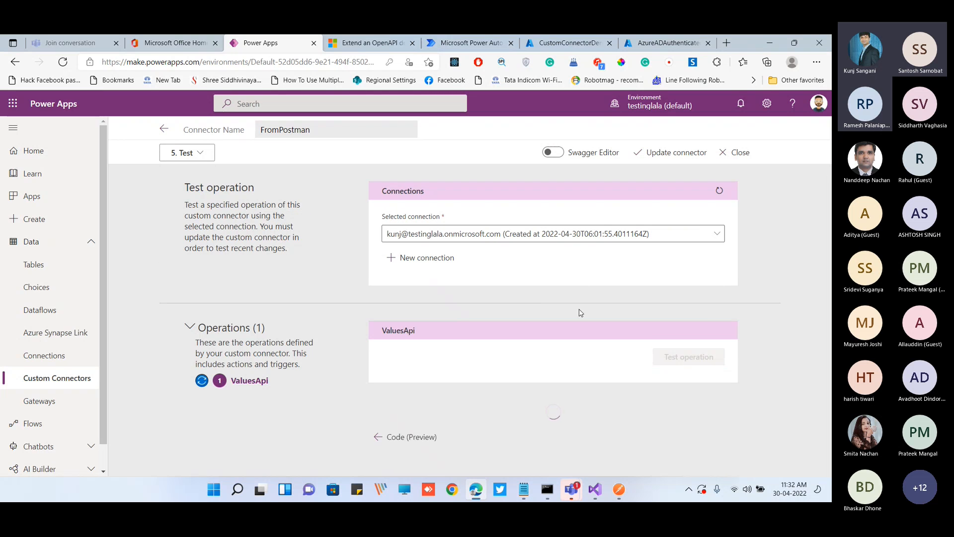
{"action": "scroll", "coordinate": [454, 378], "scroll_direction": "down", "scroll_amount": 4}
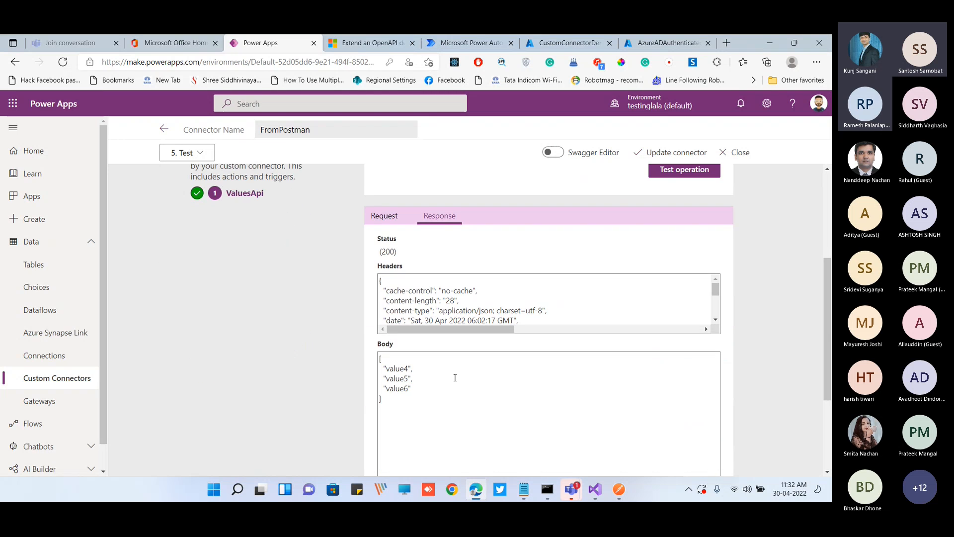
Switch to Power Automate and create a manually triggered instant cloud flow named ForCustomConnector
{"action": "left_click_drag", "start_coordinate": [748, 51], "coordinate": [741, 102]}
{"action": "left_click", "coordinate": [449, 96]}
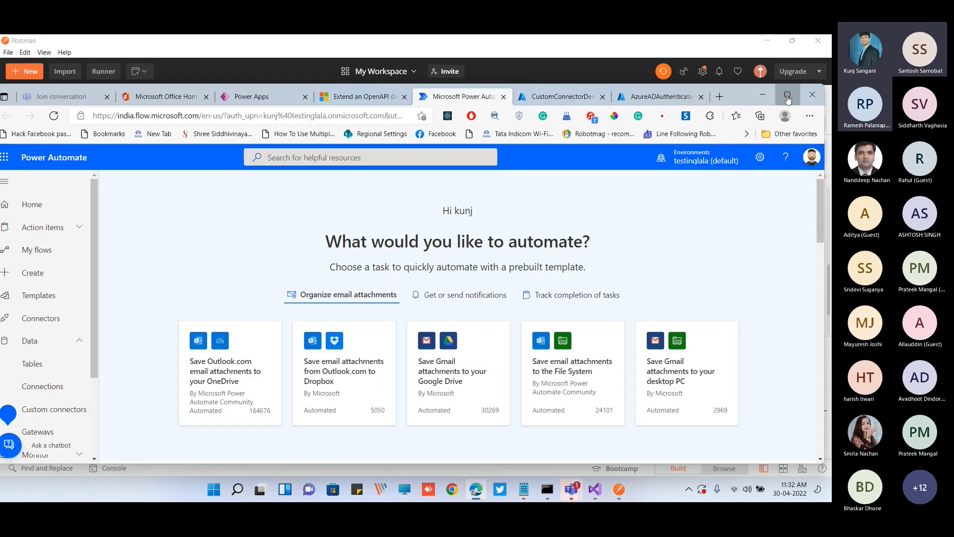
{"action": "left_click", "coordinate": [788, 95]}
{"action": "left_click", "coordinate": [57, 222]}
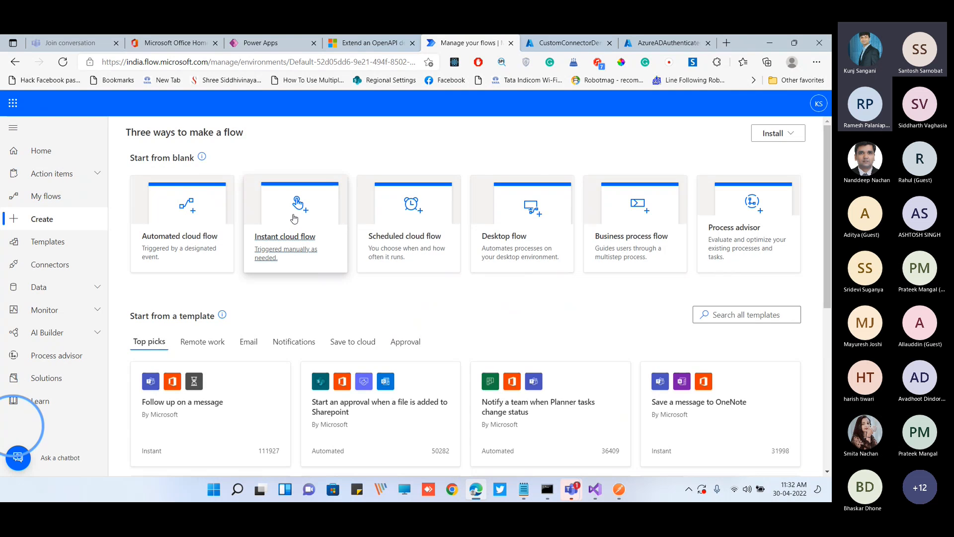
{"action": "left_click", "coordinate": [294, 219]}
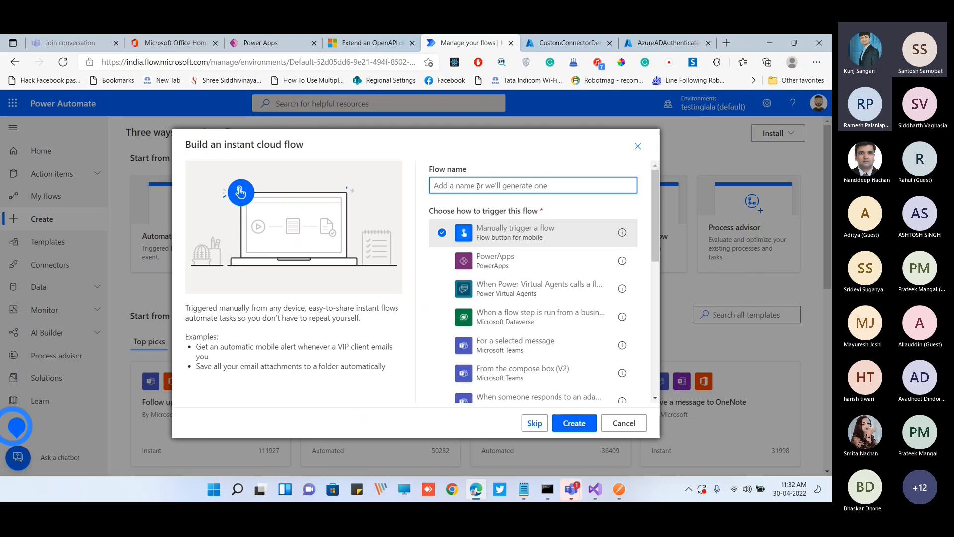
{"action": "type", "text": "ForCustomConned"}
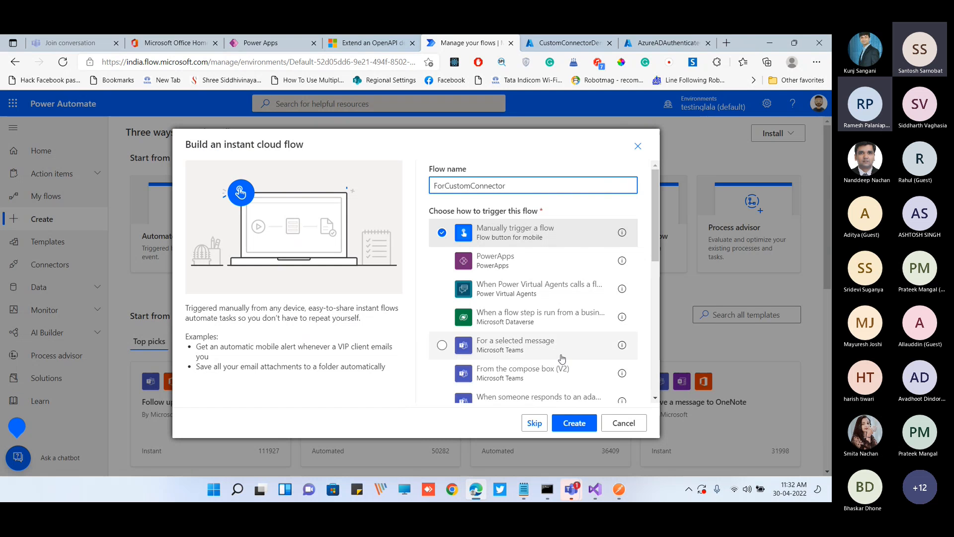
{"action": "left_click", "coordinate": [574, 423]}
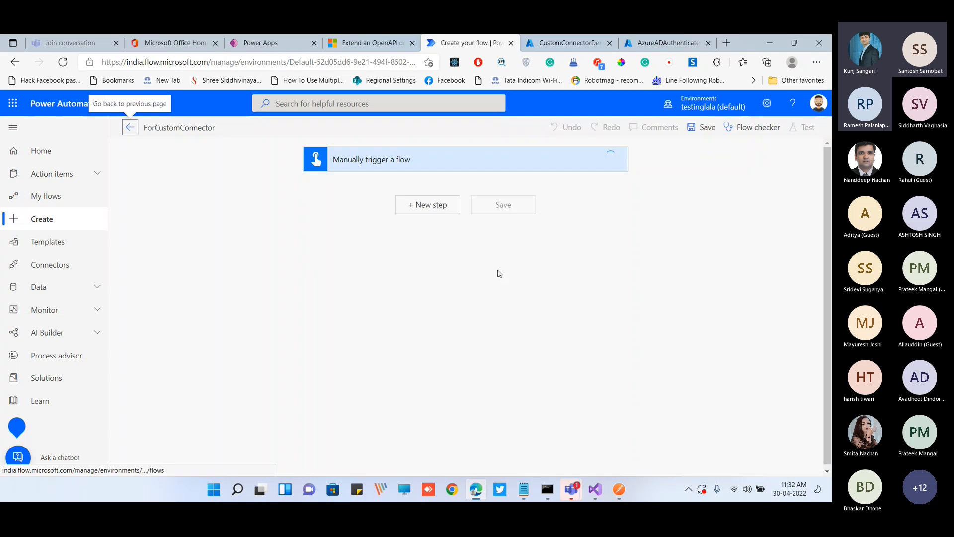
Add the Values API action from the FromPostman custom connector after the manual trigger and save the flow
{"action": "left_click", "coordinate": [451, 210]}
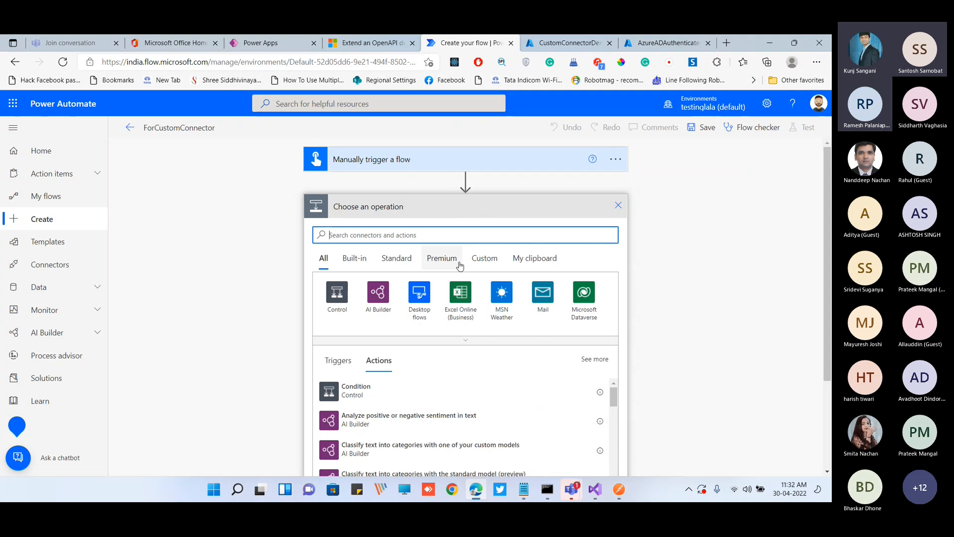
{"action": "left_click", "coordinate": [491, 265]}
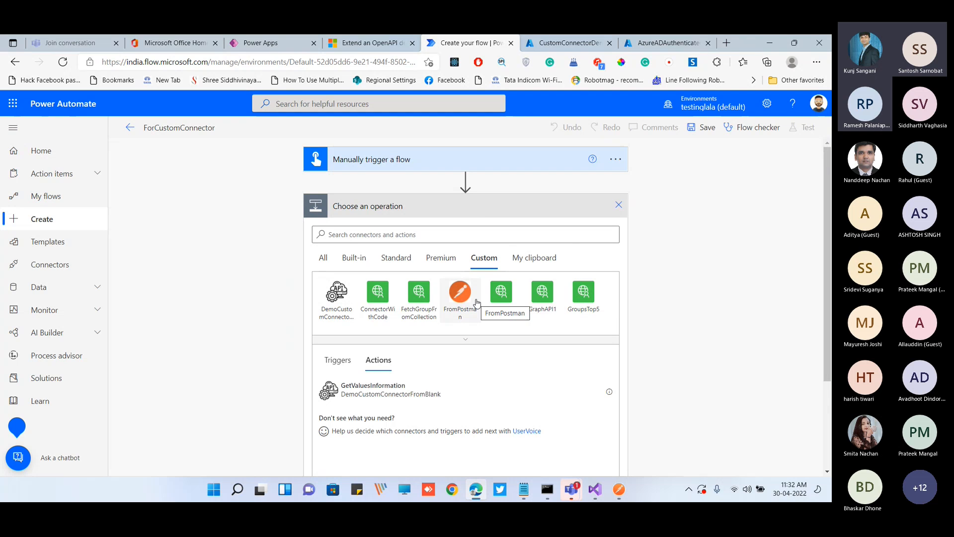
{"action": "scroll", "coordinate": [466, 298], "scroll_direction": "down", "scroll_amount": 2}
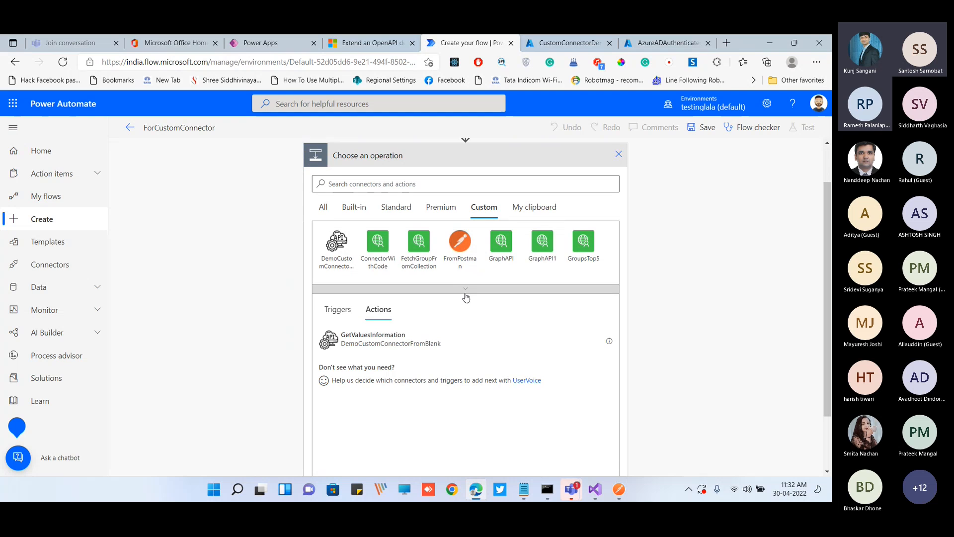
{"action": "left_click", "coordinate": [461, 242]}
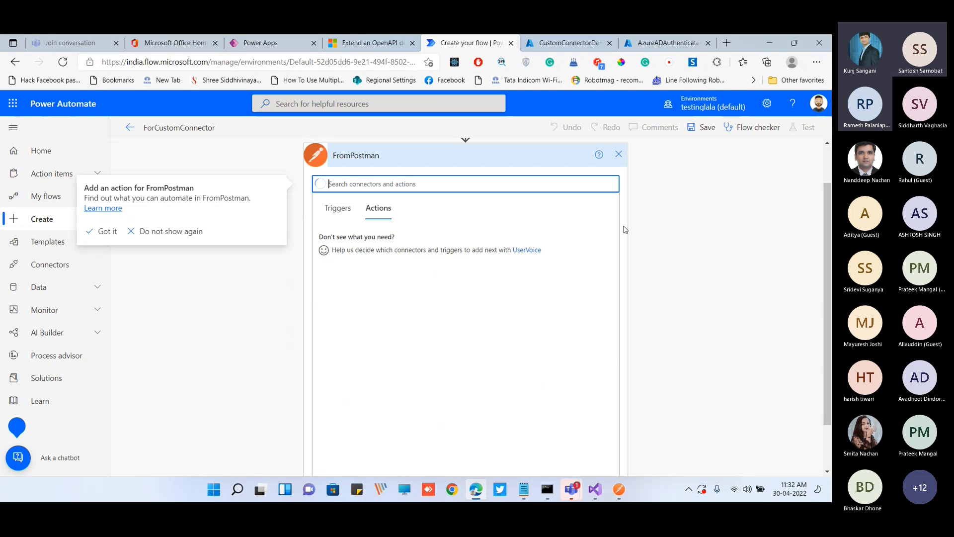
{"action": "left_click", "coordinate": [373, 238]}
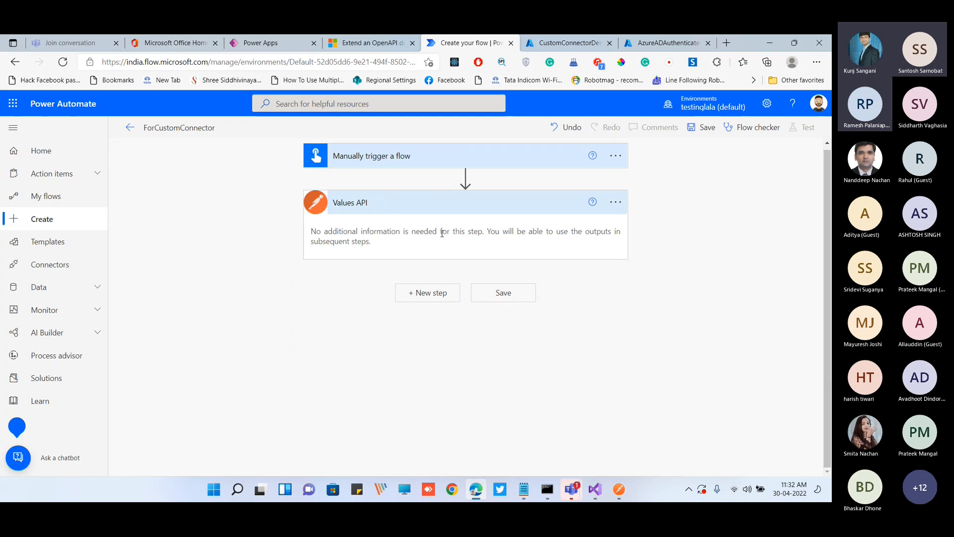
{"action": "left_click", "coordinate": [503, 292]}
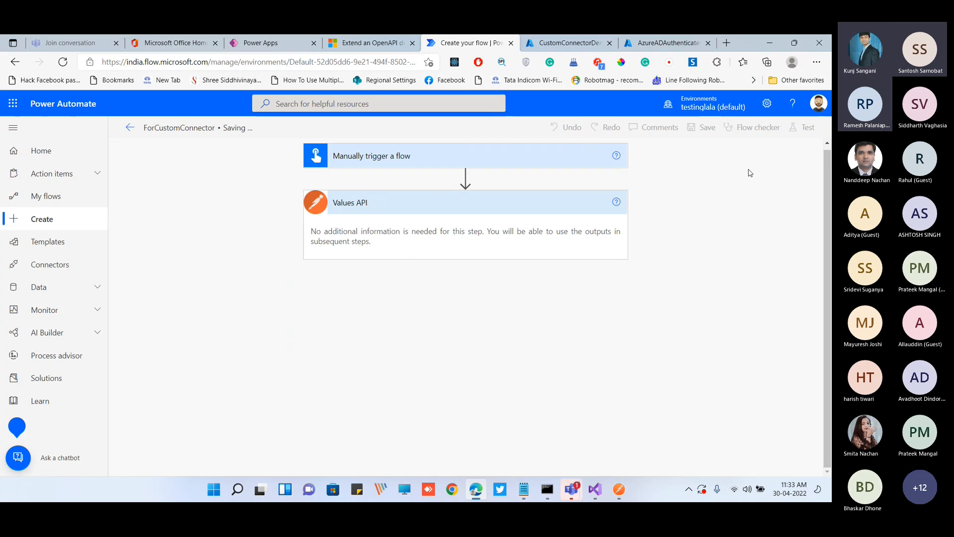
Test the ForCustomConnector flow manually, running it with the existing FromPostman connection
{"action": "left_click", "coordinate": [802, 127]}
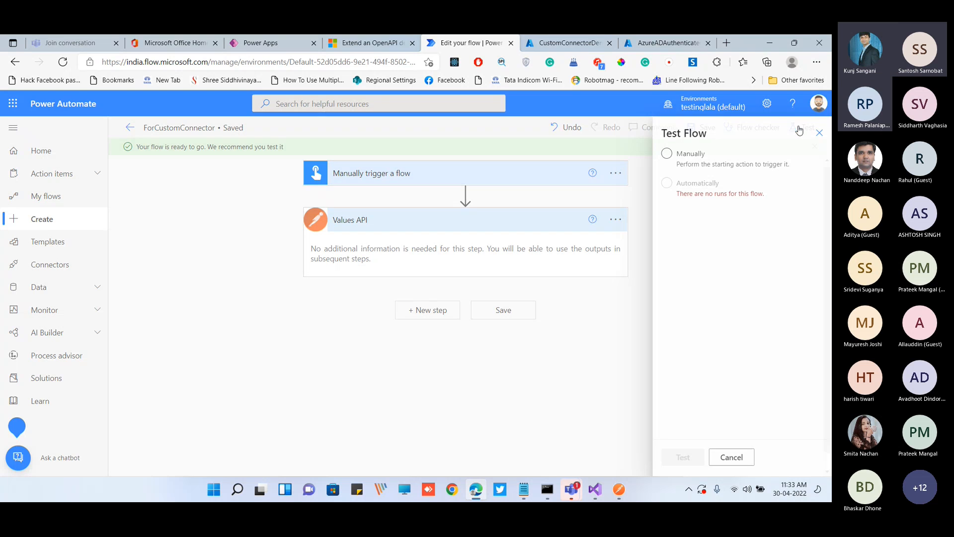
{"action": "left_click", "coordinate": [682, 155]}
{"action": "left_click", "coordinate": [691, 457]}
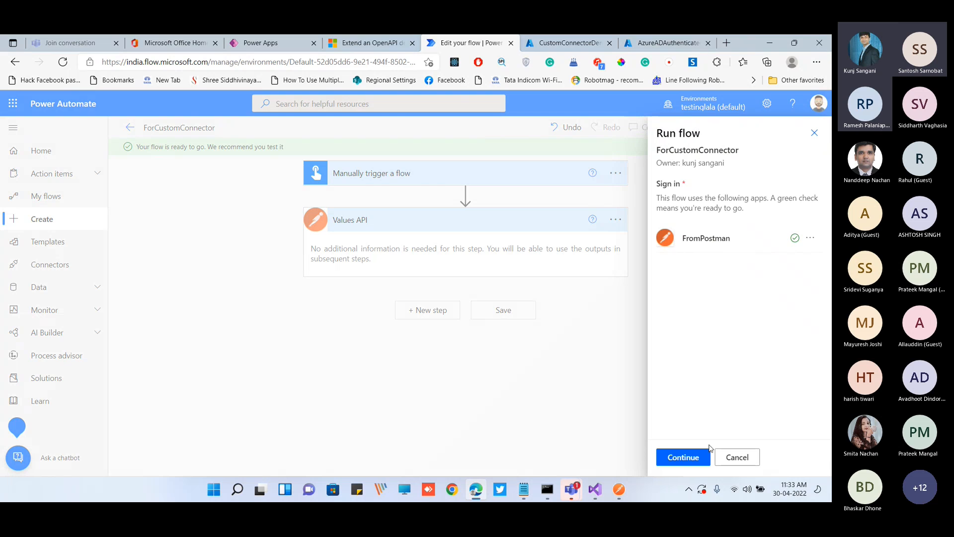
{"action": "left_click_drag", "start_coordinate": [656, 186], "coordinate": [748, 209]}
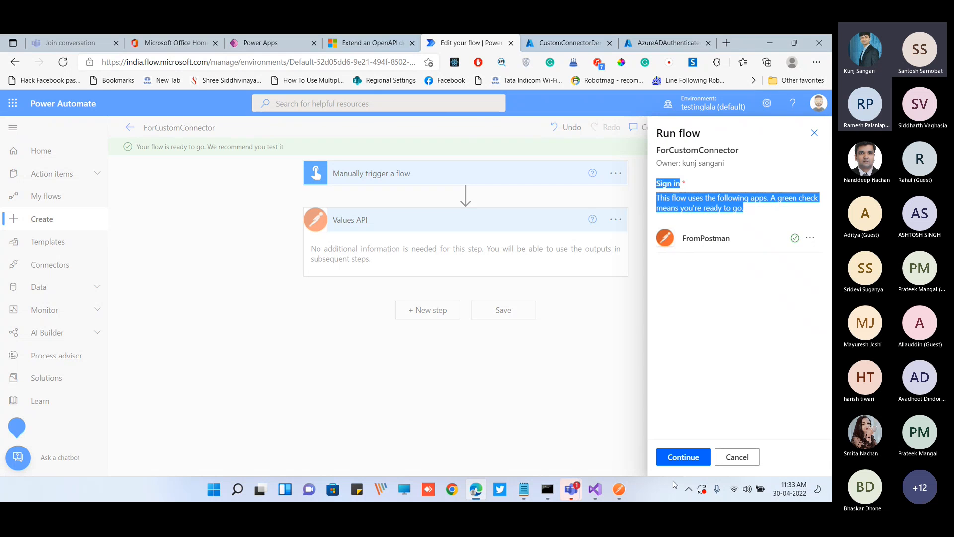
{"action": "left_click", "coordinate": [683, 456]}
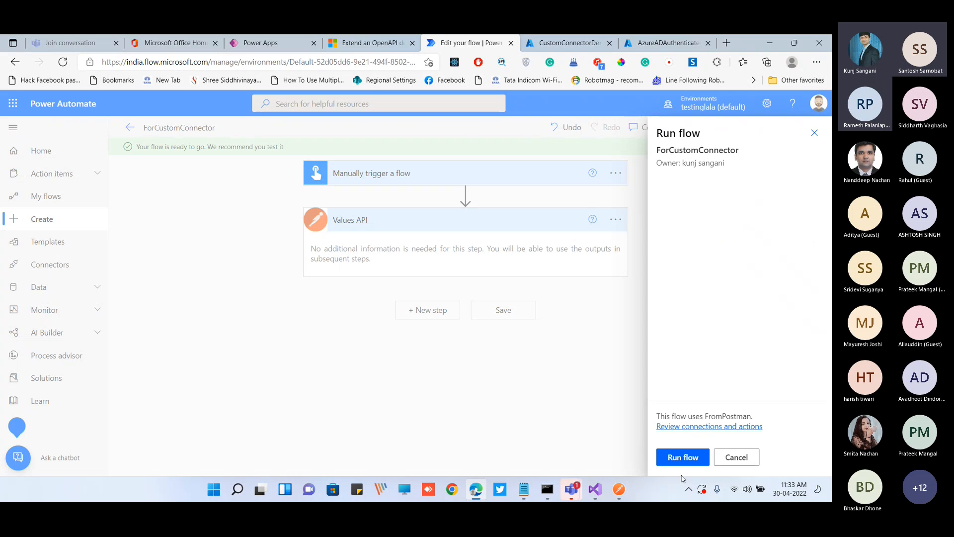
{"action": "left_click", "coordinate": [683, 458]}
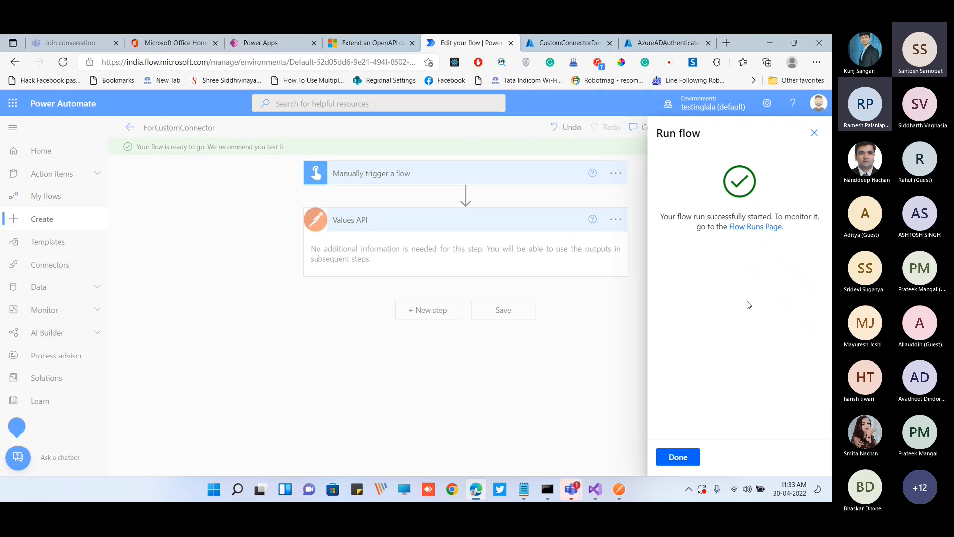
{"action": "left_click", "coordinate": [691, 463]}
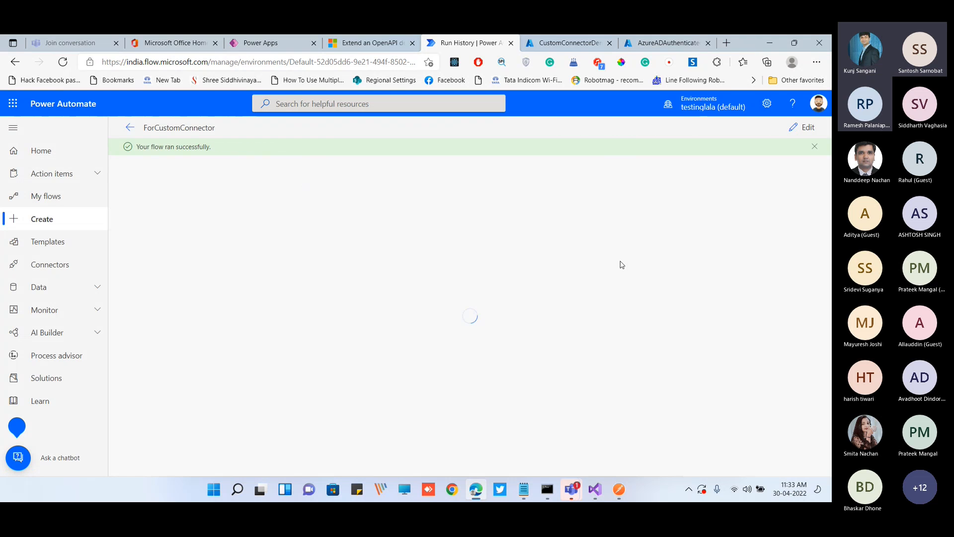
Examine the output body of the Values API action and compare it with the Get method in ValuesController.cs
{"action": "left_click", "coordinate": [493, 242]}
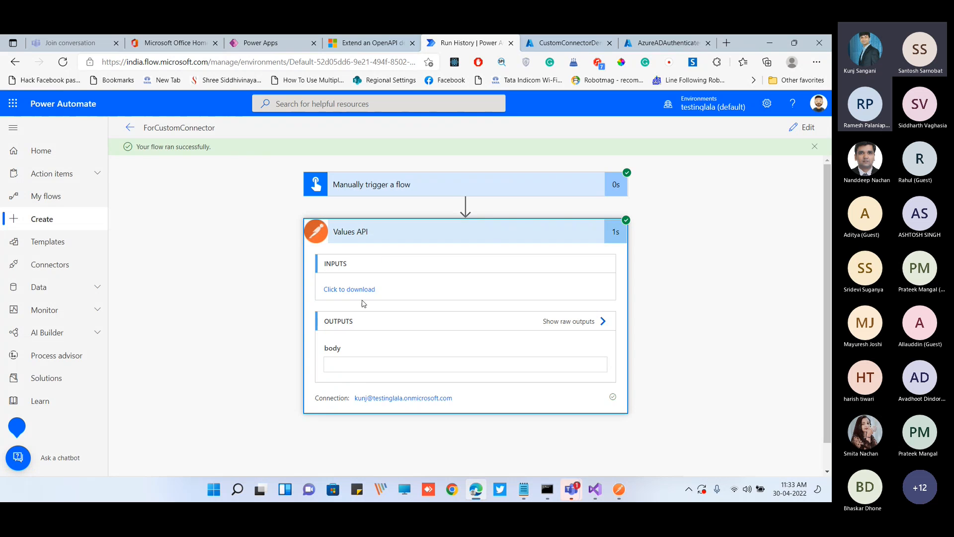
{"action": "scroll", "coordinate": [383, 341], "scroll_direction": "down", "scroll_amount": 1}
{"action": "right_click", "coordinate": [384, 343]}
{"action": "left_click", "coordinate": [343, 377]}
{"action": "left_click_drag", "start_coordinate": [342, 377], "coordinate": [329, 337]}
{"action": "left_click", "coordinate": [355, 379]}
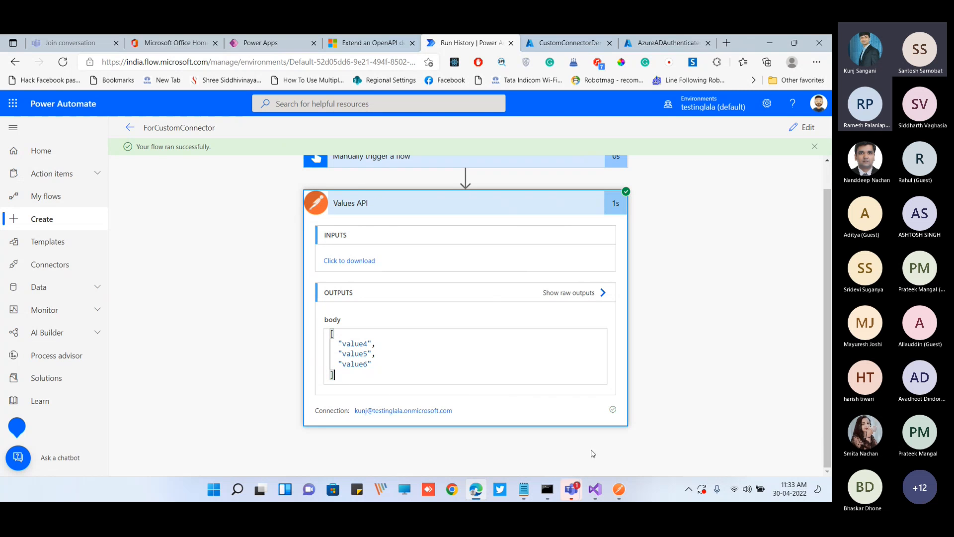
{"action": "left_click", "coordinate": [595, 489]}
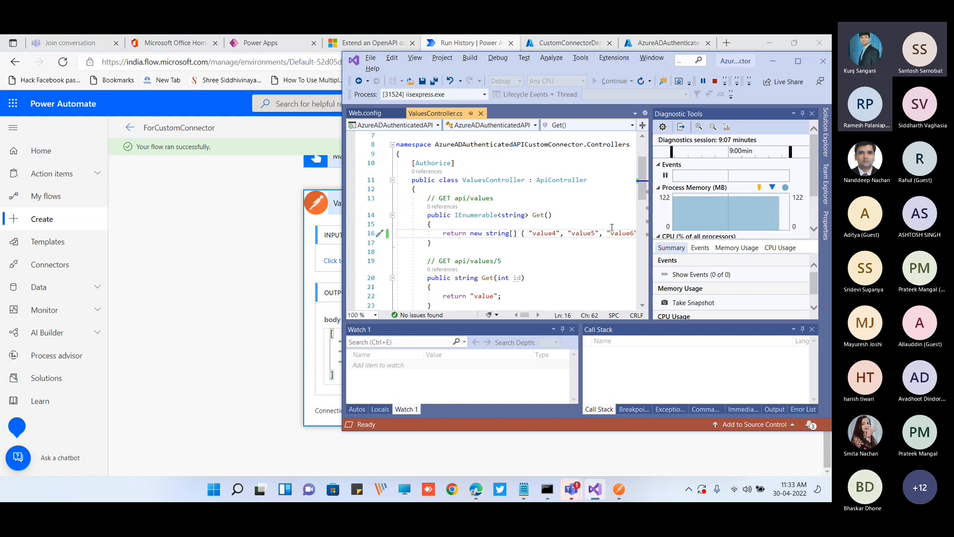
{"action": "left_click", "coordinate": [773, 61]}
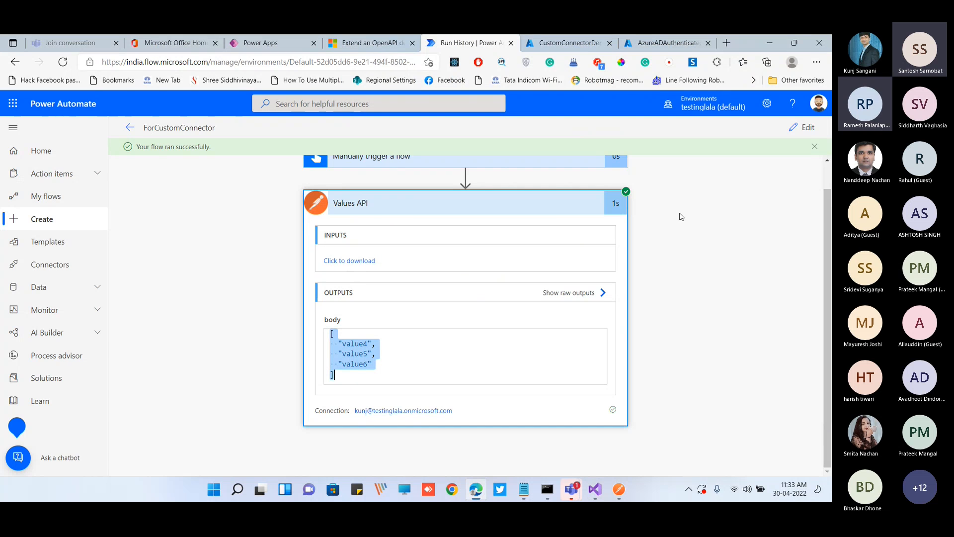
{"action": "scroll", "coordinate": [682, 230], "scroll_direction": "up", "scroll_amount": 1}
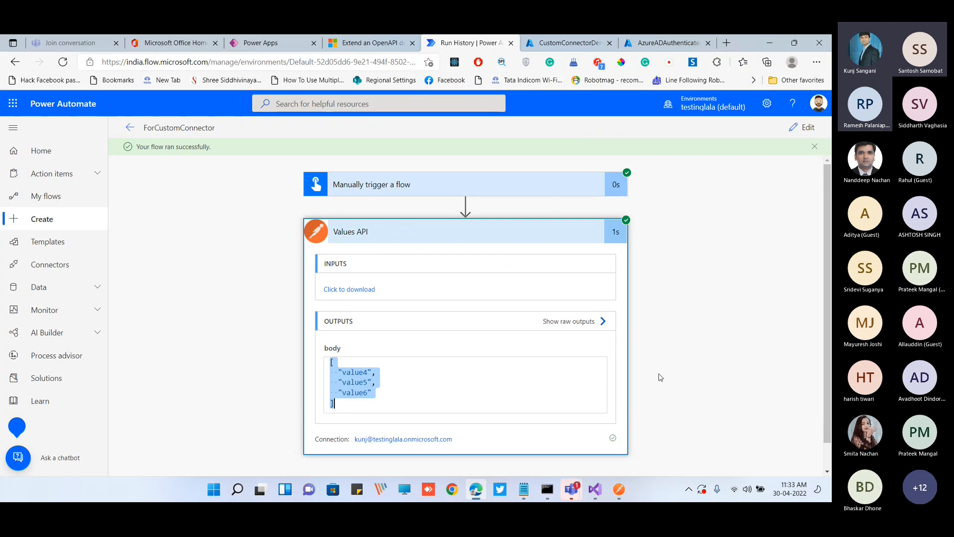
Stop the ngrok tunnel in Command Prompt, and end debugging of the Azure AD authenticated API in Visual Studio
{"action": "left_click", "coordinate": [548, 489]}
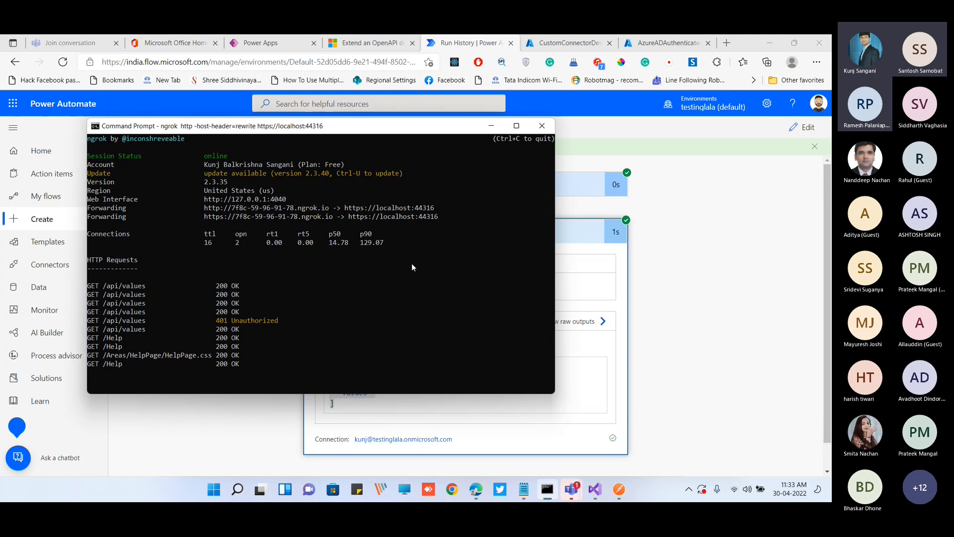
{"action": "key", "text": "ctrl+c"}
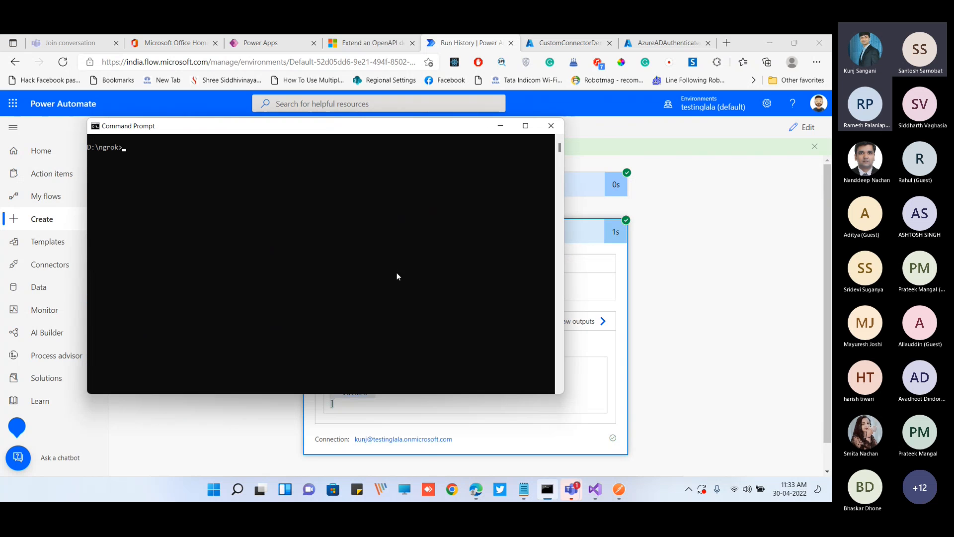
{"action": "left_click", "coordinate": [501, 125]}
{"action": "key", "text": "alt+Tab"}
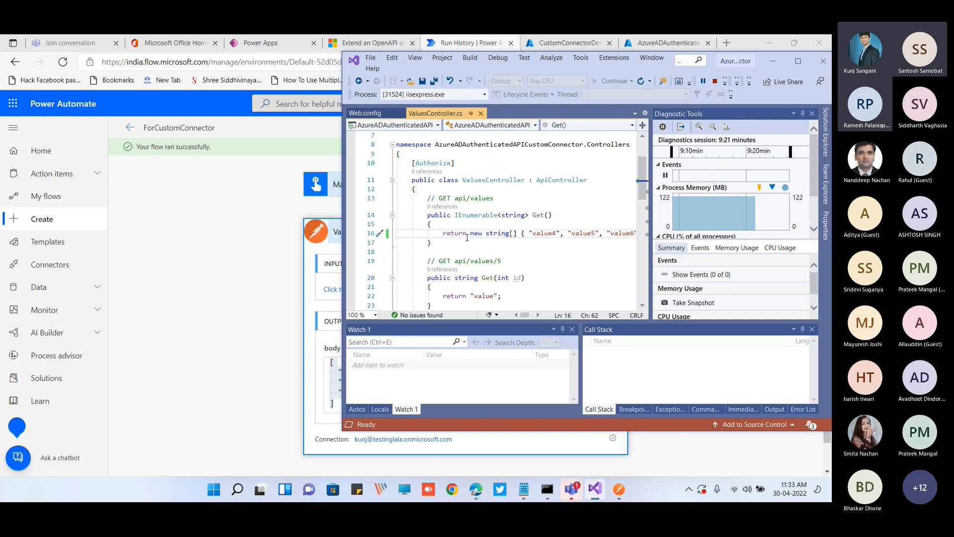
{"action": "left_click", "coordinate": [715, 81]}
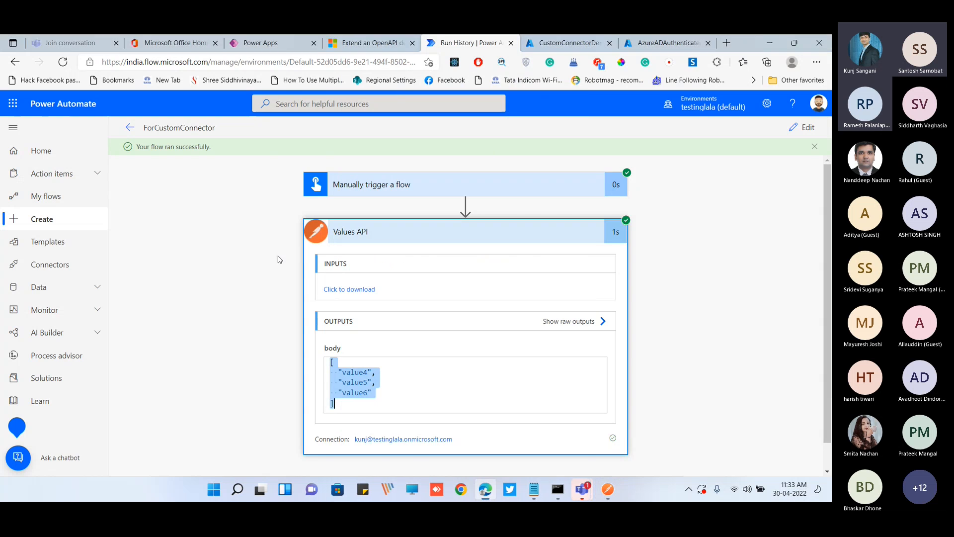
Open the CustomConnectorAPI solution from the CustomConnectorAPISwagger folder in Visual Studio 2019 and run it in the browser
{"action": "key", "text": "super"}
{"action": "type", "text": "vis"}
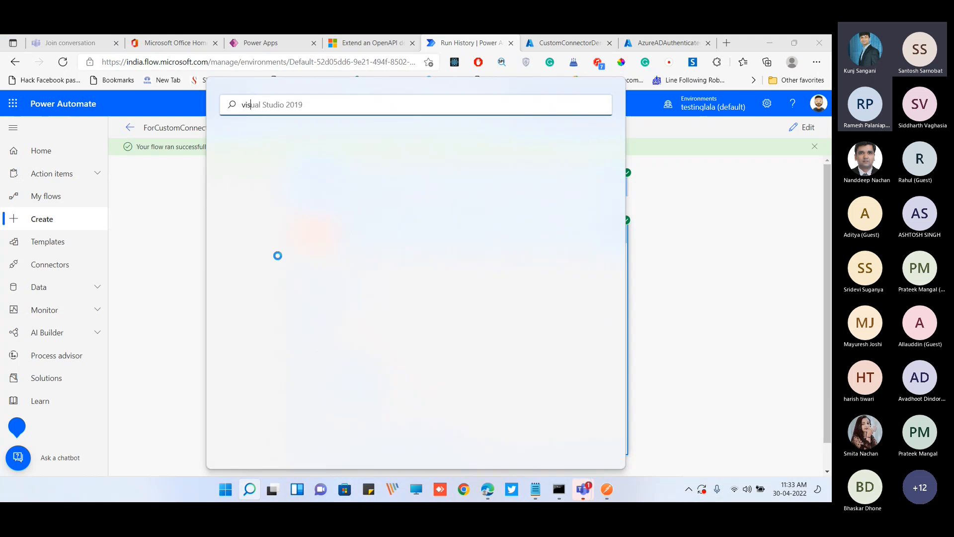
{"action": "left_click", "coordinate": [287, 198]}
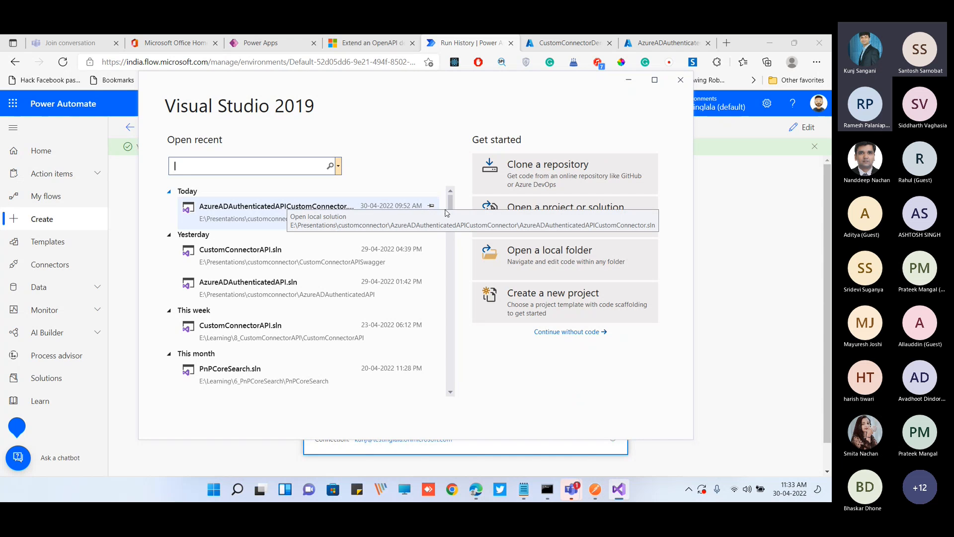
{"action": "scroll", "coordinate": [315, 228], "scroll_direction": "down", "scroll_amount": 1}
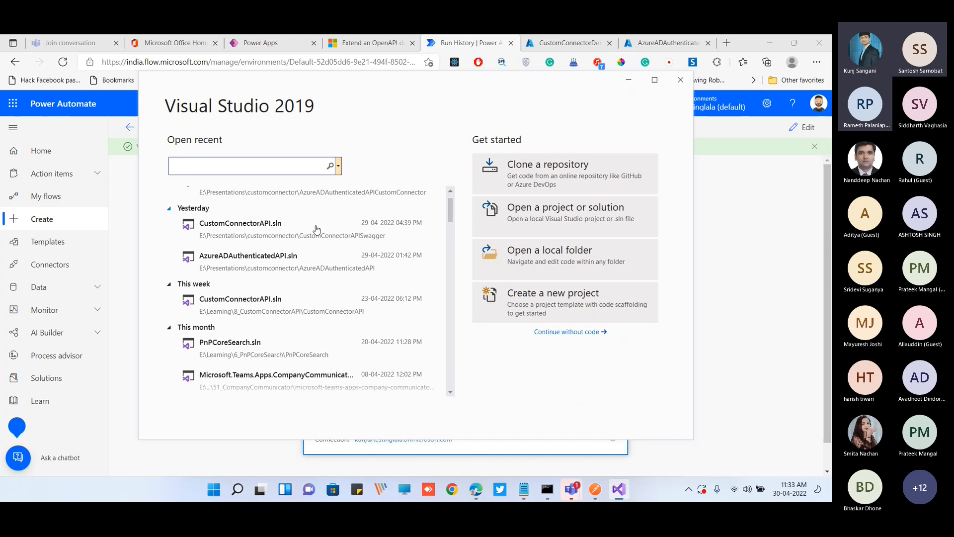
{"action": "left_click", "coordinate": [250, 242]}
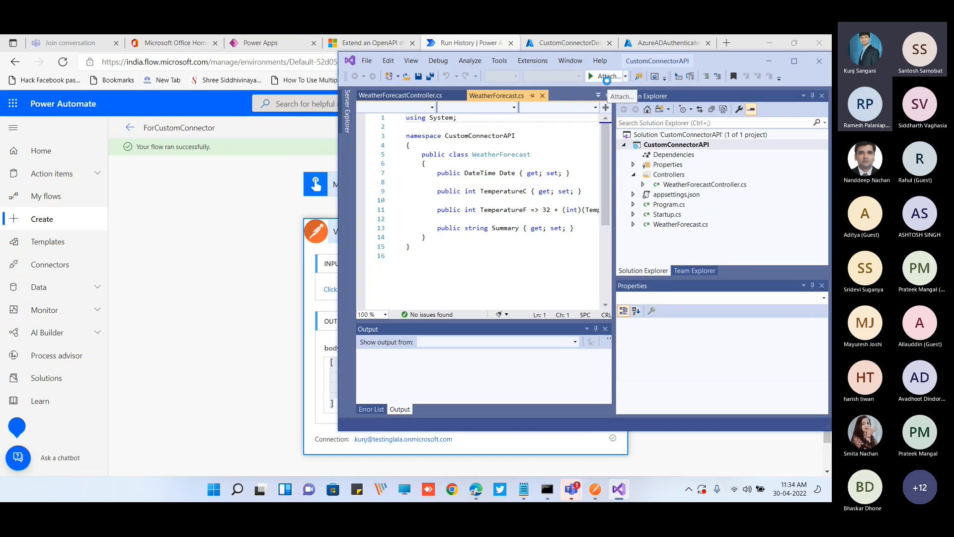
{"action": "left_click", "coordinate": [771, 63]}
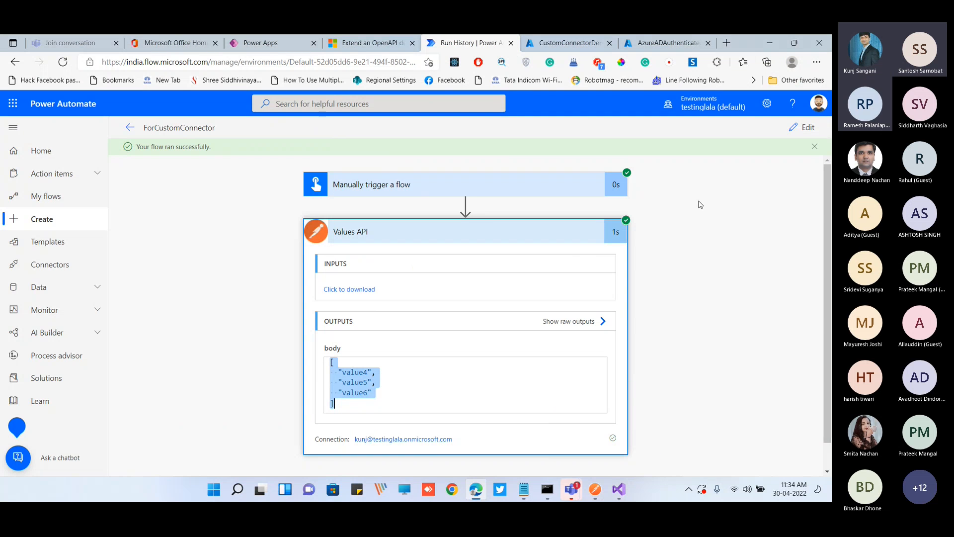
{"action": "left_click", "coordinate": [620, 493]}
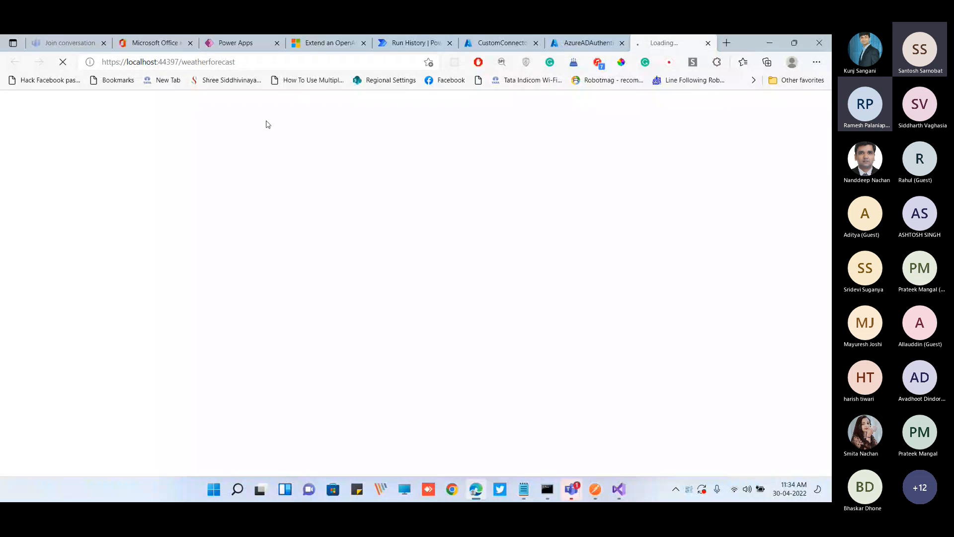
{"action": "left_click", "coordinate": [254, 66]}
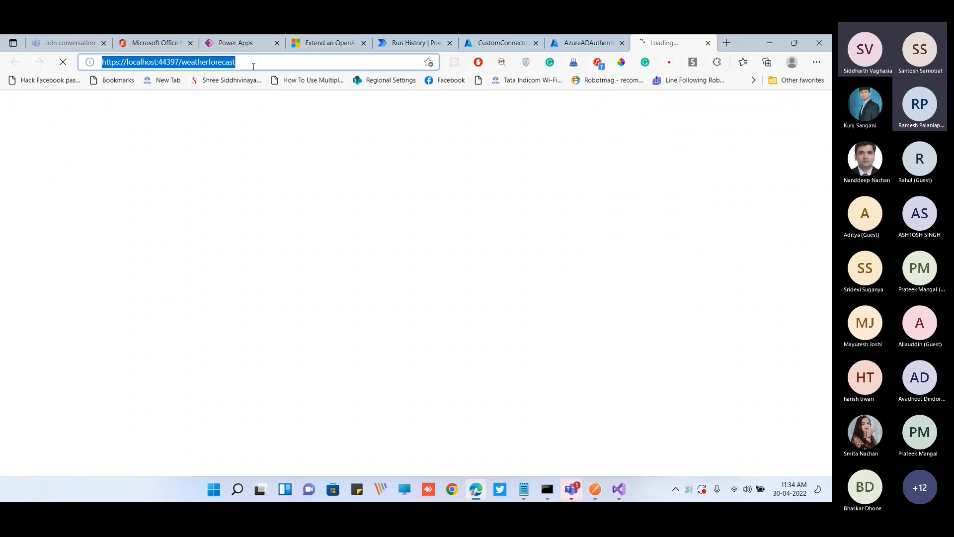
{"action": "double_click", "coordinate": [199, 63]}
{"action": "left_click_drag", "start_coordinate": [743, 42], "coordinate": [745, 103]}
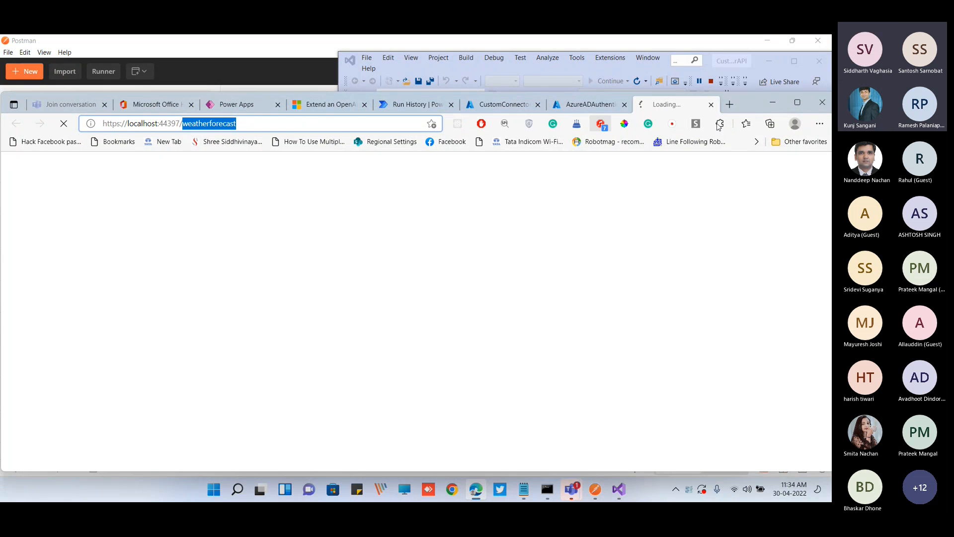
Examine the FromPostman connector's definition in the Swagger Editor in Power Apps, and return to the localhost weatherforecast page
{"action": "left_click", "coordinate": [251, 107]}
{"action": "scroll", "coordinate": [62, 336], "scroll_direction": "down", "scroll_amount": 1}
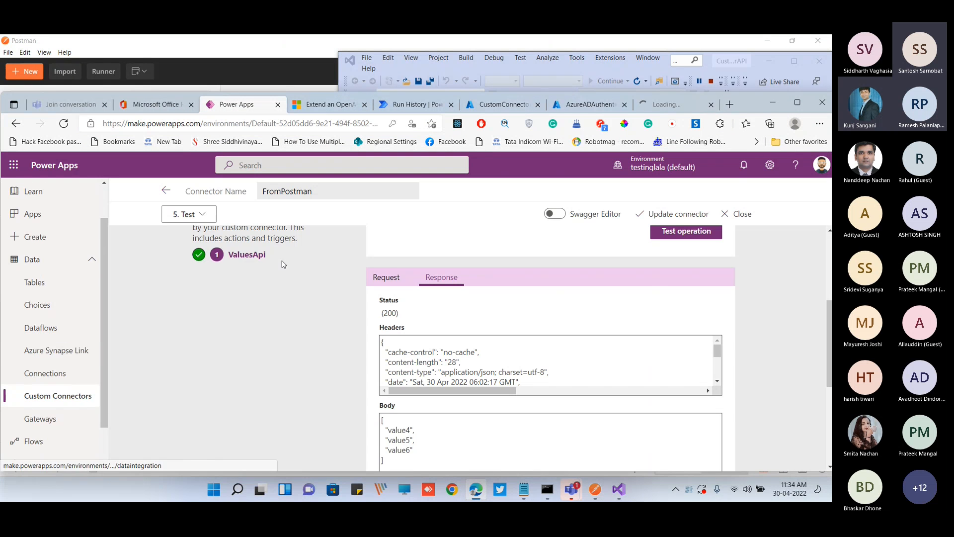
{"action": "scroll", "coordinate": [394, 242], "scroll_direction": "up", "scroll_amount": 2}
{"action": "key", "text": "super+Up"}
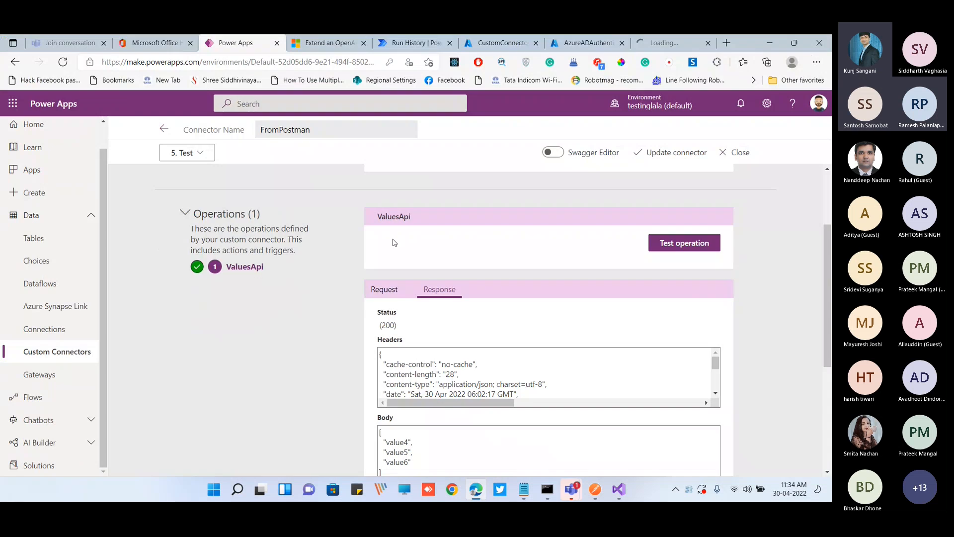
{"action": "left_click_drag", "start_coordinate": [262, 131], "coordinate": [320, 181]}
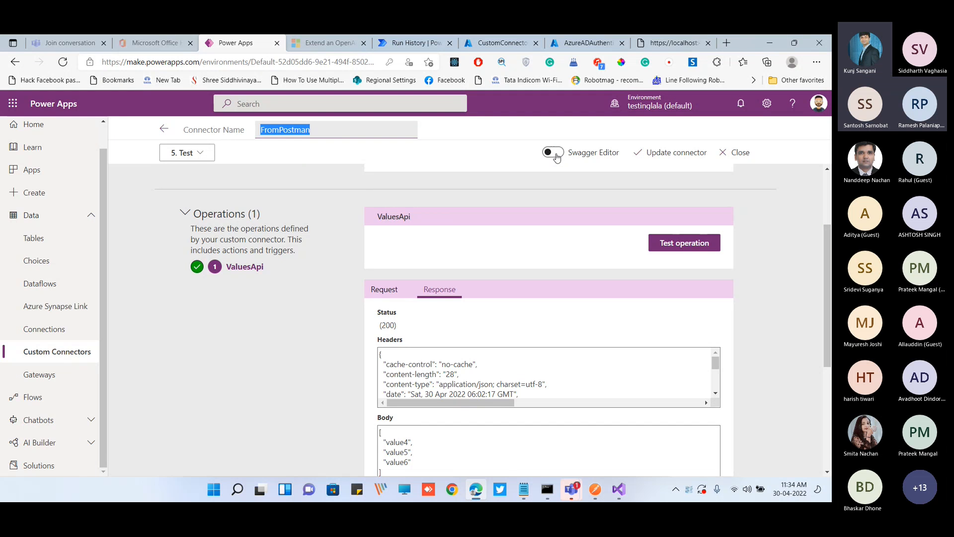
{"action": "left_click", "coordinate": [556, 155]}
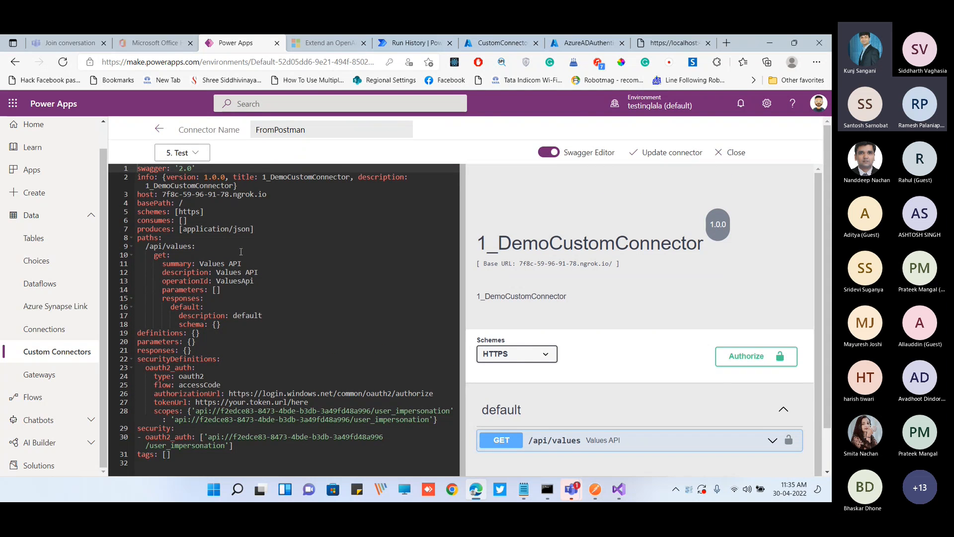
{"action": "scroll", "coordinate": [671, 258], "scroll_direction": "down", "scroll_amount": 1}
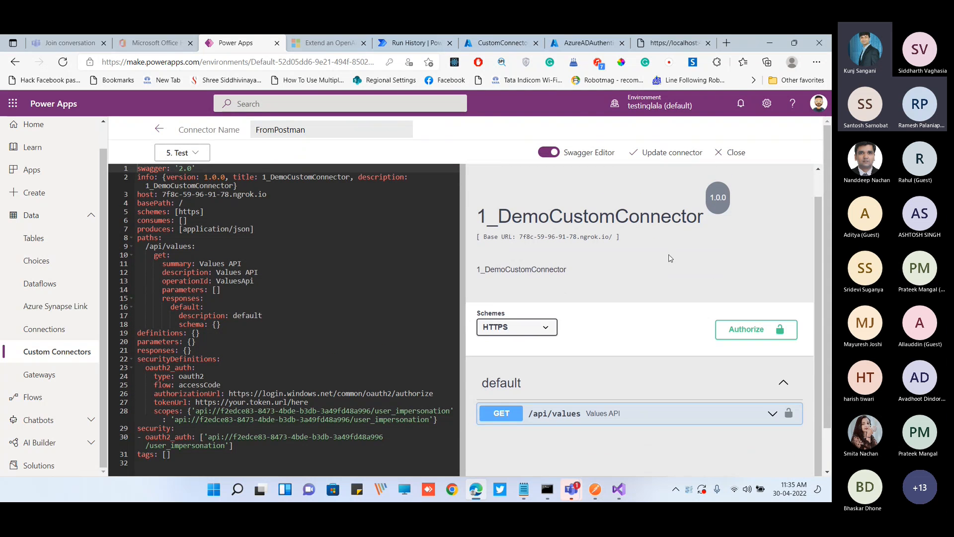
{"action": "left_click", "coordinate": [659, 44]}
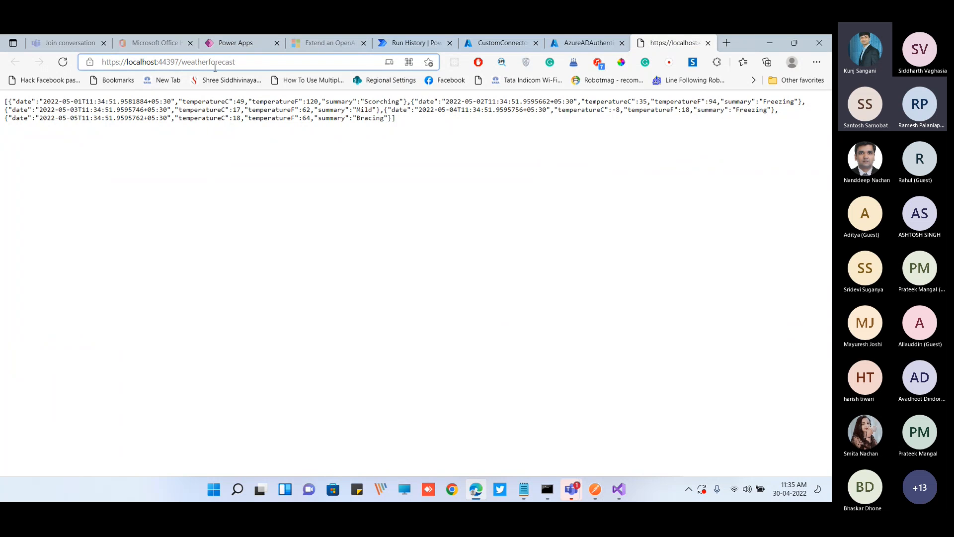
{"action": "double_click", "coordinate": [197, 64]}
{"action": "type", "text": "swagger/"}
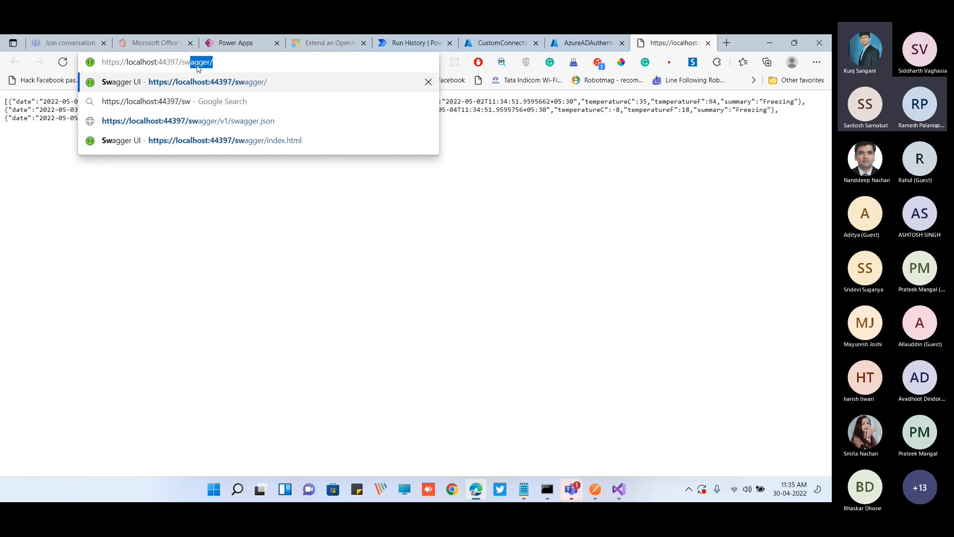
{"action": "key", "text": "Return"}
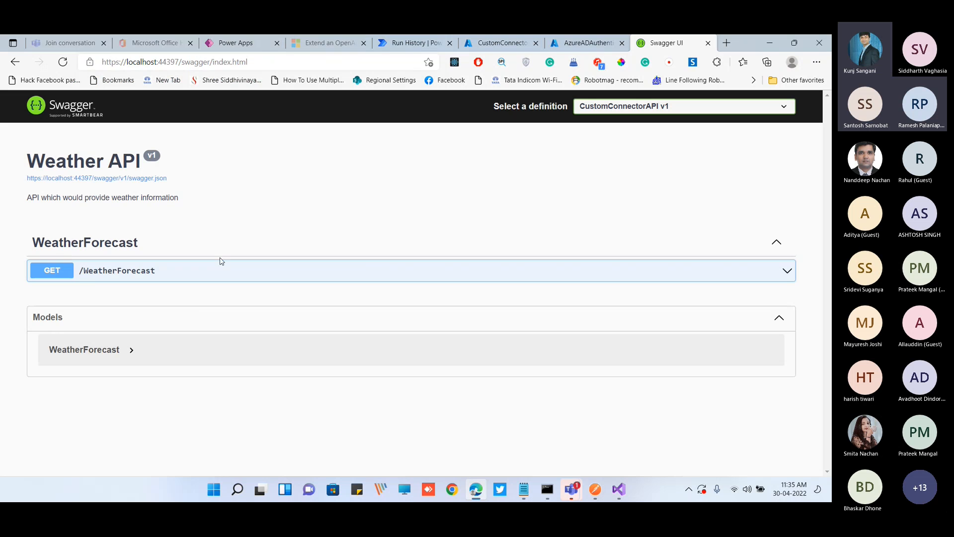
{"action": "left_click", "coordinate": [213, 49]}
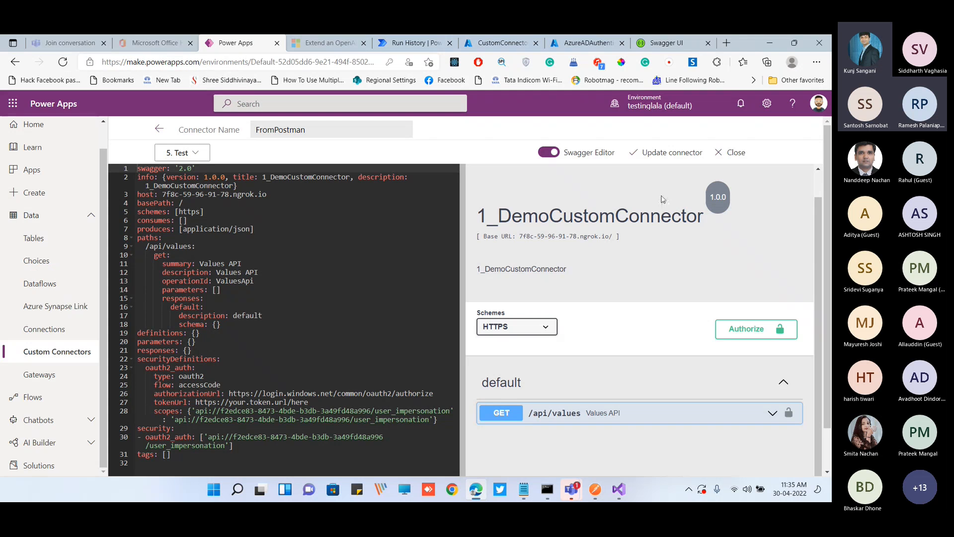
{"action": "left_click", "coordinate": [663, 43]}
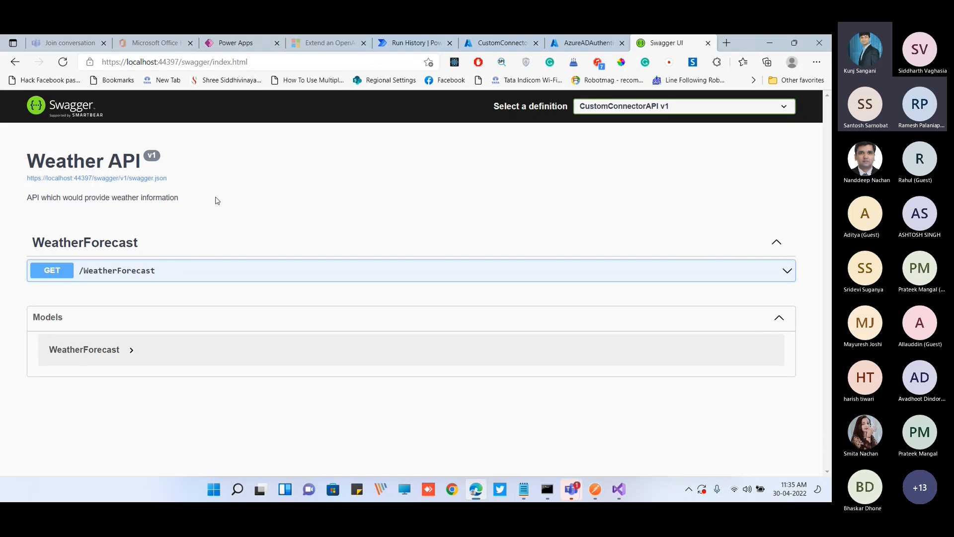
Try out the GET /WeatherForecast operation in Swagger UI, execute it, and examine the response body
{"action": "left_click", "coordinate": [158, 281]}
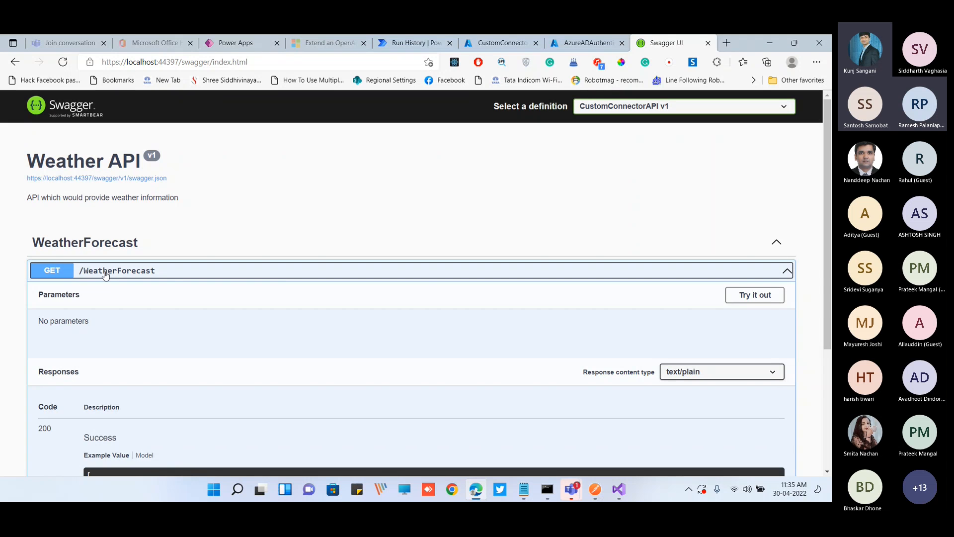
{"action": "left_click", "coordinate": [755, 295]}
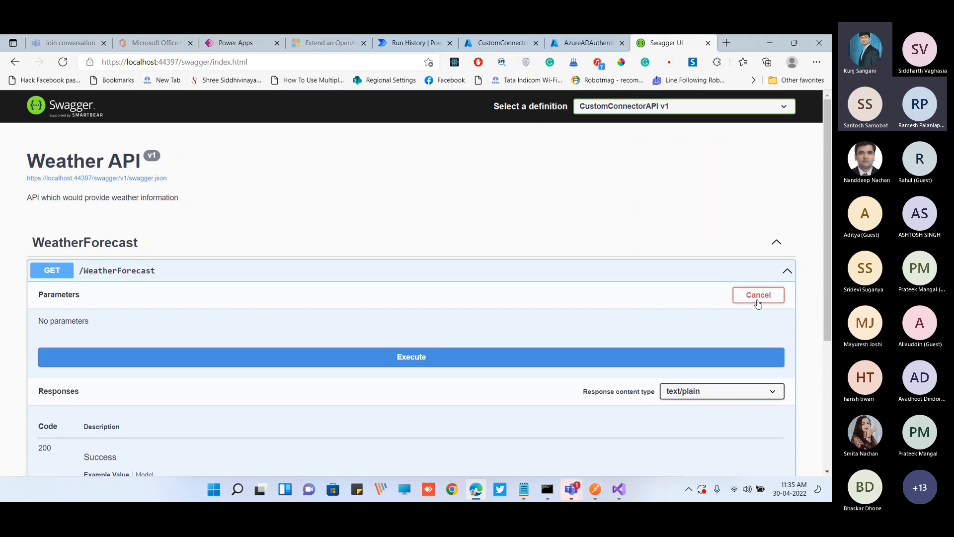
{"action": "left_click", "coordinate": [334, 354]}
{"action": "scroll", "coordinate": [334, 353], "scroll_direction": "down", "scroll_amount": 5}
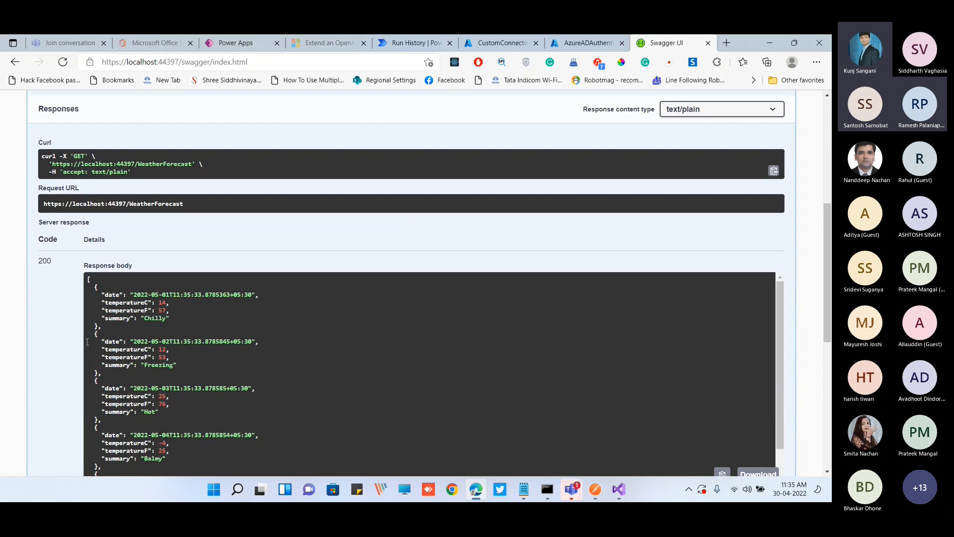
{"action": "scroll", "coordinate": [227, 354], "scroll_direction": "down", "scroll_amount": 1}
{"action": "scroll", "coordinate": [214, 313], "scroll_direction": "up", "scroll_amount": 1}
{"action": "scroll", "coordinate": [65, 209], "scroll_direction": "up", "scroll_amount": 5}
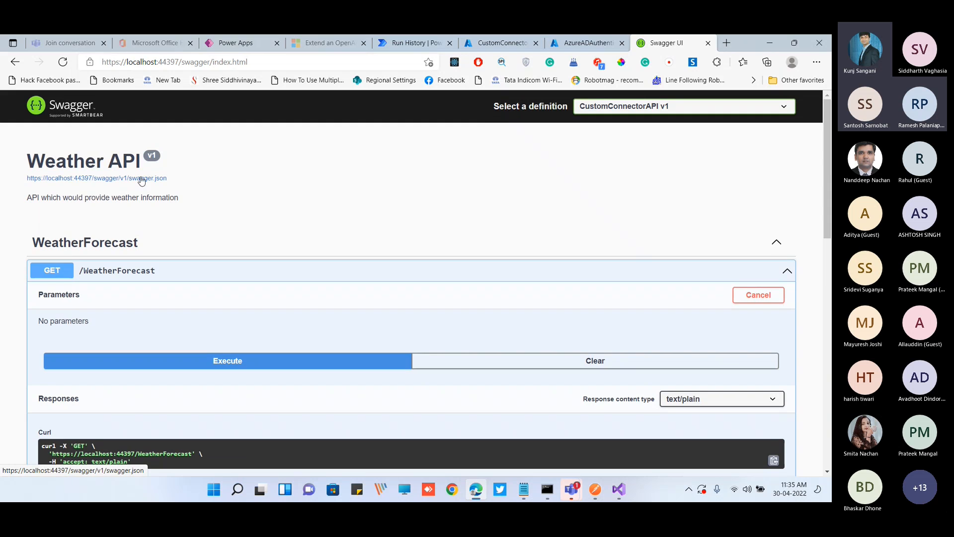
Open the Weather API's swagger.json definition and examine its paths and definitions
{"action": "left_click", "coordinate": [141, 178]}
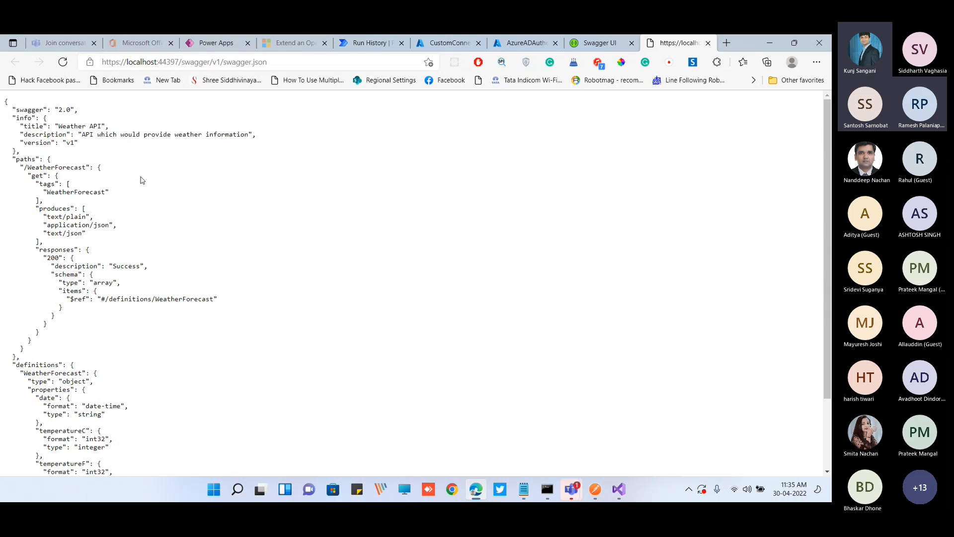
{"action": "scroll", "coordinate": [132, 291], "scroll_direction": "down", "scroll_amount": 3}
{"action": "scroll", "coordinate": [132, 293], "scroll_direction": "up", "scroll_amount": 3}
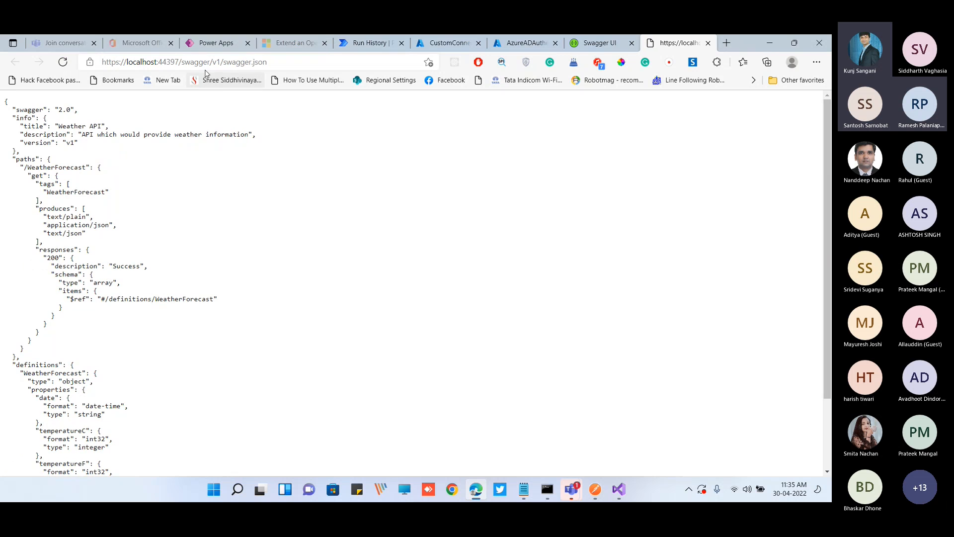
Leave the FromPostman connector for the Custom Connectors list in Power Apps and start a new connector from an OpenAPI file
{"action": "left_click", "coordinate": [215, 43]}
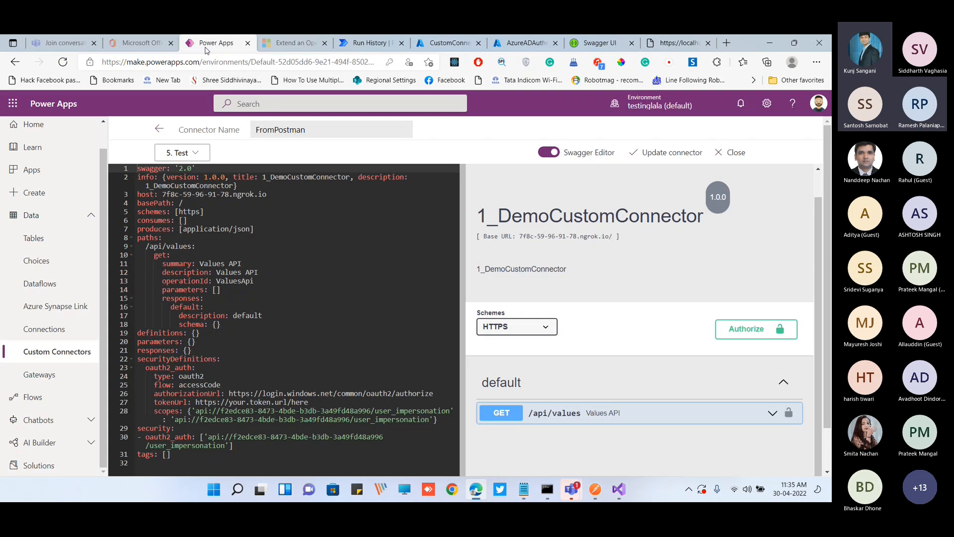
{"action": "left_click", "coordinate": [159, 129]}
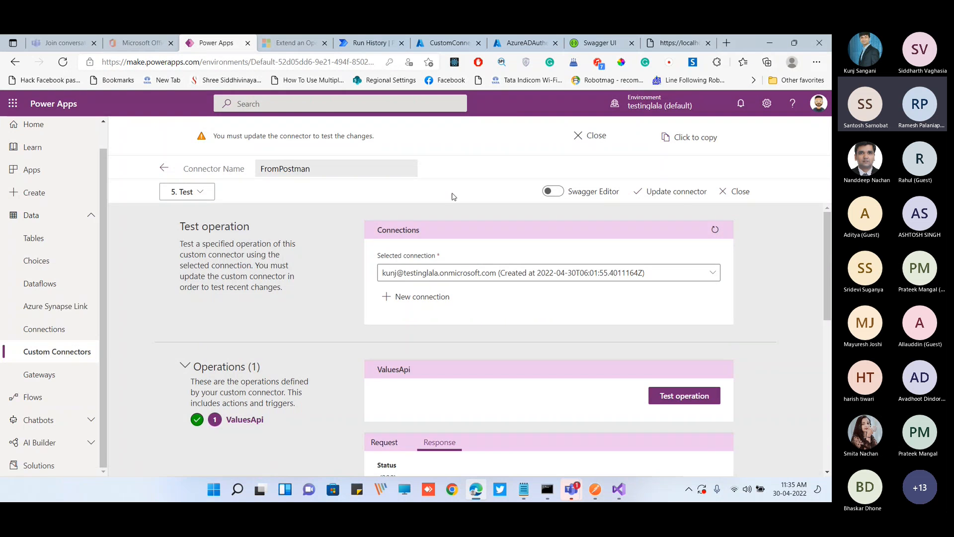
{"action": "left_click", "coordinate": [164, 168]}
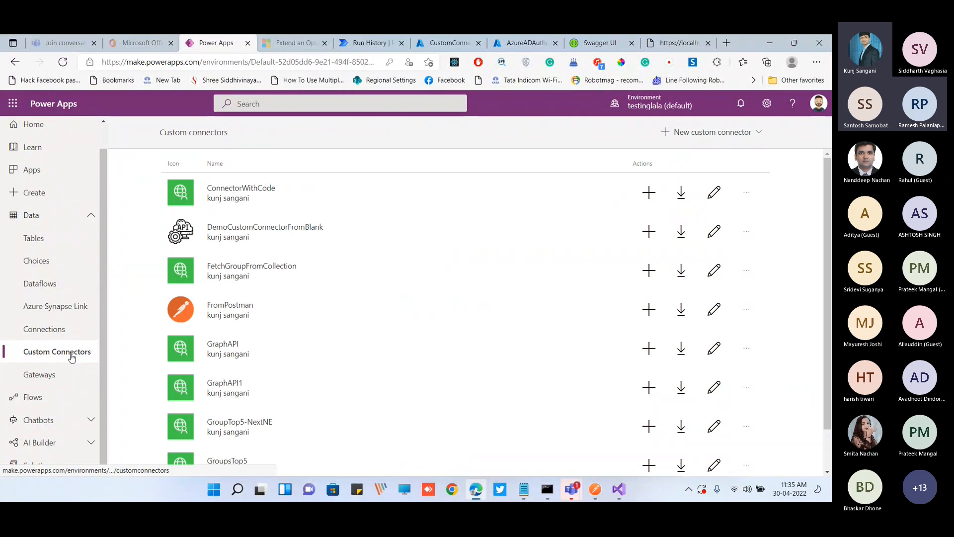
{"action": "left_click", "coordinate": [724, 133]}
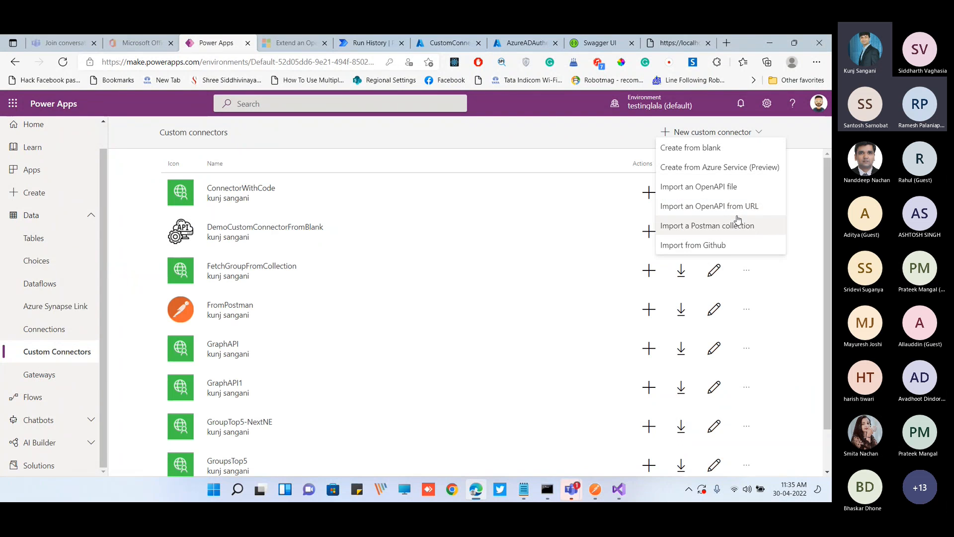
{"action": "left_click", "coordinate": [695, 188]}
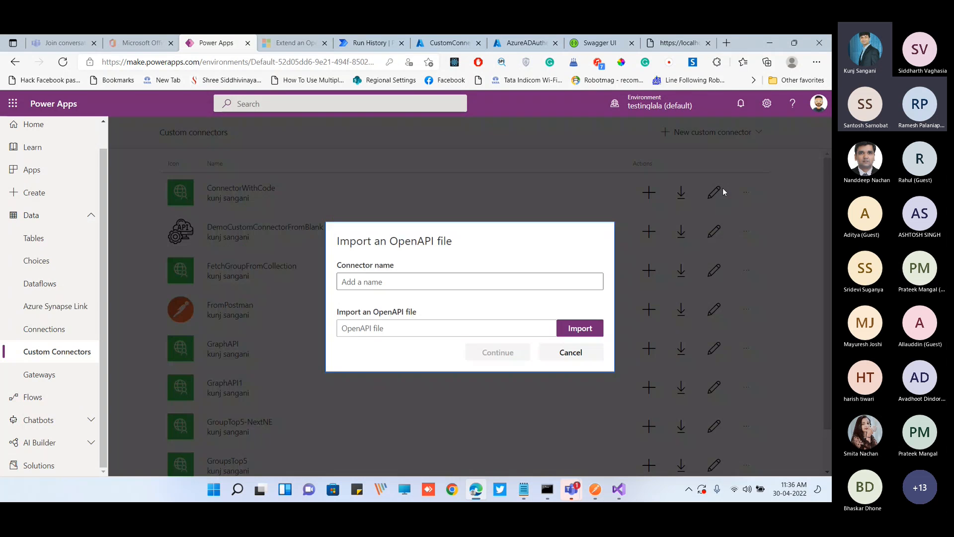
Save the Swagger definition as swagger.json in the customconnector folder, replacing the existing file
{"action": "left_click", "coordinate": [679, 45]}
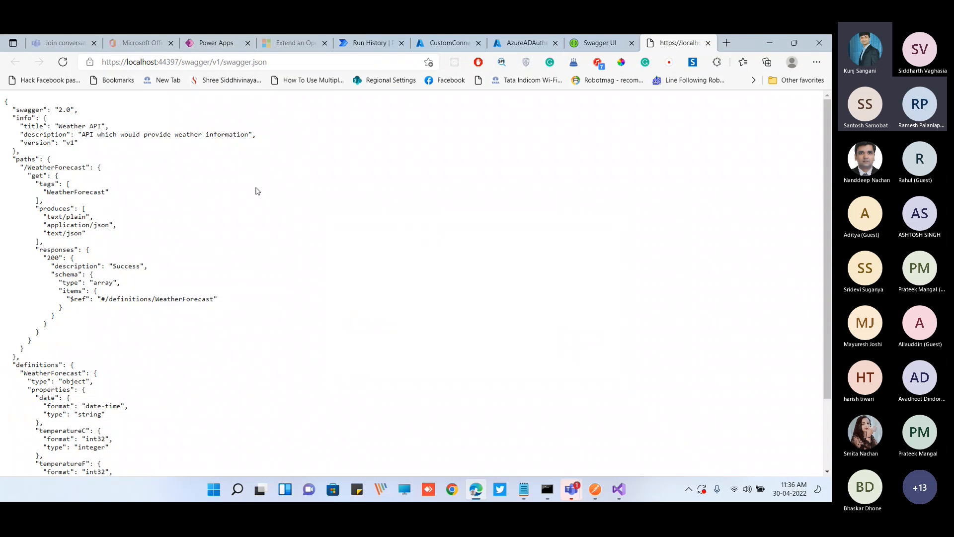
{"action": "key", "text": "ctrl+s"}
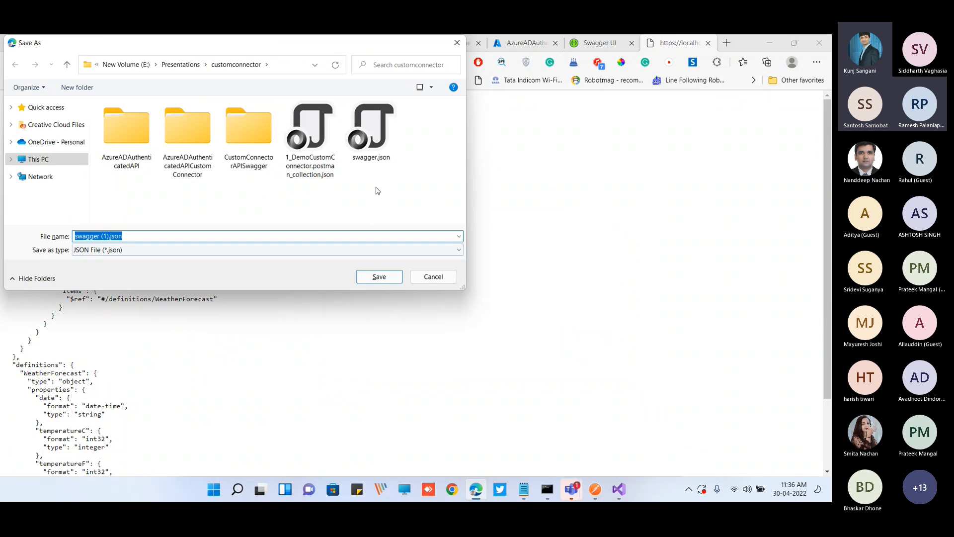
{"action": "left_click", "coordinate": [371, 131]}
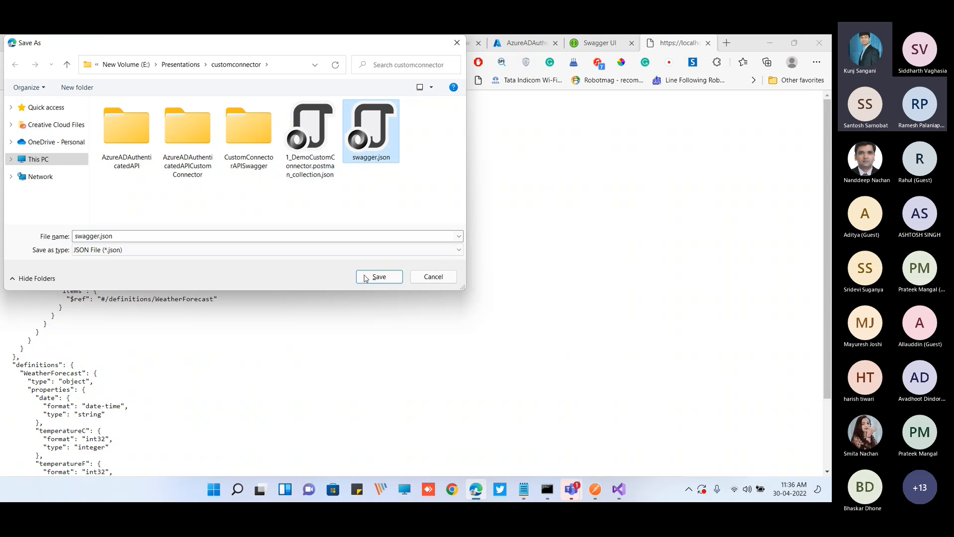
{"action": "left_click", "coordinate": [401, 277]}
{"action": "left_click", "coordinate": [450, 266]}
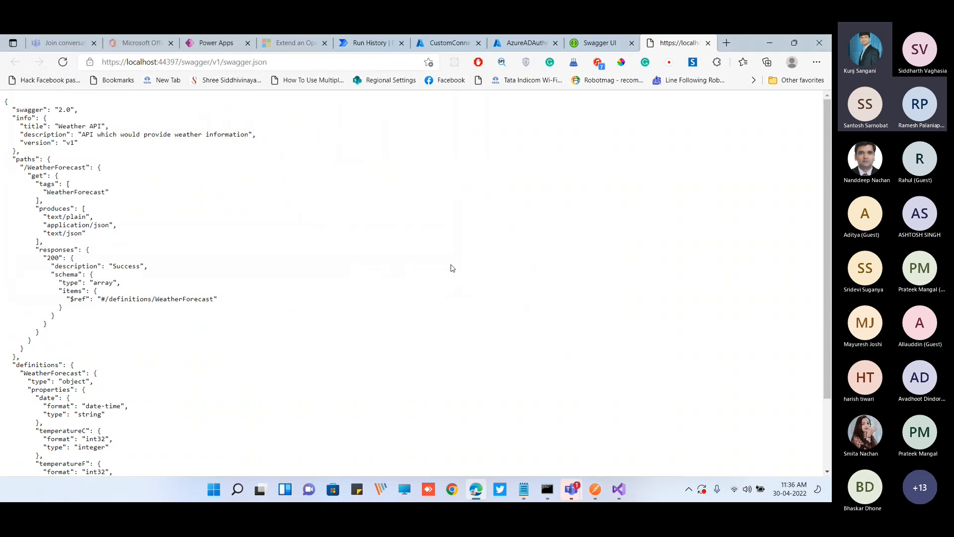
Cancel the OpenAPI file import in Power Apps and return to the localhost swagger.json page
{"action": "left_click", "coordinate": [208, 43]}
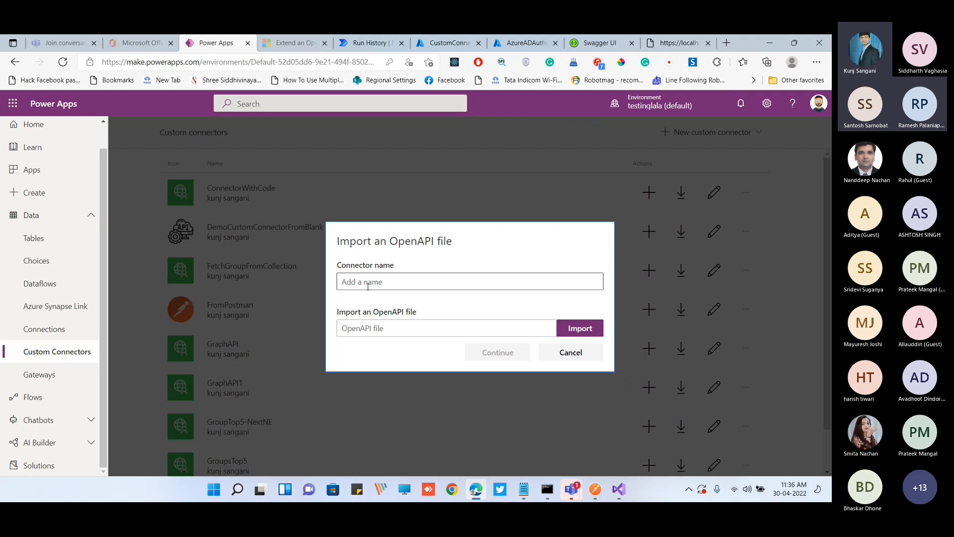
{"action": "left_click", "coordinate": [571, 352]}
{"action": "left_click", "coordinate": [732, 132]}
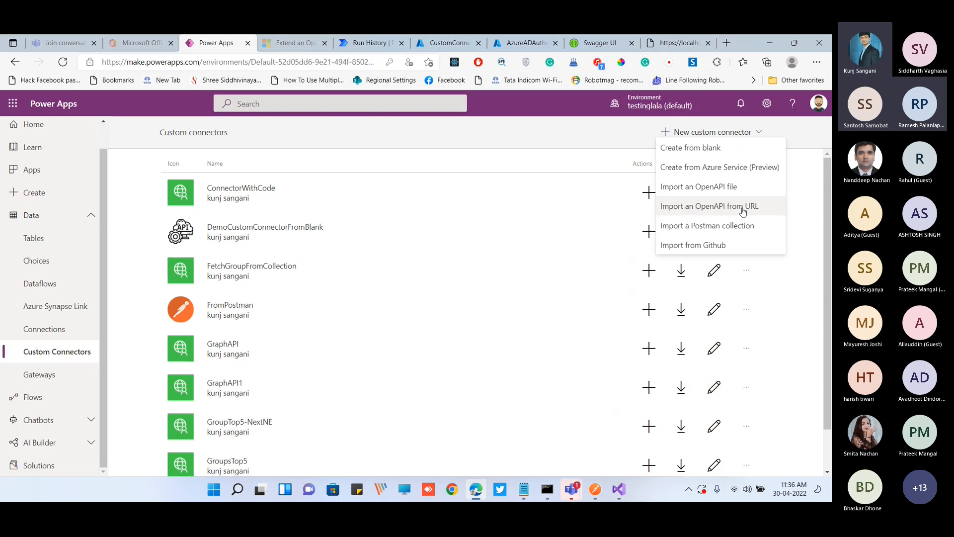
{"action": "left_click", "coordinate": [678, 43]}
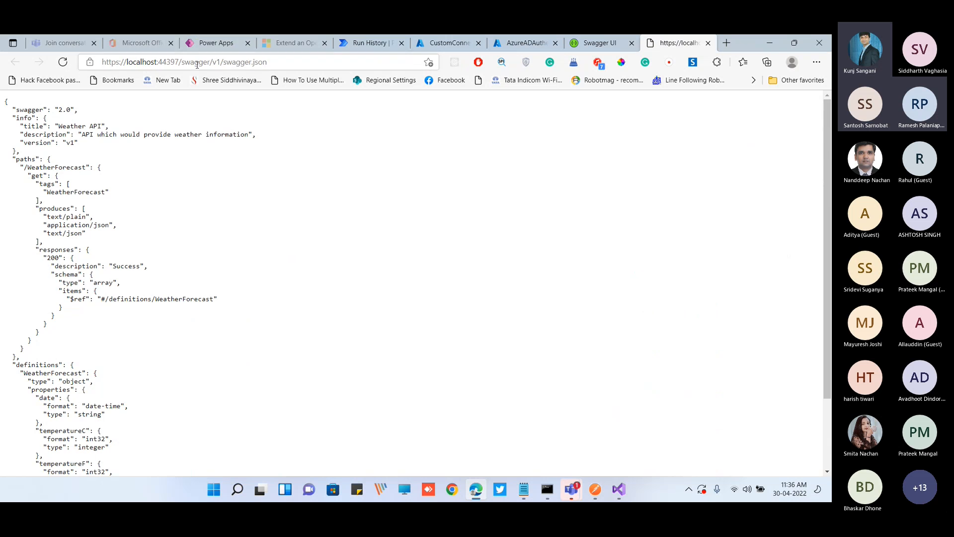
{"action": "left_click", "coordinate": [193, 66]}
{"action": "left_click", "coordinate": [175, 63]}
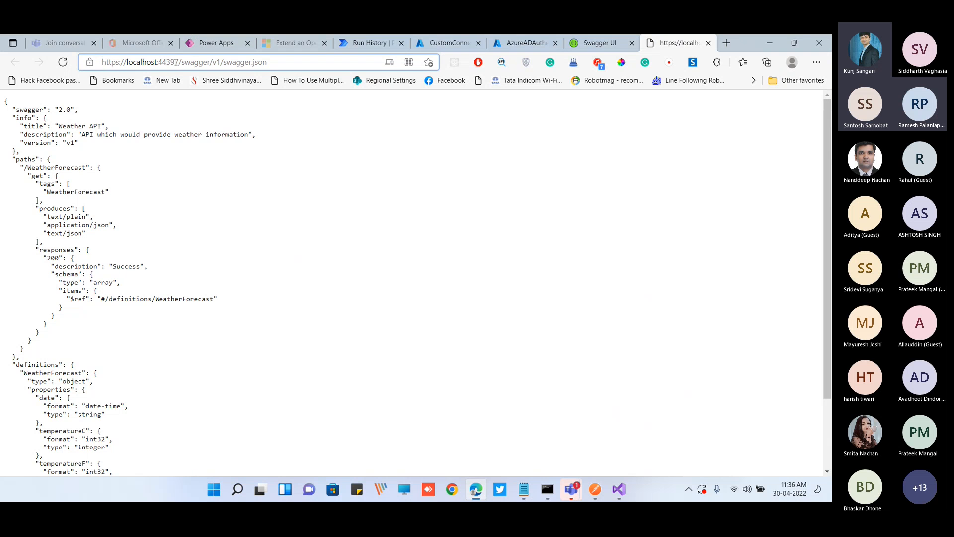
{"action": "left_click", "coordinate": [547, 489]}
{"action": "key", "text": "alt+Tab"}
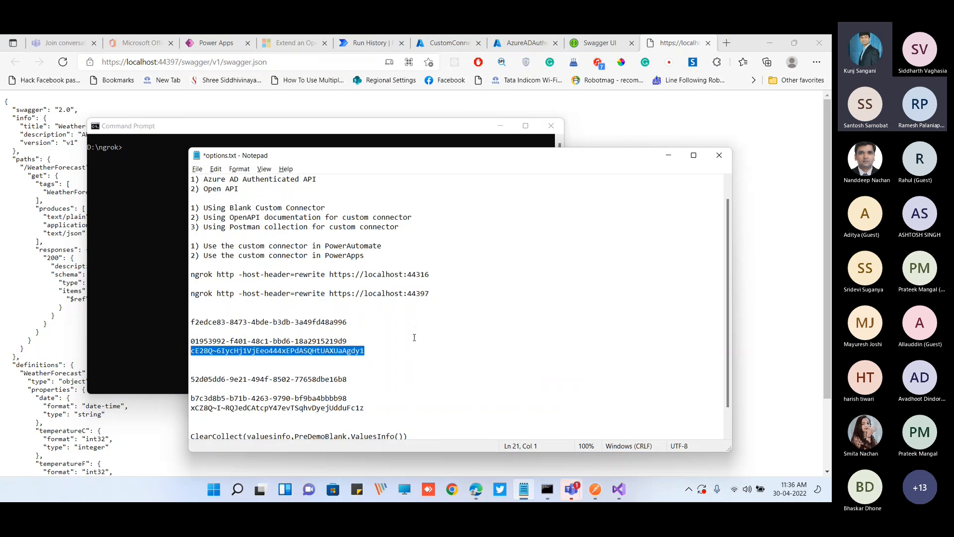
{"action": "triple_click", "coordinate": [435, 296]}
{"action": "key", "text": "ctrl+c"}
{"action": "left_click", "coordinate": [666, 157]}
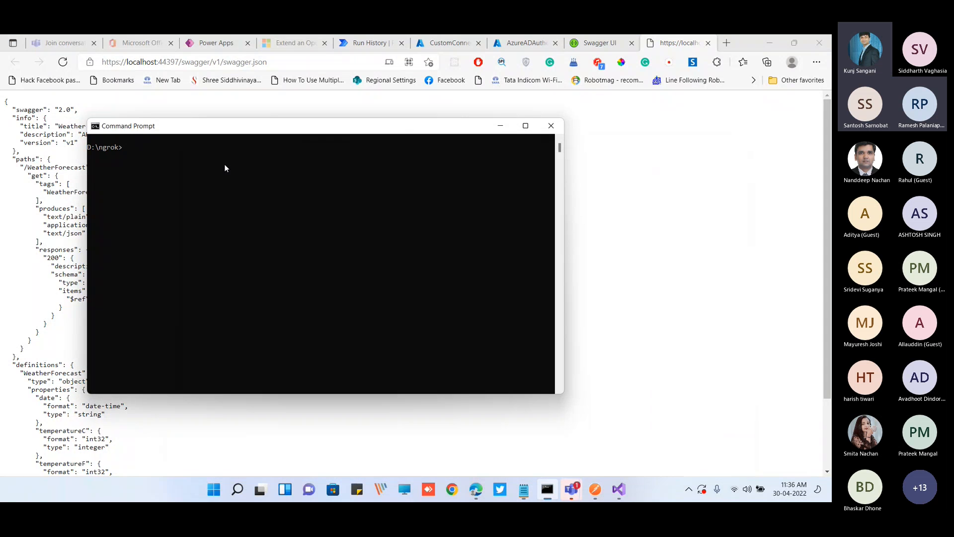
{"action": "key", "text": "ctrl+v"}
{"action": "key", "text": "Return"}
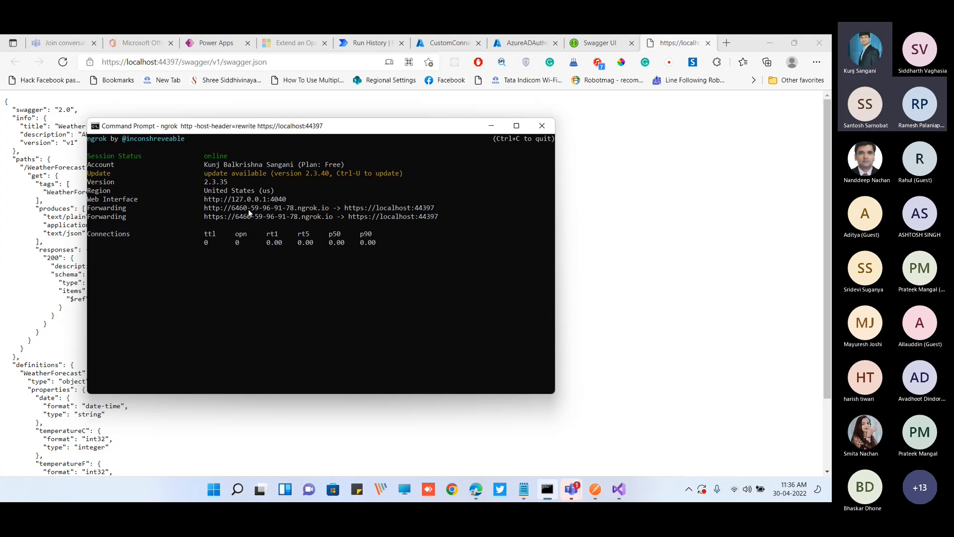
Copy the HTTPS forwarding address of the ngrok tunnel and minimize Command Prompt
{"action": "left_click", "coordinate": [237, 210]}
{"action": "left_click_drag", "start_coordinate": [235, 209], "coordinate": [329, 209]}
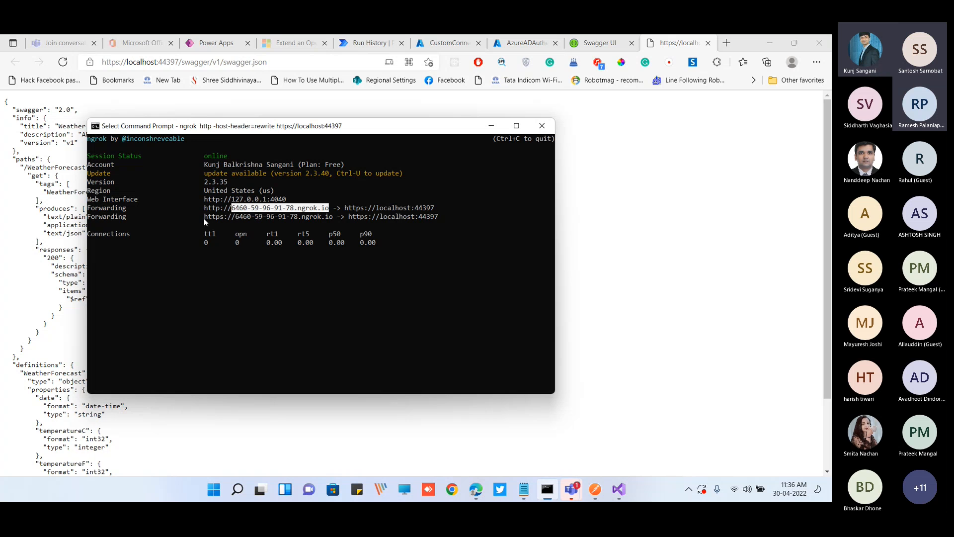
{"action": "left_click_drag", "start_coordinate": [206, 220], "coordinate": [331, 221]}
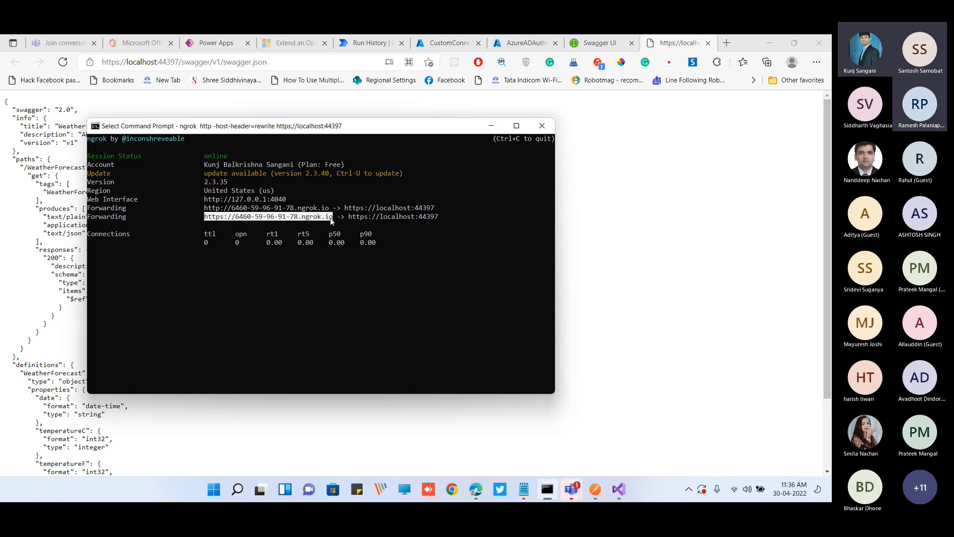
{"action": "right_click", "coordinate": [332, 222]}
{"action": "left_click", "coordinate": [492, 125]}
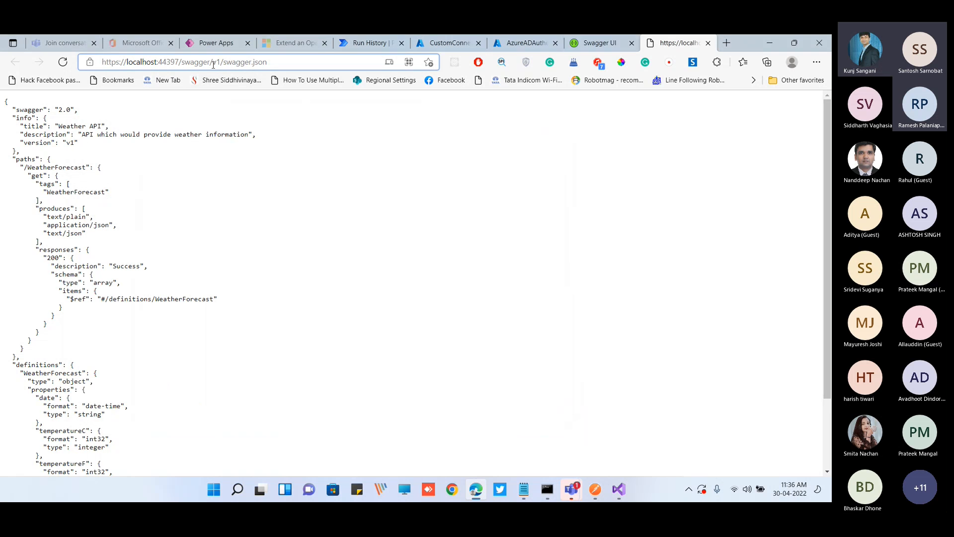
{"action": "left_click", "coordinate": [213, 63]}
{"action": "key", "text": "ctrl+v"}
{"action": "type", "text": "/weat"}
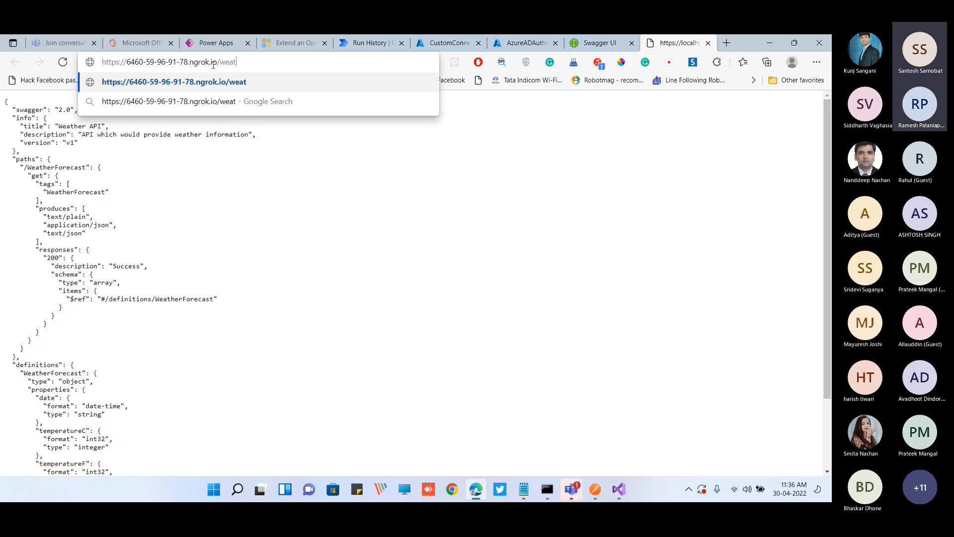
{"action": "type", "text": "herforecasr"}
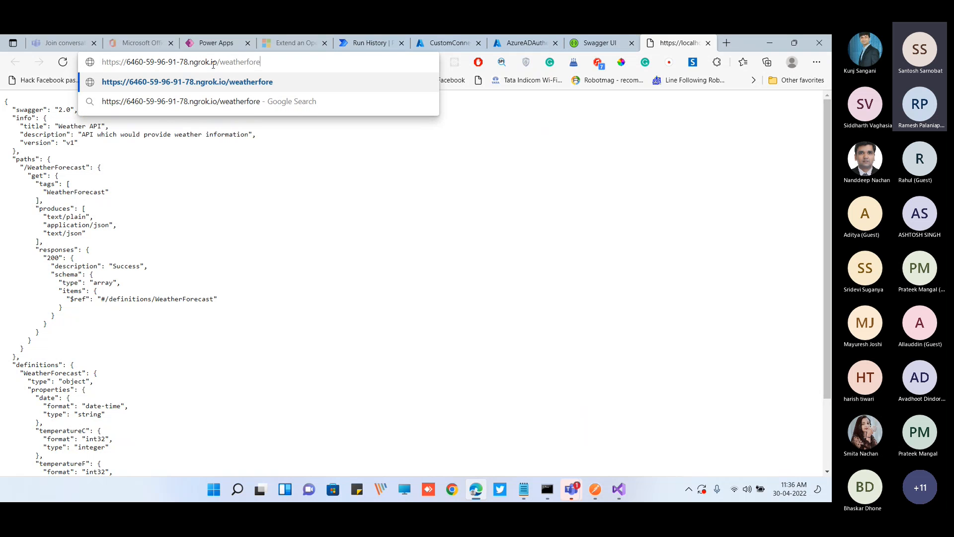
{"action": "key", "text": "Return"}
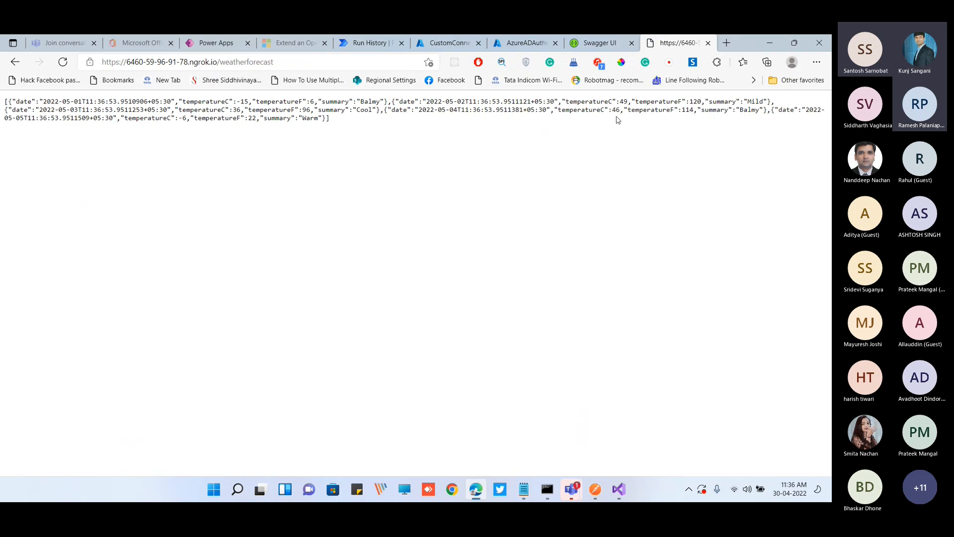
{"action": "left_click_drag", "start_coordinate": [345, 124], "coordinate": [6, 95]}
{"action": "left_click", "coordinate": [209, 64]}
Switch to Power Apps and start a new custom connector from an OpenAPI file, naming it FromSwagger
{"action": "left_click_drag", "start_coordinate": [740, 45], "coordinate": [740, 103]}
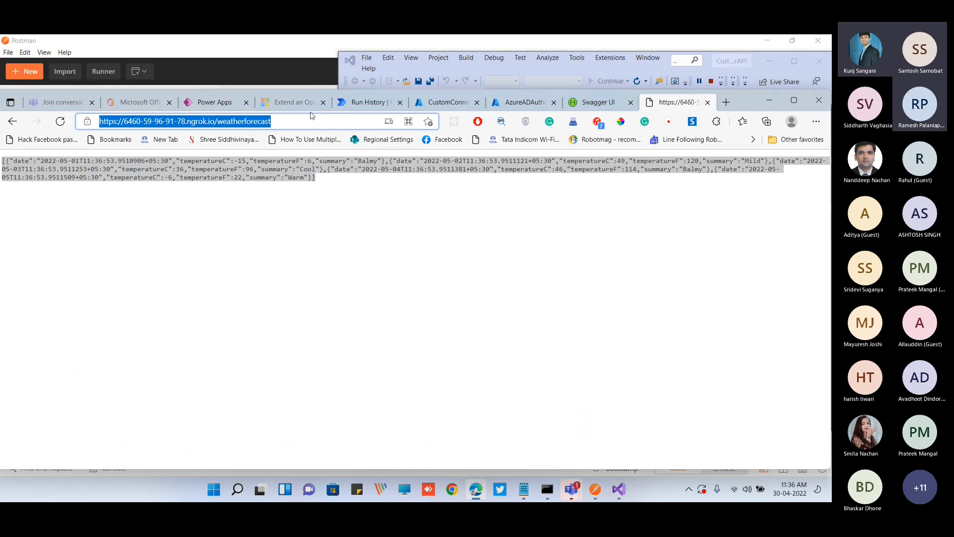
{"action": "left_click", "coordinate": [215, 102]}
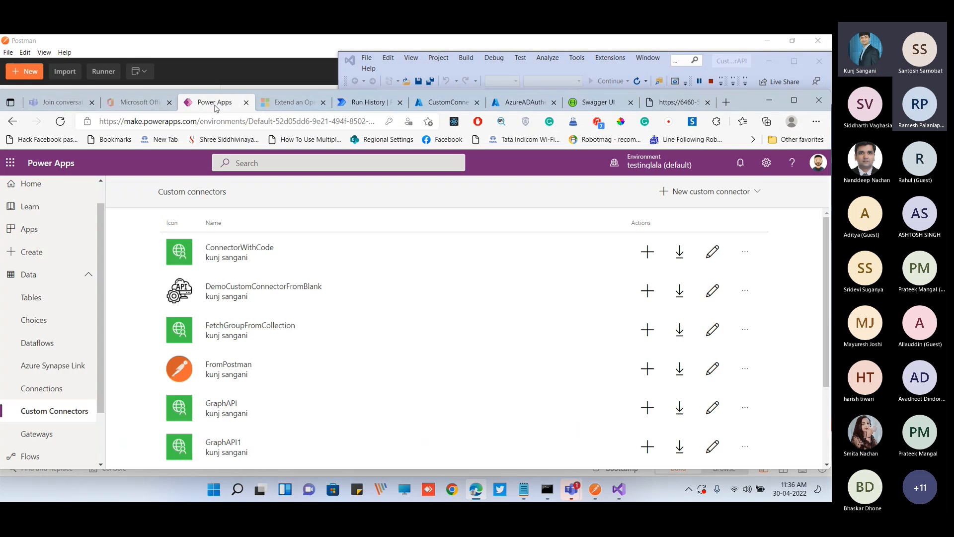
{"action": "left_click", "coordinate": [794, 100]}
{"action": "left_click", "coordinate": [678, 134]}
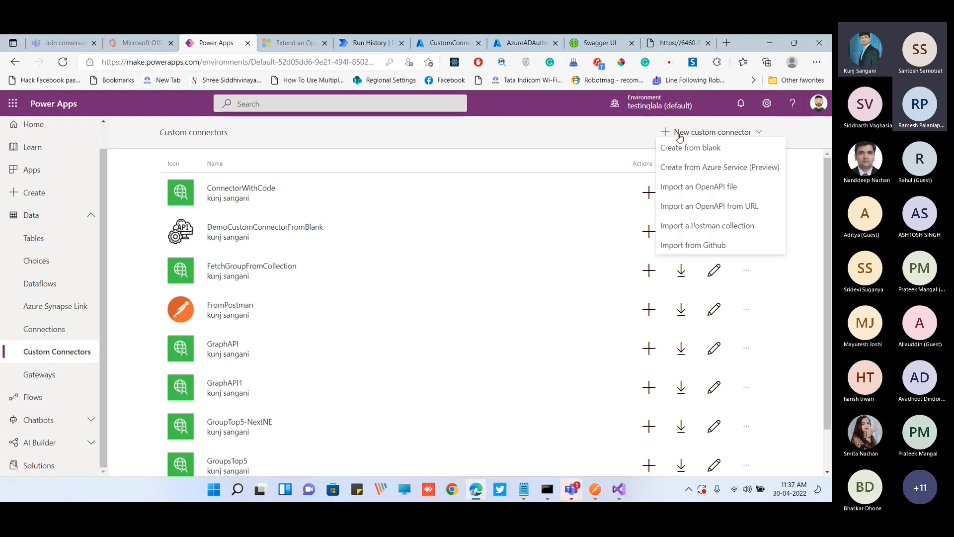
{"action": "left_click", "coordinate": [698, 187]}
{"action": "left_click", "coordinate": [420, 281]}
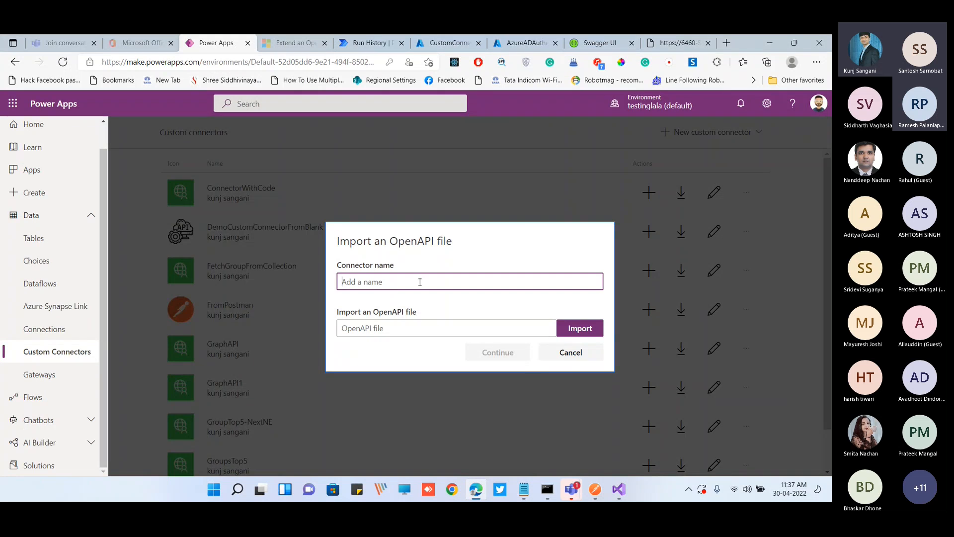
{"action": "type", "text": "FromSwagger"}
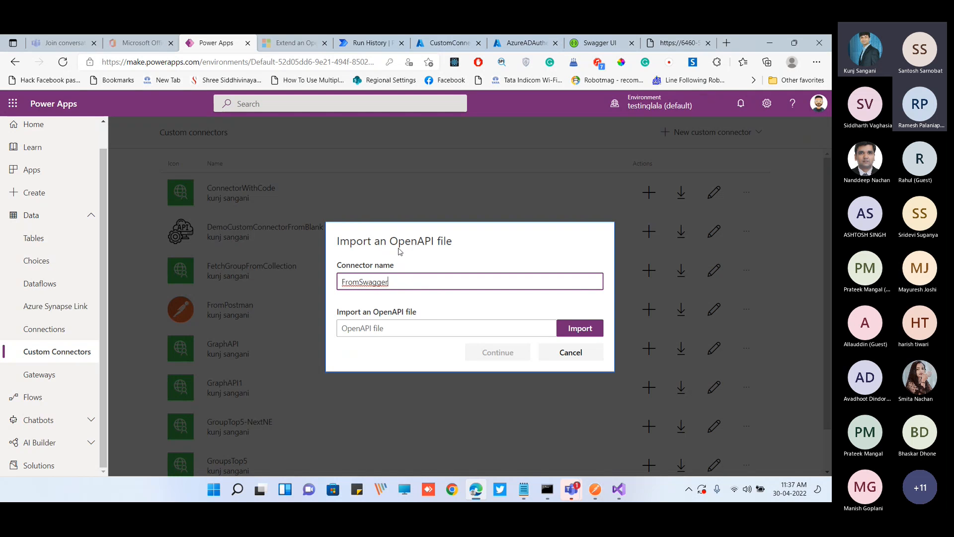
Load swagger.json from the customconnector folder as the OpenAPI file and continue to the connector's general information
{"action": "left_click", "coordinate": [572, 331]}
{"action": "left_click", "coordinate": [371, 130]}
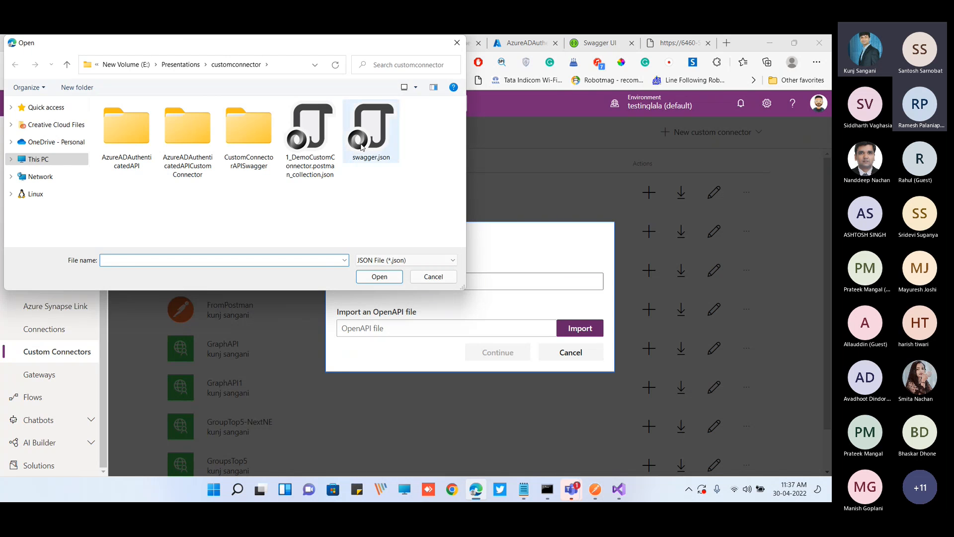
{"action": "left_click", "coordinate": [379, 276]}
{"action": "left_click", "coordinate": [498, 353]}
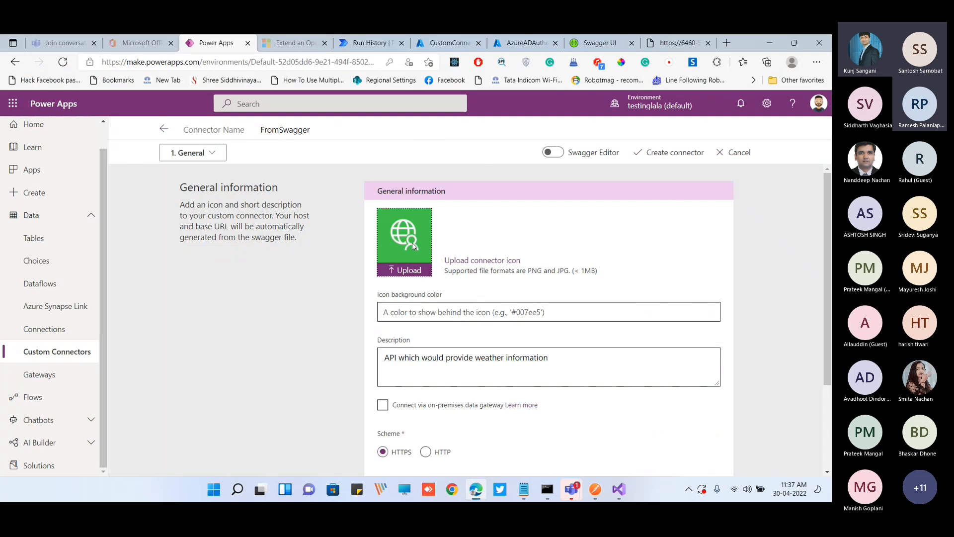
Upload icon-swagger.png as the connector icon
{"action": "left_click", "coordinate": [413, 242]}
{"action": "left_click", "coordinate": [418, 140]}
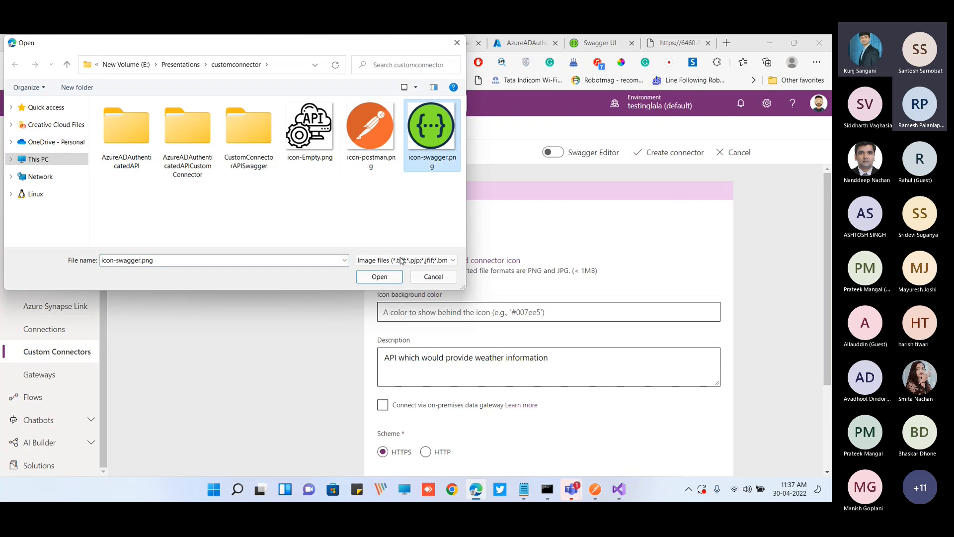
{"action": "left_click", "coordinate": [379, 276]}
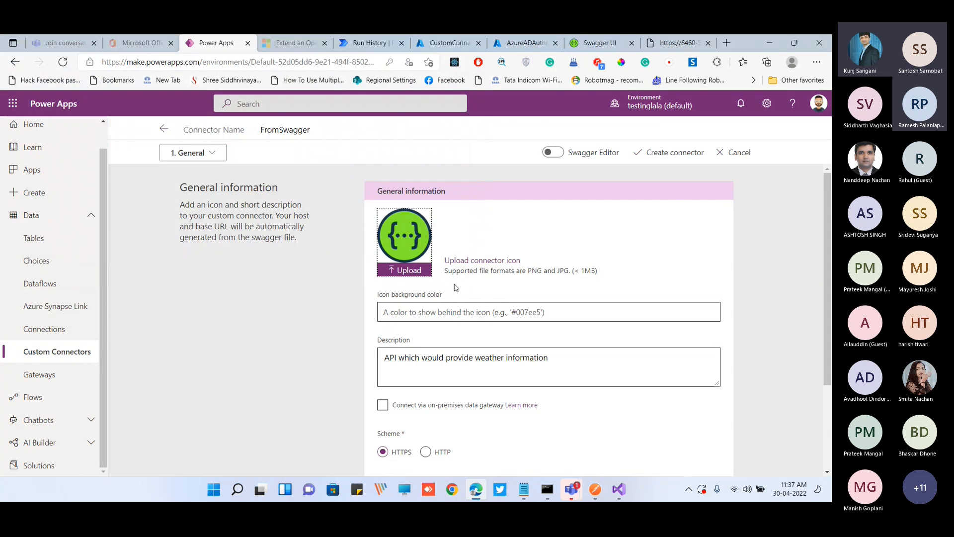
Open the localhost swagger.json page from Swagger UI and examine its paths, 200 response and WeatherForecast schema reference
{"action": "scroll", "coordinate": [560, 348], "scroll_direction": "down", "scroll_amount": 2}
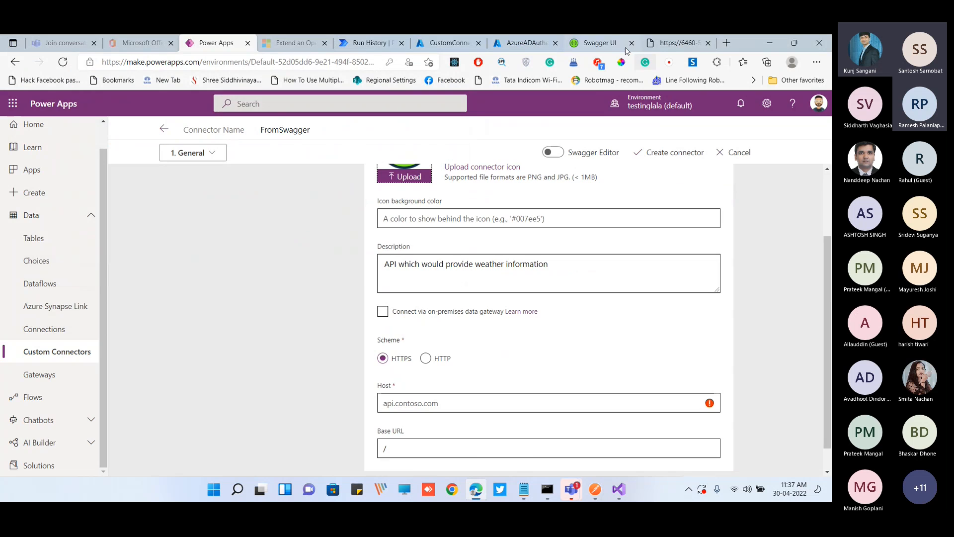
{"action": "left_click", "coordinate": [600, 42]}
{"action": "left_click", "coordinate": [143, 179]}
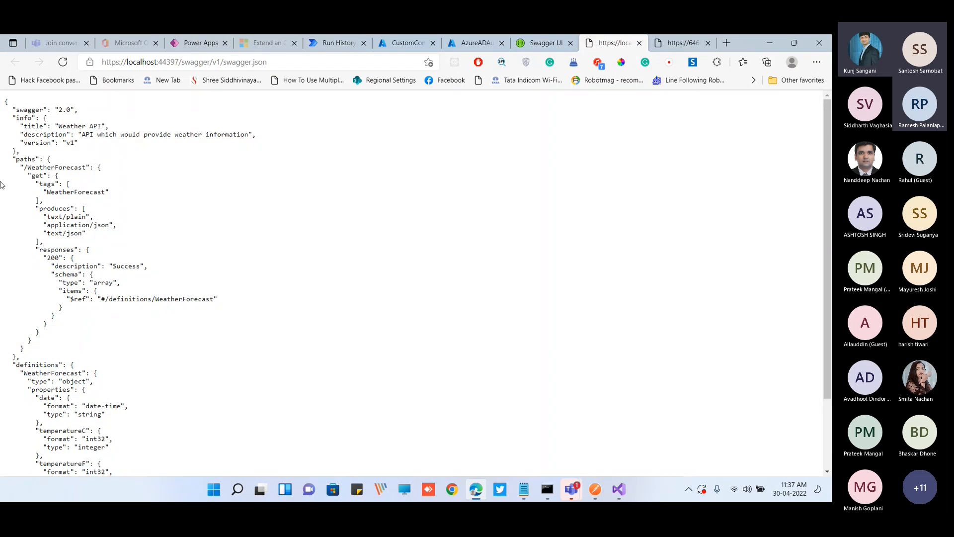
{"action": "left_click_drag", "start_coordinate": [18, 159], "coordinate": [59, 258]}
{"action": "left_click", "coordinate": [42, 170]}
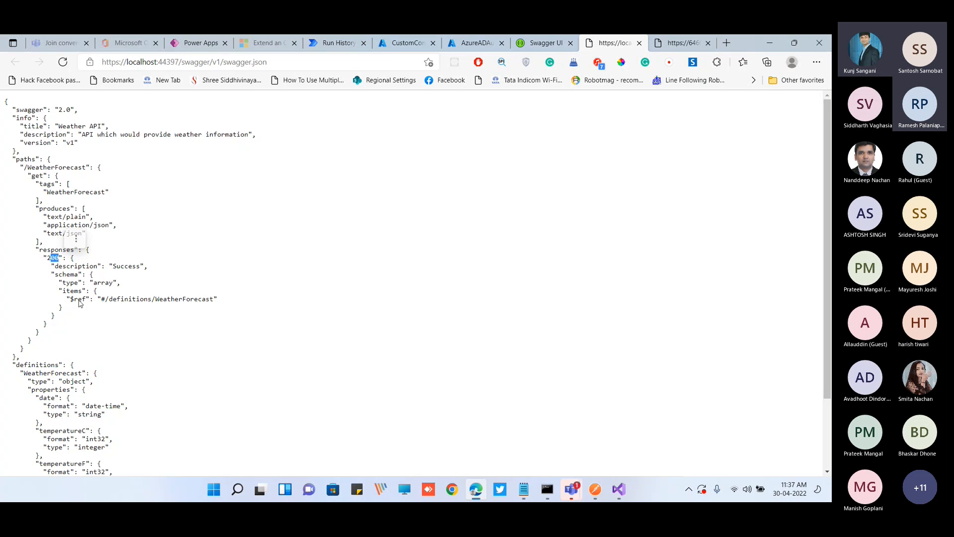
{"action": "scroll", "coordinate": [99, 321], "scroll_direction": "down", "scroll_amount": 1}
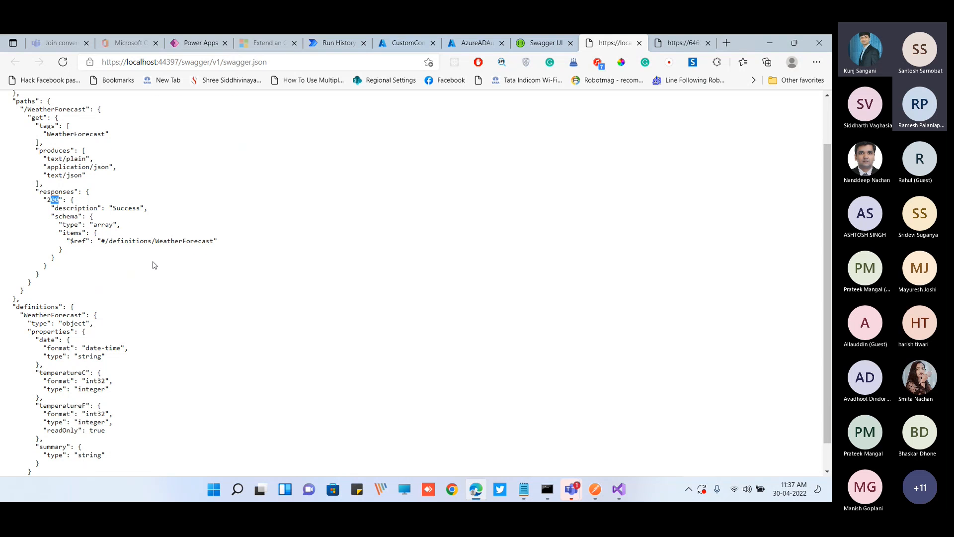
{"action": "left_click", "coordinate": [90, 232]}
{"action": "double_click", "coordinate": [180, 242]}
{"action": "left_click", "coordinate": [197, 61]}
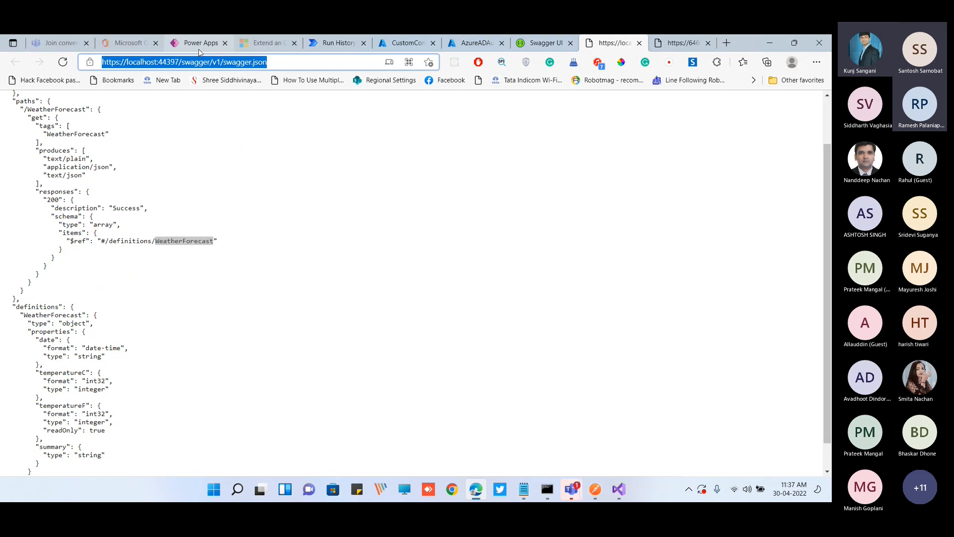
{"action": "left_click", "coordinate": [198, 45]}
{"action": "scroll", "coordinate": [351, 303], "scroll_direction": "down", "scroll_amount": 2}
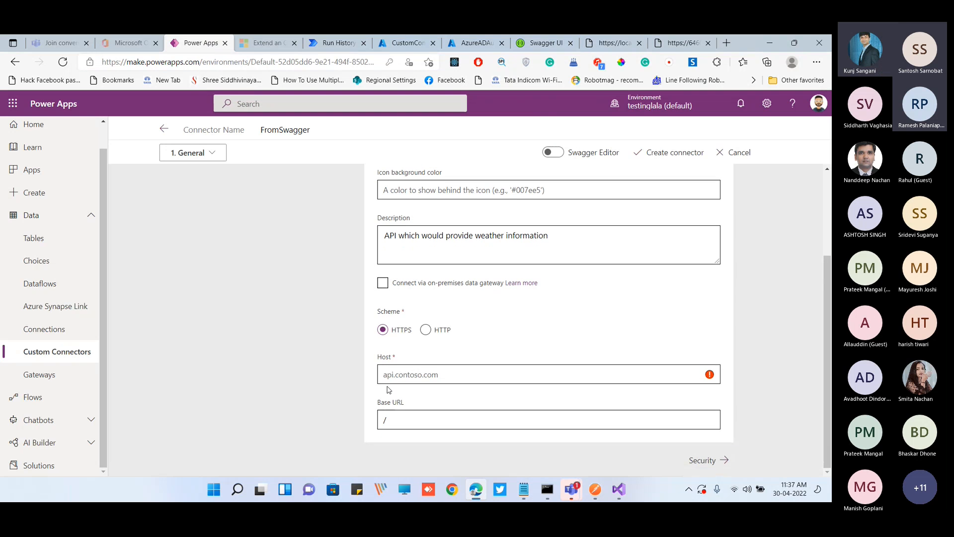
{"action": "scroll", "coordinate": [336, 309], "scroll_direction": "up", "scroll_amount": 3}
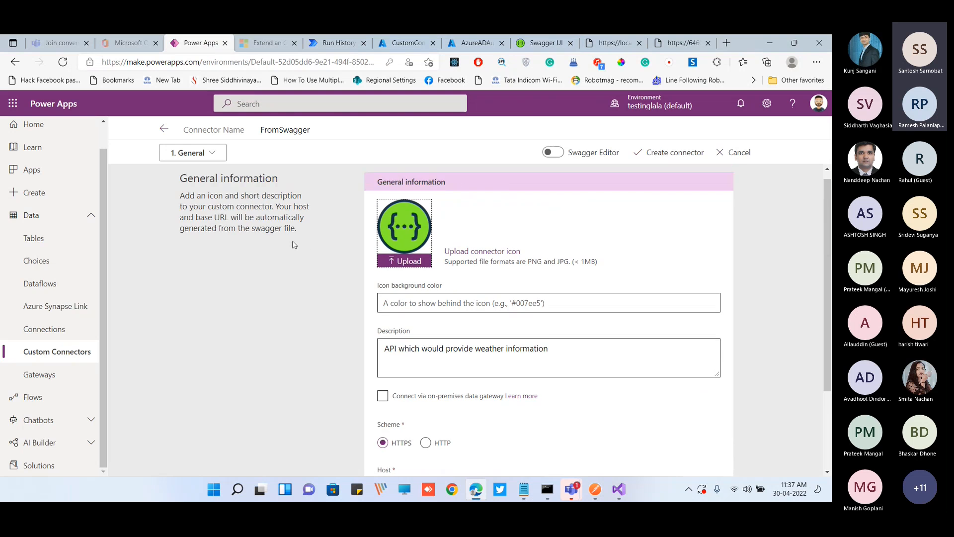
{"action": "scroll", "coordinate": [336, 308], "scroll_direction": "down", "scroll_amount": 3}
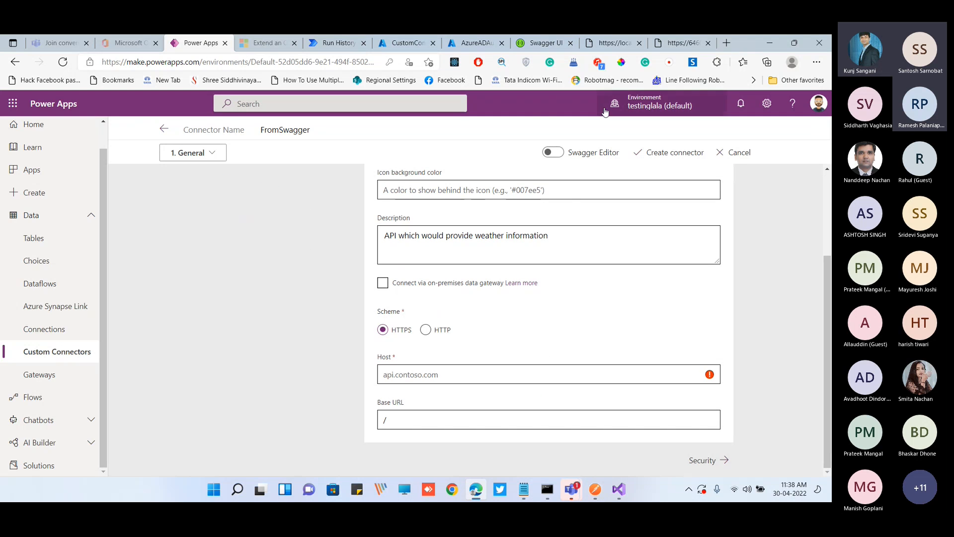
{"action": "left_click", "coordinate": [547, 489]}
{"action": "left_click_drag", "start_coordinate": [233, 209], "coordinate": [329, 210]}
{"action": "left_click", "coordinate": [329, 211]}
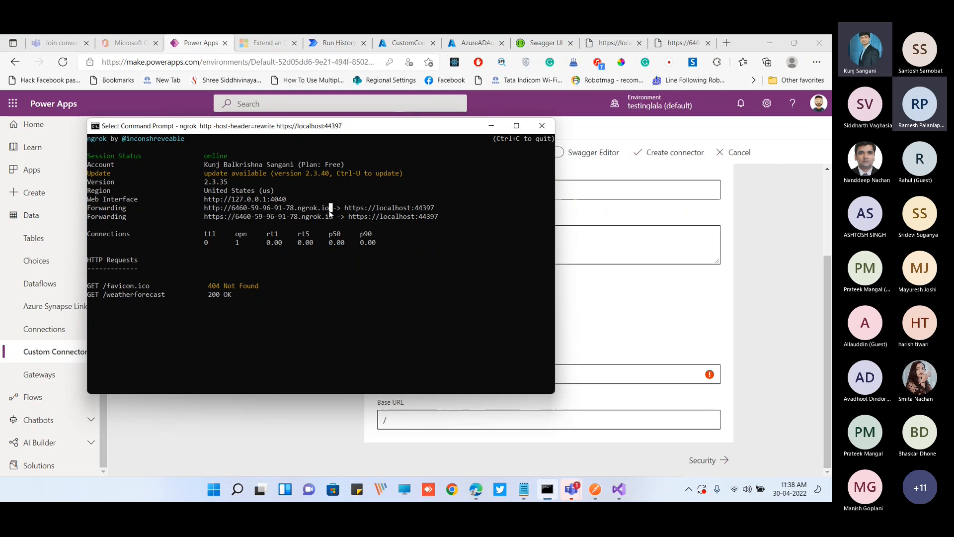
{"action": "left_click_drag", "start_coordinate": [232, 209], "coordinate": [326, 212]}
{"action": "key", "text": "ctrl+c"}
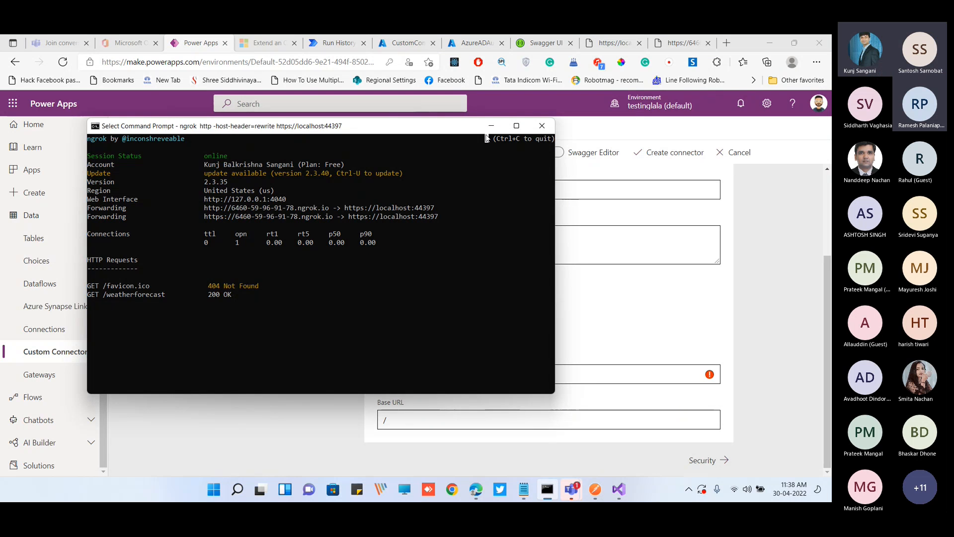
{"action": "left_click", "coordinate": [491, 126]}
{"action": "key", "text": "ctrl+v"}
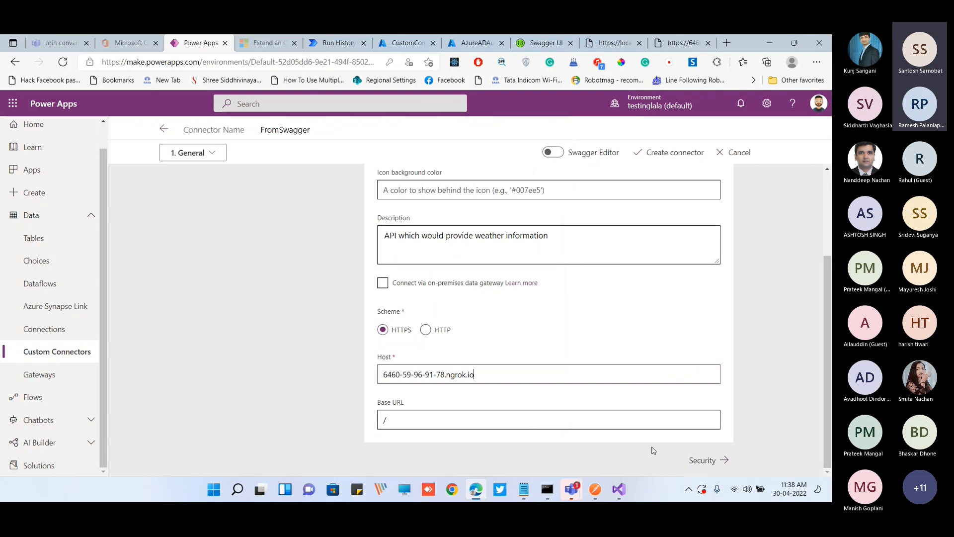
Proceed to the connector's security settings, keep No authentication, and continue to the definition
{"action": "left_click", "coordinate": [702, 459]}
{"action": "scroll", "coordinate": [324, 298], "scroll_direction": "down", "scroll_amount": 4}
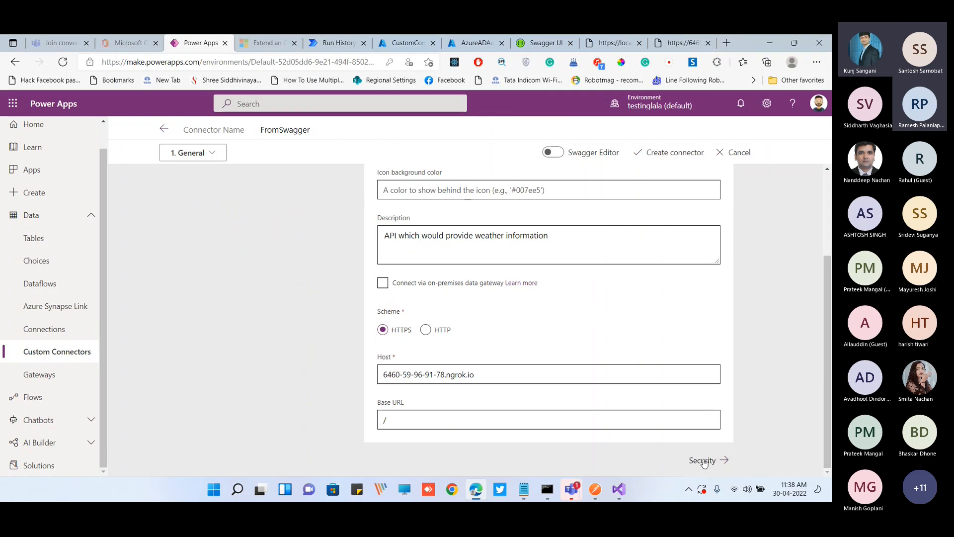
{"action": "left_click", "coordinate": [697, 456]}
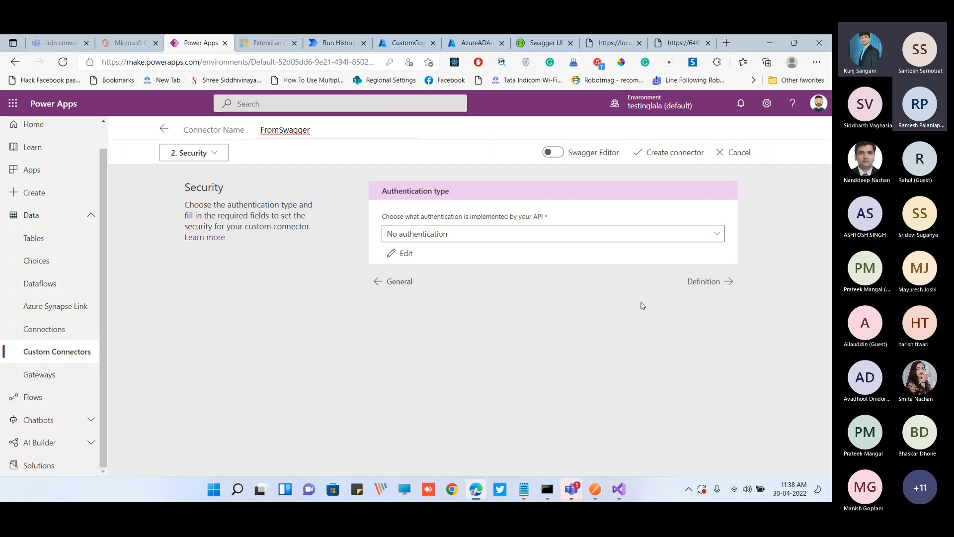
{"action": "left_click", "coordinate": [709, 285]}
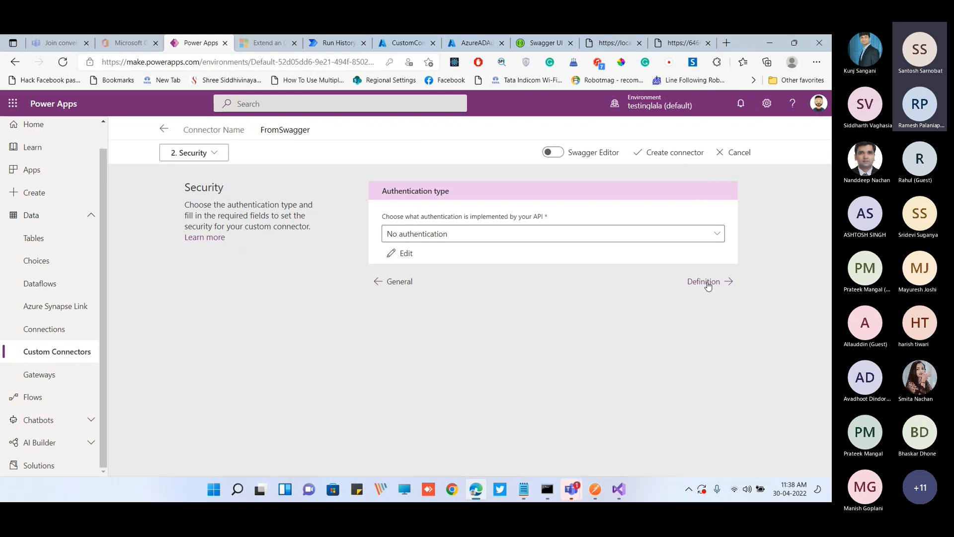
Examine the imported action's general fields, WeatherForecast reference, request URL, response and validation section
{"action": "scroll", "coordinate": [352, 297], "scroll_direction": "down", "scroll_amount": 5}
{"action": "scroll", "coordinate": [352, 297], "scroll_direction": "down", "scroll_amount": 3}
{"action": "scroll", "coordinate": [351, 297], "scroll_direction": "up", "scroll_amount": 3}
{"action": "scroll", "coordinate": [249, 245], "scroll_direction": "up", "scroll_amount": 1}
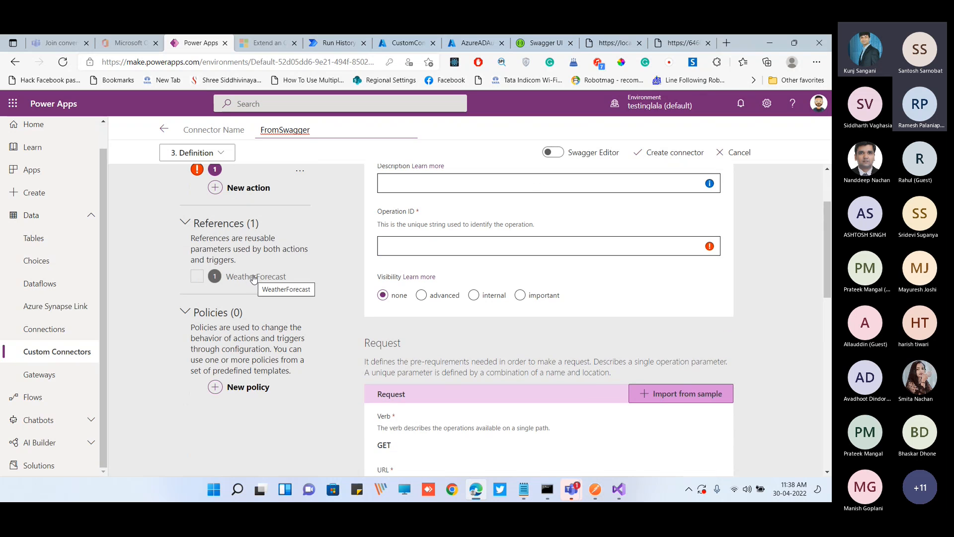
{"action": "scroll", "coordinate": [336, 324], "scroll_direction": "up", "scroll_amount": 2}
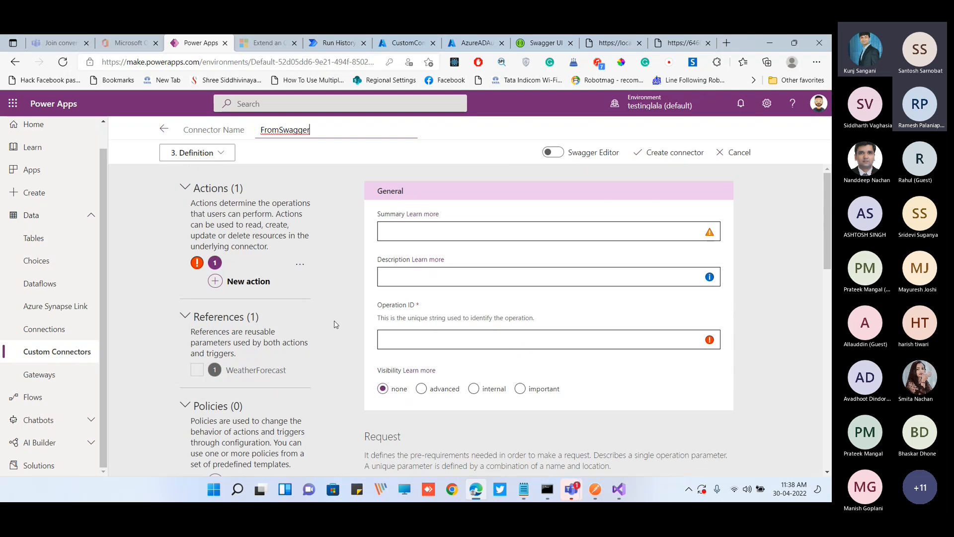
{"action": "scroll", "coordinate": [347, 329], "scroll_direction": "down", "scroll_amount": 5}
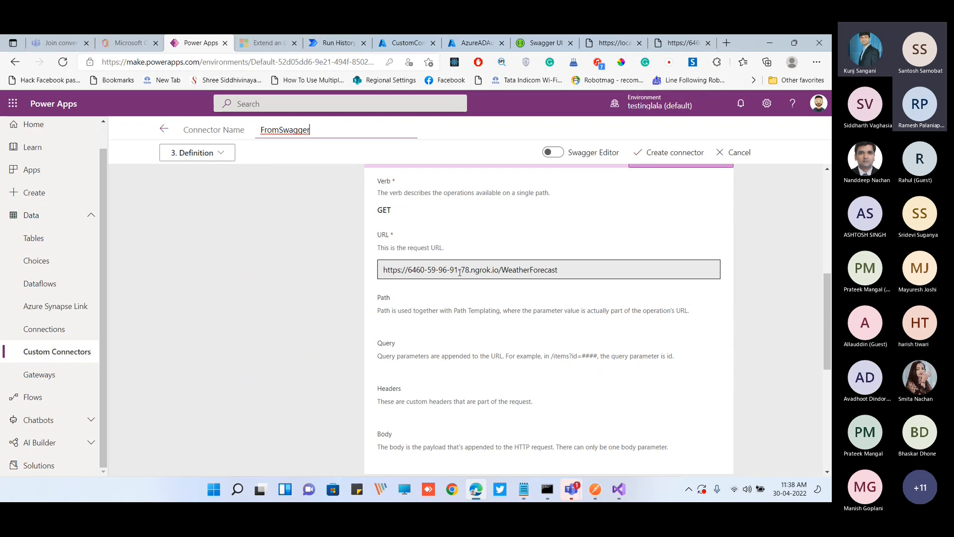
{"action": "scroll", "coordinate": [460, 272], "scroll_direction": "down", "scroll_amount": 5}
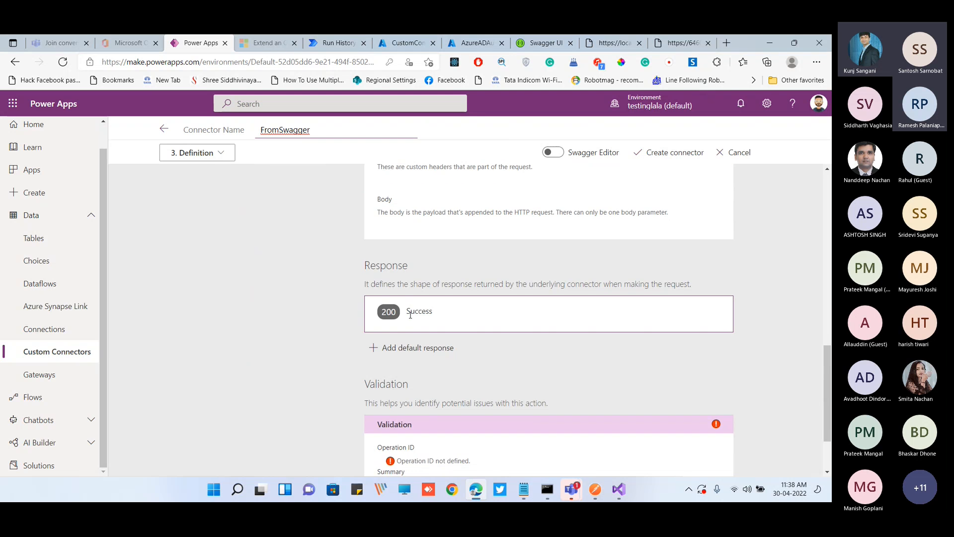
{"action": "scroll", "coordinate": [443, 328], "scroll_direction": "down", "scroll_amount": 2}
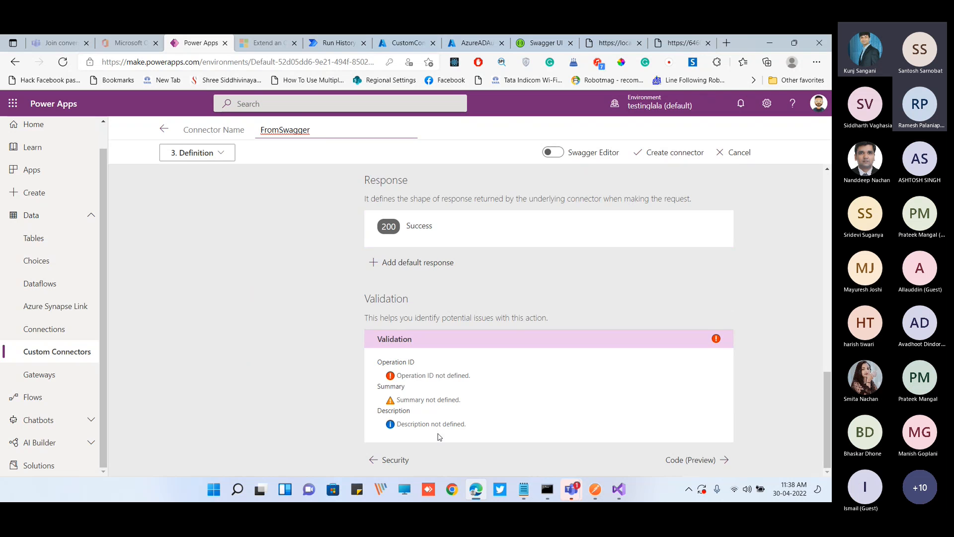
{"action": "scroll", "coordinate": [439, 436], "scroll_direction": "up", "scroll_amount": 15}
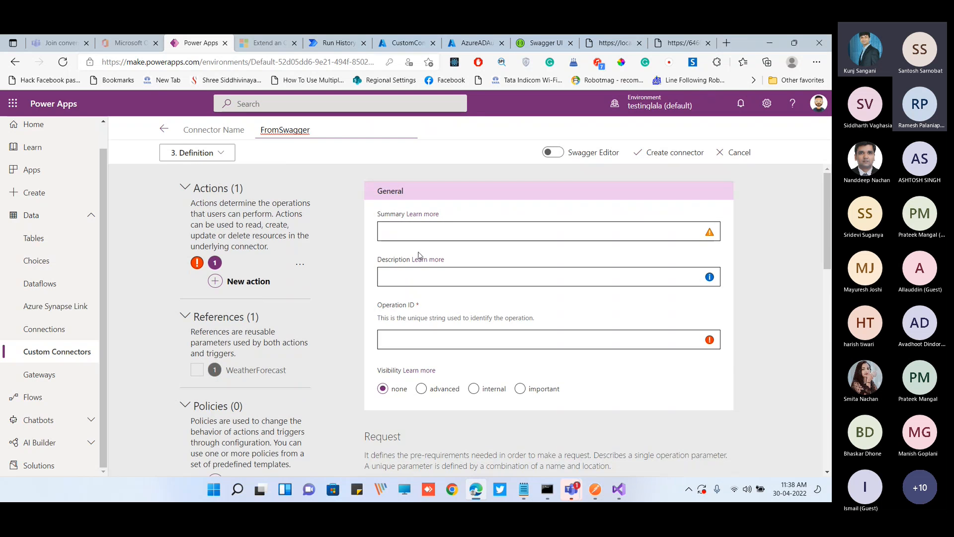
Set the action's summary to GetWeatherInformation and its description to "This Description"
{"action": "left_click", "coordinate": [429, 236]}
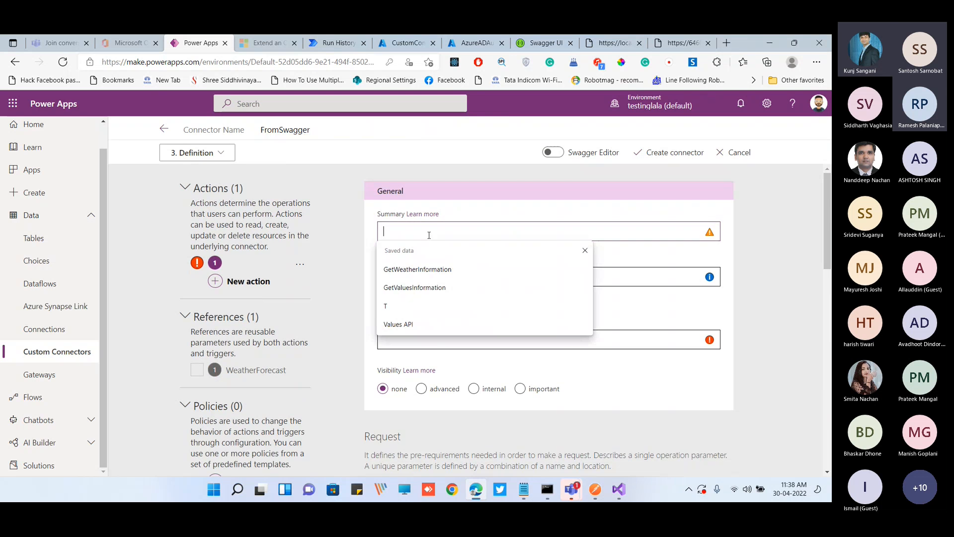
{"action": "left_click", "coordinate": [437, 277]}
{"action": "type", "text": "This"}
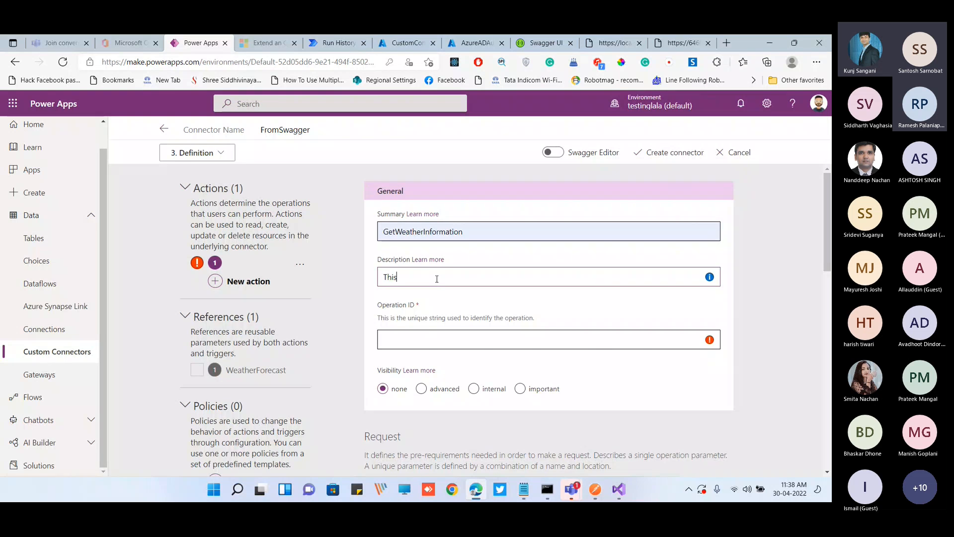
{"action": "type", "text": " Description"}
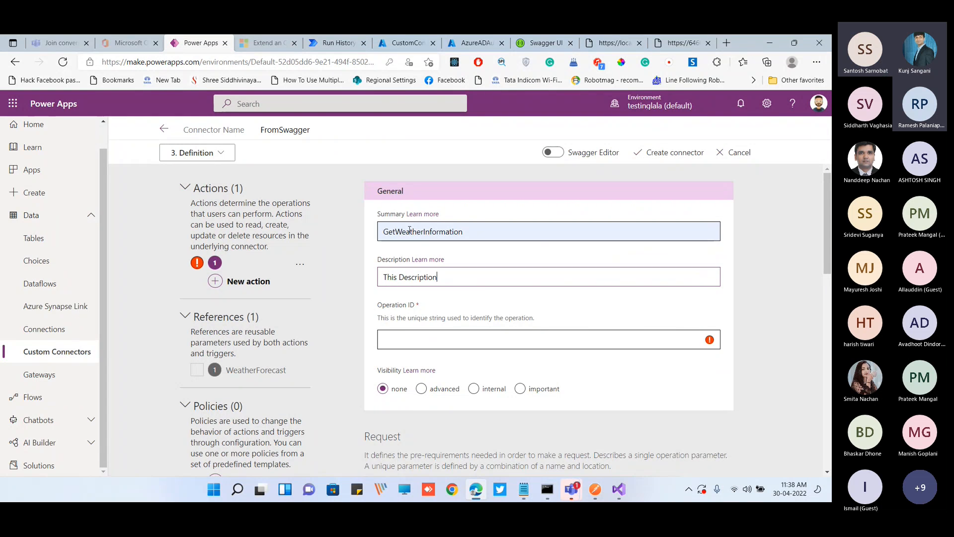
Copy the summary GetWeatherInformation into the action's operation ID
{"action": "key", "text": "shift+Tab"}
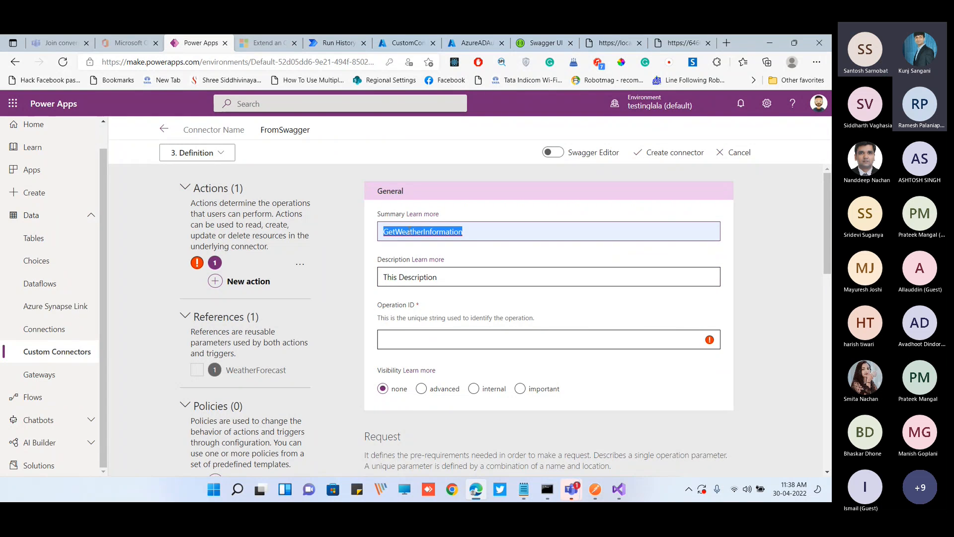
{"action": "key", "text": "ctrl+c"}
{"action": "left_click", "coordinate": [425, 343]}
{"action": "key", "text": "ctrl+v"}
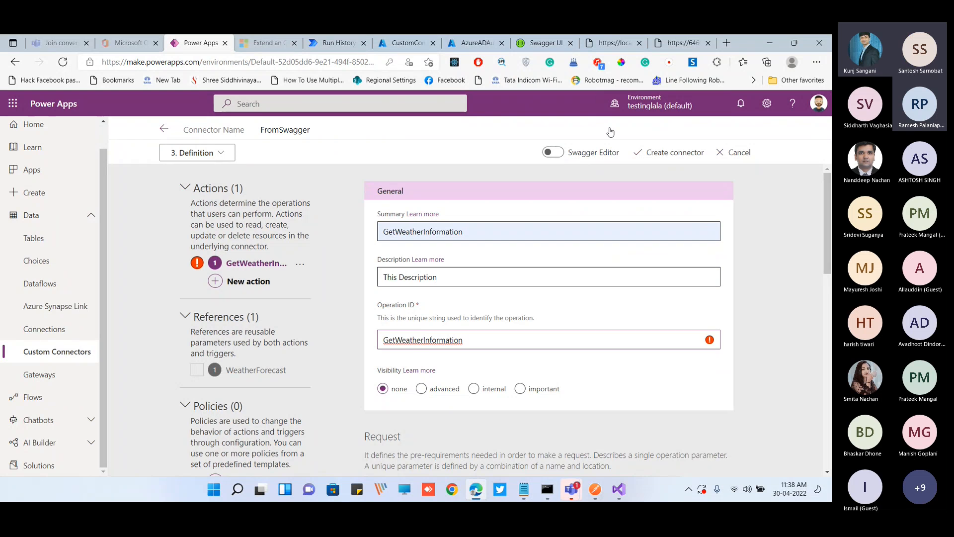
{"action": "left_click", "coordinate": [553, 363]}
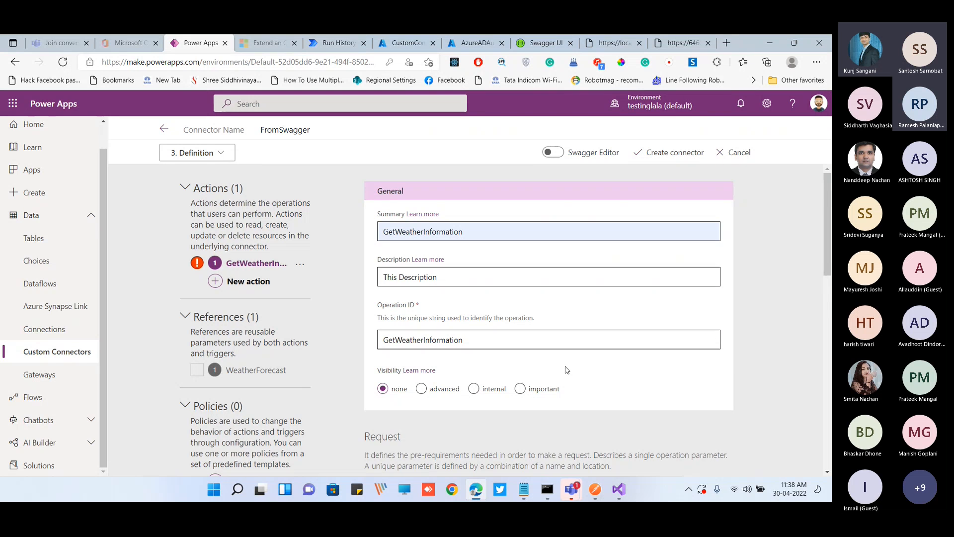
Create the FromSwagger connector from its validated definition and open that definition in the Swagger editor
{"action": "scroll", "coordinate": [562, 368], "scroll_direction": "down", "scroll_amount": 2}
{"action": "scroll", "coordinate": [566, 366], "scroll_direction": "down", "scroll_amount": 12}
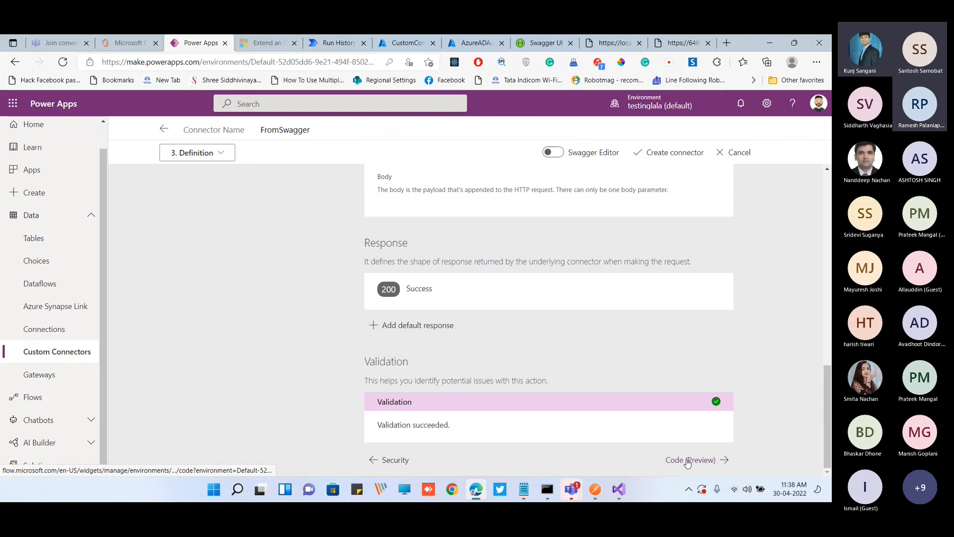
{"action": "left_click", "coordinate": [660, 153]}
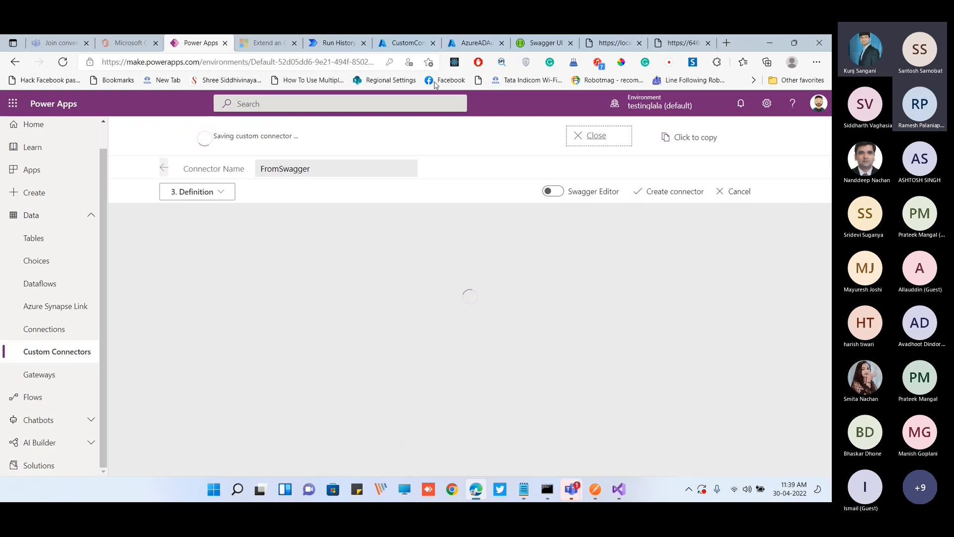
{"action": "left_click", "coordinate": [555, 193]}
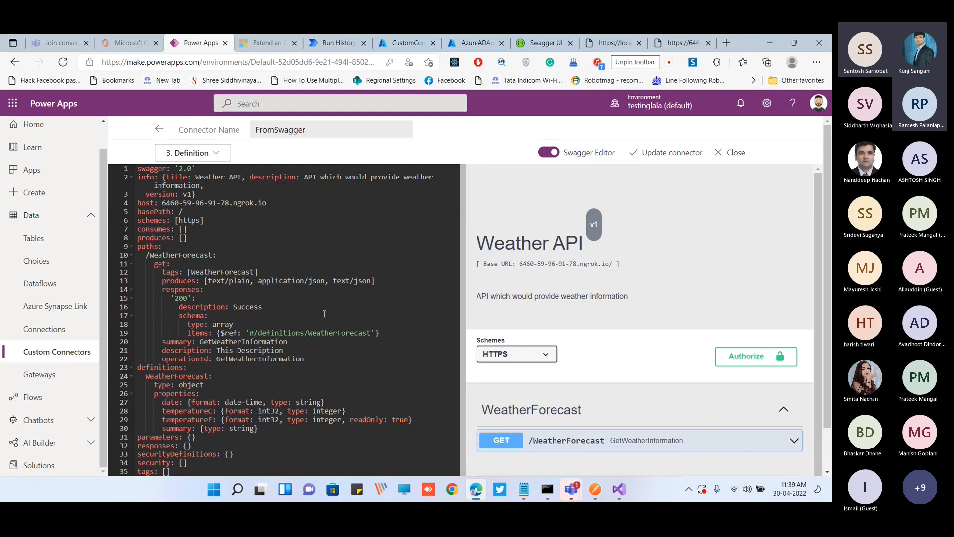
Move the localhost and Swagger UI browser tabs beside the Power Apps tab and return to the connector definition
{"action": "left_click_drag", "start_coordinate": [748, 40], "coordinate": [738, 120]}
{"action": "left_click_drag", "start_coordinate": [614, 122], "coordinate": [272, 124]}
{"action": "left_click", "coordinate": [267, 141]}
{"action": "left_click_drag", "start_coordinate": [600, 124], "coordinate": [330, 123]}
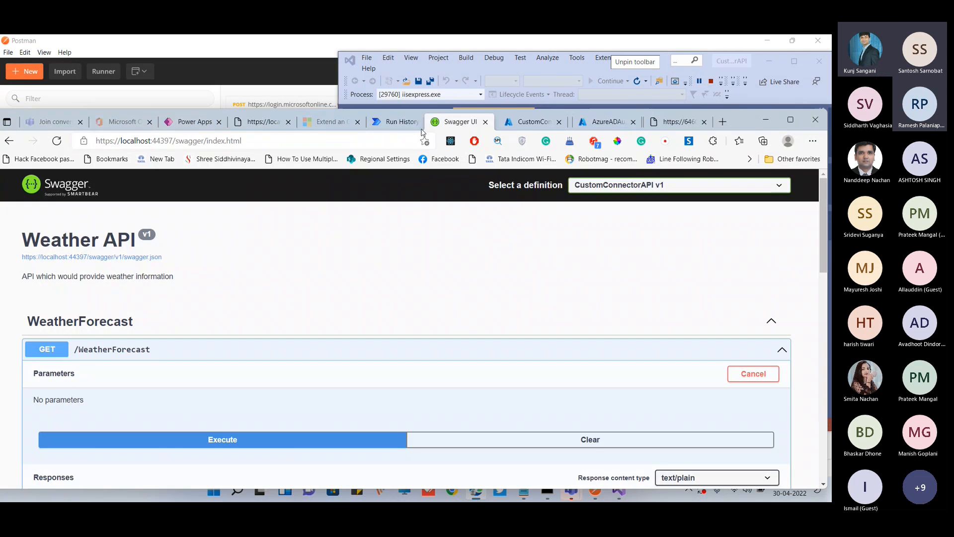
{"action": "left_click", "coordinate": [199, 122]}
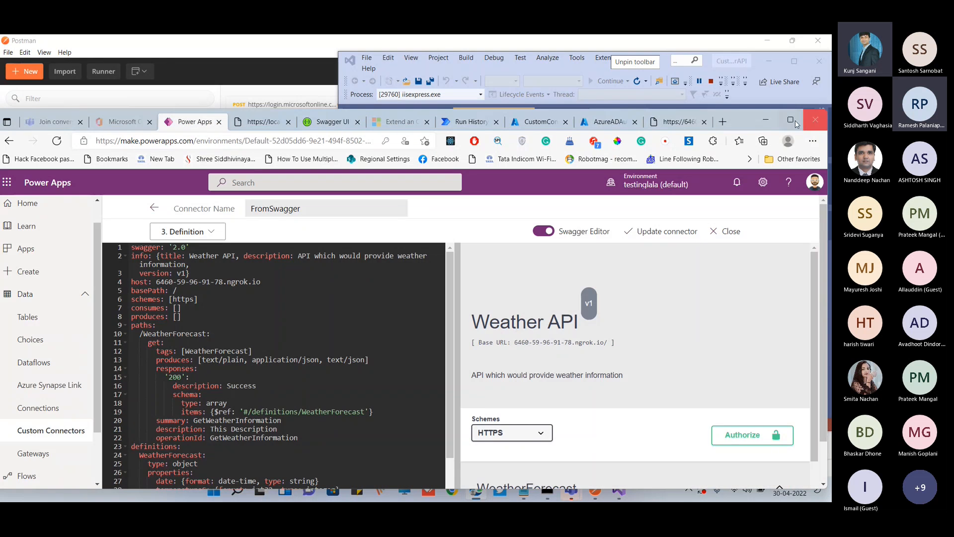
{"action": "left_click", "coordinate": [791, 120]}
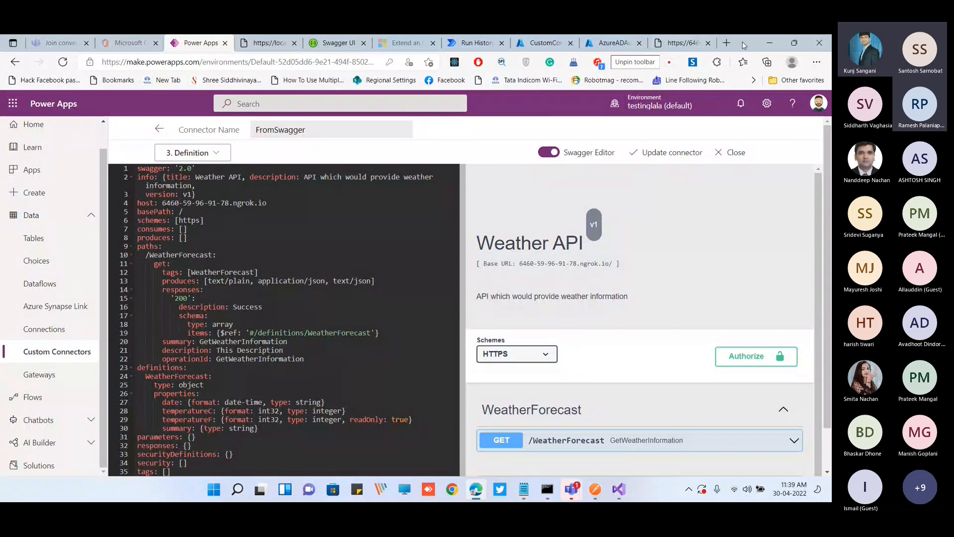
Compare the Weather API page in Swagger UI with the preview in the connector's Swagger editor
{"action": "left_click_drag", "start_coordinate": [744, 45], "coordinate": [742, 79]}
{"action": "left_click", "coordinate": [335, 72]}
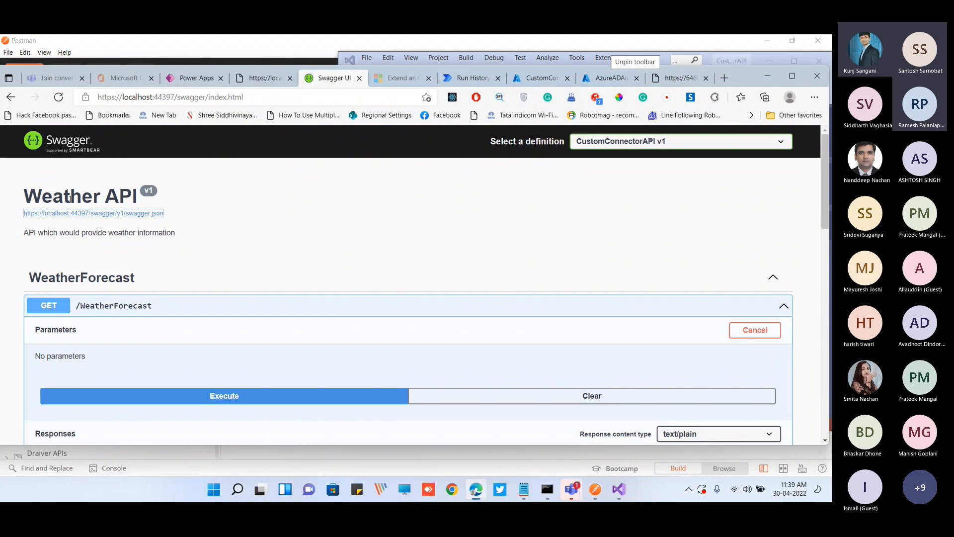
{"action": "left_click", "coordinate": [195, 78]}
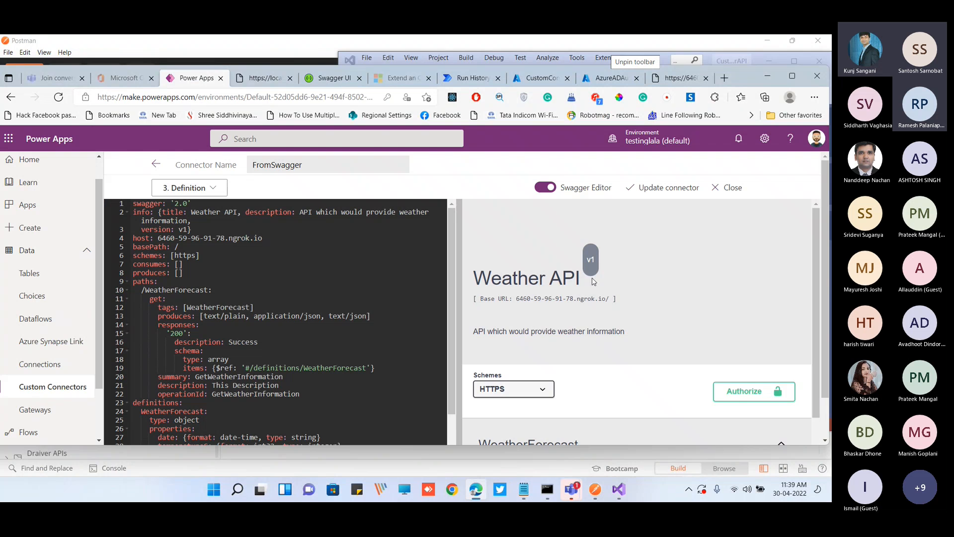
{"action": "scroll", "coordinate": [585, 299], "scroll_direction": "down", "scroll_amount": 1}
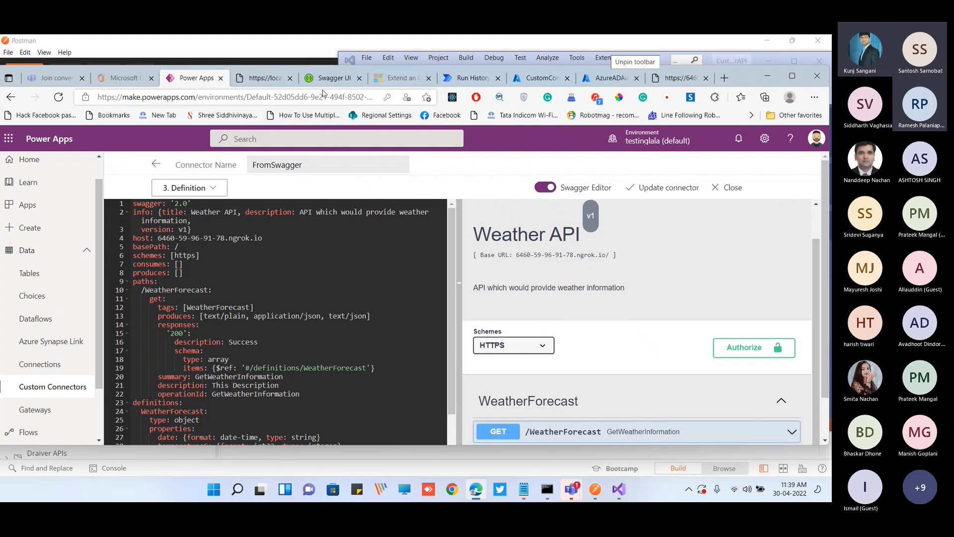
{"action": "left_click", "coordinate": [331, 78]}
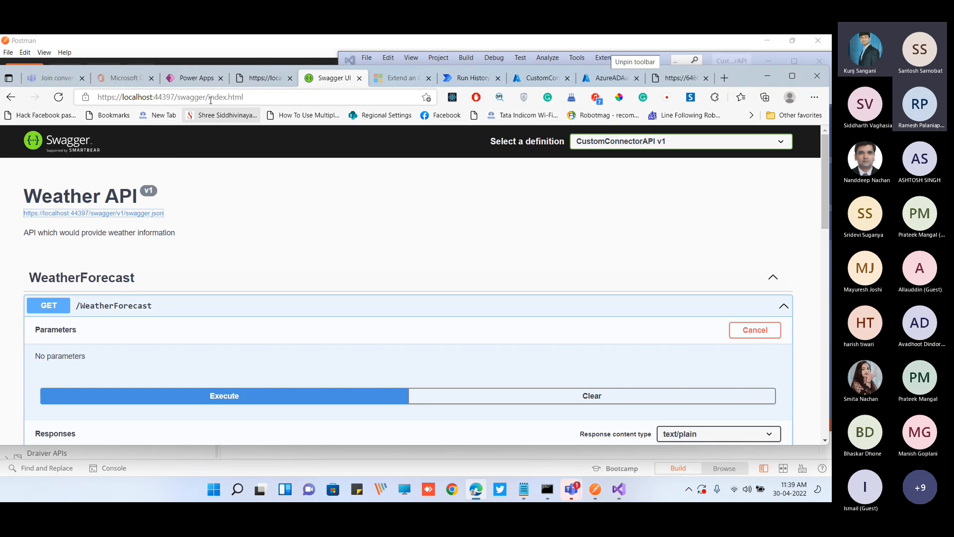
{"action": "left_click", "coordinate": [197, 78]}
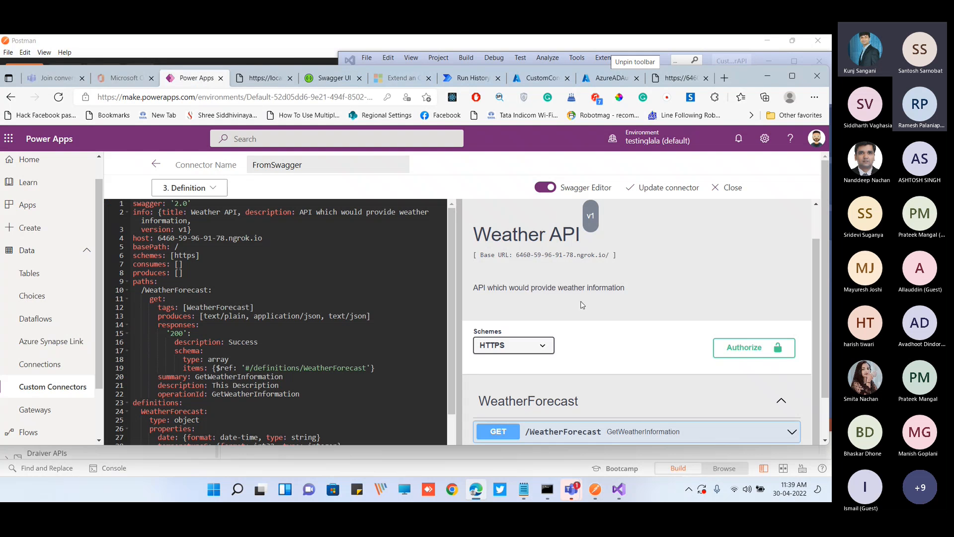
Examine the GET /WeatherForecast operation's details in the Swagger editor preview and return to the definition form
{"action": "scroll", "coordinate": [582, 304], "scroll_direction": "down", "scroll_amount": 1}
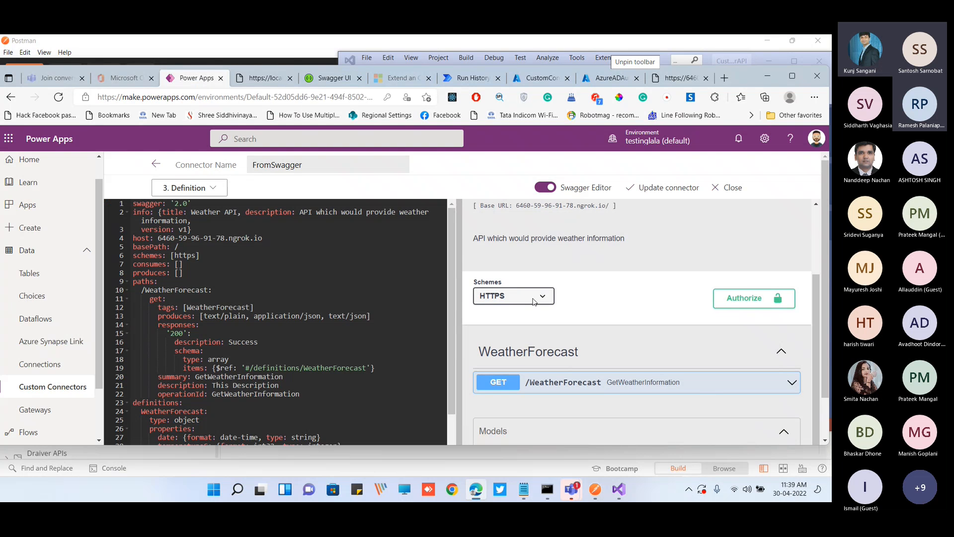
{"action": "scroll", "coordinate": [554, 314], "scroll_direction": "down", "scroll_amount": 1}
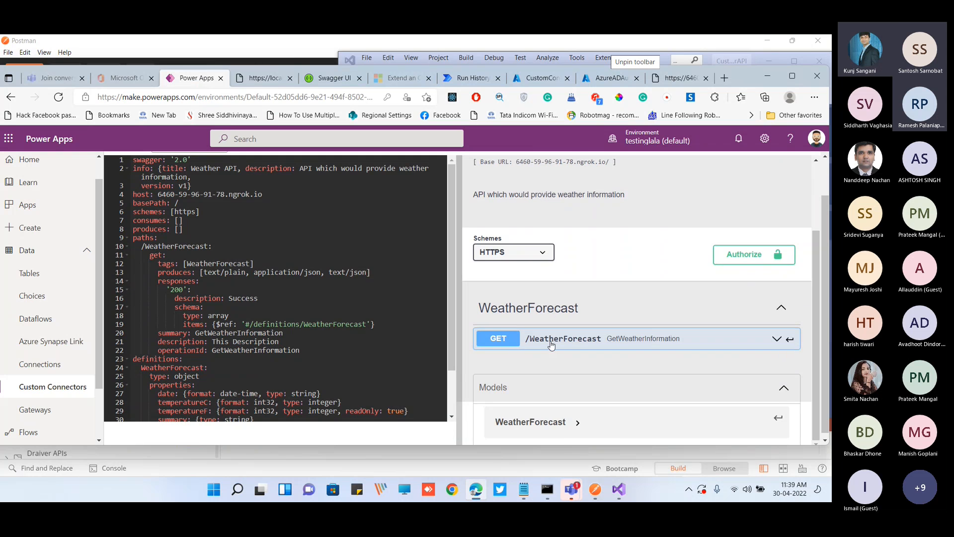
{"action": "left_click", "coordinate": [779, 262]}
{"action": "scroll", "coordinate": [716, 294], "scroll_direction": "down", "scroll_amount": 1}
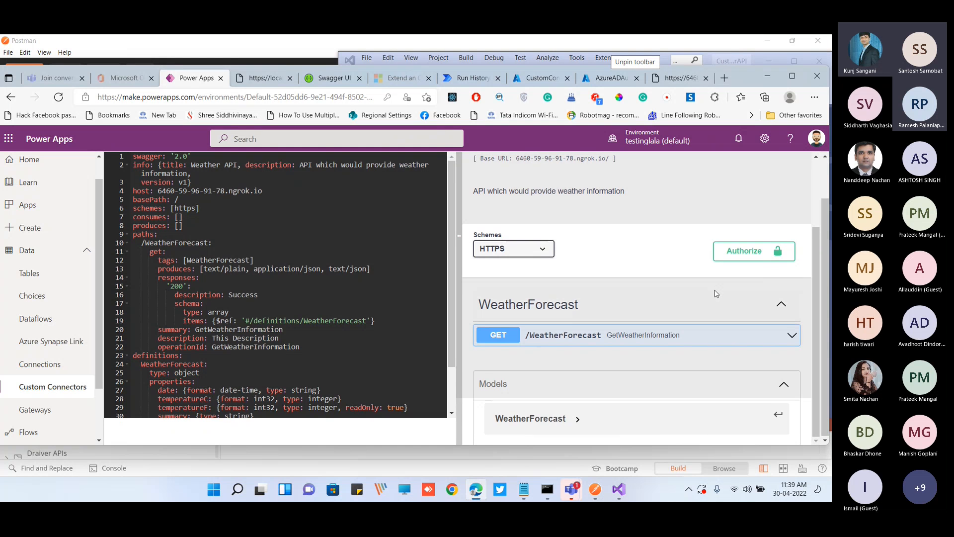
{"action": "left_click", "coordinate": [775, 336]}
{"action": "scroll", "coordinate": [628, 293], "scroll_direction": "down", "scroll_amount": 2}
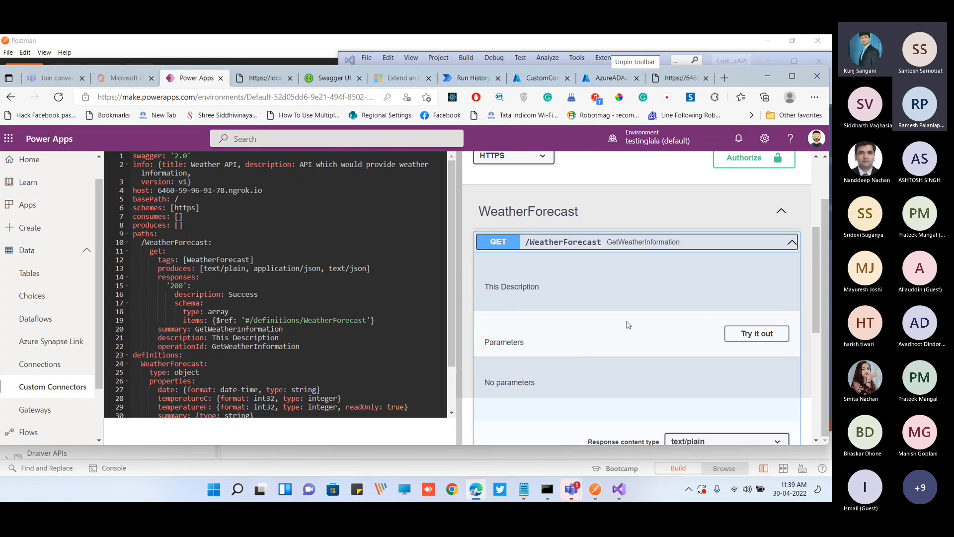
{"action": "scroll", "coordinate": [626, 323], "scroll_direction": "down", "scroll_amount": 2}
{"action": "scroll", "coordinate": [587, 278], "scroll_direction": "up", "scroll_amount": 2}
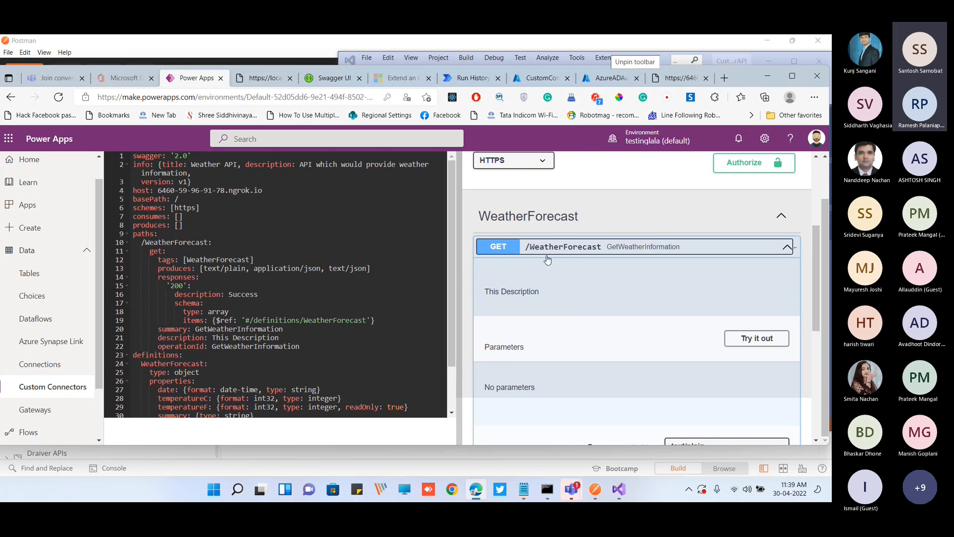
{"action": "left_click", "coordinate": [780, 249]}
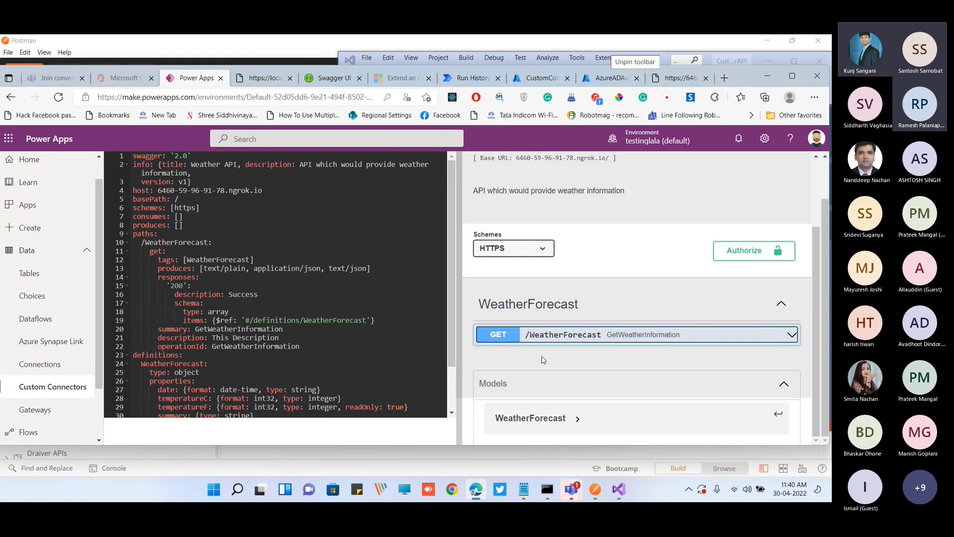
{"action": "scroll", "coordinate": [532, 199], "scroll_direction": "up", "scroll_amount": 1}
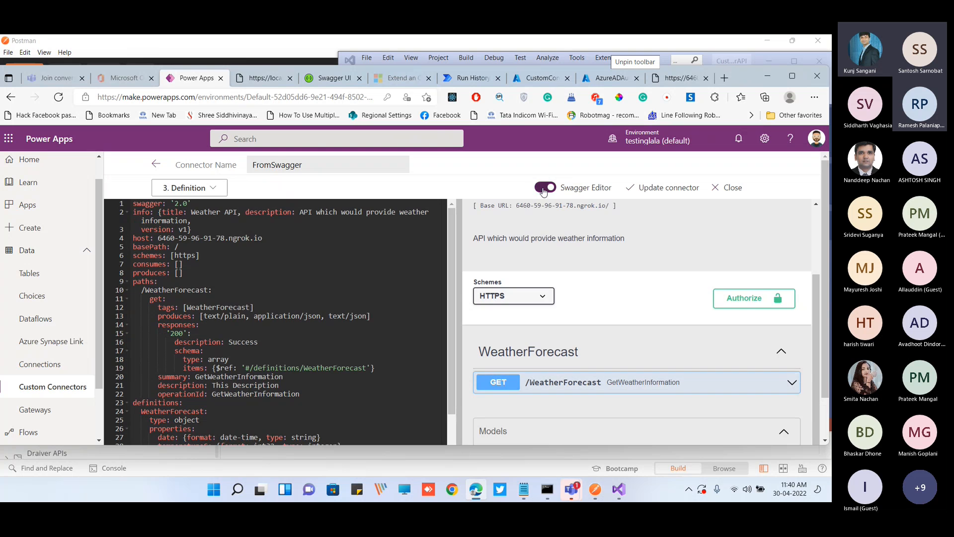
{"action": "left_click", "coordinate": [546, 194]}
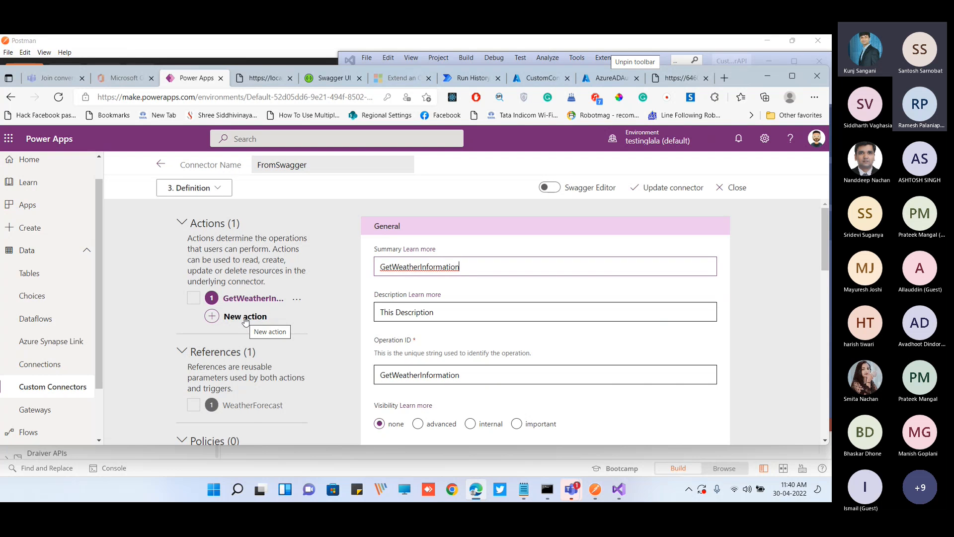
Add two blank actions to the connector's definition and delete both of them
{"action": "left_click", "coordinate": [245, 319]}
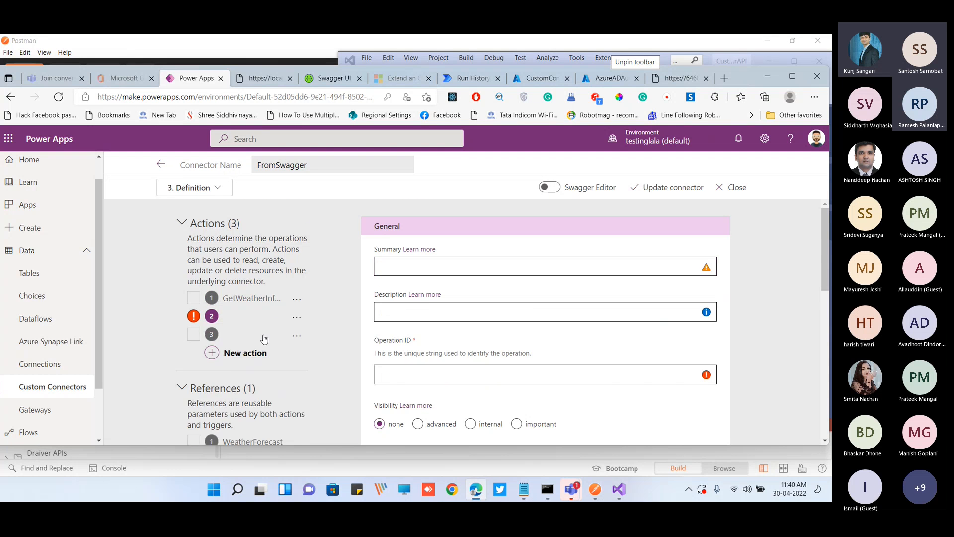
{"action": "scroll", "coordinate": [249, 368], "scroll_direction": "down", "scroll_amount": 3}
{"action": "scroll", "coordinate": [250, 376], "scroll_direction": "up", "scroll_amount": 3}
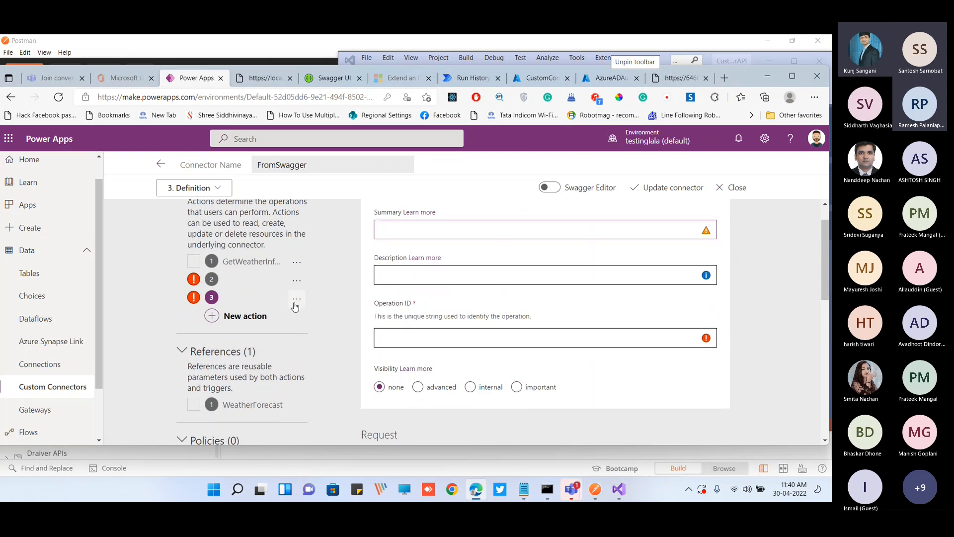
{"action": "left_click", "coordinate": [297, 299]}
{"action": "left_click", "coordinate": [285, 324]}
{"action": "left_click", "coordinate": [297, 313]}
{"action": "left_click", "coordinate": [289, 336]}
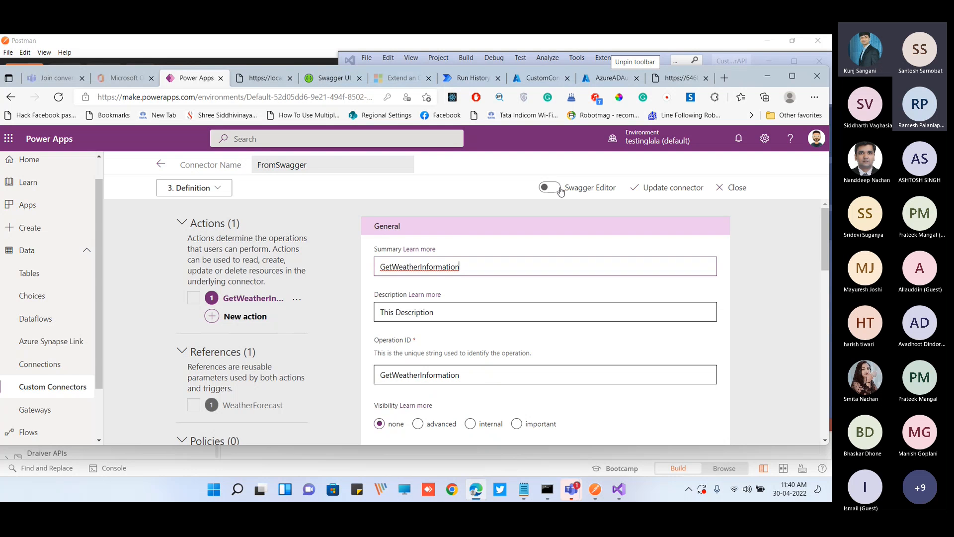
Review the GetWeatherInformation action's request, response and validation sections and proceed to the Code (Preview) stage
{"action": "scroll", "coordinate": [776, 293], "scroll_direction": "down", "scroll_amount": 3}
{"action": "scroll", "coordinate": [776, 293], "scroll_direction": "down", "scroll_amount": 6}
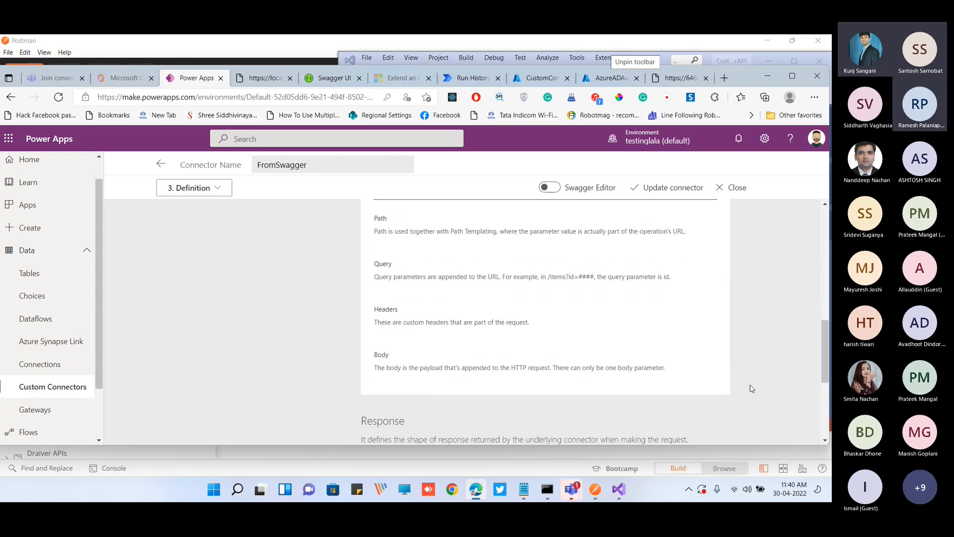
{"action": "left_click", "coordinate": [797, 76]}
{"action": "scroll", "coordinate": [713, 383], "scroll_direction": "down", "scroll_amount": 2}
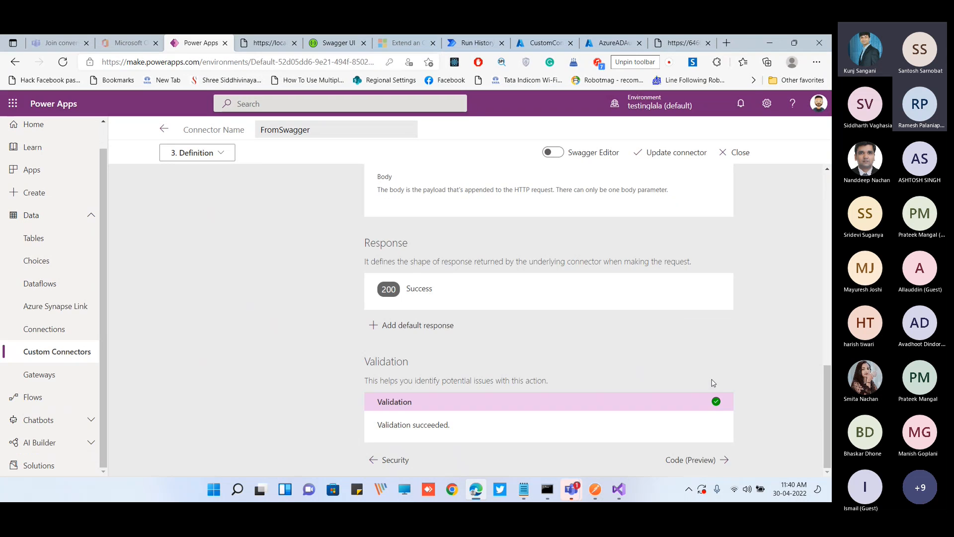
{"action": "left_click", "coordinate": [705, 465]}
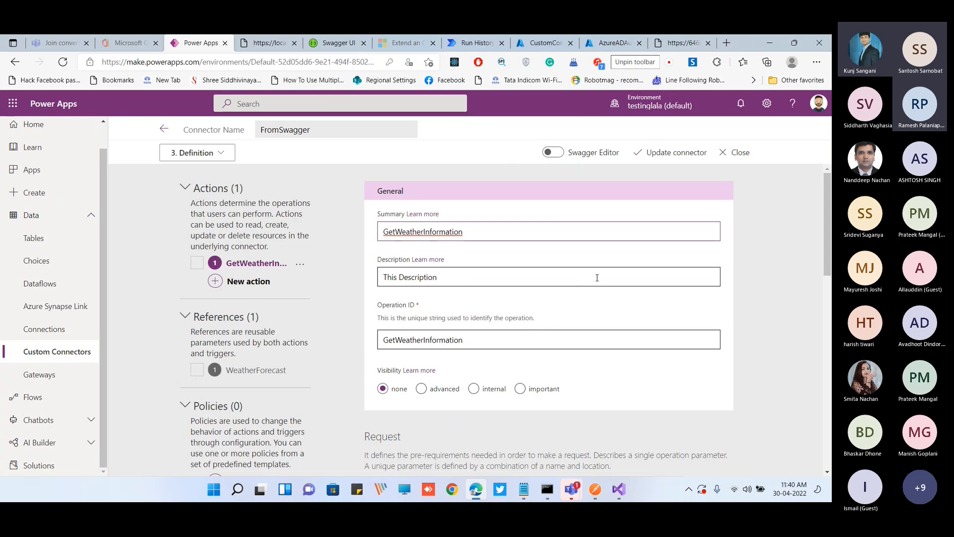
{"action": "scroll", "coordinate": [688, 294], "scroll_direction": "down", "scroll_amount": 10}
{"action": "left_click", "coordinate": [714, 461]}
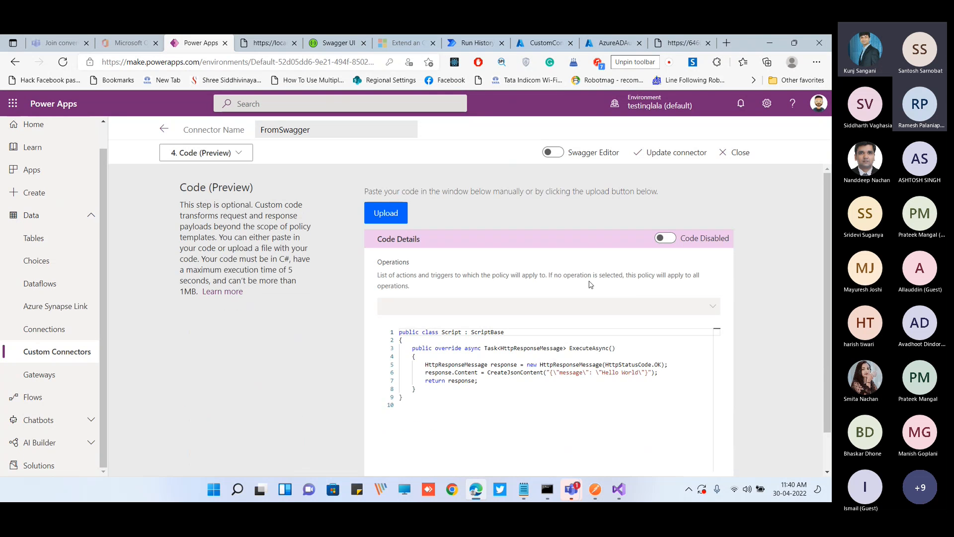
Look over the connector's optional custom code settings and proceed to the Test stage
{"action": "scroll", "coordinate": [715, 463], "scroll_direction": "down", "scroll_amount": 2}
{"action": "scroll", "coordinate": [554, 254], "scroll_direction": "up", "scroll_amount": 1}
{"action": "scroll", "coordinate": [756, 368], "scroll_direction": "down", "scroll_amount": 2}
{"action": "left_click", "coordinate": [723, 458]}
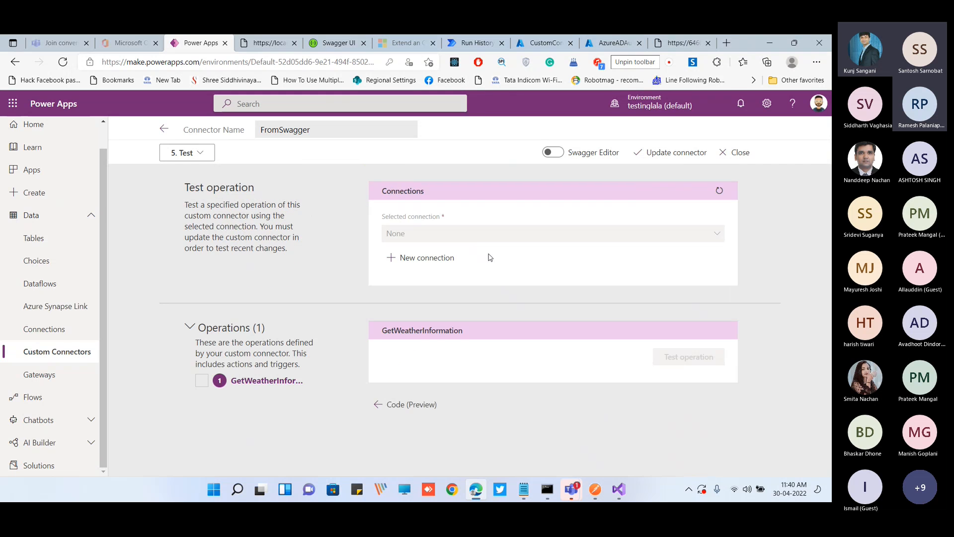
Create a new FromSwagger connection and reopen the custom connector at its Test stage
{"action": "left_click", "coordinate": [433, 258]}
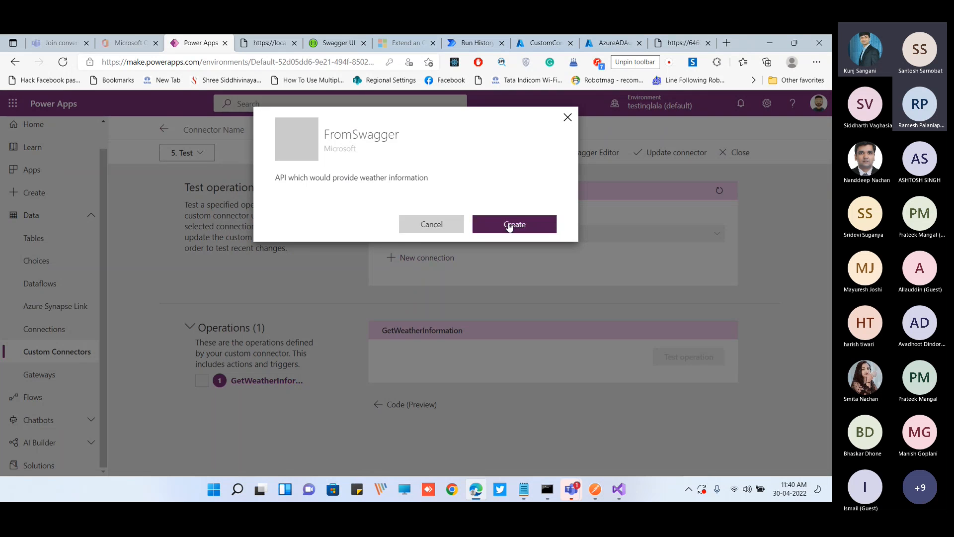
{"action": "left_click", "coordinate": [512, 225]}
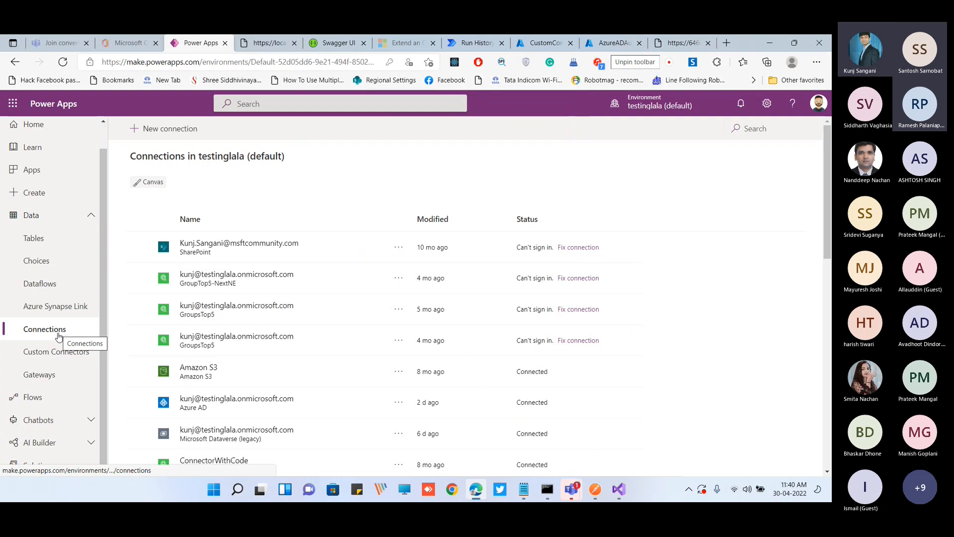
{"action": "left_click", "coordinate": [63, 352]}
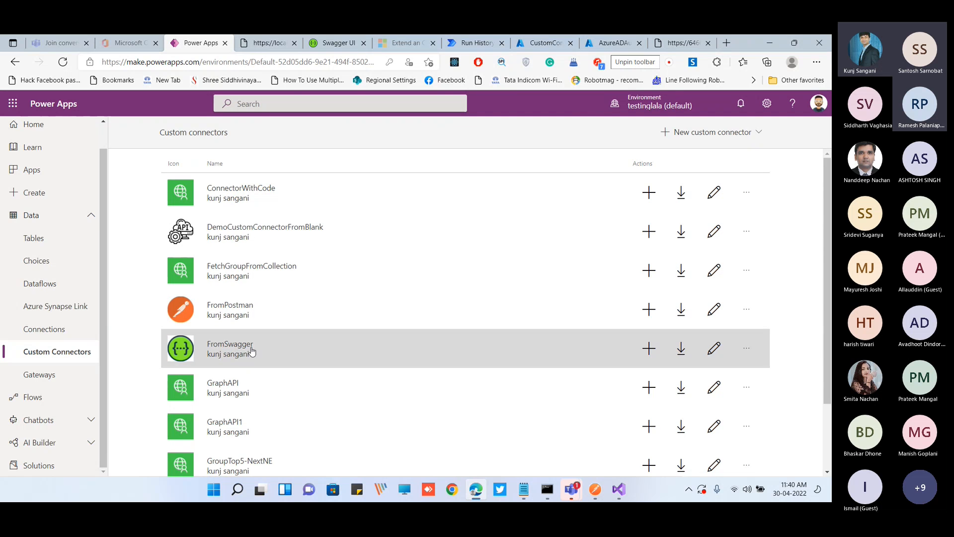
{"action": "left_click", "coordinate": [252, 351]}
{"action": "left_click", "coordinate": [725, 152]}
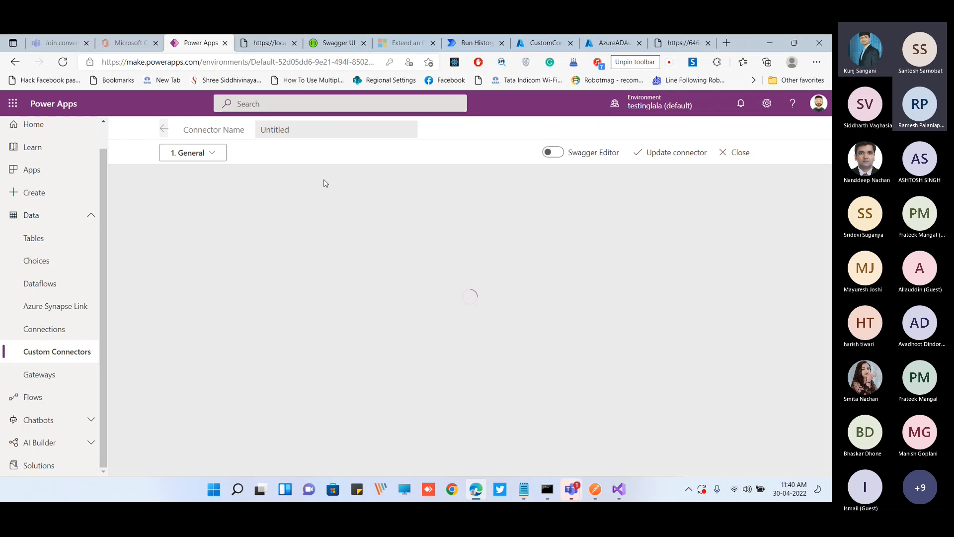
{"action": "left_click", "coordinate": [218, 153]}
{"action": "left_click", "coordinate": [216, 250]}
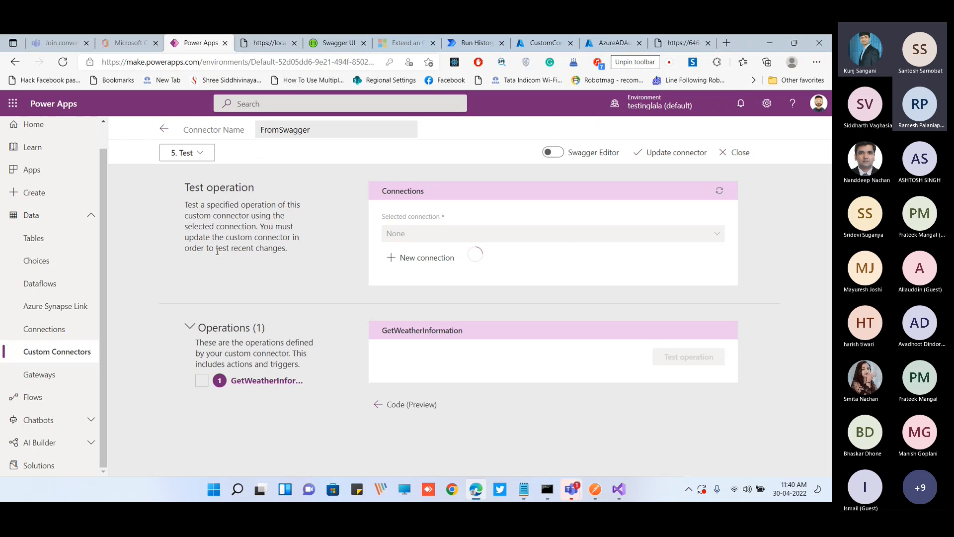
Test the GetWeatherInformation operation and examine the weather records in the response body
{"action": "left_click", "coordinate": [696, 359]}
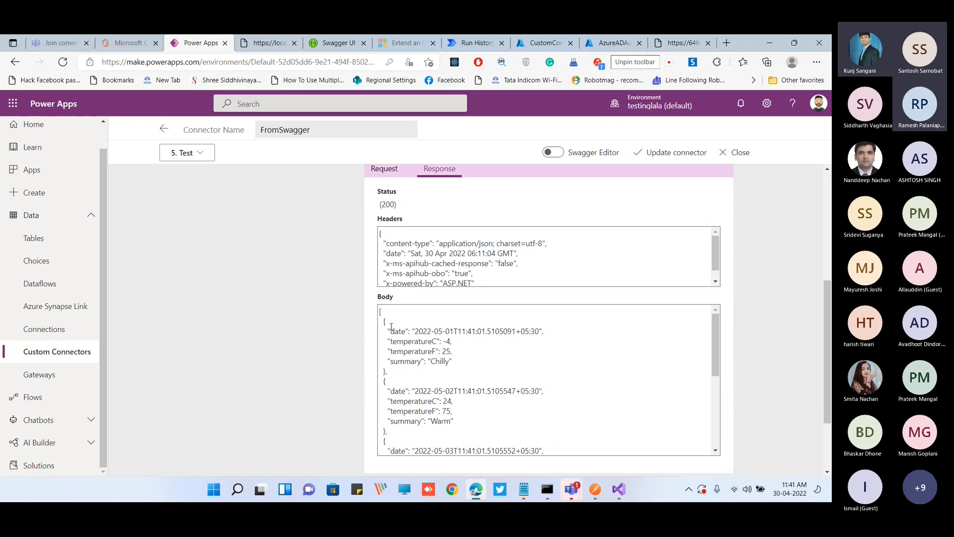
{"action": "left_click_drag", "start_coordinate": [380, 312], "coordinate": [482, 424]}
{"action": "left_click", "coordinate": [481, 424]}
{"action": "left_click", "coordinate": [619, 490]}
{"action": "left_click", "coordinate": [619, 489]}
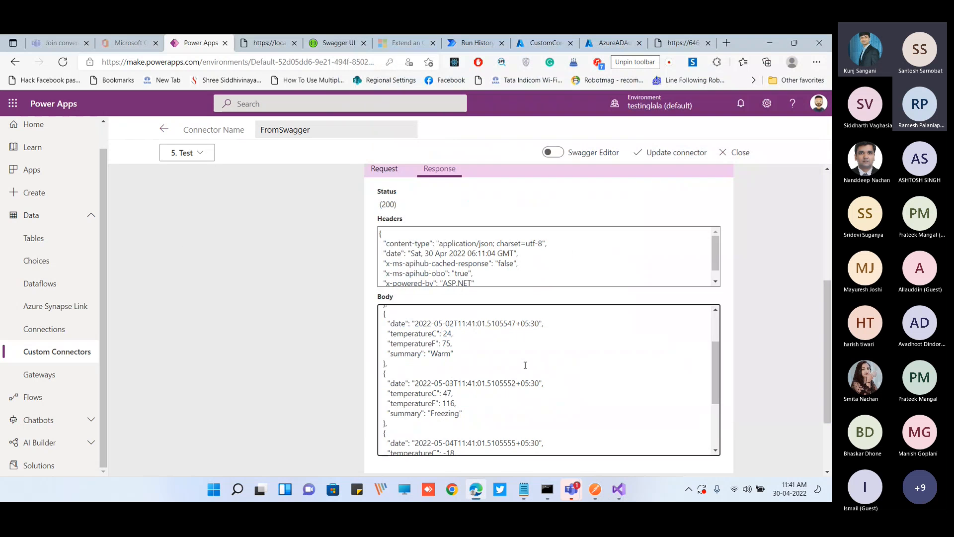
{"action": "scroll", "coordinate": [526, 366], "scroll_direction": "up", "scroll_amount": 2}
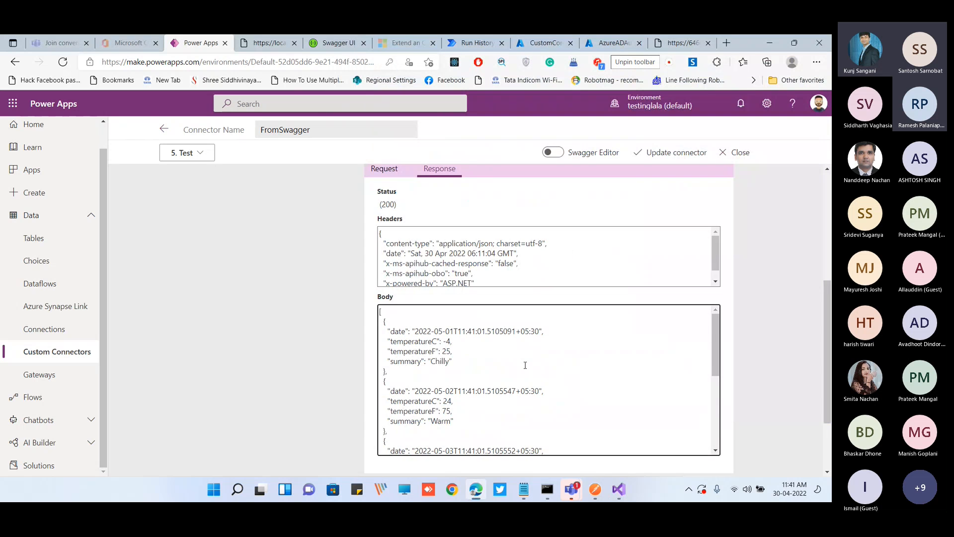
{"action": "scroll", "coordinate": [526, 365], "scroll_direction": "up", "scroll_amount": 2}
{"action": "scroll", "coordinate": [808, 324], "scroll_direction": "down", "scroll_amount": 2}
{"action": "scroll", "coordinate": [808, 323], "scroll_direction": "up", "scroll_amount": 2}
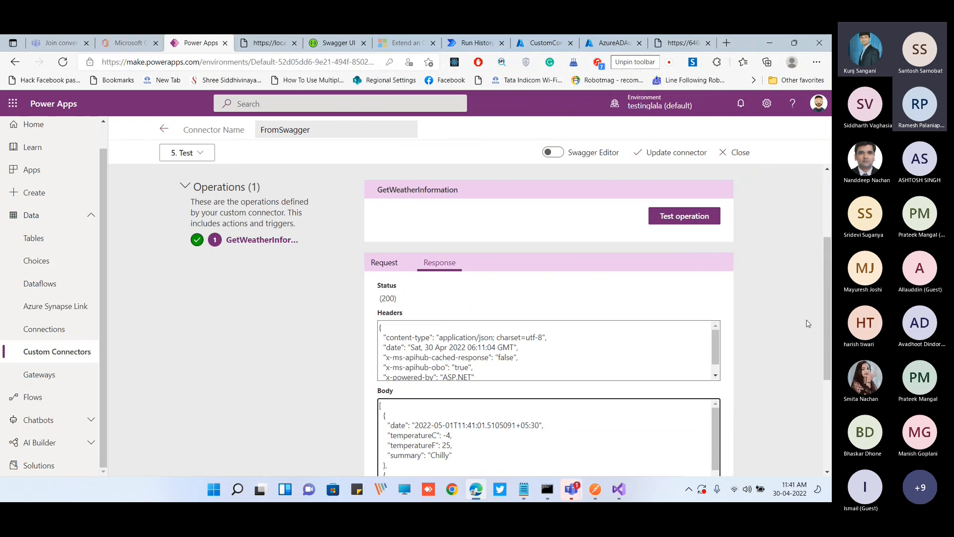
Create a blank tablet-format canvas app named Demo and dismiss the studio's welcome dialog
{"action": "double_click", "coordinate": [746, 50]}
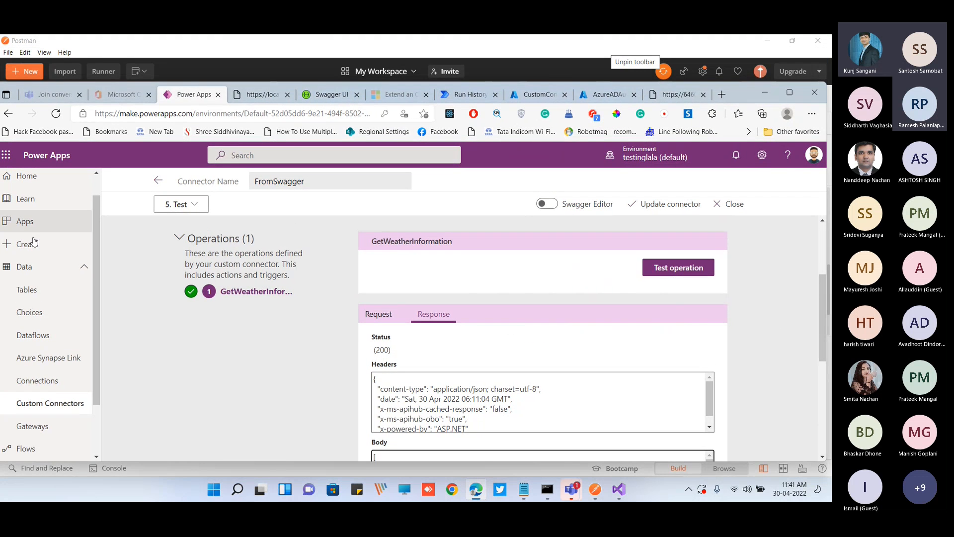
{"action": "scroll", "coordinate": [42, 258], "scroll_direction": "up", "scroll_amount": 1}
{"action": "left_click", "coordinate": [49, 254]}
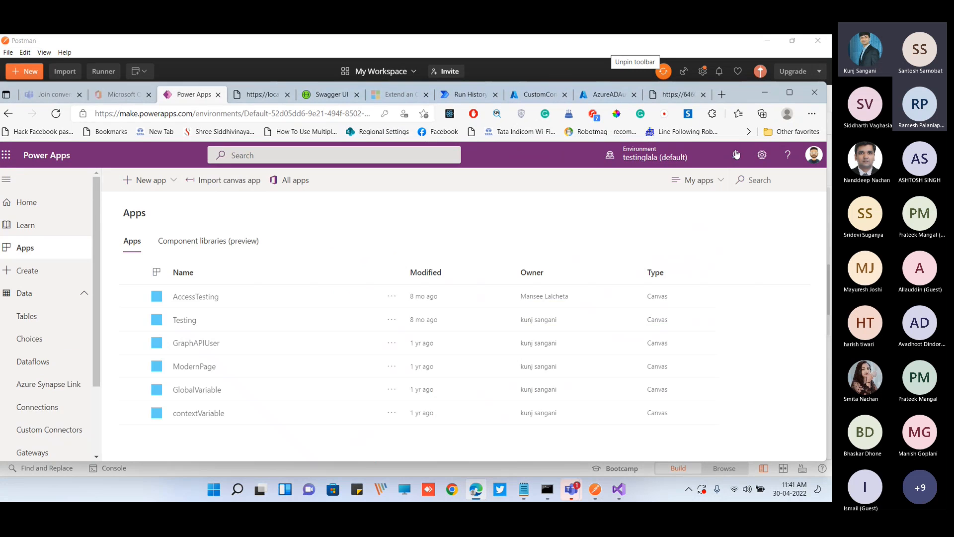
{"action": "left_click", "coordinate": [790, 92]}
{"action": "left_click", "coordinate": [154, 128]}
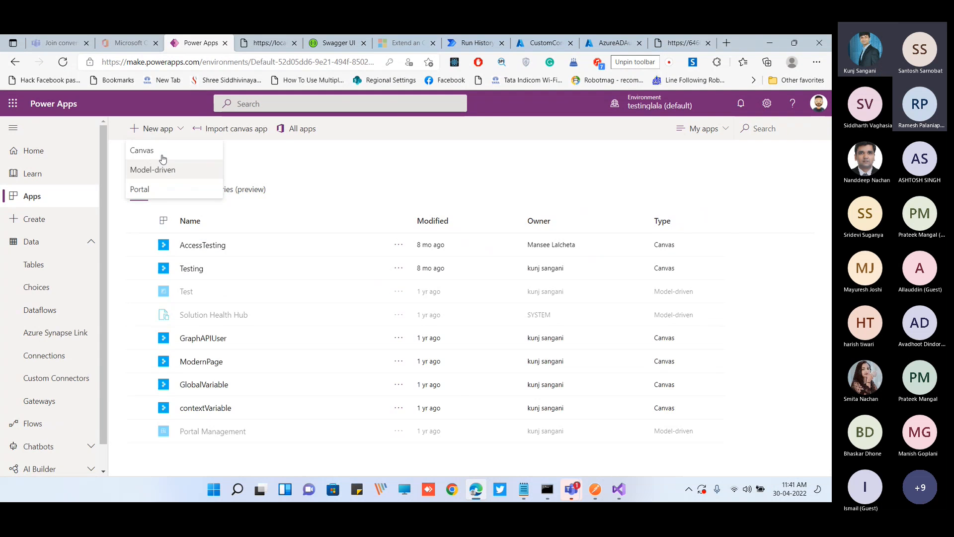
{"action": "left_click", "coordinate": [161, 155]}
{"action": "left_click", "coordinate": [492, 190]}
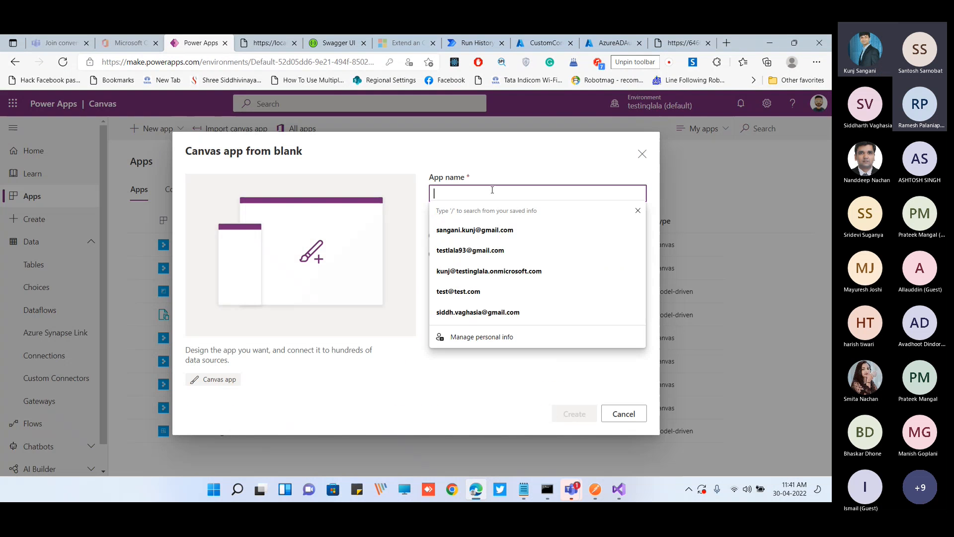
{"action": "type", "text": "Demo"}
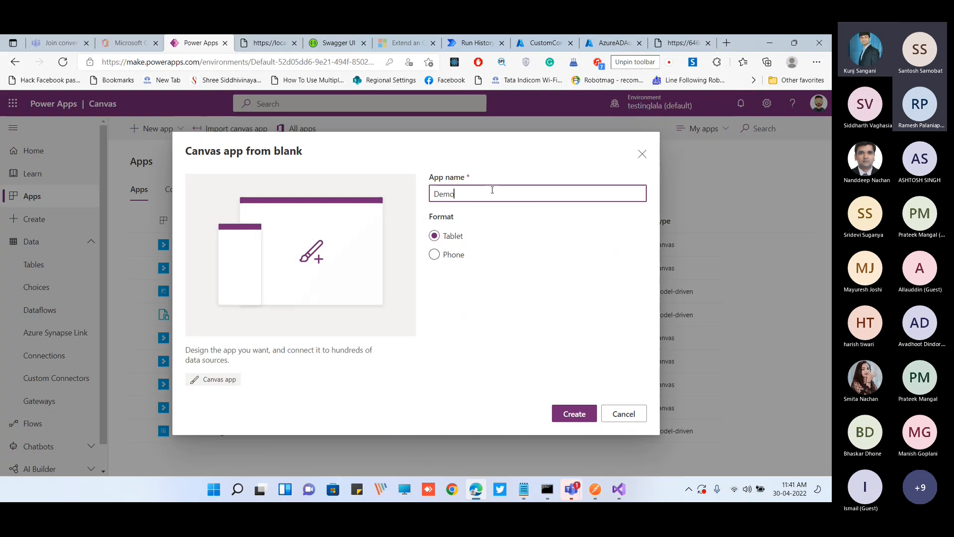
{"action": "left_click", "coordinate": [572, 412]}
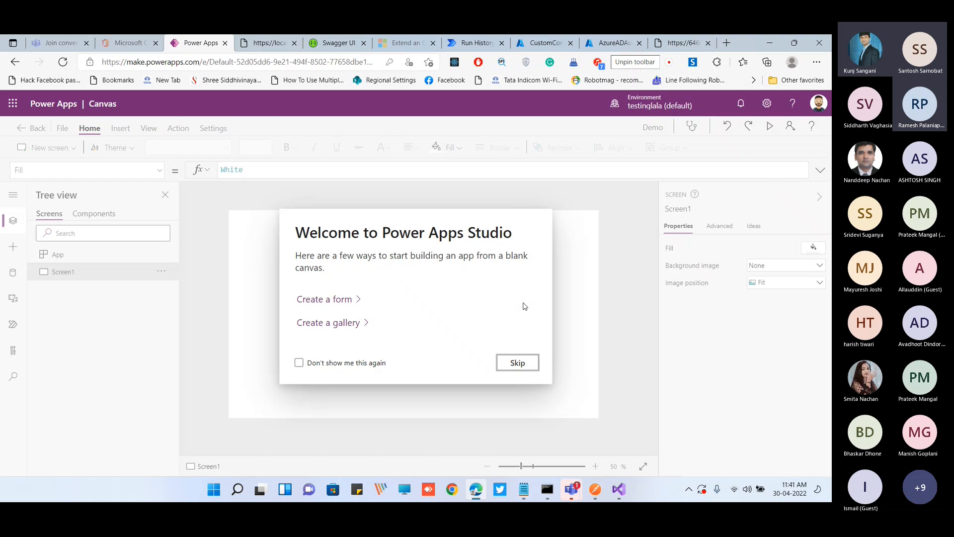
{"action": "left_click", "coordinate": [527, 366]}
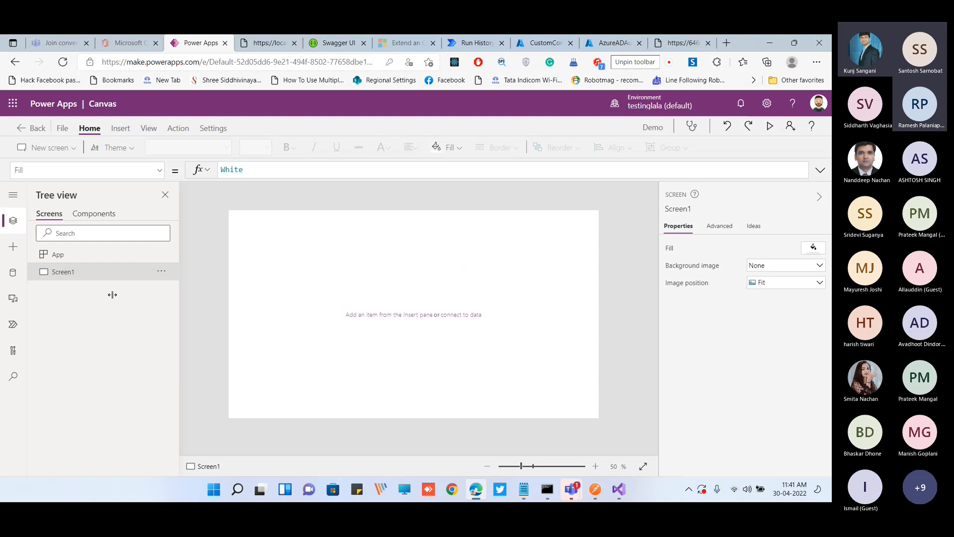
Find the FromSwagger connector among the data sources and add it to the app
{"action": "left_click", "coordinate": [13, 272]}
{"action": "left_click", "coordinate": [104, 320]}
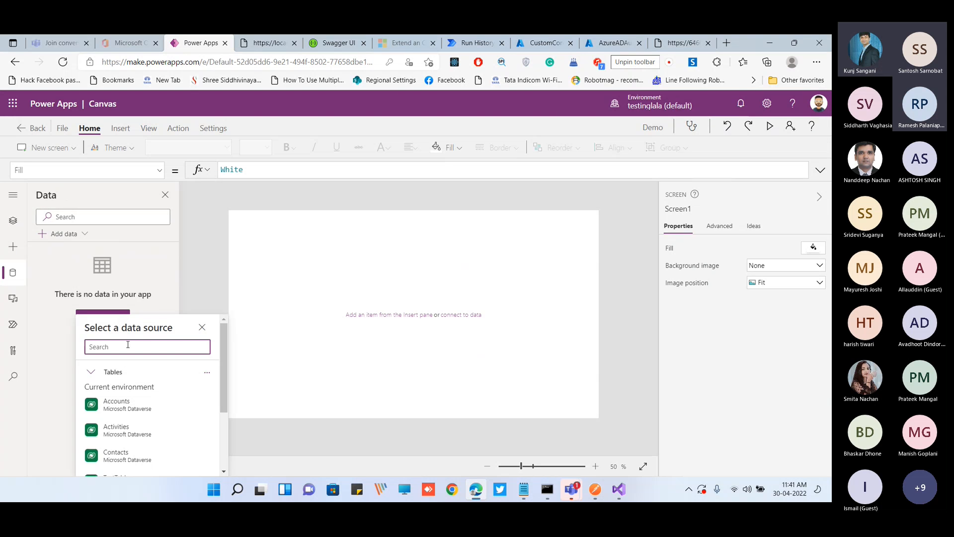
{"action": "type", "text": "From"}
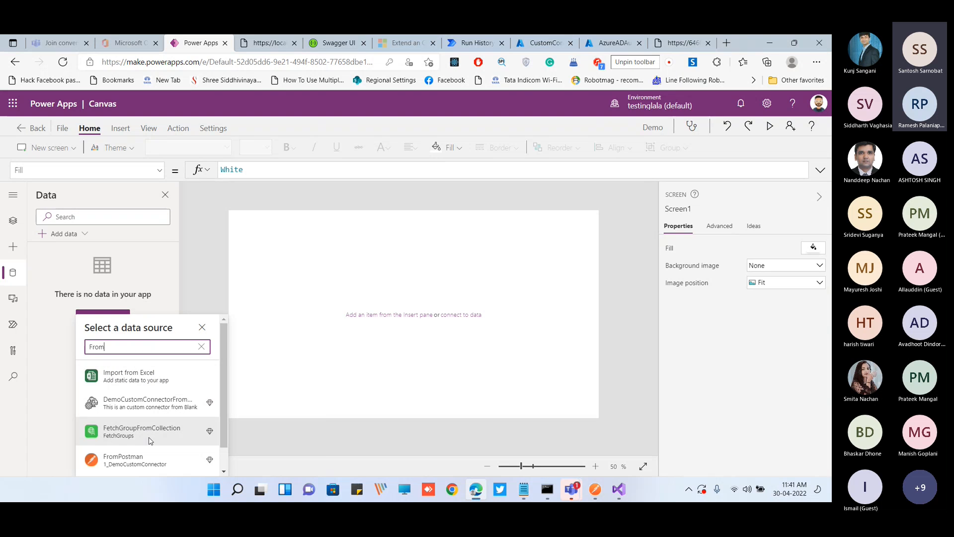
{"action": "scroll", "coordinate": [150, 440], "scroll_direction": "down", "scroll_amount": 1}
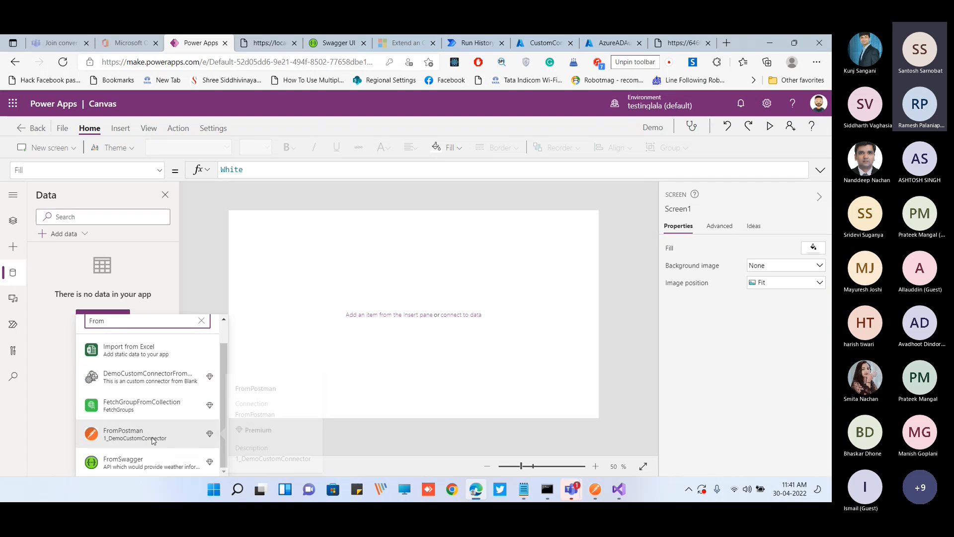
{"action": "left_click", "coordinate": [147, 458]}
{"action": "left_click", "coordinate": [119, 377]}
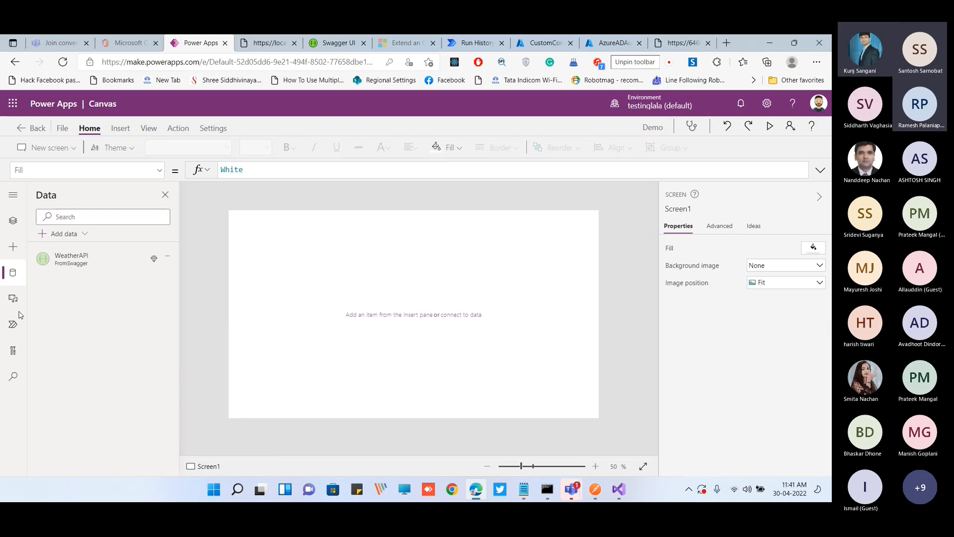
Insert a button and a data table on Screen1
{"action": "left_click", "coordinate": [14, 243]}
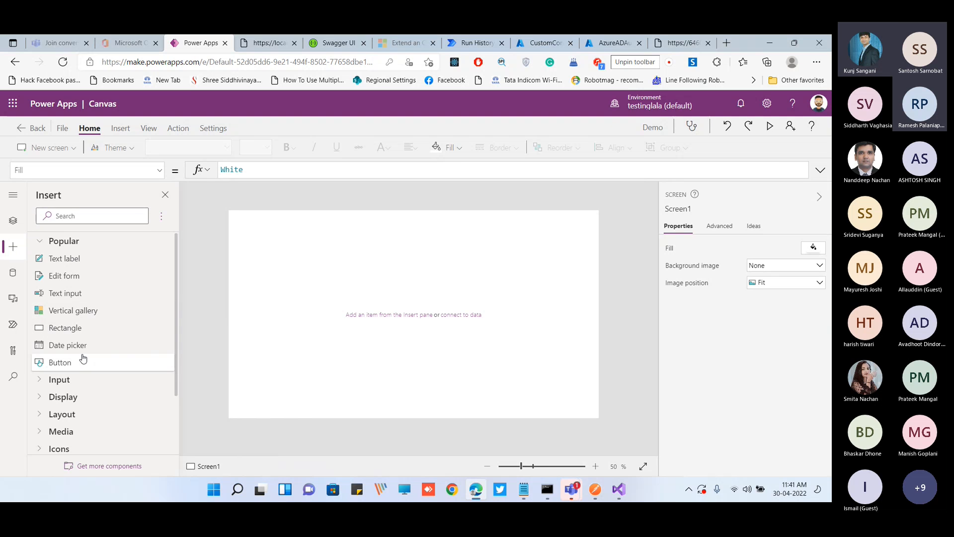
{"action": "left_click", "coordinate": [82, 363]}
{"action": "left_click", "coordinate": [85, 218]}
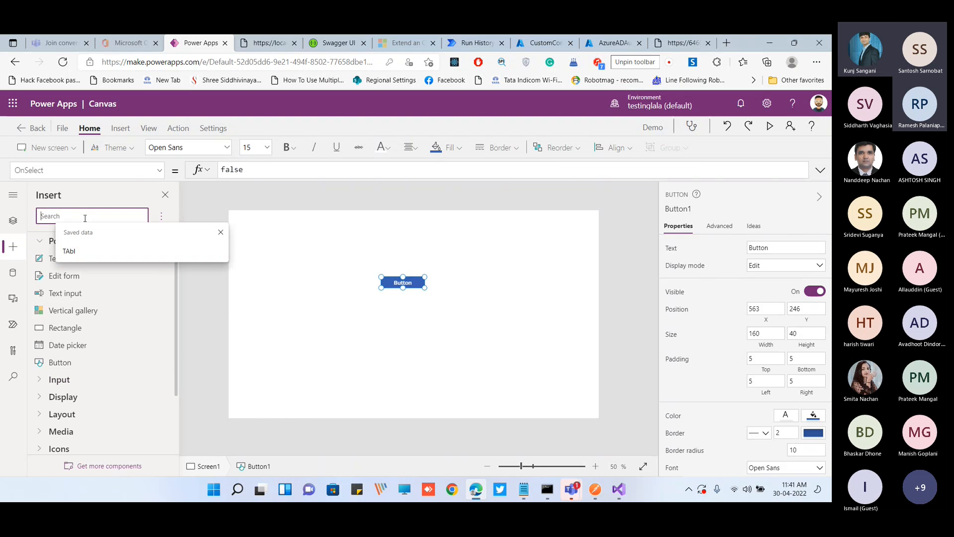
{"action": "type", "text": "TAbl"}
{"action": "left_click_drag", "start_coordinate": [92, 258], "coordinate": [409, 291]}
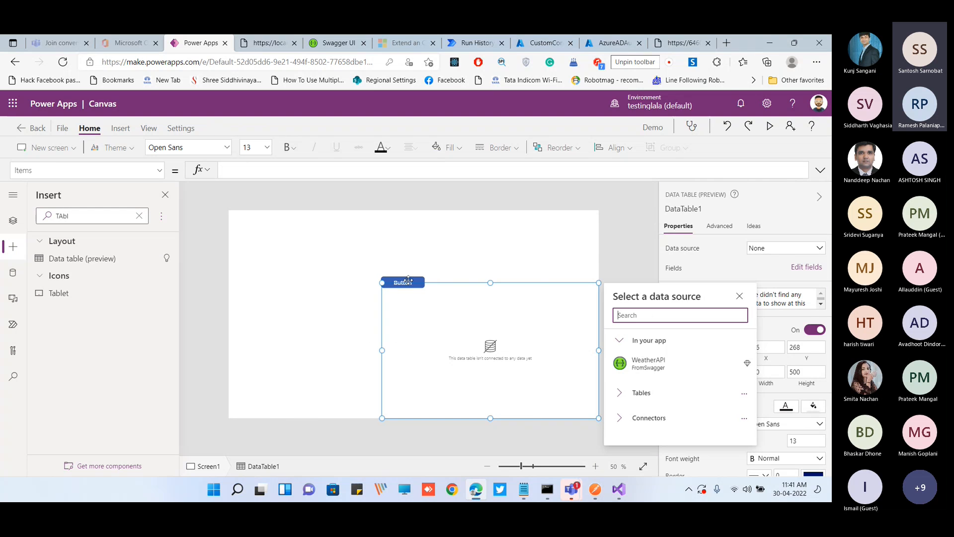
Place the button near the screen's upper edge and the data table below it at about X 265, Y 172, about 454 high
{"action": "mouse_move", "coordinate": [409, 281]}
{"action": "left_mouse_down"}
{"action": "mouse_move", "coordinate": [408, 256]}
{"action": "mouse_move", "coordinate": [362, 335]}
{"action": "mouse_move", "coordinate": [398, 282]}
{"action": "left_mouse_up"}
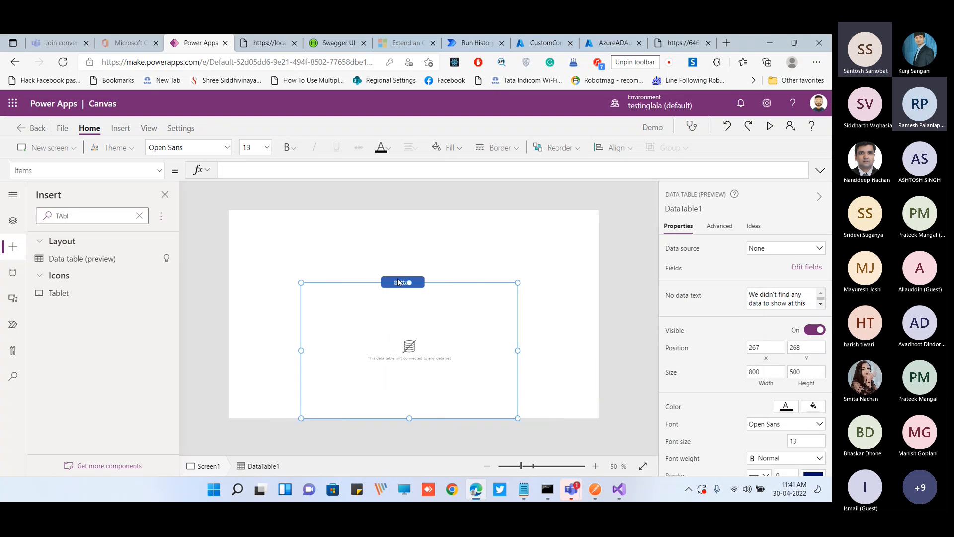
{"action": "left_click", "coordinate": [434, 283]}
{"action": "left_click_drag", "start_coordinate": [408, 301], "coordinate": [409, 227]}
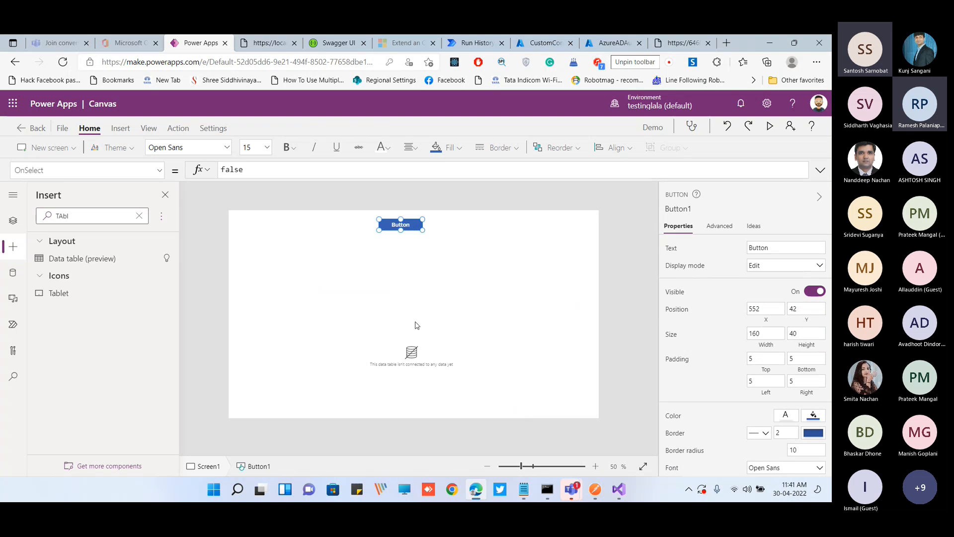
{"action": "left_click", "coordinate": [417, 326]}
{"action": "left_click_drag", "start_coordinate": [395, 294], "coordinate": [392, 249]}
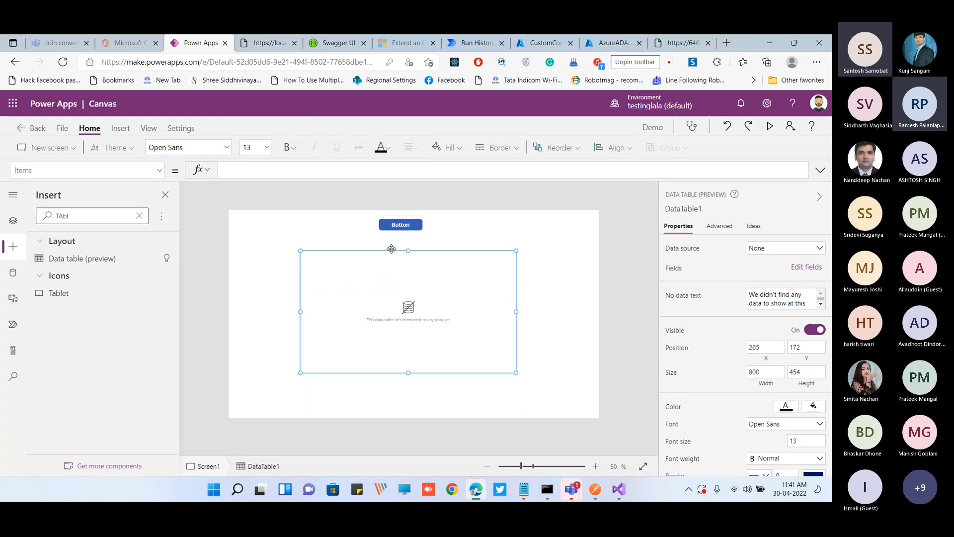
Set the button's text to Call API
{"action": "left_click", "coordinate": [401, 226]}
{"action": "left_click", "coordinate": [770, 248]}
{"action": "double_click", "coordinate": [770, 247]}
{"action": "type", "text": "Call "}
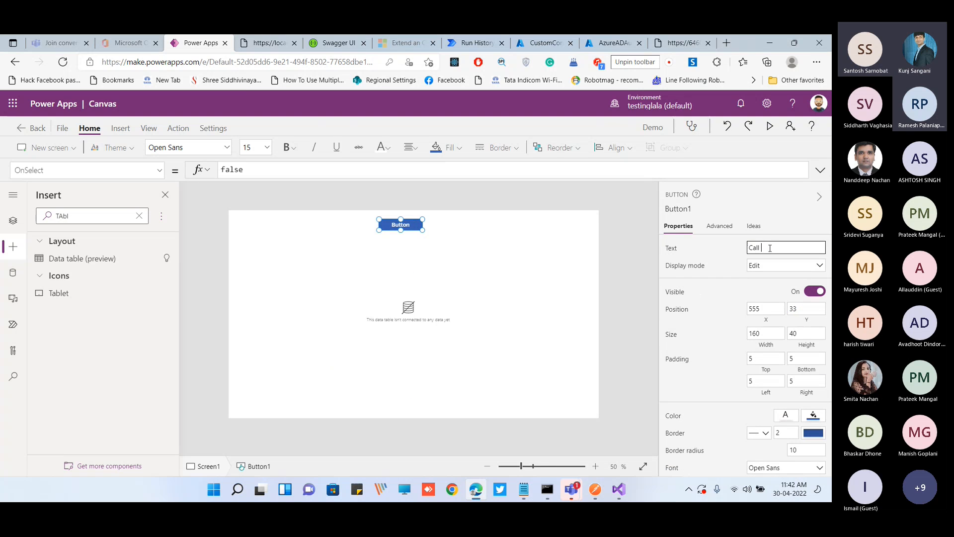
{"action": "type", "text": "API"}
Begin the Call API button's OnSelect formula with ClearCollect, using weathercollection as the collection
{"action": "left_click", "coordinate": [410, 224]}
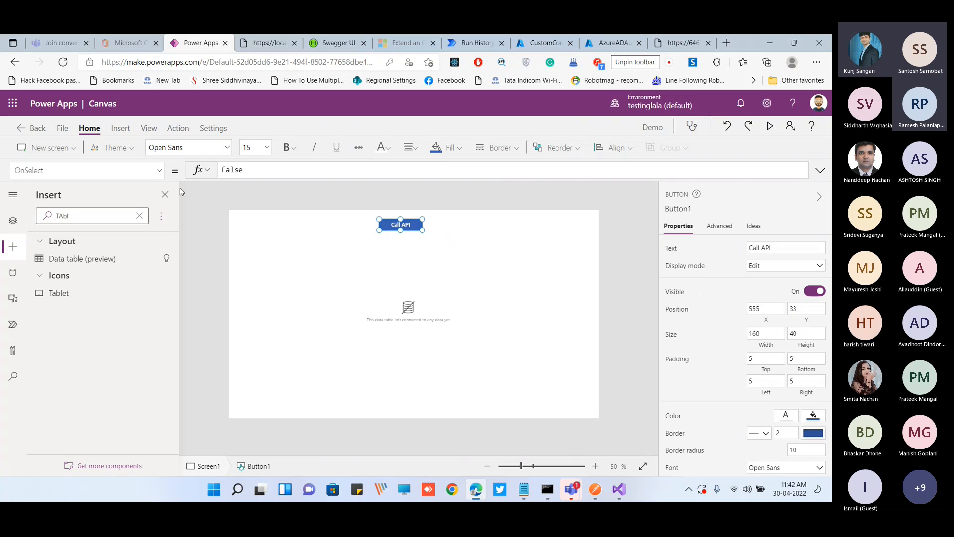
{"action": "double_click", "coordinate": [245, 172]}
{"action": "type", "text": "clear"}
{"action": "key", "text": "Down"}
{"action": "key", "text": "Down"}
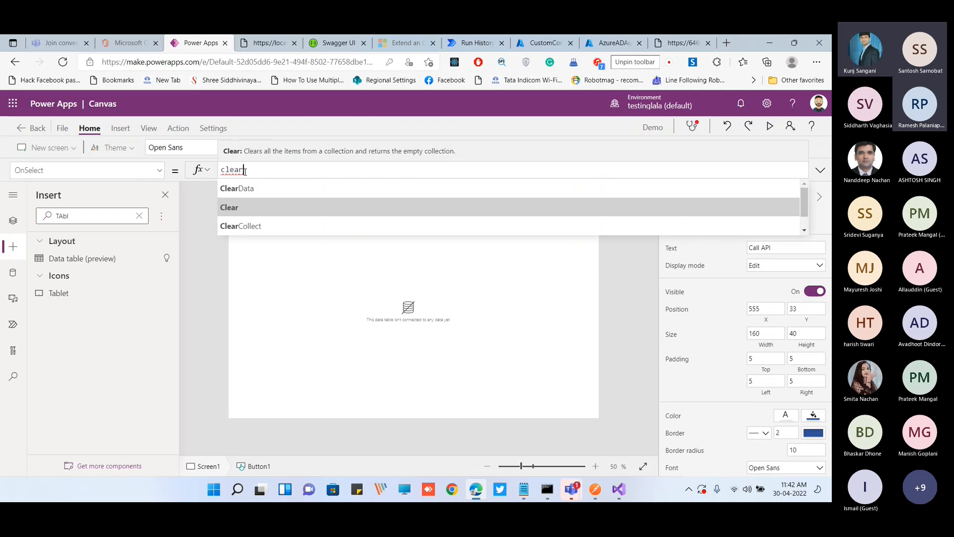
{"action": "key", "text": "Tab"}
{"action": "type", "text": "we"}
{"action": "type", "text": "a"}
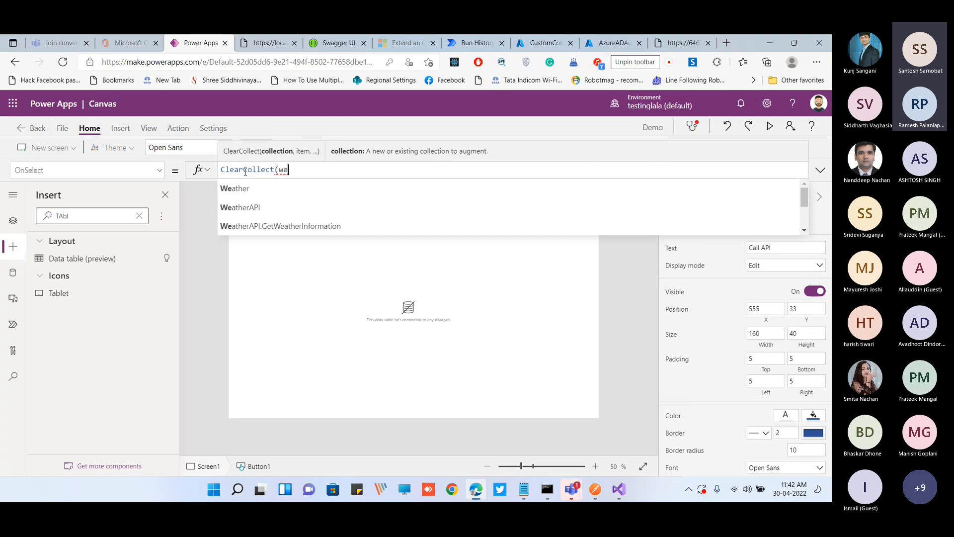
{"action": "type", "text": "thercollection,"}
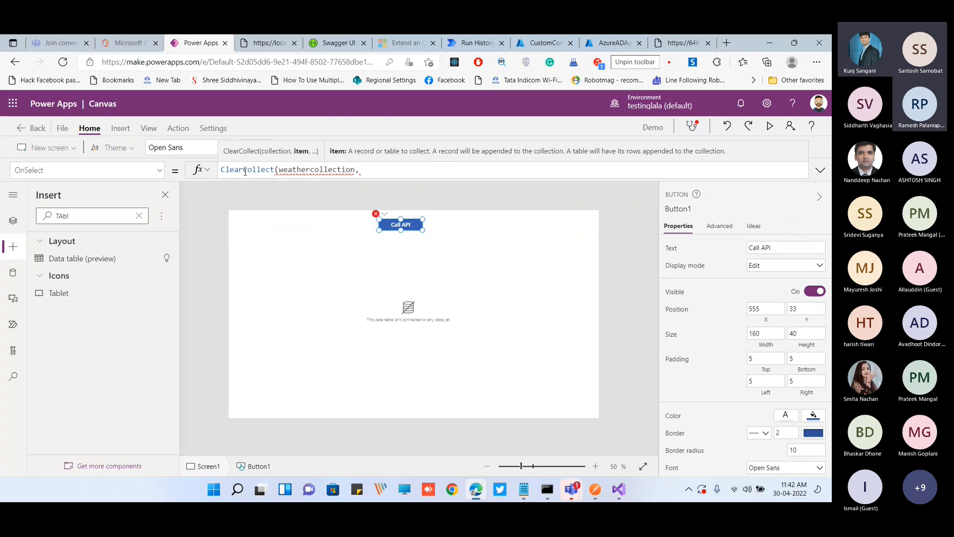
{"action": "type", "text": "From"}
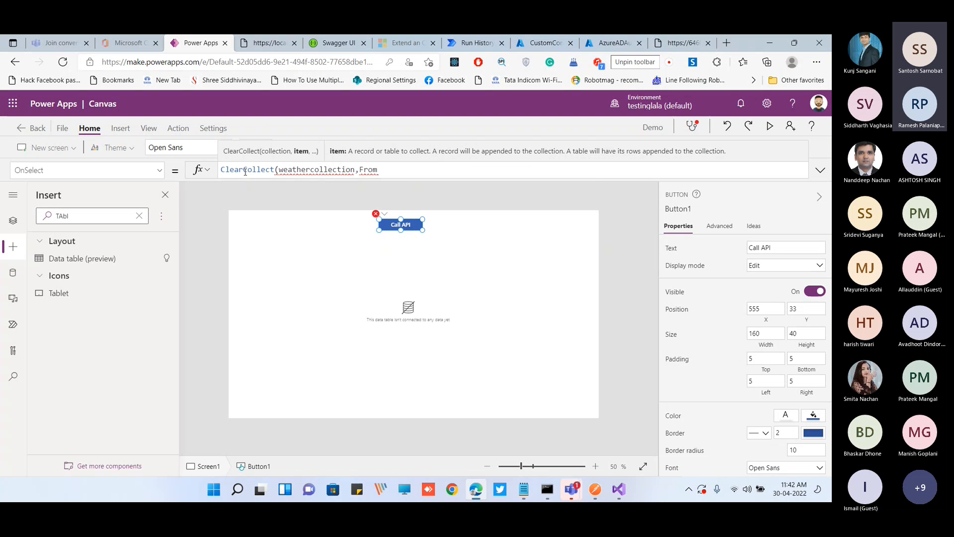
Complete the button's ClearCollect formula with WeatherAPI.GetWeatherInformation() as the item to collect
{"action": "left_click", "coordinate": [12, 273]}
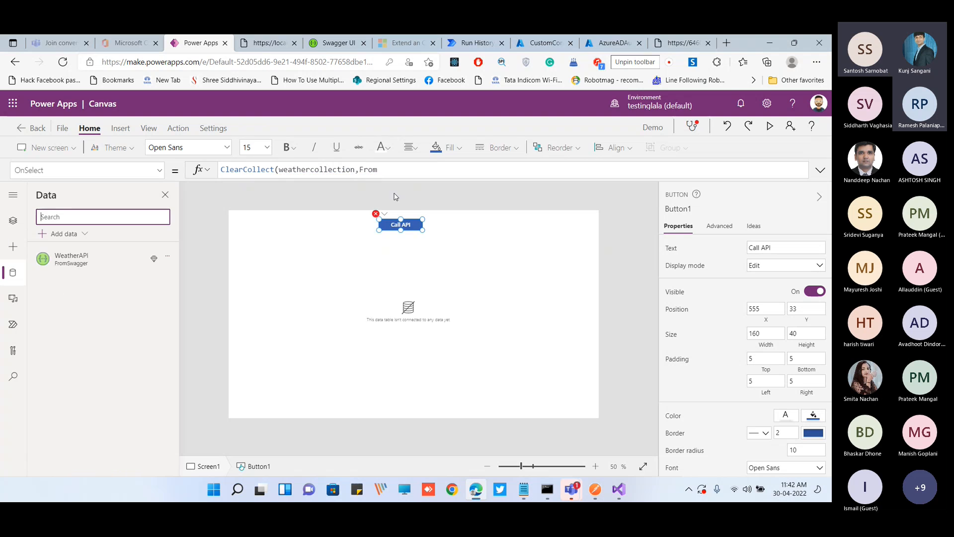
{"action": "double_click", "coordinate": [366, 170]}
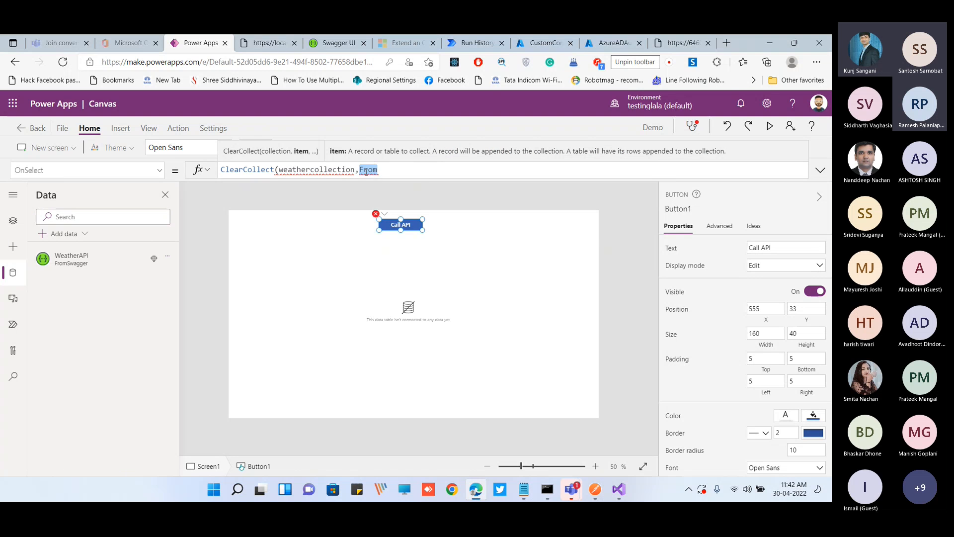
{"action": "type", "text": "We"}
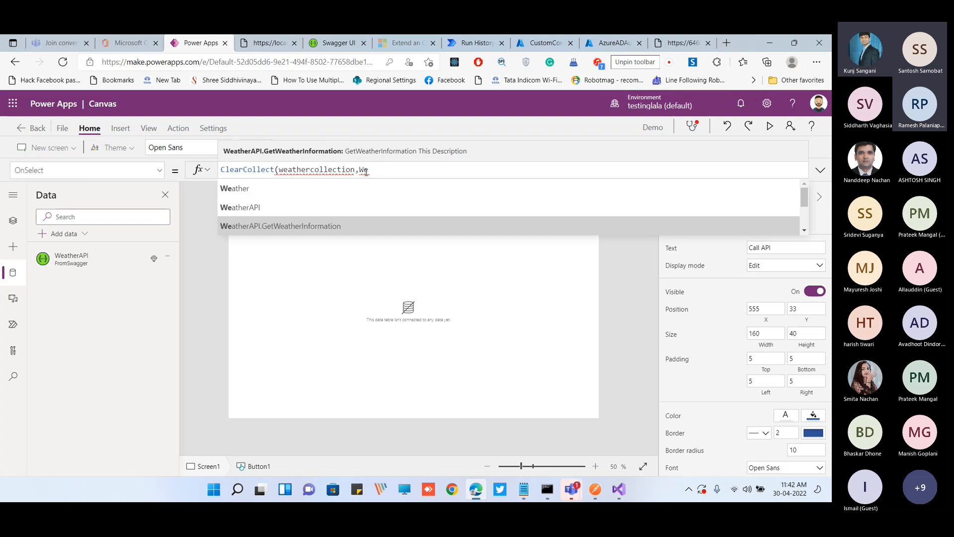
{"action": "key", "text": "Tab"}
{"action": "type", "text": "))"}
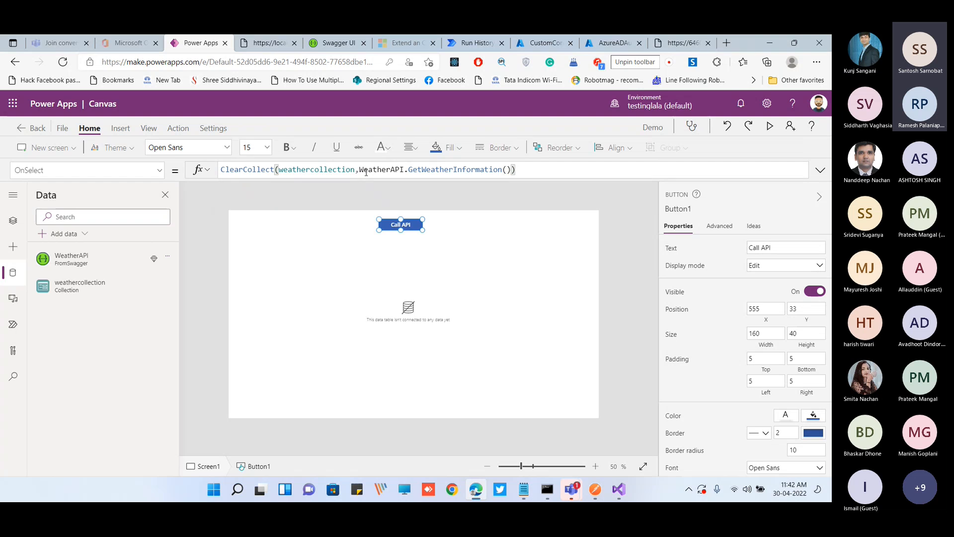
Connect the data table to weathercollection and add the date, temperatureC, temperatureF and summary fields
{"action": "left_click", "coordinate": [399, 306]}
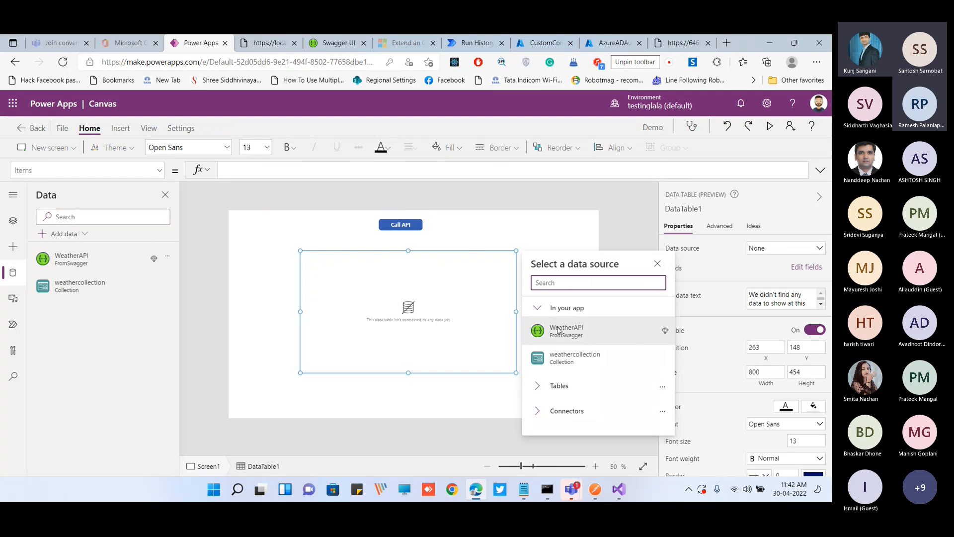
{"action": "left_click", "coordinate": [577, 358]}
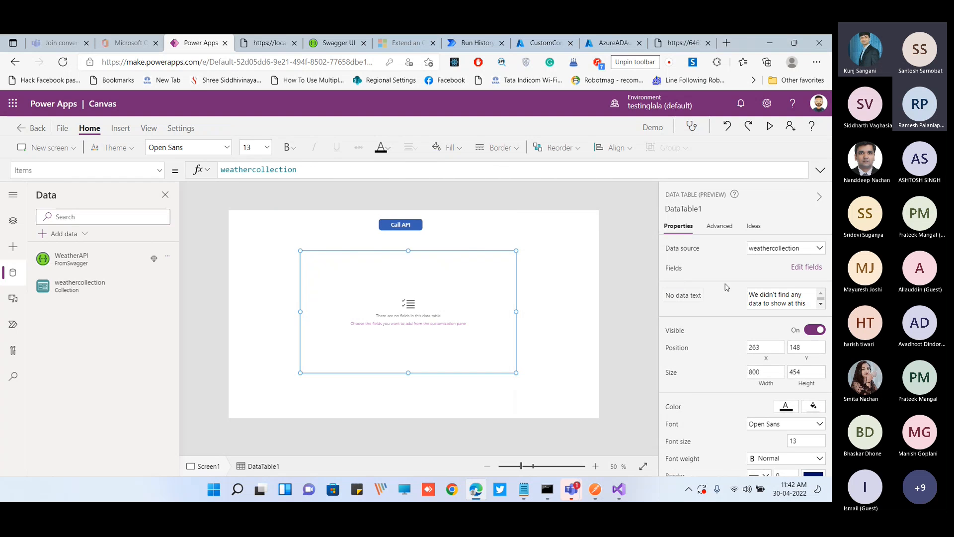
{"action": "left_click", "coordinate": [807, 267]}
{"action": "left_click", "coordinate": [521, 222]}
{"action": "left_click", "coordinate": [525, 287]}
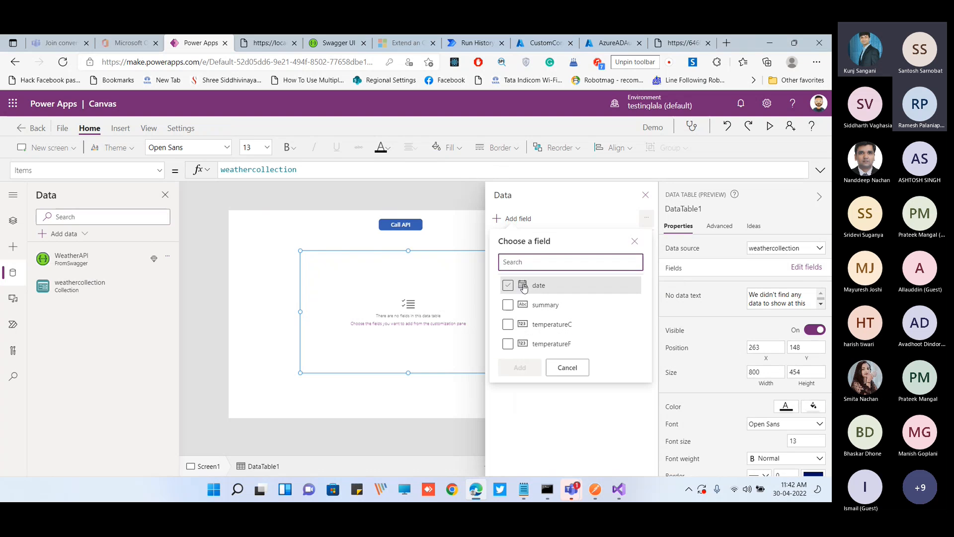
{"action": "left_click", "coordinate": [508, 324]}
{"action": "left_click", "coordinate": [509, 346]}
{"action": "left_click", "coordinate": [520, 367]}
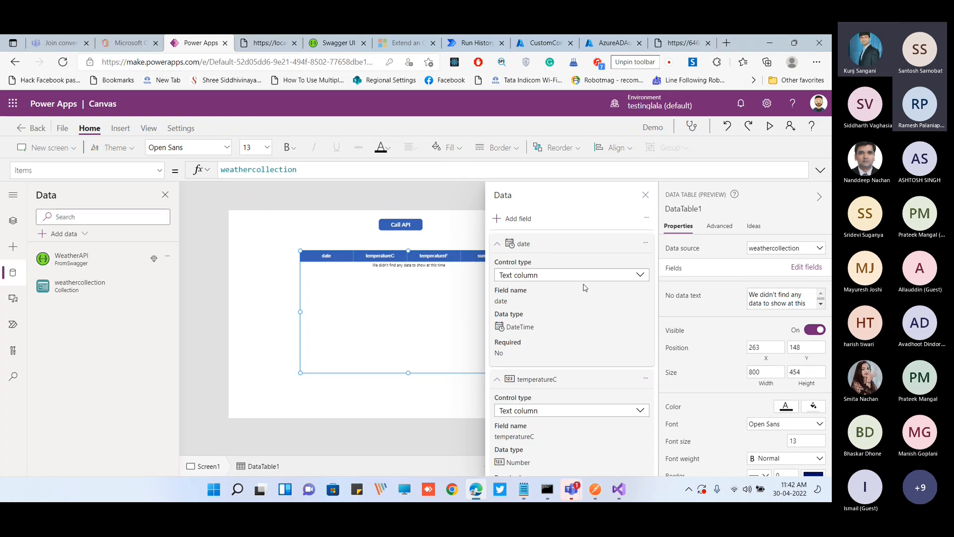
{"action": "scroll", "coordinate": [546, 288], "scroll_direction": "down", "scroll_amount": 5}
{"action": "scroll", "coordinate": [553, 255], "scroll_direction": "up", "scroll_amount": 3}
{"action": "scroll", "coordinate": [553, 265], "scroll_direction": "up", "scroll_amount": 2}
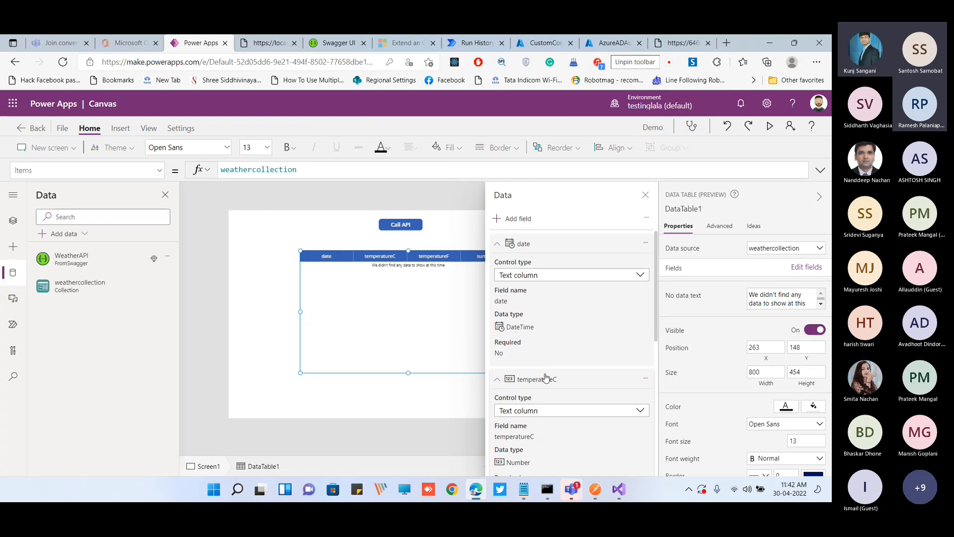
Preview the app and run Call API to load the weather records into the data table
{"action": "left_click", "coordinate": [439, 230]}
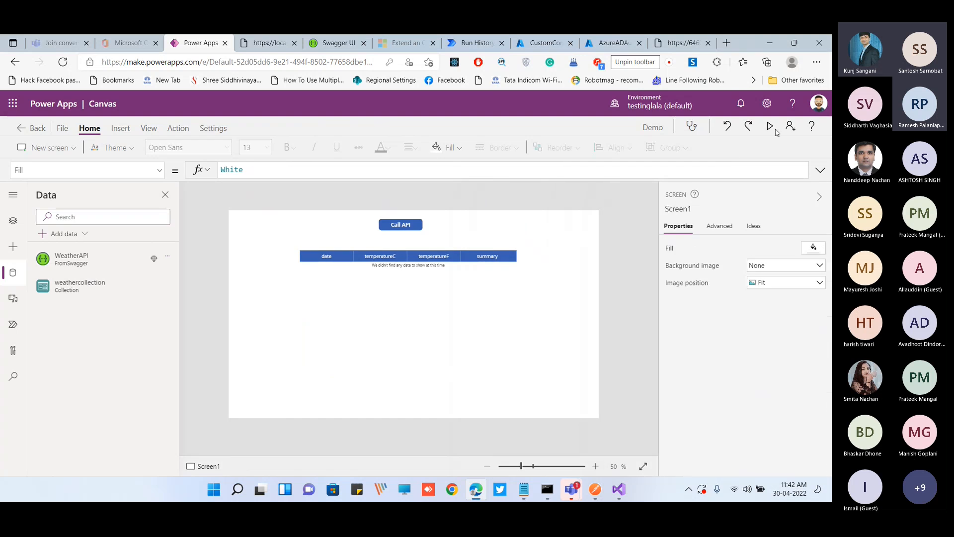
{"action": "left_click", "coordinate": [768, 126]}
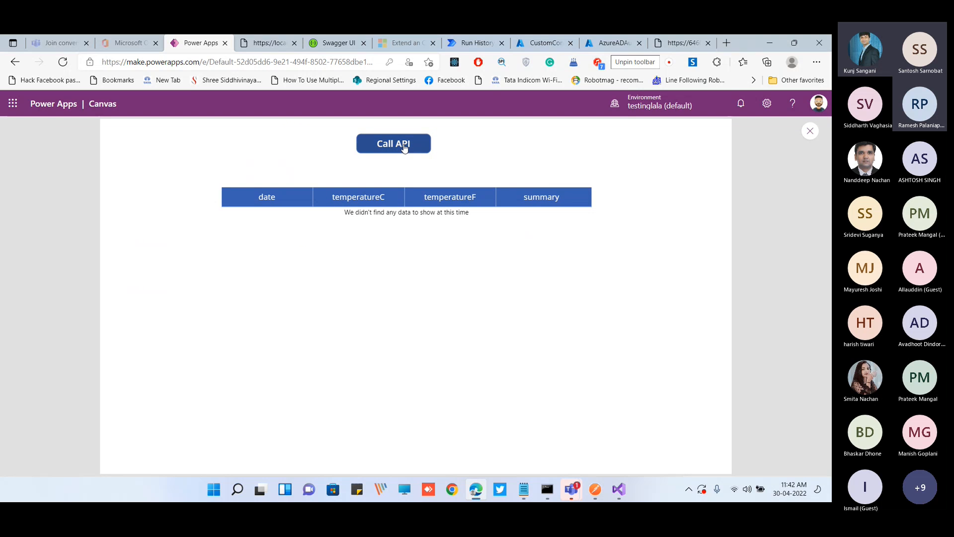
{"action": "left_click", "coordinate": [405, 148]}
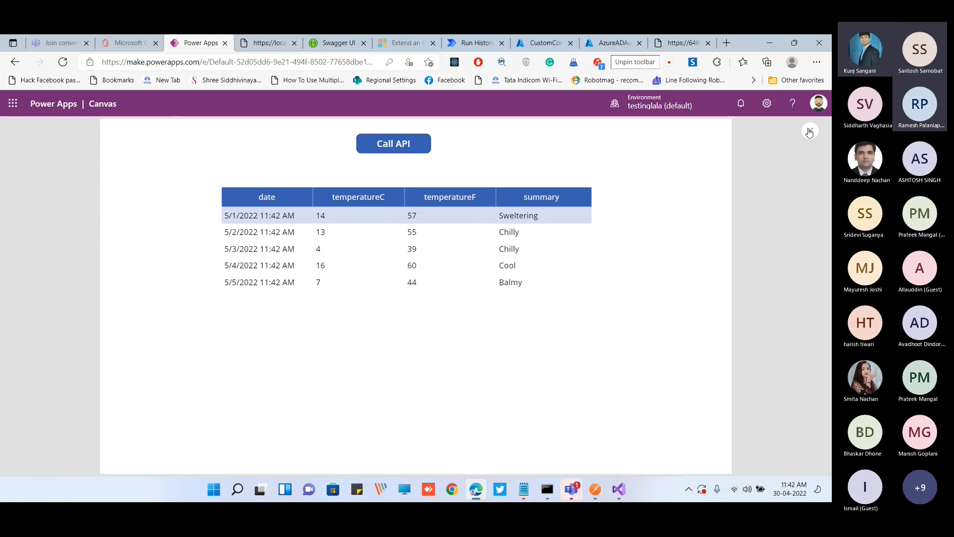
Call the API again with the browser's network tools open, and return to editing the app
{"action": "right_click", "coordinate": [632, 228]}
{"action": "left_click", "coordinate": [526, 468]}
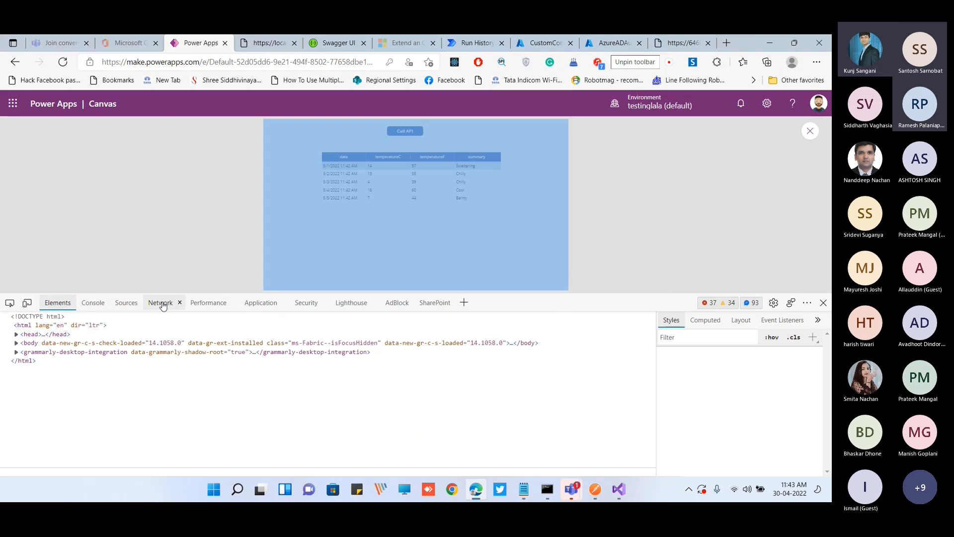
{"action": "left_click", "coordinate": [163, 306]}
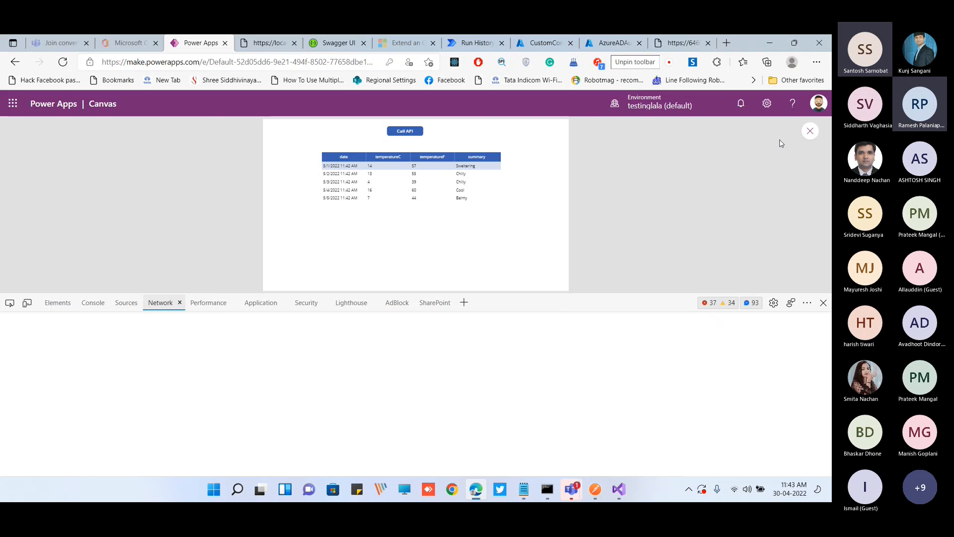
{"action": "left_click", "coordinate": [410, 133]}
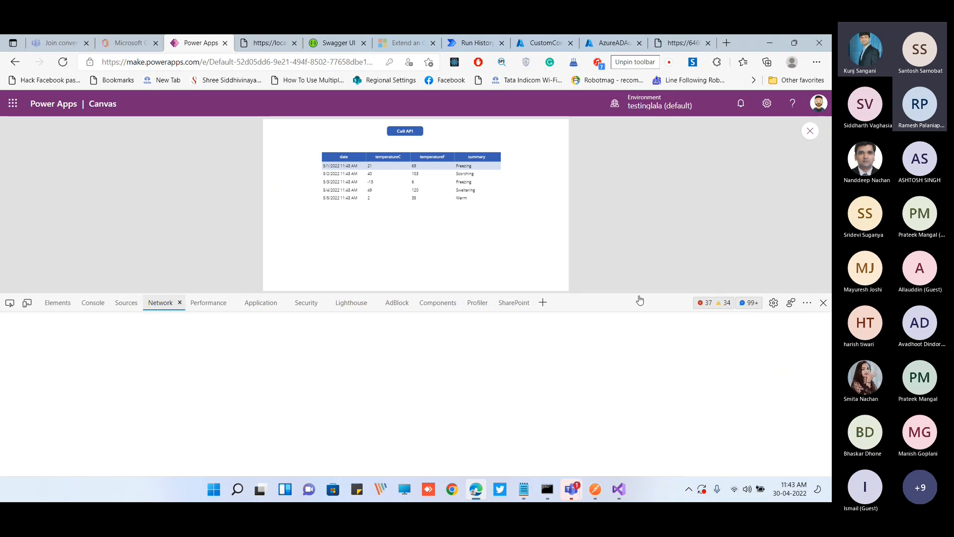
{"action": "key", "text": "F12"}
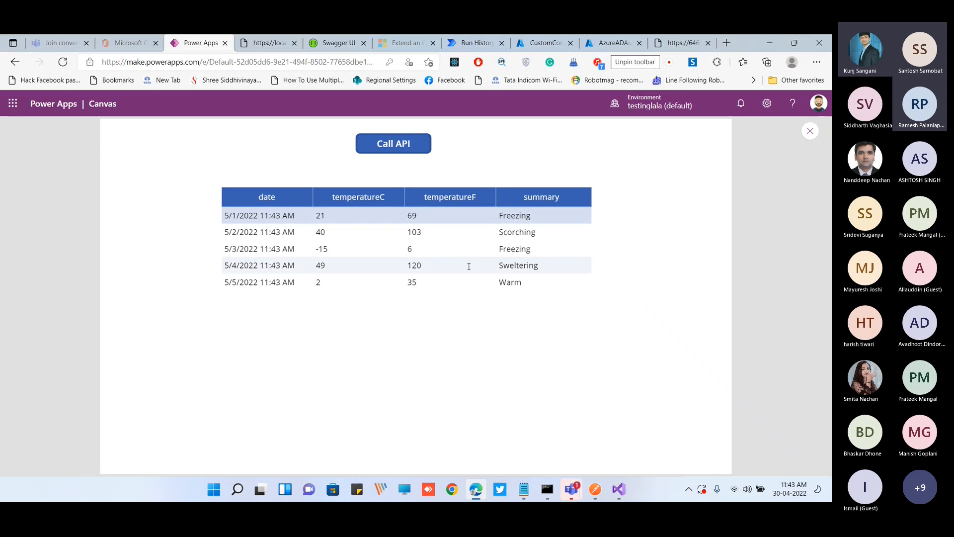
{"action": "left_click", "coordinate": [811, 131]}
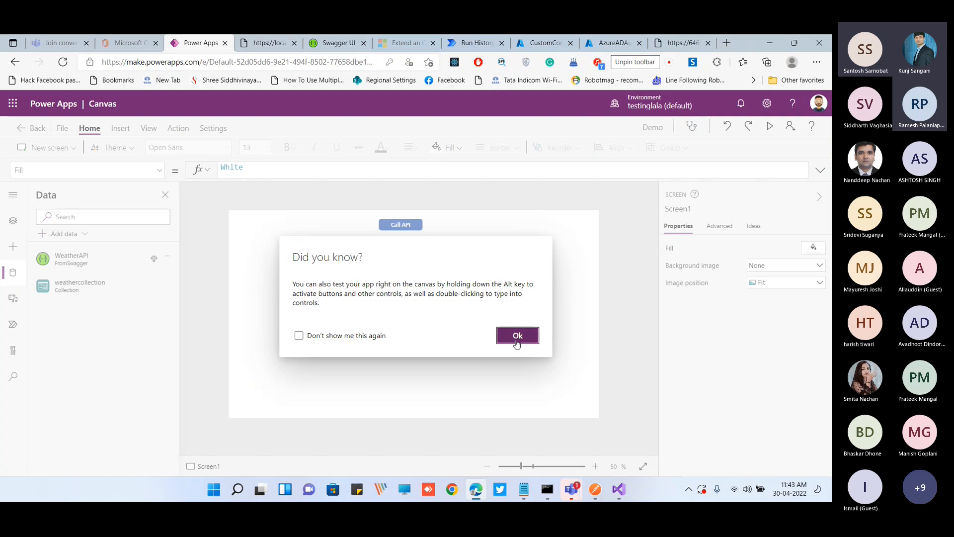
{"action": "left_click", "coordinate": [517, 341]}
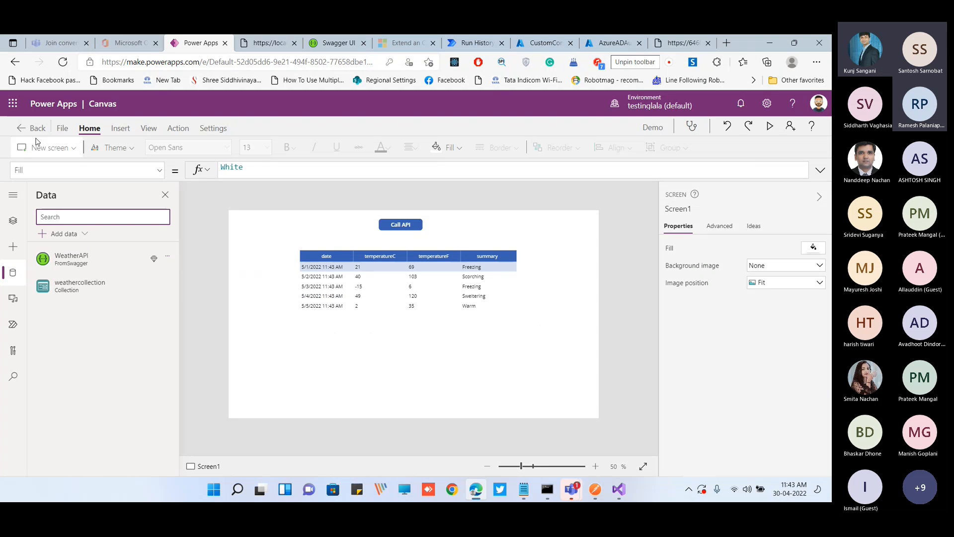
Leave the Demo app without saving its changes and return to the Apps list
{"action": "left_click", "coordinate": [22, 130]}
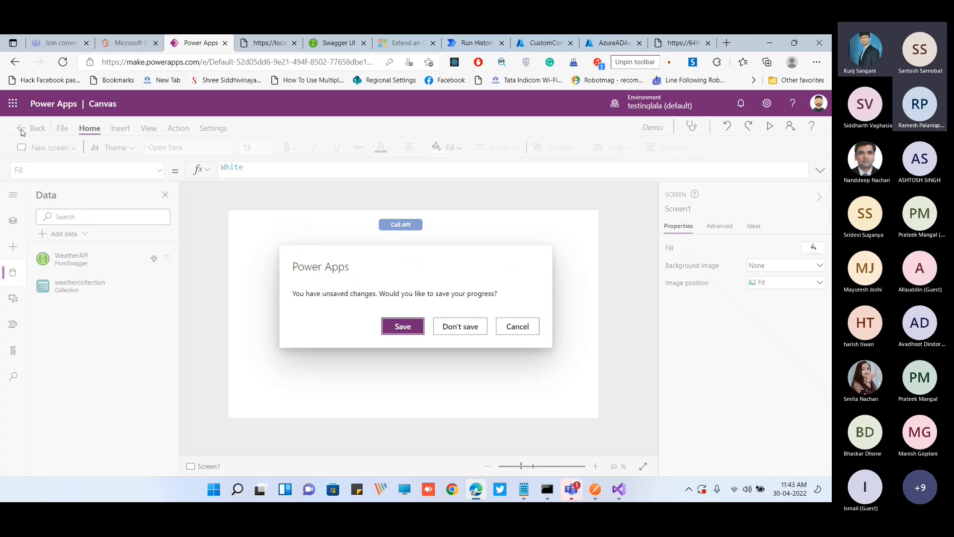
{"action": "left_click", "coordinate": [403, 328]}
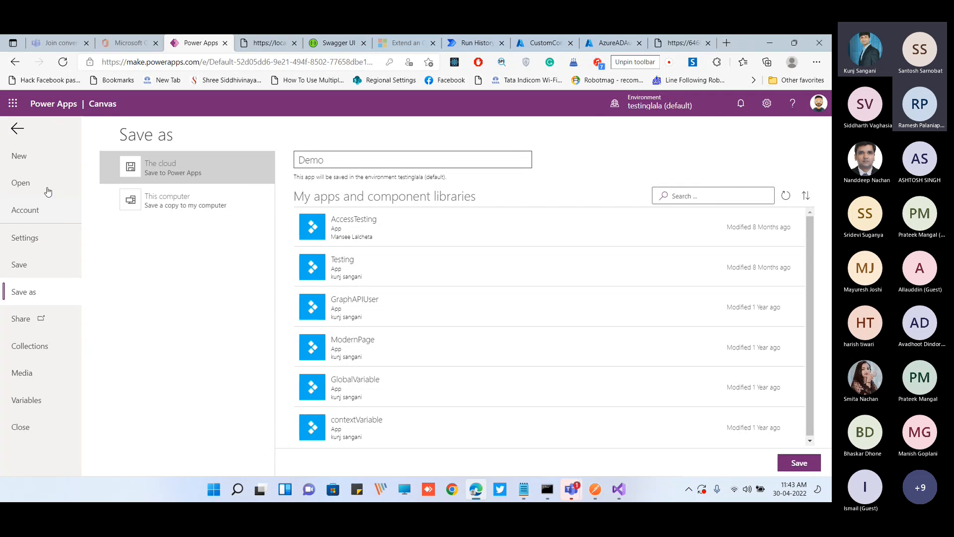
{"action": "left_click", "coordinate": [18, 128]}
{"action": "left_click", "coordinate": [31, 131]}
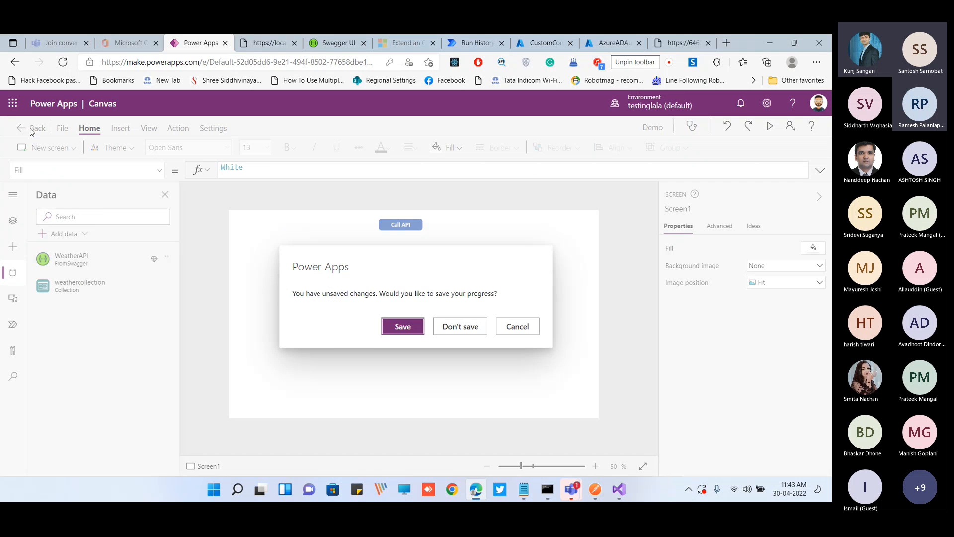
{"action": "left_click", "coordinate": [435, 327]}
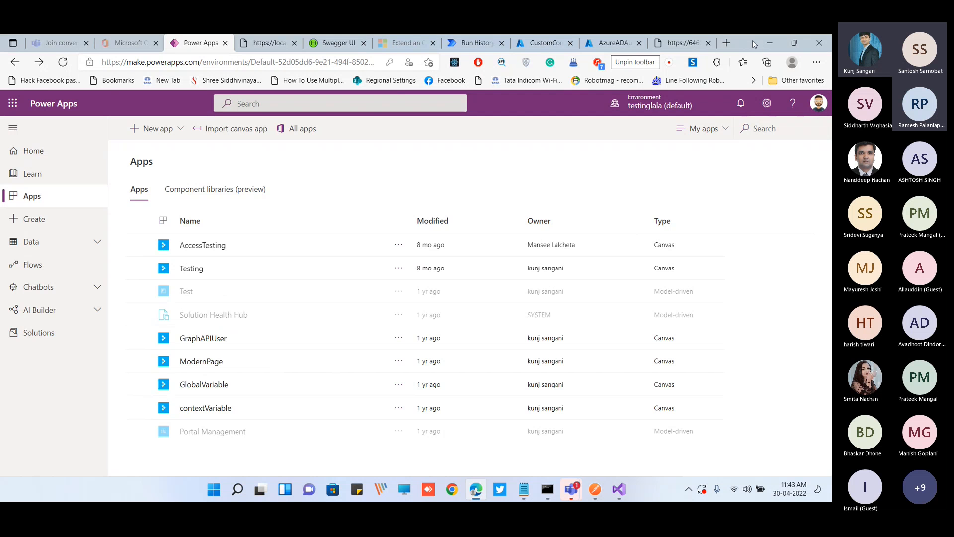
Switch to the CustomConnectorDemo app registration in the Azure portal and show its API permissions
{"action": "double_click", "coordinate": [749, 47]}
{"action": "left_click", "coordinate": [612, 105]}
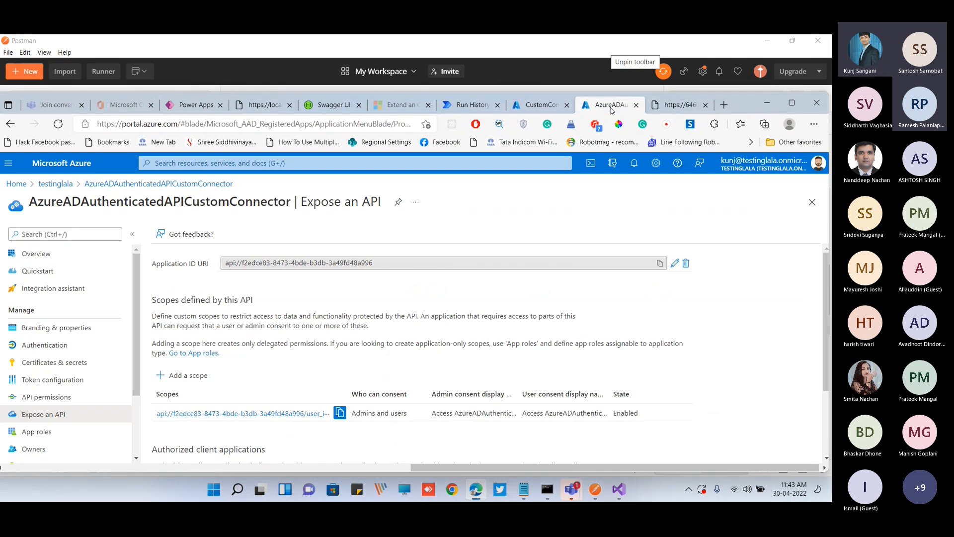
{"action": "left_click", "coordinate": [790, 104]}
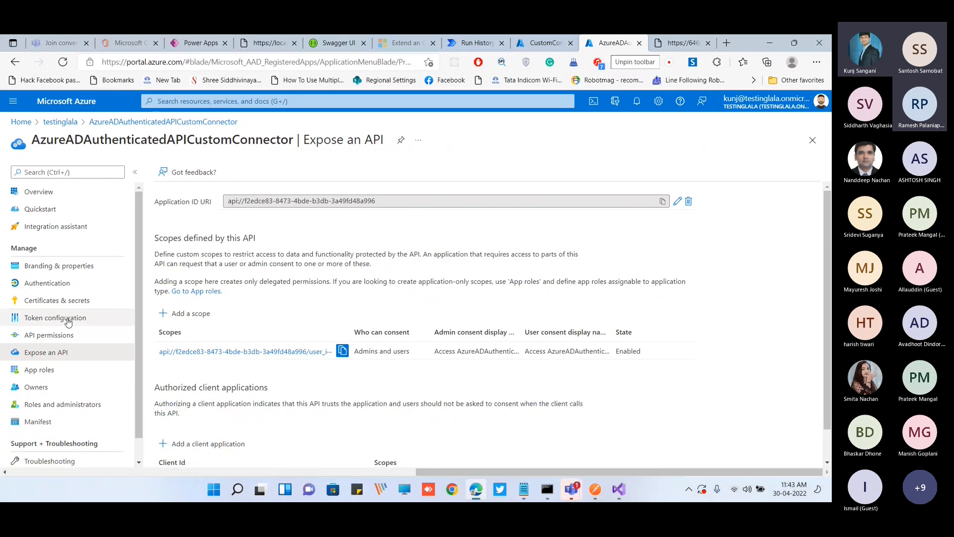
{"action": "double_click", "coordinate": [748, 48]}
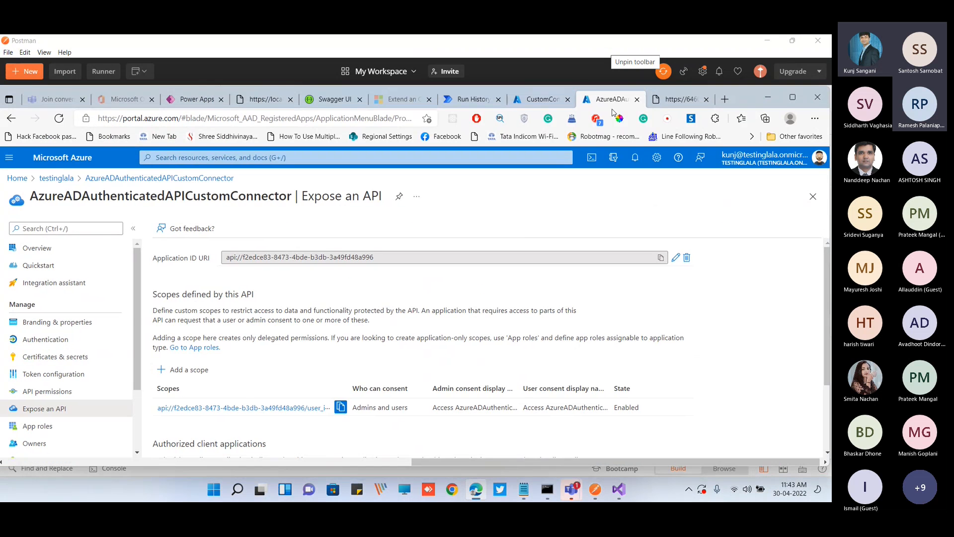
{"action": "left_click", "coordinate": [549, 104]}
{"action": "left_click", "coordinate": [790, 104]}
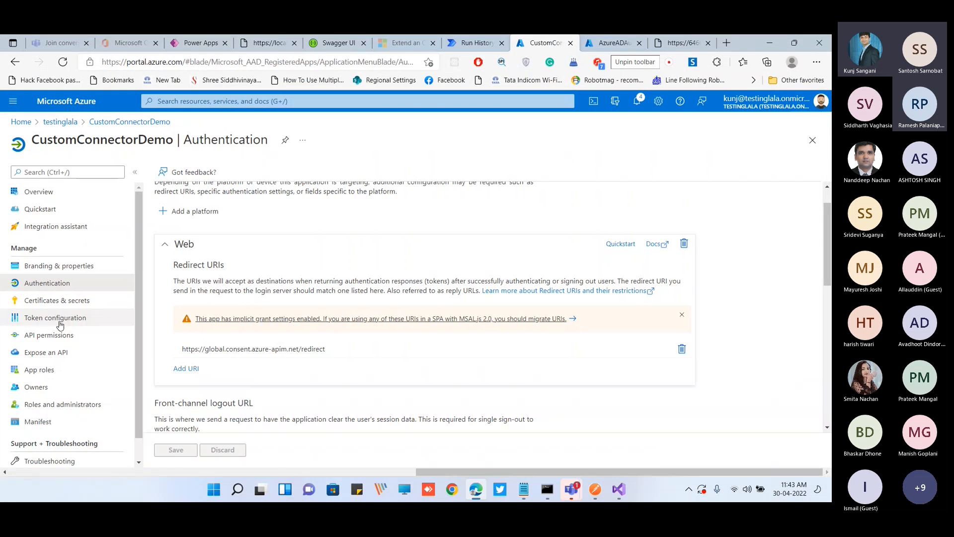
{"action": "left_click", "coordinate": [59, 336]}
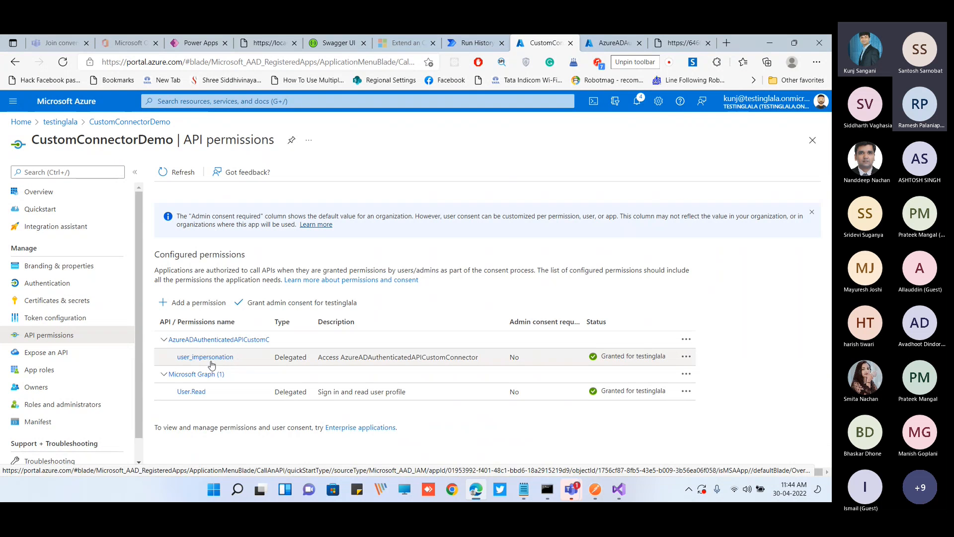
Start a permission request for Microsoft Graph, look through its delegated permissions, and close the request without adding any
{"action": "left_click", "coordinate": [199, 304]}
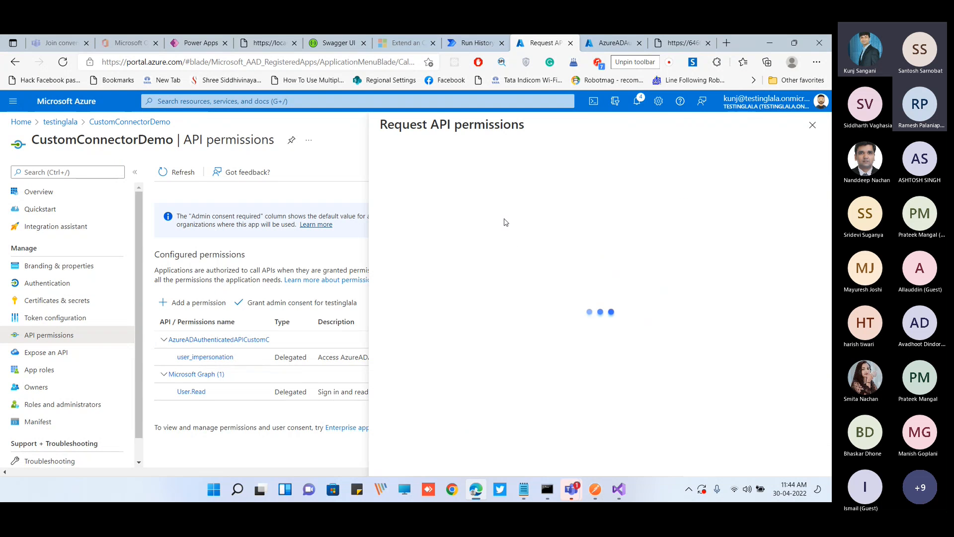
{"action": "left_click", "coordinate": [507, 239]}
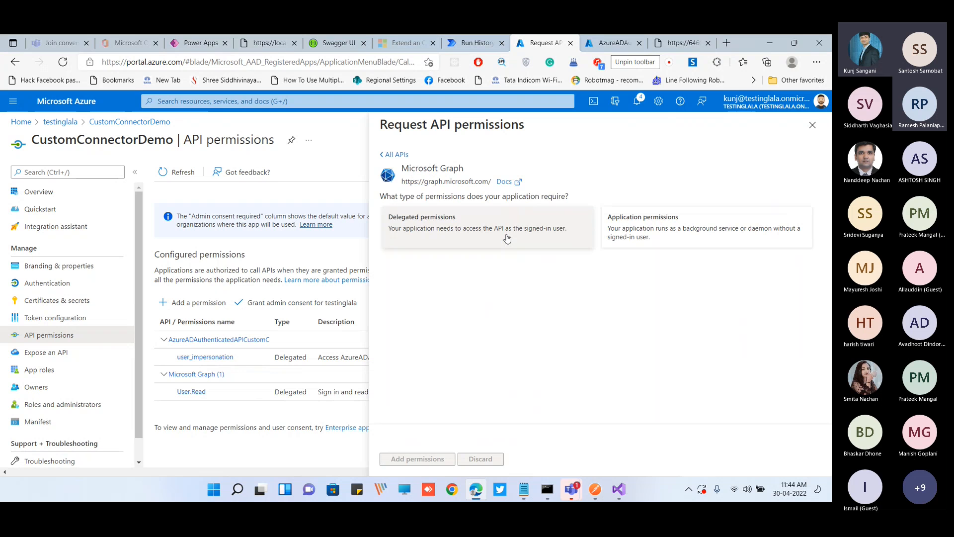
{"action": "left_click", "coordinate": [507, 239]}
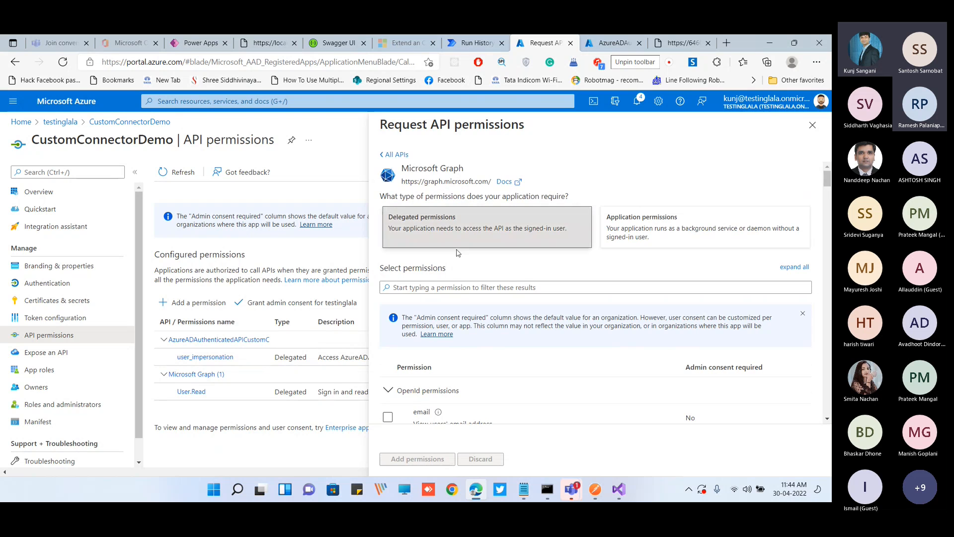
{"action": "scroll", "coordinate": [460, 248], "scroll_direction": "down", "scroll_amount": 1}
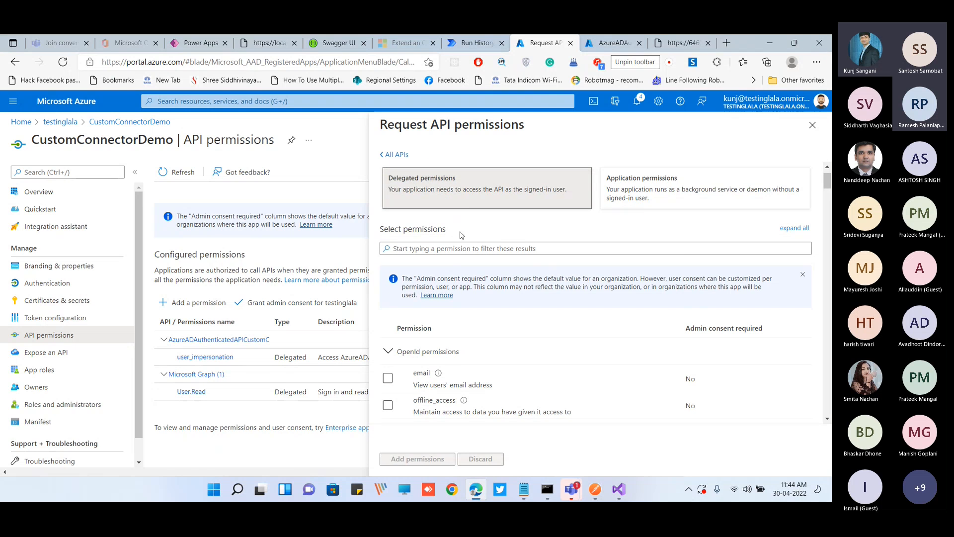
{"action": "scroll", "coordinate": [460, 234], "scroll_direction": "down", "scroll_amount": 5}
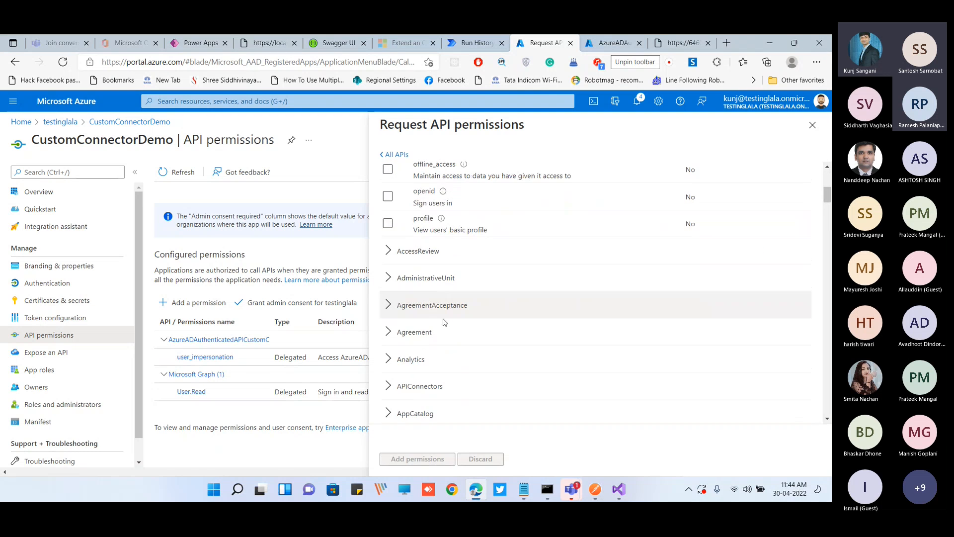
{"action": "scroll", "coordinate": [497, 356], "scroll_direction": "up", "scroll_amount": 6}
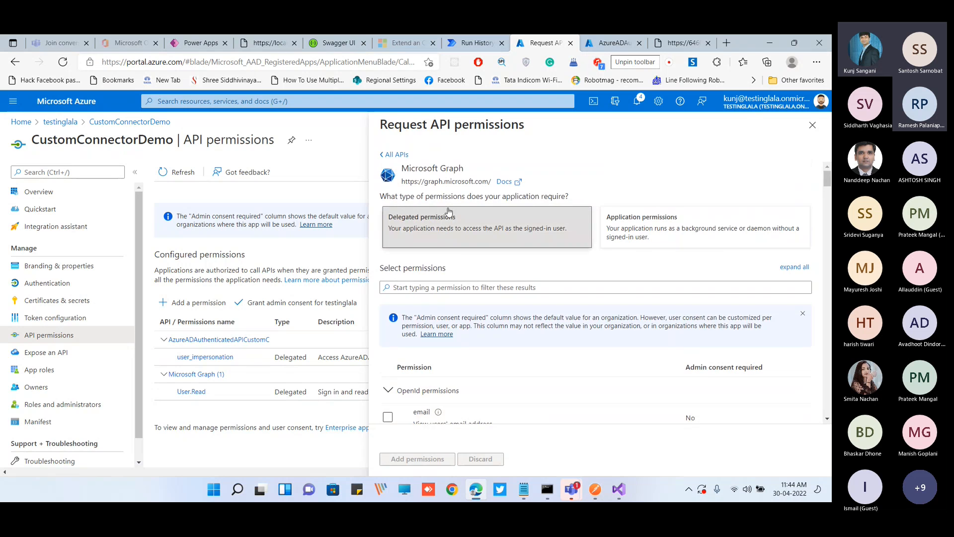
{"action": "left_click", "coordinate": [813, 125]}
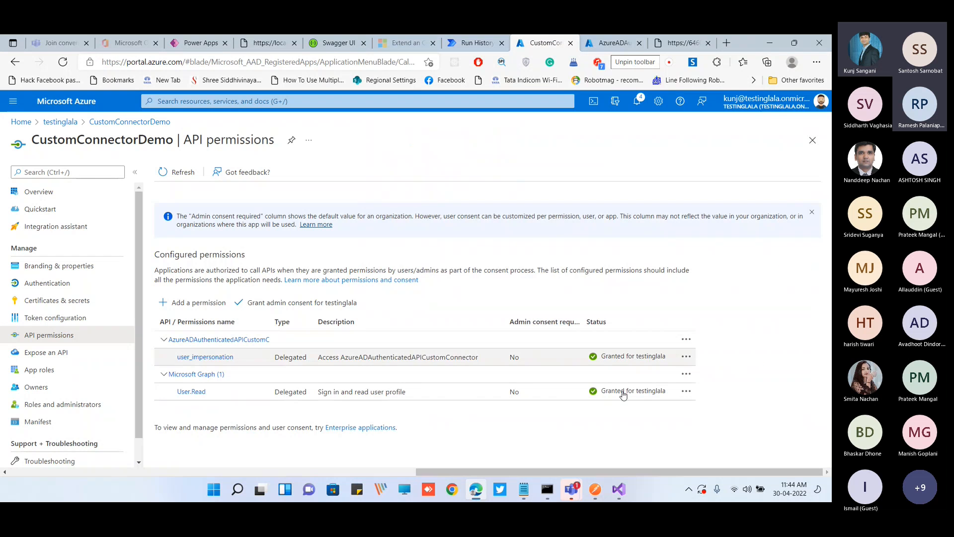
Switch to Postman, examine the resource URI part of the Values API request's OAuth 2.0 scope, and return to the Azure portal
{"action": "left_click", "coordinate": [595, 489]}
{"action": "scroll", "coordinate": [597, 311], "scroll_direction": "down", "scroll_amount": 1}
{"action": "left_click", "coordinate": [694, 239]}
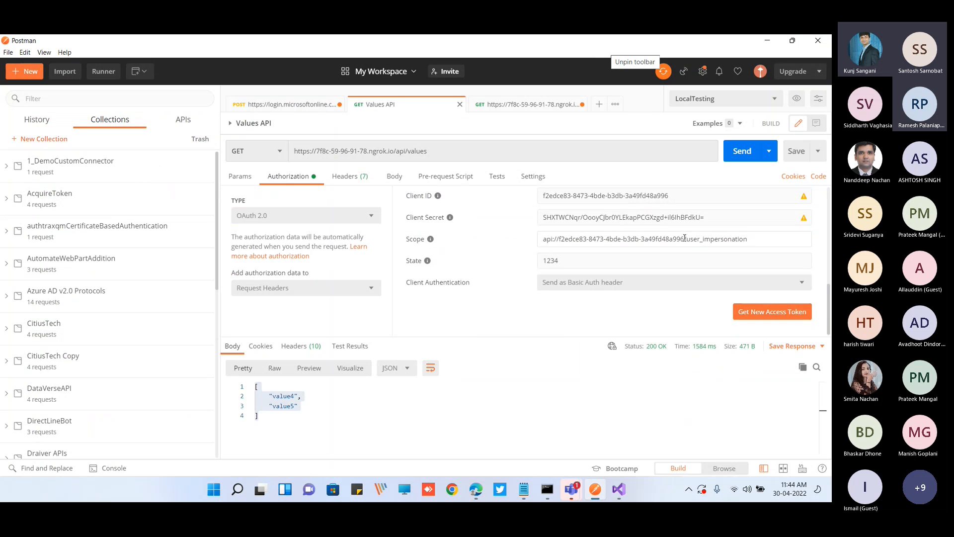
{"action": "left_click_drag", "start_coordinate": [685, 239], "coordinate": [535, 243]}
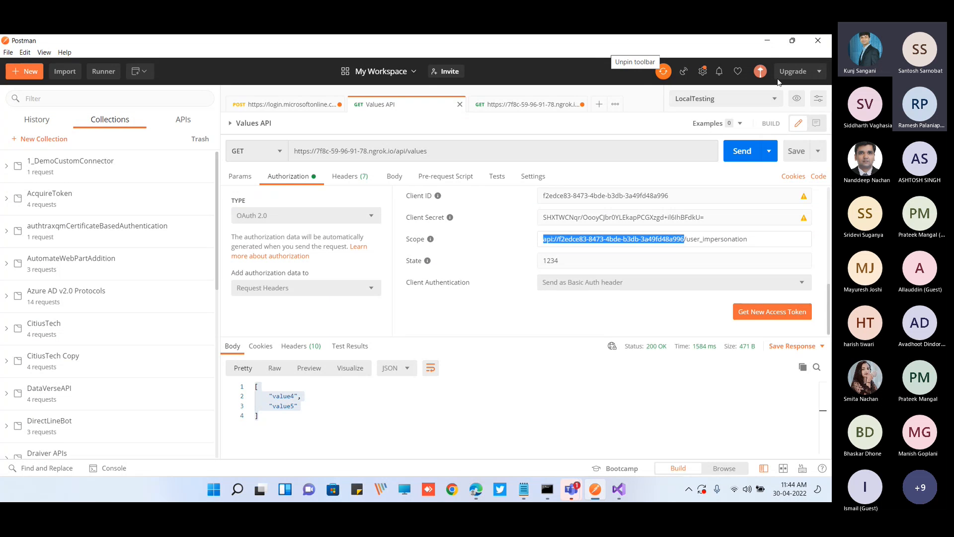
{"action": "left_click", "coordinate": [766, 45]}
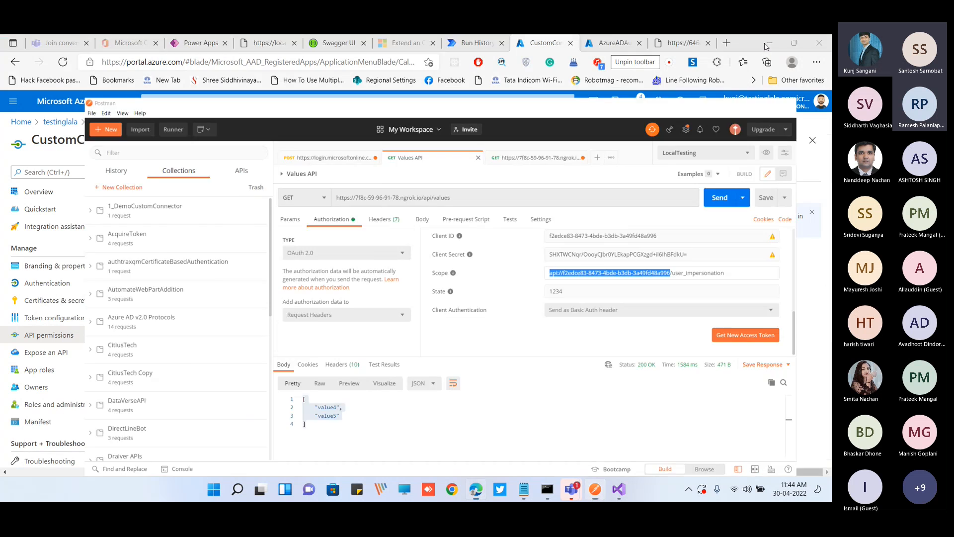
Start another Microsoft Graph delegated permission request, tick the OpenId email permission, and clear it again
{"action": "left_click", "coordinate": [199, 310]}
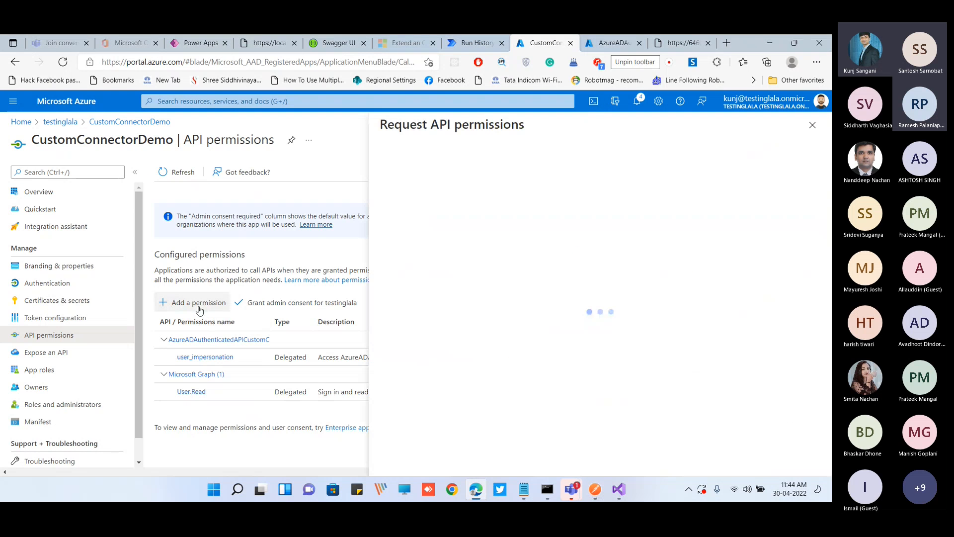
{"action": "left_click", "coordinate": [491, 232]}
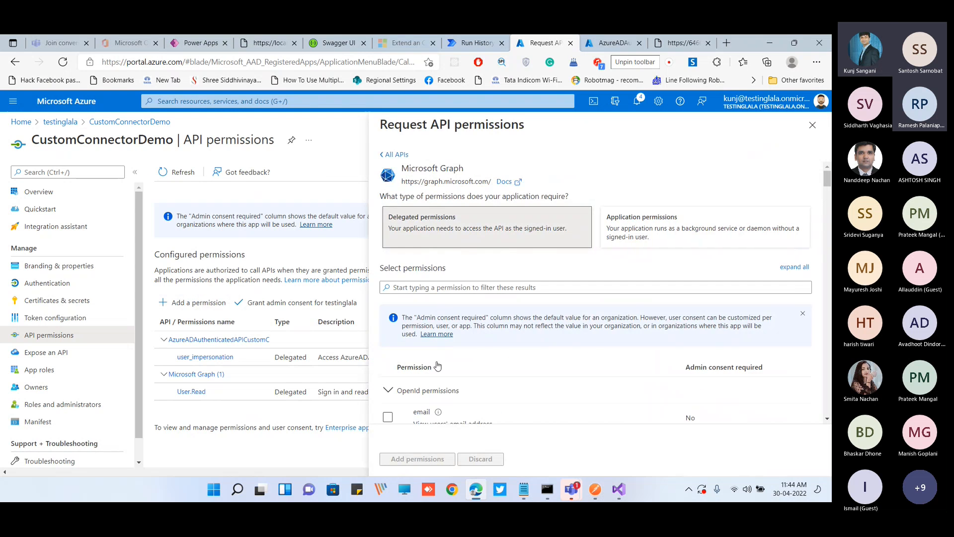
{"action": "scroll", "coordinate": [447, 338], "scroll_direction": "down", "scroll_amount": 3}
{"action": "left_click", "coordinate": [388, 339]}
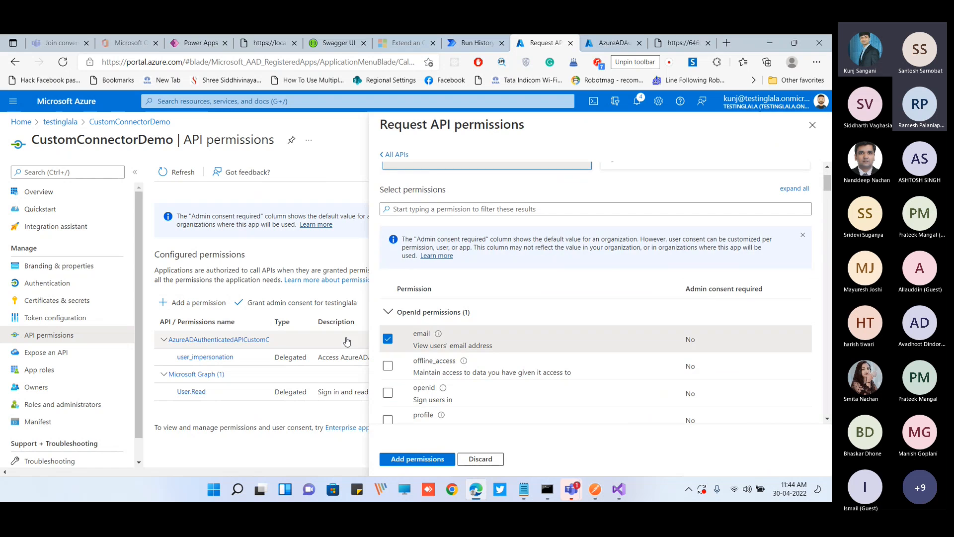
{"action": "left_click", "coordinate": [397, 340]}
Examine the Application and OpenId permission groups among Microsoft Graph's delegated permissions
{"action": "scroll", "coordinate": [400, 344], "scroll_direction": "down", "scroll_amount": 3}
{"action": "scroll", "coordinate": [407, 348], "scroll_direction": "down", "scroll_amount": 3}
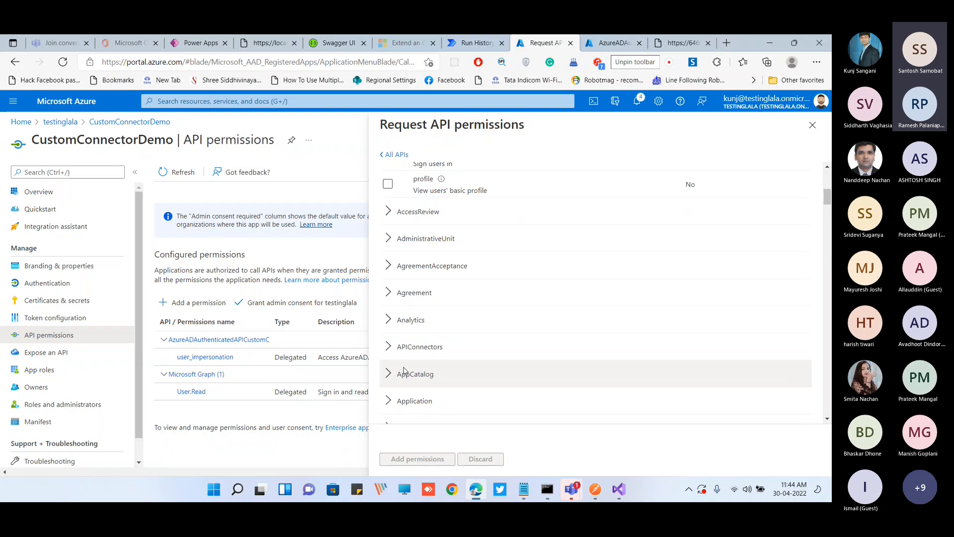
{"action": "left_click", "coordinate": [428, 362]}
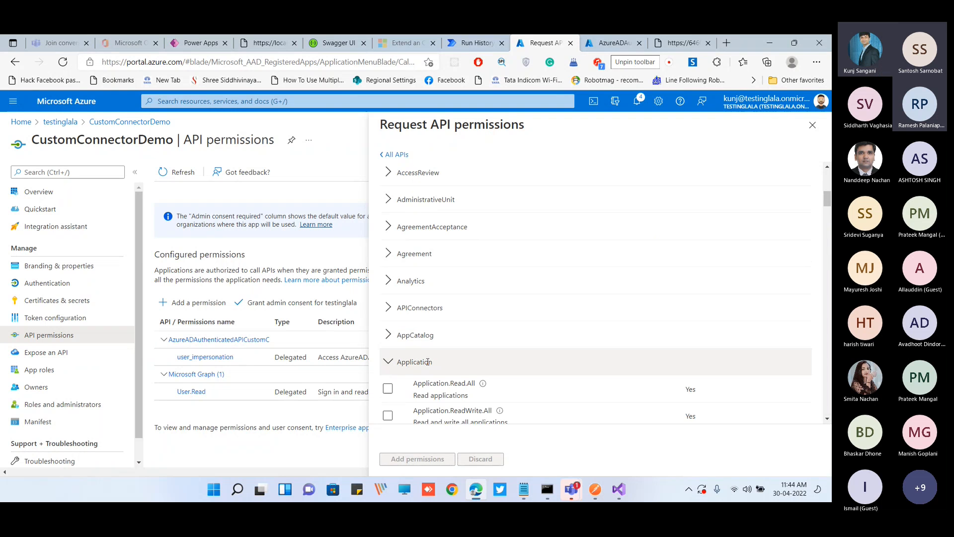
{"action": "left_click", "coordinate": [393, 362]}
{"action": "scroll", "coordinate": [463, 356], "scroll_direction": "down", "scroll_amount": 2}
{"action": "scroll", "coordinate": [475, 357], "scroll_direction": "up", "scroll_amount": 6}
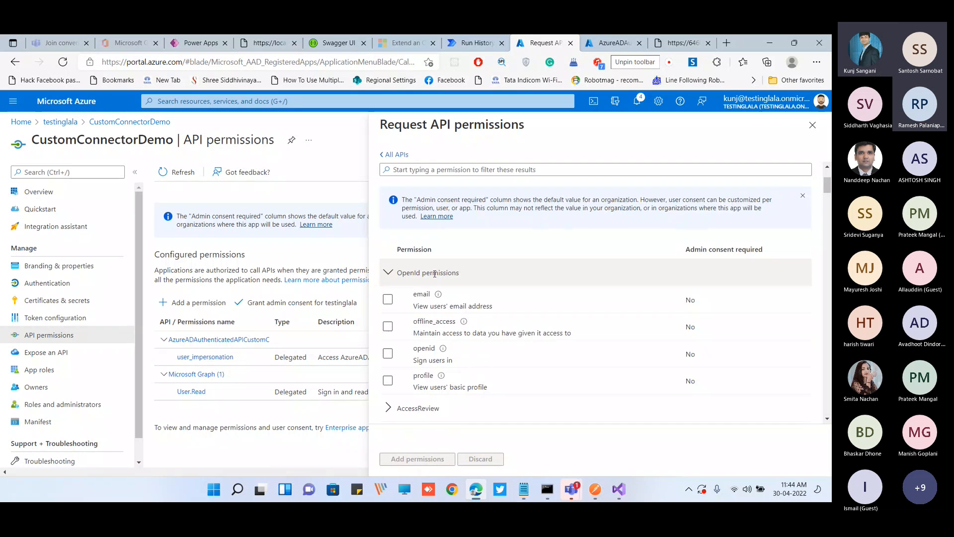
{"action": "left_click", "coordinate": [400, 273]}
{"action": "left_click", "coordinate": [429, 170]}
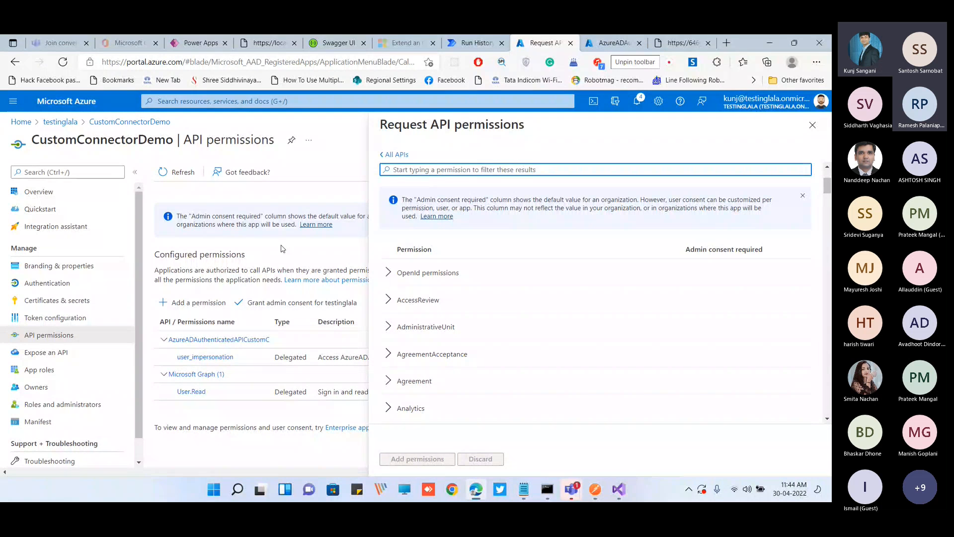
Show the details of the configured User.Read permission and examine its full scope URL
{"action": "left_click", "coordinate": [211, 395]}
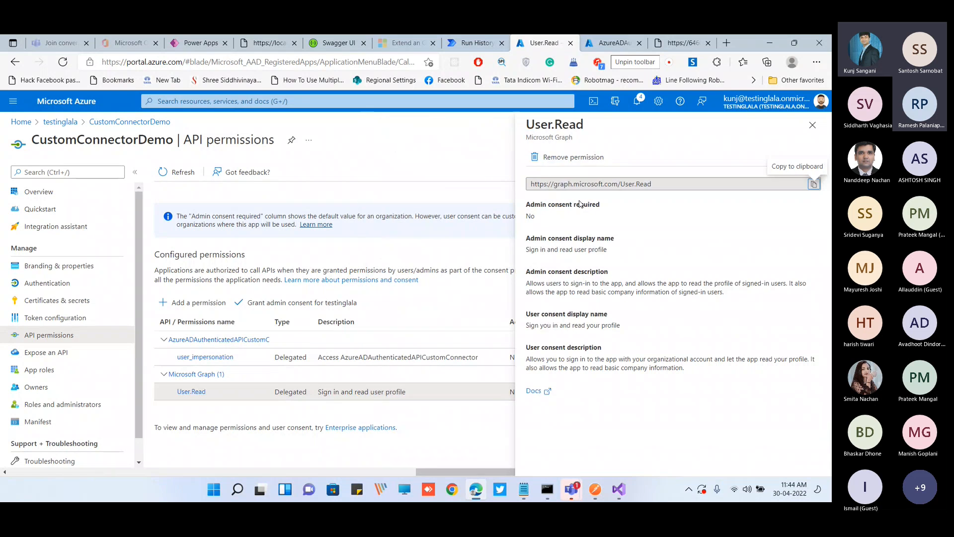
{"action": "left_click_drag", "start_coordinate": [531, 184], "coordinate": [619, 184]}
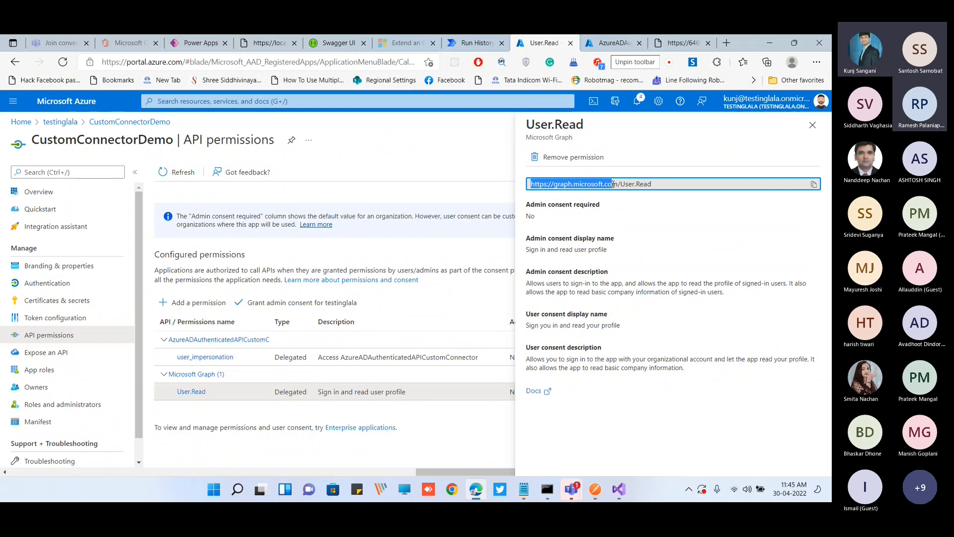
{"action": "left_click", "coordinate": [658, 185]}
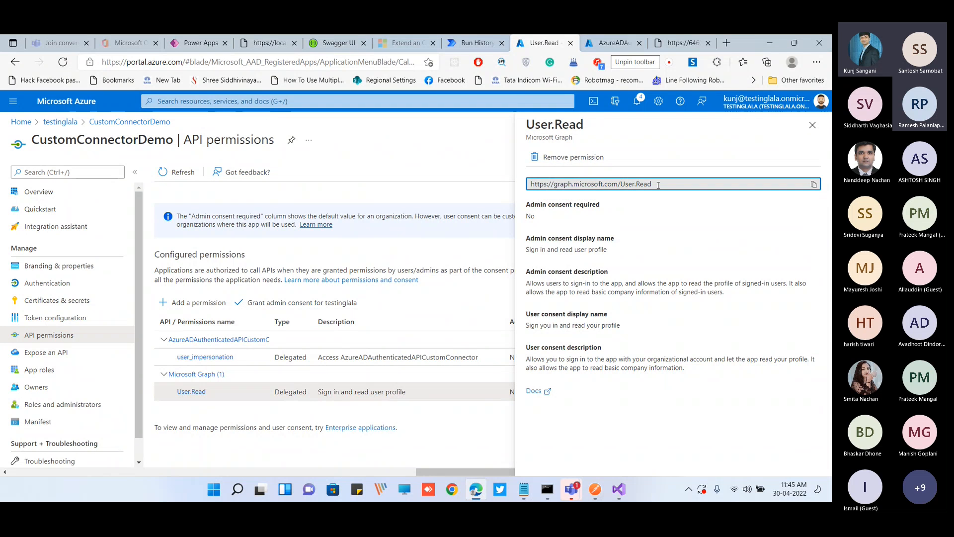
{"action": "left_click_drag", "start_coordinate": [646, 186], "coordinate": [530, 184]}
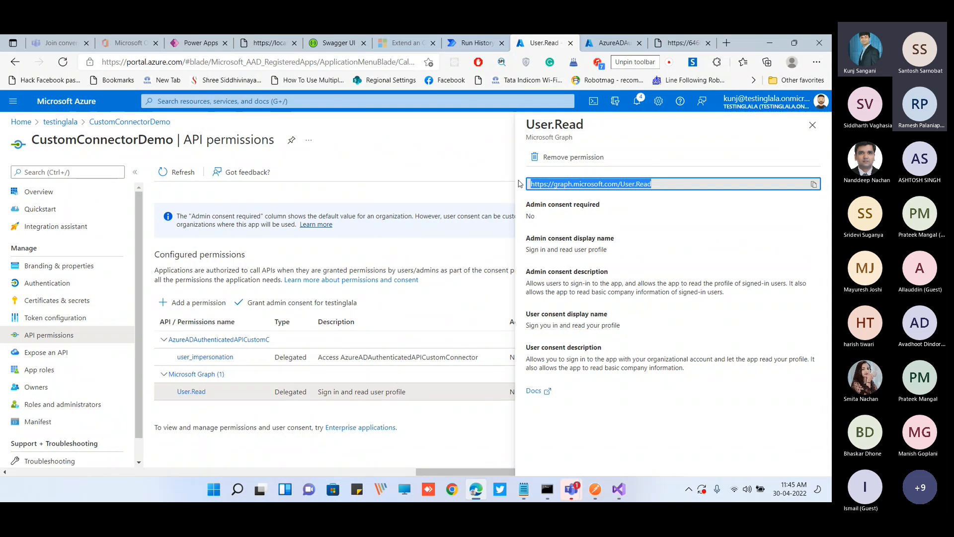
{"action": "left_click", "coordinate": [619, 185]}
{"action": "left_click_drag", "start_coordinate": [621, 185], "coordinate": [514, 187]}
{"action": "left_click", "coordinate": [621, 203]}
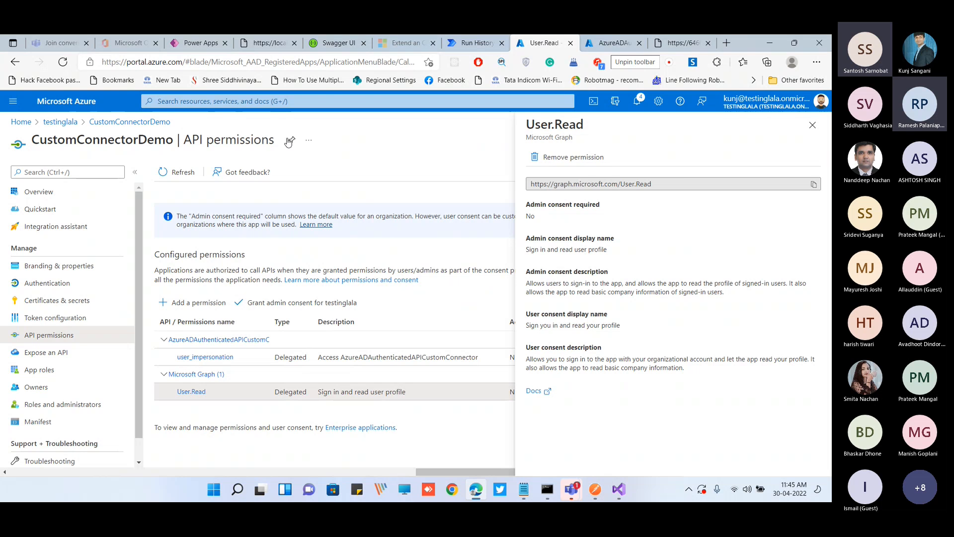
{"action": "left_click", "coordinate": [206, 49]}
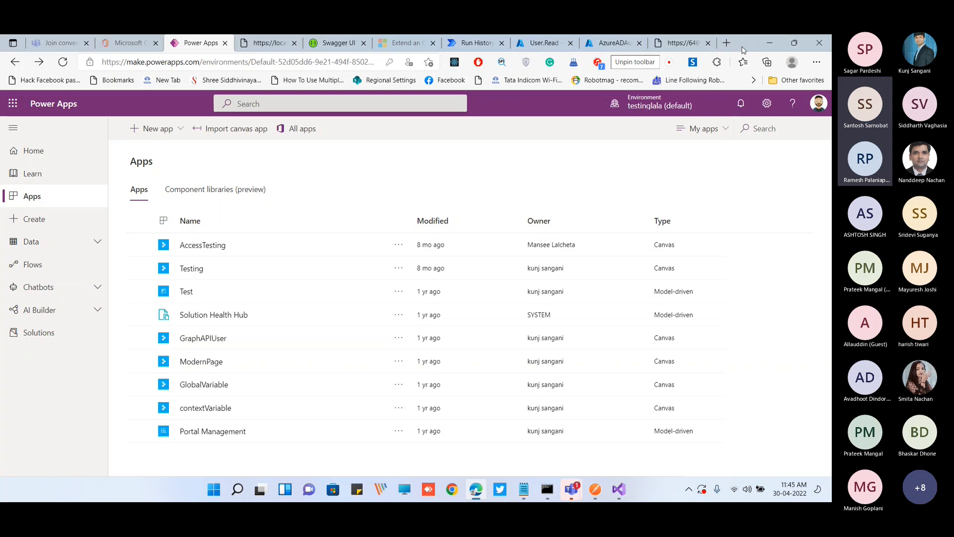
{"action": "left_click_drag", "start_coordinate": [742, 50], "coordinate": [746, 91]}
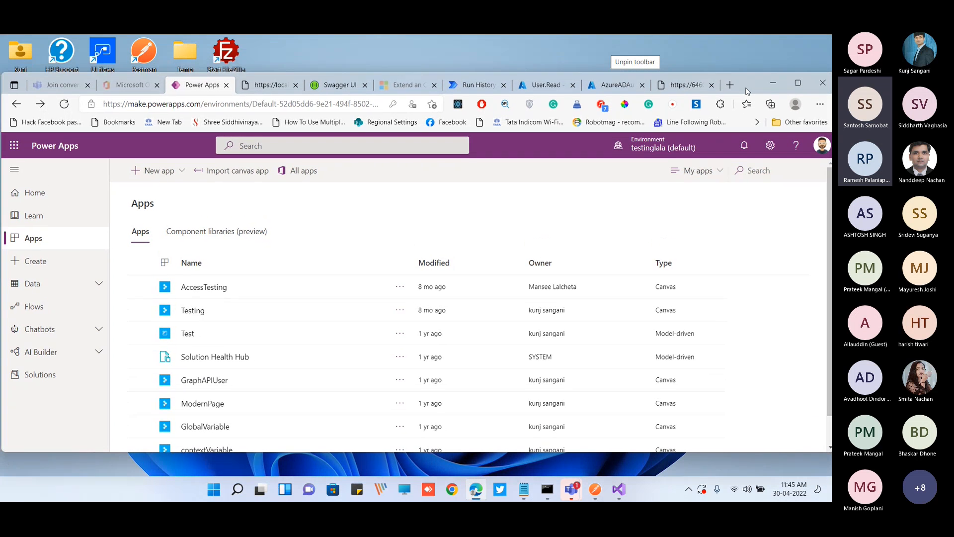
{"action": "left_click", "coordinate": [550, 88]}
{"action": "left_click_drag", "start_coordinate": [622, 226], "coordinate": [498, 222]}
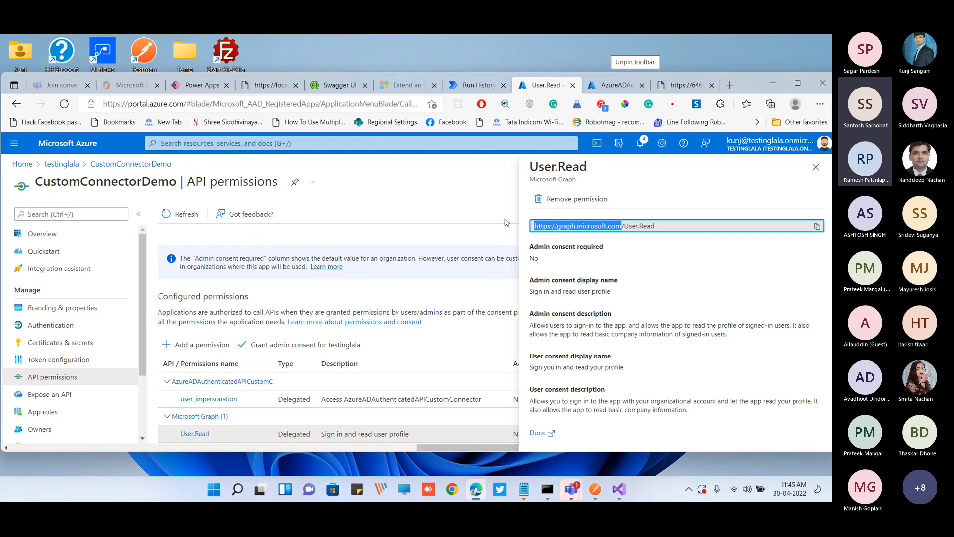
Switch to Power Apps with the browser maximized and show the Custom Connectors list
{"action": "left_click", "coordinate": [196, 85]}
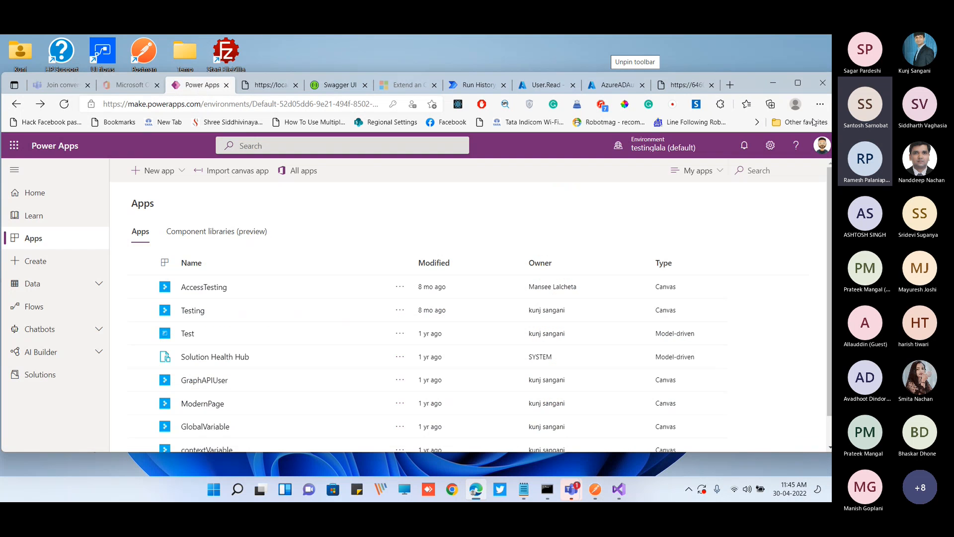
{"action": "left_click", "coordinate": [799, 84]}
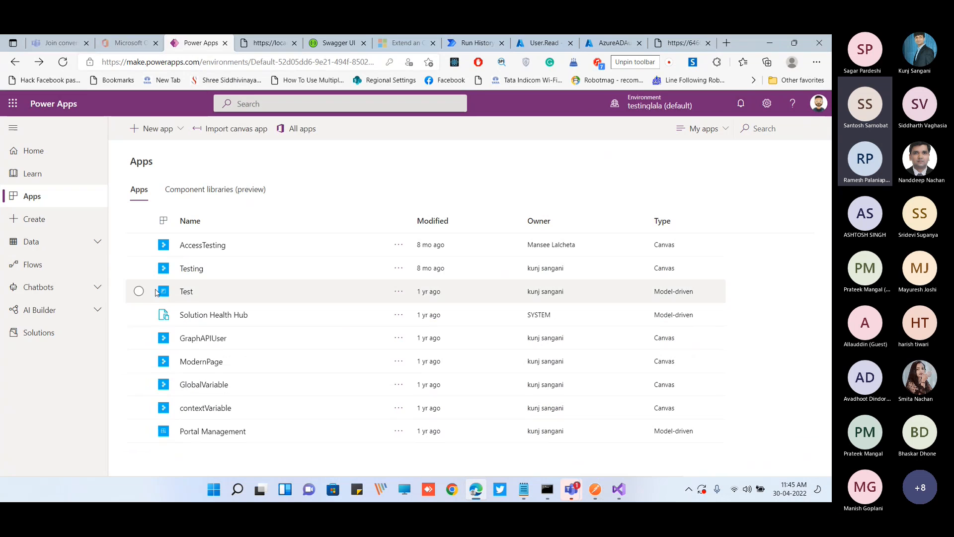
{"action": "left_click", "coordinate": [70, 242]}
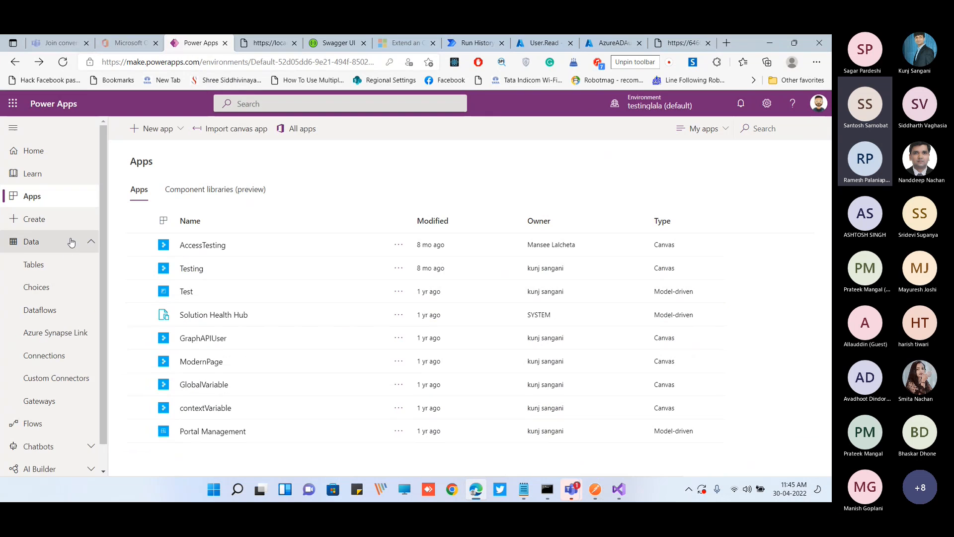
{"action": "left_click", "coordinate": [66, 379]}
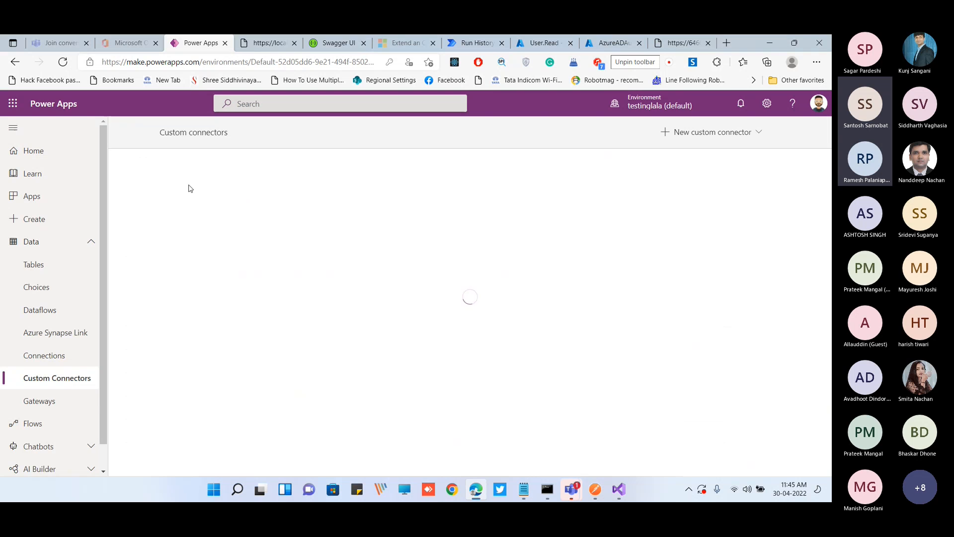
Create a new custom connector from blank named DemoForGraph
{"action": "left_click", "coordinate": [681, 133]}
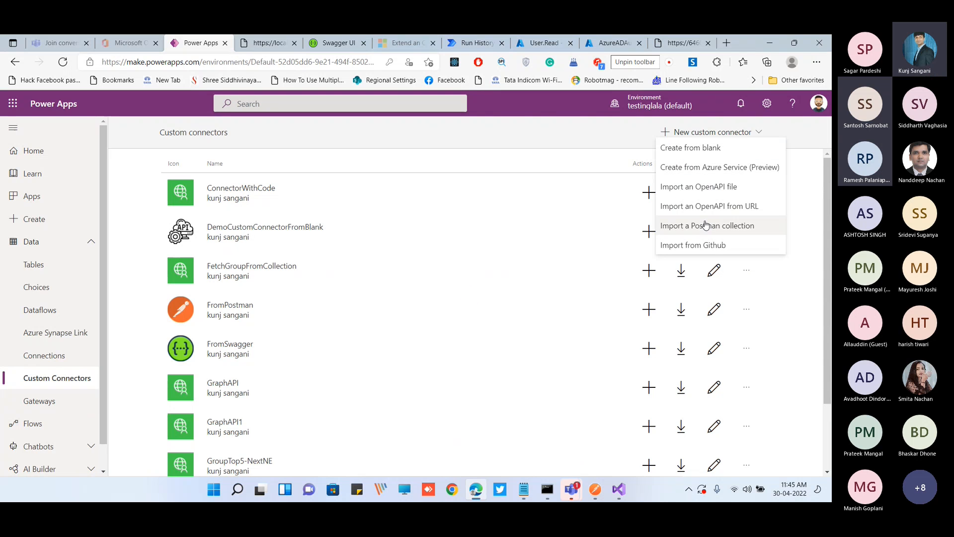
{"action": "left_click", "coordinate": [696, 148]}
{"action": "left_click", "coordinate": [483, 304]}
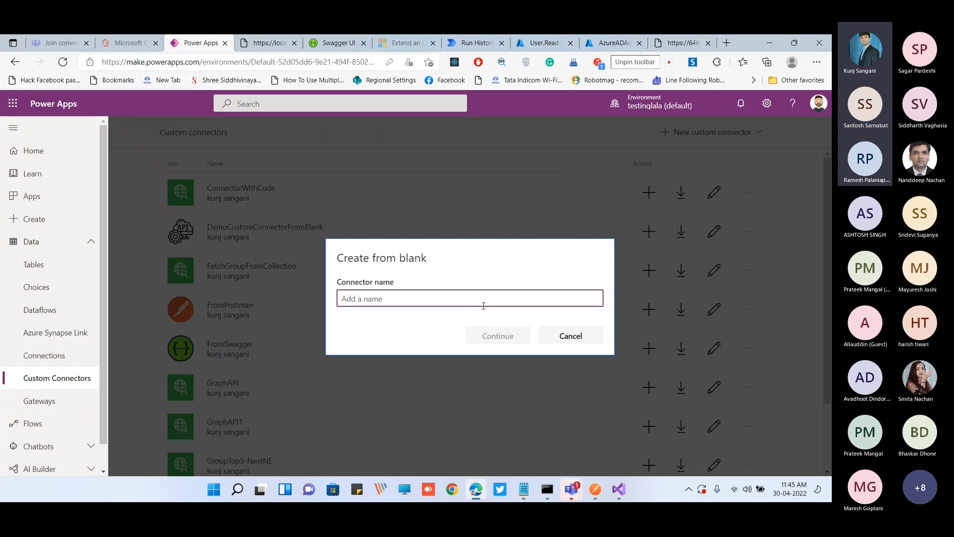
{"action": "type", "text": "DemoForGraph"}
{"action": "left_click", "coordinate": [496, 335]}
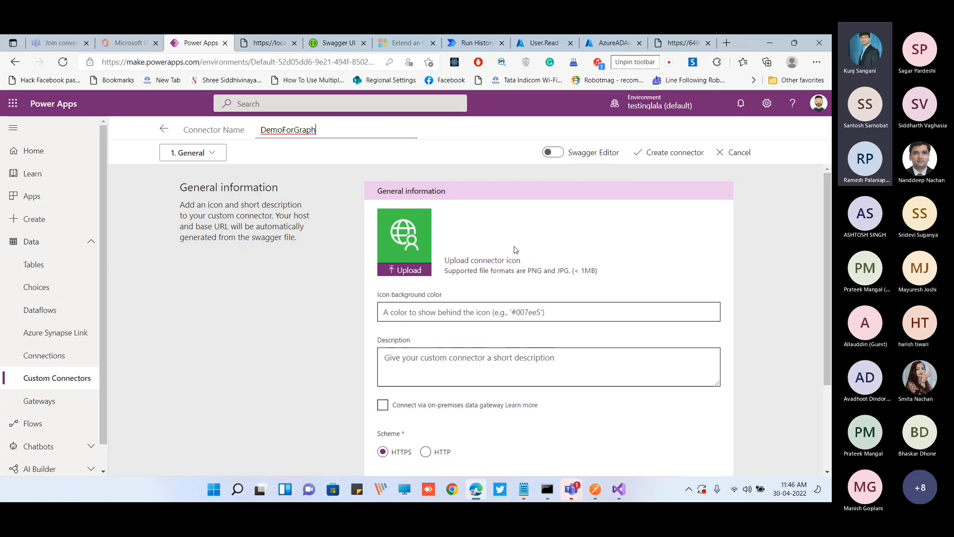
Switch to the ForCustomConnector flow in Power Automate, start editing it, and show the Values API action's options and connections
{"action": "left_click_drag", "start_coordinate": [744, 49], "coordinate": [744, 124]}
{"action": "left_click", "coordinate": [470, 115]}
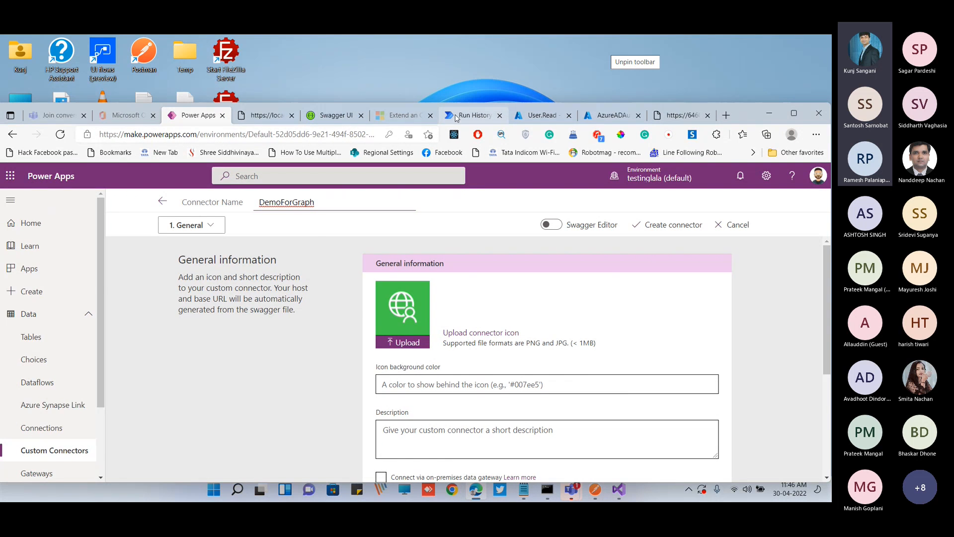
{"action": "left_click", "coordinate": [796, 114]}
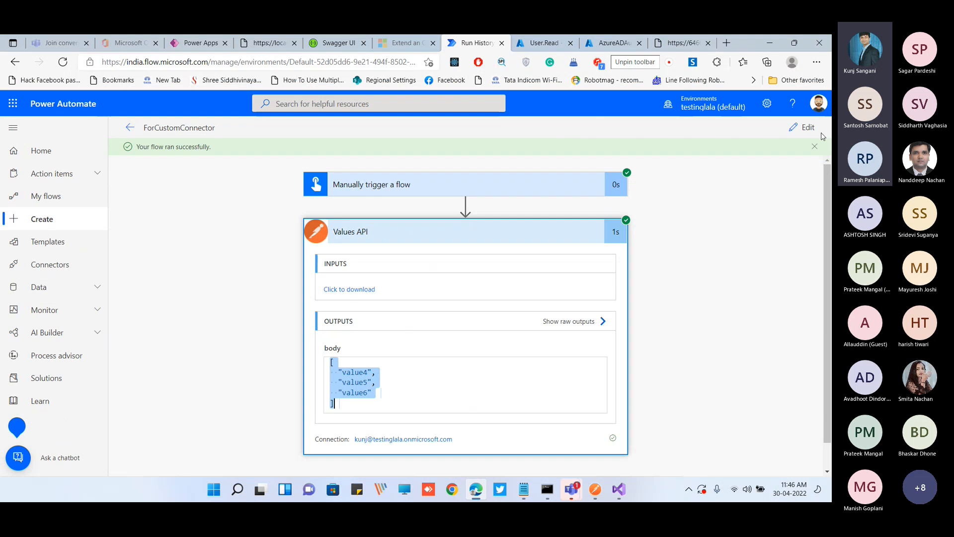
{"action": "left_click", "coordinate": [804, 129]}
{"action": "left_click", "coordinate": [616, 206]}
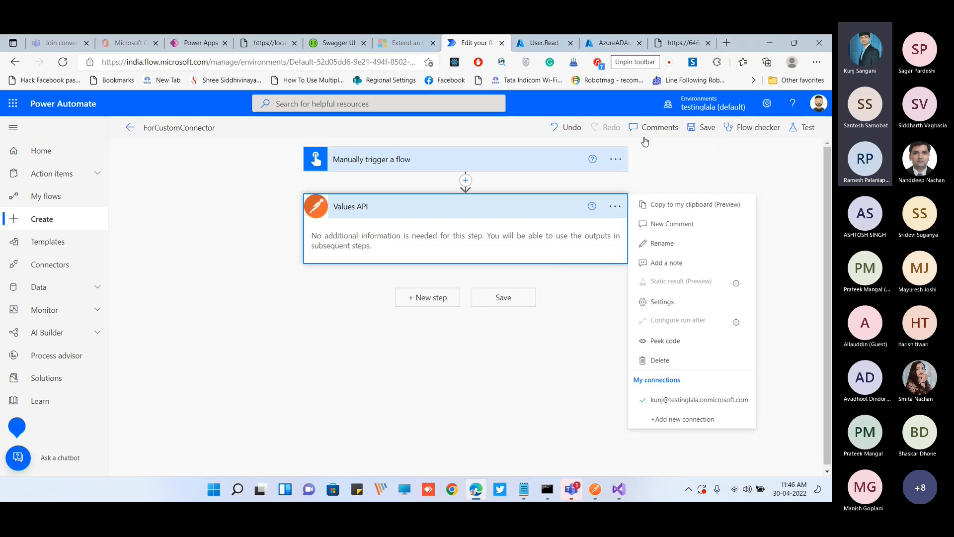
Return to the DemoForGraph connector in Power Apps and set its description to "For Graph API"
{"action": "left_click", "coordinate": [670, 185]}
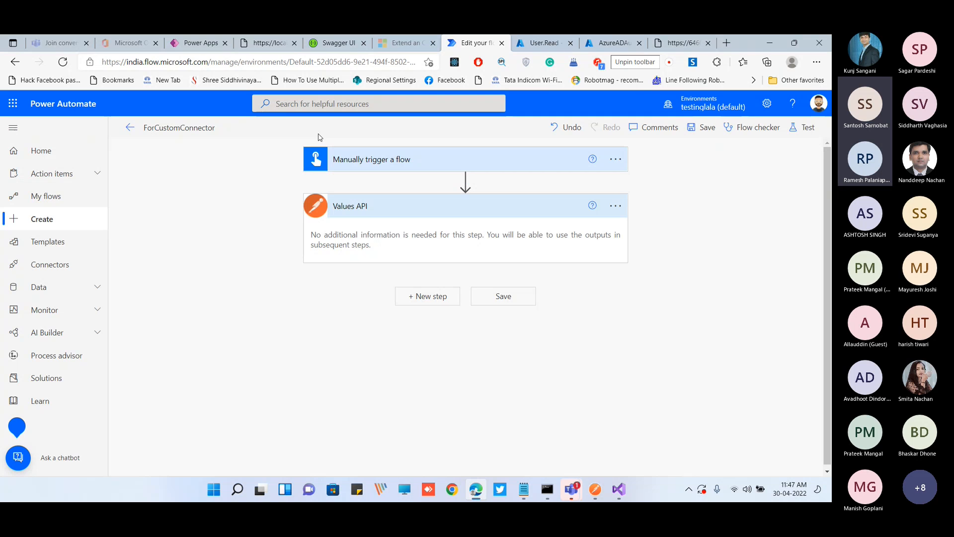
{"action": "left_click", "coordinate": [201, 42]}
{"action": "left_click", "coordinate": [392, 313]}
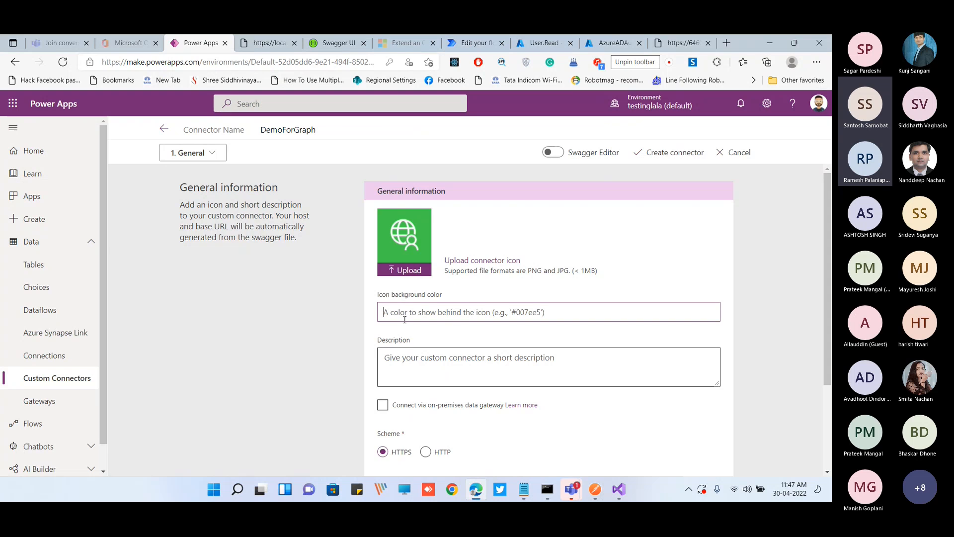
{"action": "scroll", "coordinate": [403, 320], "scroll_direction": "down", "scroll_amount": 1}
{"action": "left_click", "coordinate": [408, 317]}
{"action": "type", "text": "For Graph API"}
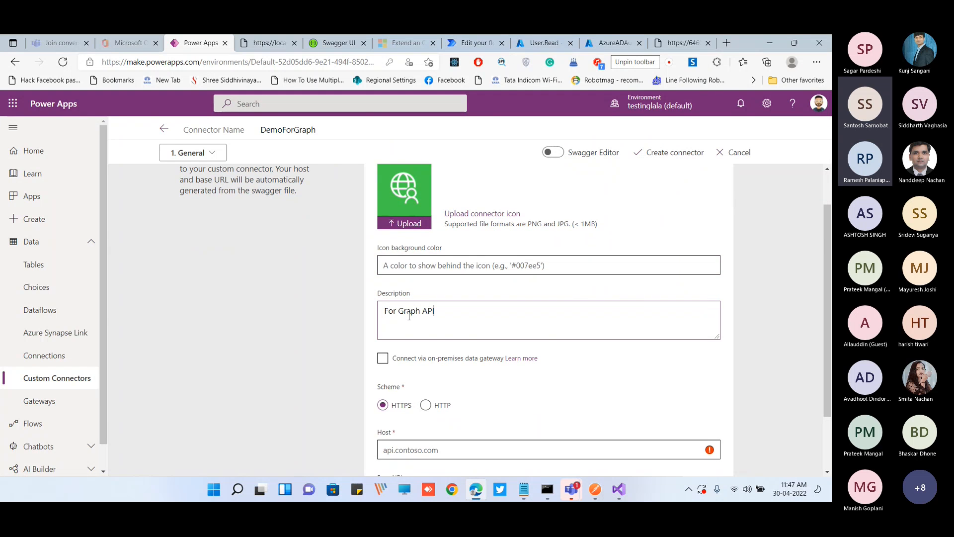
{"action": "scroll", "coordinate": [408, 316], "scroll_direction": "down", "scroll_amount": 2}
{"action": "left_click", "coordinate": [410, 375]}
{"action": "type", "text": "https://graph.microsoft.com"}
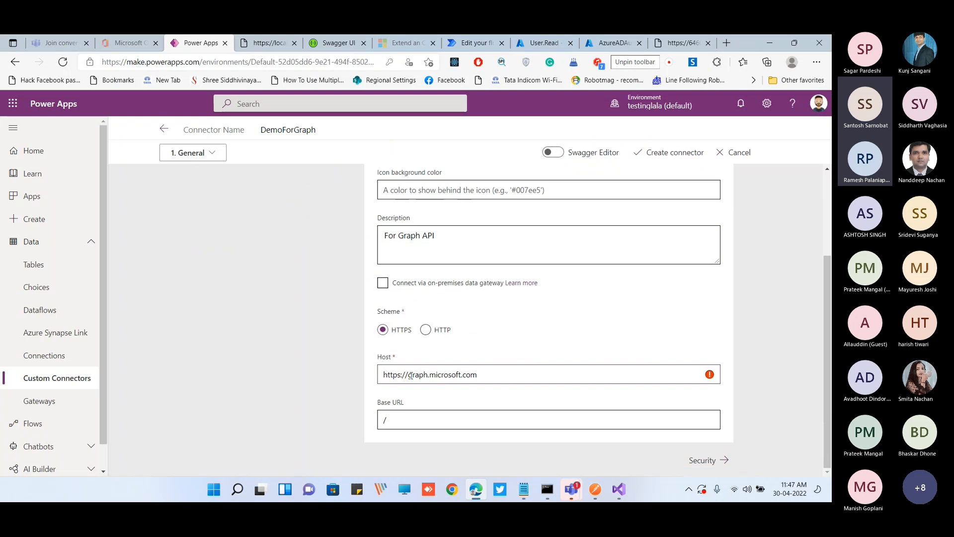
{"action": "left_click_drag", "start_coordinate": [408, 375], "coordinate": [359, 372]}
{"action": "key", "text": "BackSpace"}
{"action": "left_click", "coordinate": [704, 460]}
Set the authentication type to OAuth 2.0 with Azure Active Directory as the identity provider
{"action": "left_click", "coordinate": [457, 236]}
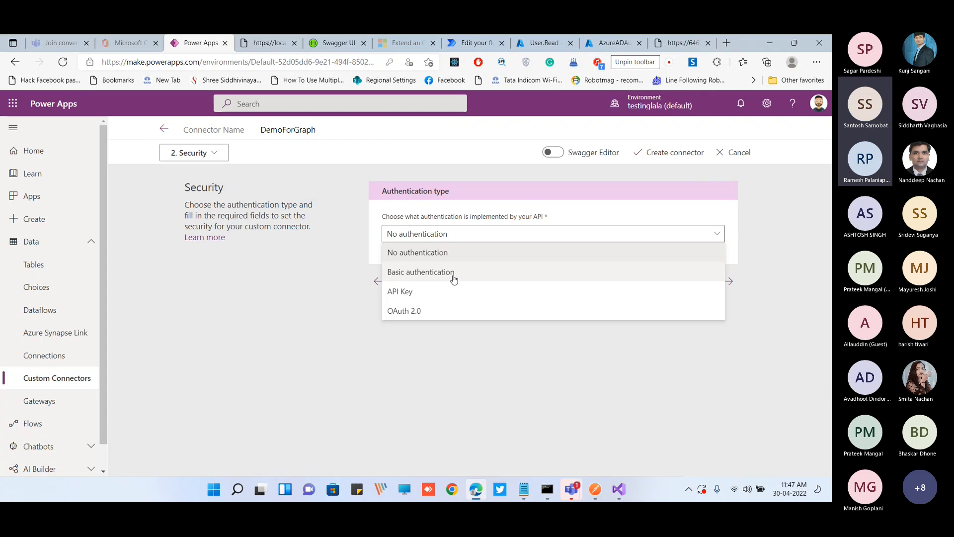
{"action": "left_click", "coordinate": [450, 313]}
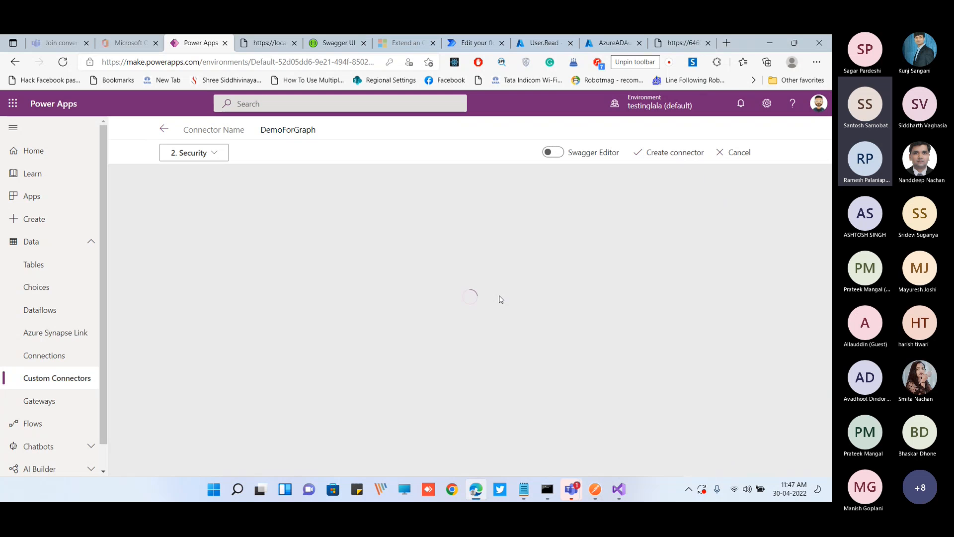
{"action": "scroll", "coordinate": [500, 299], "scroll_direction": "down", "scroll_amount": 1}
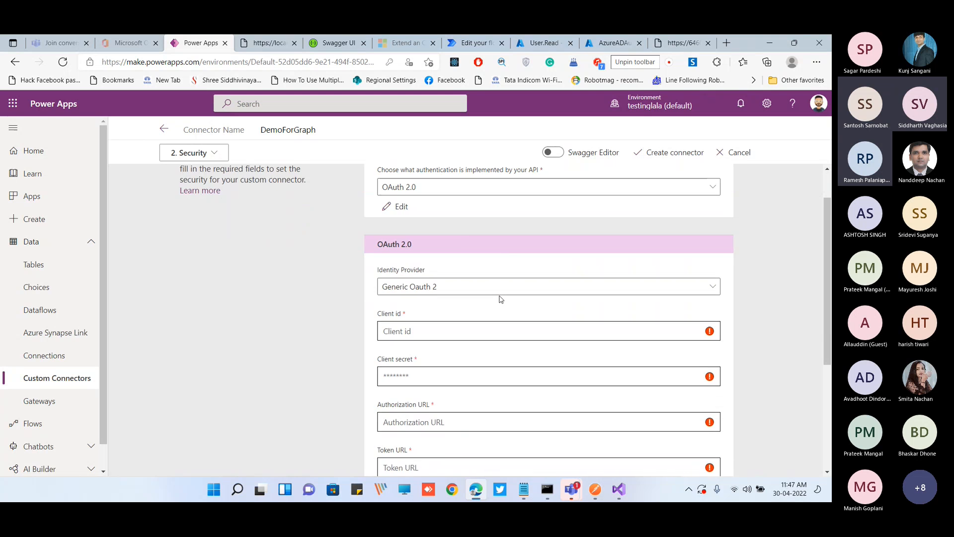
{"action": "left_click", "coordinate": [497, 286]}
{"action": "left_click", "coordinate": [211, 133]}
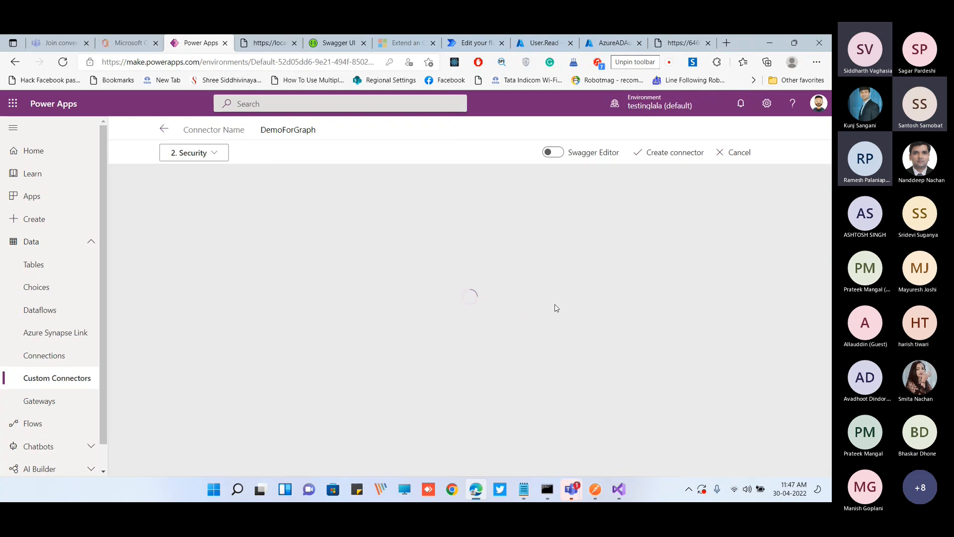
{"action": "scroll", "coordinate": [544, 315], "scroll_direction": "down", "scroll_amount": 2}
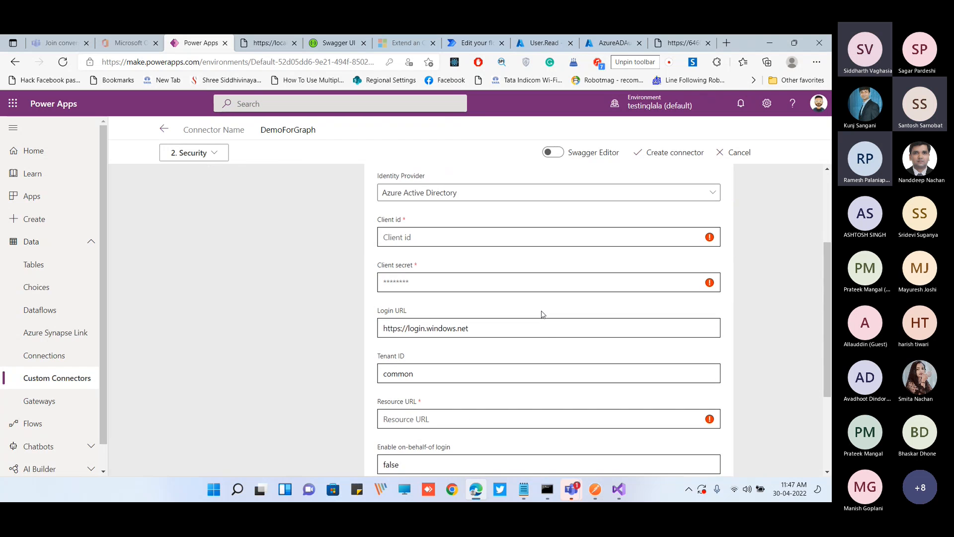
Copy the application's client ID from options.txt in Notepad and paste it as the connector's Client id
{"action": "left_click", "coordinate": [527, 489]}
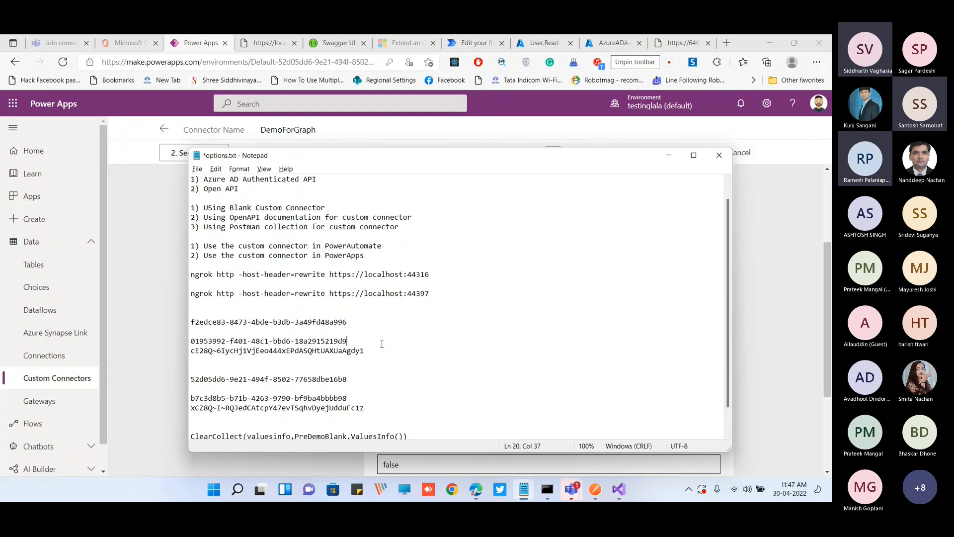
{"action": "triple_click", "coordinate": [382, 342]}
{"action": "key", "text": "ctrl+c"}
{"action": "key", "text": "alt+Tab"}
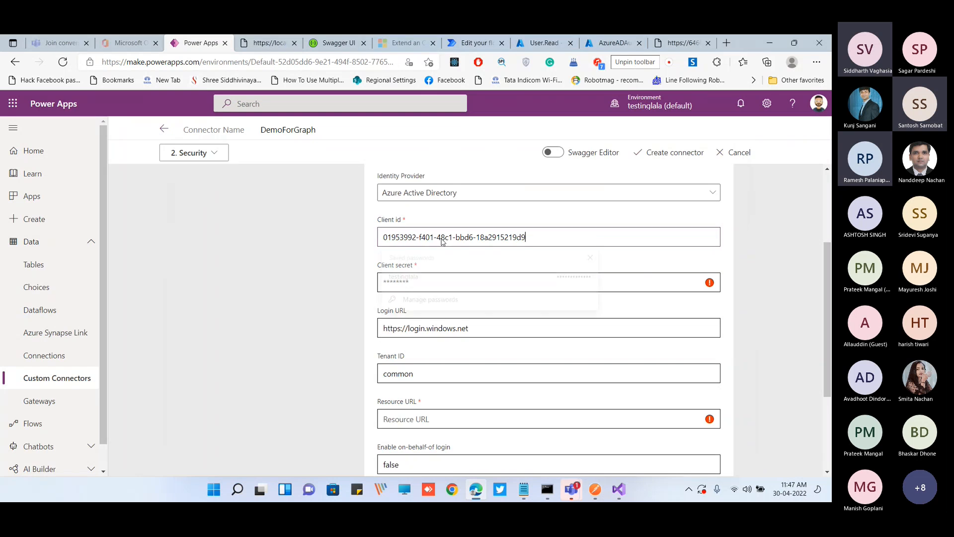
{"action": "left_click", "coordinate": [444, 242]}
{"action": "key", "text": "ctrl+v"}
Copy the client secret from the Notepad file and paste it into the connector's Client secret field
{"action": "key", "text": "alt+Tab"}
{"action": "triple_click", "coordinate": [374, 354]}
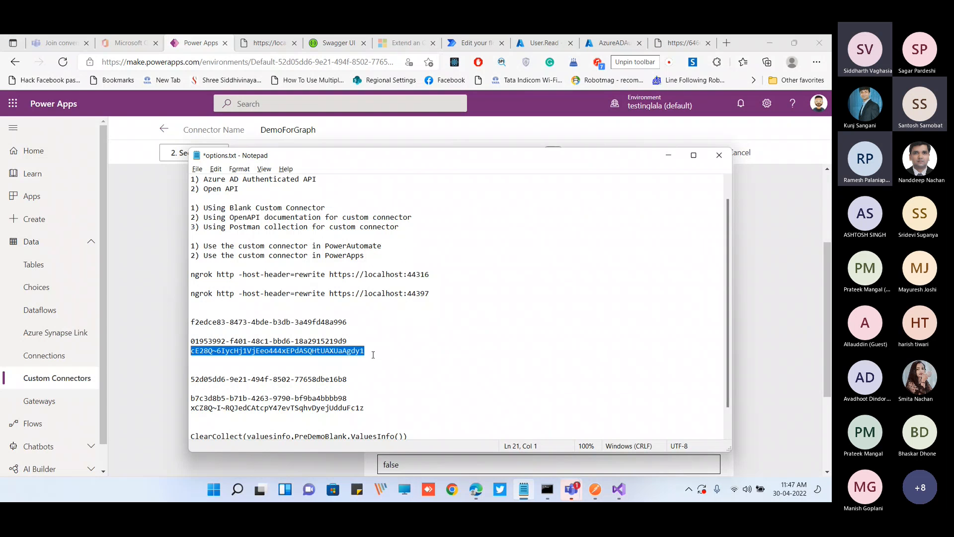
{"action": "key", "text": "alt+Tab"}
{"action": "left_click", "coordinate": [401, 282]}
{"action": "key", "text": "ctrl+v"}
Replace the connector's Tenant ID with the tenant identifier copied from the Access Token URL of the Values API request in Postman
{"action": "scroll", "coordinate": [458, 314], "scroll_direction": "down", "scroll_amount": 1}
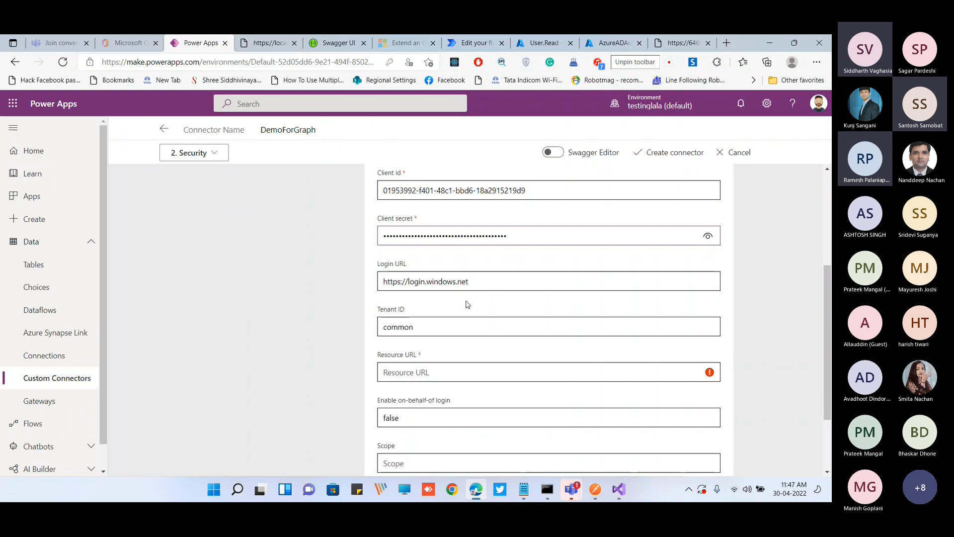
{"action": "left_click", "coordinate": [595, 489]}
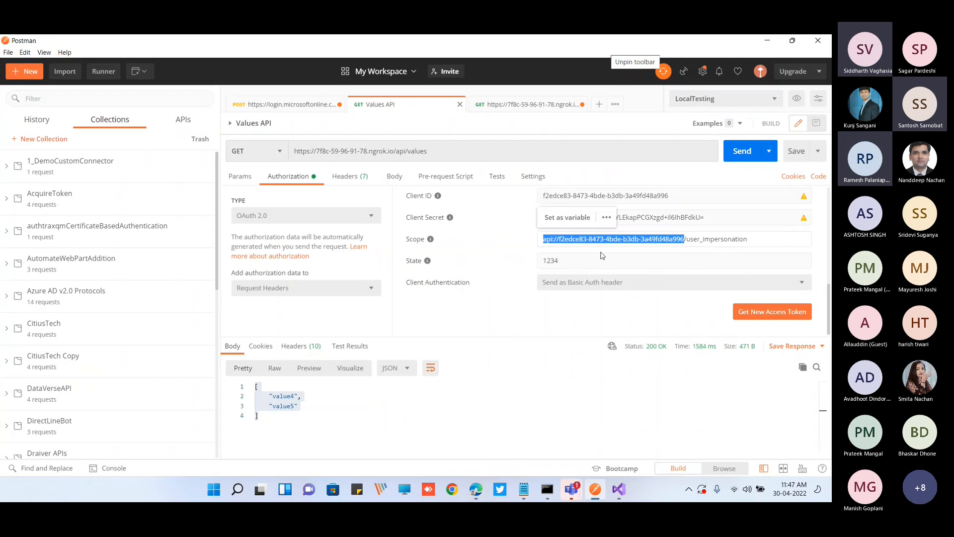
{"action": "scroll", "coordinate": [697, 241], "scroll_direction": "up", "scroll_amount": 3}
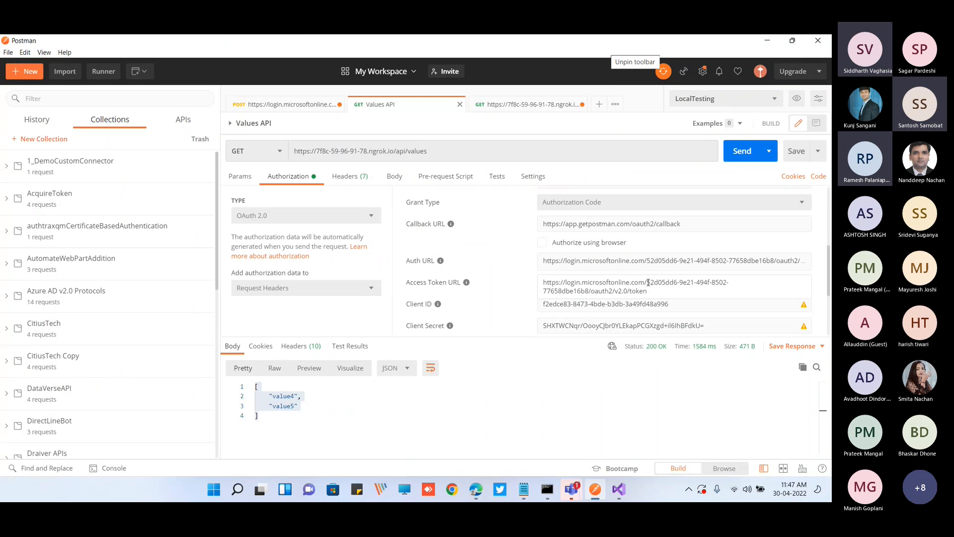
{"action": "left_click_drag", "start_coordinate": [590, 292], "coordinate": [647, 283]}
{"action": "key", "text": "ctrl+c"}
{"action": "key", "text": "alt+Tab"}
{"action": "left_click", "coordinate": [466, 325]}
{"action": "key", "text": "ctrl+a"}
{"action": "key", "text": "ctrl+v"}
{"action": "scroll", "coordinate": [555, 405], "scroll_direction": "down", "scroll_amount": 1}
{"action": "scroll", "coordinate": [515, 362], "scroll_direction": "up", "scroll_amount": 2}
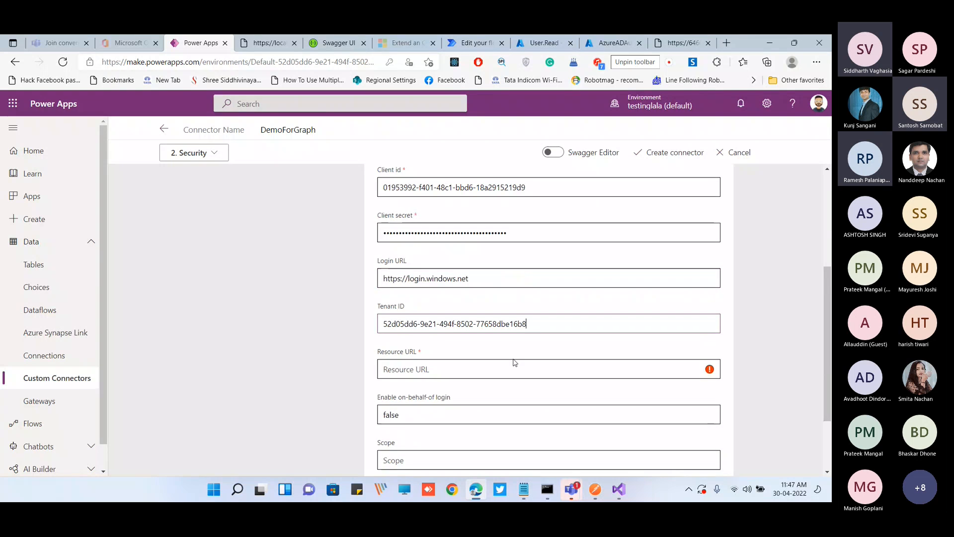
{"action": "scroll", "coordinate": [515, 361], "scroll_direction": "down", "scroll_amount": 1}
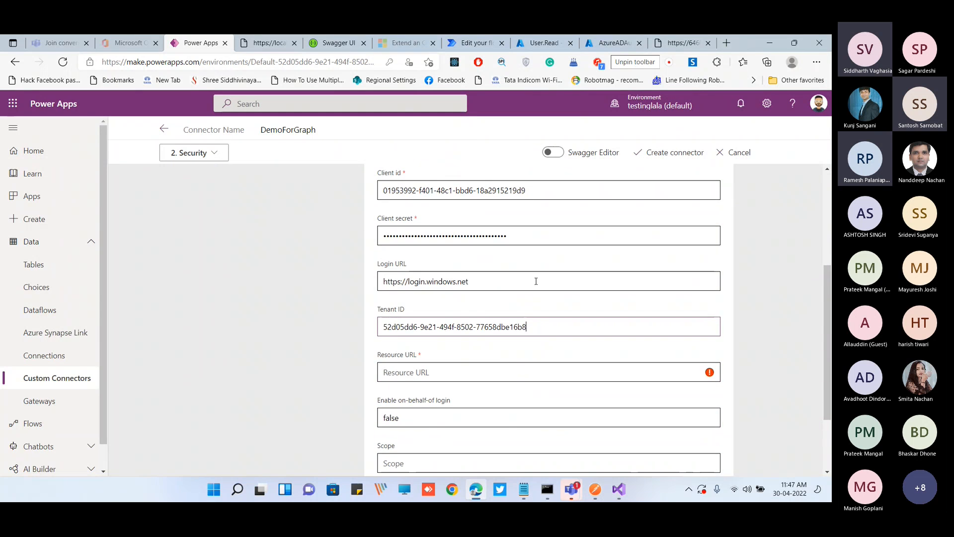
{"action": "scroll", "coordinate": [595, 279], "scroll_direction": "up", "scroll_amount": 3}
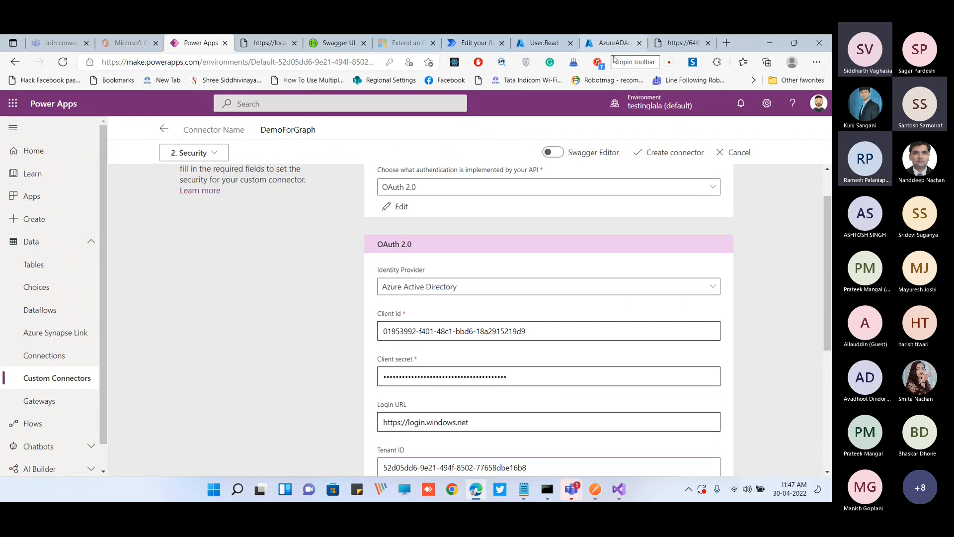
{"action": "left_click", "coordinate": [794, 43]}
{"action": "left_click", "coordinate": [541, 83]}
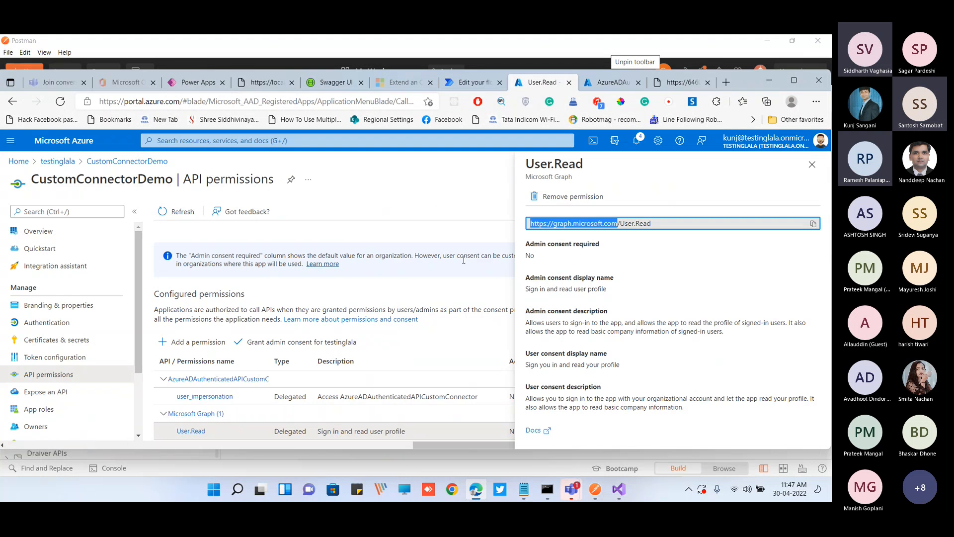
{"action": "left_click", "coordinate": [793, 80]}
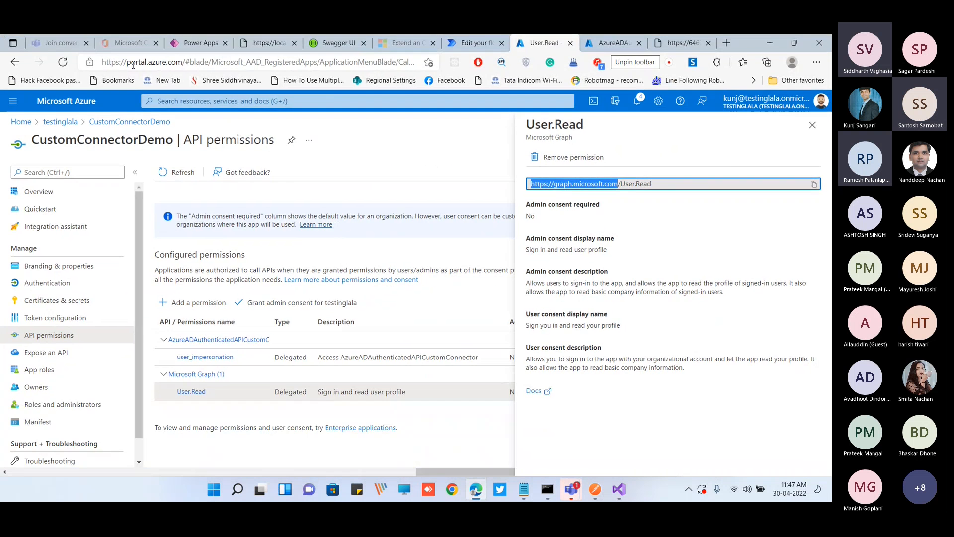
{"action": "left_click", "coordinate": [195, 45]}
{"action": "scroll", "coordinate": [414, 292], "scroll_direction": "down", "scroll_amount": 5}
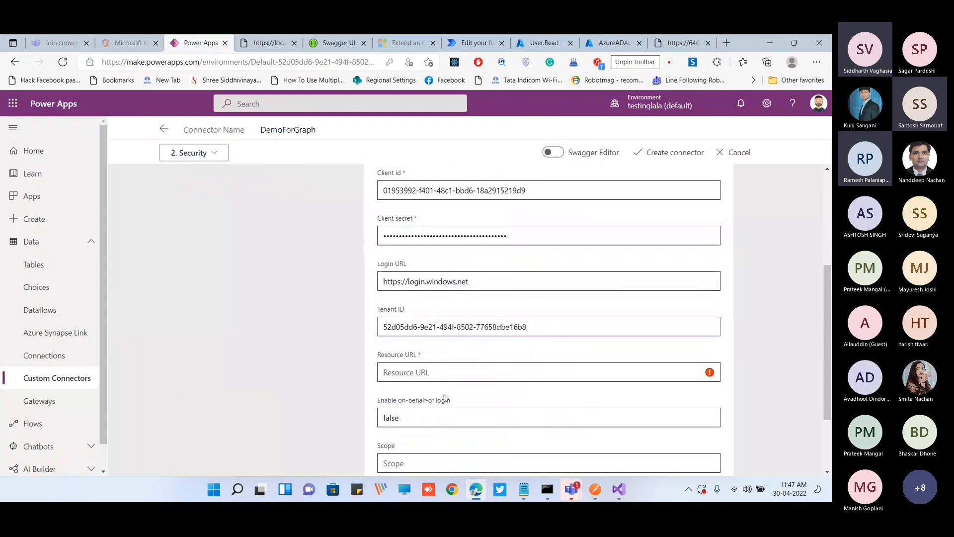
{"action": "left_click", "coordinate": [414, 281]}
{"action": "type", "text": "https://graph.microsoft.com"}
{"action": "left_click", "coordinate": [412, 369]}
{"action": "type", "text": "https://graph.microsoft.com"}
{"action": "type", "text": "/User.Read"}
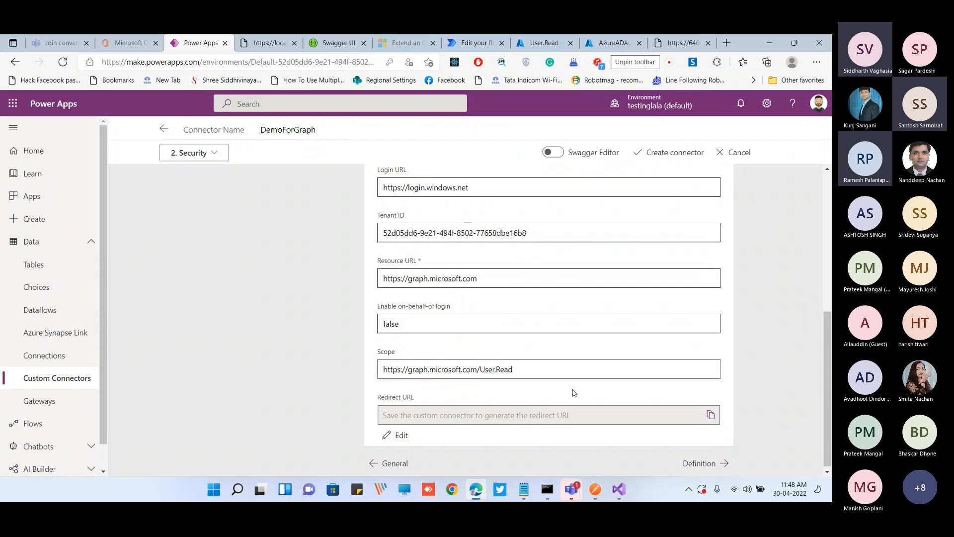
Create the DemoForGraph connector with these security settings and continue to its Definition settings
{"action": "left_click", "coordinate": [665, 158]}
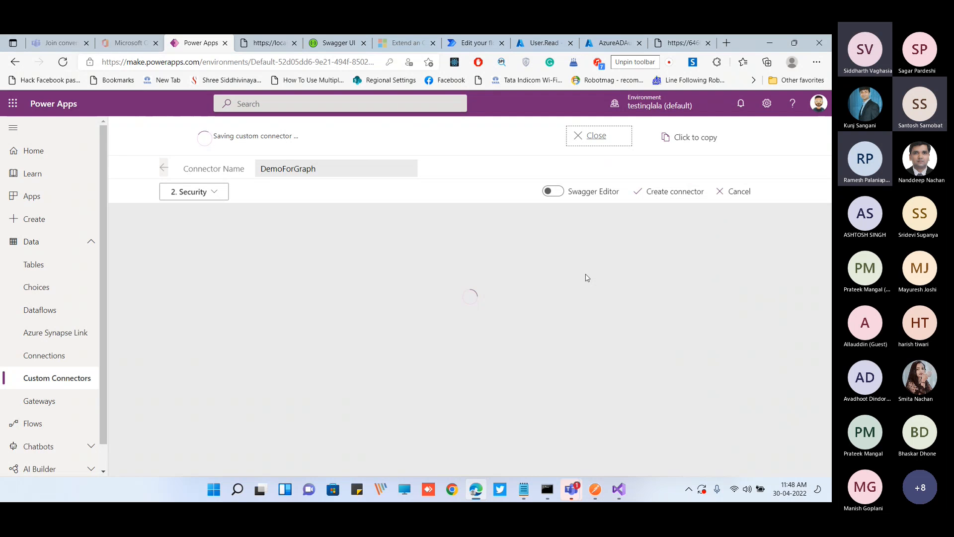
{"action": "left_click", "coordinate": [795, 42]}
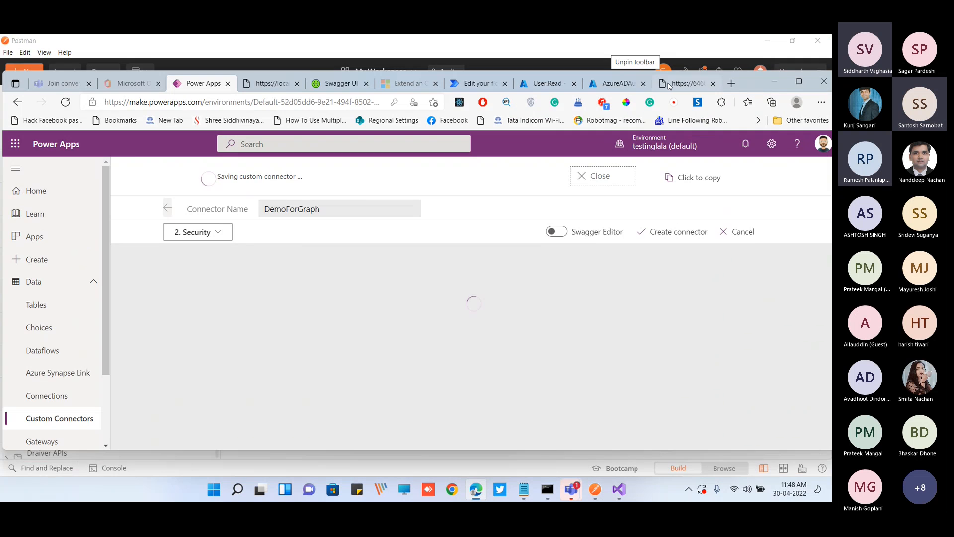
{"action": "left_click", "coordinate": [798, 82]}
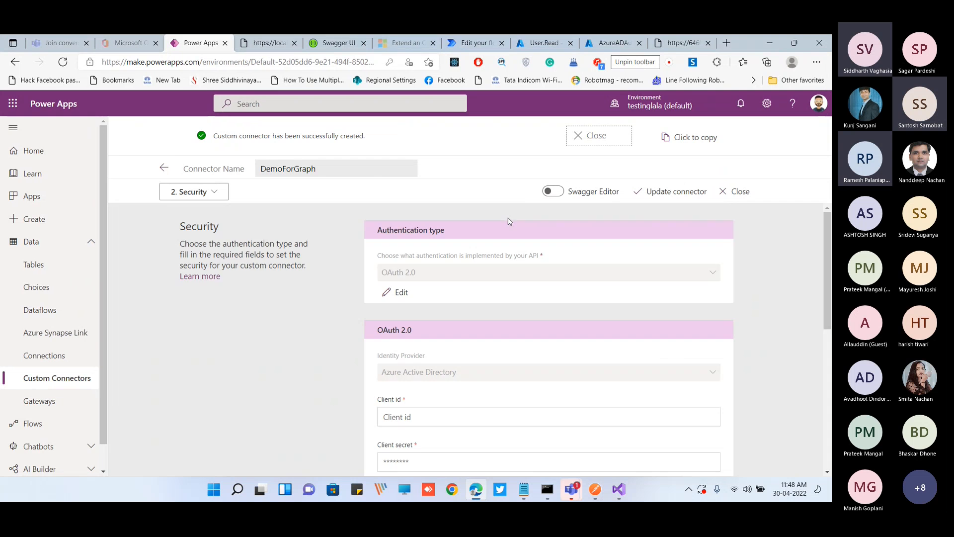
{"action": "scroll", "coordinate": [537, 296], "scroll_direction": "down", "scroll_amount": 10}
{"action": "left_click", "coordinate": [699, 461]}
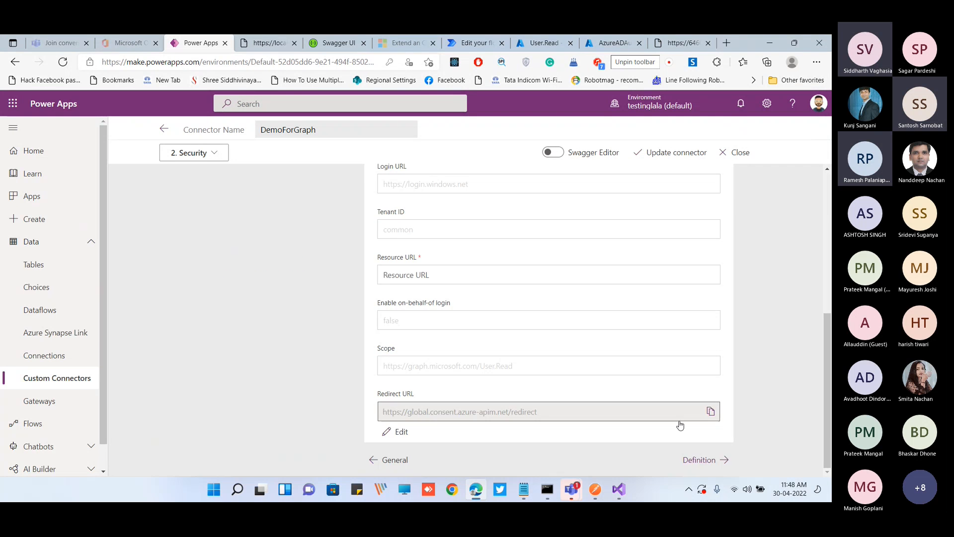
Add a new action with "UserRead" as its summary, description and operation ID
{"action": "left_click", "coordinate": [254, 266]}
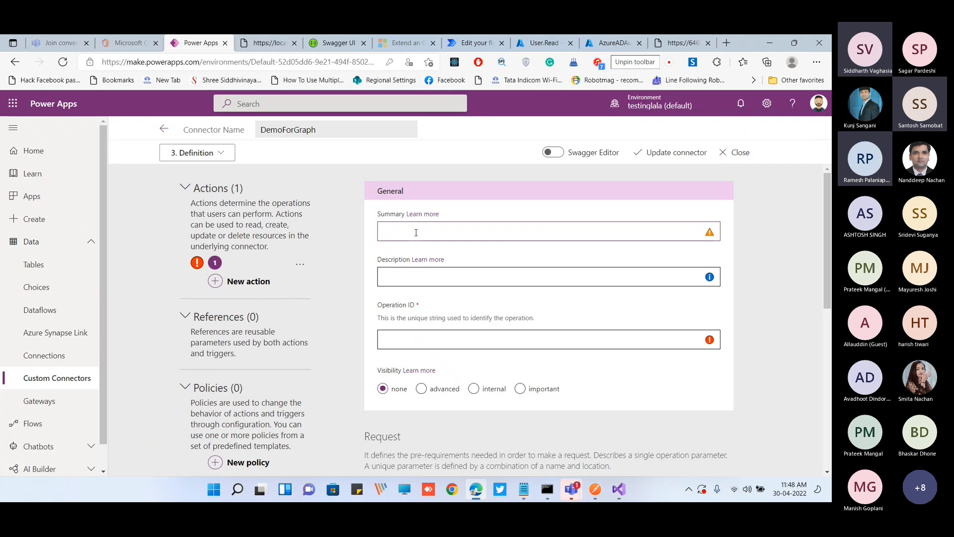
{"action": "type", "text": "UserRead"}
{"action": "key", "text": "ctrl+a"}
{"action": "key", "text": "ctrl+c"}
{"action": "left_click", "coordinate": [421, 277]}
{"action": "key", "text": "ctrl+v"}
{"action": "left_click", "coordinate": [448, 340]}
{"action": "key", "text": "ctrl+v"}
{"action": "scroll", "coordinate": [480, 334], "scroll_direction": "down", "scroll_amount": 1}
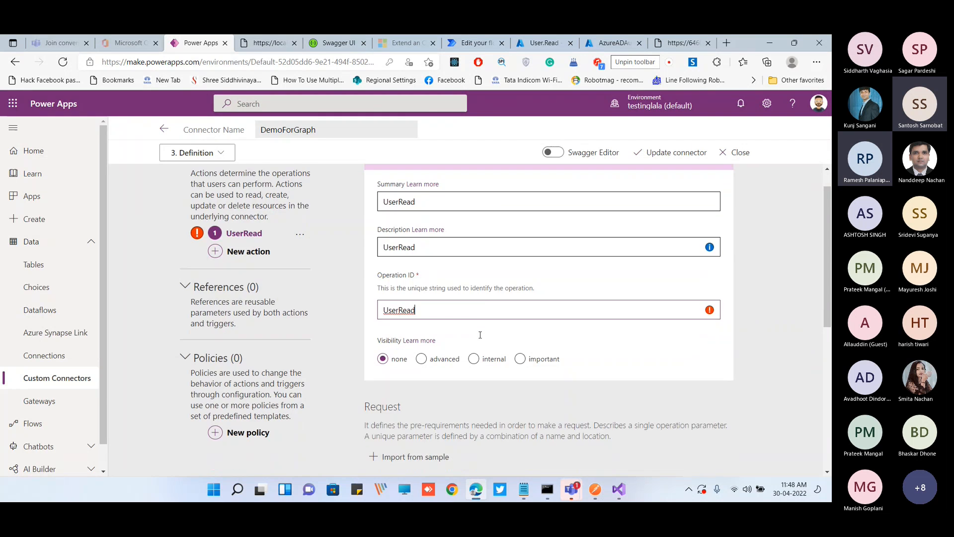
{"action": "scroll", "coordinate": [480, 334], "scroll_direction": "down", "scroll_amount": 5}
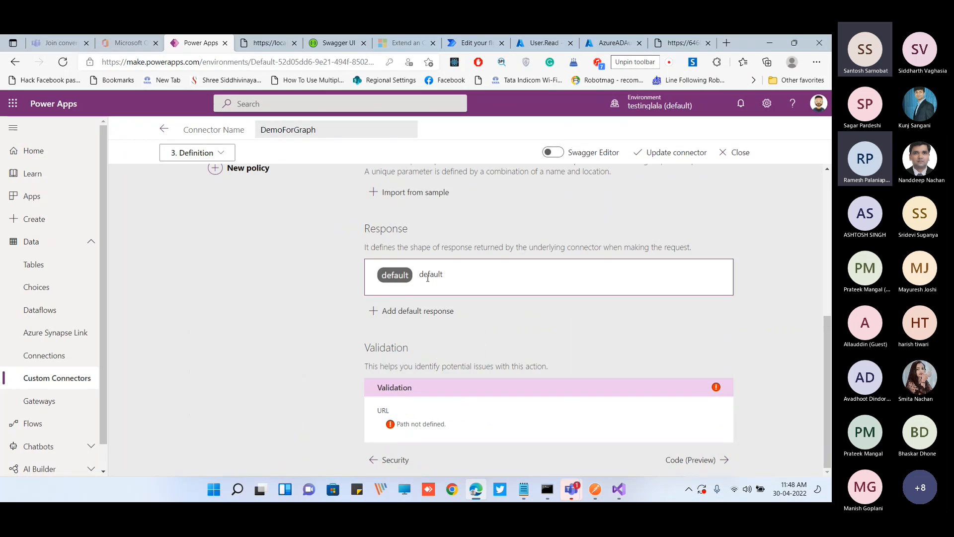
{"action": "left_click", "coordinate": [416, 311]}
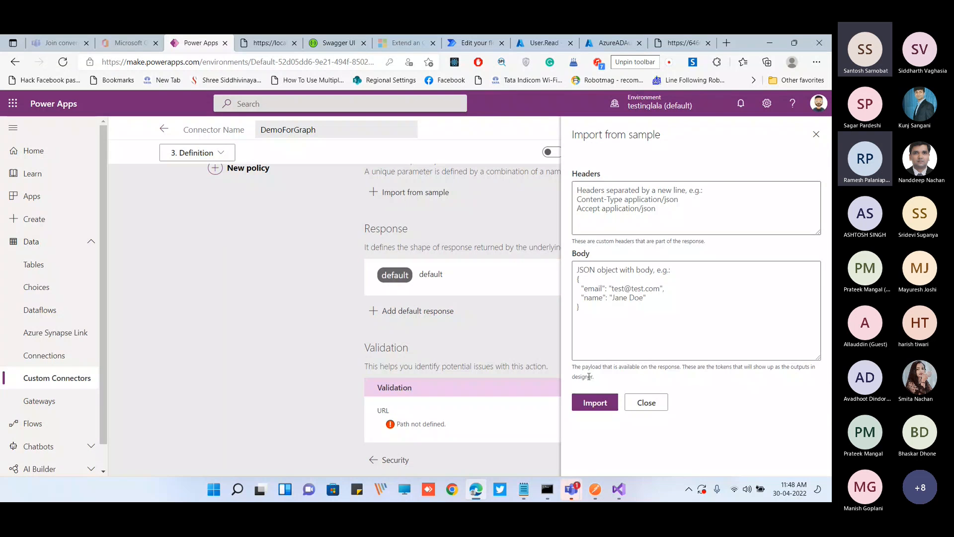
{"action": "left_click", "coordinate": [647, 402]}
Start importing the UserRead action's request from a sample, using the GET verb
{"action": "scroll", "coordinate": [433, 332], "scroll_direction": "up", "scroll_amount": 3}
{"action": "left_click", "coordinate": [434, 333]}
{"action": "left_click", "coordinate": [590, 191]}
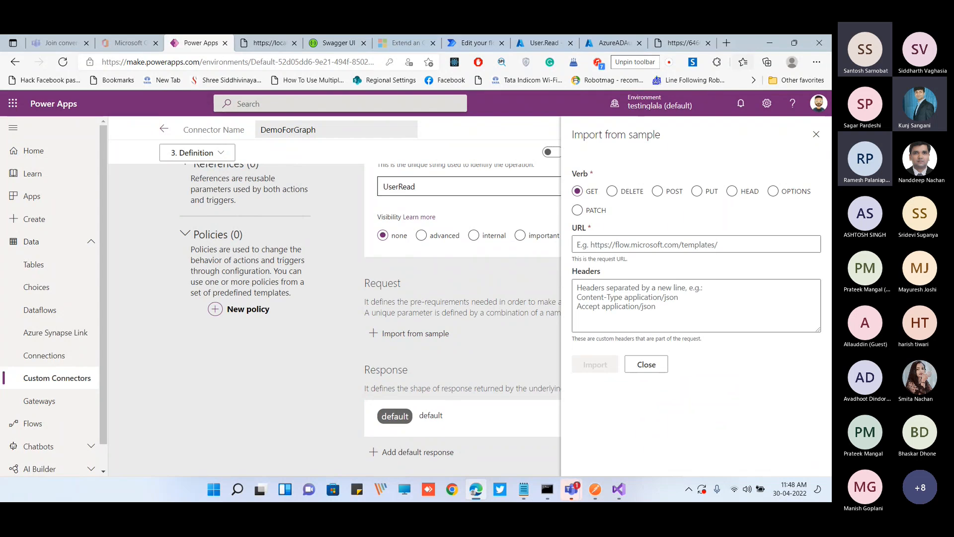
{"action": "left_click", "coordinate": [795, 42]}
{"action": "left_click", "coordinate": [539, 84]}
{"action": "left_click_drag", "start_coordinate": [662, 220], "coordinate": [663, 228]}
{"action": "left_click", "coordinate": [638, 226]}
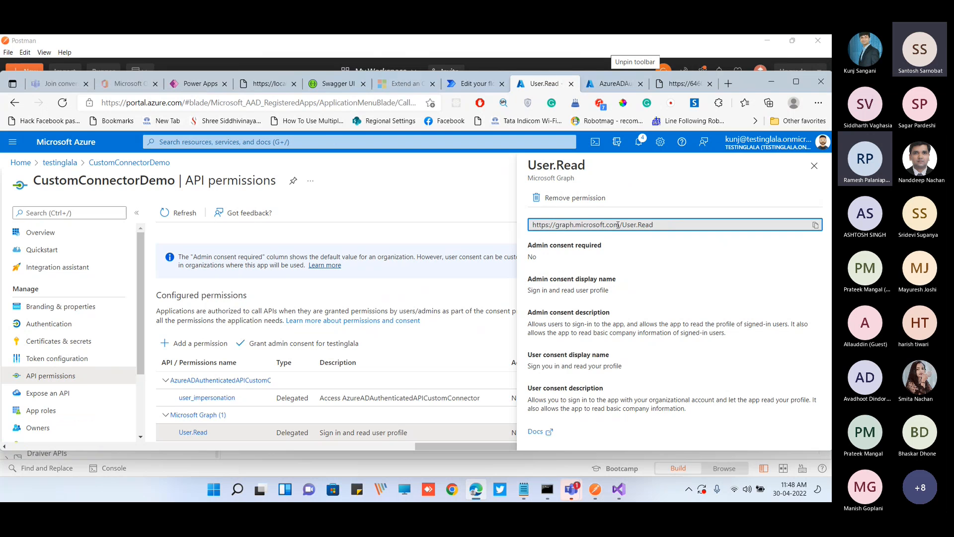
{"action": "left_click_drag", "start_coordinate": [620, 225], "coordinate": [499, 224]}
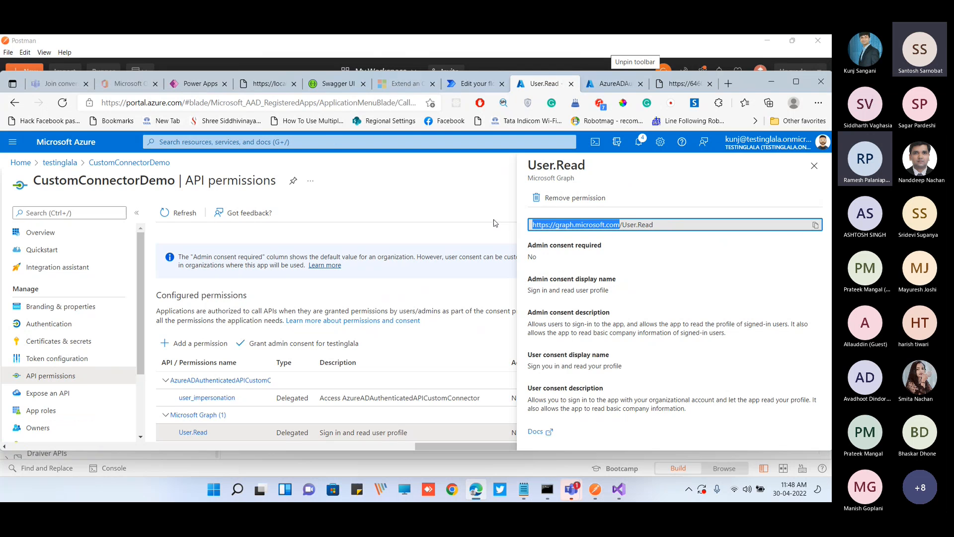
Open Microsoft Graph Explorer in a new browser tab and maximize the window
{"action": "left_click", "coordinate": [731, 85]}
{"action": "type", "text": "graph"}
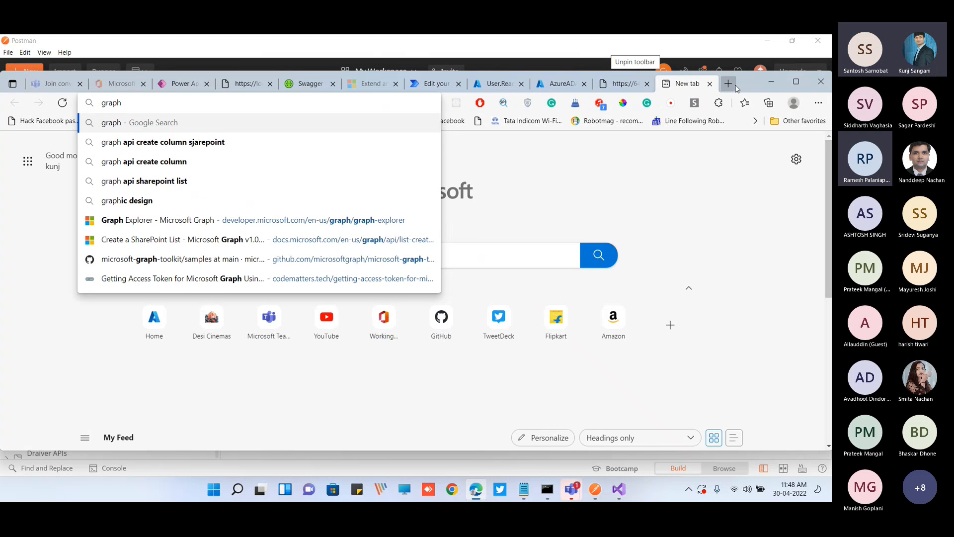
{"action": "key", "text": "Down"}
{"action": "key", "text": "Down"}
{"action": "key", "text": "Down"}
{"action": "key", "text": "Down"}
{"action": "key", "text": "Down"}
{"action": "key", "text": "Return"}
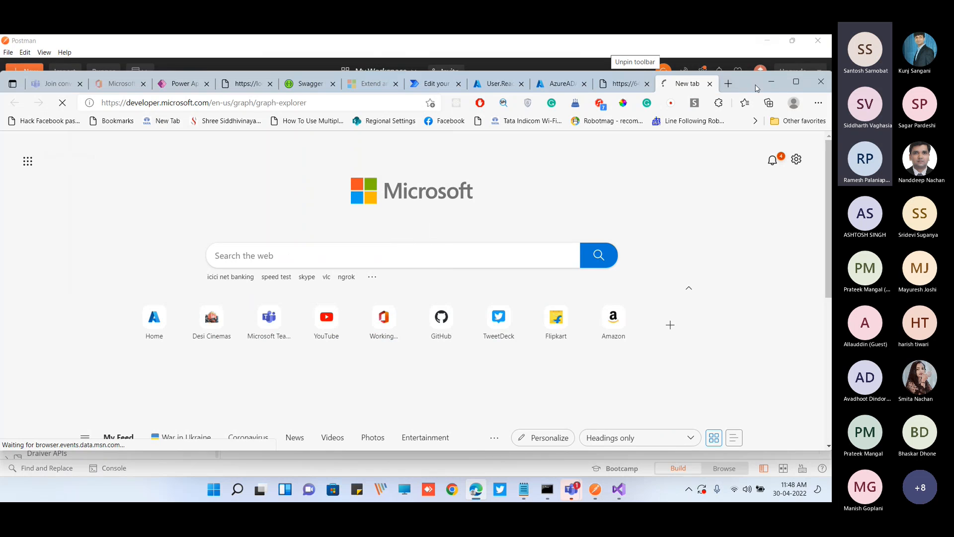
{"action": "left_click", "coordinate": [793, 87]}
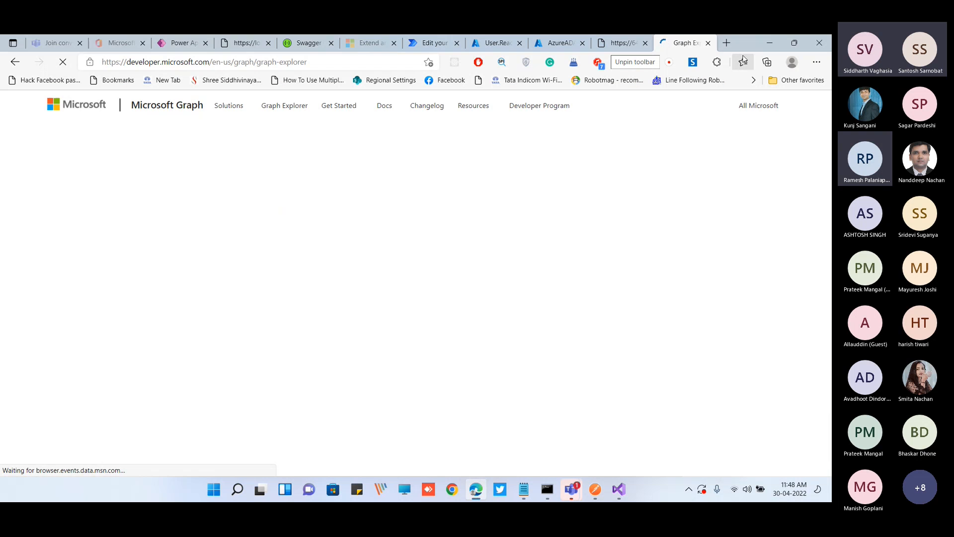
{"action": "left_click_drag", "start_coordinate": [744, 47], "coordinate": [744, 73]}
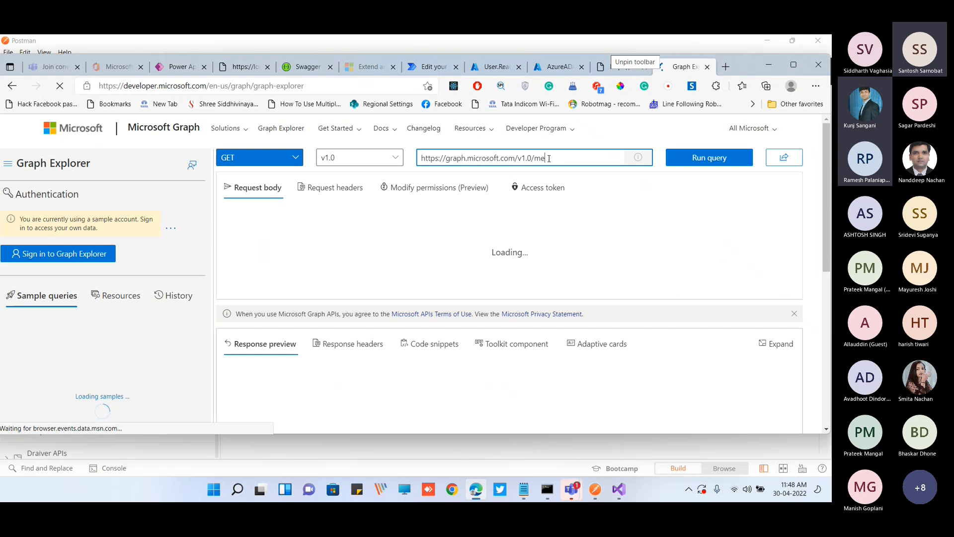
{"action": "triple_click", "coordinate": [550, 158]}
{"action": "key", "text": "ctrl+c"}
{"action": "left_click", "coordinate": [794, 65]}
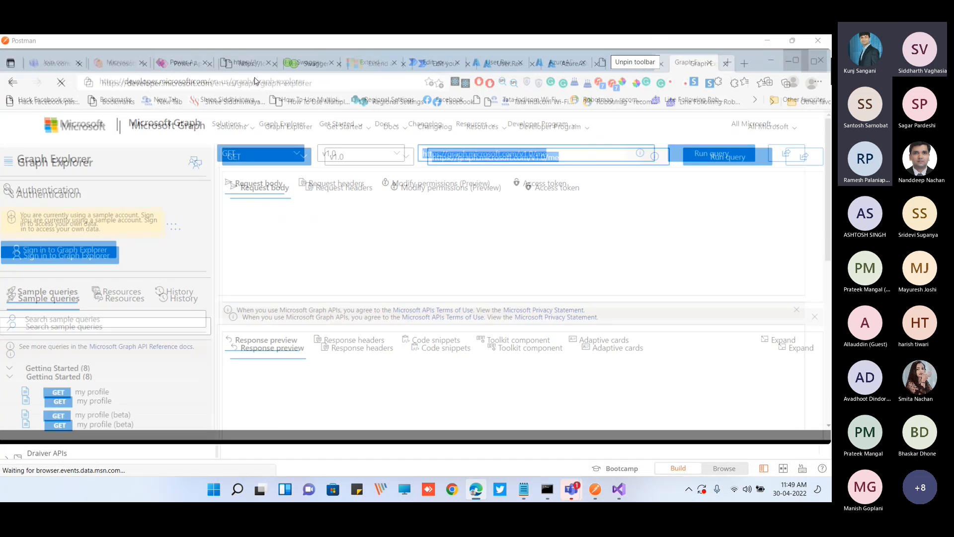
{"action": "left_click", "coordinate": [185, 43]}
{"action": "left_click", "coordinate": [608, 243]}
{"action": "key", "text": "ctrl+v"}
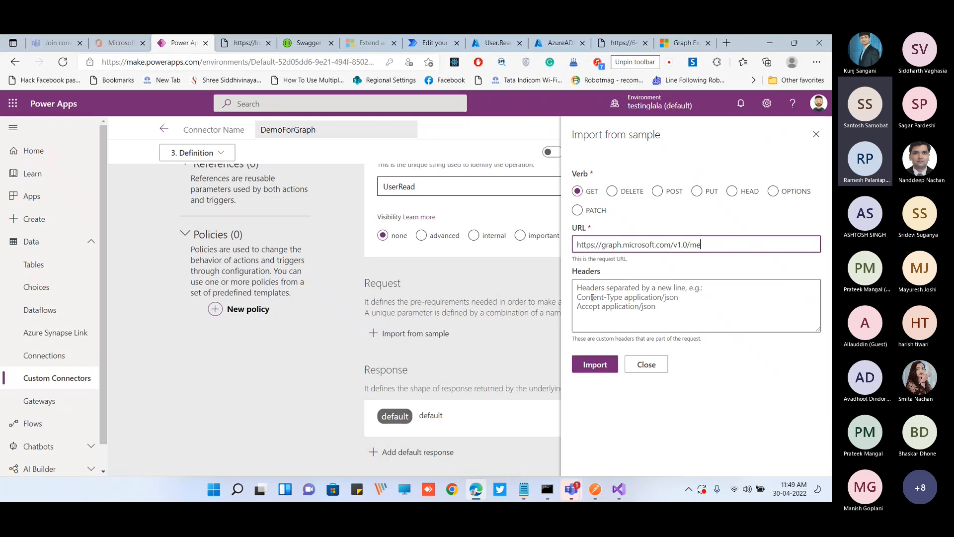
{"action": "left_click", "coordinate": [596, 366]}
{"action": "scroll", "coordinate": [556, 358], "scroll_direction": "down", "scroll_amount": 2}
{"action": "scroll", "coordinate": [547, 333], "scroll_direction": "down", "scroll_amount": 2}
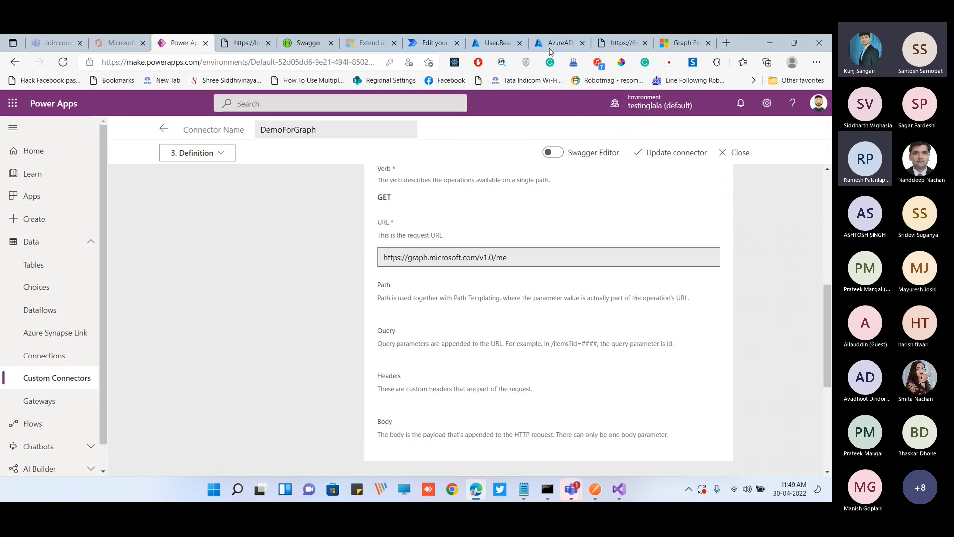
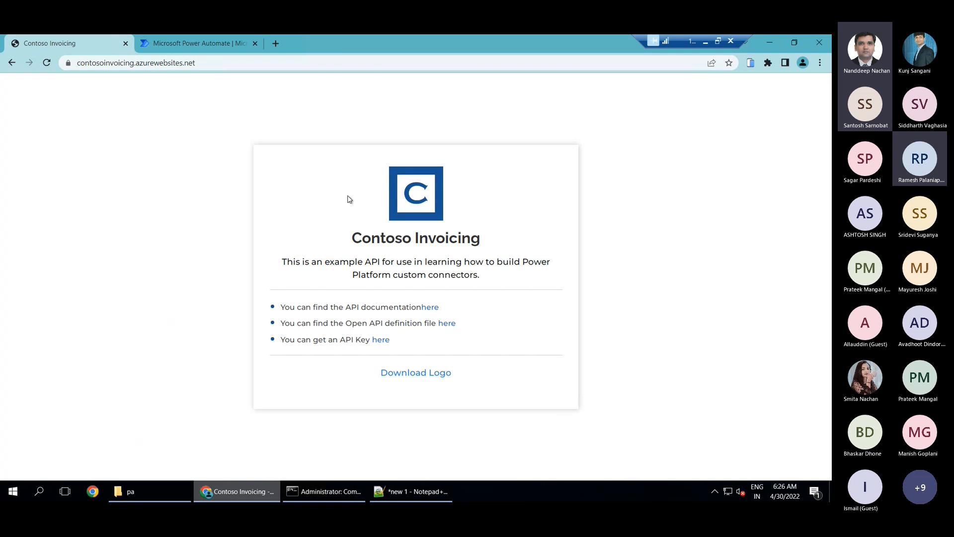
Open Contoso Invoicing's API documentation and Open API definition in new tabs and review its operations, models and swagger.json
{"action": "middle_click", "coordinate": [429, 308]}
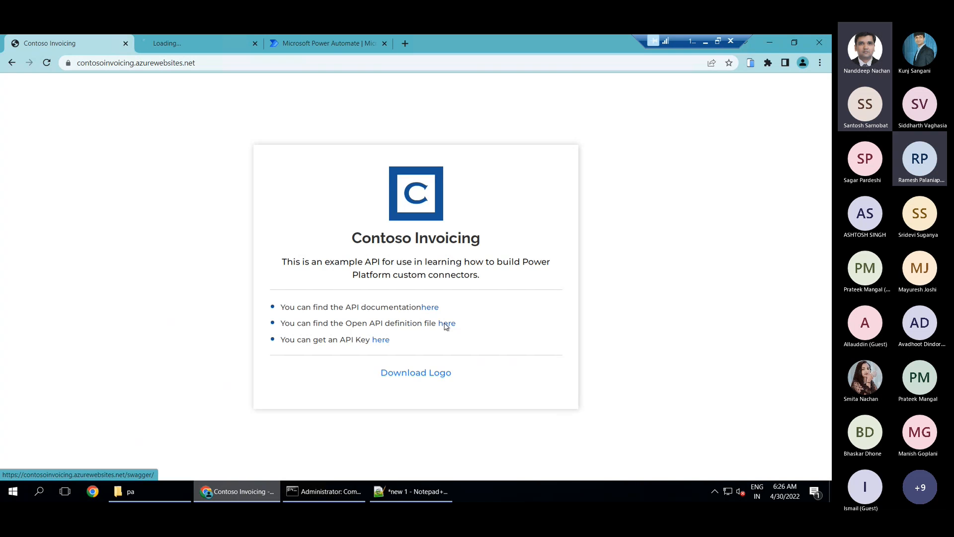
{"action": "middle_click", "coordinate": [446, 324]}
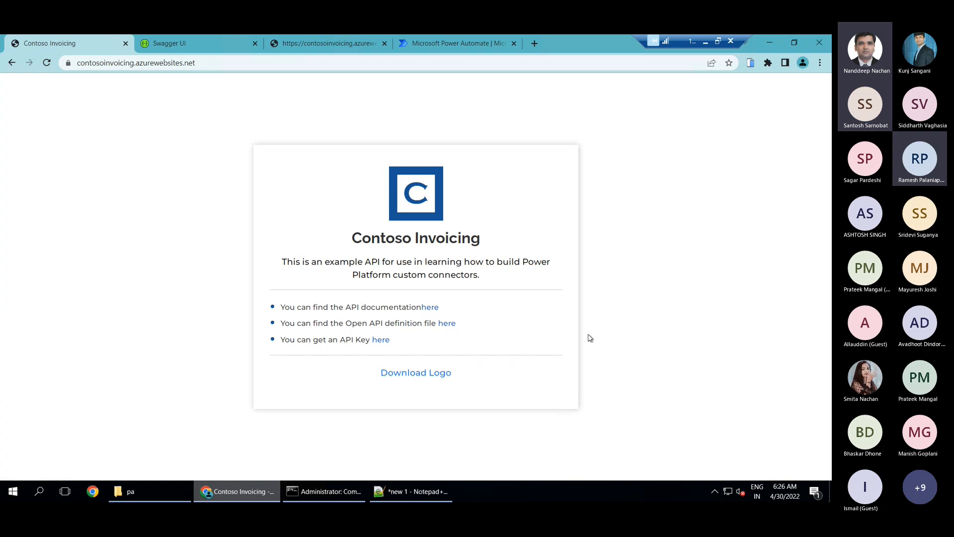
{"action": "left_click", "coordinate": [212, 50]}
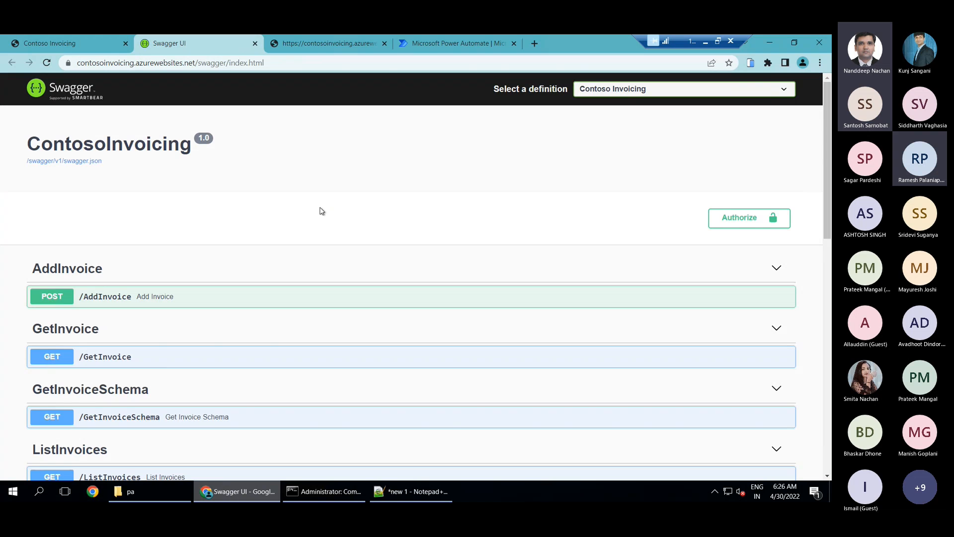
{"action": "scroll", "coordinate": [322, 211], "scroll_direction": "down", "scroll_amount": 1}
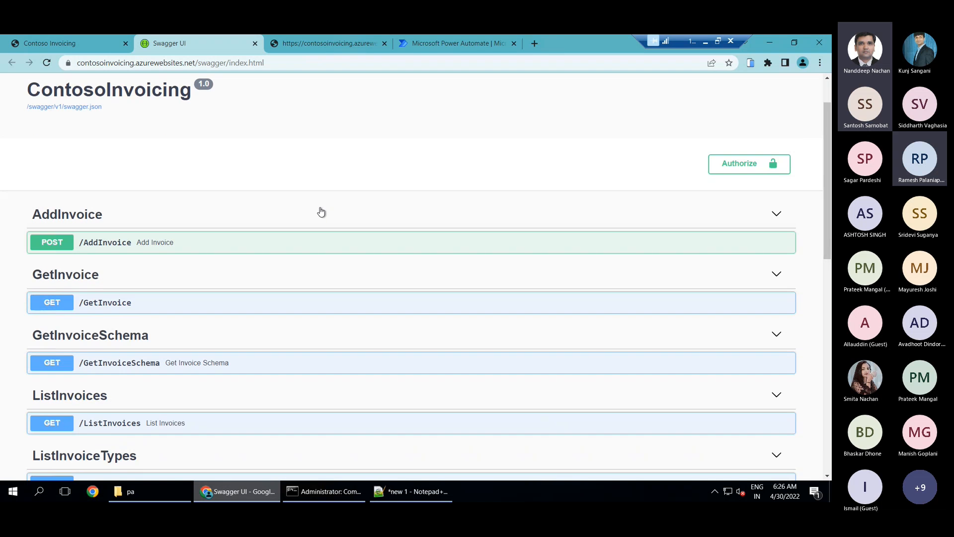
{"action": "scroll", "coordinate": [147, 214], "scroll_direction": "down", "scroll_amount": 2}
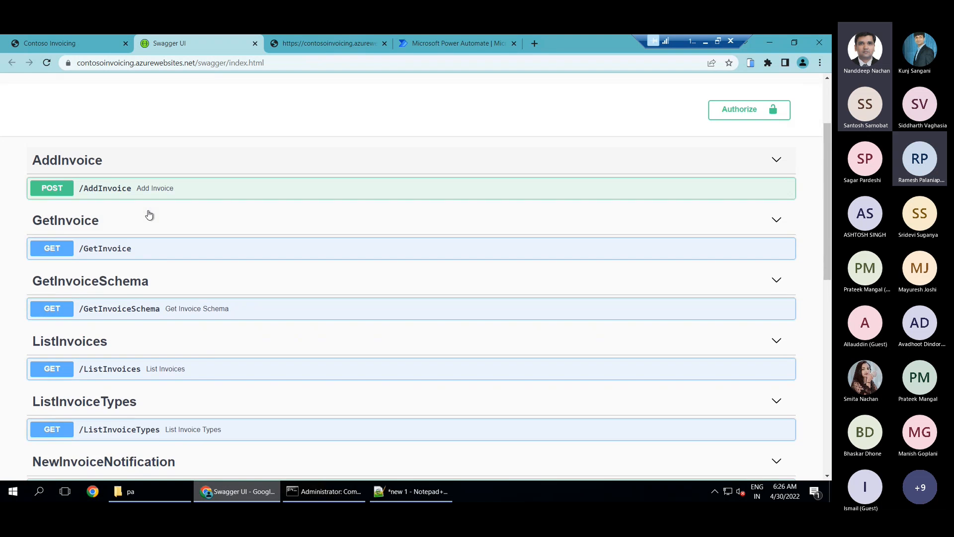
{"action": "scroll", "coordinate": [288, 254], "scroll_direction": "down", "scroll_amount": 2}
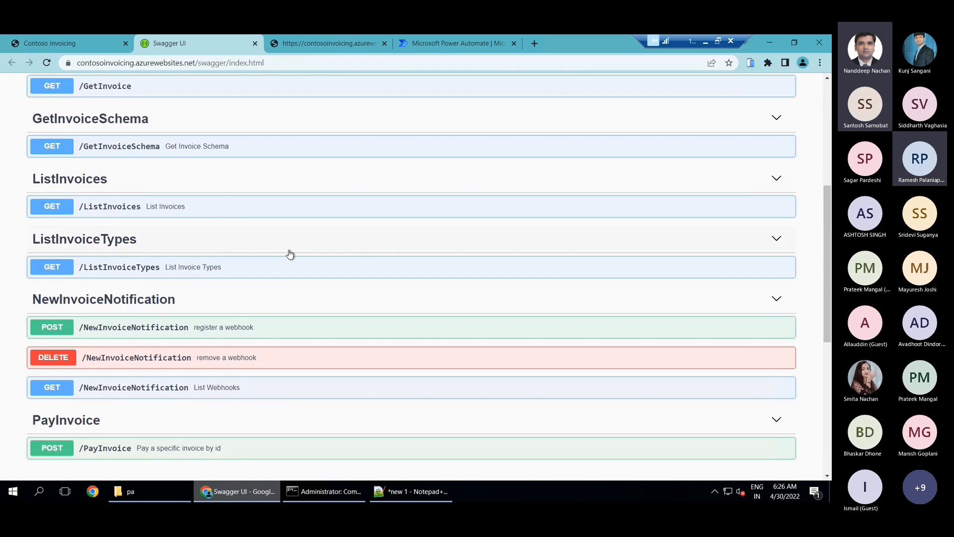
{"action": "scroll", "coordinate": [289, 254], "scroll_direction": "down", "scroll_amount": 2}
{"action": "scroll", "coordinate": [290, 254], "scroll_direction": "down", "scroll_amount": 4}
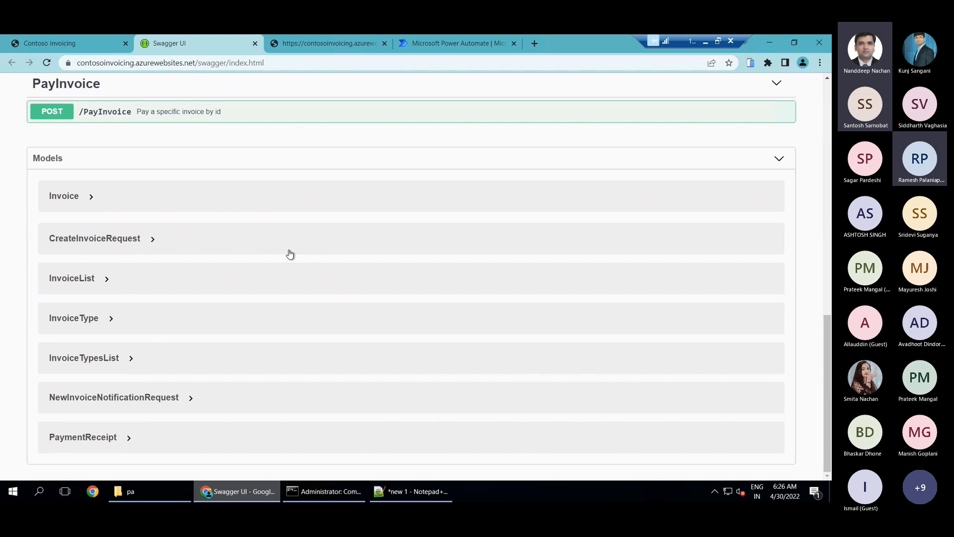
{"action": "left_click", "coordinate": [318, 50]}
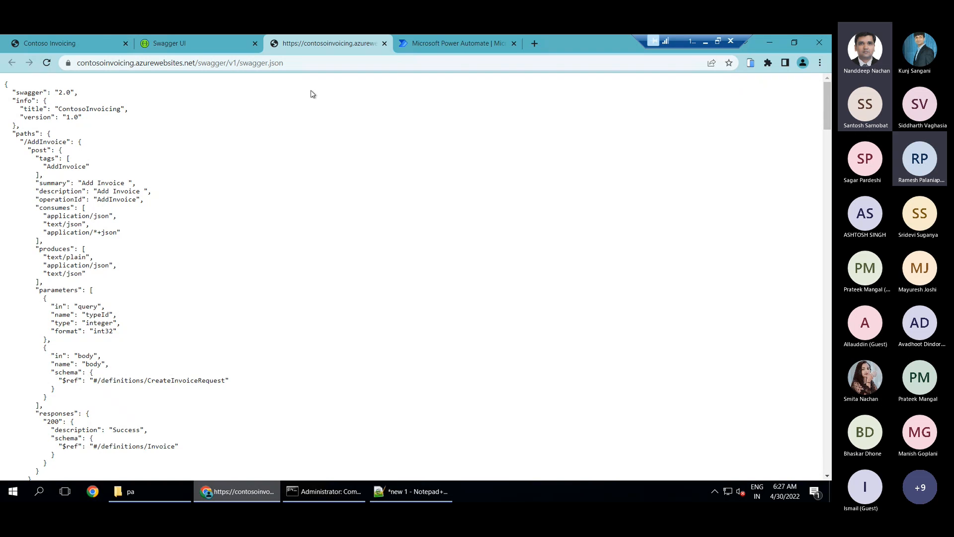
Open the Contoso Invoicing API key page in a new tab and copy the generated API key
{"action": "left_click", "coordinate": [102, 40]}
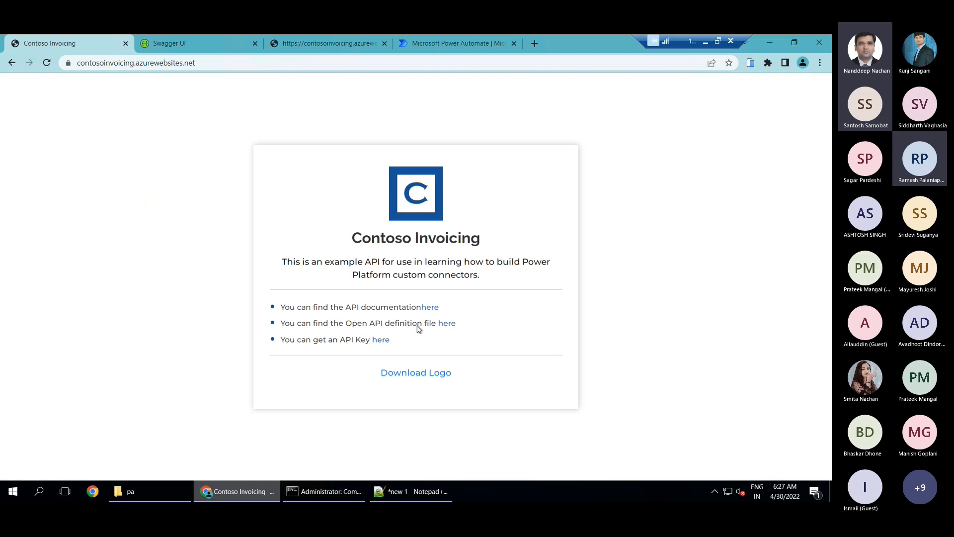
{"action": "left_click", "coordinate": [380, 342], "text": "ctrl"}
{"action": "left_click", "coordinate": [446, 44]}
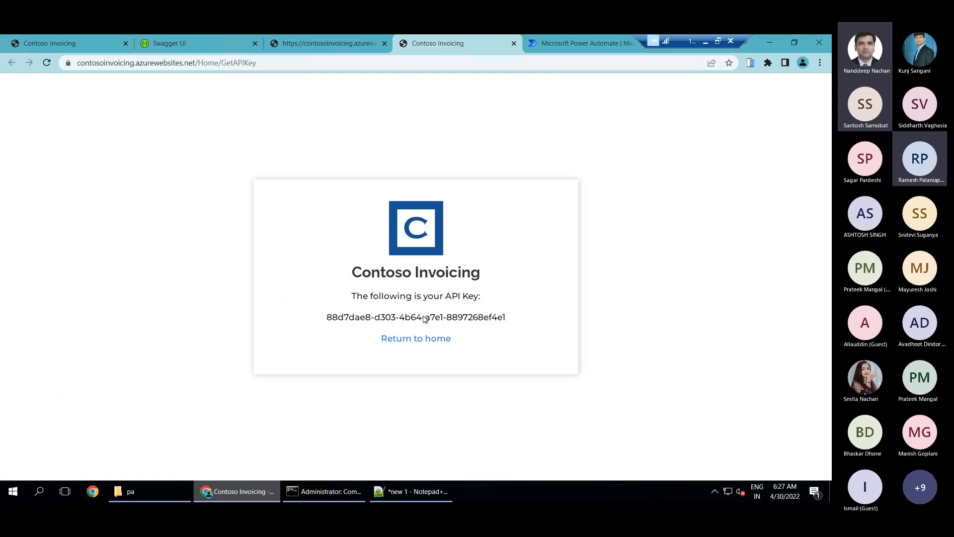
{"action": "left_click_drag", "start_coordinate": [366, 319], "coordinate": [520, 322]}
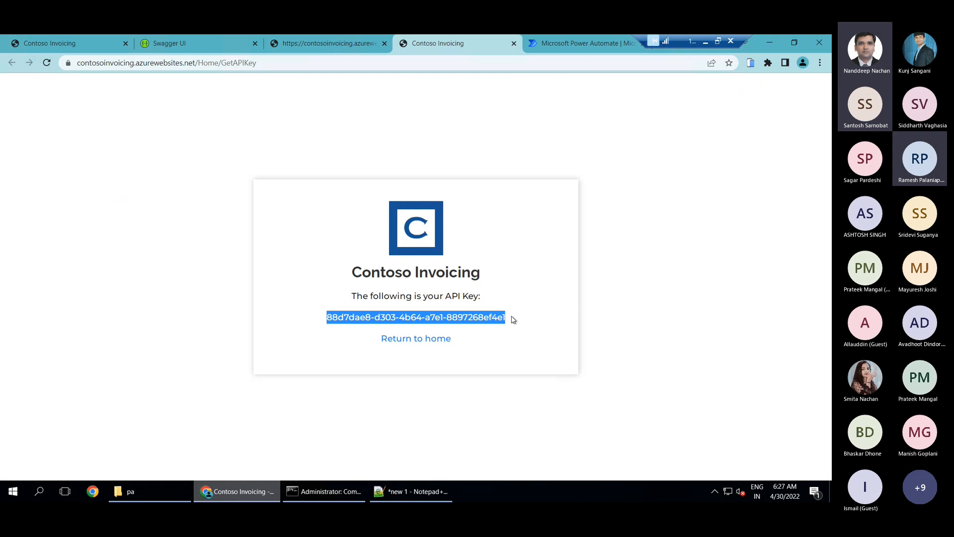
Switch to Power Automate, close the Swagger UI page, and open the Contoso Invoicing - Triggers solution's custom connector for editing
{"action": "left_click", "coordinate": [570, 42]}
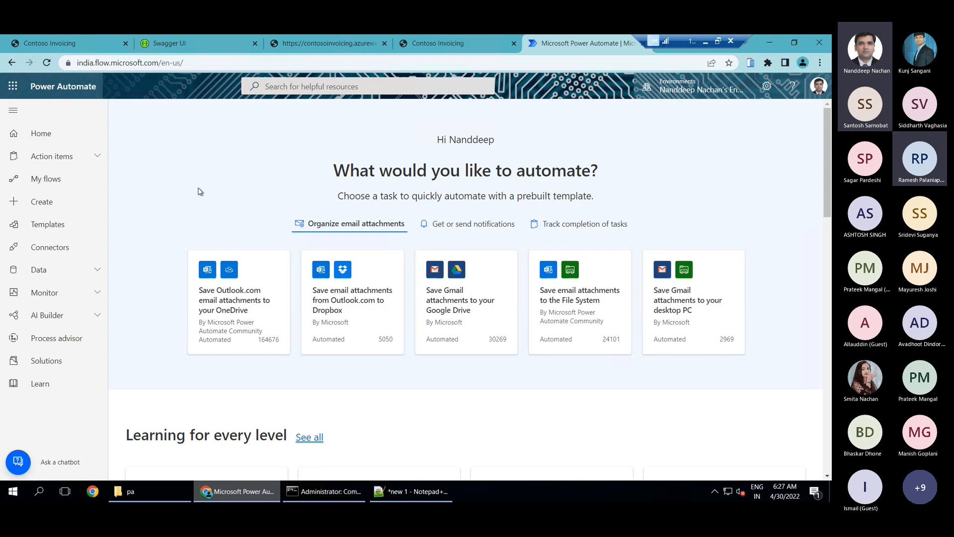
{"action": "left_click", "coordinate": [38, 361]}
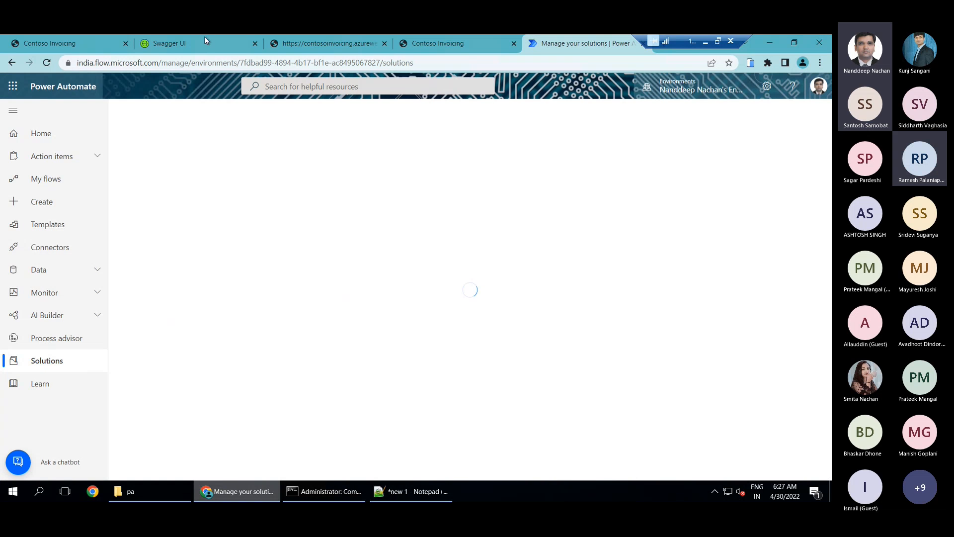
{"action": "left_click", "coordinate": [255, 44]}
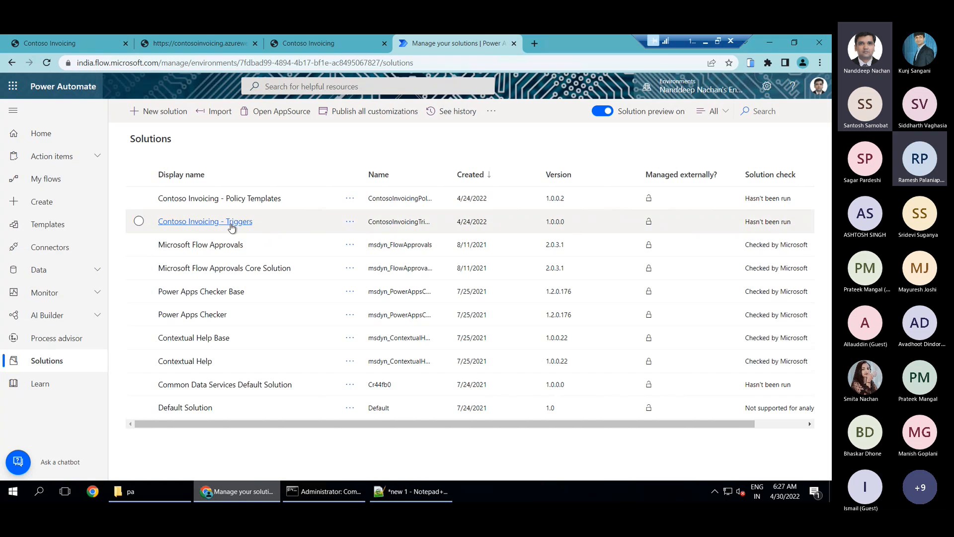
{"action": "left_click", "coordinate": [215, 222]}
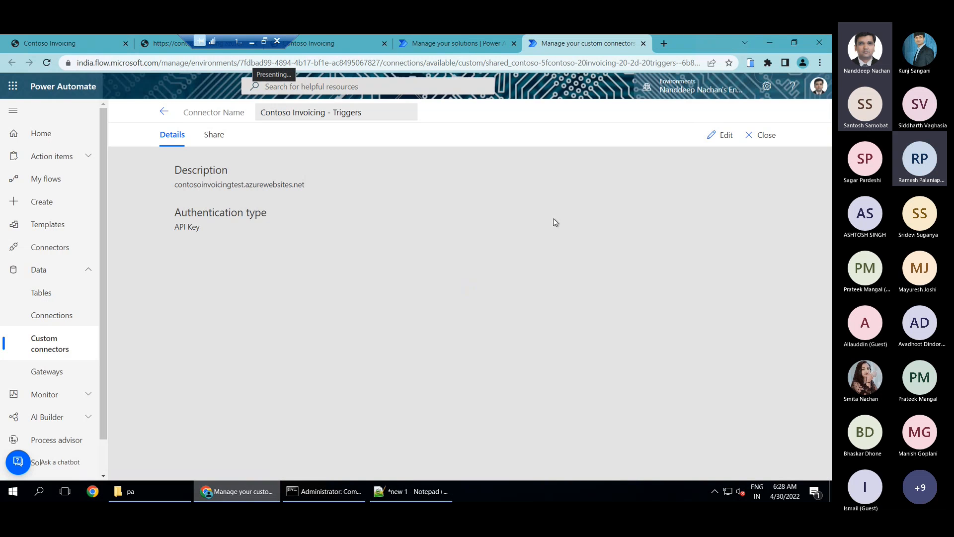
{"action": "double_click", "coordinate": [238, 185]}
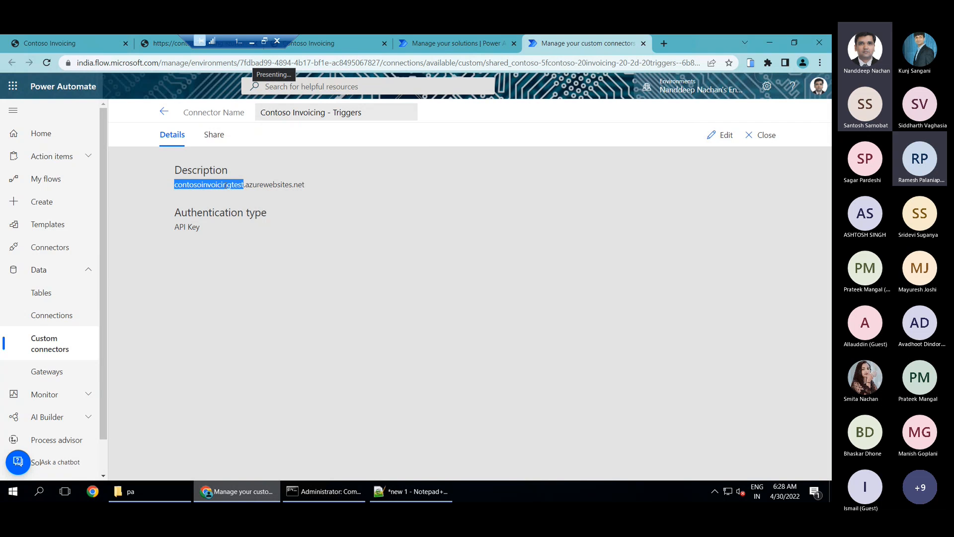
{"action": "left_click", "coordinate": [290, 191]}
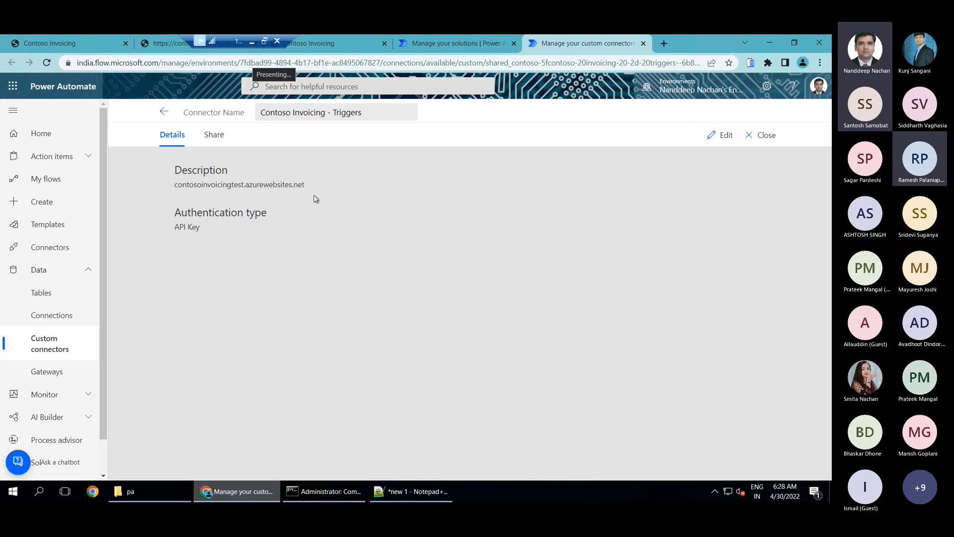
{"action": "left_click", "coordinate": [724, 135]}
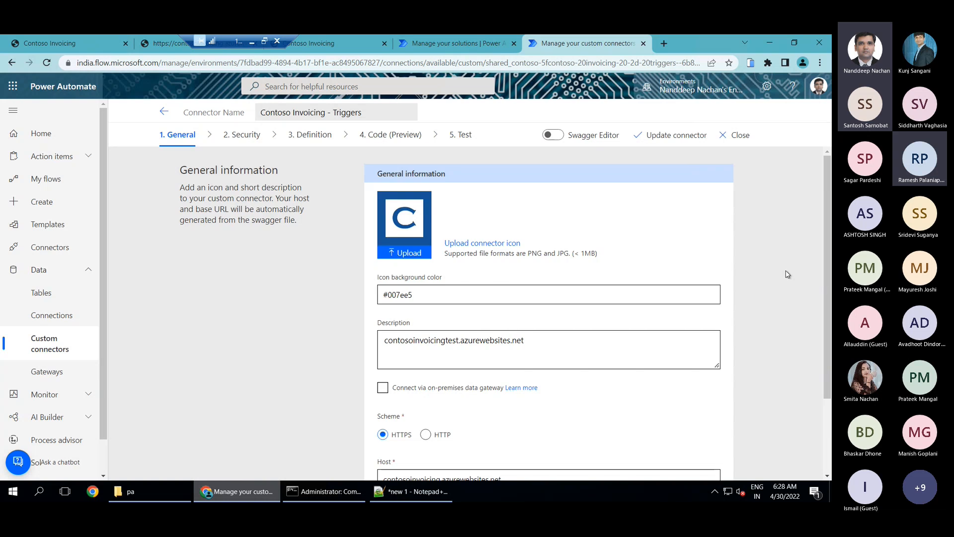
Review the connector's general information, including its icon background color, description, scheme, host and base URL
{"action": "scroll", "coordinate": [788, 274], "scroll_direction": "down", "scroll_amount": 1}
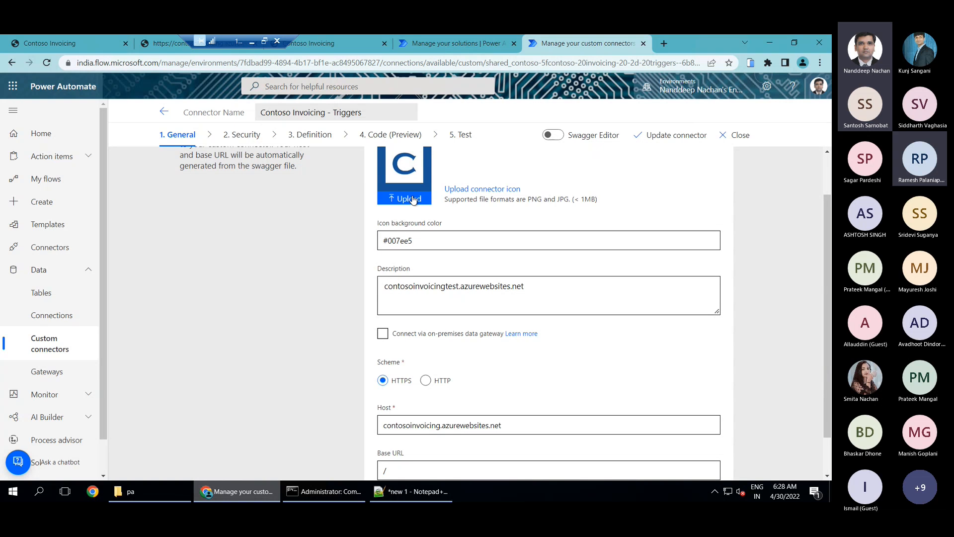
{"action": "left_click", "coordinate": [422, 237]}
{"action": "scroll", "coordinate": [745, 256], "scroll_direction": "down", "scroll_amount": 1}
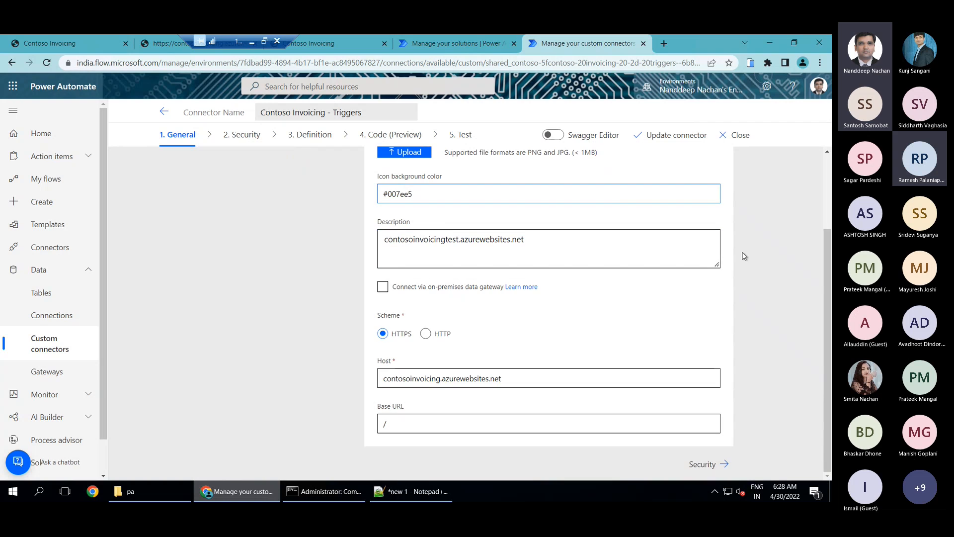
{"action": "left_click", "coordinate": [587, 250]}
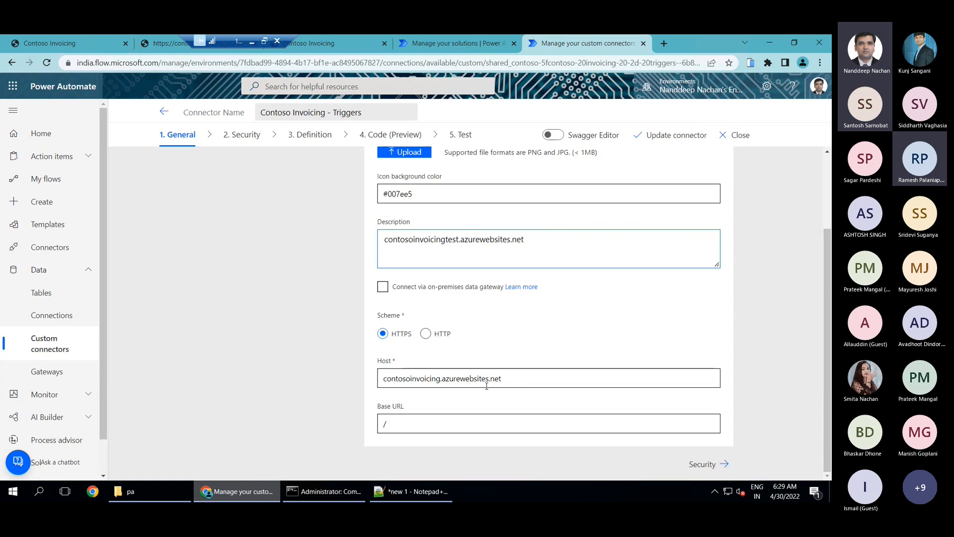
{"action": "left_click", "coordinate": [511, 382]}
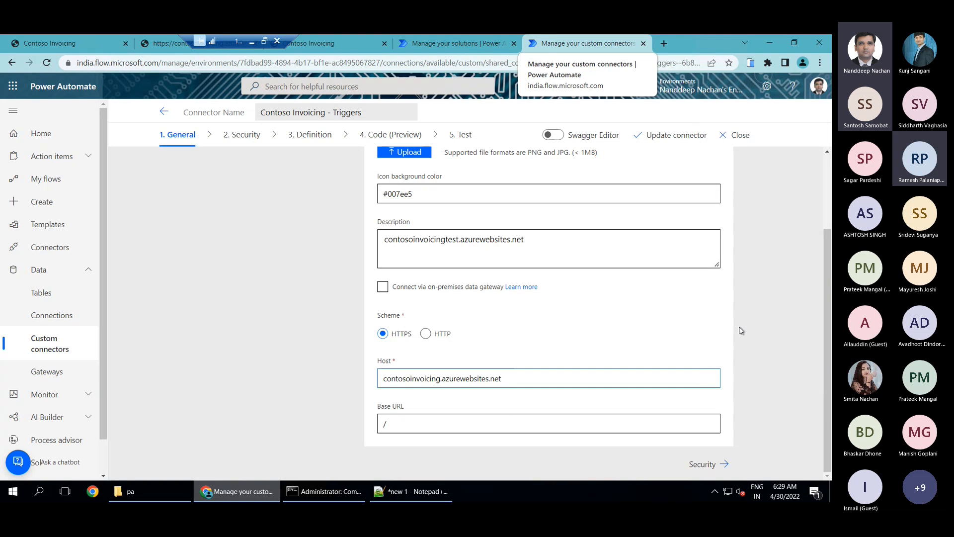
Review the actions in the connector's definition against the Contoso Invoicing Open API definition file
{"action": "left_click", "coordinate": [315, 145]}
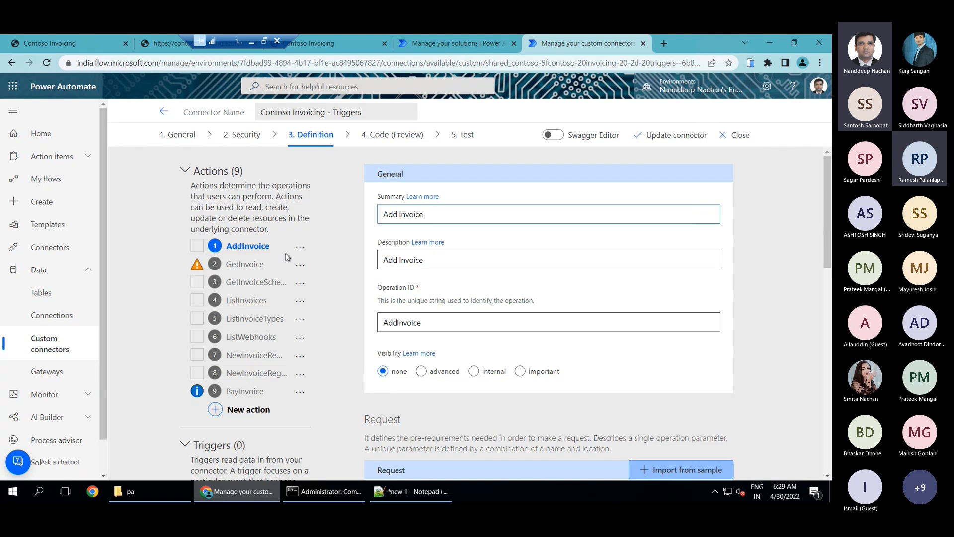
{"action": "left_click", "coordinate": [328, 44]}
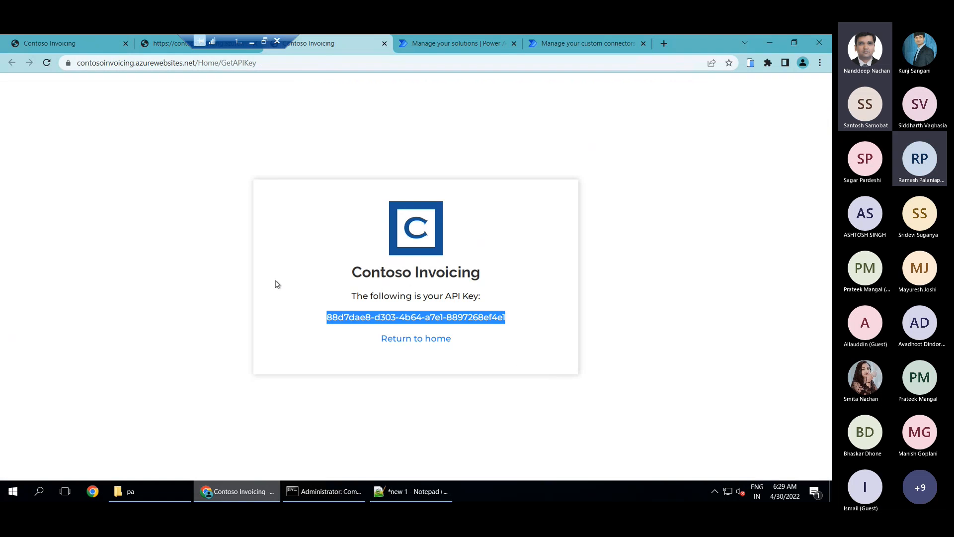
{"action": "left_click", "coordinate": [174, 42]}
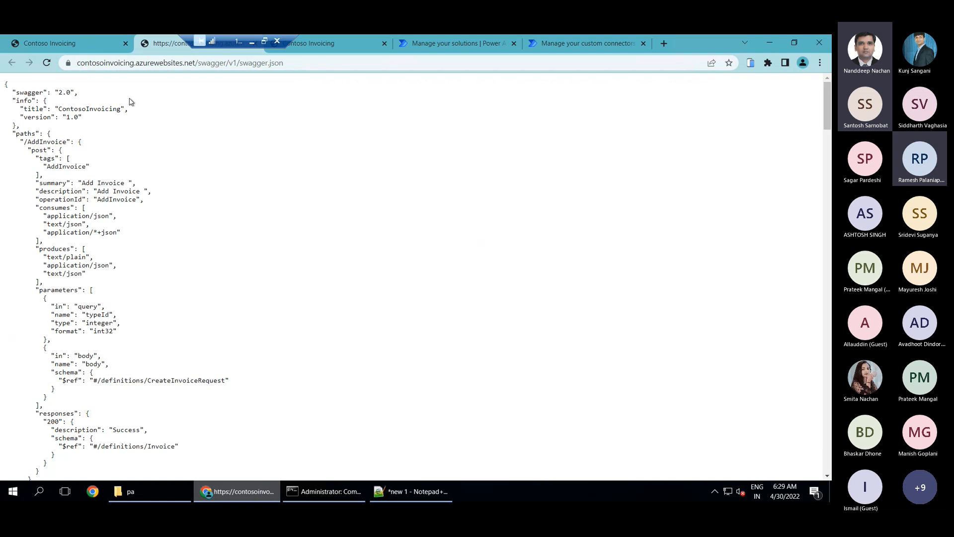
{"action": "left_click", "coordinate": [609, 46]}
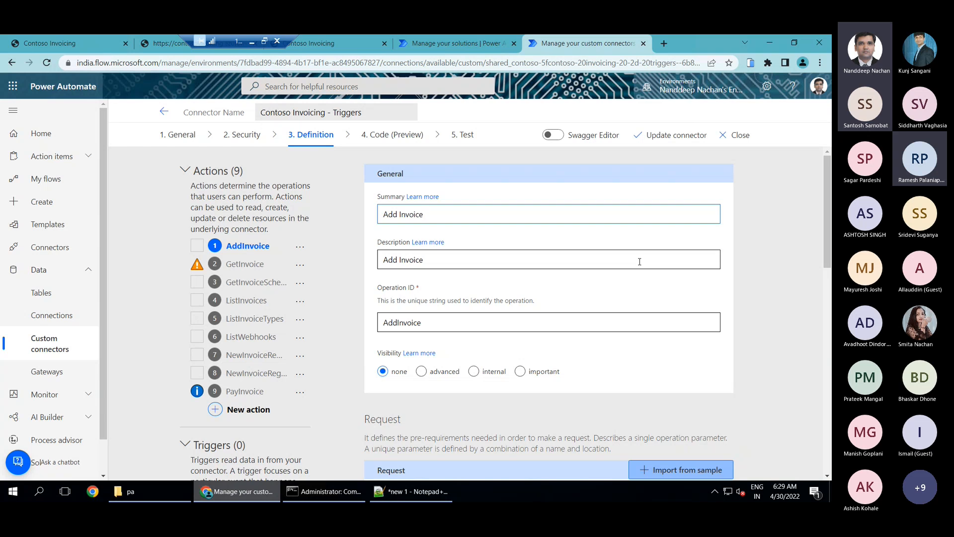
Create a new connection for testing the connector with the copied Contoso Invoicing API key, and choose it as the selected connection
{"action": "left_click", "coordinate": [472, 142]}
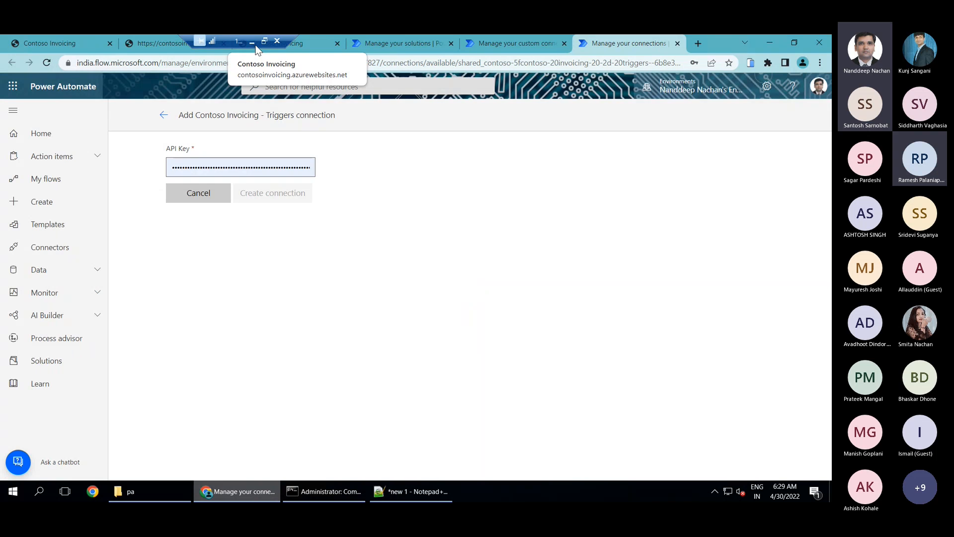
{"action": "left_click_drag", "start_coordinate": [223, 34], "coordinate": [147, 34]}
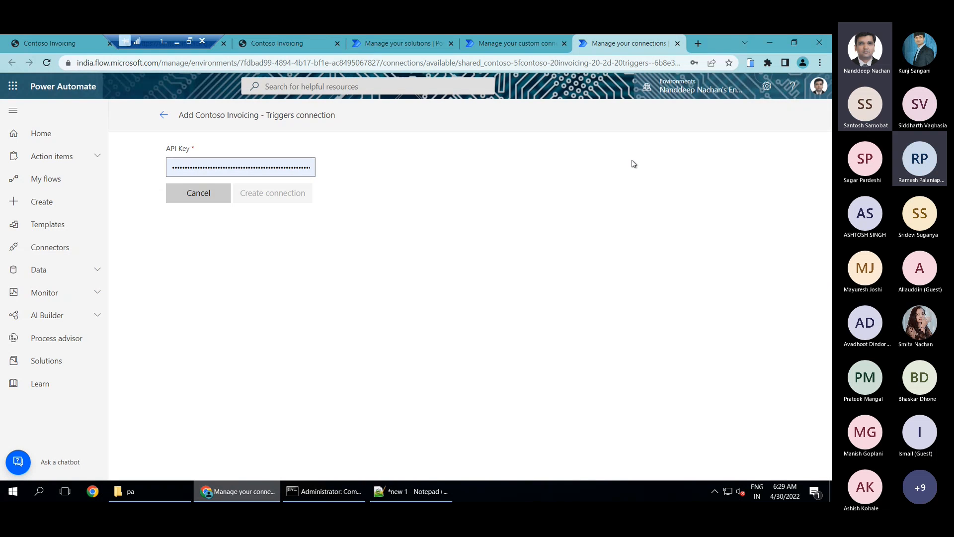
{"action": "left_click", "coordinate": [461, 219]}
{"action": "left_click", "coordinate": [260, 167]}
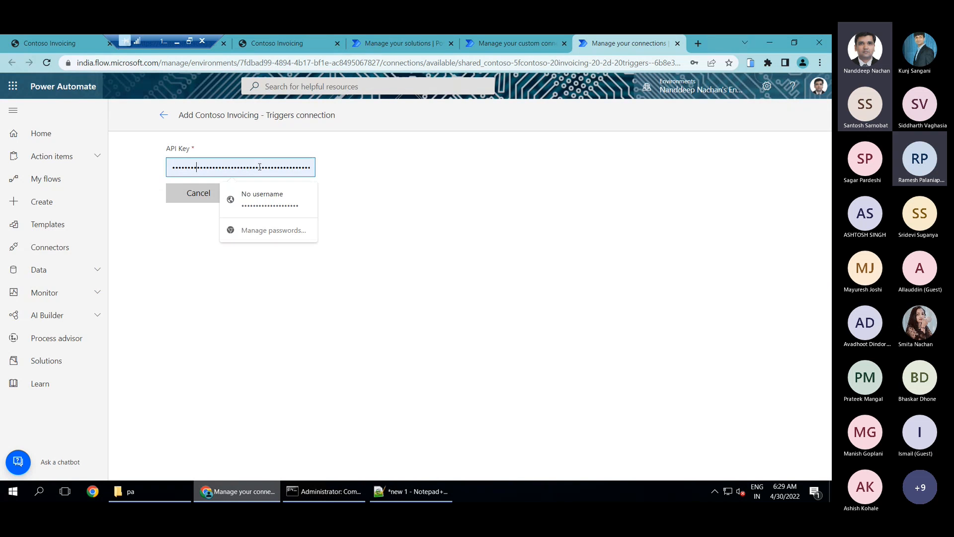
{"action": "left_click", "coordinate": [304, 45]}
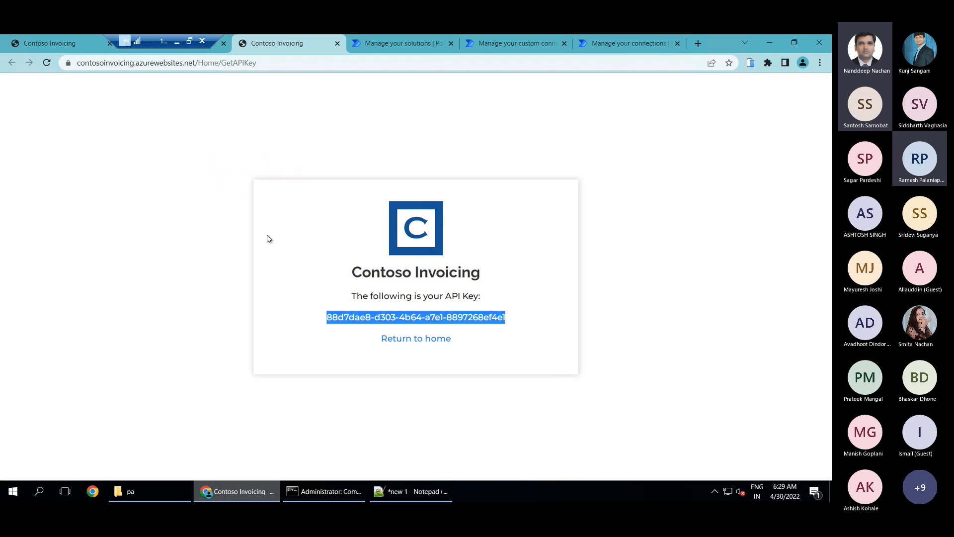
{"action": "left_click", "coordinate": [610, 45]}
{"action": "double_click", "coordinate": [270, 168]}
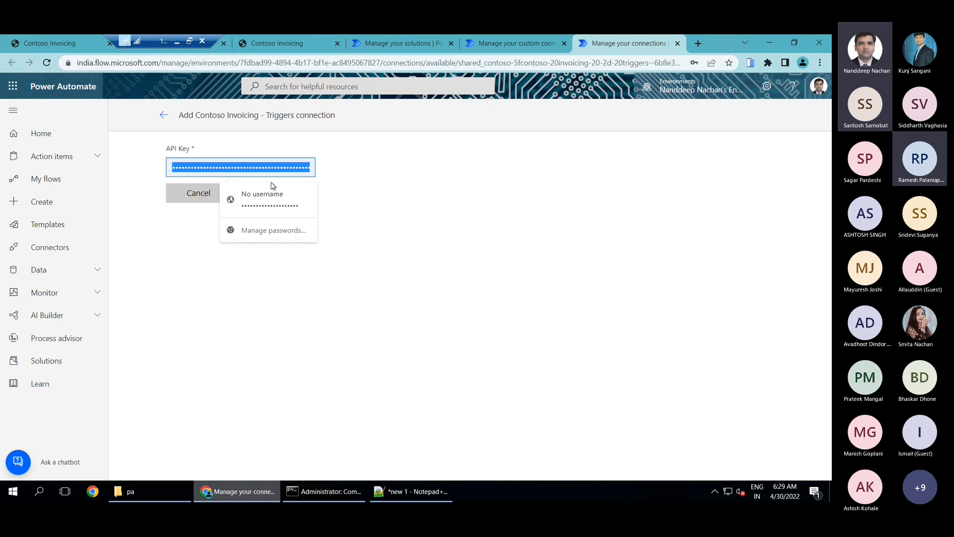
{"action": "key", "text": "BackSpace"}
{"action": "key", "text": "ctrl+v"}
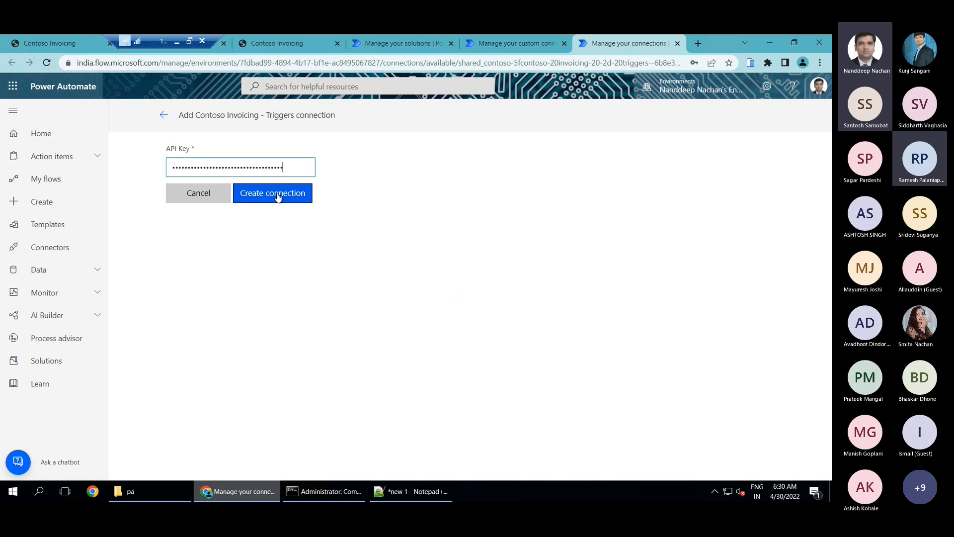
{"action": "left_click", "coordinate": [278, 197]}
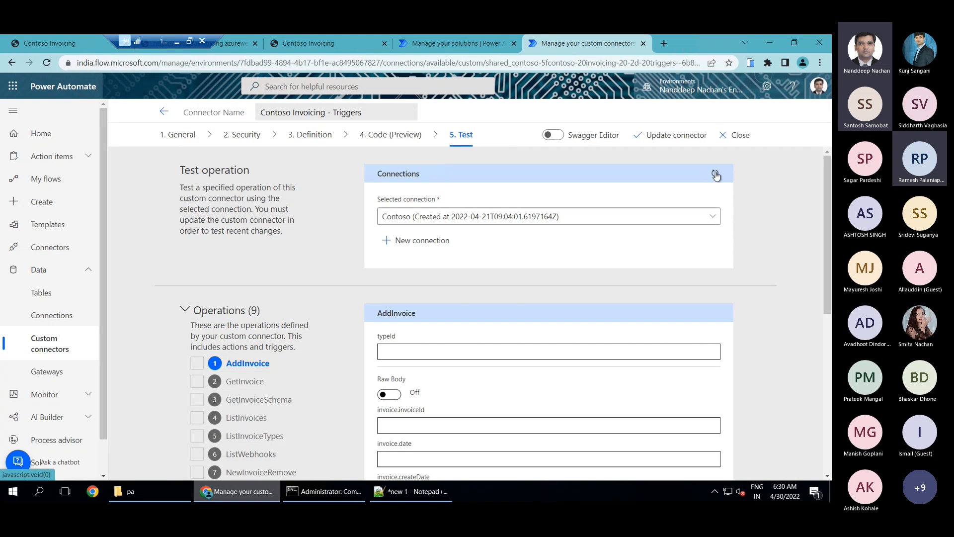
{"action": "left_click", "coordinate": [718, 217]}
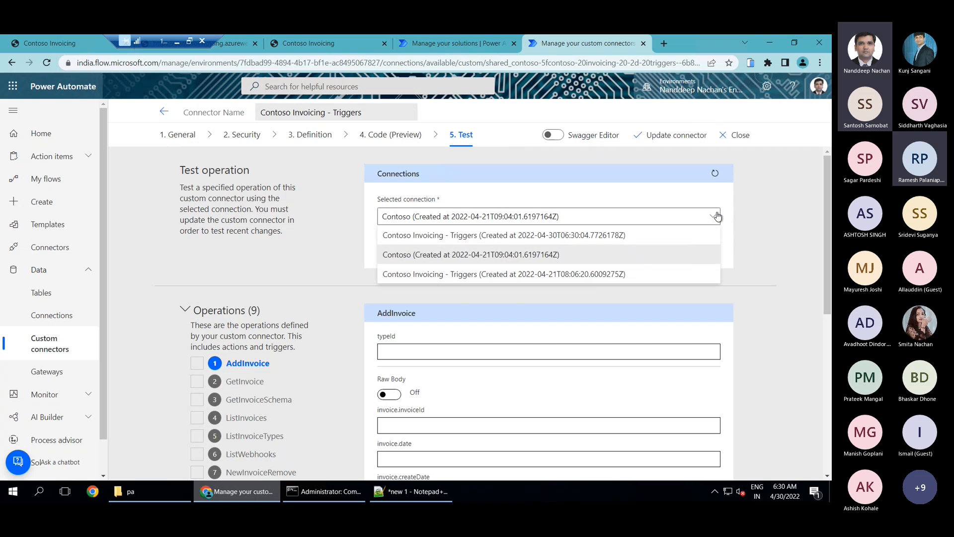
{"action": "left_click", "coordinate": [567, 237]}
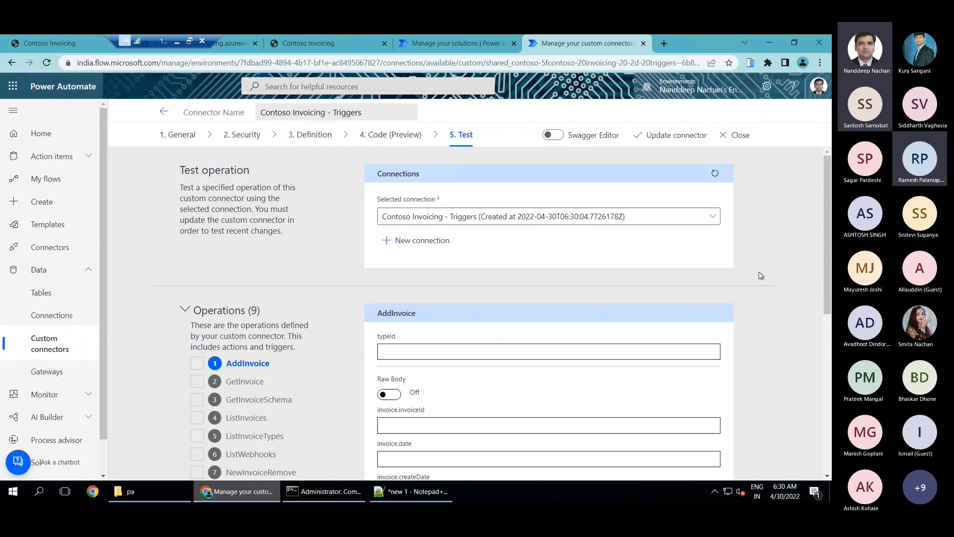
Test the ListInvoices operation with all its parameters left blank and review the response headers and body
{"action": "scroll", "coordinate": [759, 276], "scroll_direction": "down", "scroll_amount": 2}
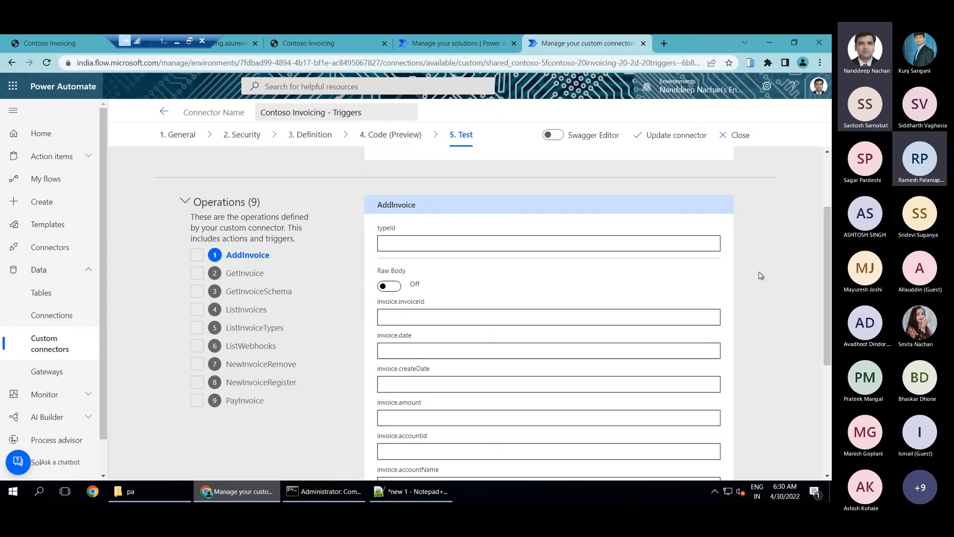
{"action": "scroll", "coordinate": [759, 275], "scroll_direction": "down", "scroll_amount": 2}
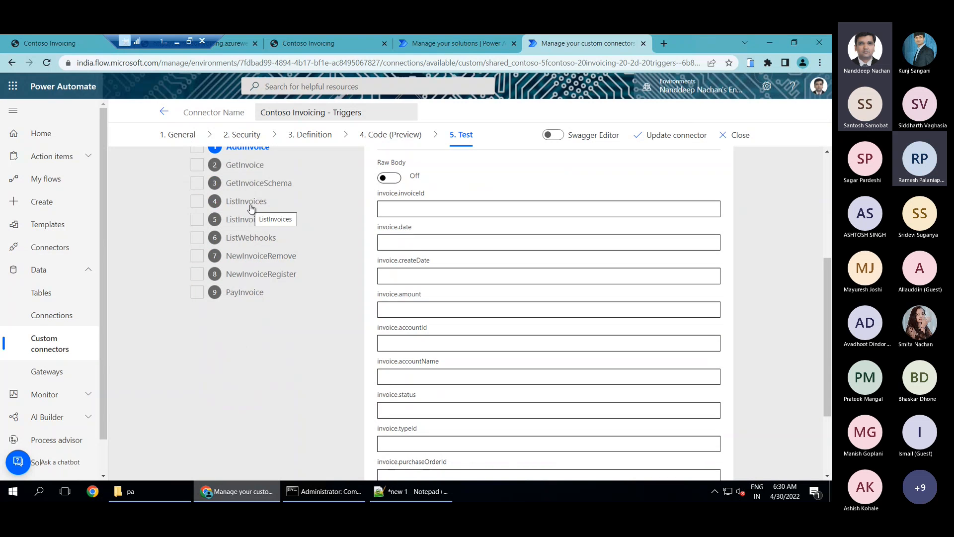
{"action": "left_click", "coordinate": [251, 202]}
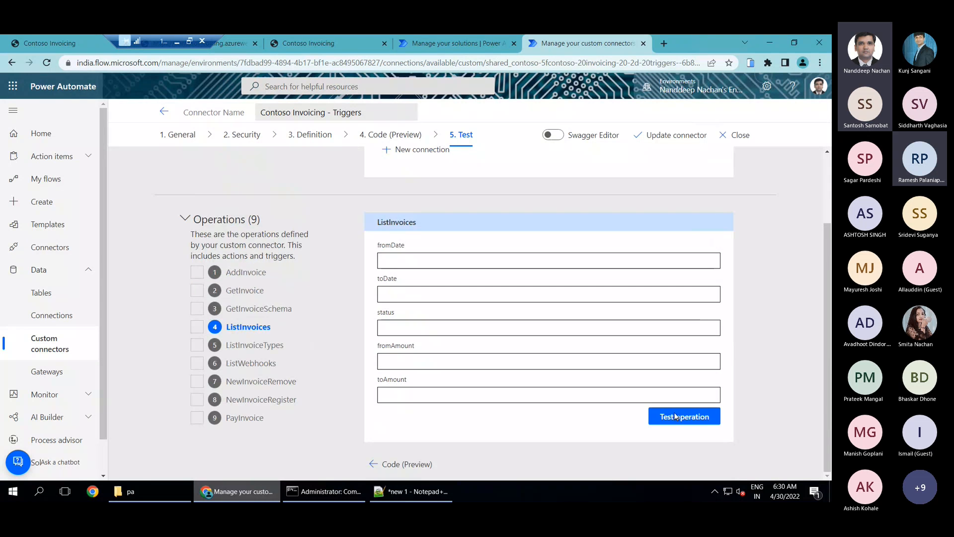
{"action": "left_click", "coordinate": [708, 414]}
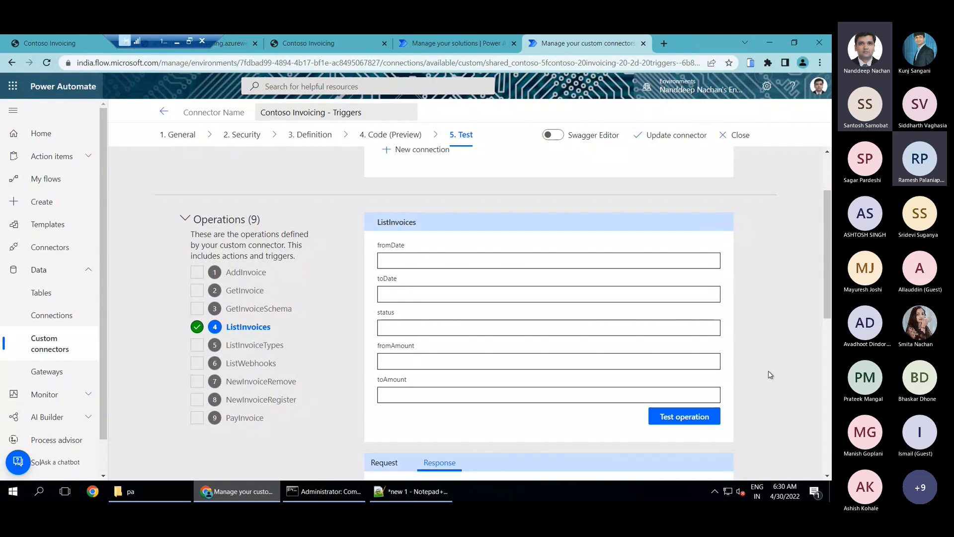
{"action": "scroll", "coordinate": [770, 375], "scroll_direction": "down", "scroll_amount": 2}
{"action": "scroll", "coordinate": [770, 375], "scroll_direction": "down", "scroll_amount": 2}
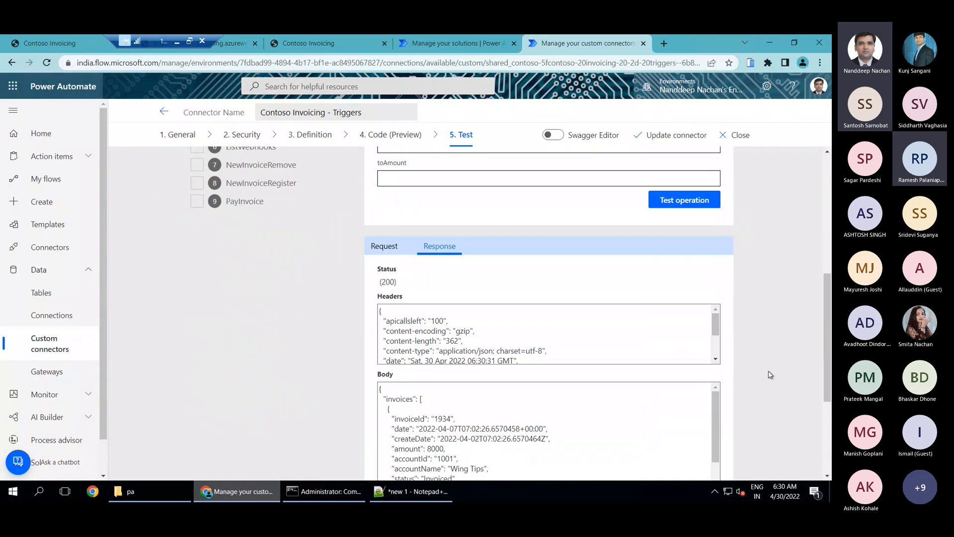
{"action": "scroll", "coordinate": [803, 322], "scroll_direction": "down", "scroll_amount": 2}
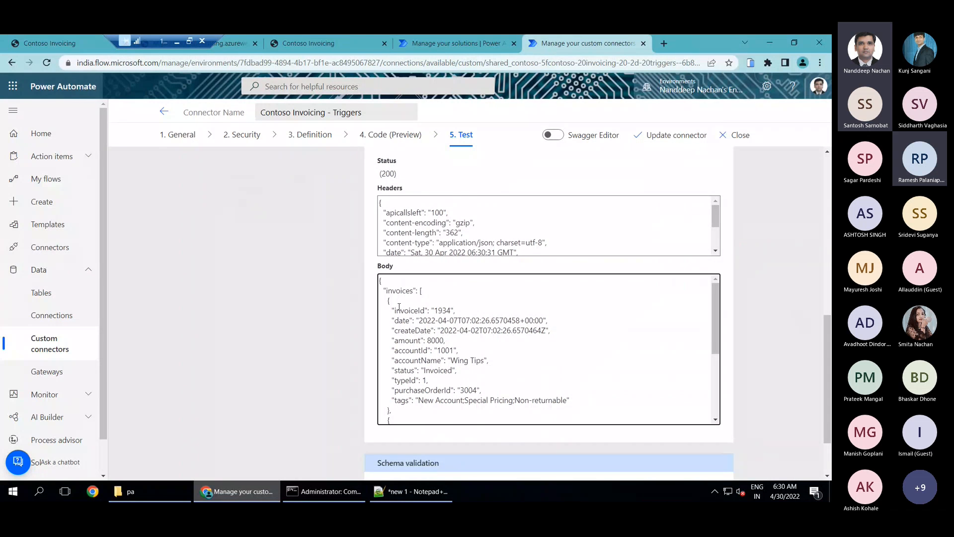
{"action": "scroll", "coordinate": [399, 307], "scroll_direction": "down", "scroll_amount": 1}
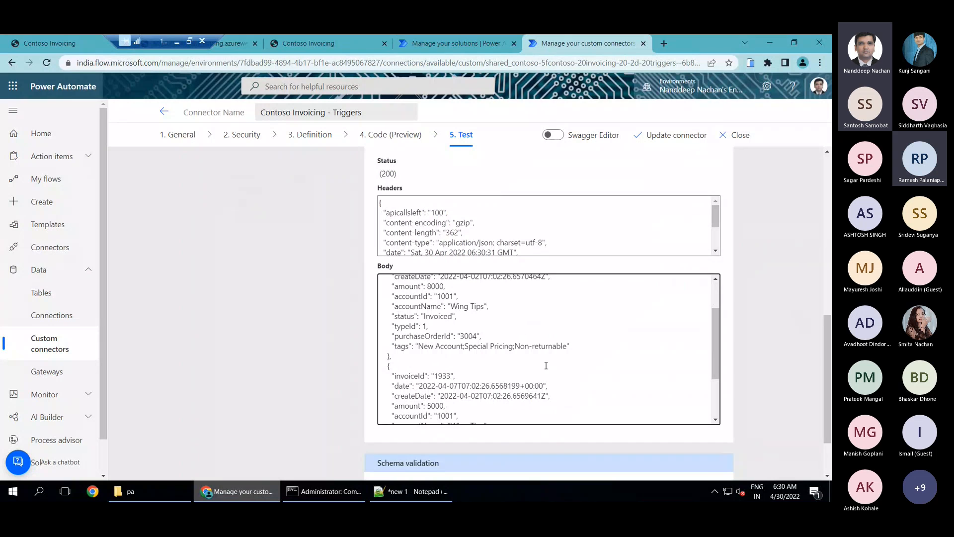
{"action": "scroll", "coordinate": [546, 365], "scroll_direction": "down", "scroll_amount": 2}
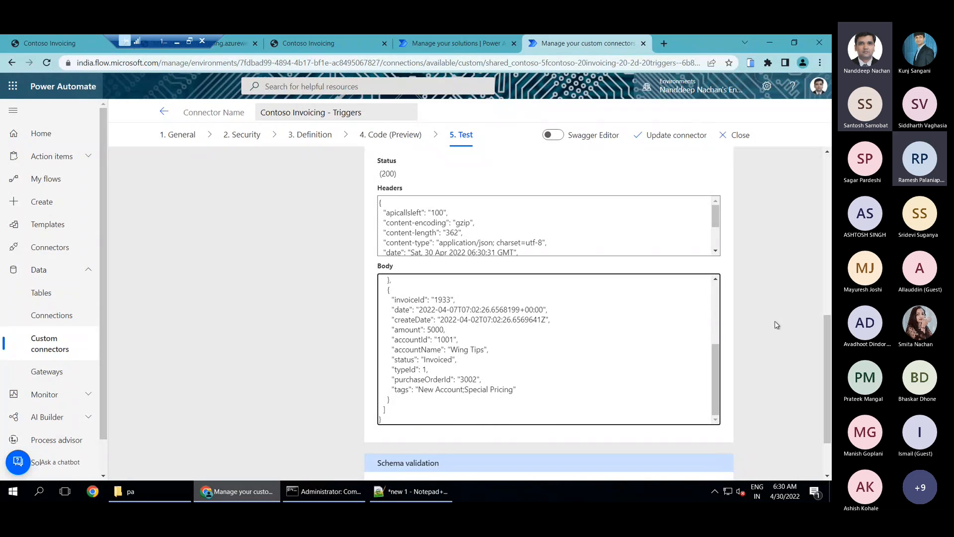
{"action": "scroll", "coordinate": [776, 323], "scroll_direction": "up", "scroll_amount": 2}
{"action": "scroll", "coordinate": [774, 325], "scroll_direction": "up", "scroll_amount": 5}
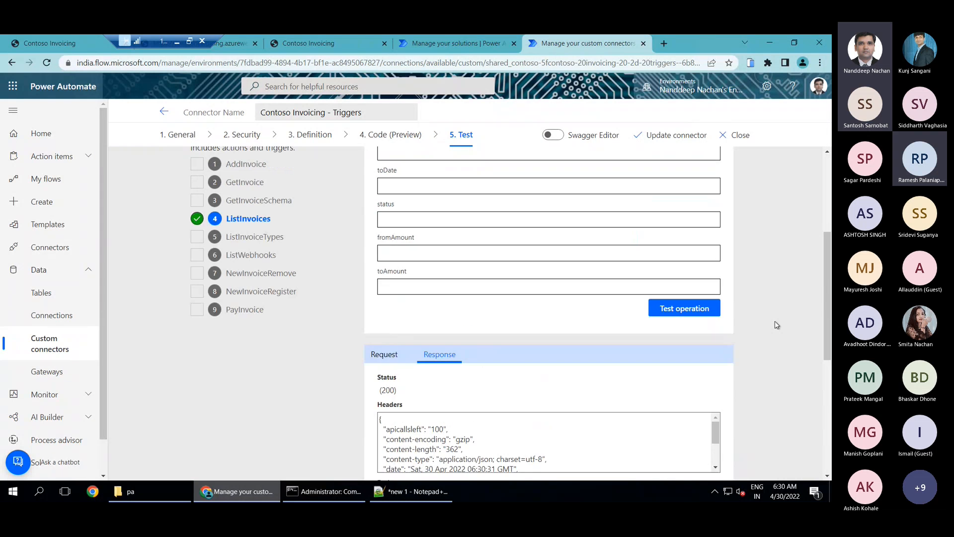
Add a new trigger to the connector's definition with "When Invoice is Created" as both its summary and description
{"action": "left_click", "coordinate": [304, 142]}
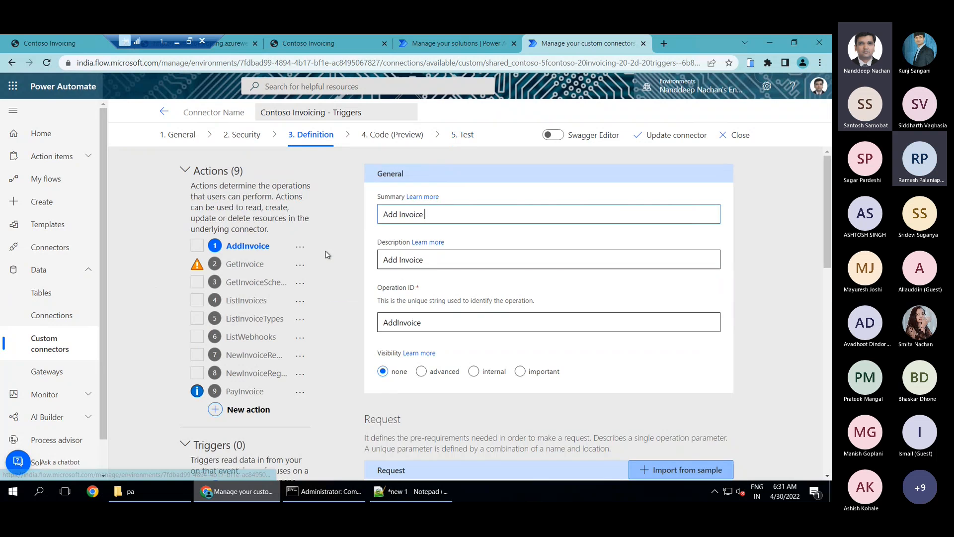
{"action": "scroll", "coordinate": [328, 278], "scroll_direction": "down", "scroll_amount": 2}
{"action": "scroll", "coordinate": [329, 278], "scroll_direction": "down", "scroll_amount": 2}
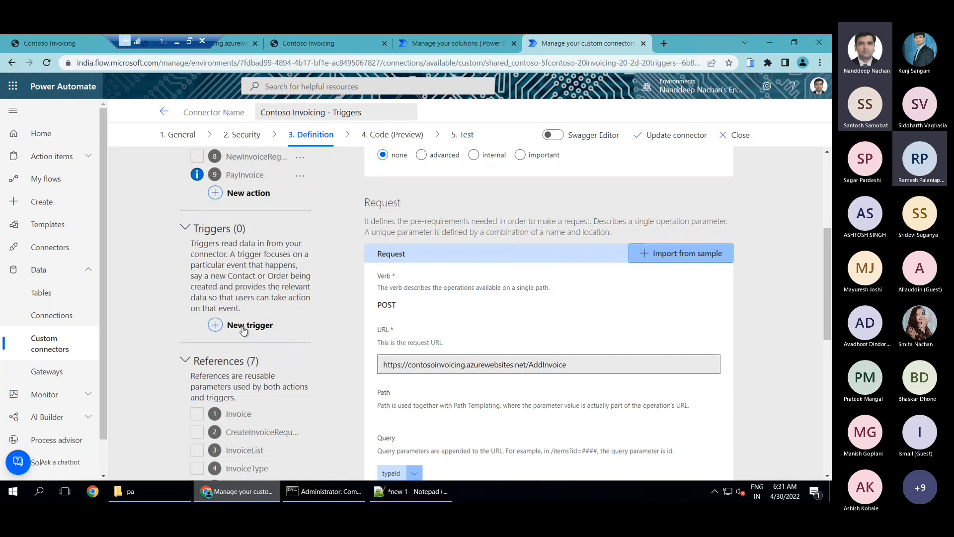
{"action": "left_click", "coordinate": [243, 330]}
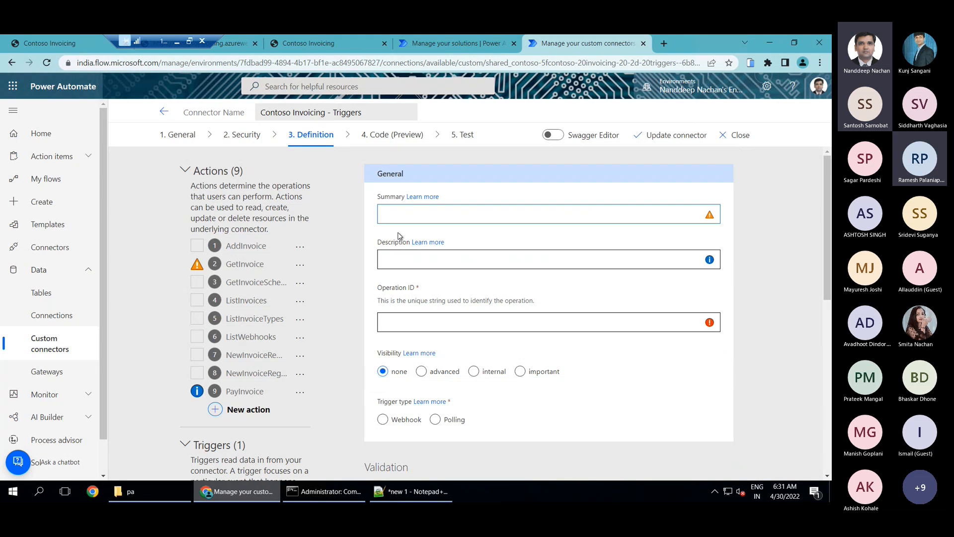
{"action": "type", "text": "When Invoice is Created"}
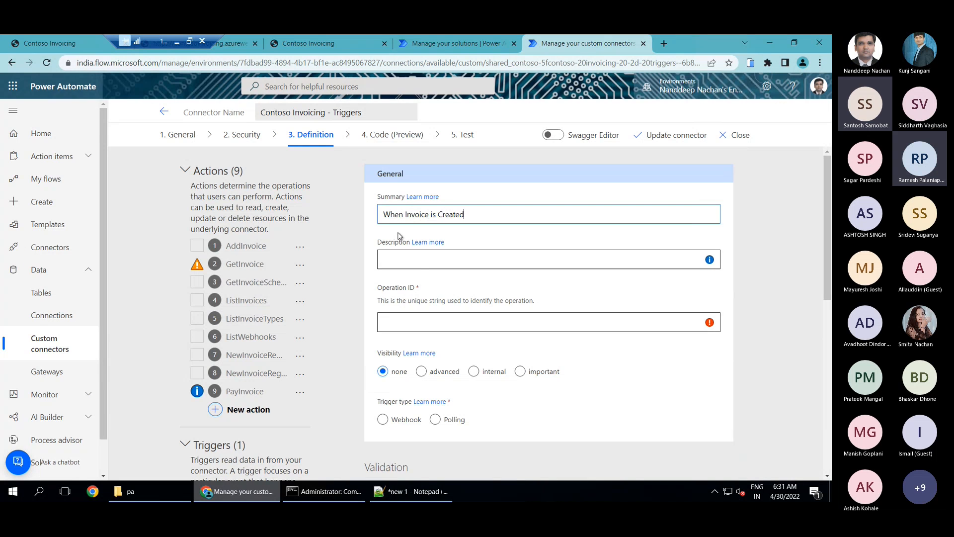
{"action": "key", "text": "ctrl+a"}
{"action": "key", "text": "ctrl+c"}
{"action": "left_click", "coordinate": [413, 260]}
{"action": "key", "text": "ctrl+v"}
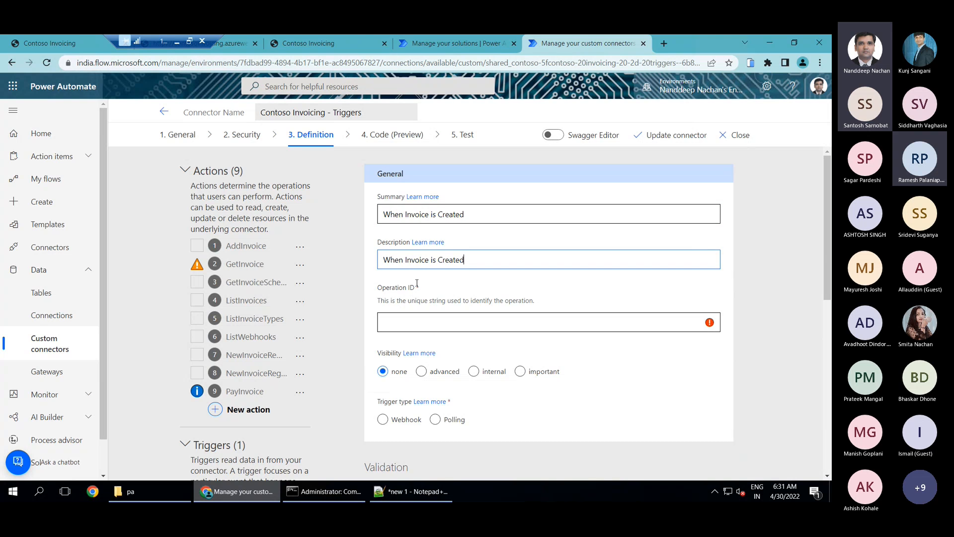
Set the new trigger's operation ID to InvoiceCreated and its trigger type to Webhook
{"action": "left_click", "coordinate": [399, 326]}
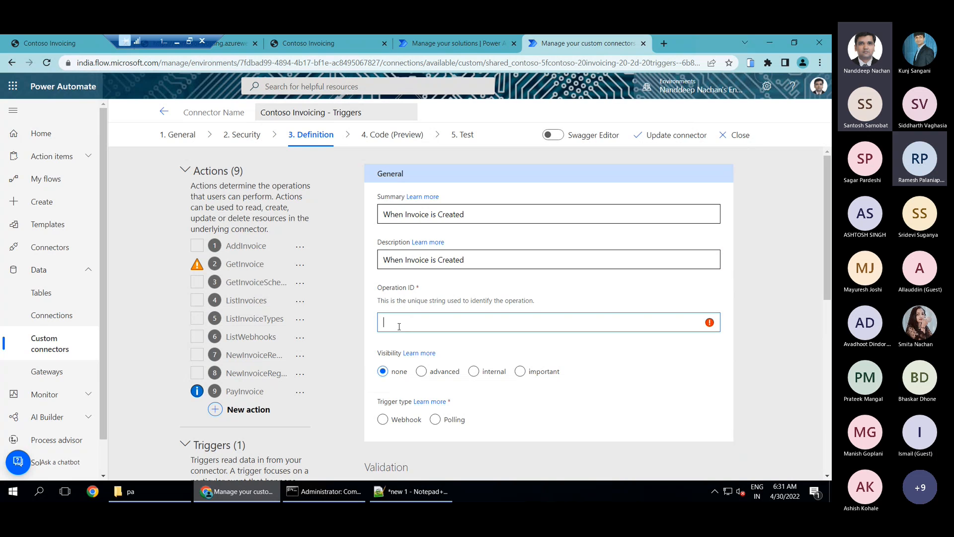
{"action": "type", "text": "InvoiceCreated"}
{"action": "scroll", "coordinate": [676, 285], "scroll_direction": "down", "scroll_amount": 1}
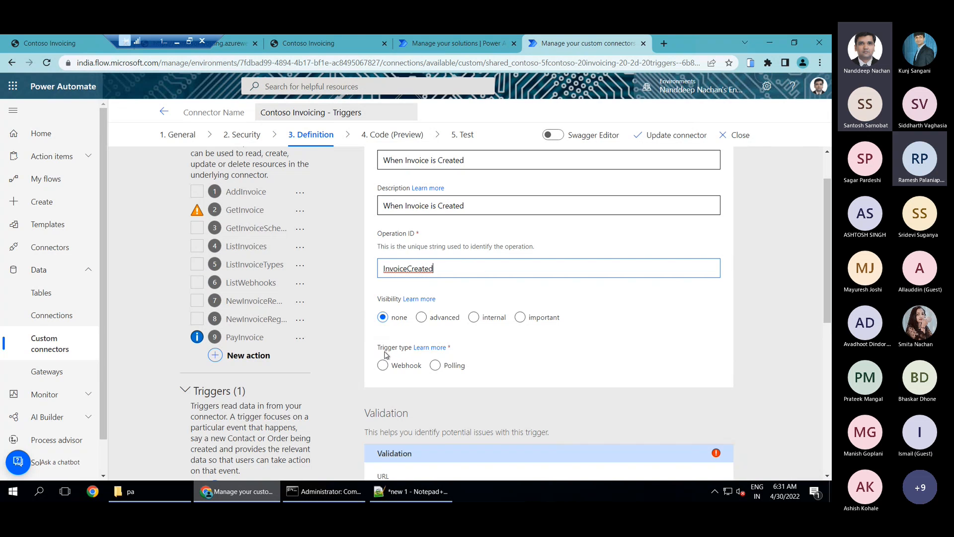
{"action": "scroll", "coordinate": [381, 352], "scroll_direction": "down", "scroll_amount": 1}
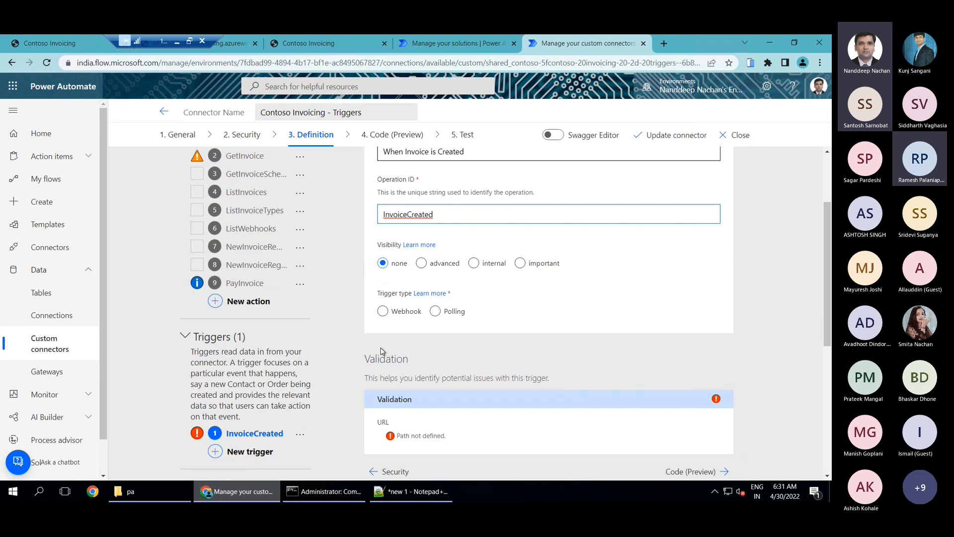
{"action": "left_click", "coordinate": [384, 314]}
{"action": "left_click", "coordinate": [452, 316]}
{"action": "left_click", "coordinate": [405, 315]}
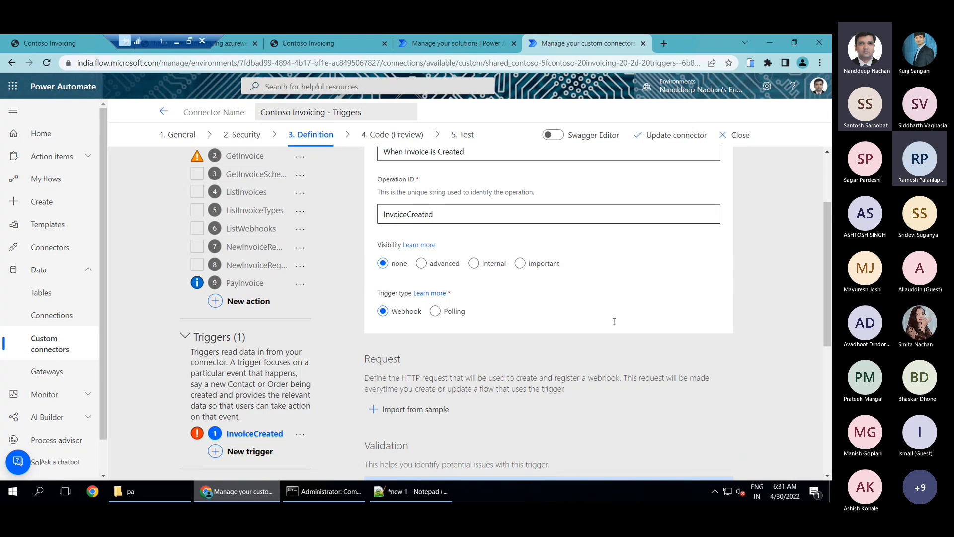
{"action": "scroll", "coordinate": [615, 321], "scroll_direction": "down", "scroll_amount": 1}
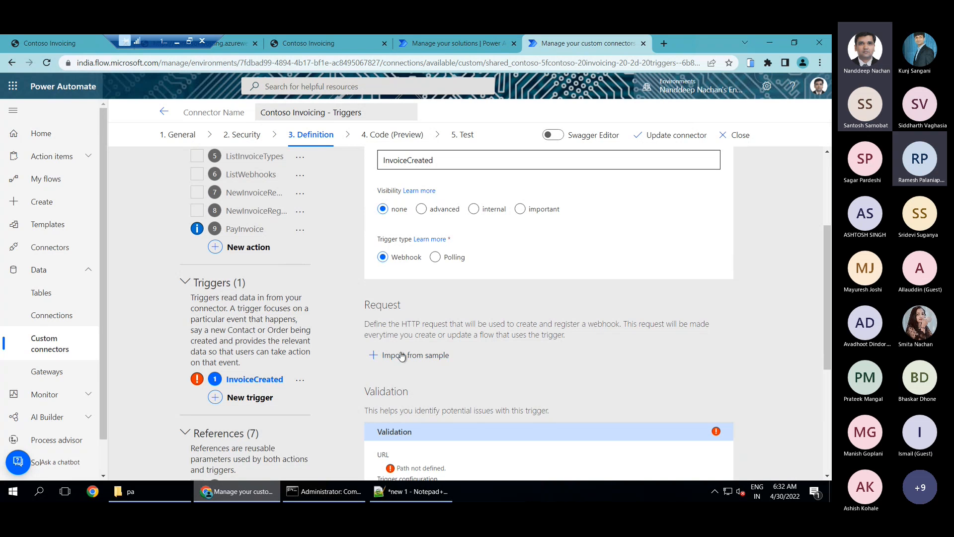
{"action": "left_click", "coordinate": [526, 359]}
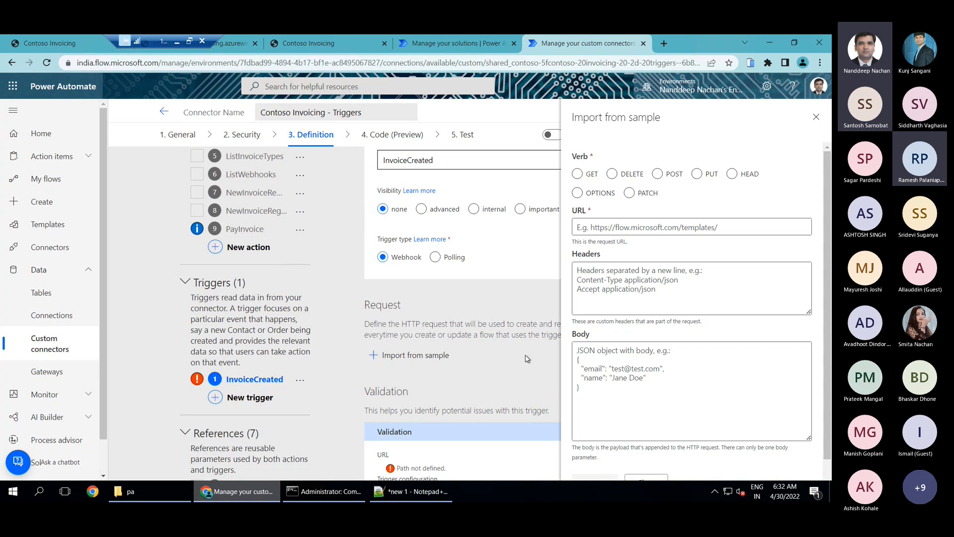
{"action": "left_click", "coordinate": [657, 175]}
{"action": "left_click", "coordinate": [651, 226]}
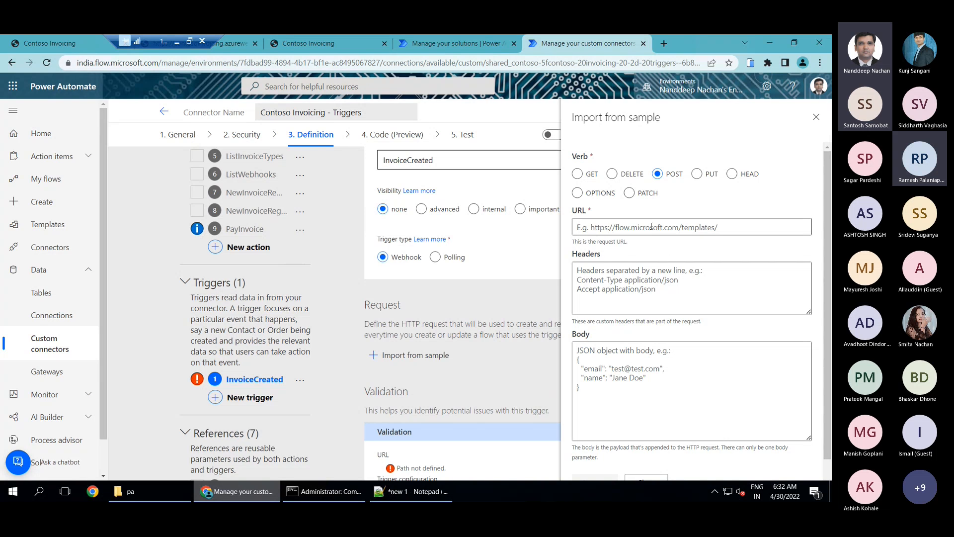
{"action": "left_click", "coordinate": [652, 226]}
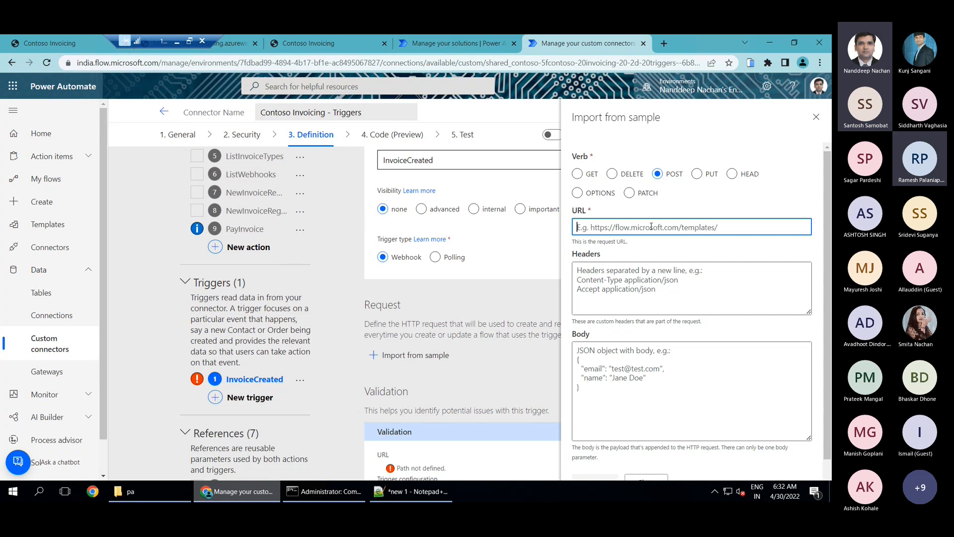
{"action": "left_click", "coordinate": [223, 48]}
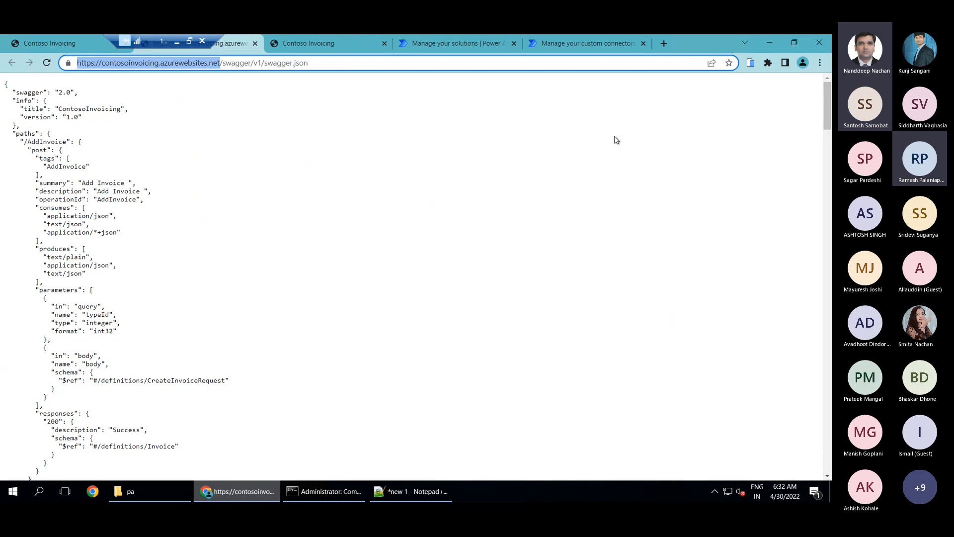
{"action": "left_click", "coordinate": [588, 43]}
{"action": "left_click", "coordinate": [641, 230]}
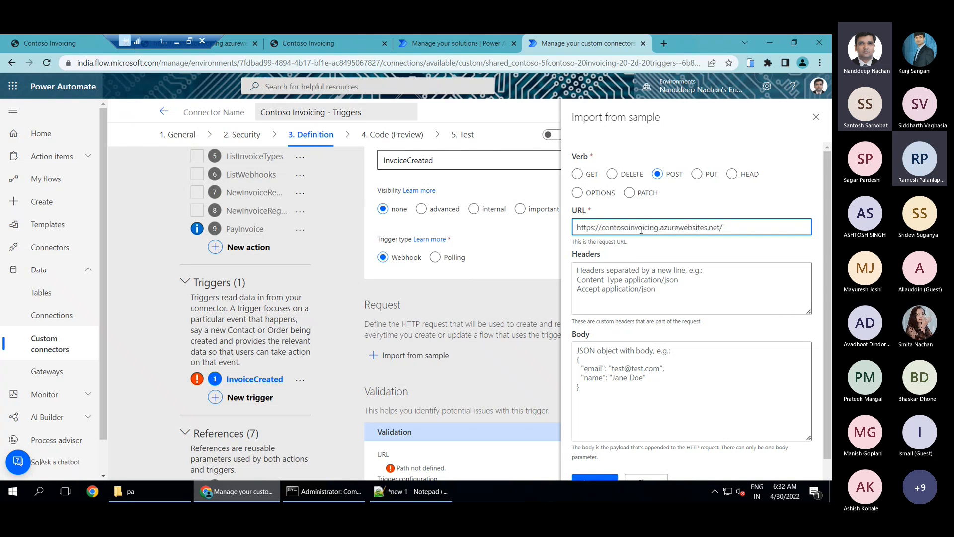
{"action": "type", "text": "/"}
{"action": "scroll", "coordinate": [286, 287], "scroll_direction": "up", "scroll_amount": 2}
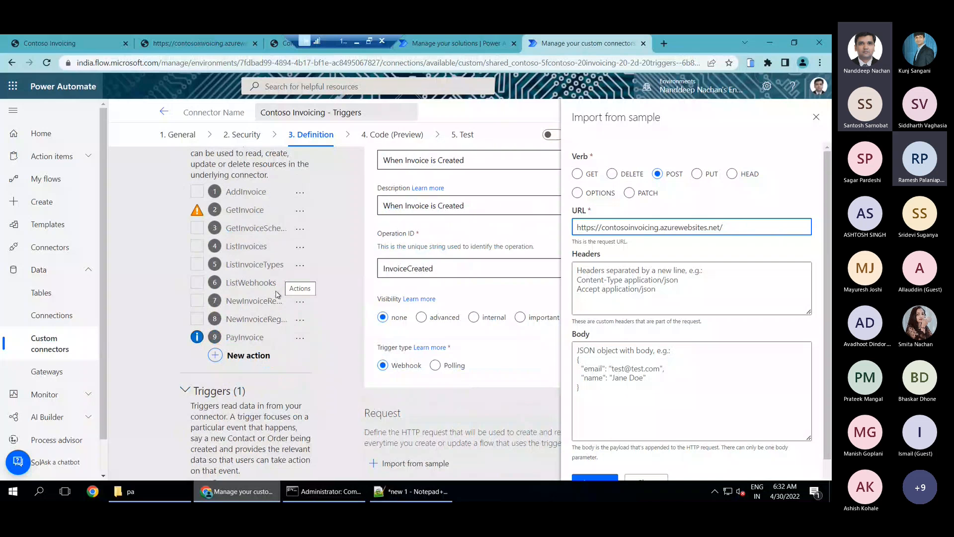
{"action": "type", "text": "New"}
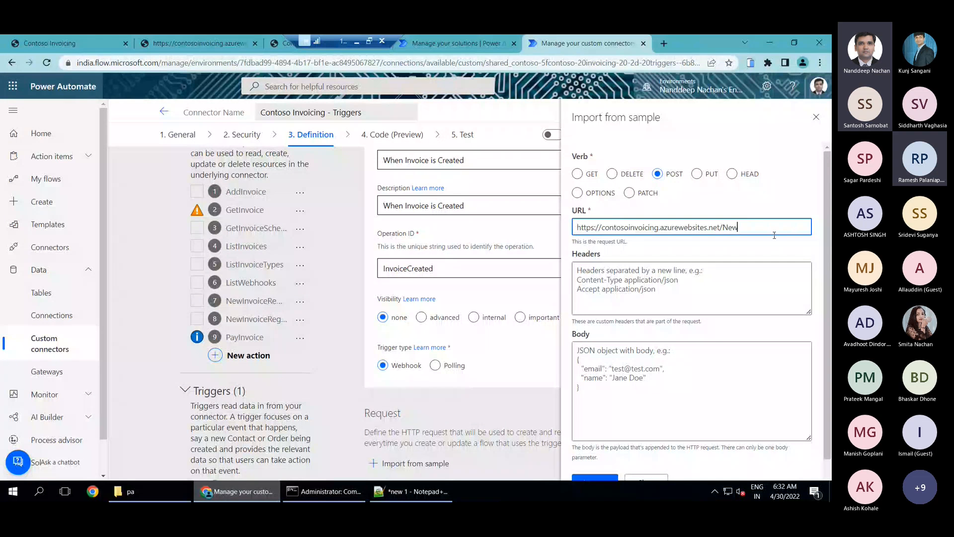
{"action": "type", "text": "InvoiceNotification"}
{"action": "scroll", "coordinate": [697, 262], "scroll_direction": "down", "scroll_amount": 1}
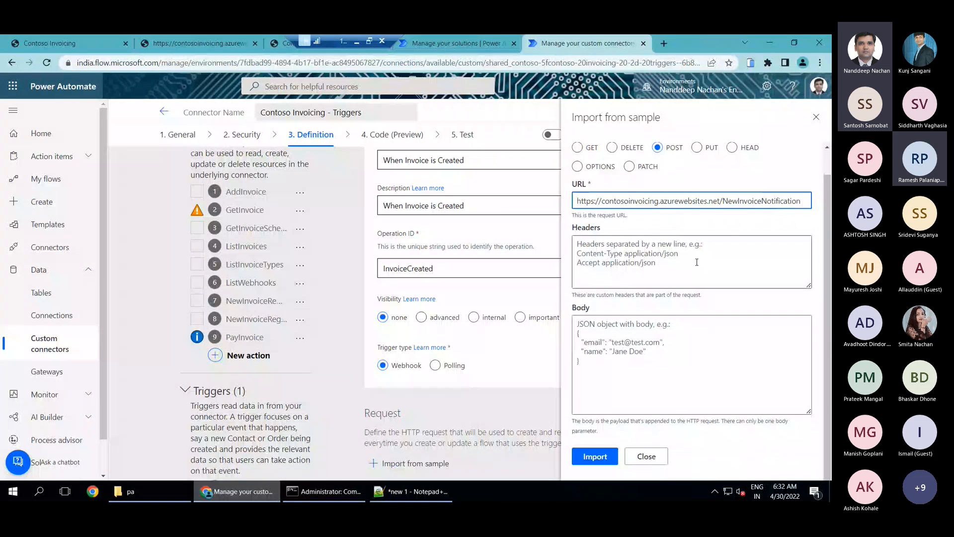
{"action": "left_click", "coordinate": [675, 341]}
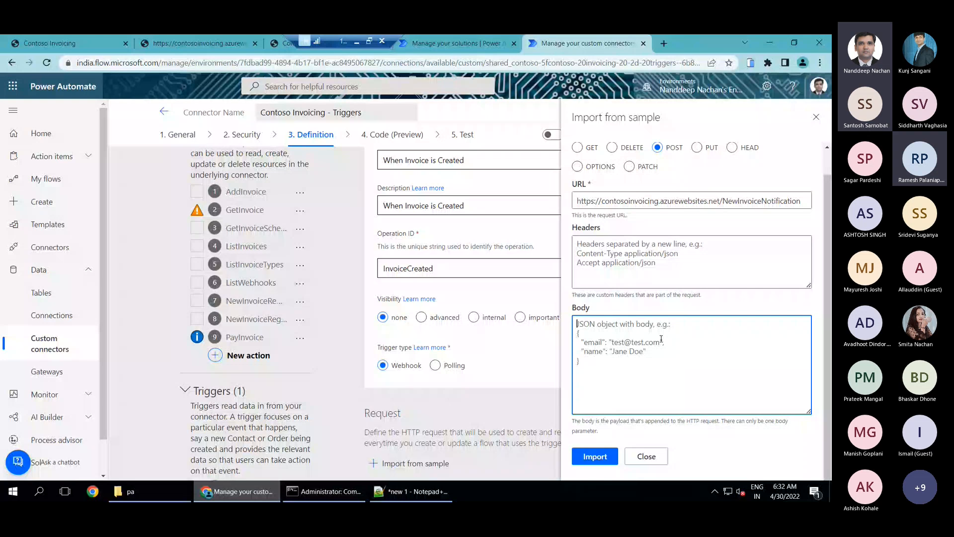
{"action": "type", "text": "{     \"targetUrl\":\"https://webhook.site\" }"}
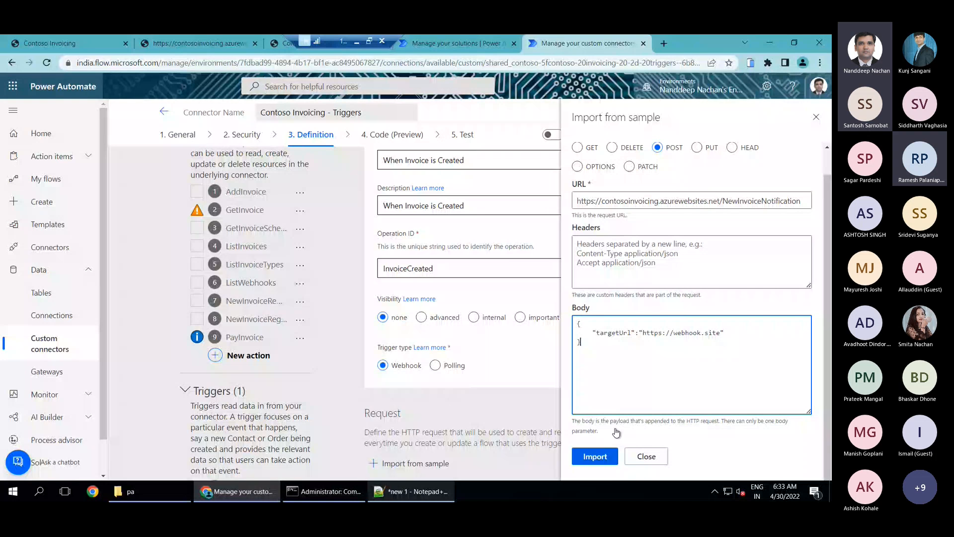
{"action": "left_click", "coordinate": [595, 456]}
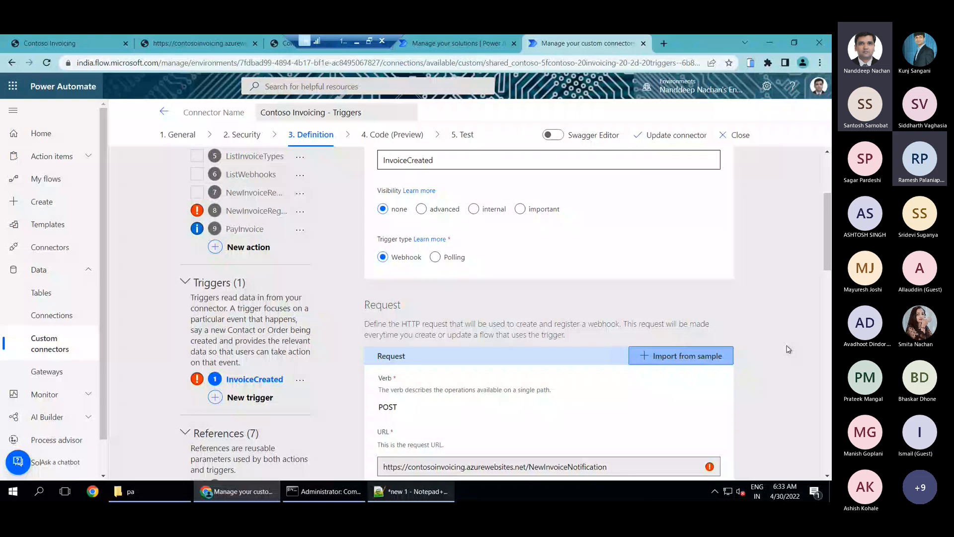
Check the error on the trigger's request URL and delete the conflicting NewInvoiceRegister action
{"action": "scroll", "coordinate": [787, 349], "scroll_direction": "down", "scroll_amount": 4}
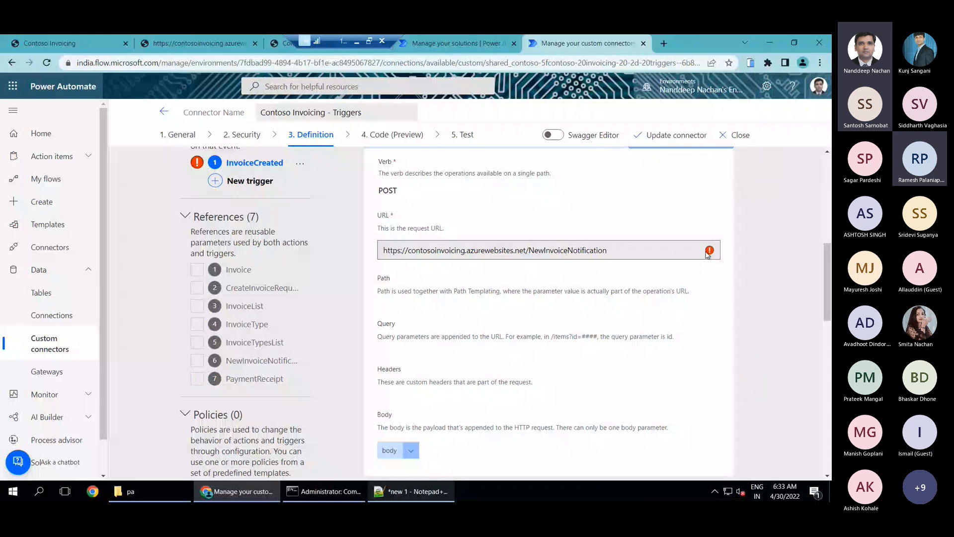
{"action": "mouse_move", "coordinate": [709, 252]}
{"action": "scroll", "coordinate": [312, 351], "scroll_direction": "up", "scroll_amount": 2}
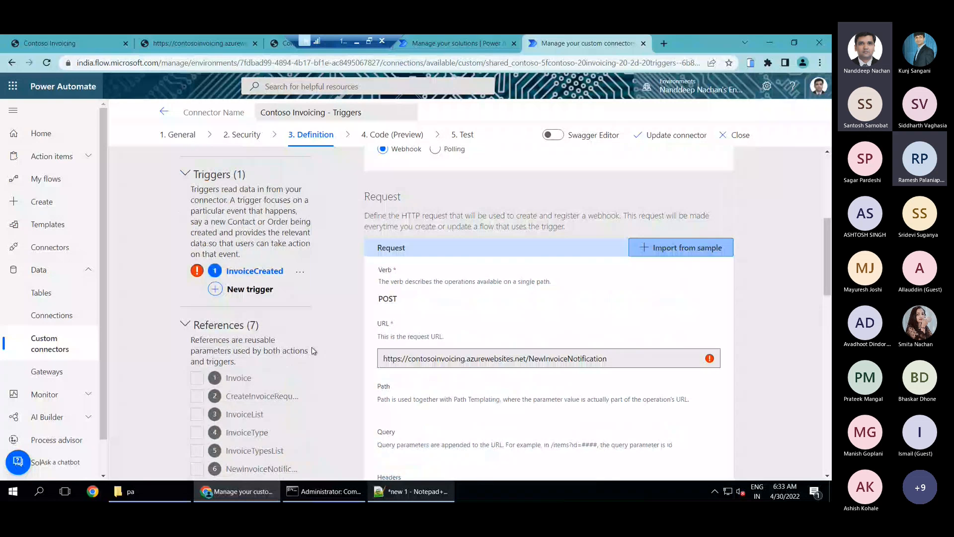
{"action": "mouse_move", "coordinate": [712, 361]}
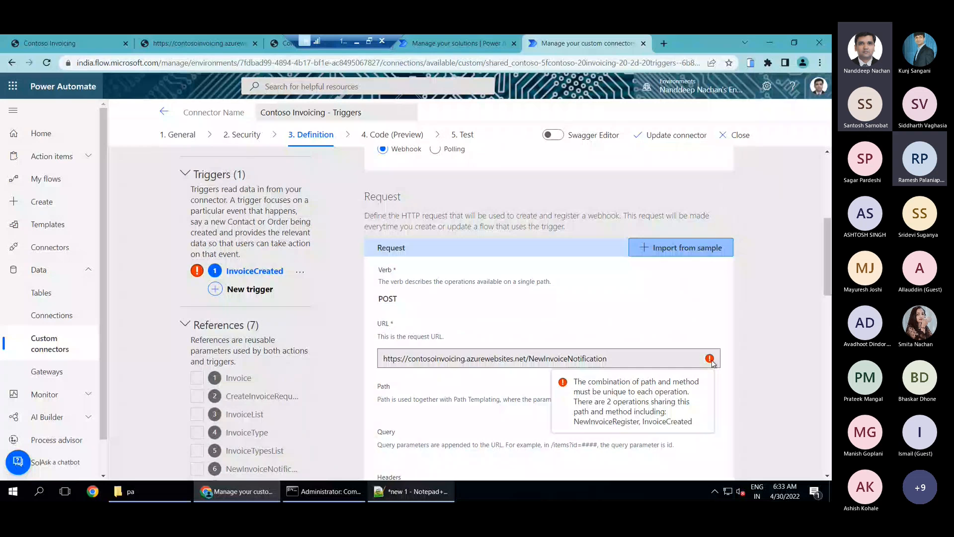
{"action": "scroll", "coordinate": [346, 279], "scroll_direction": "up", "scroll_amount": 3}
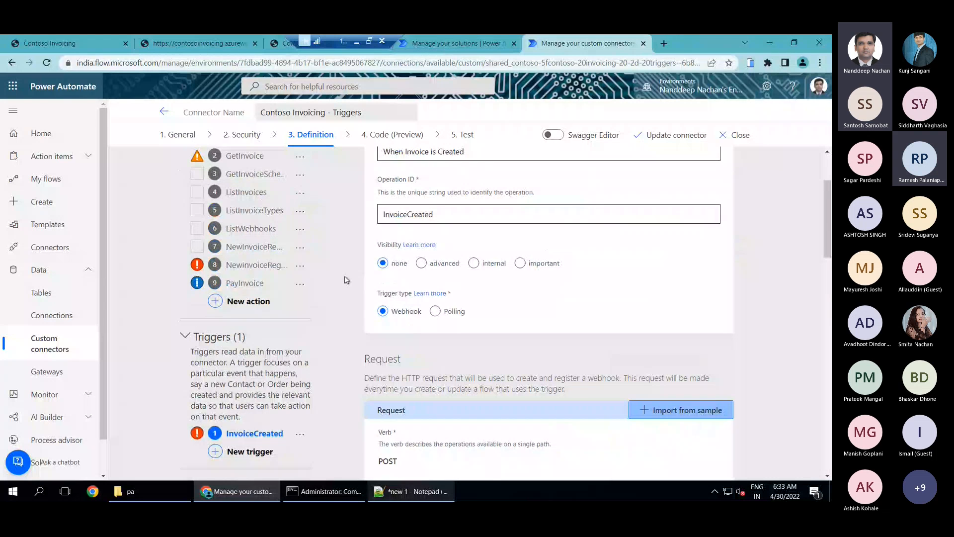
{"action": "scroll", "coordinate": [298, 324], "scroll_direction": "up", "scroll_amount": 1}
{"action": "left_click", "coordinate": [299, 324]}
{"action": "left_click", "coordinate": [332, 321]}
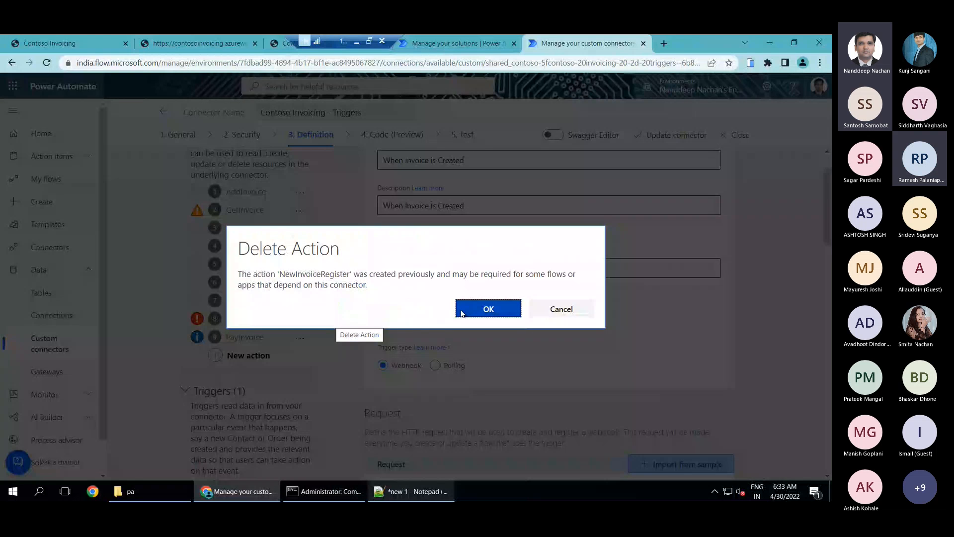
{"action": "left_click", "coordinate": [462, 312]}
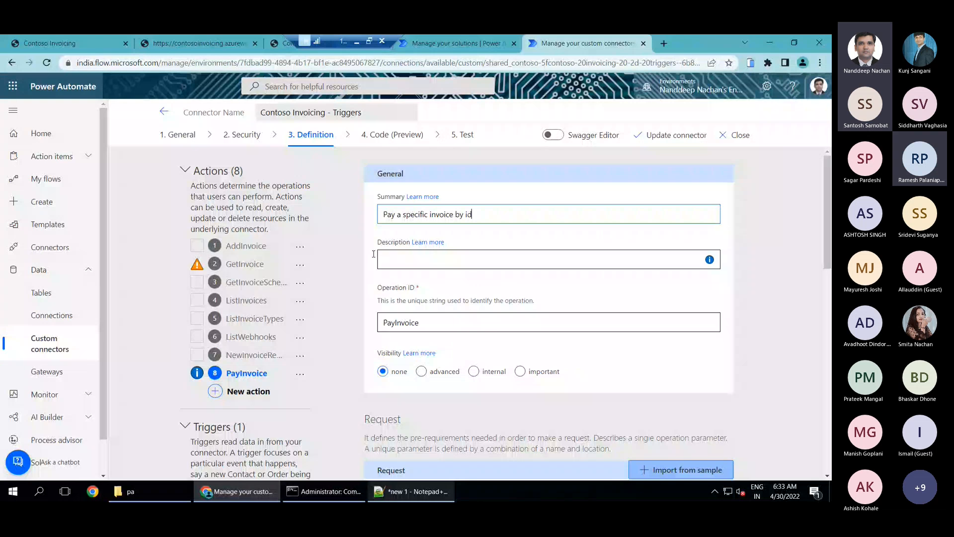
Reopen the InvoiceCreated trigger and set its callback URL parameter to targetUrl in the trigger configuration
{"action": "scroll", "coordinate": [361, 260], "scroll_direction": "down", "scroll_amount": 4}
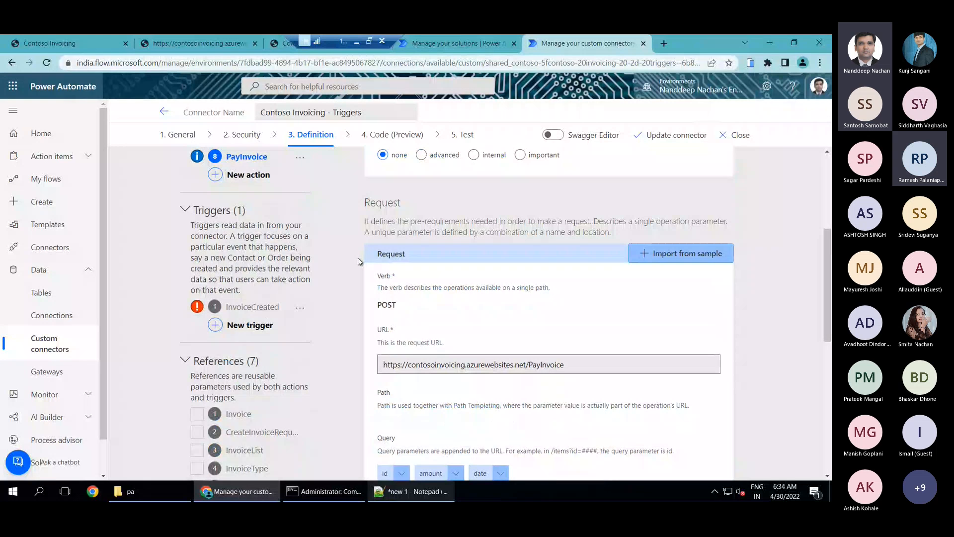
{"action": "scroll", "coordinate": [360, 261], "scroll_direction": "down", "scroll_amount": 2}
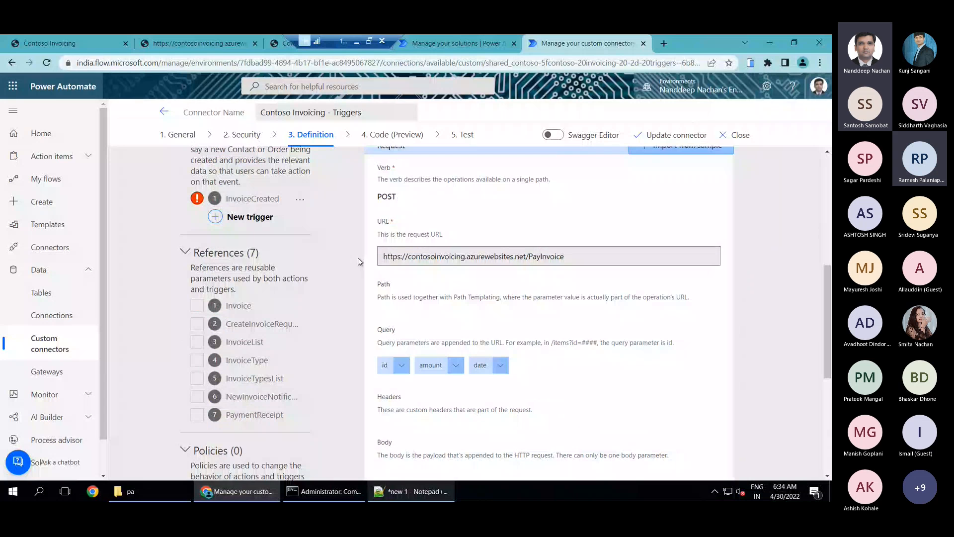
{"action": "scroll", "coordinate": [343, 260], "scroll_direction": "up", "scroll_amount": 1}
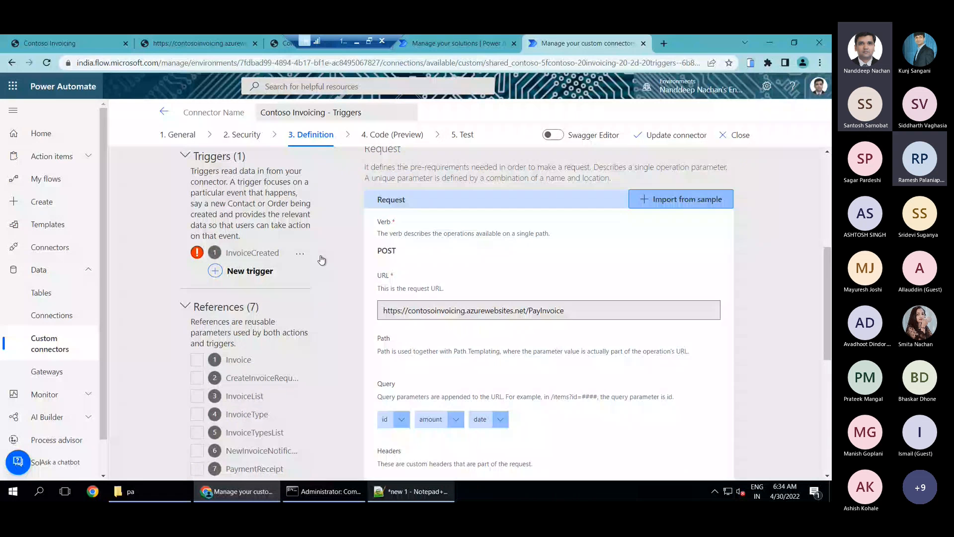
{"action": "scroll", "coordinate": [721, 193], "scroll_direction": "down", "scroll_amount": 3}
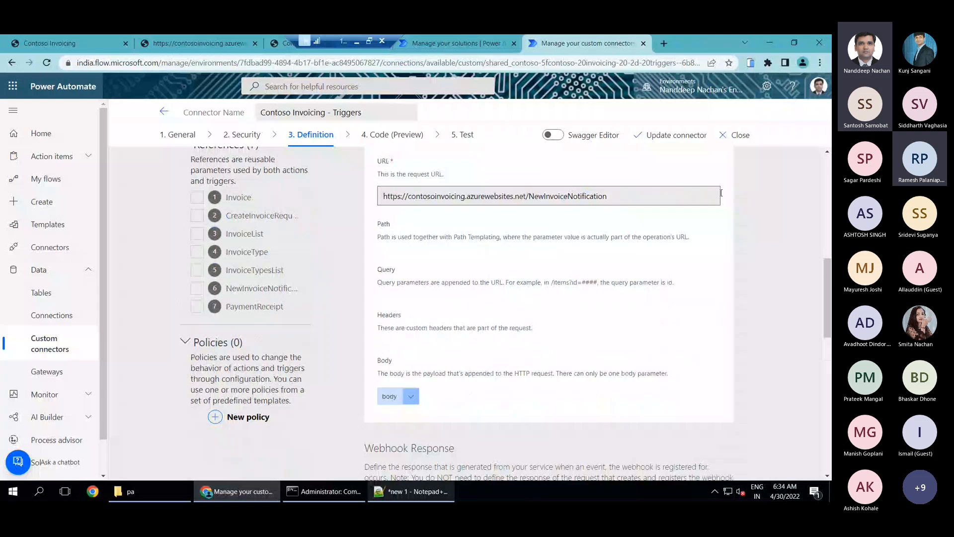
{"action": "scroll", "coordinate": [694, 247], "scroll_direction": "down", "scroll_amount": 2}
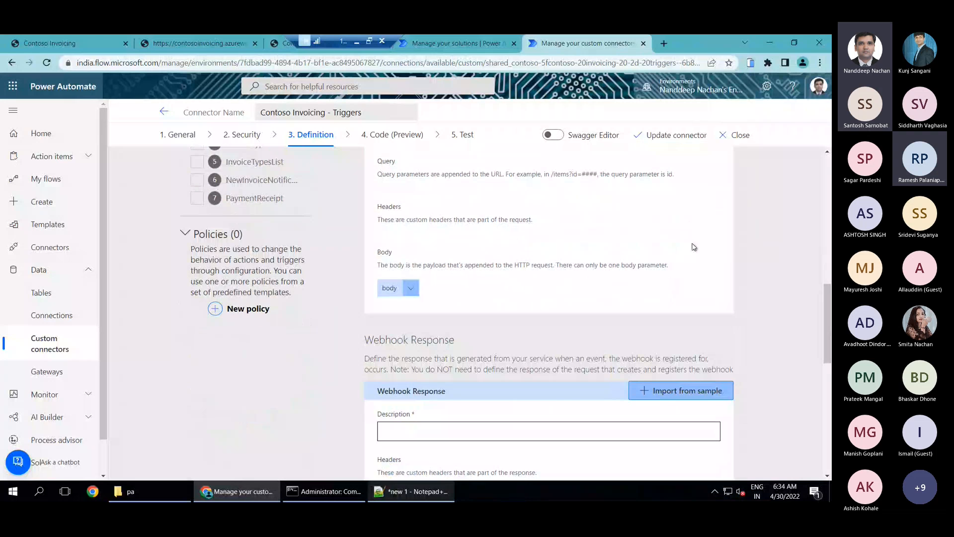
{"action": "scroll", "coordinate": [695, 247], "scroll_direction": "down", "scroll_amount": 4}
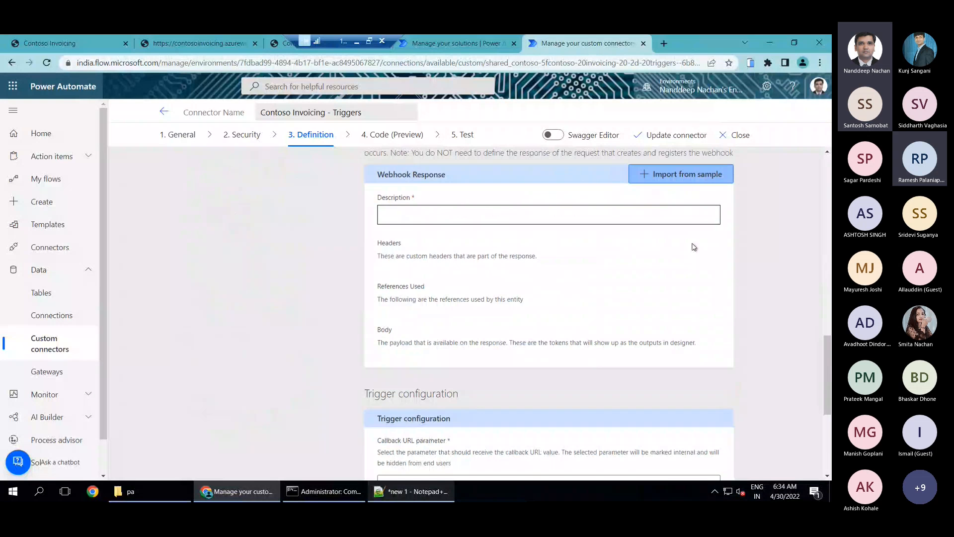
{"action": "scroll", "coordinate": [695, 247], "scroll_direction": "down", "scroll_amount": 3}
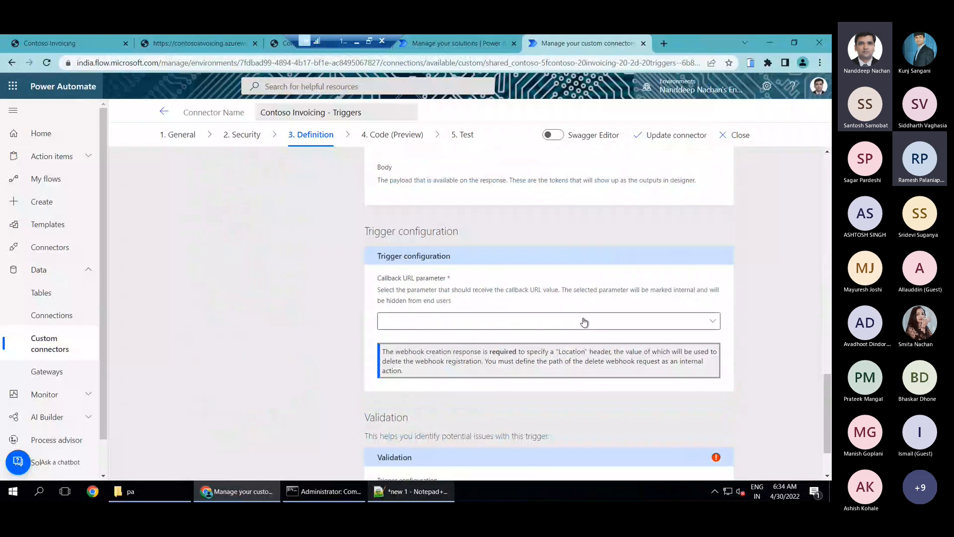
{"action": "left_click", "coordinate": [570, 321]}
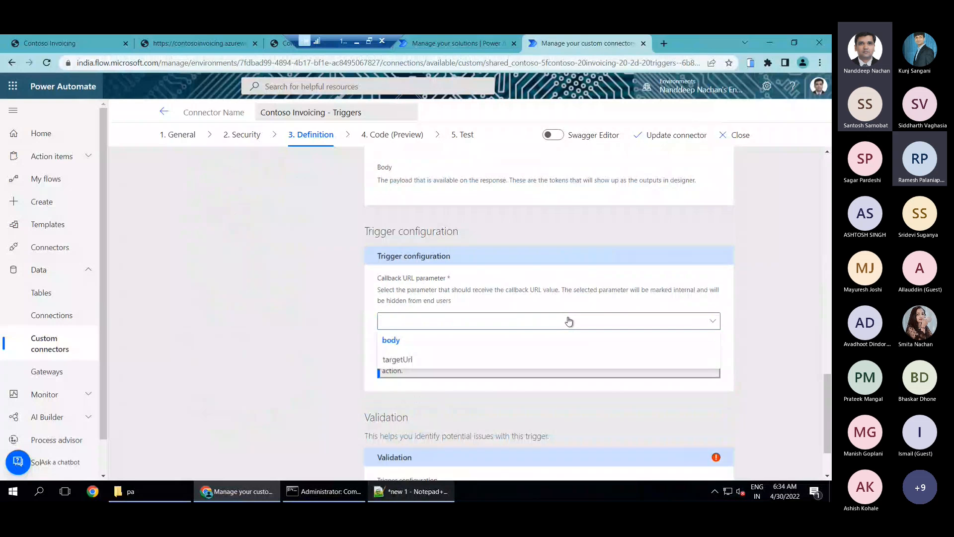
{"action": "left_click", "coordinate": [428, 363]}
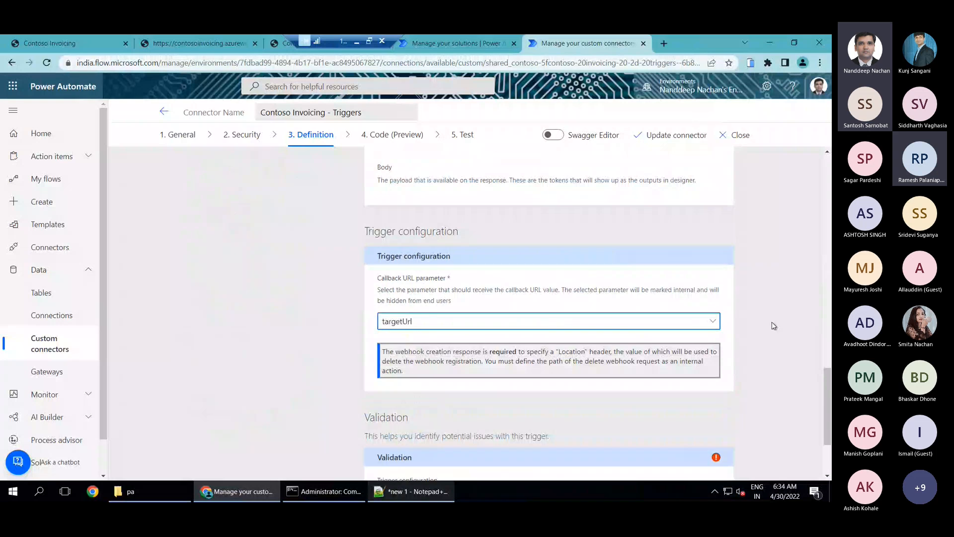
Edit the trigger request's body parameter, setting its visibility to internal and its required option to No
{"action": "scroll", "coordinate": [774, 325], "scroll_direction": "up", "scroll_amount": 3}
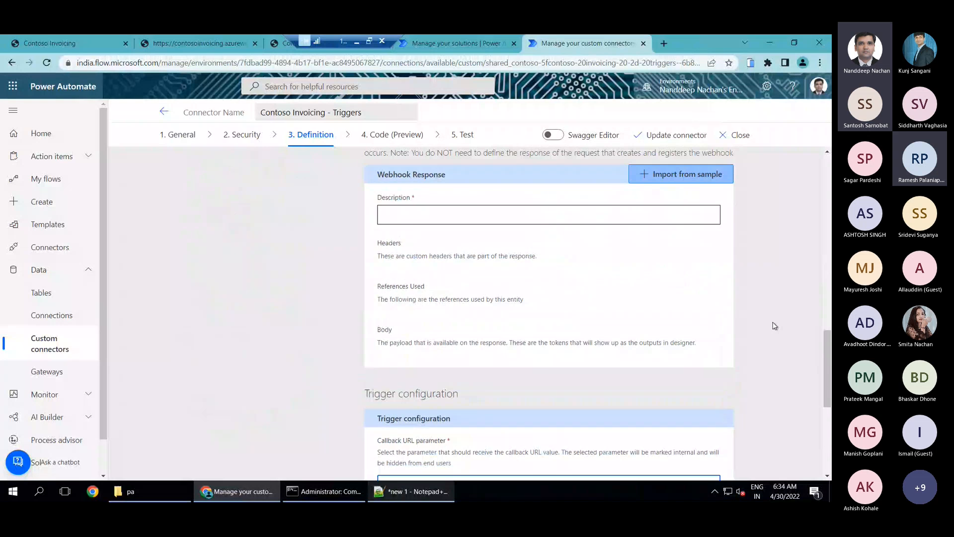
{"action": "scroll", "coordinate": [774, 325], "scroll_direction": "up", "scroll_amount": 3}
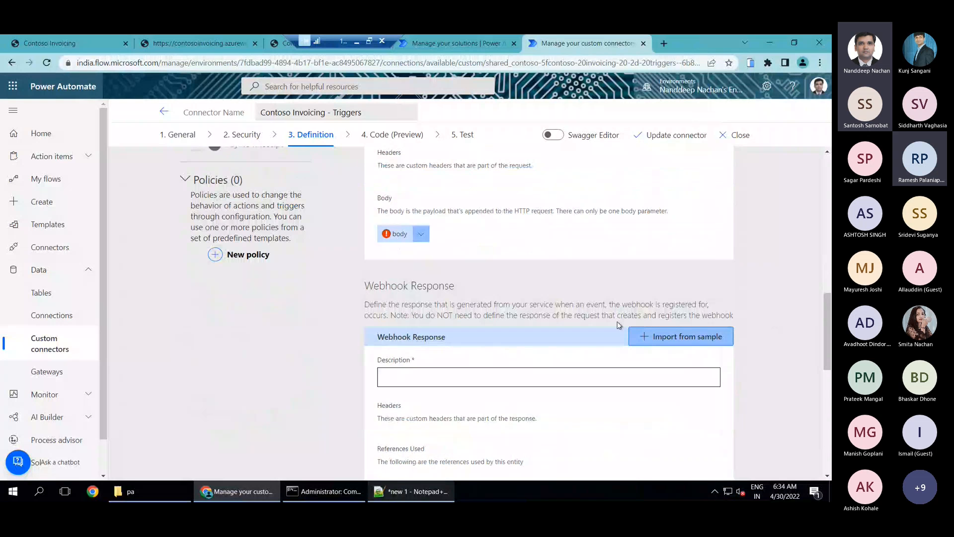
{"action": "scroll", "coordinate": [619, 325], "scroll_direction": "up", "scroll_amount": 4}
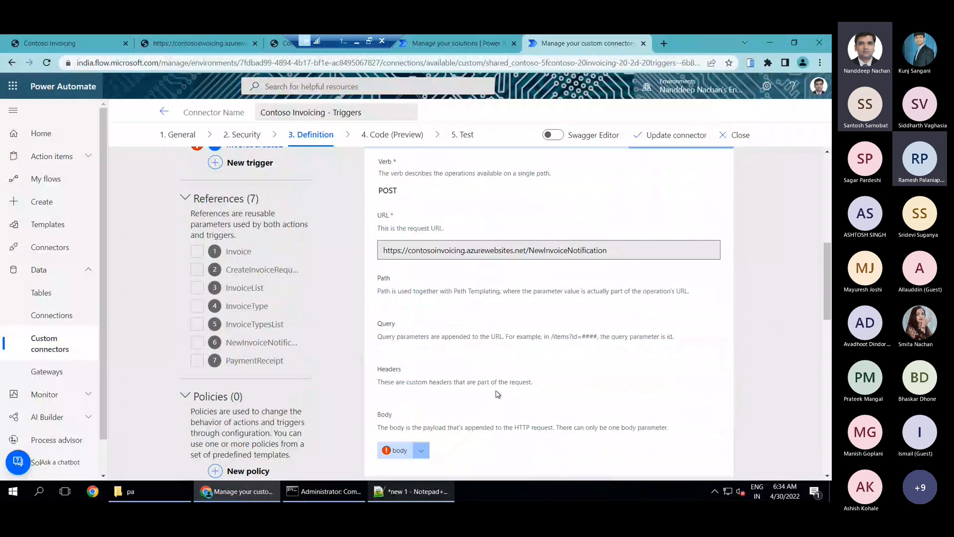
{"action": "scroll", "coordinate": [717, 383], "scroll_direction": "down", "scroll_amount": 6}
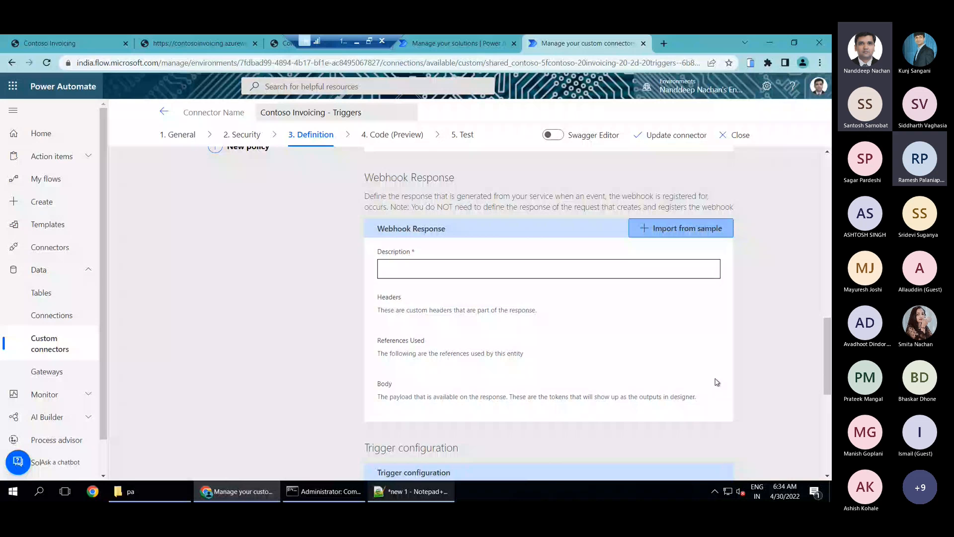
{"action": "scroll", "coordinate": [717, 382], "scroll_direction": "up", "scroll_amount": 5}
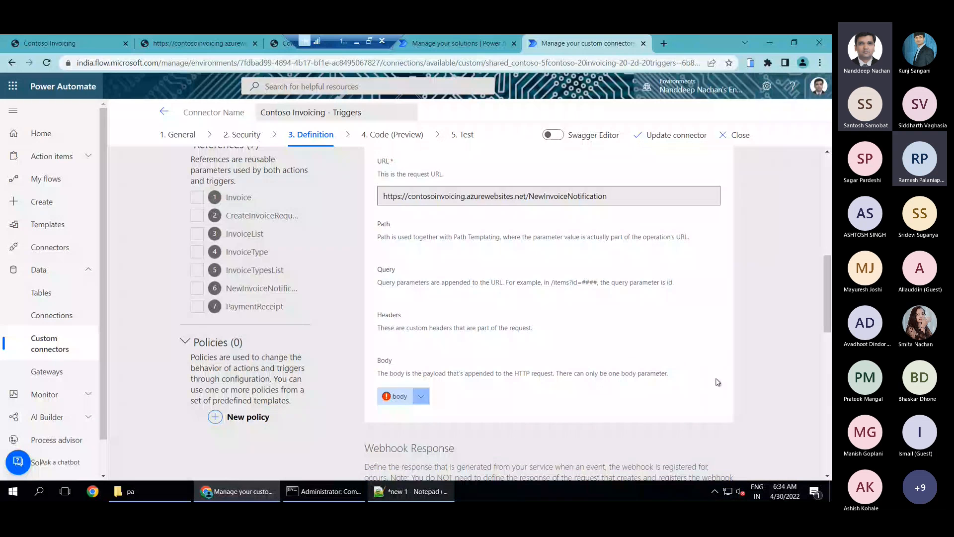
{"action": "left_click", "coordinate": [388, 405]}
{"action": "left_click", "coordinate": [521, 388]}
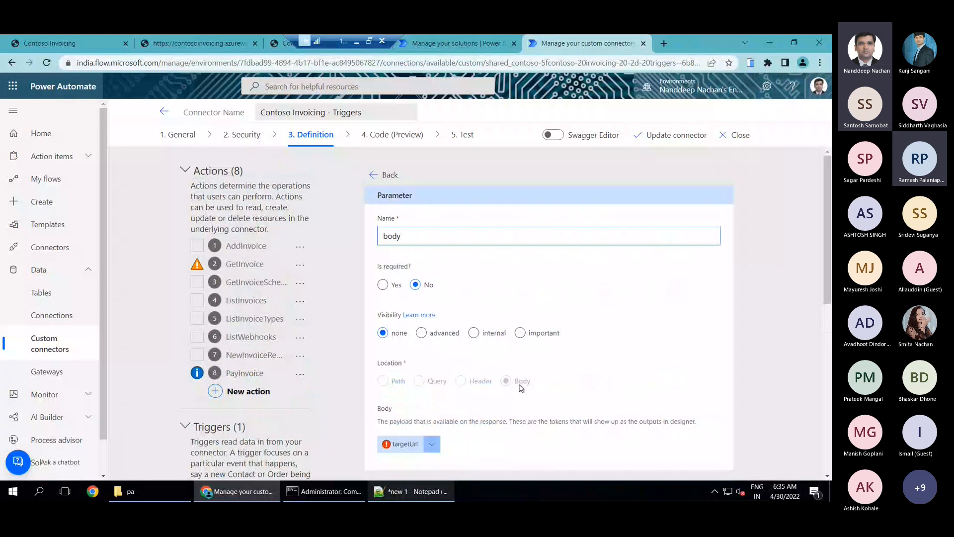
{"action": "left_click", "coordinate": [382, 284]}
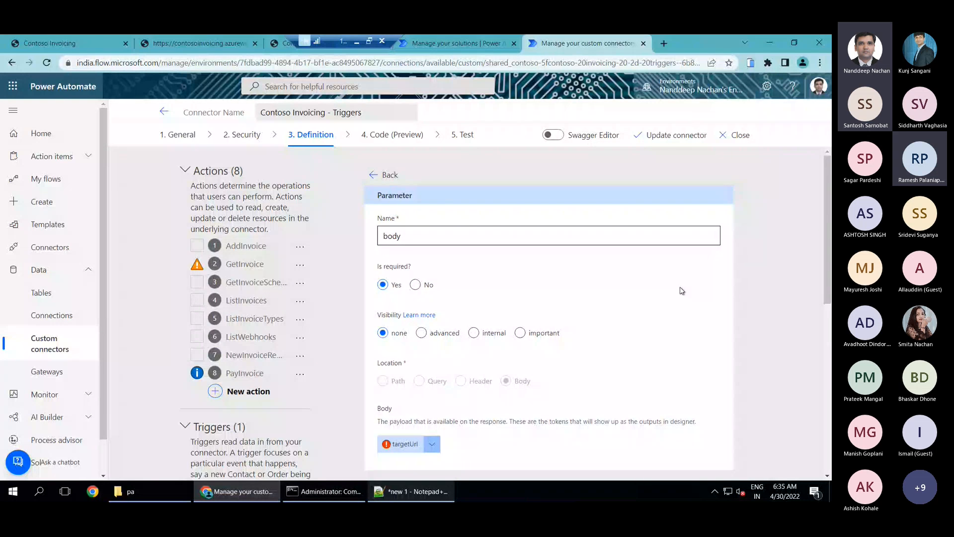
{"action": "scroll", "coordinate": [498, 235], "scroll_direction": "down", "scroll_amount": 2}
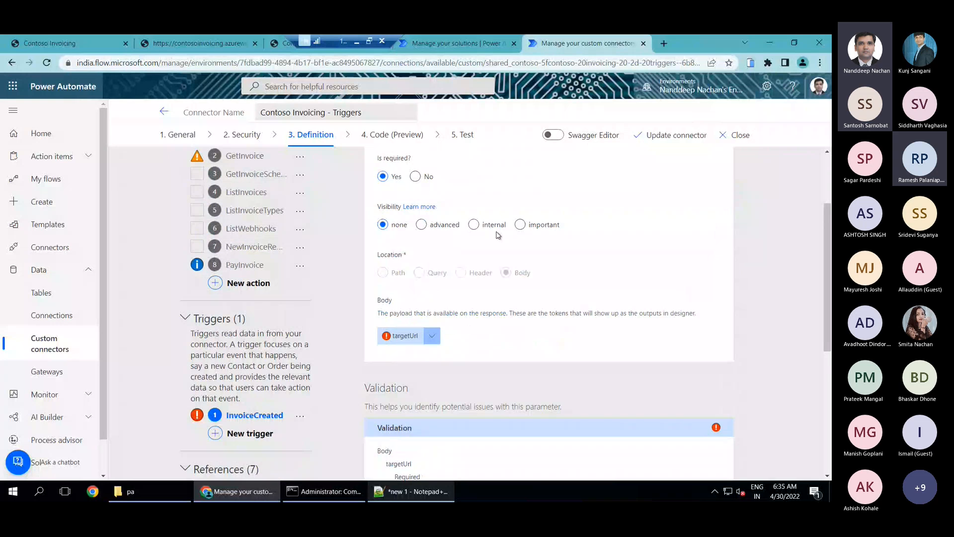
{"action": "left_click", "coordinate": [495, 227]}
{"action": "left_click", "coordinate": [415, 176]}
{"action": "scroll", "coordinate": [239, 149], "scroll_direction": "up", "scroll_amount": 2}
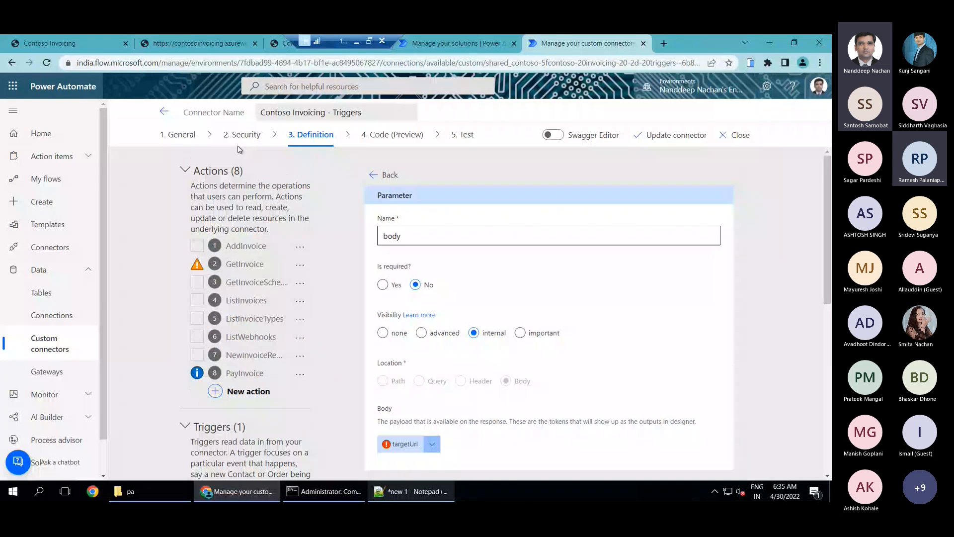
{"action": "left_click", "coordinate": [383, 175]}
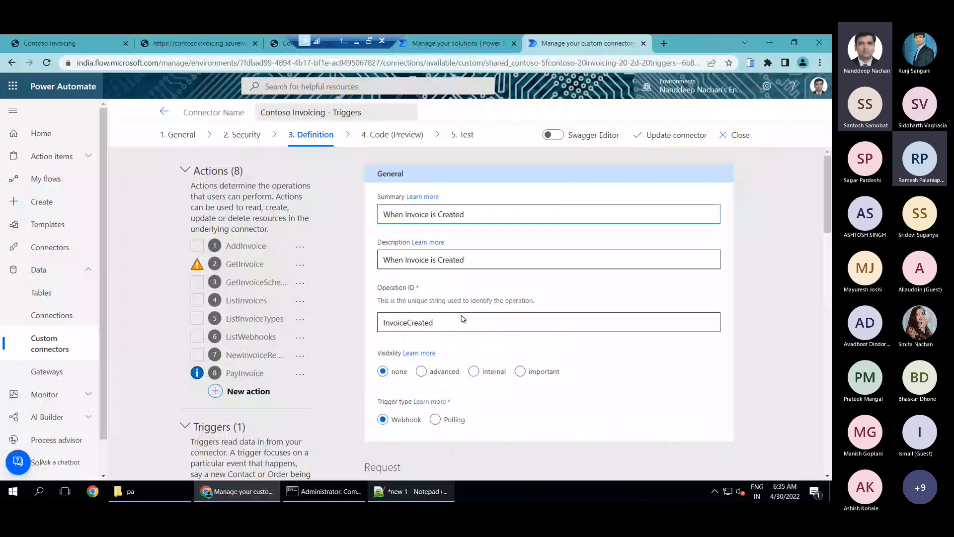
Mark the targetUrl property inside the body parameter as required and return to the InvoiceCreated trigger's definition
{"action": "scroll", "coordinate": [462, 319], "scroll_direction": "down", "scroll_amount": 4}
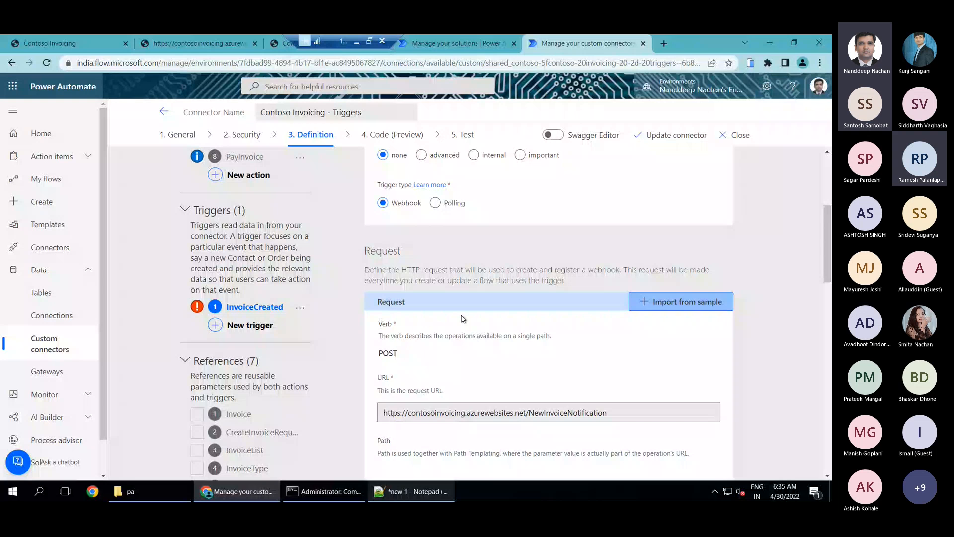
{"action": "scroll", "coordinate": [463, 318], "scroll_direction": "down", "scroll_amount": 10}
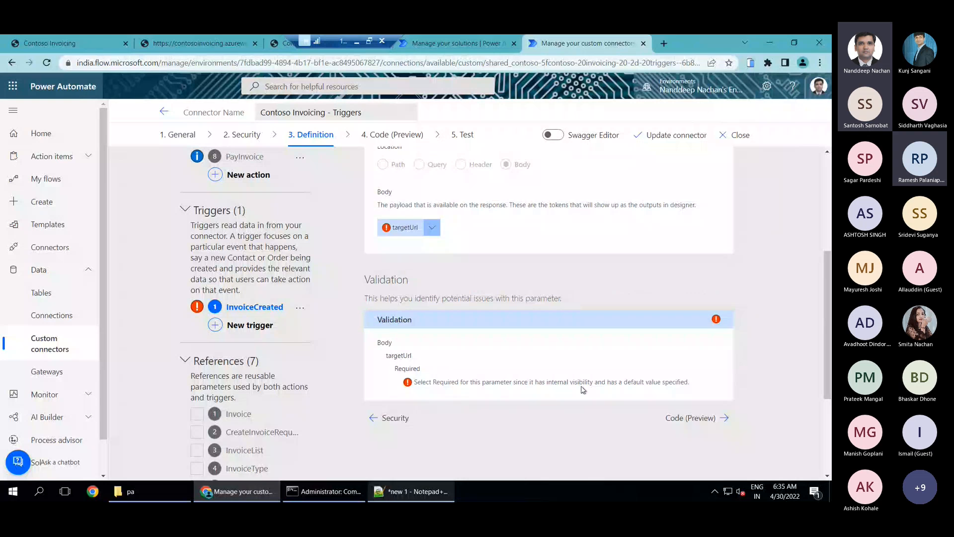
{"action": "left_click", "coordinate": [433, 231]}
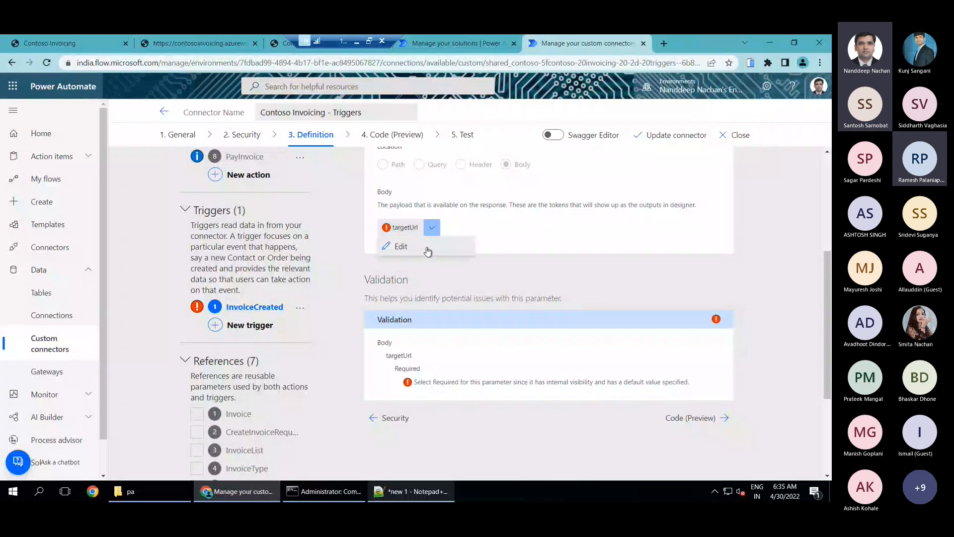
{"action": "left_click", "coordinate": [401, 246]}
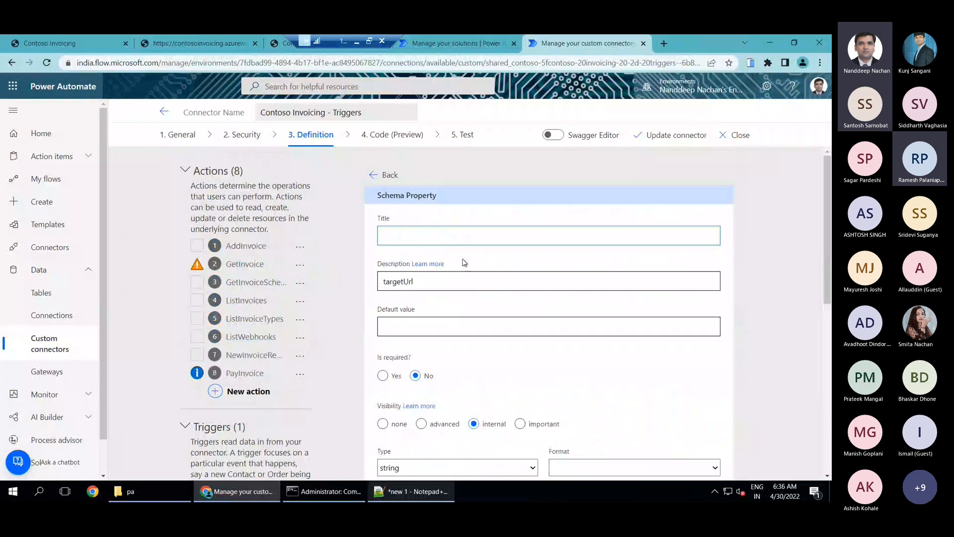
{"action": "left_click", "coordinate": [382, 375]}
{"action": "scroll", "coordinate": [381, 282], "scroll_direction": "down", "scroll_amount": 3}
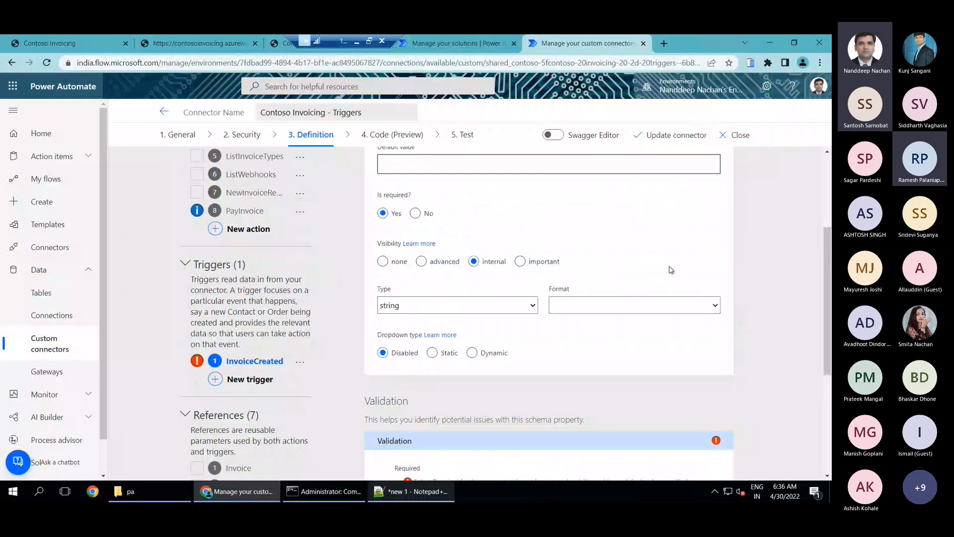
{"action": "scroll", "coordinate": [681, 275], "scroll_direction": "down", "scroll_amount": 1}
{"action": "scroll", "coordinate": [681, 275], "scroll_direction": "down", "scroll_amount": 3}
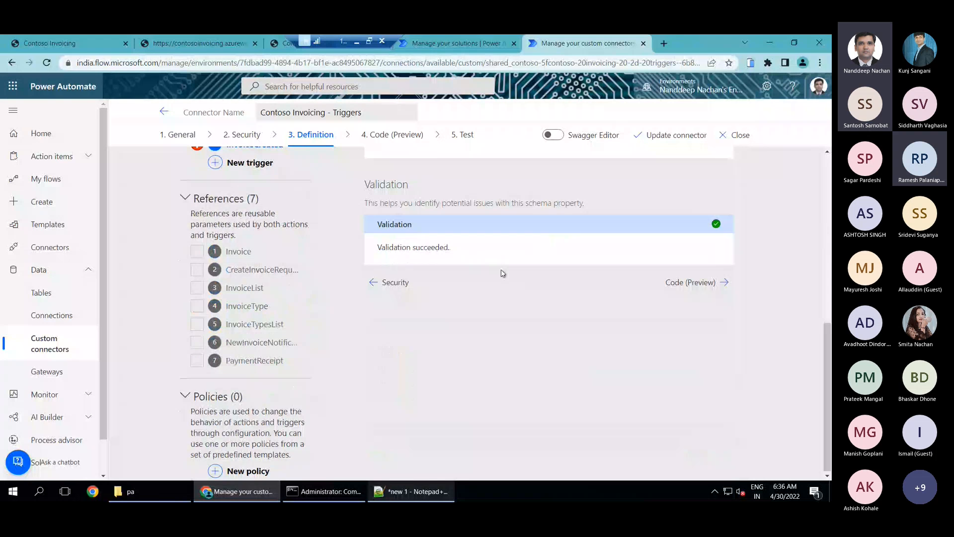
{"action": "scroll", "coordinate": [503, 273], "scroll_direction": "up", "scroll_amount": 3}
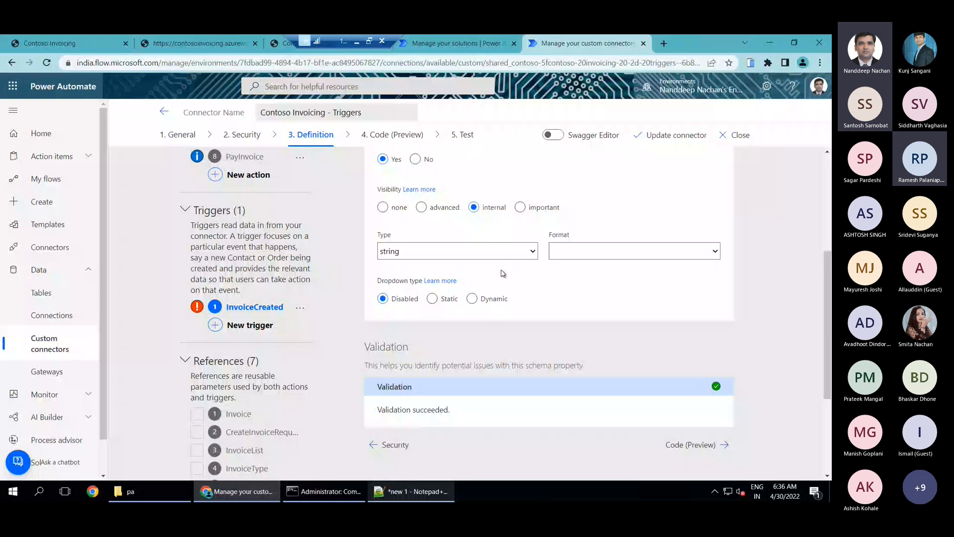
{"action": "scroll", "coordinate": [503, 273], "scroll_direction": "up", "scroll_amount": 4}
{"action": "left_click", "coordinate": [382, 175]}
{"action": "scroll", "coordinate": [497, 380], "scroll_direction": "up", "scroll_amount": 1}
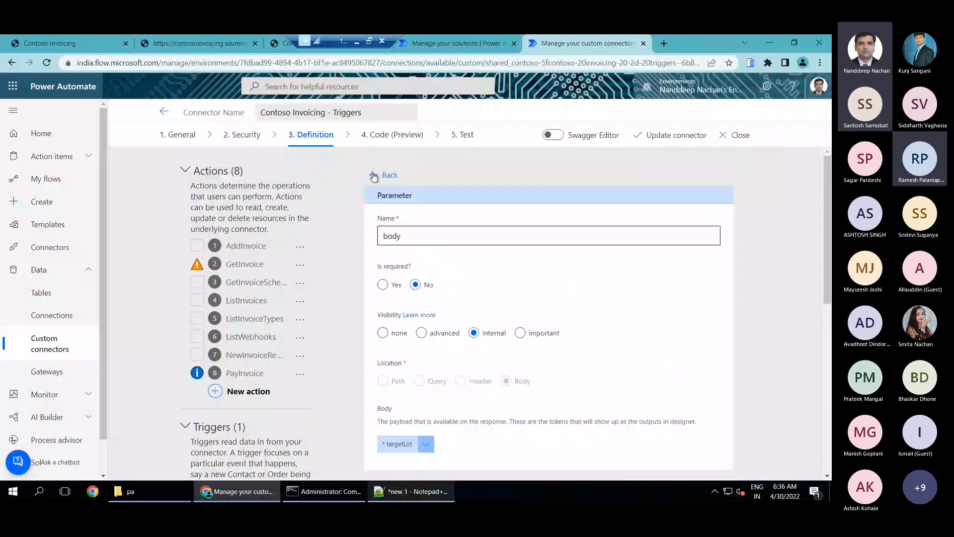
{"action": "left_click", "coordinate": [382, 174]}
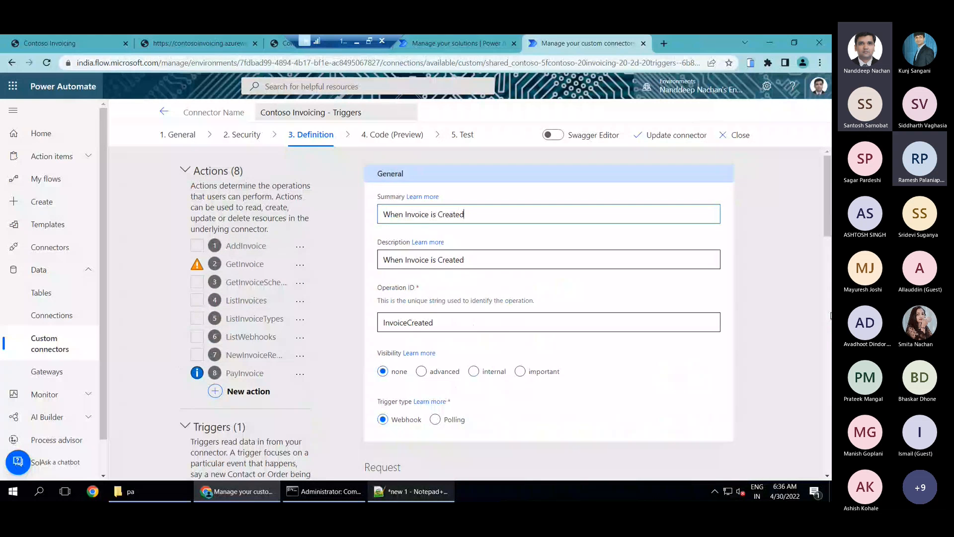
{"action": "scroll", "coordinate": [830, 316], "scroll_direction": "down", "scroll_amount": 1}
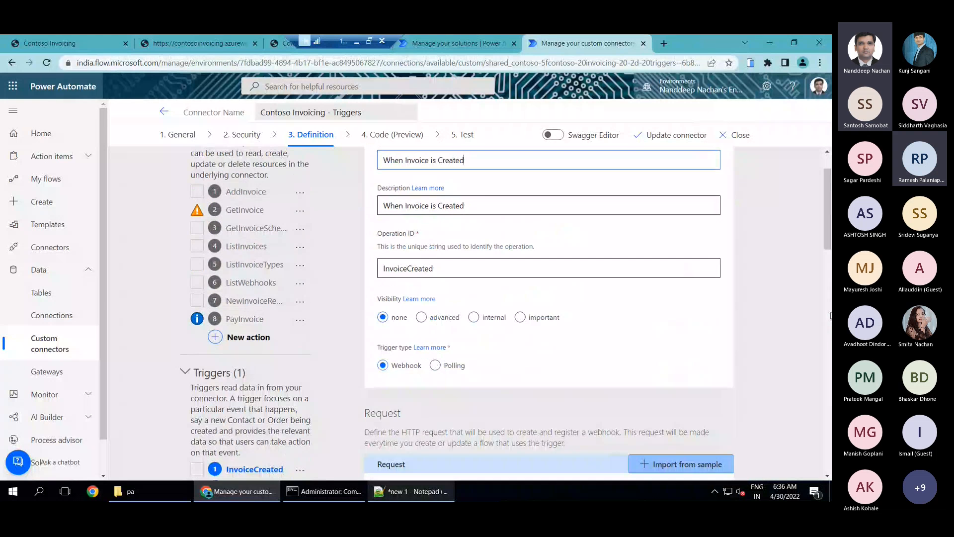
Enter Invoice as the description of the InvoiceCreated trigger's webhook response
{"action": "scroll", "coordinate": [831, 316], "scroll_direction": "down", "scroll_amount": 2}
{"action": "scroll", "coordinate": [831, 316], "scroll_direction": "down", "scroll_amount": 2}
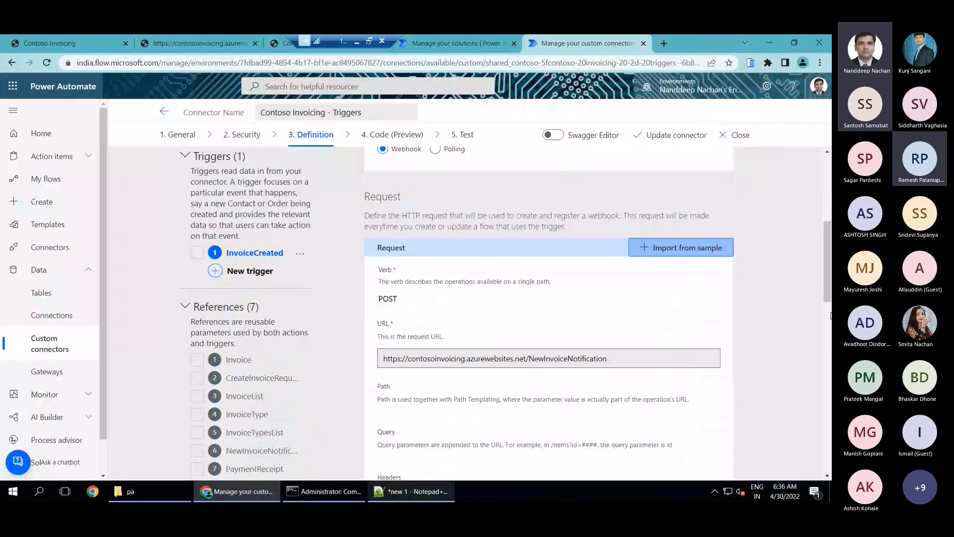
{"action": "scroll", "coordinate": [830, 316], "scroll_direction": "down", "scroll_amount": 2}
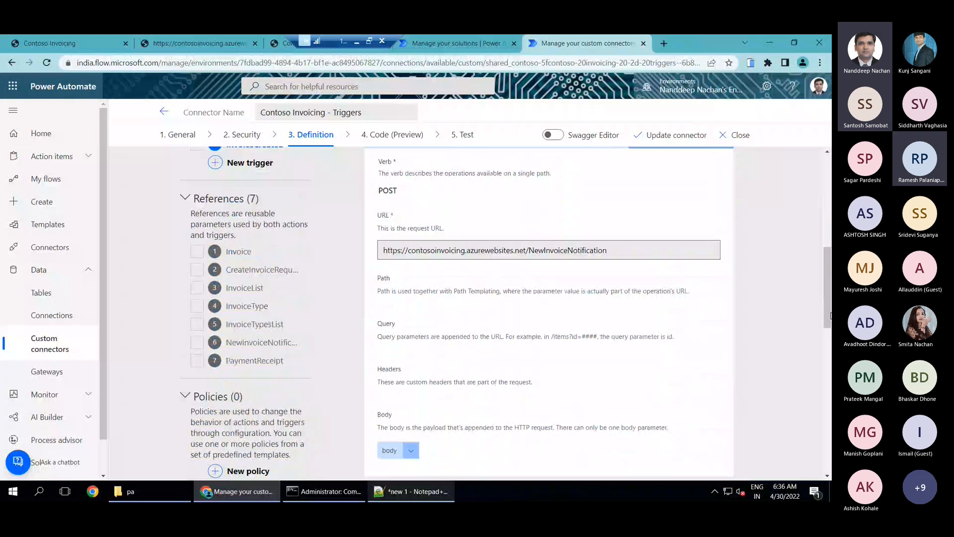
{"action": "scroll", "coordinate": [831, 316], "scroll_direction": "down", "scroll_amount": 4}
{"action": "scroll", "coordinate": [831, 316], "scroll_direction": "down", "scroll_amount": 2}
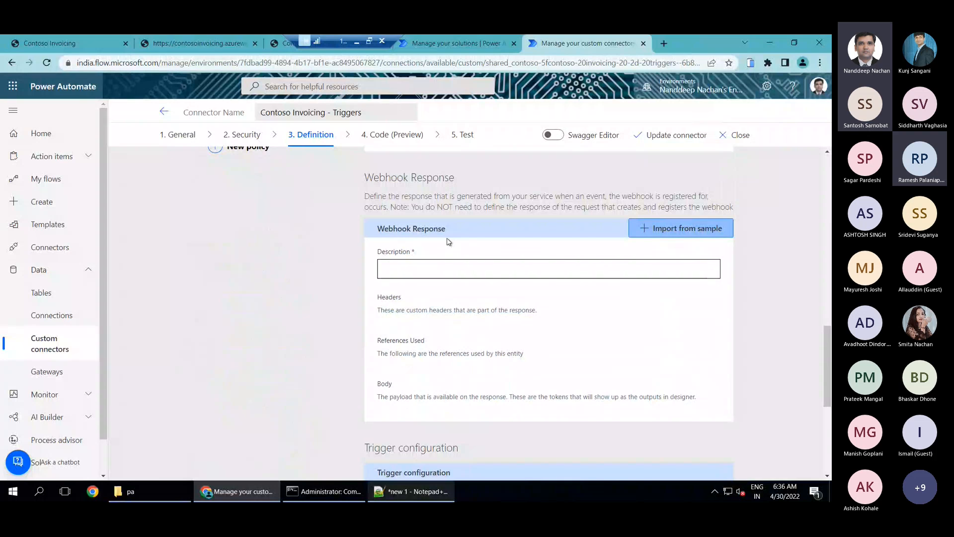
{"action": "left_click", "coordinate": [677, 229]}
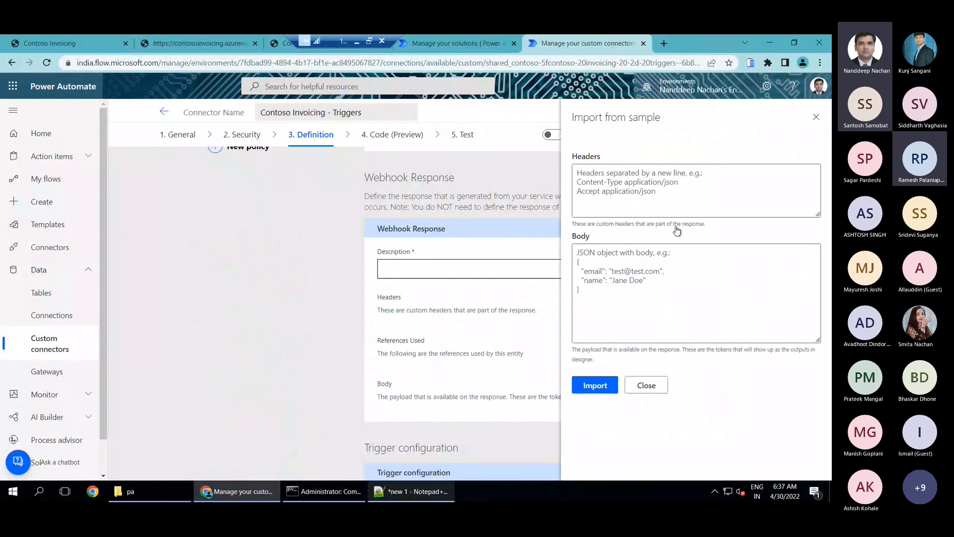
{"action": "left_click", "coordinate": [814, 118]}
{"action": "left_click", "coordinate": [442, 266]}
{"action": "type", "text": "Invoice"}
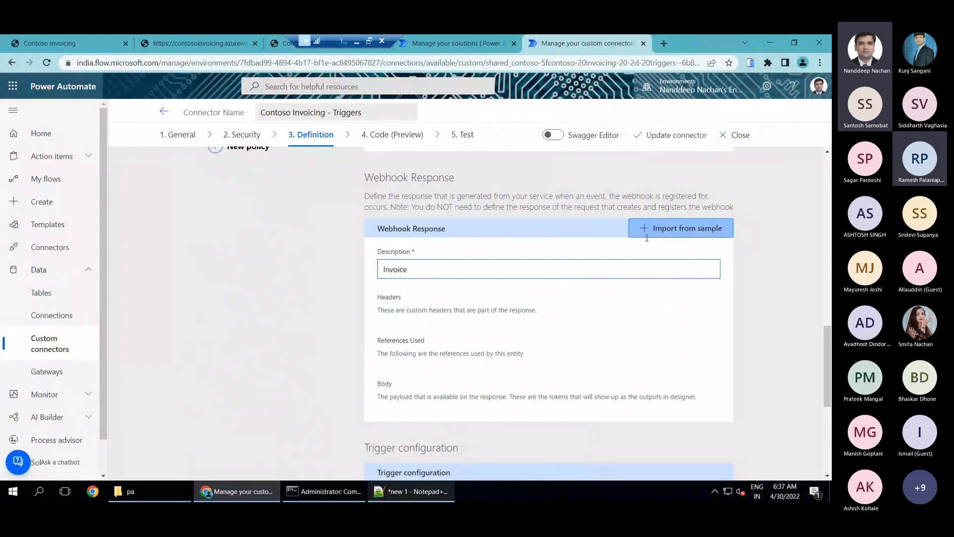
Import the webhook response body from the sample invoice JSON kept in the Notepad++ notes, from invoiceId through tags
{"action": "left_click", "coordinate": [651, 235]}
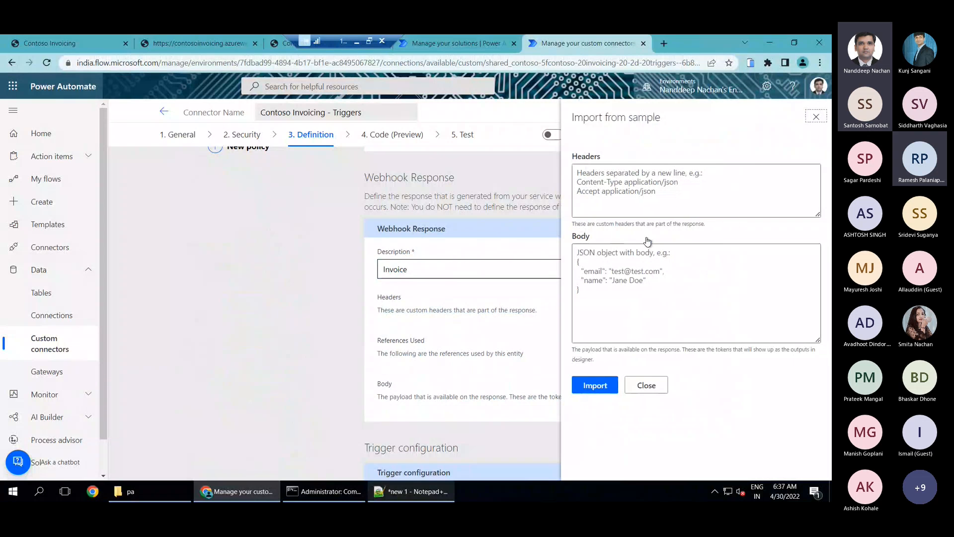
{"action": "left_click", "coordinate": [643, 266]}
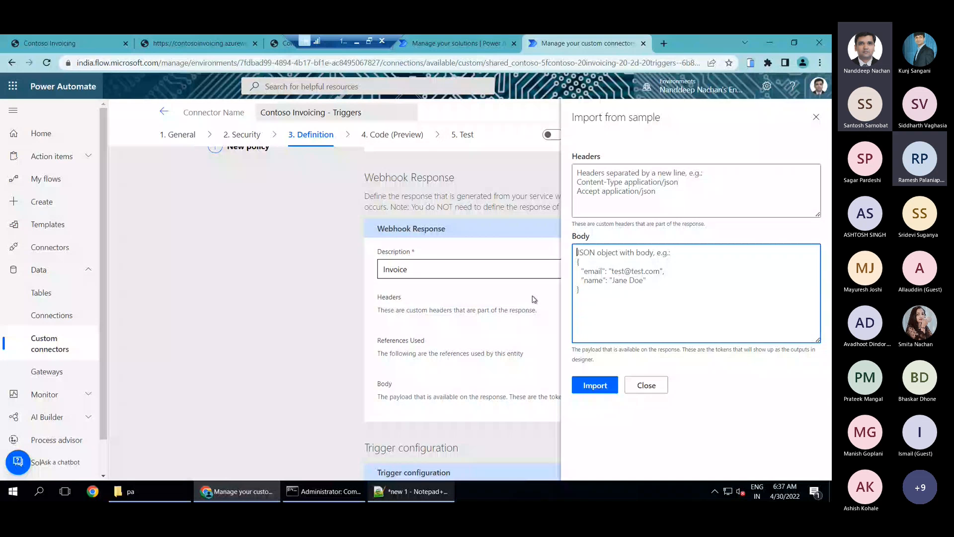
{"action": "key", "text": "alt+Tab"}
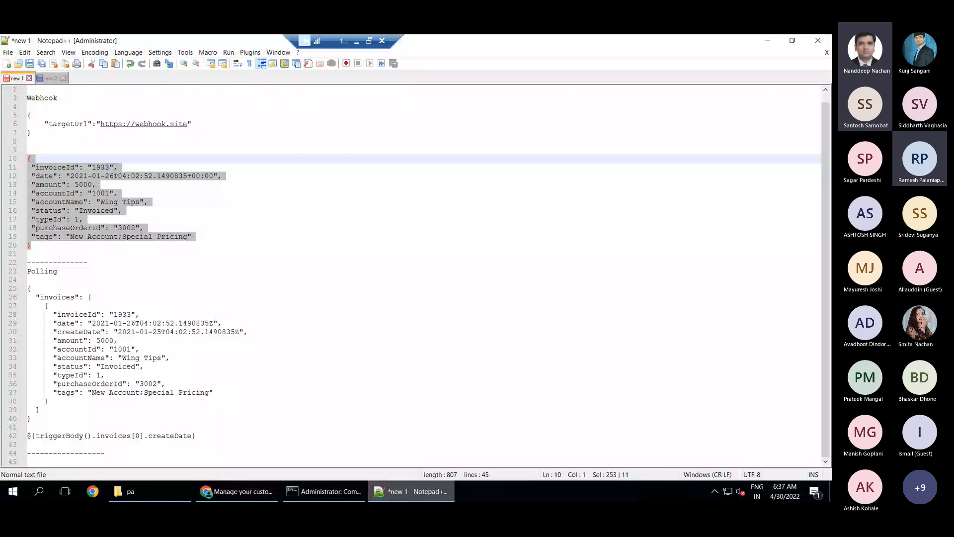
{"action": "key", "text": "alt+Tab"}
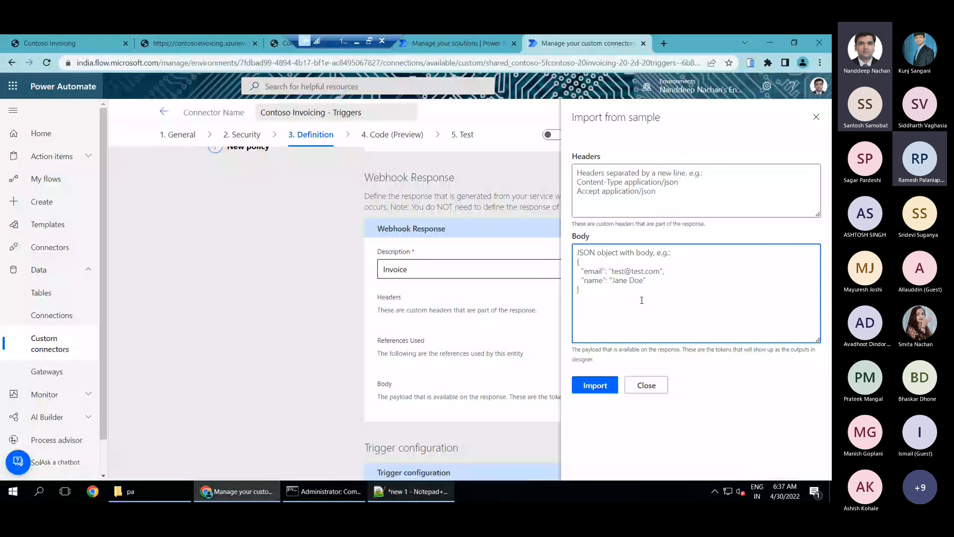
{"action": "key", "text": "ctrl+v"}
{"action": "left_click", "coordinate": [595, 385]}
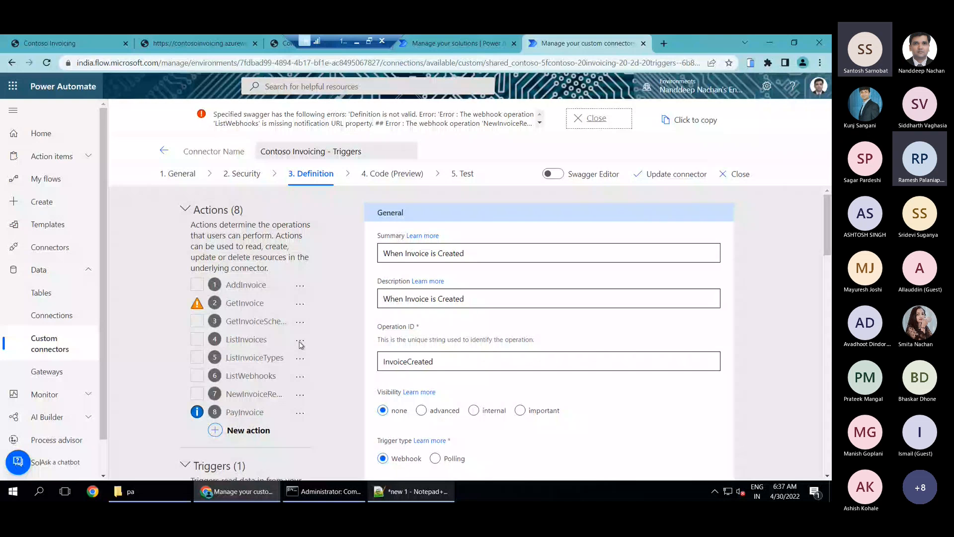
Read the full swagger validation error and delete the NewInvoiceRemove action it names
{"action": "left_click", "coordinate": [401, 123]}
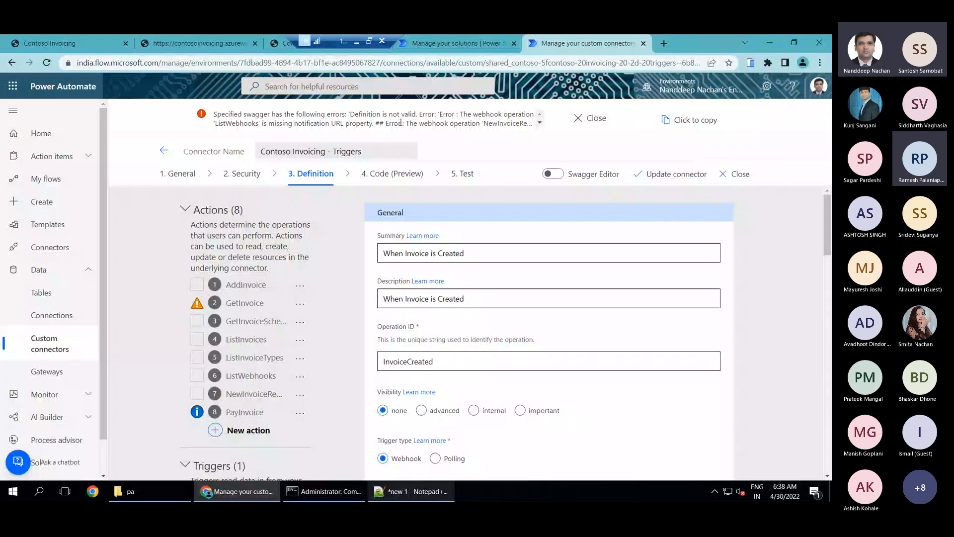
{"action": "scroll", "coordinate": [401, 123], "scroll_direction": "down", "scroll_amount": 1}
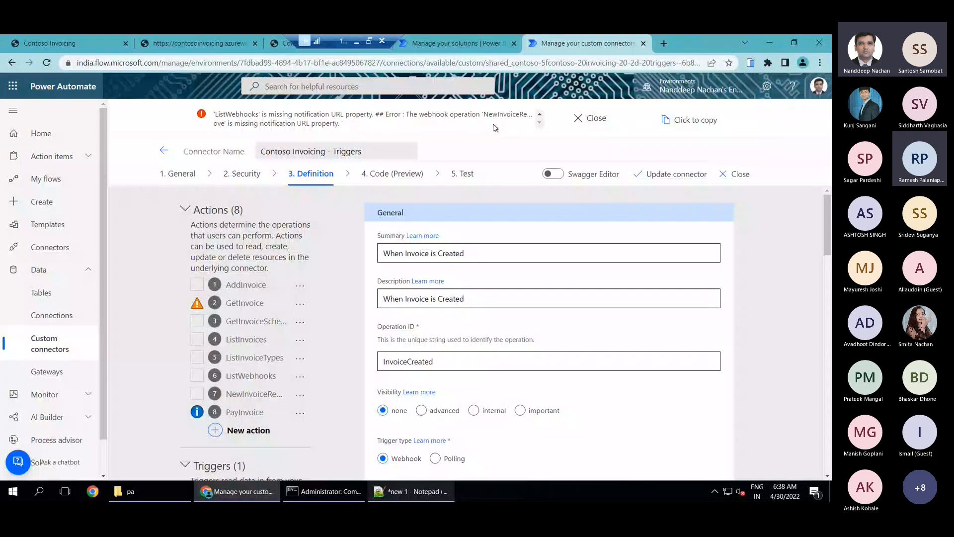
{"action": "left_click", "coordinate": [300, 394]}
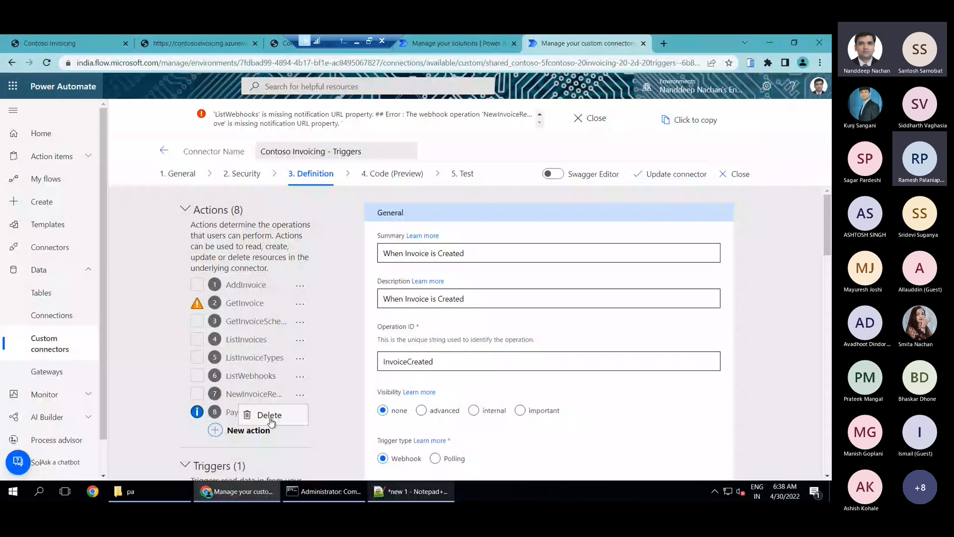
{"action": "left_click", "coordinate": [269, 416]}
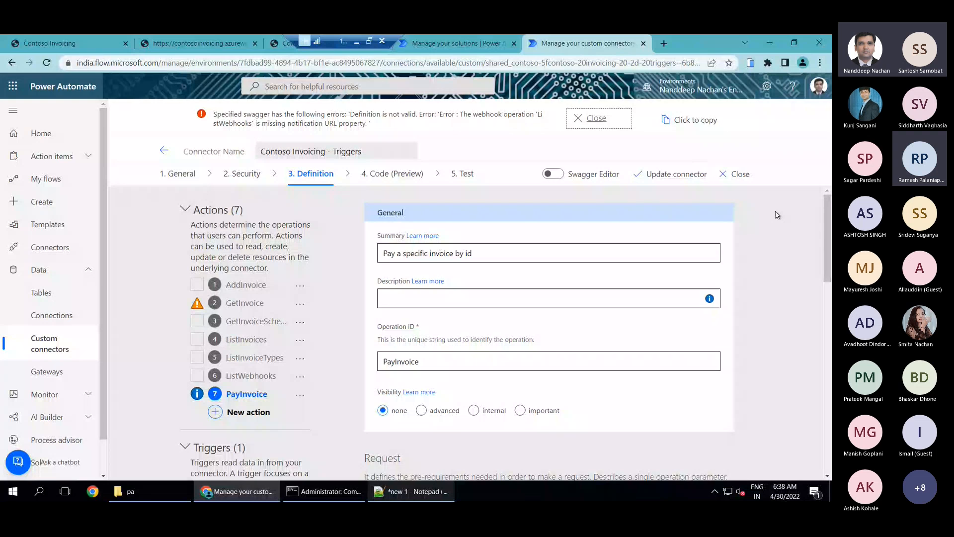
Reopen the InvoiceCreated trigger and review its general settings and request definition
{"action": "left_click", "coordinate": [778, 215]}
{"action": "scroll", "coordinate": [746, 272], "scroll_direction": "down", "scroll_amount": 4}
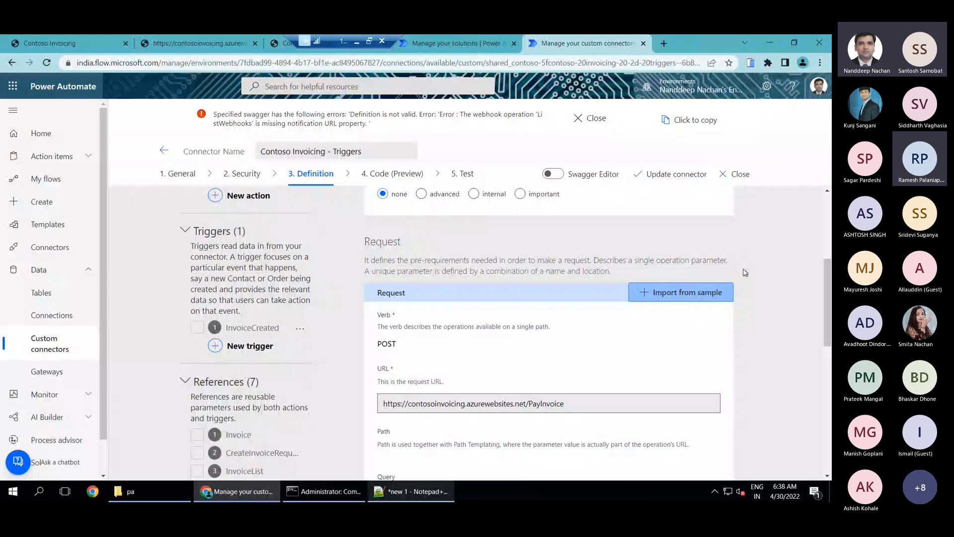
{"action": "scroll", "coordinate": [745, 272], "scroll_direction": "down", "scroll_amount": 2}
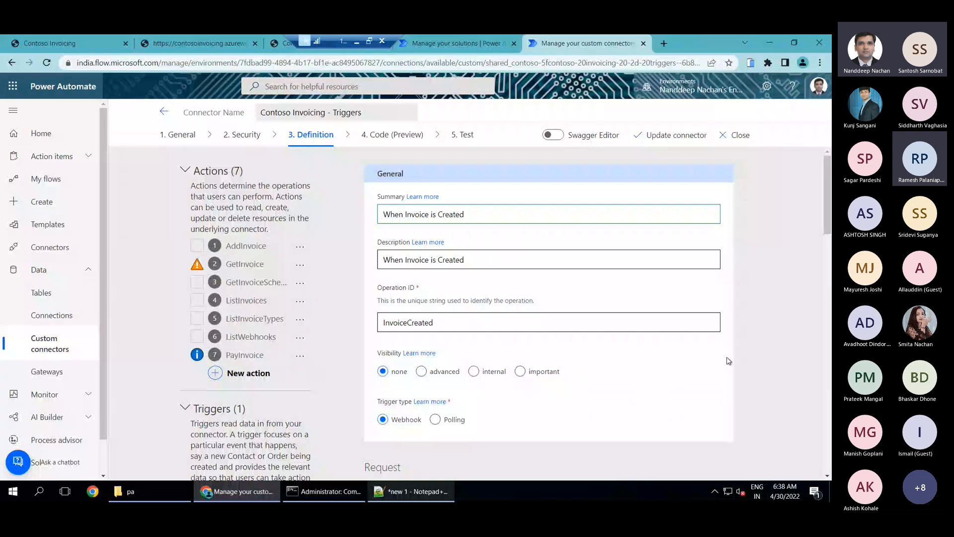
{"action": "scroll", "coordinate": [728, 360], "scroll_direction": "down", "scroll_amount": 5}
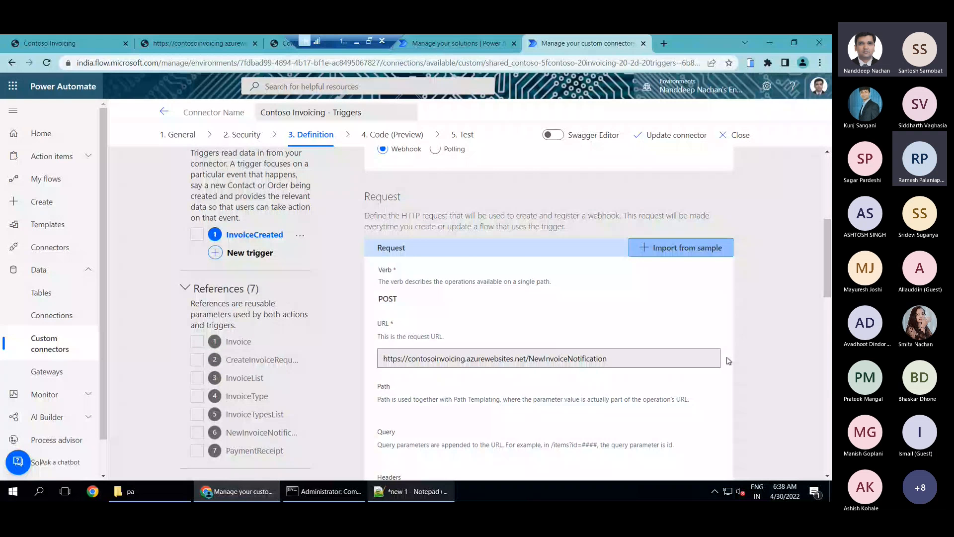
{"action": "scroll", "coordinate": [728, 361], "scroll_direction": "up", "scroll_amount": 3}
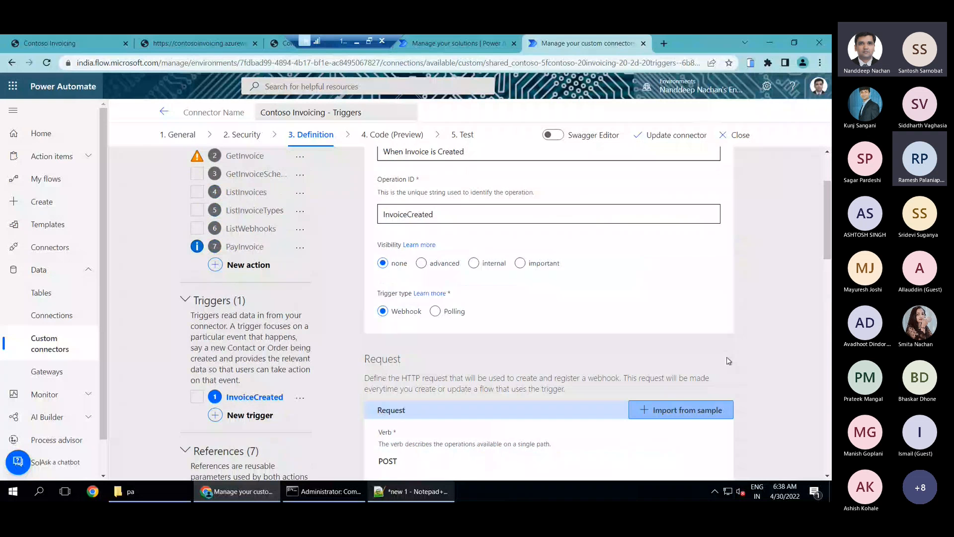
{"action": "scroll", "coordinate": [514, 199], "scroll_direction": "up", "scroll_amount": 1}
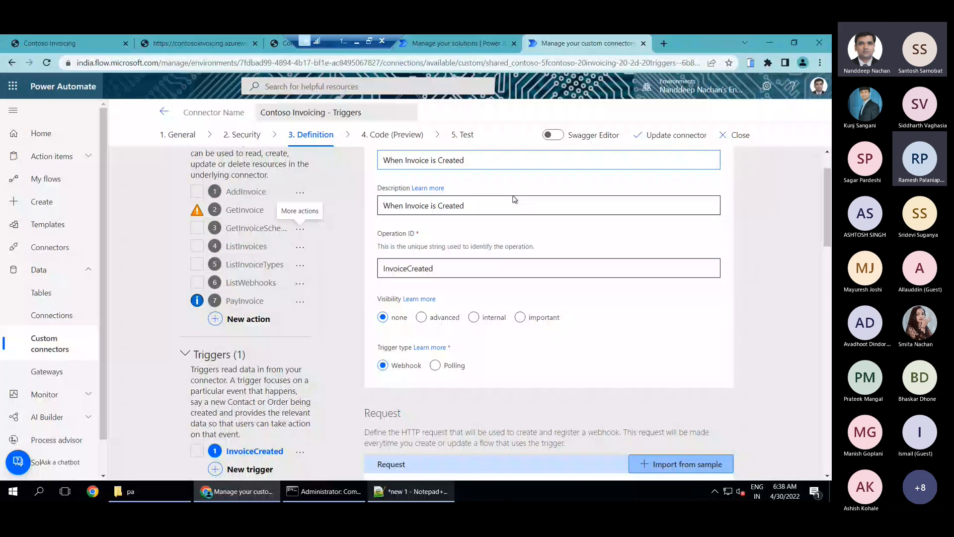
{"action": "scroll", "coordinate": [514, 199], "scroll_direction": "up", "scroll_amount": 1}
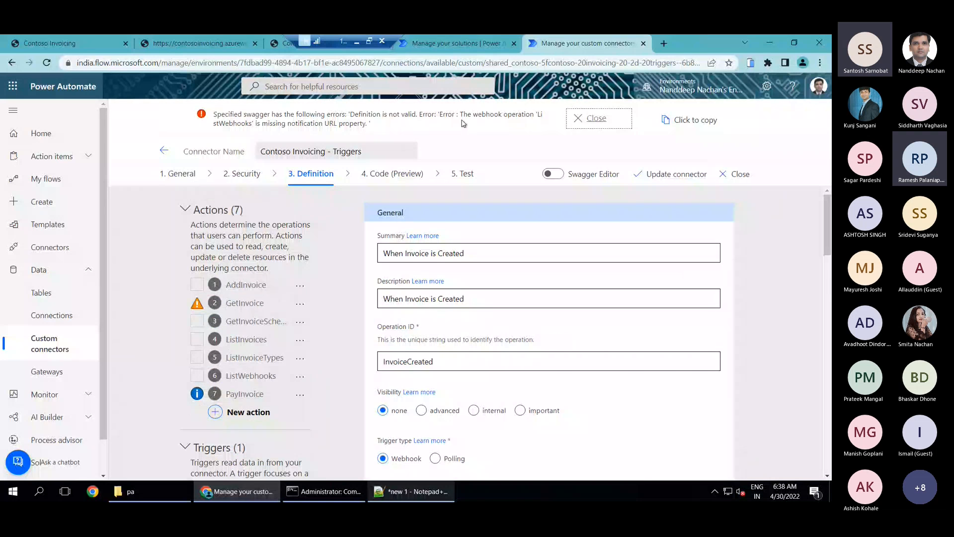
Delete the ListWebhooks action named in the validation error and update the connector
{"action": "scroll", "coordinate": [342, 299], "scroll_direction": "down", "scroll_amount": 1}
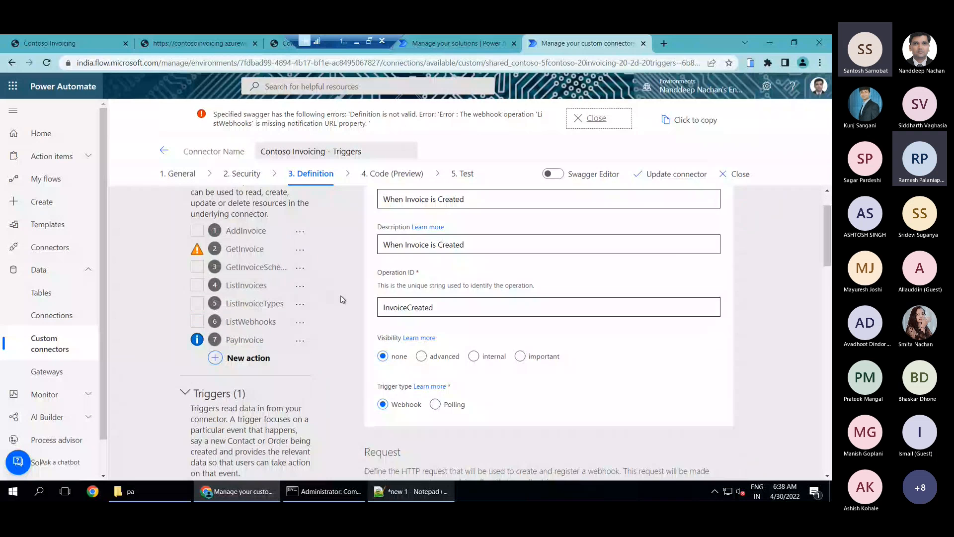
{"action": "scroll", "coordinate": [343, 299], "scroll_direction": "down", "scroll_amount": 2}
{"action": "scroll", "coordinate": [341, 302], "scroll_direction": "up", "scroll_amount": 2}
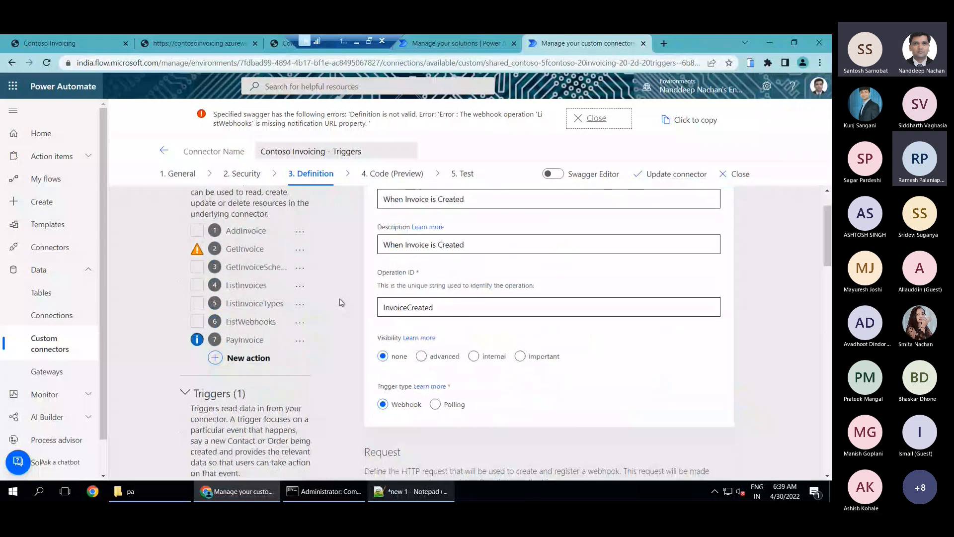
{"action": "left_click", "coordinate": [300, 322]}
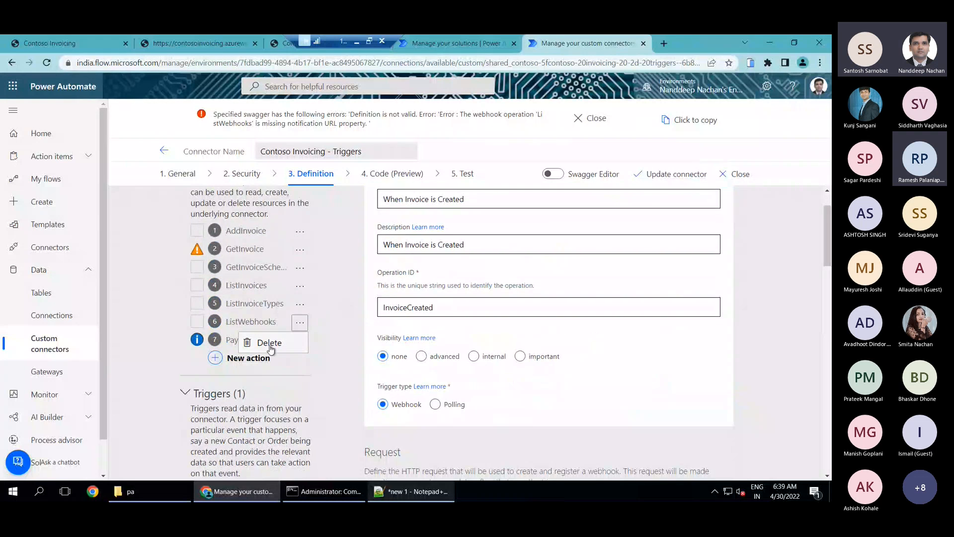
{"action": "left_click", "coordinate": [301, 342]}
{"action": "left_click", "coordinate": [466, 311]}
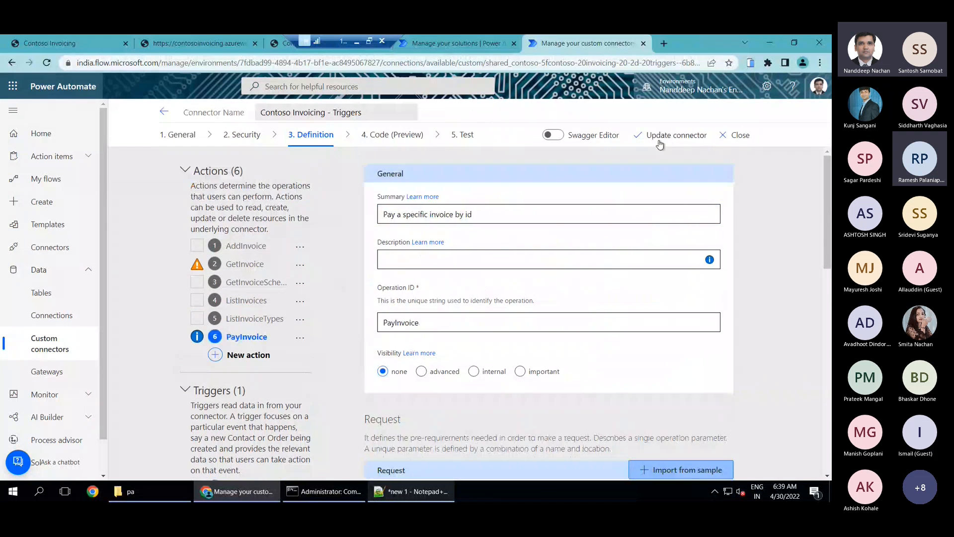
{"action": "left_click", "coordinate": [673, 132]}
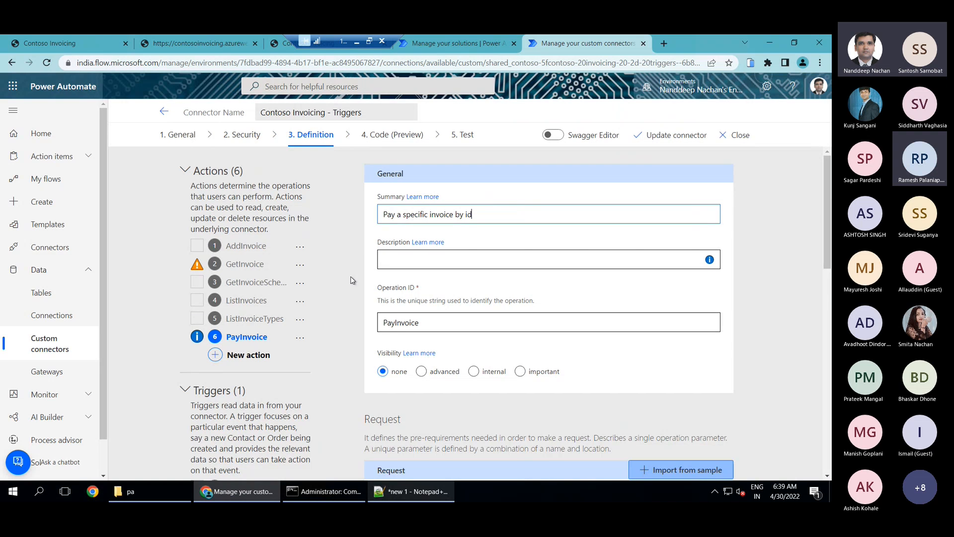
Reopen the InvoiceCreated trigger to check its definition in the updated connector
{"action": "left_click", "coordinate": [795, 285]}
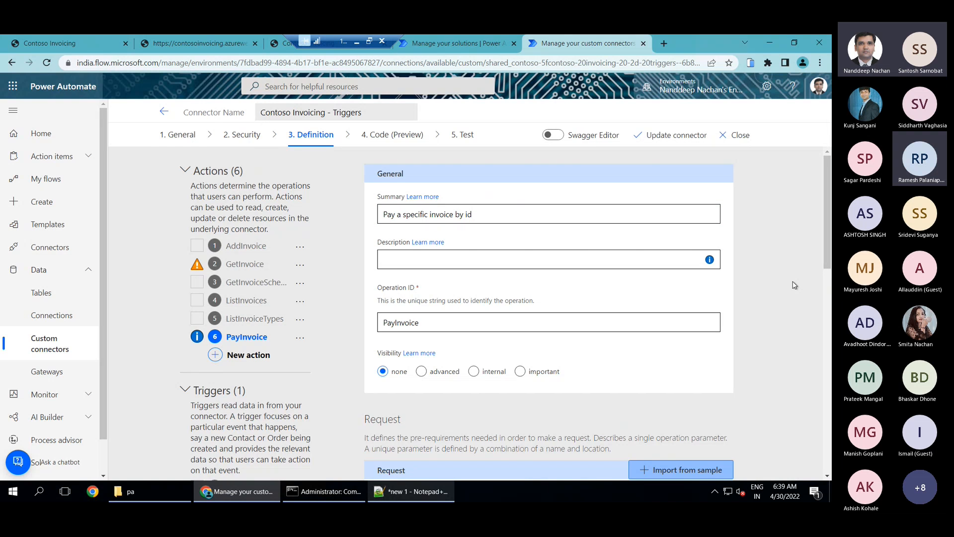
{"action": "scroll", "coordinate": [265, 356], "scroll_direction": "down", "scroll_amount": 1}
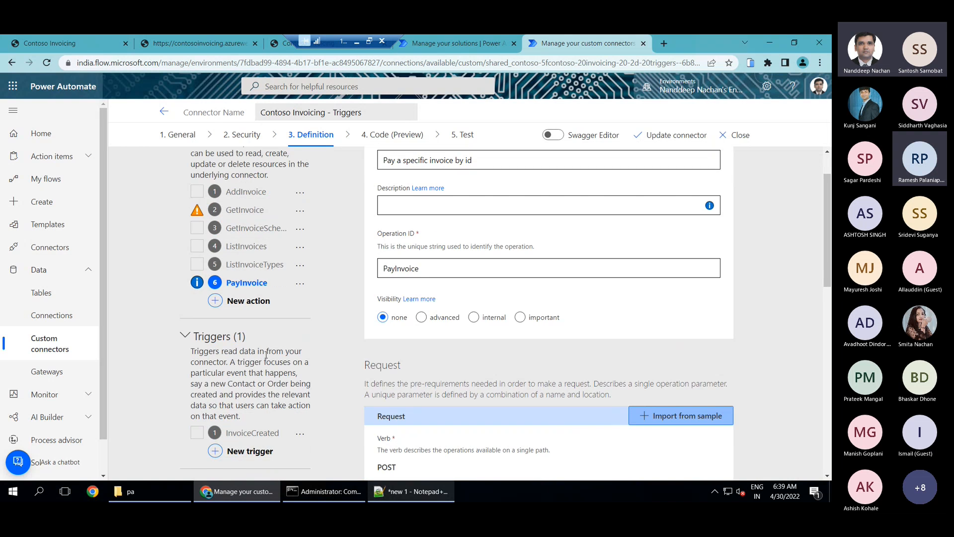
{"action": "scroll", "coordinate": [266, 355], "scroll_direction": "up", "scroll_amount": 1}
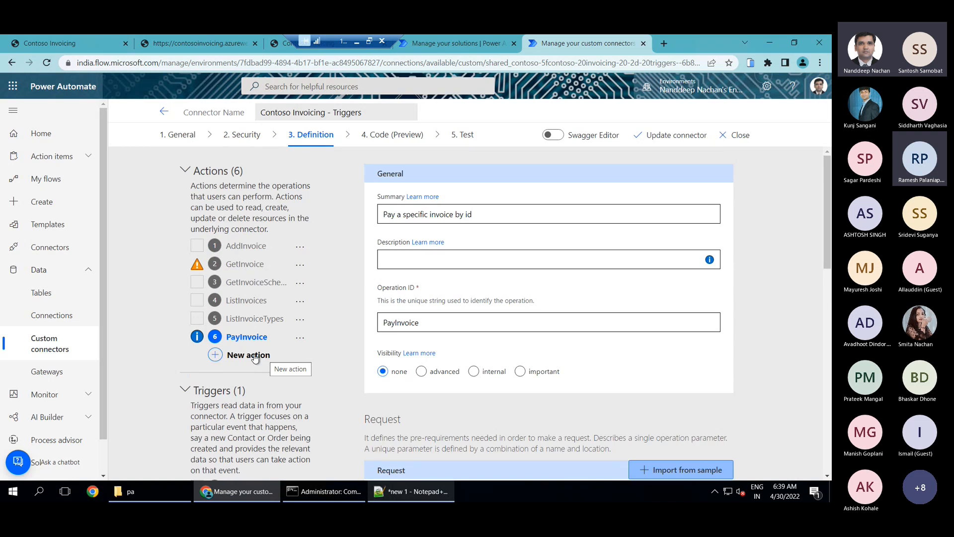
{"action": "scroll", "coordinate": [256, 358], "scroll_direction": "down", "scroll_amount": 2}
{"action": "left_click", "coordinate": [256, 377]}
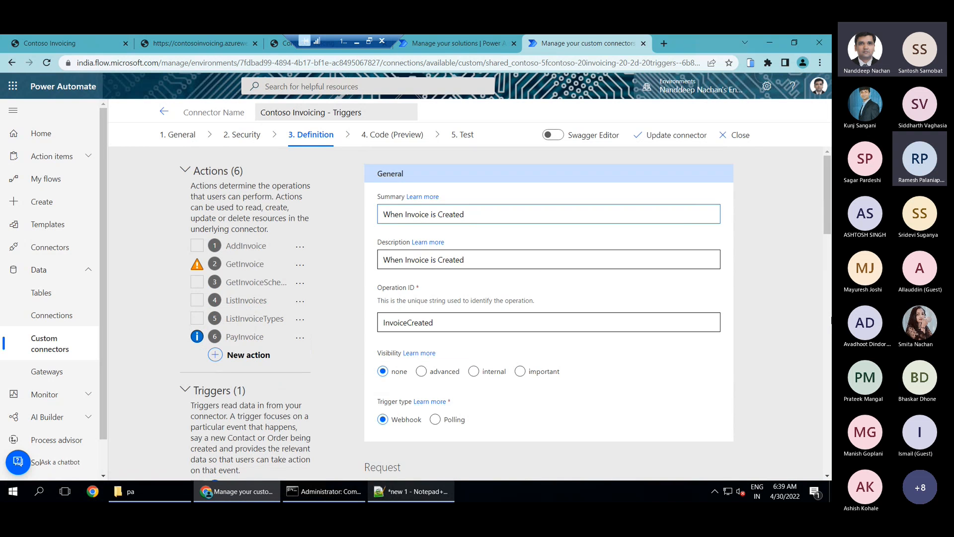
Open the Power Automate home page in a new browser tab
{"action": "left_click", "coordinate": [664, 45]}
{"action": "type", "text": "make.powerapps.com"}
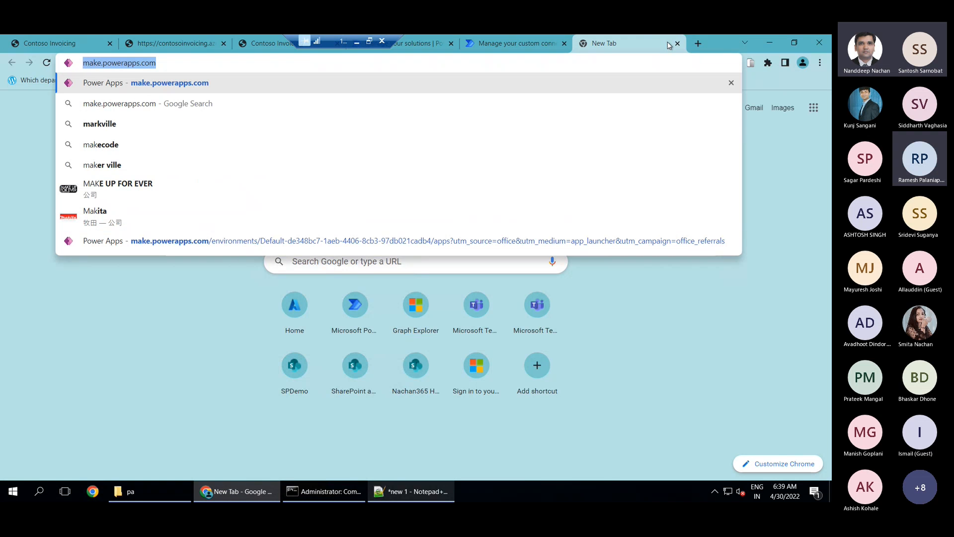
{"action": "key", "text": "ctrl+a"}
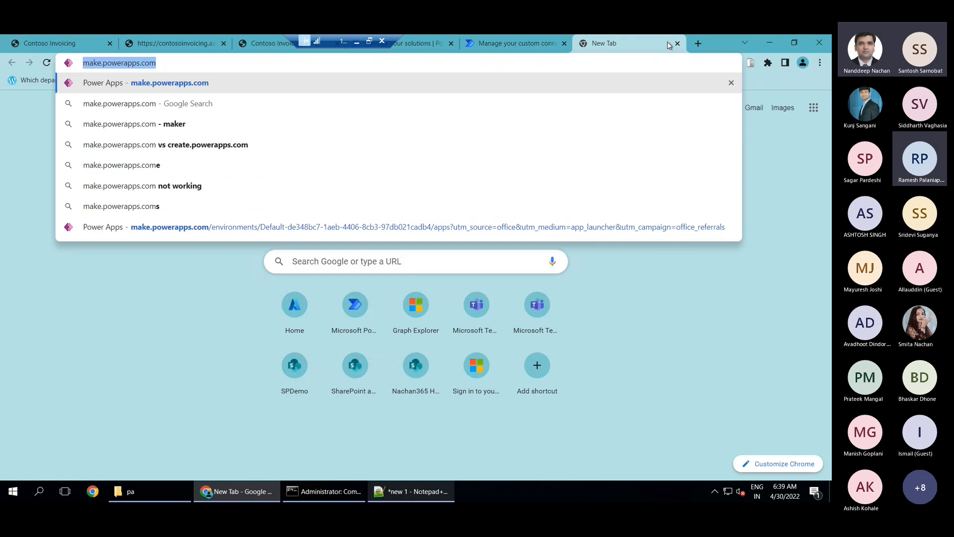
{"action": "type", "text": "flo"}
{"action": "key", "text": "Return"}
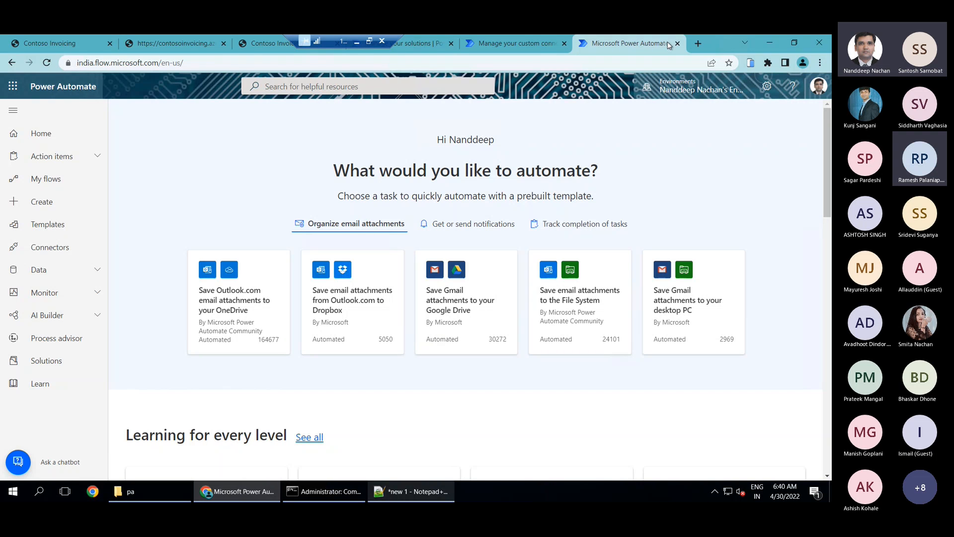
Create an instant cloud flow named Create Invoice with the Manually trigger a flow trigger
{"action": "left_click", "coordinate": [46, 207]}
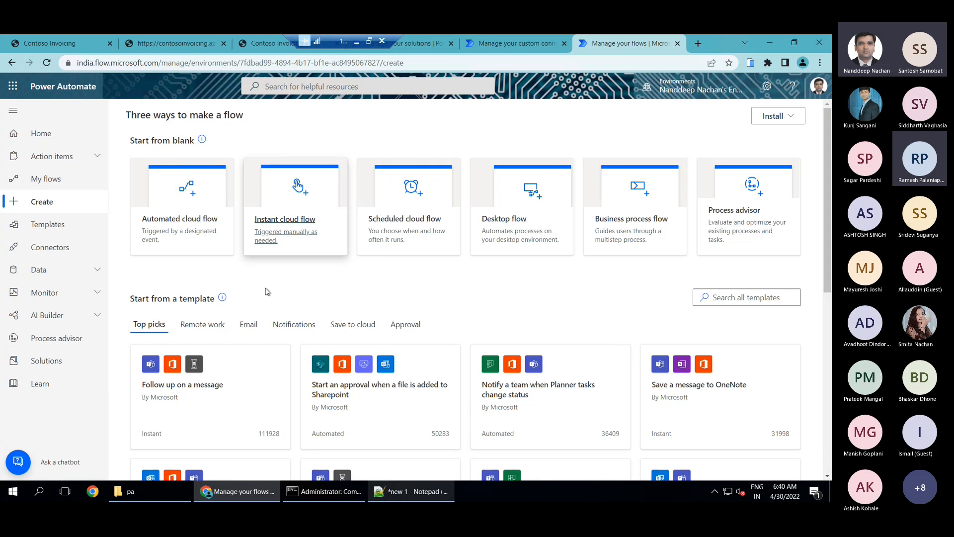
{"action": "left_click", "coordinate": [294, 219]}
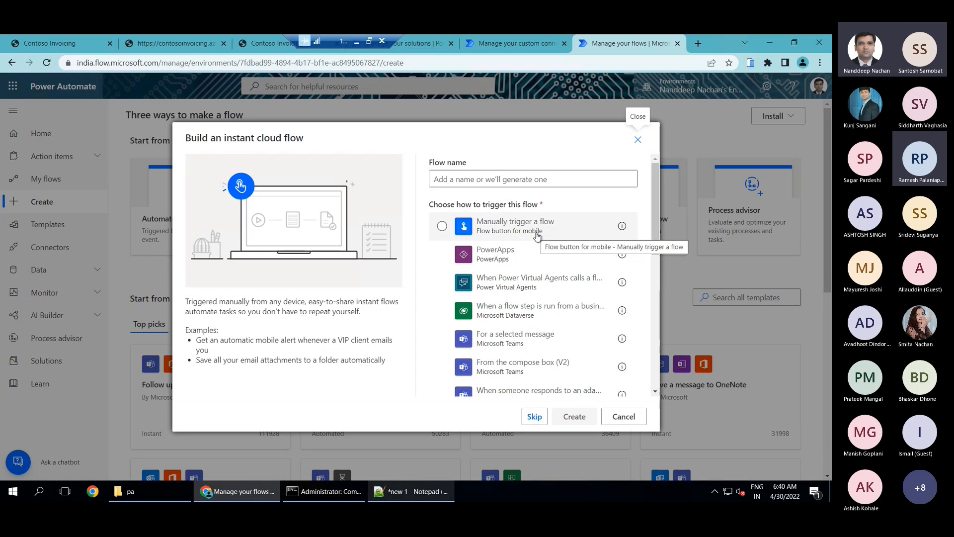
{"action": "left_click", "coordinate": [536, 237]}
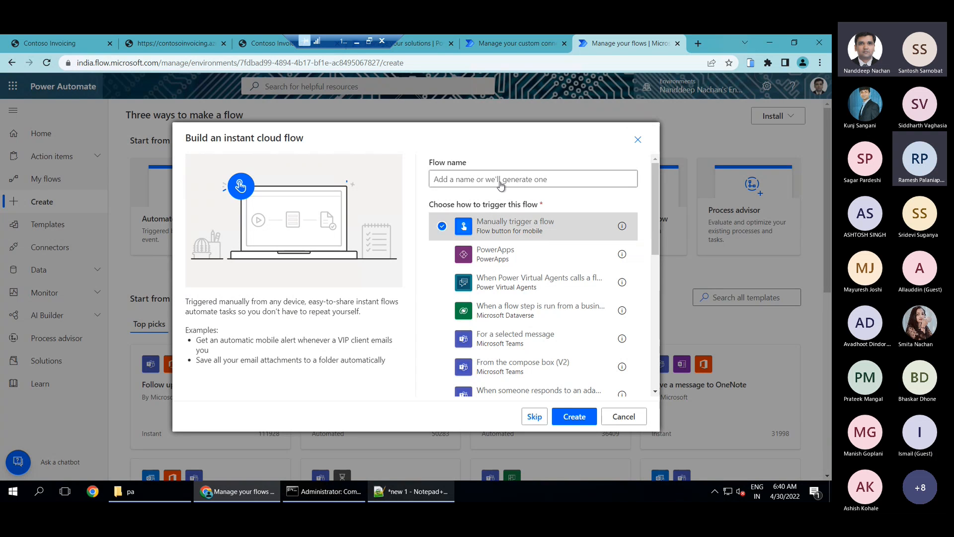
{"action": "left_click", "coordinate": [477, 180]}
{"action": "type", "text": "Crea"}
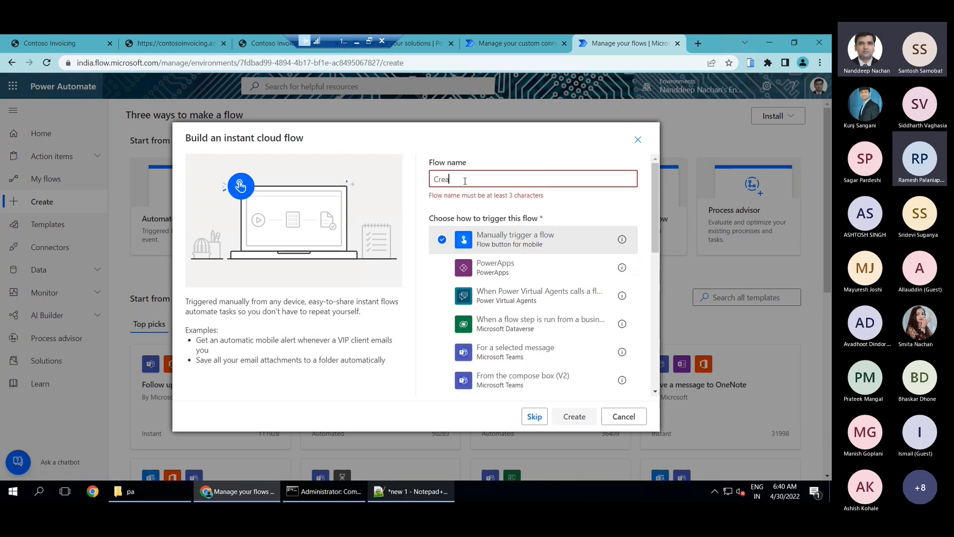
{"action": "type", "text": "te Invoice"}
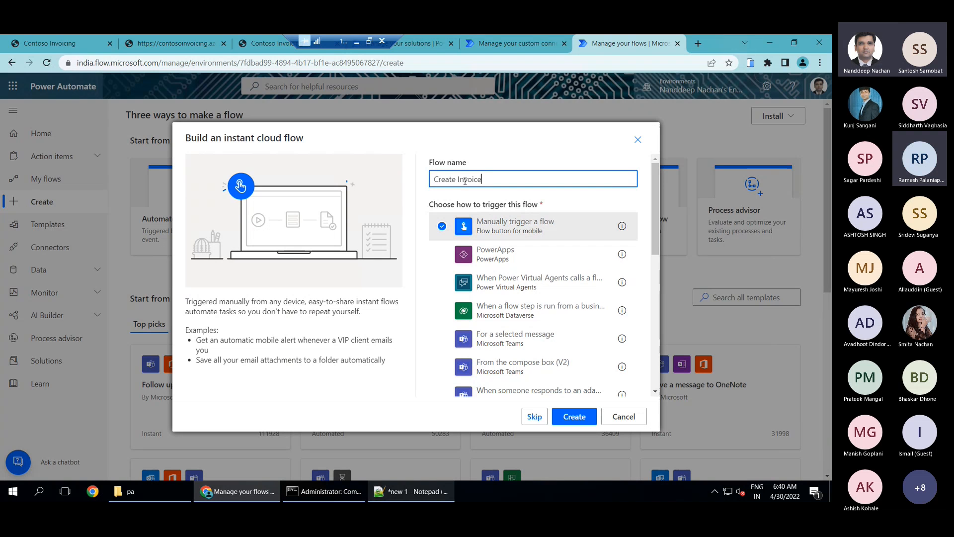
{"action": "left_click", "coordinate": [575, 417]}
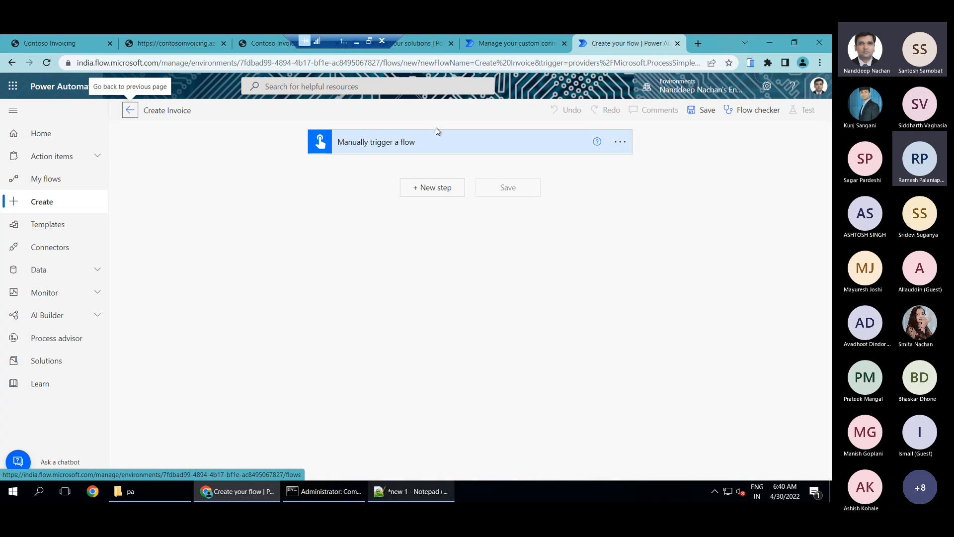
Add a number input named Amount to the manual trigger
{"action": "left_click", "coordinate": [386, 145]}
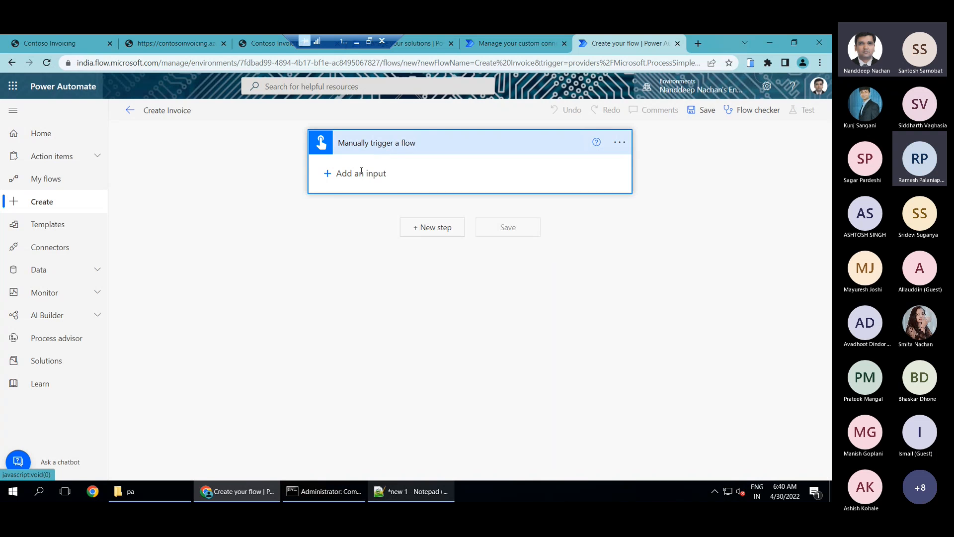
{"action": "left_click", "coordinate": [361, 172]}
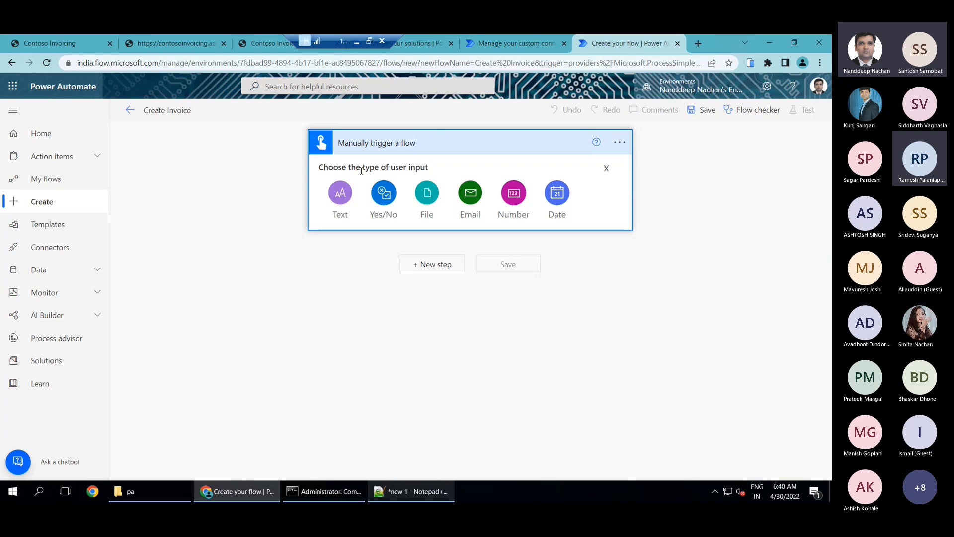
{"action": "left_click", "coordinate": [516, 195]}
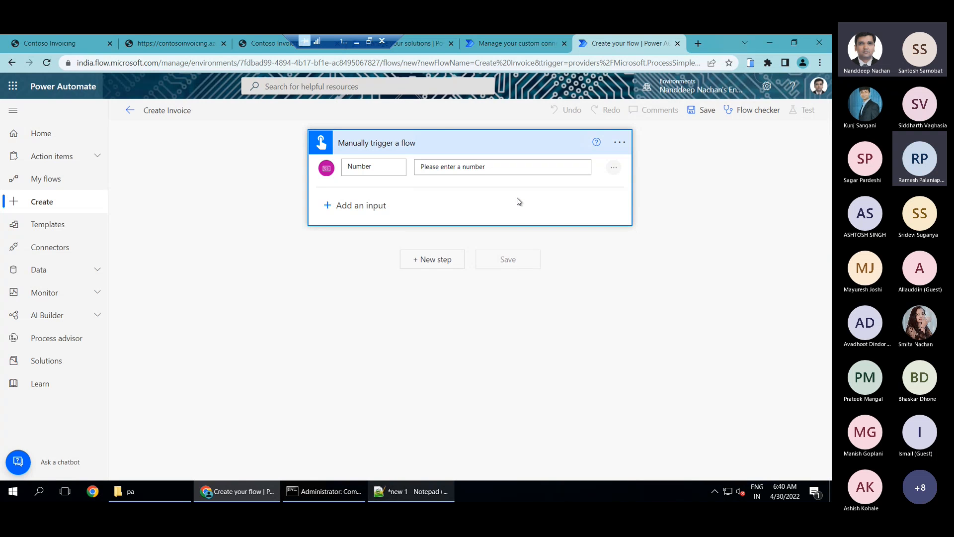
{"action": "left_click", "coordinate": [383, 168]}
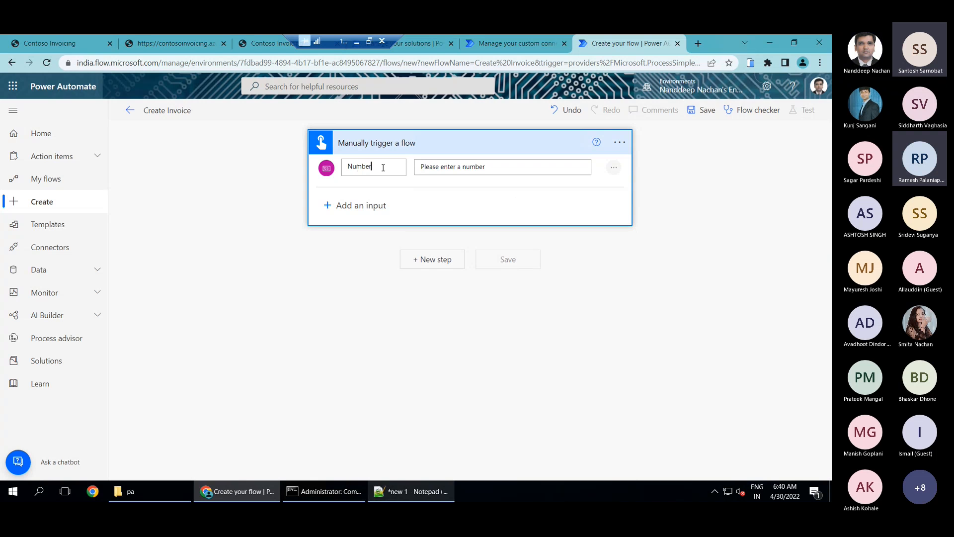
{"action": "left_click_drag", "start_coordinate": [383, 167], "coordinate": [341, 170]}
{"action": "type", "text": "Amount"}
{"action": "key", "text": "Tab"}
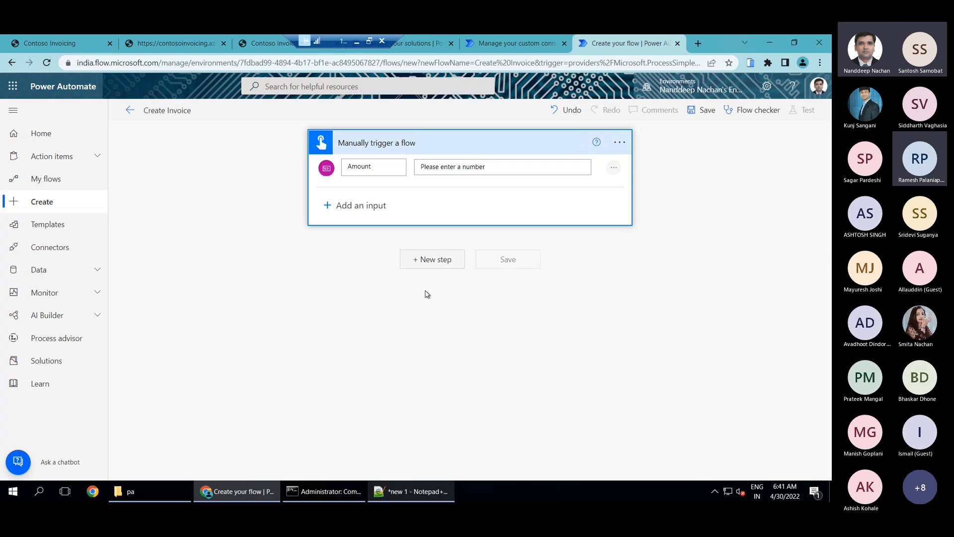
Add the Add Invoice action from the Contoso Invoicing - Triggers custom connector as the flow's second step
{"action": "left_click", "coordinate": [484, 241]}
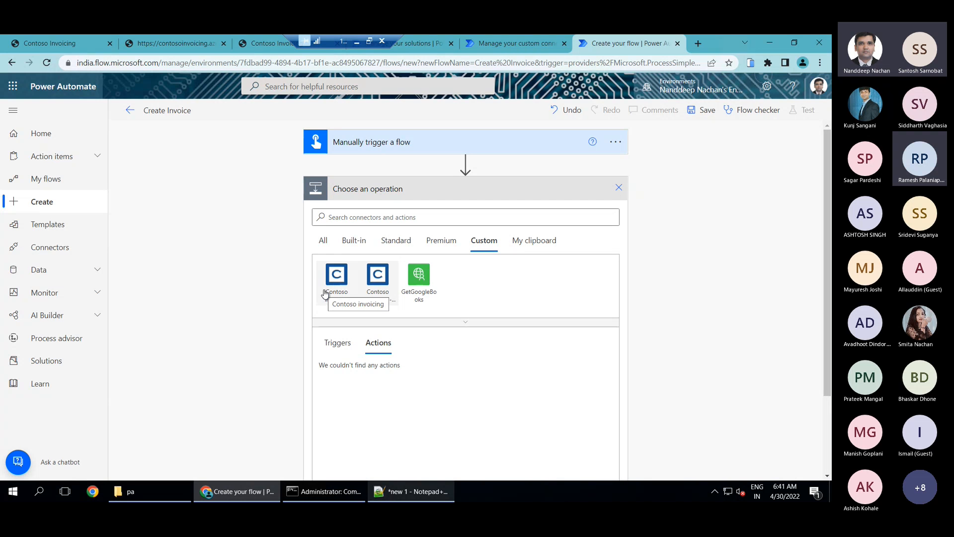
{"action": "left_click", "coordinate": [379, 296]}
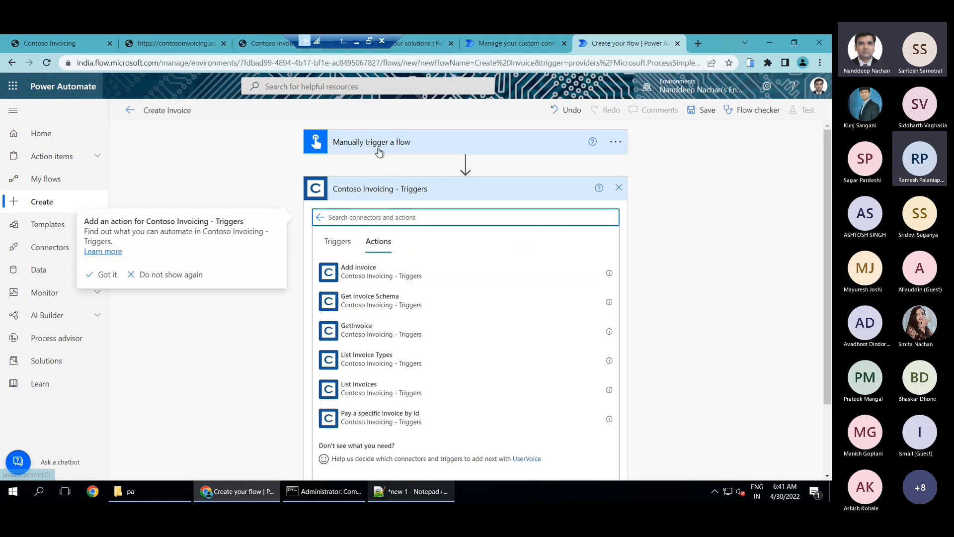
{"action": "left_click", "coordinate": [372, 276]}
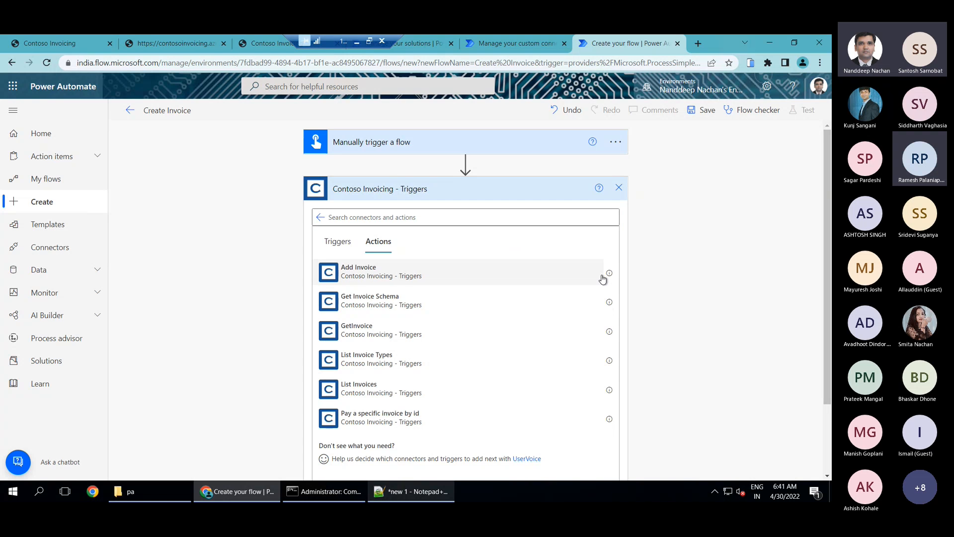
{"action": "left_click", "coordinate": [369, 280]}
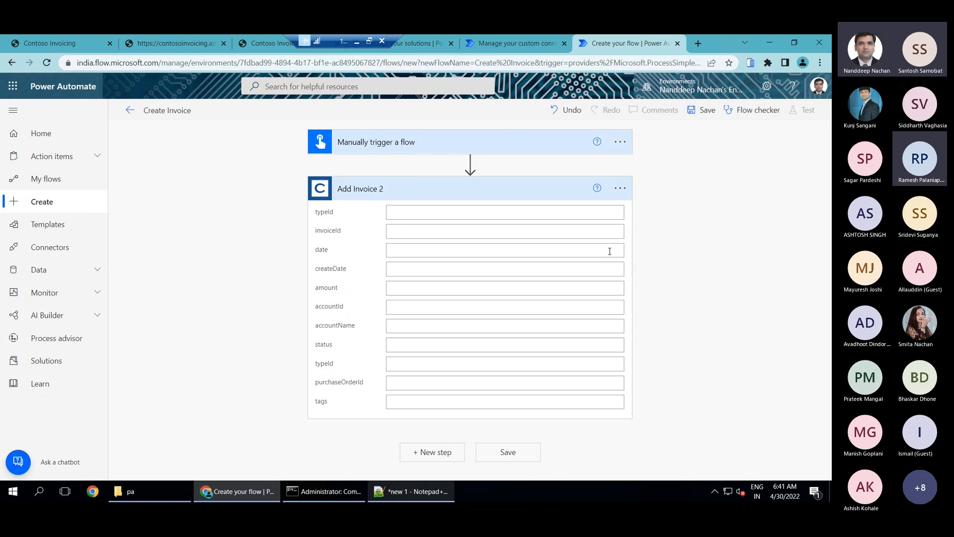
Map the invoice action's amount field to the trigger's Amount value and save the flow
{"action": "left_click", "coordinate": [403, 293]}
{"action": "scroll", "coordinate": [795, 371], "scroll_direction": "down", "scroll_amount": 1}
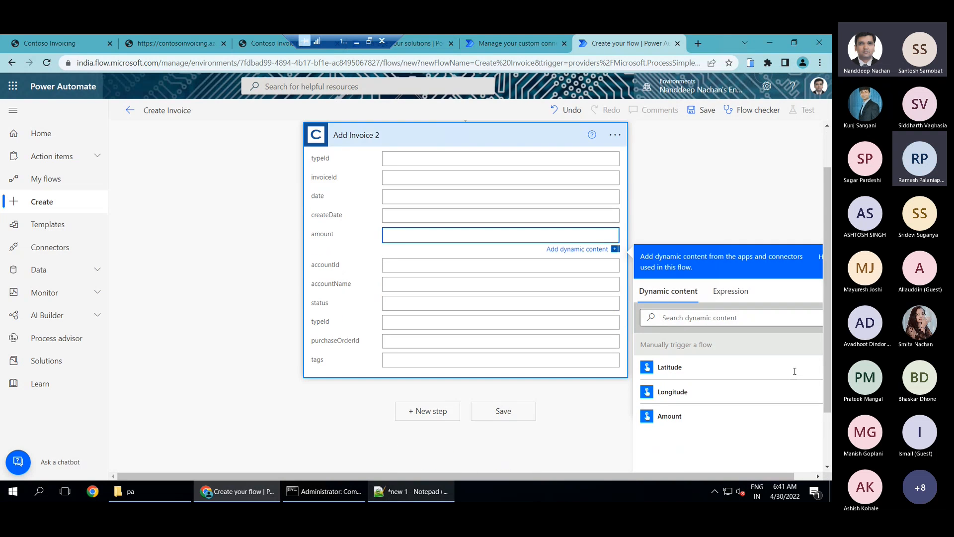
{"action": "left_click", "coordinate": [688, 348]}
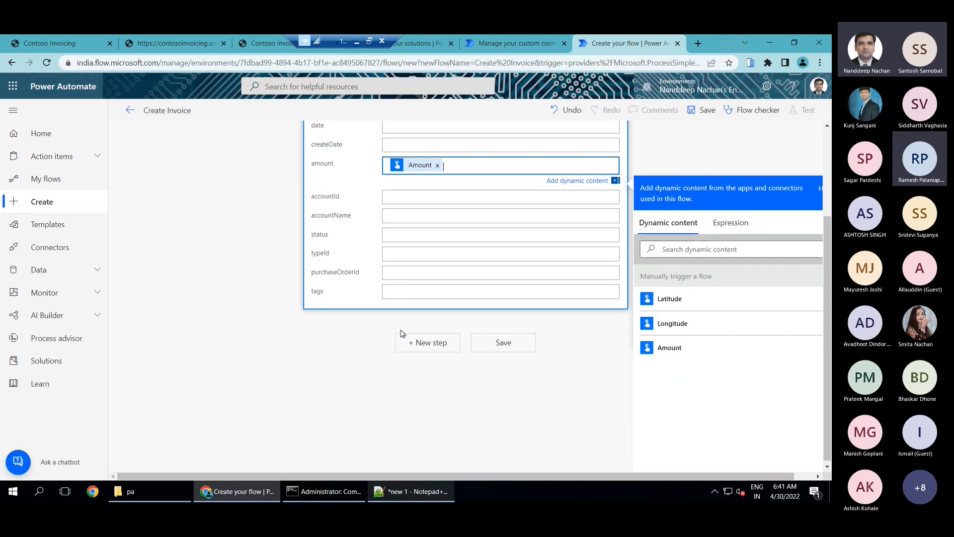
{"action": "scroll", "coordinate": [388, 318], "scroll_direction": "up", "scroll_amount": 1}
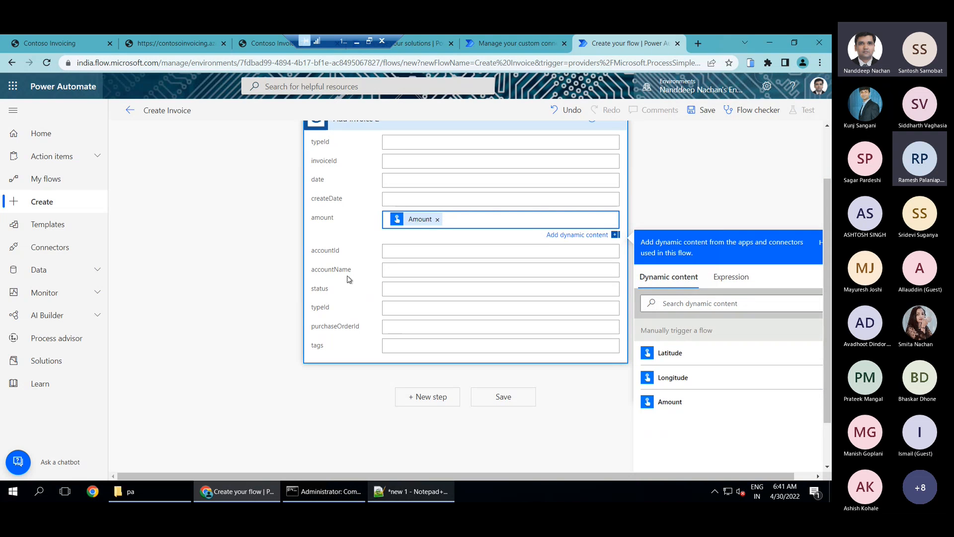
{"action": "left_click", "coordinate": [480, 401]}
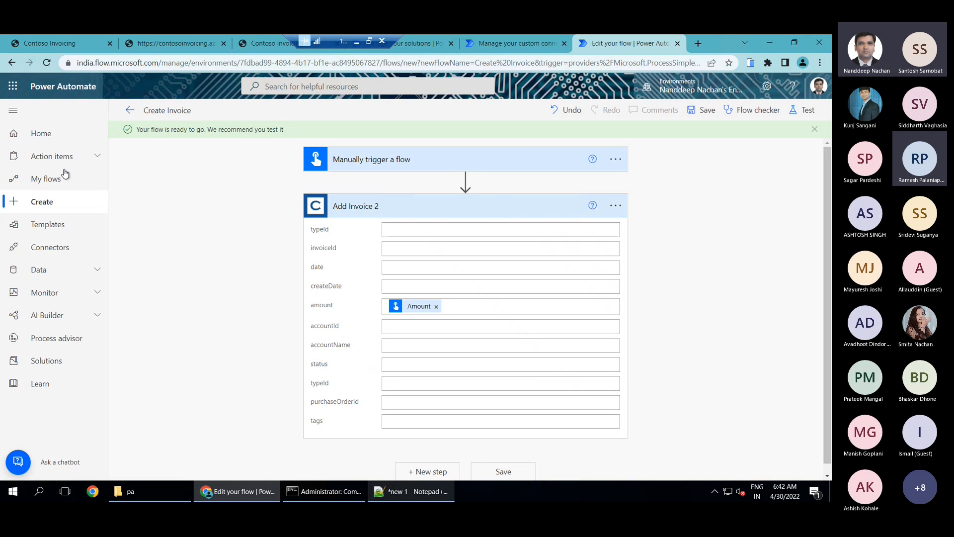
Reopen the saved Create Invoice flow for editing from the list of cloud flows
{"action": "left_click", "coordinate": [44, 204]}
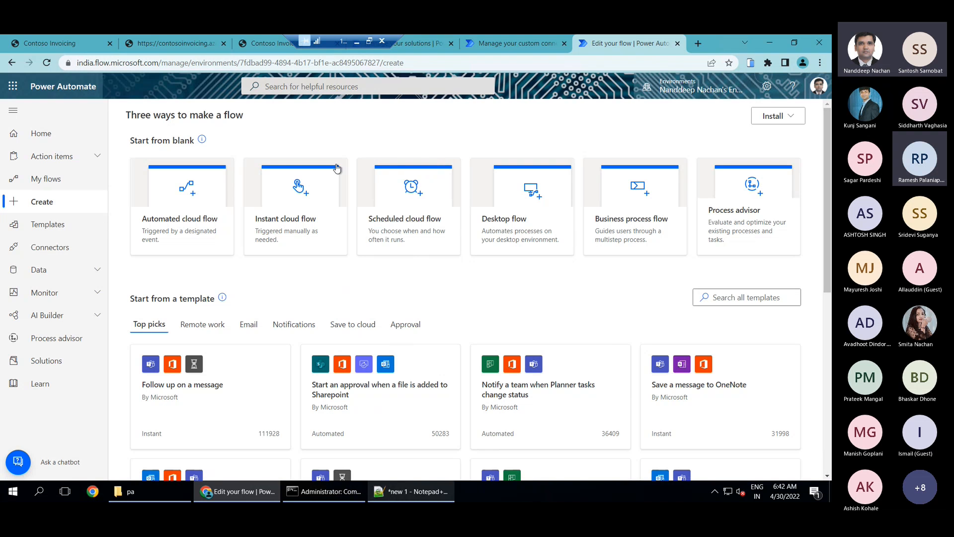
{"action": "left_click", "coordinate": [29, 184]}
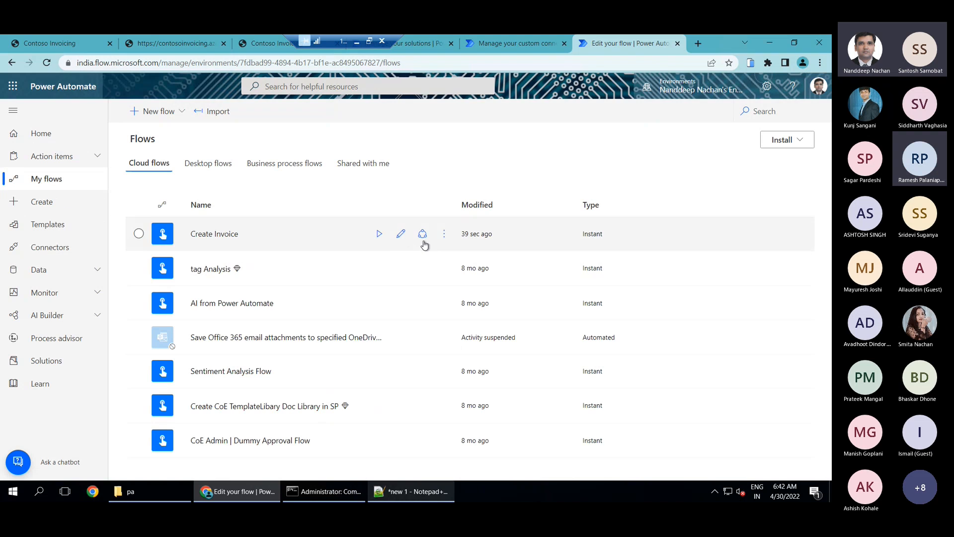
{"action": "left_click", "coordinate": [400, 235]}
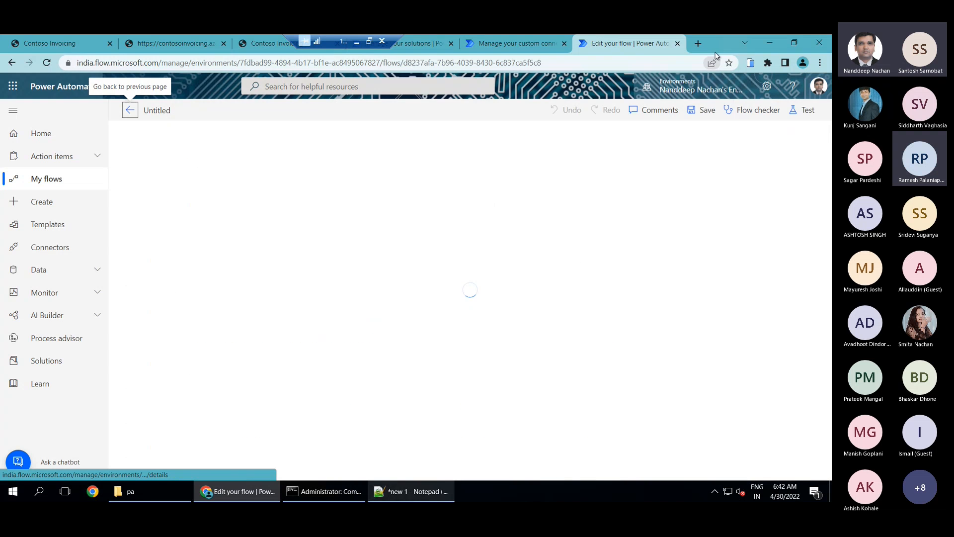
Open Power Automate in a new browser tab and start another instant cloud flow without preselecting a trigger
{"action": "left_click", "coordinate": [697, 44]}
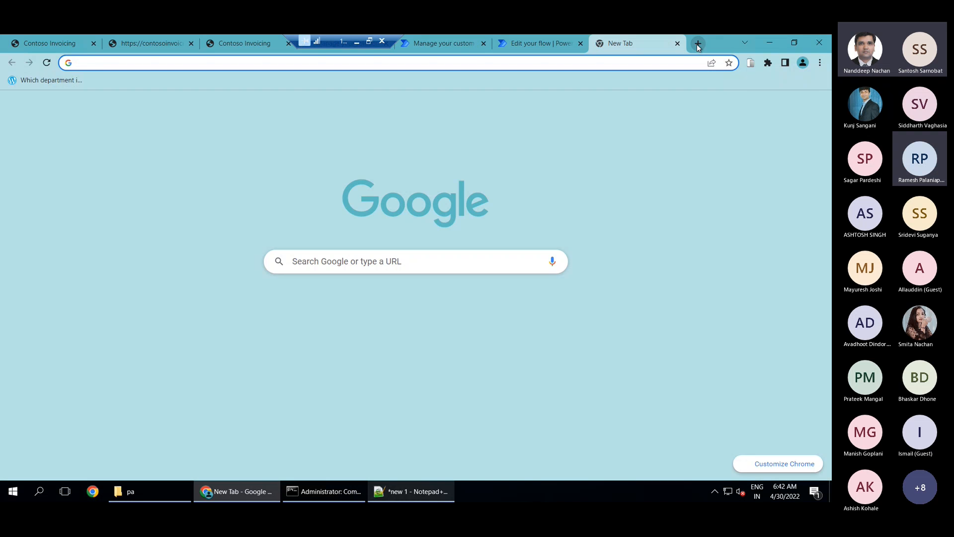
{"action": "type", "text": "flow.microsoft.com"}
{"action": "key", "text": "Return"}
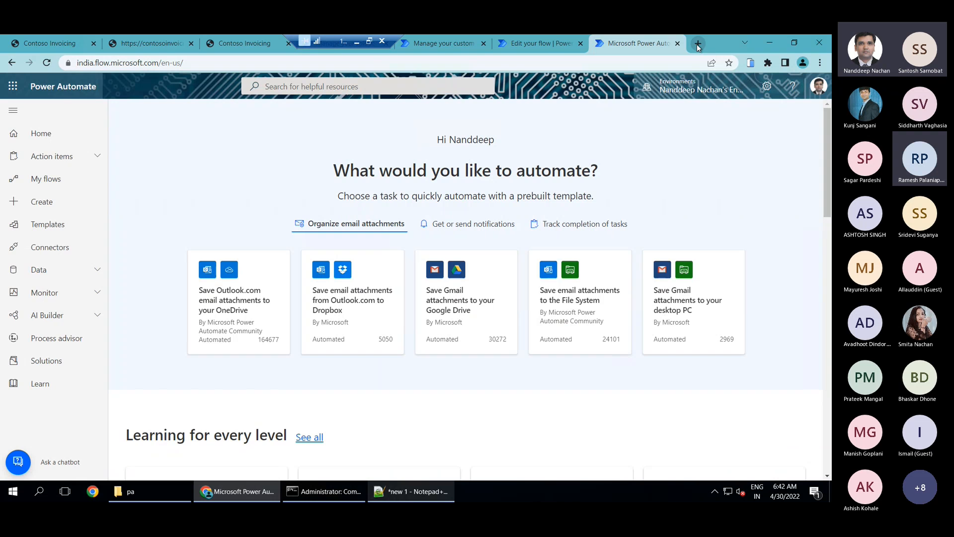
{"action": "left_click", "coordinate": [28, 201]}
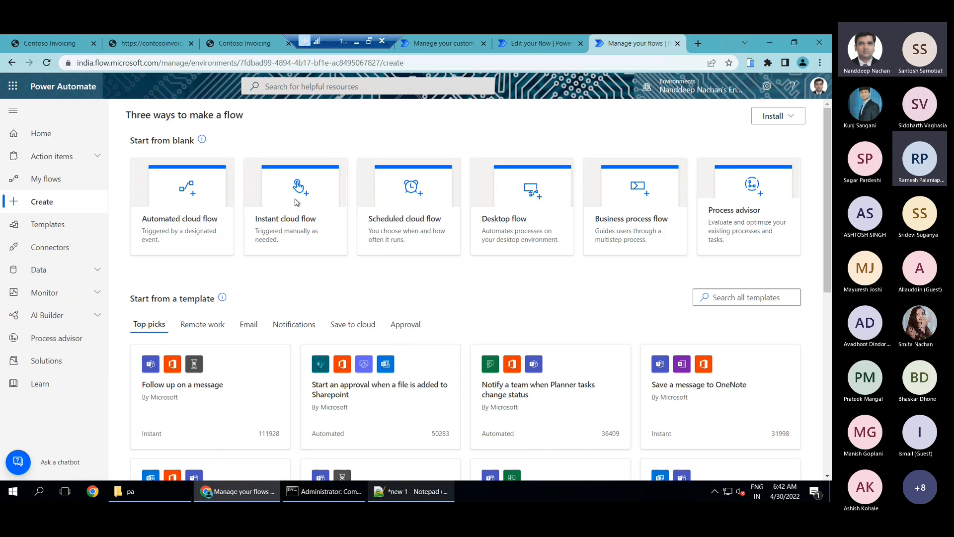
{"action": "left_click", "coordinate": [302, 221]}
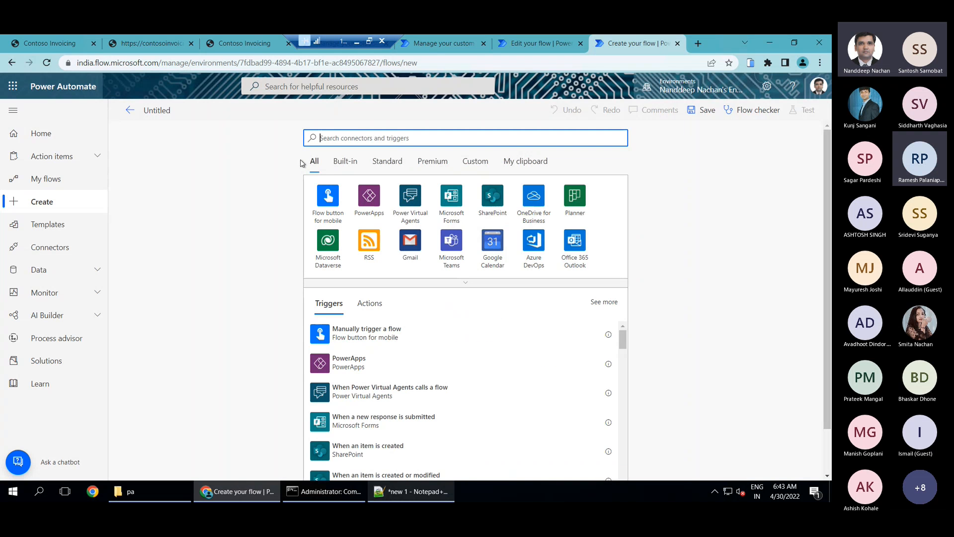
Name the untitled flow Invoice Notification
{"action": "left_click", "coordinate": [175, 111]}
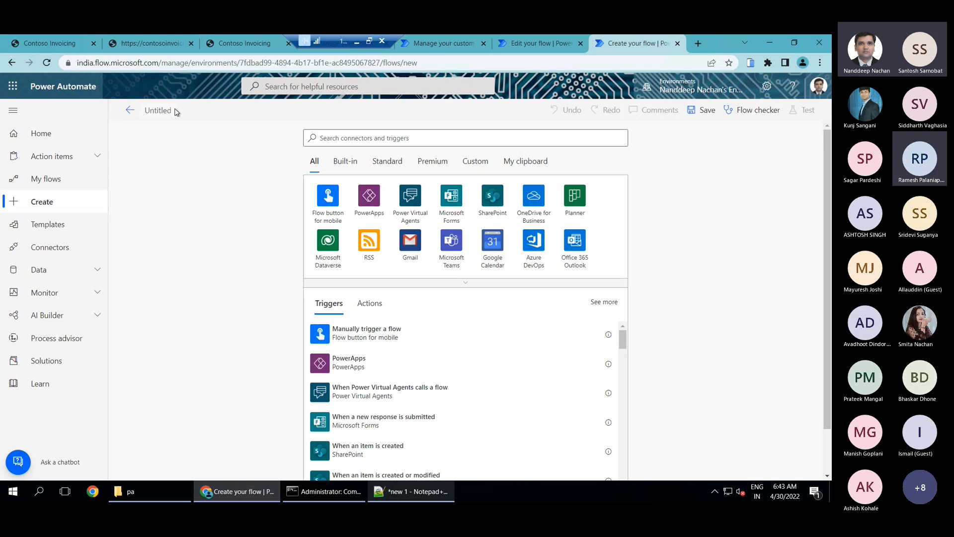
{"action": "type", "text": "Invoice Notific"}
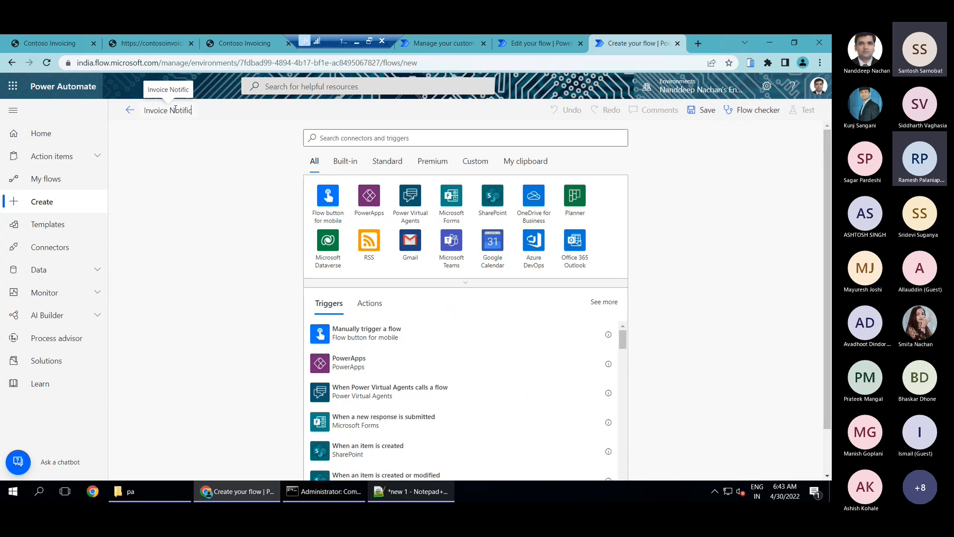
{"action": "type", "text": "ation"}
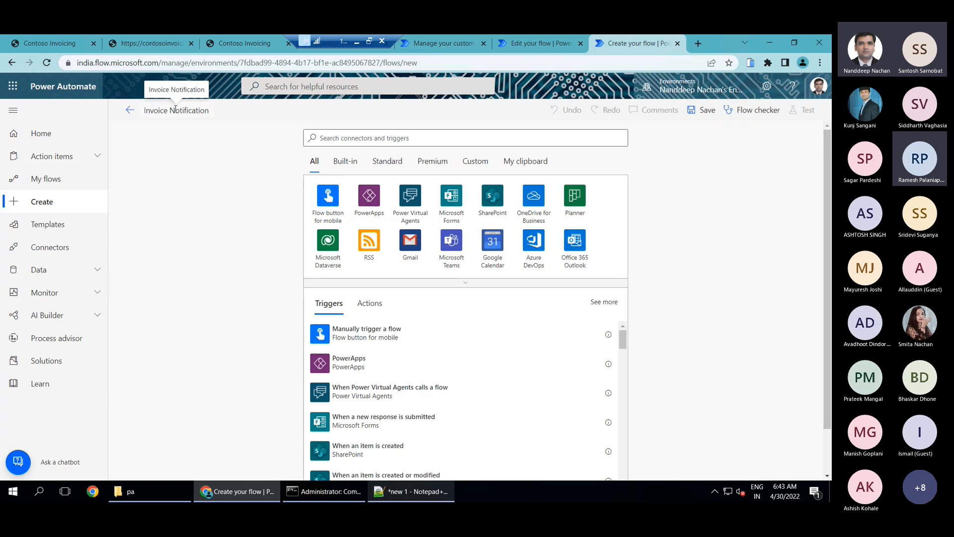
Use the When Invoice is Created trigger from the Contoso Invoicing - Triggers custom connector to start the flow
{"action": "left_click", "coordinate": [475, 162]}
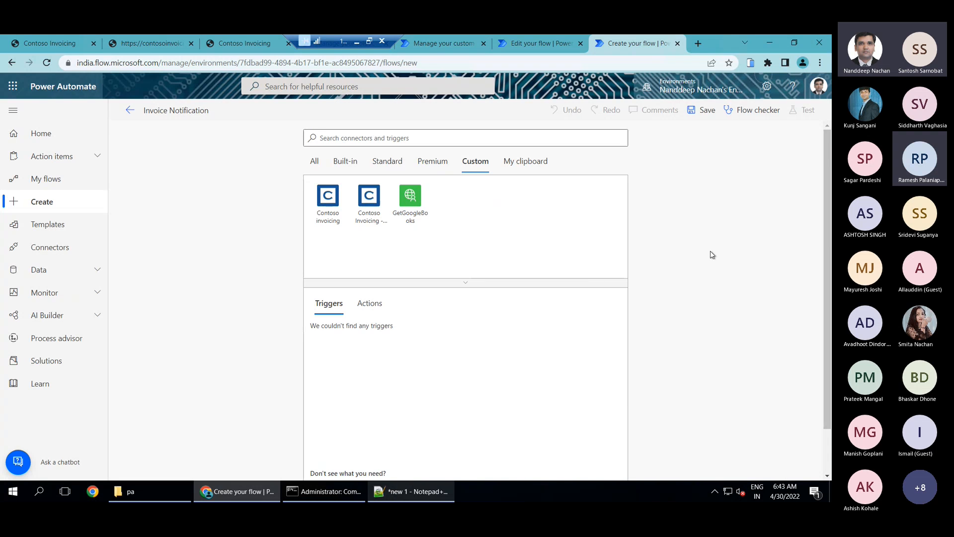
{"action": "left_click", "coordinate": [371, 212]}
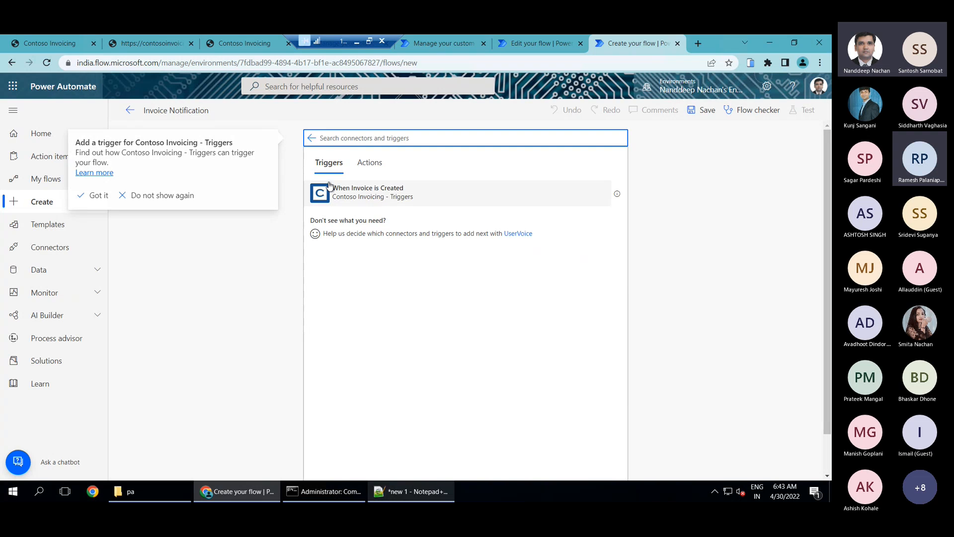
{"action": "left_click", "coordinate": [412, 196]}
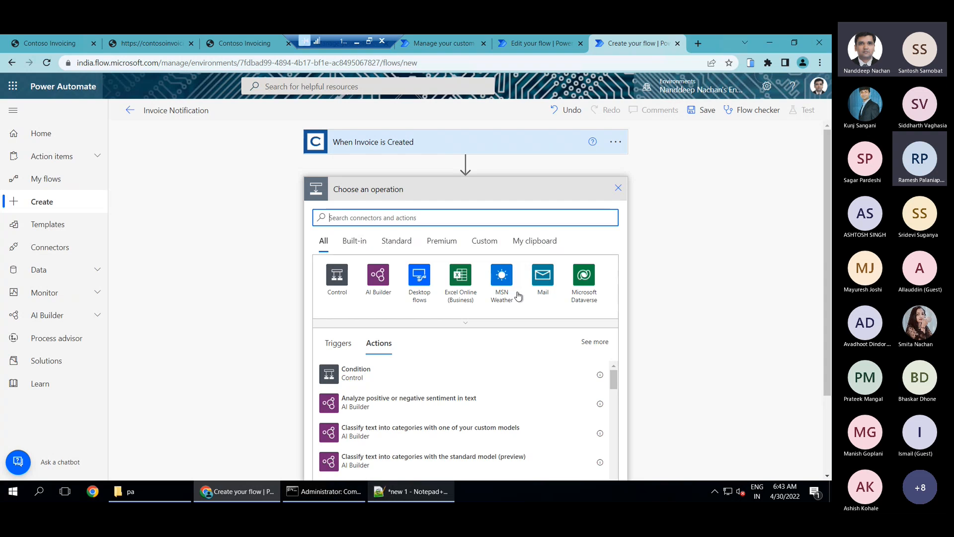
Add a Compose action that takes the trigger's amount as its input, and save the Invoice Notification flow
{"action": "type", "text": "compose"}
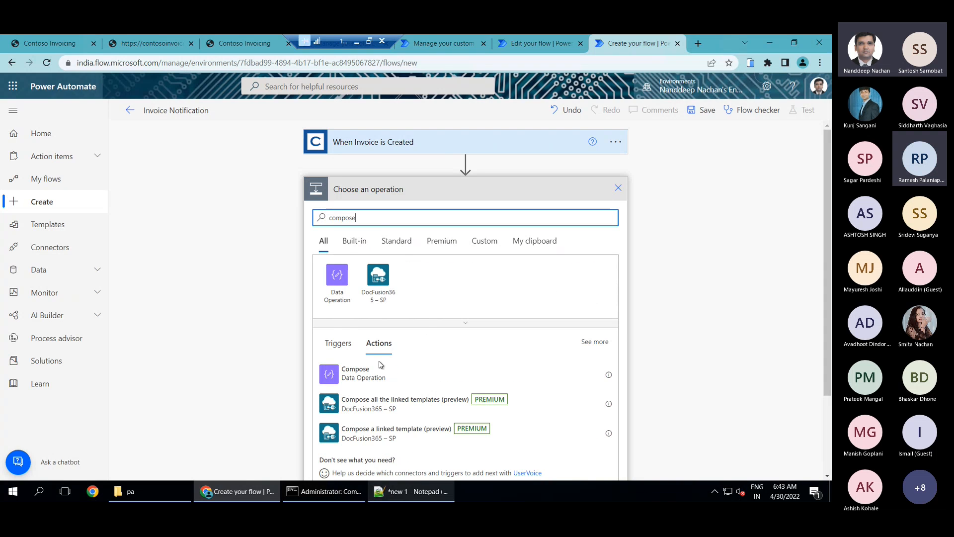
{"action": "left_click", "coordinate": [381, 369]}
{"action": "left_click", "coordinate": [443, 217]}
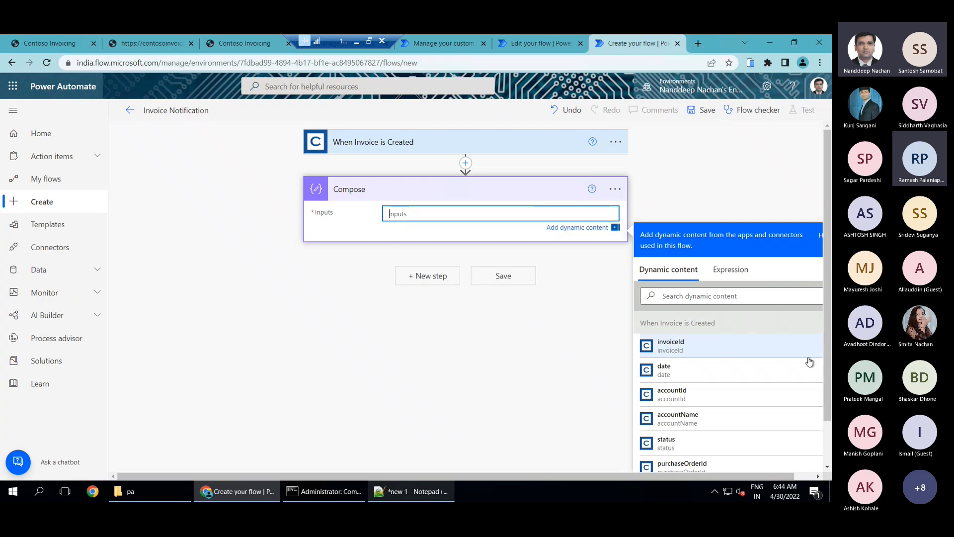
{"action": "scroll", "coordinate": [810, 362], "scroll_direction": "down", "scroll_amount": 1}
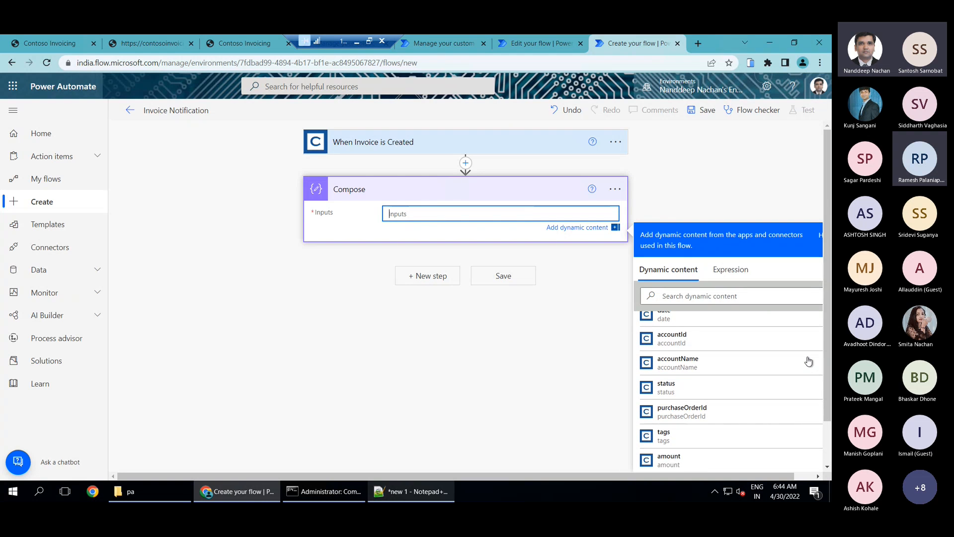
{"action": "left_click", "coordinate": [690, 467]}
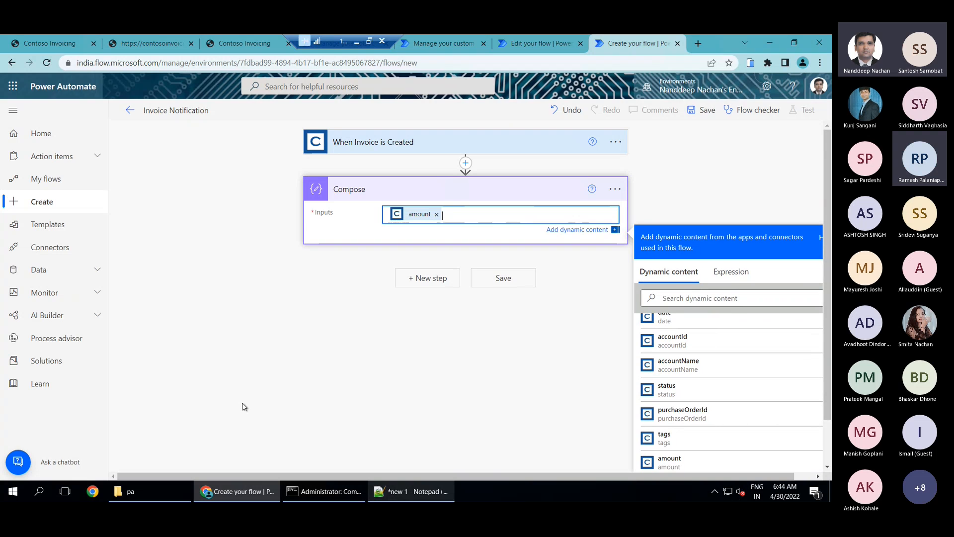
{"action": "left_click", "coordinate": [498, 278]}
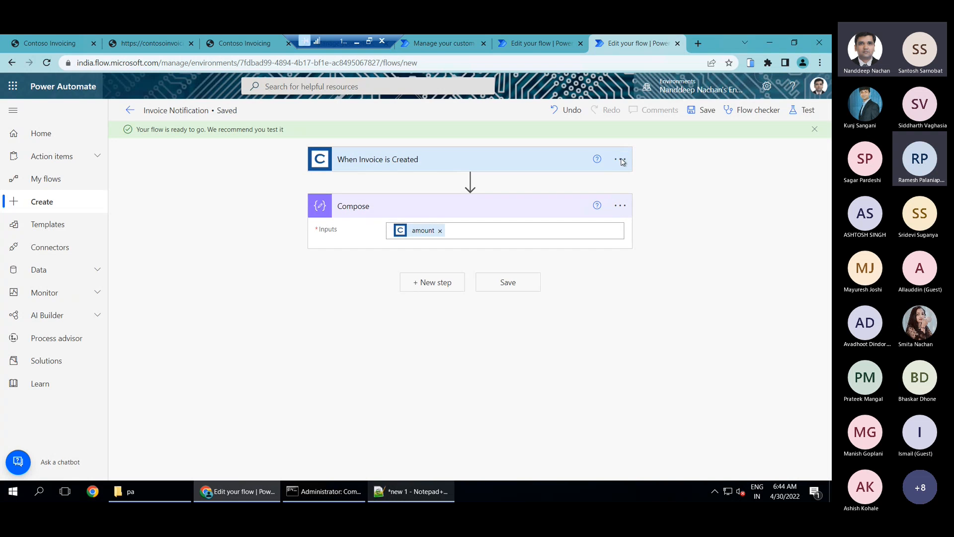
Start a manual test of the Invoice Notification flow so it waits for its trigger event
{"action": "left_click", "coordinate": [572, 44]}
{"action": "left_click", "coordinate": [627, 39]}
{"action": "left_click", "coordinate": [801, 110]}
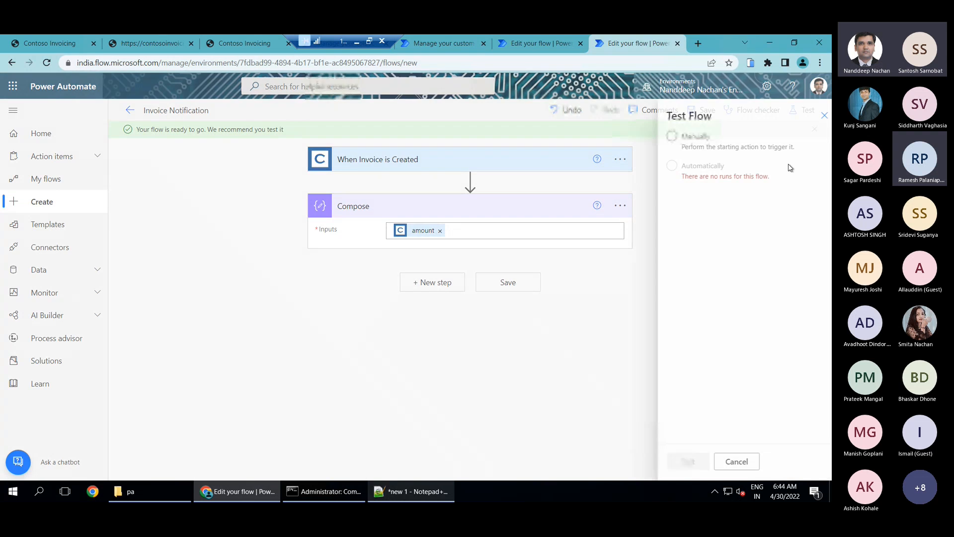
{"action": "left_click", "coordinate": [692, 145]}
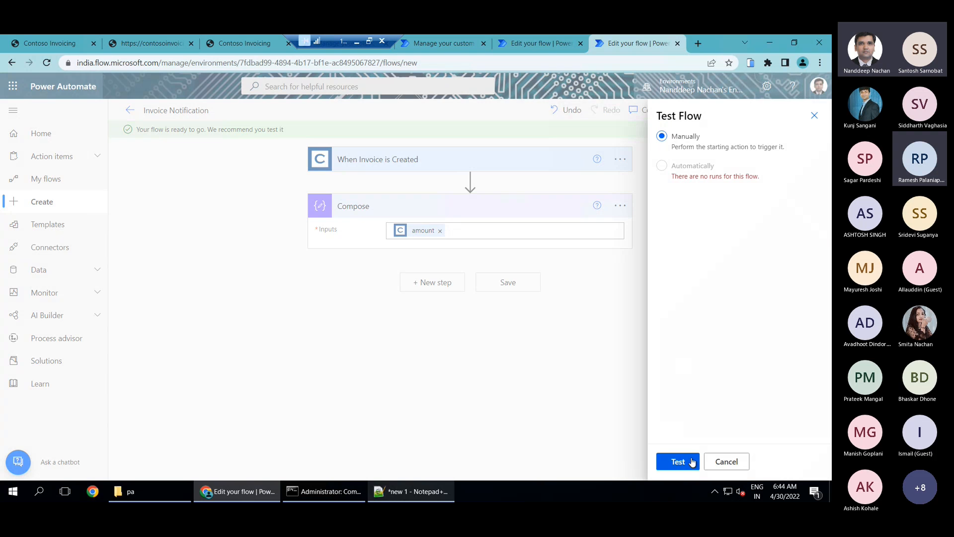
{"action": "left_click", "coordinate": [693, 462]}
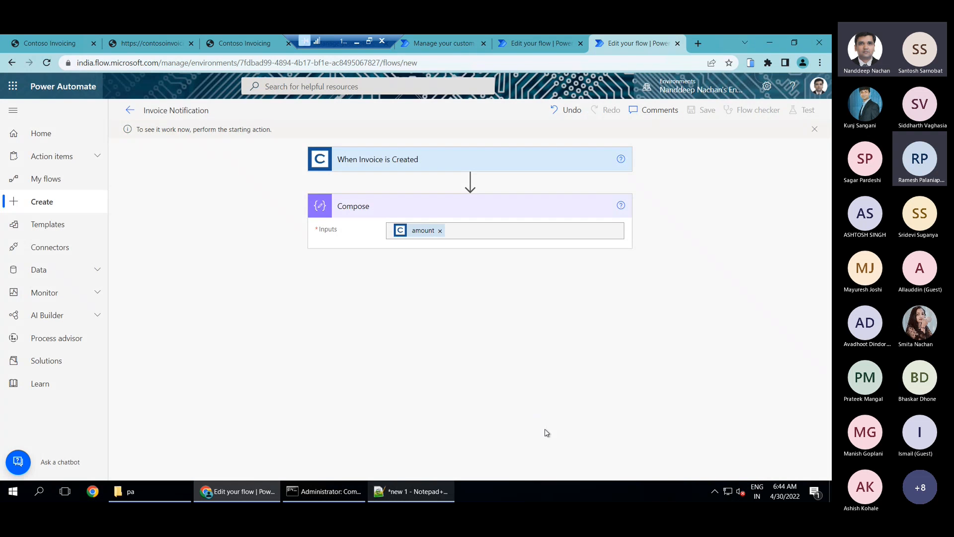
Run a manual test of the Create Invoice flow with an Amount of 3000, keeping the selected Contoso Invoicing - Triggers connection
{"action": "left_click", "coordinate": [515, 45]}
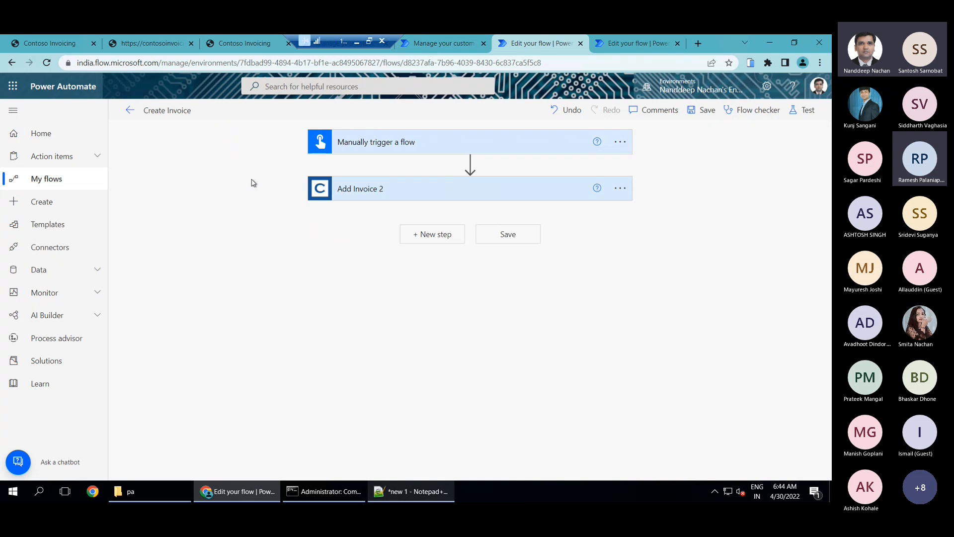
{"action": "left_click", "coordinate": [801, 112]}
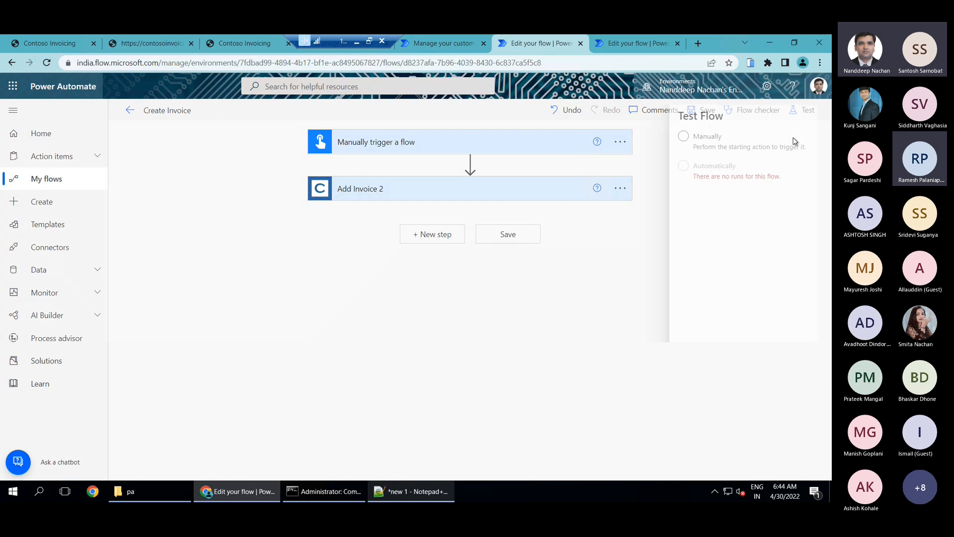
{"action": "left_click", "coordinate": [663, 136]}
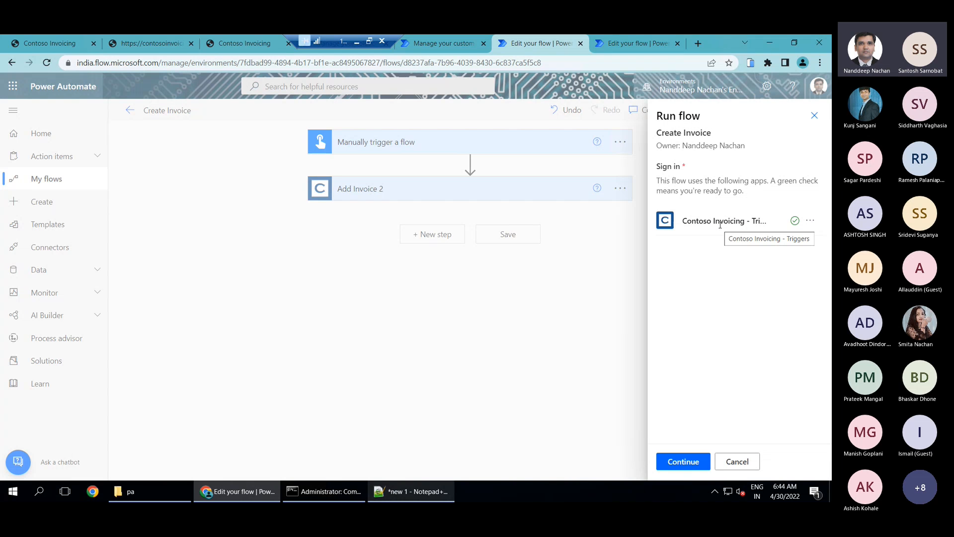
{"action": "left_click", "coordinate": [811, 223]}
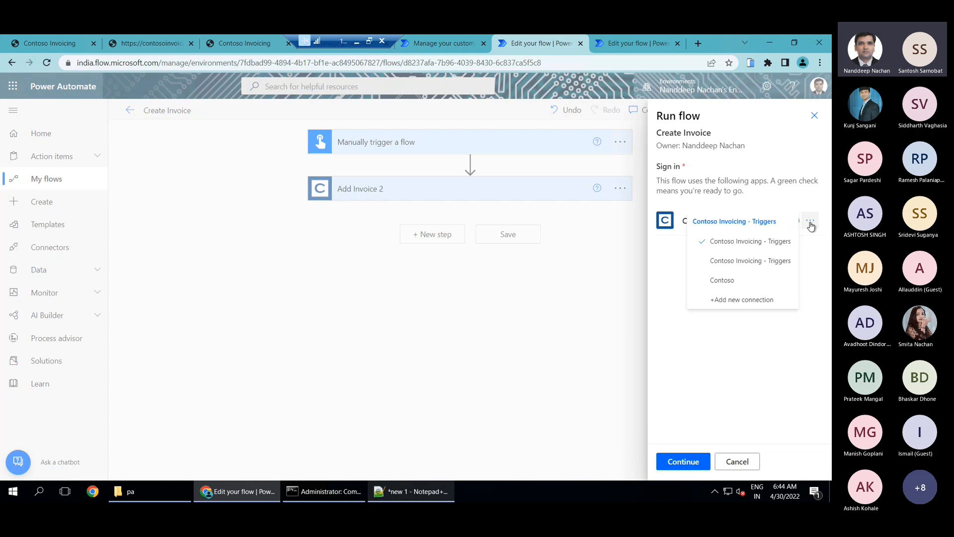
{"action": "left_click", "coordinate": [701, 405]}
{"action": "left_click", "coordinate": [690, 457]}
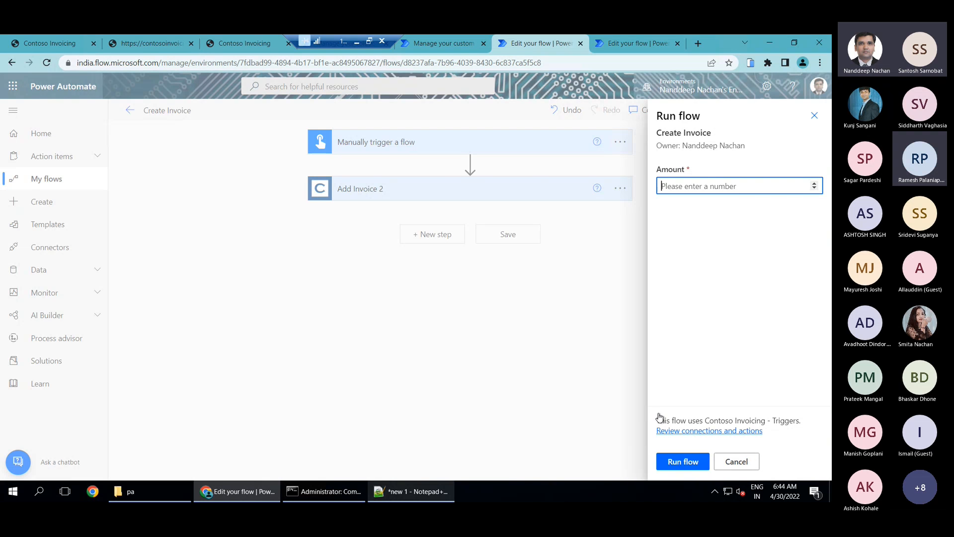
{"action": "type", "text": "3000"}
{"action": "left_click", "coordinate": [684, 461]}
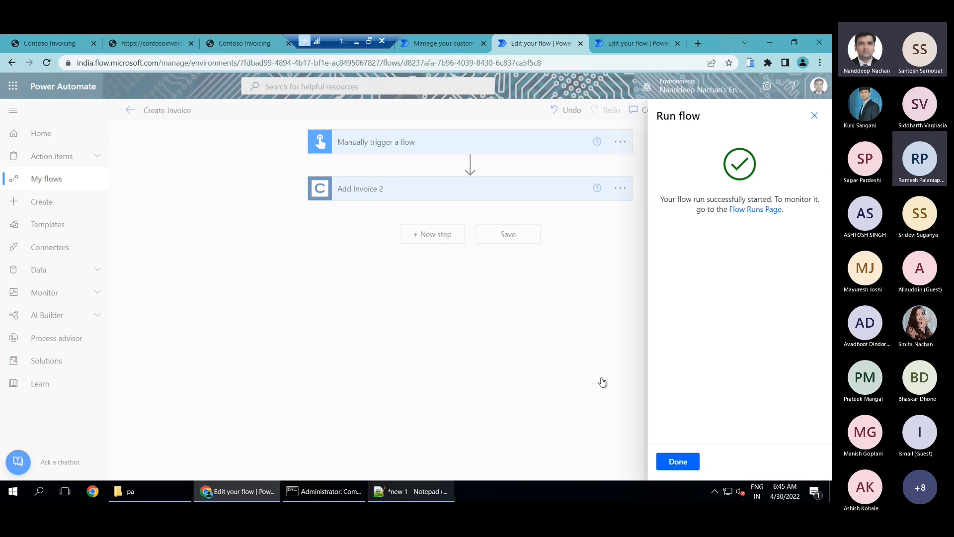
{"action": "left_click", "coordinate": [688, 470]}
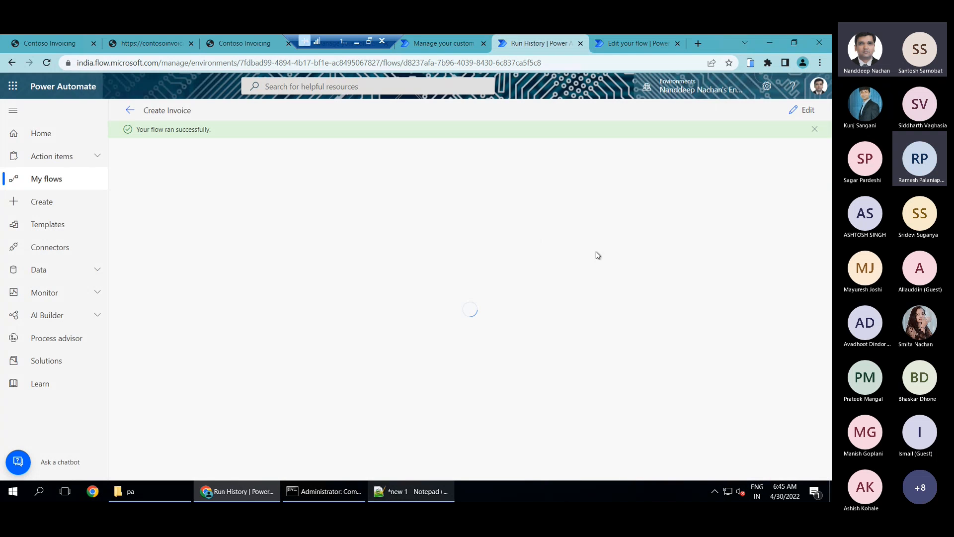
Check both flow runs and examine the inputs and outputs of Add Invoice 2 in the Create Invoice run
{"action": "left_click", "coordinate": [644, 40]}
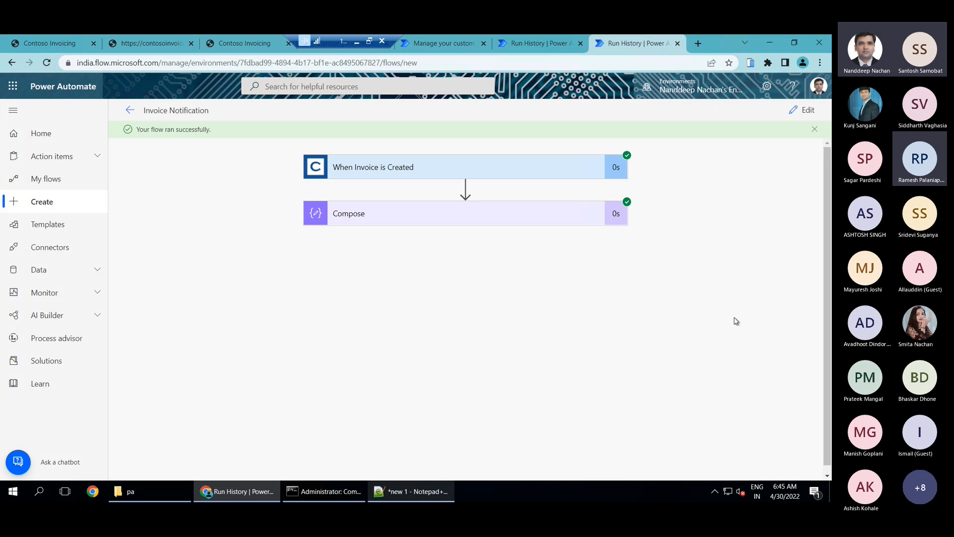
{"action": "left_click", "coordinate": [536, 45]}
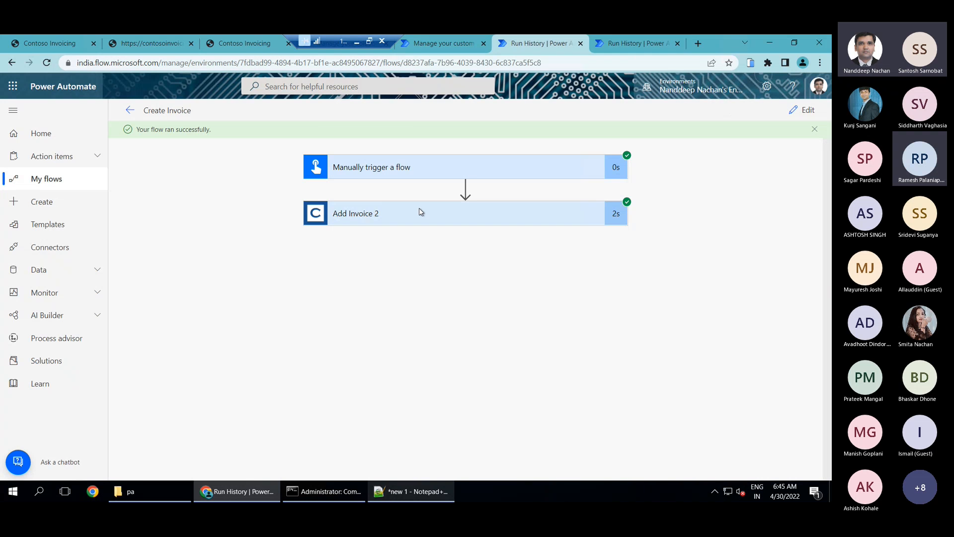
{"action": "left_click", "coordinate": [405, 221]}
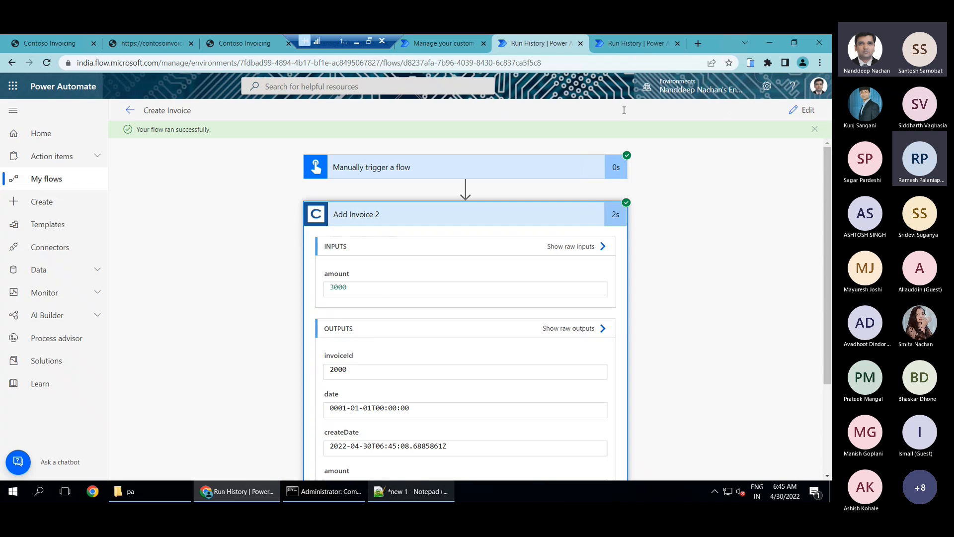
Examine the trigger and Compose outputs in the Invoice Notification run and compare them with the Create Invoice run
{"action": "left_click", "coordinate": [640, 45]}
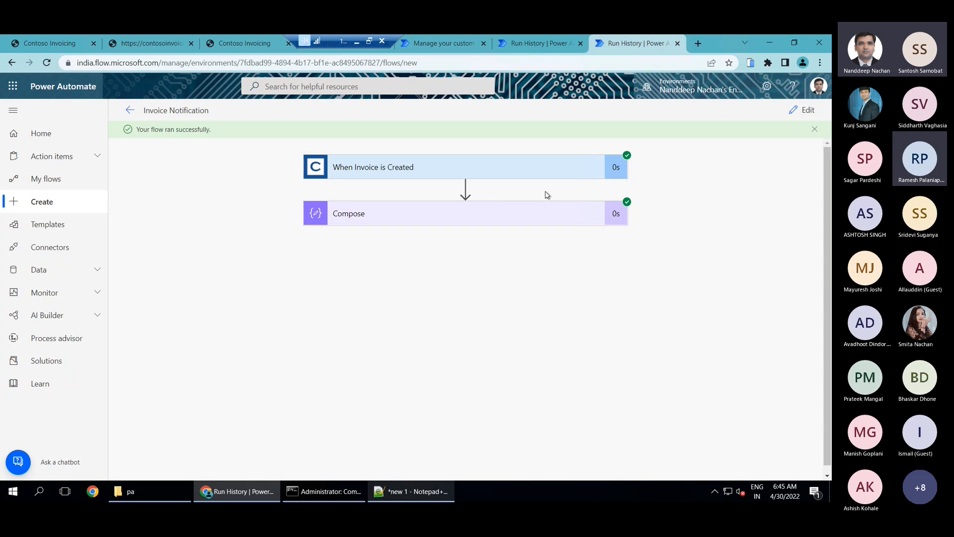
{"action": "left_click", "coordinate": [403, 169]}
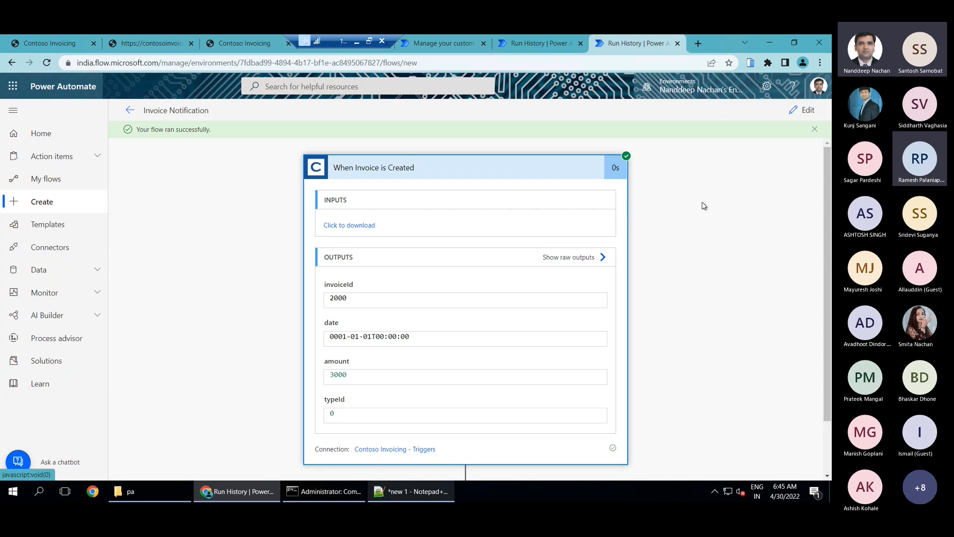
{"action": "scroll", "coordinate": [704, 206], "scroll_direction": "down", "scroll_amount": 1}
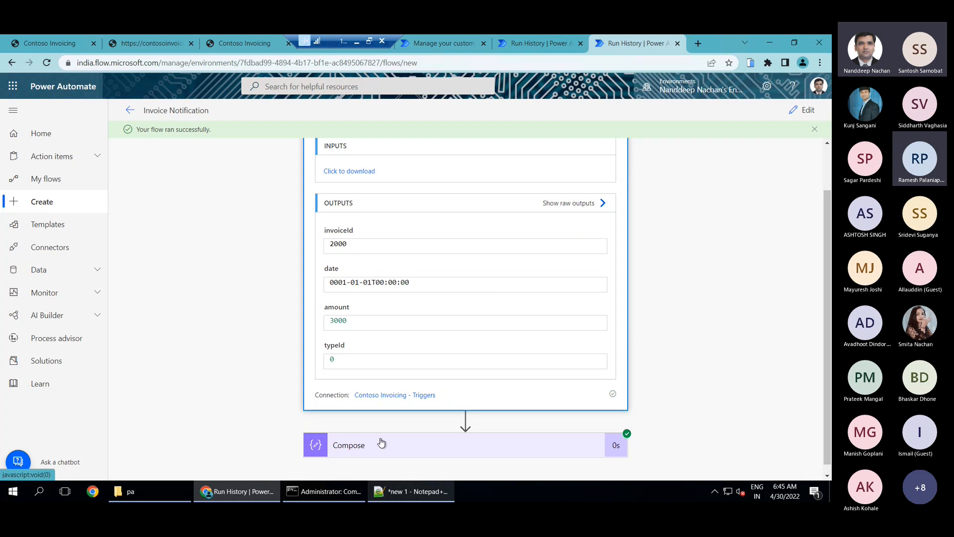
{"action": "scroll", "coordinate": [726, 350], "scroll_direction": "down", "scroll_amount": 4}
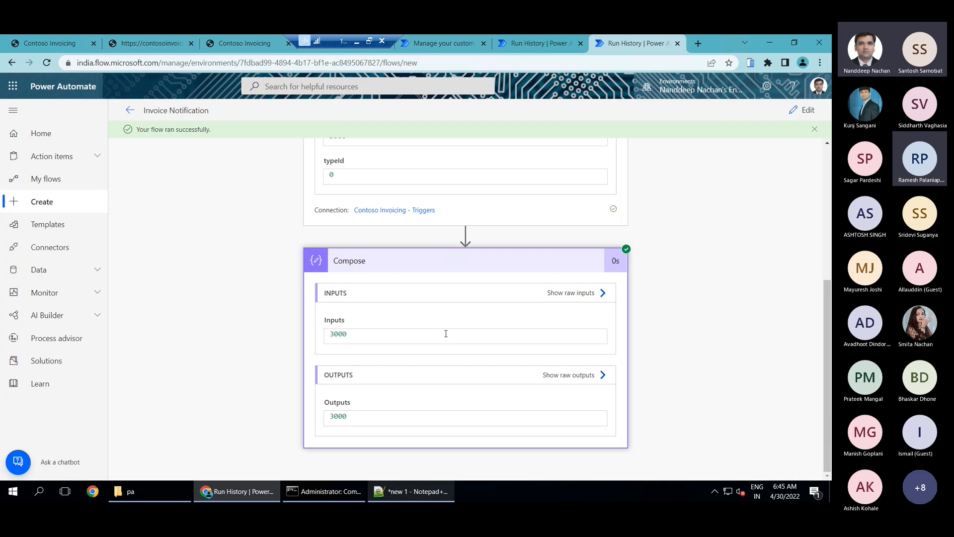
{"action": "left_click", "coordinate": [530, 49]}
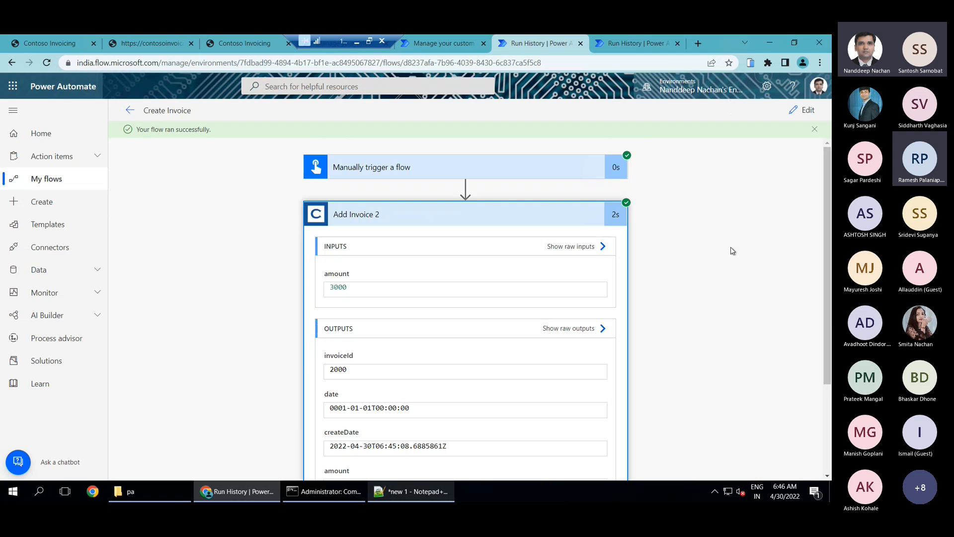
{"action": "left_click", "coordinate": [634, 43]}
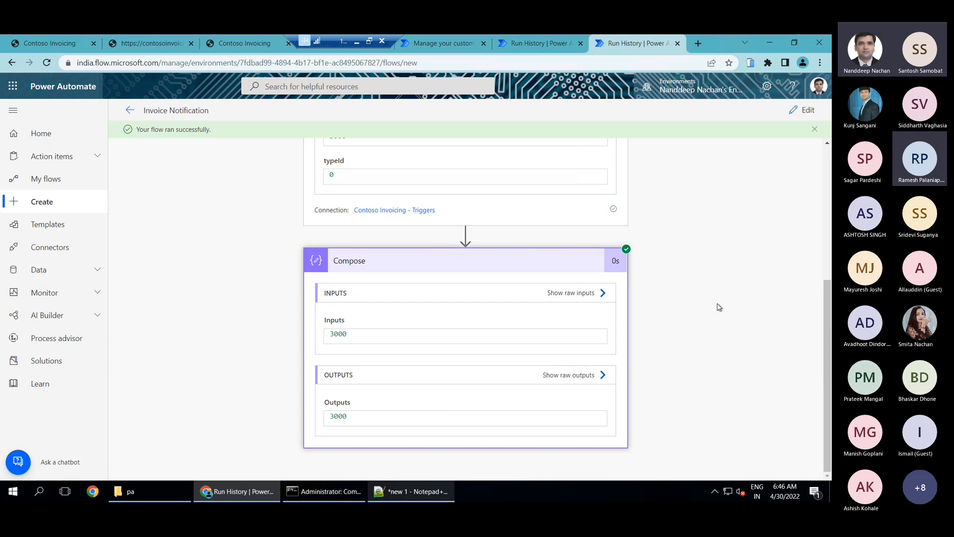
{"action": "left_click", "coordinate": [358, 42]}
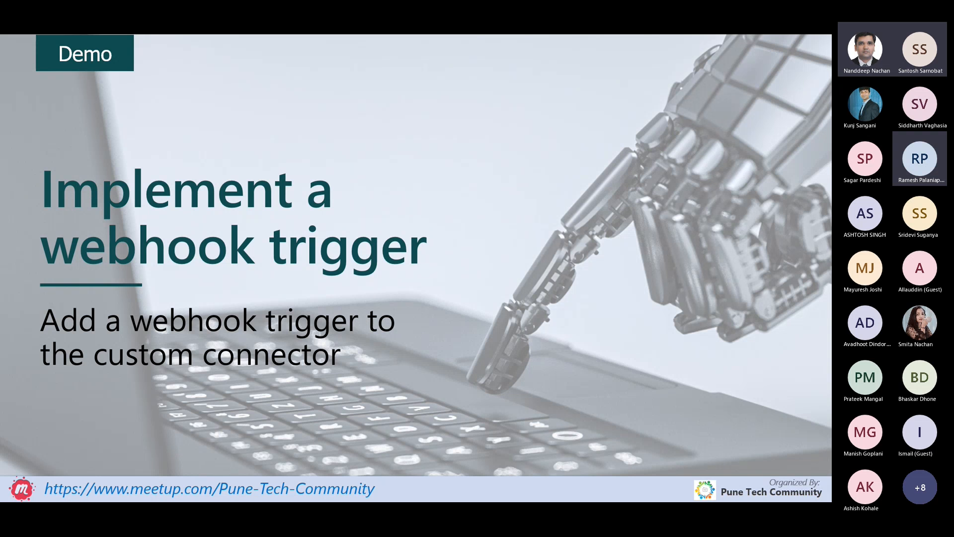
{"action": "key", "text": "Right"}
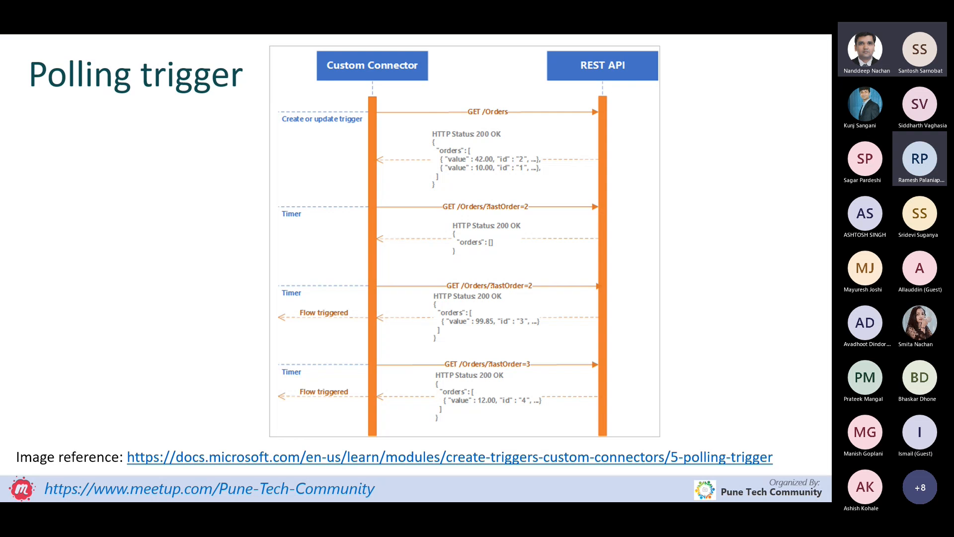
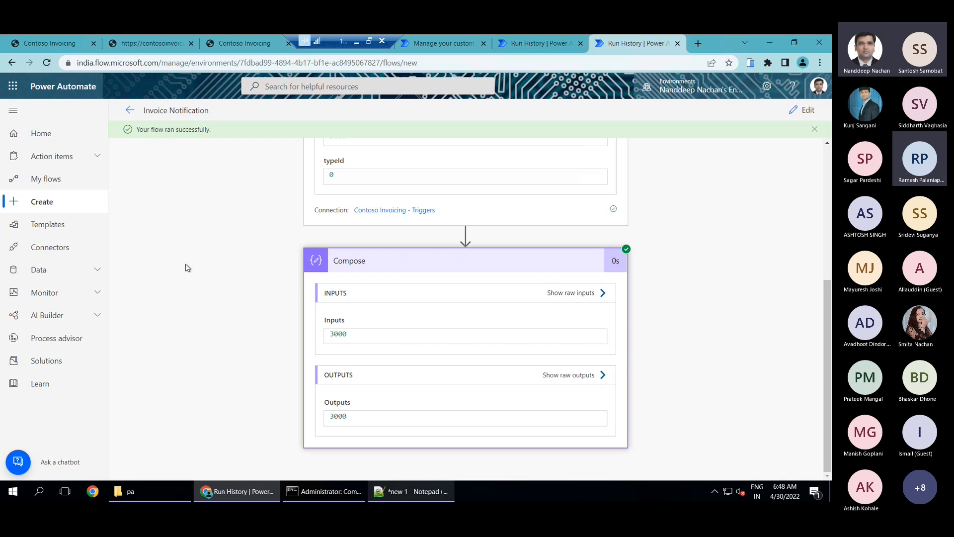
Close the Invoice Notification run history page and move the Create Invoice run page ahead of the solutions page
{"action": "left_click", "coordinate": [678, 44]}
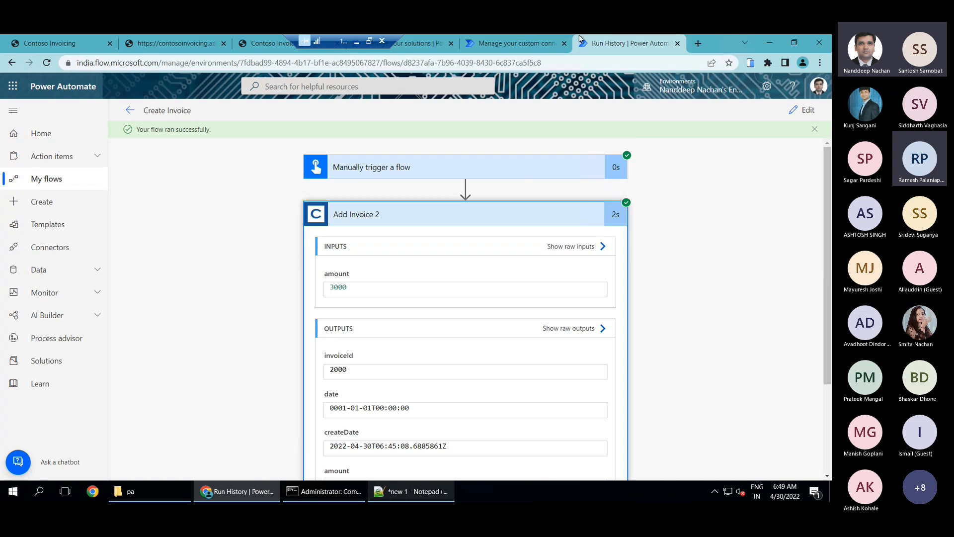
{"action": "left_click_drag", "start_coordinate": [626, 43], "coordinate": [368, 44]}
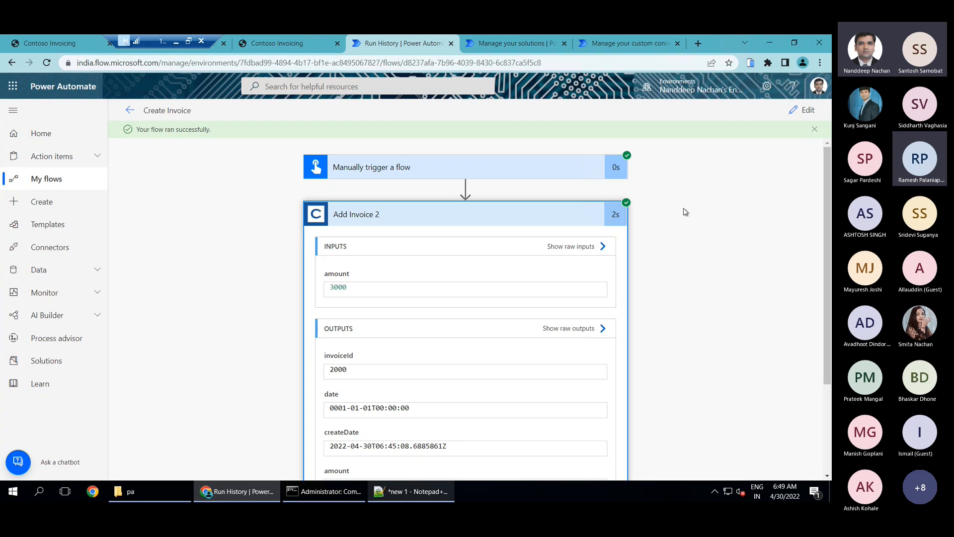
Open the Contoso Invoicing - Triggers custom connector for editing from its solution of the same name
{"action": "left_click", "coordinate": [510, 50]}
{"action": "left_click", "coordinate": [499, 332]}
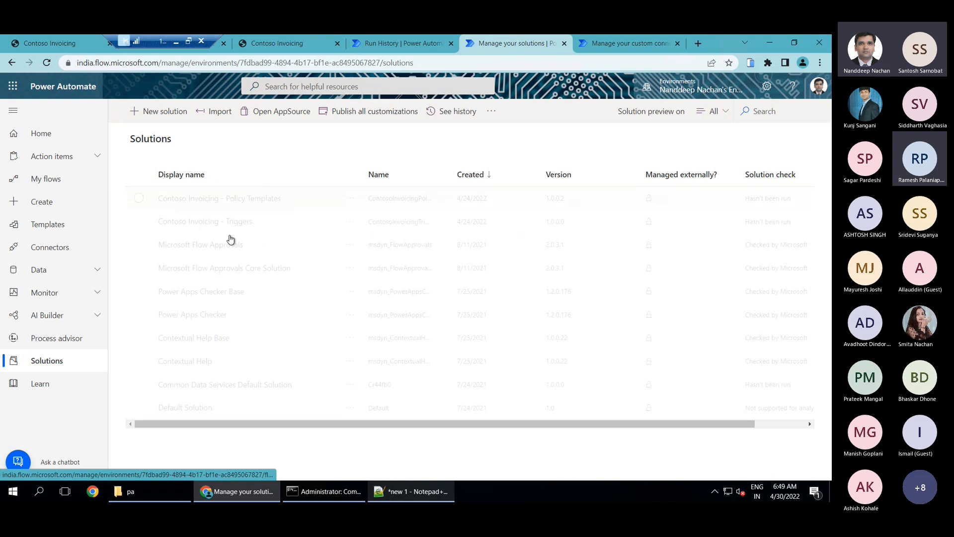
{"action": "left_click", "coordinate": [43, 367]}
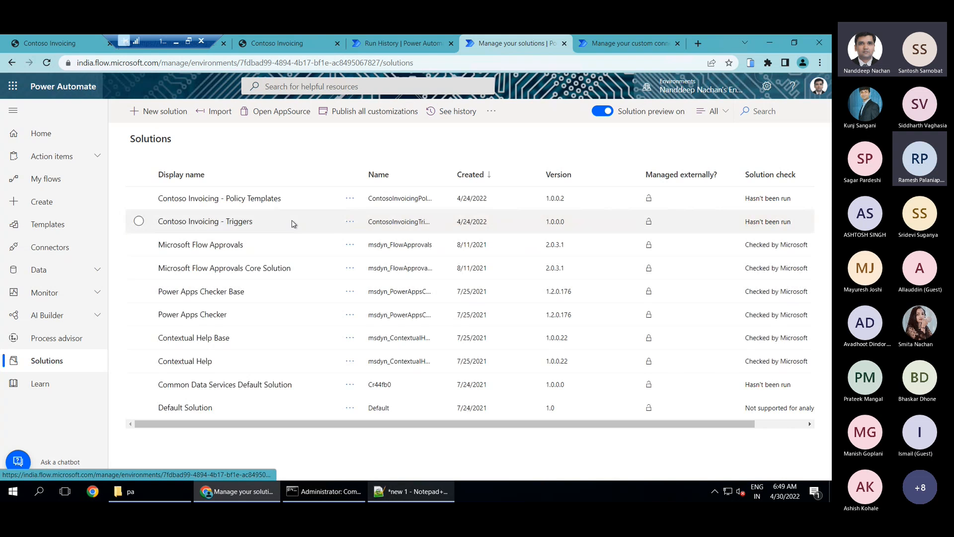
{"action": "left_click", "coordinate": [240, 221]}
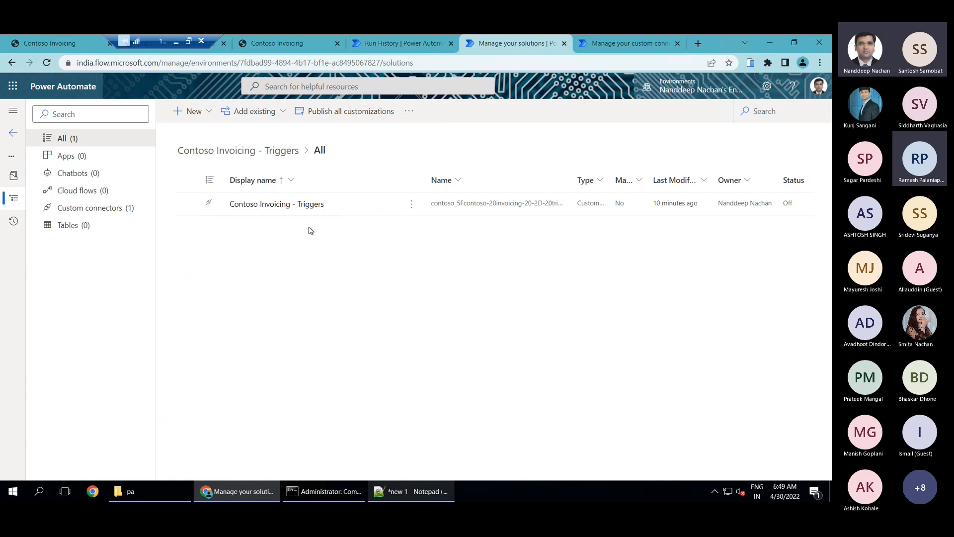
{"action": "left_click", "coordinate": [412, 206]}
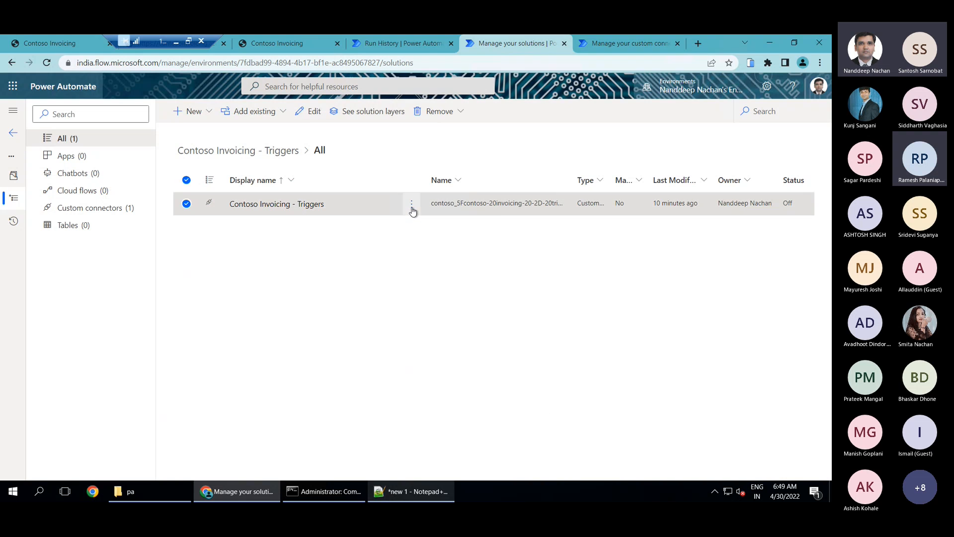
{"action": "left_click", "coordinate": [420, 225]}
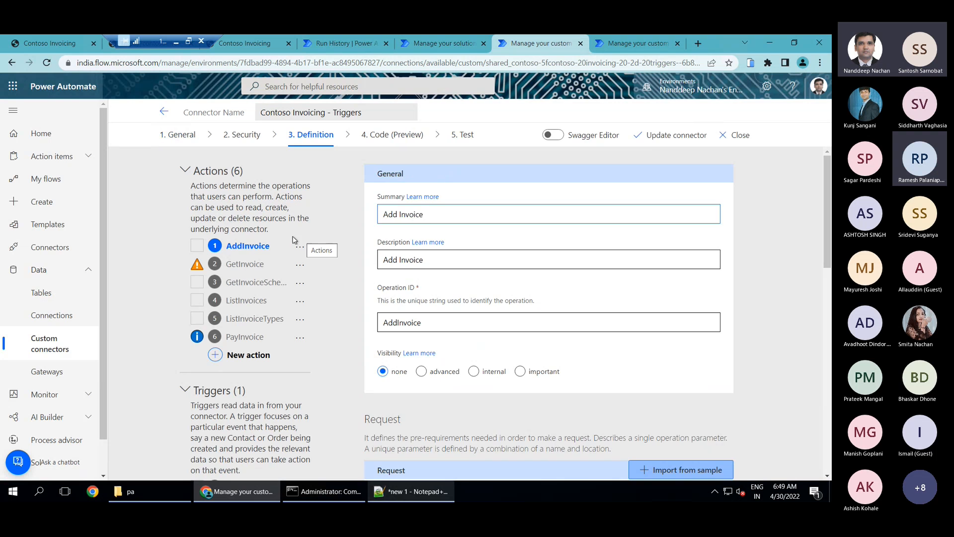
Add a second trigger to the connector definition, alongside InvoiceCreated
{"action": "scroll", "coordinate": [300, 312], "scroll_direction": "down", "scroll_amount": 4}
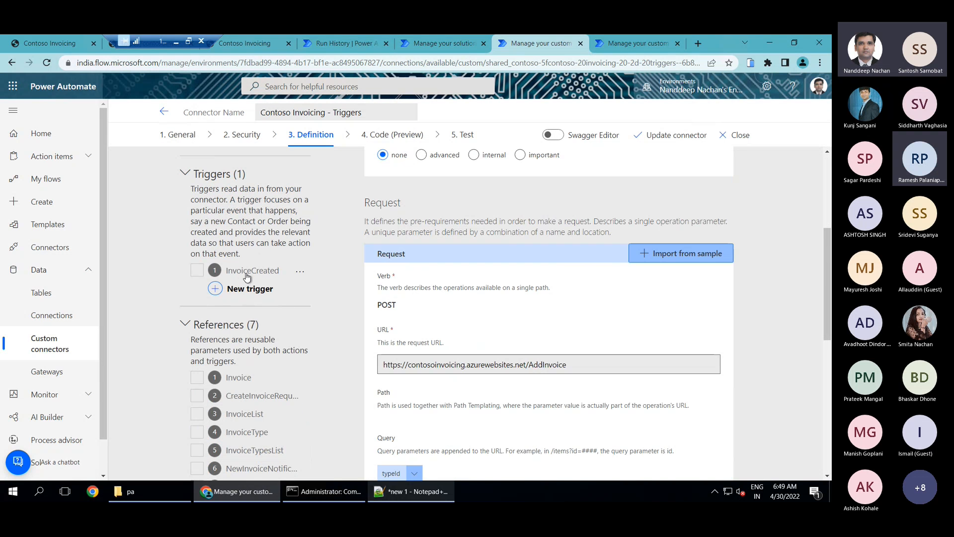
{"action": "left_click", "coordinate": [257, 290]}
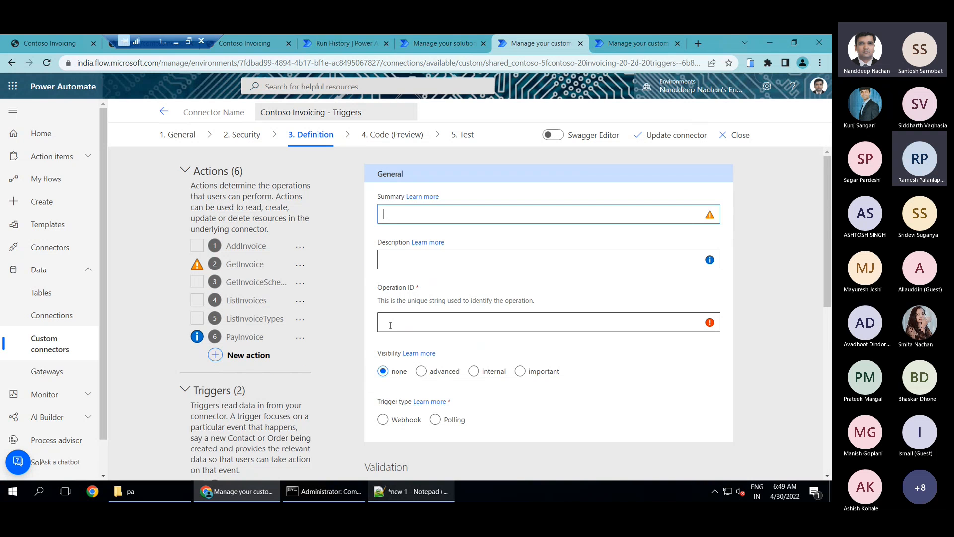
{"action": "scroll", "coordinate": [766, 323], "scroll_direction": "down", "scroll_amount": 3}
{"action": "scroll", "coordinate": [766, 323], "scroll_direction": "up", "scroll_amount": 1}
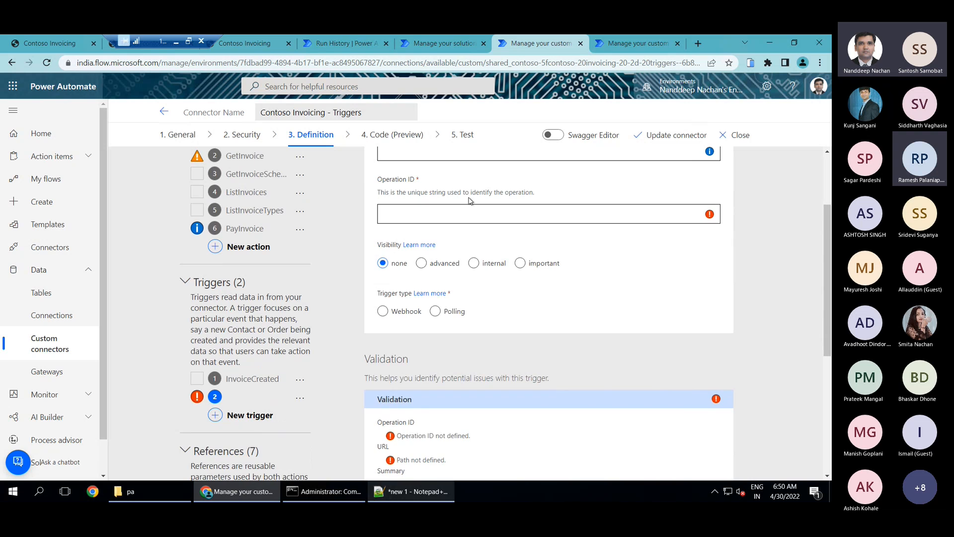
{"action": "scroll", "coordinate": [428, 215], "scroll_direction": "up", "scroll_amount": 2}
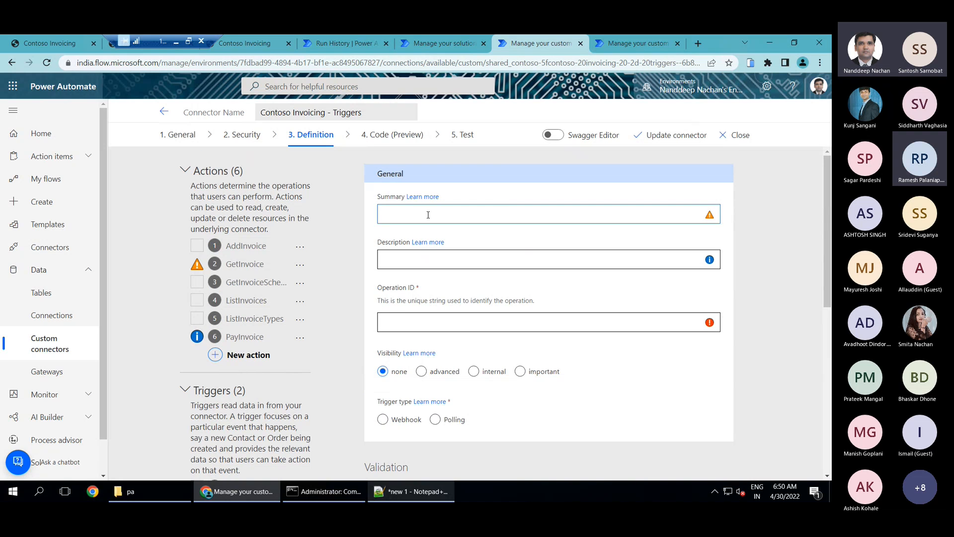
Set both the summary and the description of the new trigger to "When Invoice is Created (Poll)"
{"action": "type", "text": "When Invoice is Created (Poll)"}
{"action": "key", "text": "ctrl+a"}
{"action": "key", "text": "ctrl+c"}
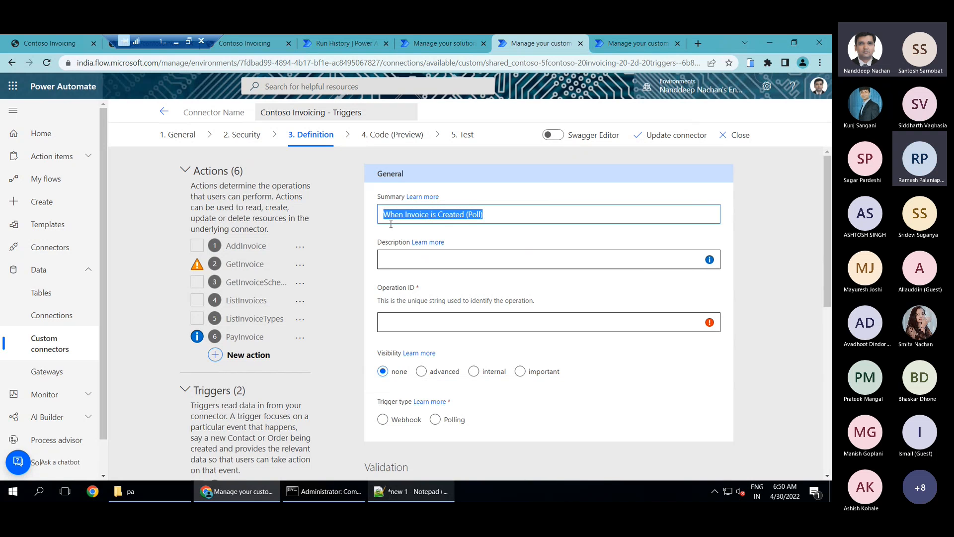
{"action": "left_click", "coordinate": [418, 255]}
{"action": "key", "text": "ctrl+v"}
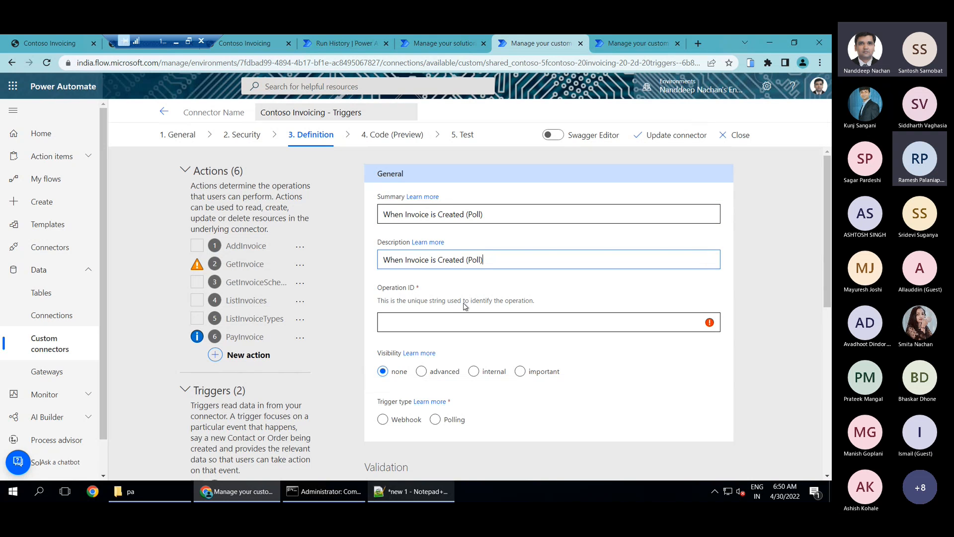
Set the new trigger's operation ID to InvoiceCreatedPoll
{"action": "left_click", "coordinate": [404, 329]}
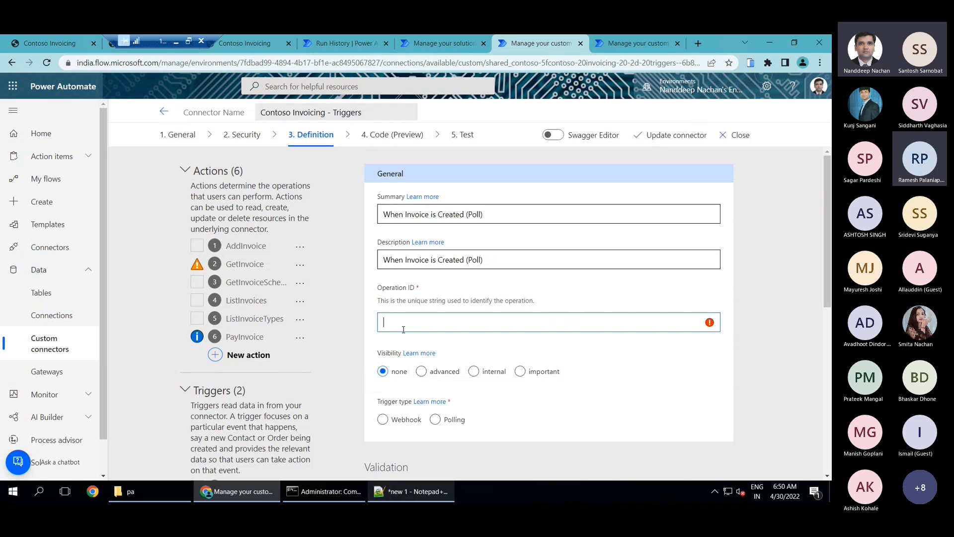
{"action": "type", "text": "Invoce"}
{"action": "key", "text": "BackSpace"}
{"action": "key", "text": "BackSpace"}
{"action": "key", "text": "BackSpace"}
{"action": "type", "text": "oic"}
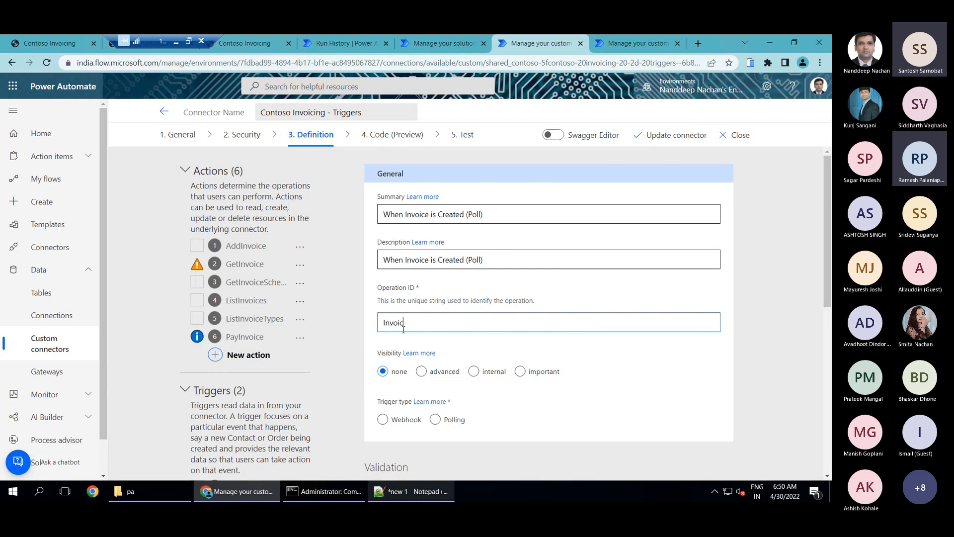
{"action": "type", "text": "eCreatedPoll"}
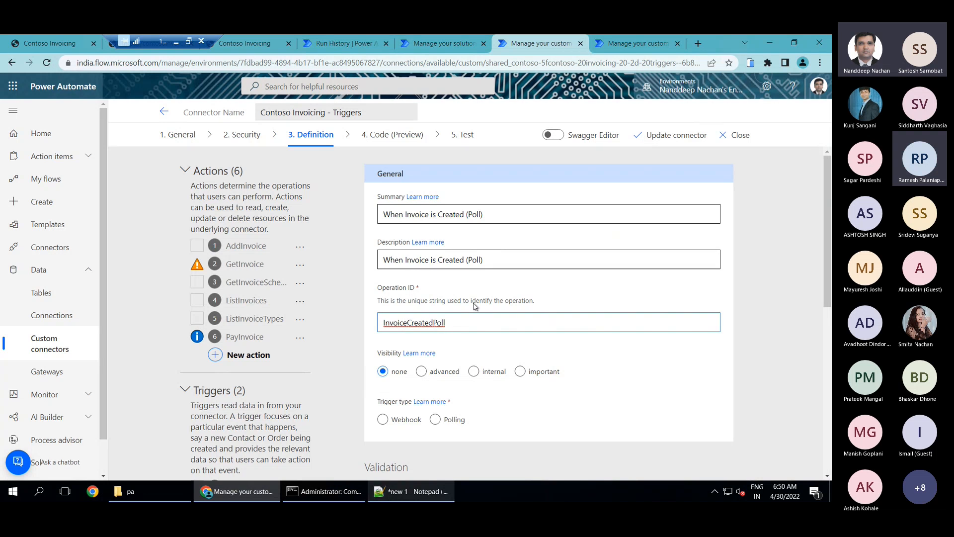
Set the trigger type of InvoiceCreatedPoll to Polling
{"action": "scroll", "coordinate": [535, 303], "scroll_direction": "down", "scroll_amount": 1}
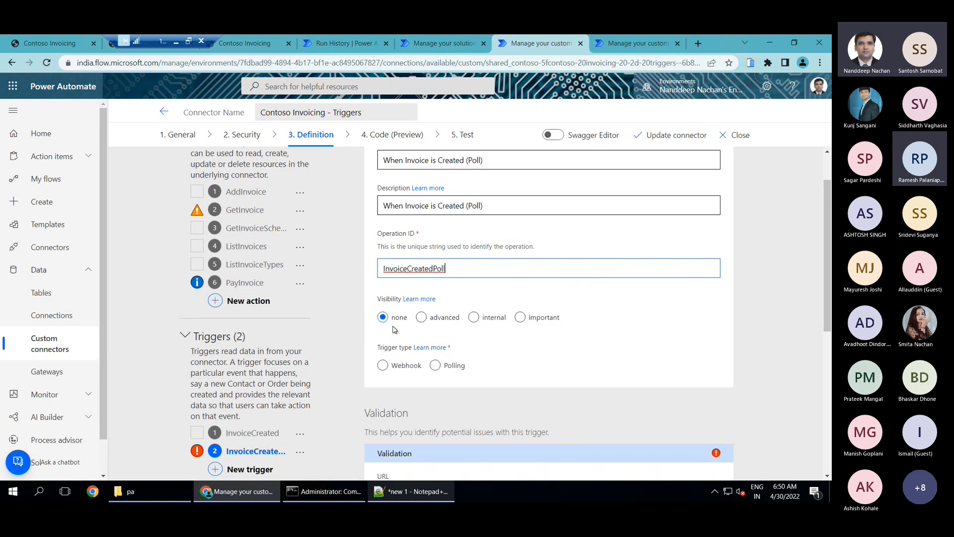
{"action": "left_click", "coordinate": [391, 367]}
{"action": "left_click", "coordinate": [450, 368]}
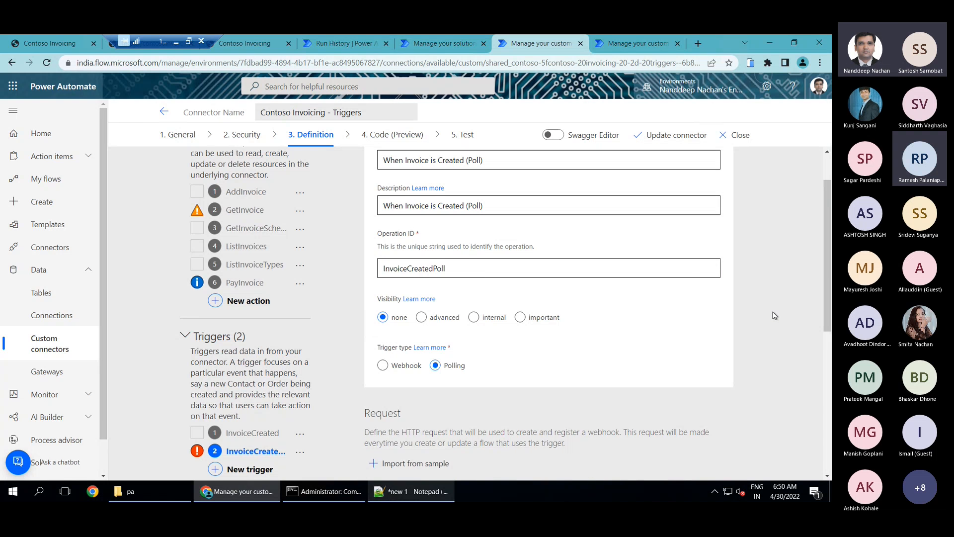
Start importing the trigger's request from a sample, using the GET verb
{"action": "scroll", "coordinate": [768, 315], "scroll_direction": "down", "scroll_amount": 3}
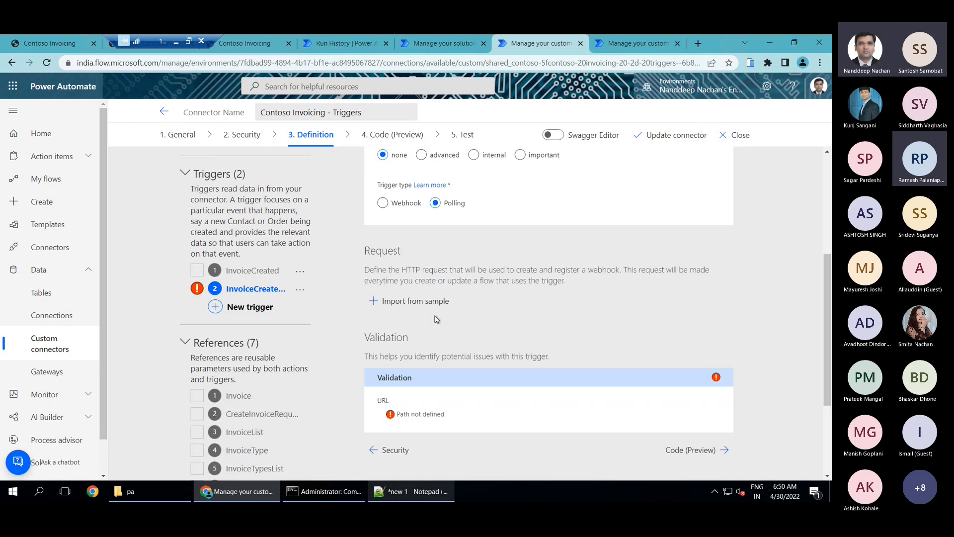
{"action": "left_click", "coordinate": [406, 302]}
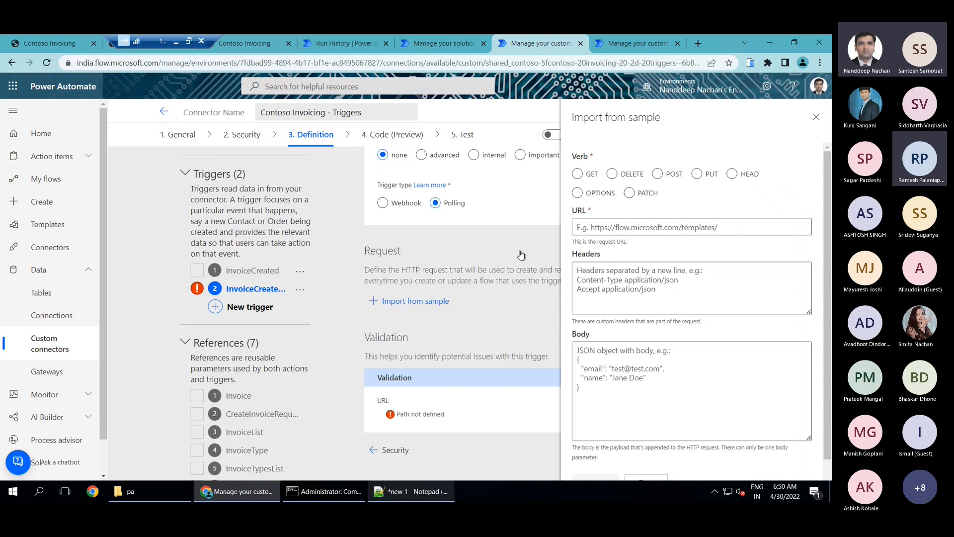
{"action": "left_click", "coordinate": [586, 181]}
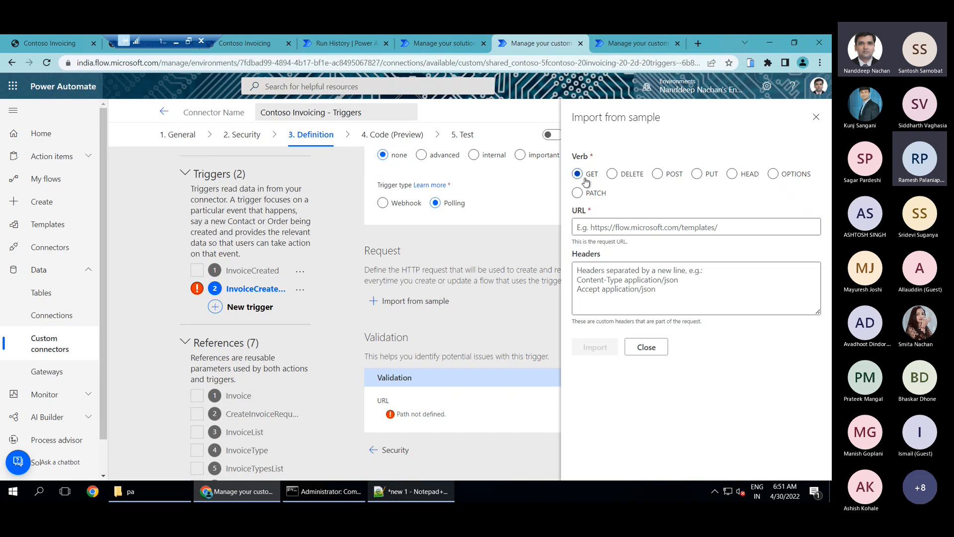
{"action": "left_click", "coordinate": [248, 43]}
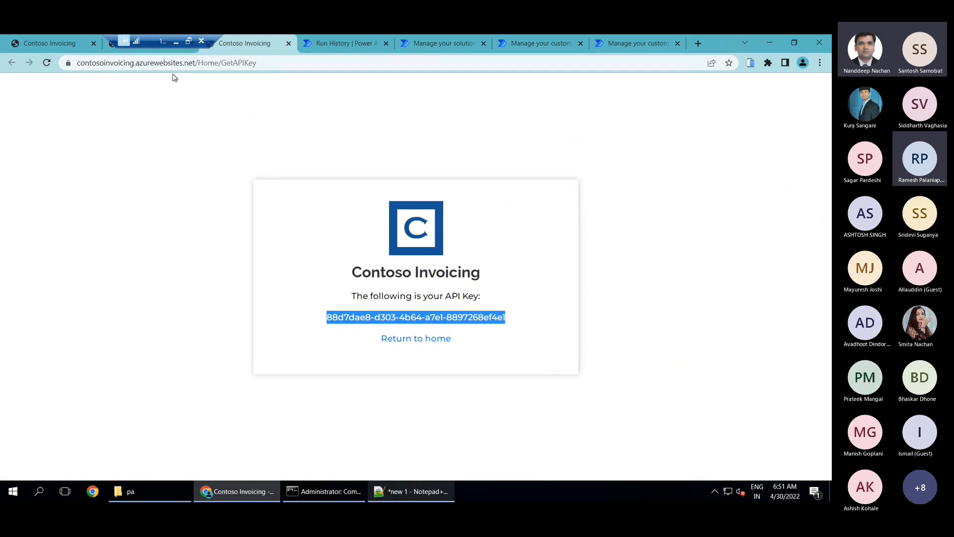
{"action": "left_click_drag", "start_coordinate": [197, 65], "coordinate": [74, 65]}
{"action": "key", "text": "ctrl+c"}
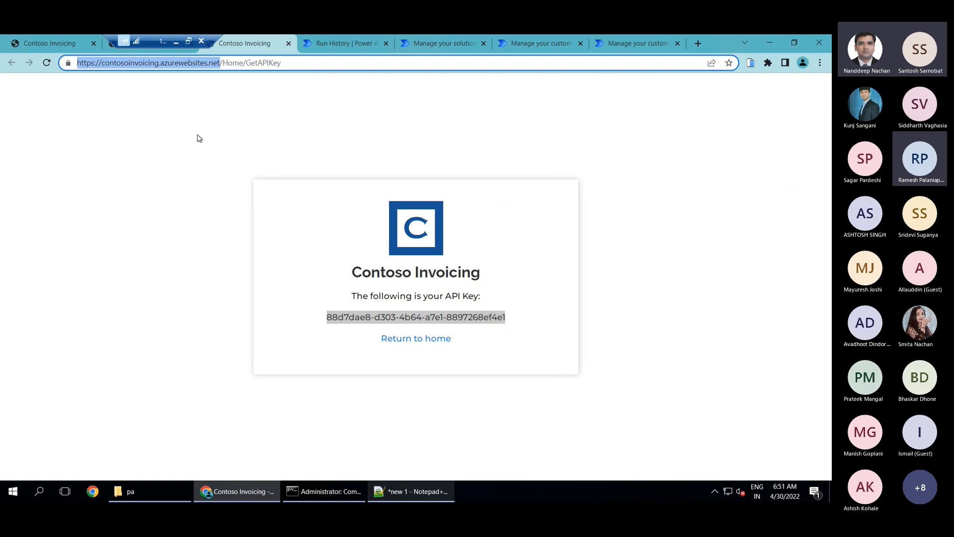
{"action": "left_click", "coordinate": [646, 44]}
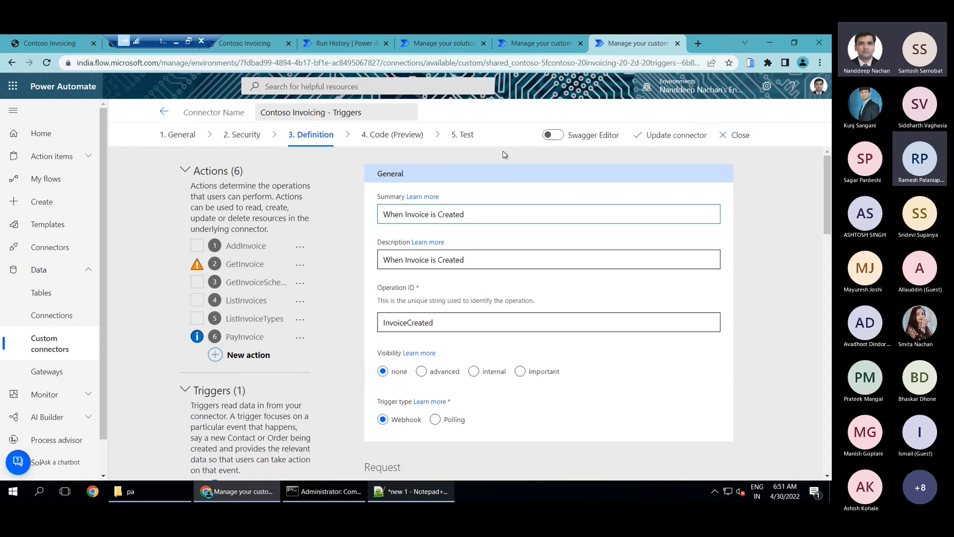
{"action": "left_click", "coordinate": [524, 43]}
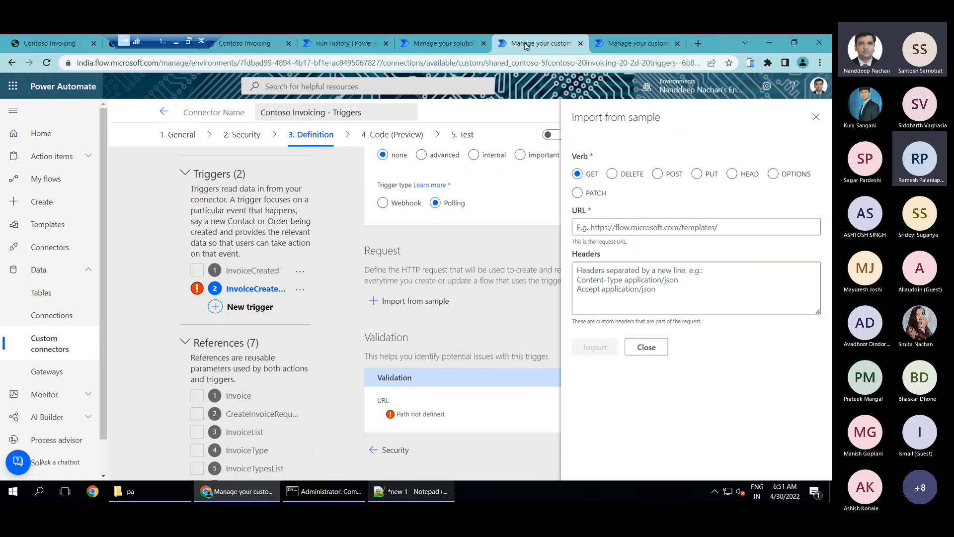
{"action": "left_click", "coordinate": [630, 233]}
{"action": "key", "text": "ctrl+v"}
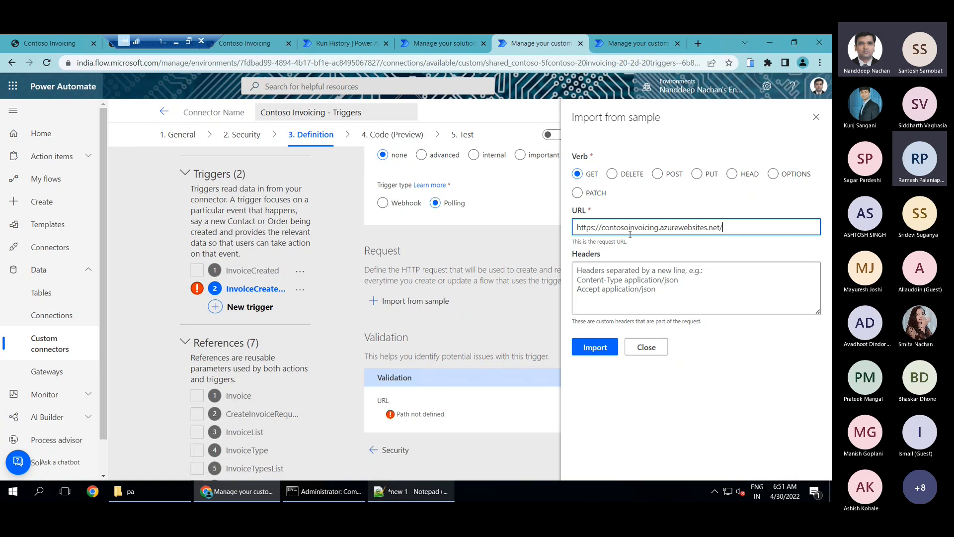
{"action": "type", "text": "ListInvoices"}
{"action": "scroll", "coordinate": [209, 207], "scroll_direction": "up", "scroll_amount": 3}
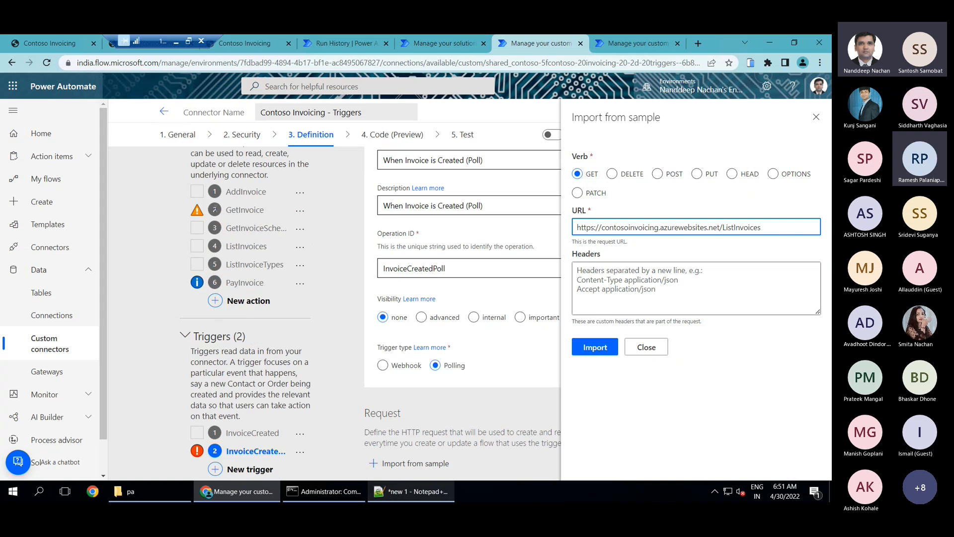
{"action": "scroll", "coordinate": [268, 232], "scroll_direction": "up", "scroll_amount": 1}
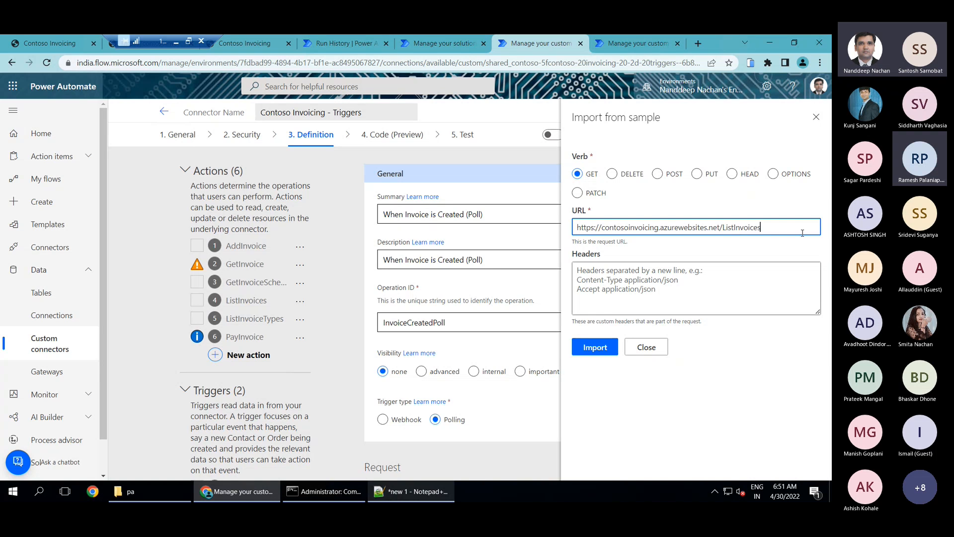
{"action": "type", "text": "?fromDate="}
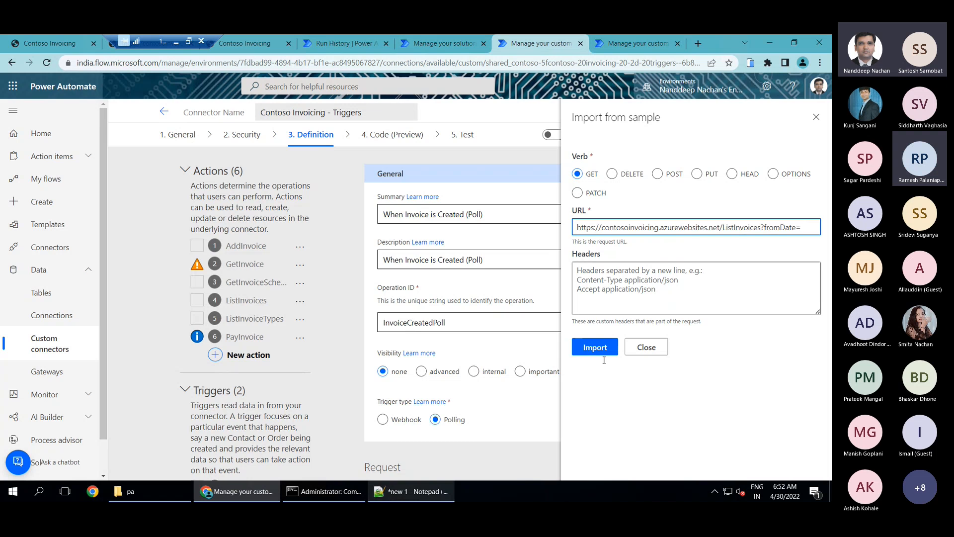
{"action": "left_click", "coordinate": [591, 348]}
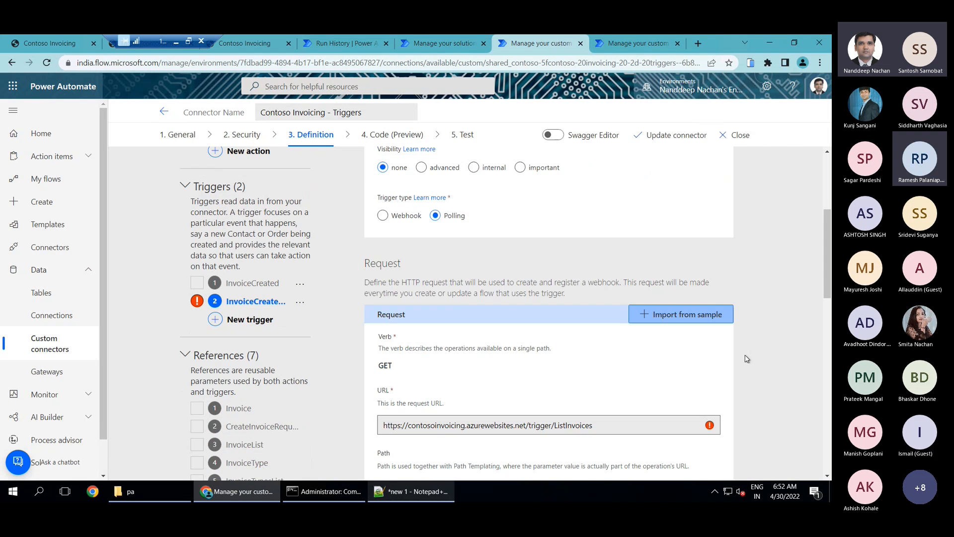
Edit the fromDate query parameter of the imported request and set its visibility to internal
{"action": "scroll", "coordinate": [762, 337], "scroll_direction": "down", "scroll_amount": 2}
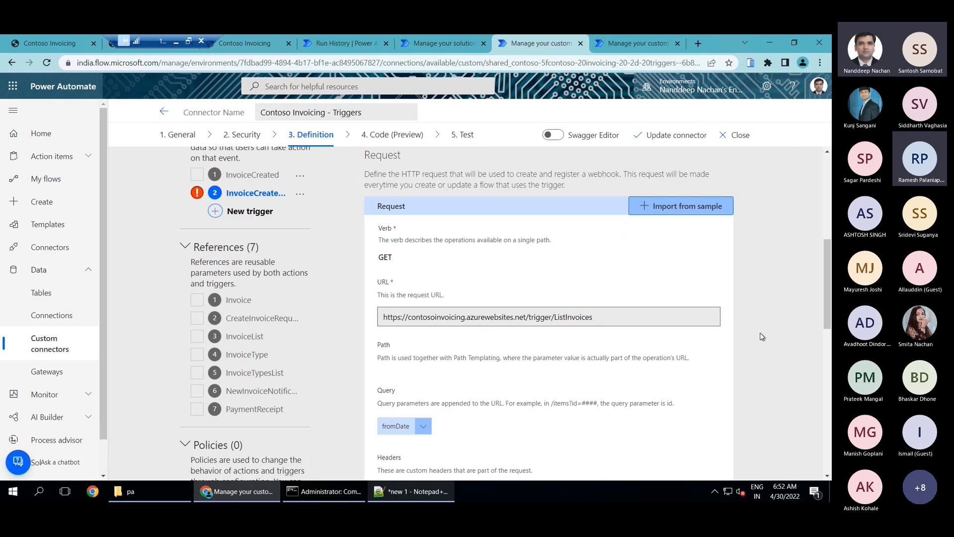
{"action": "left_click", "coordinate": [424, 427]}
{"action": "left_click", "coordinate": [398, 445]}
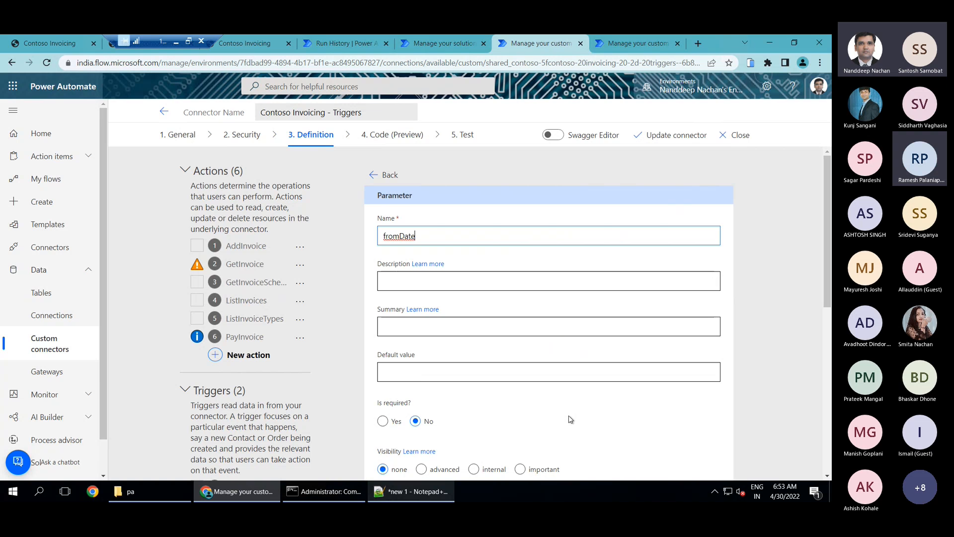
{"action": "scroll", "coordinate": [571, 419], "scroll_direction": "down", "scroll_amount": 2}
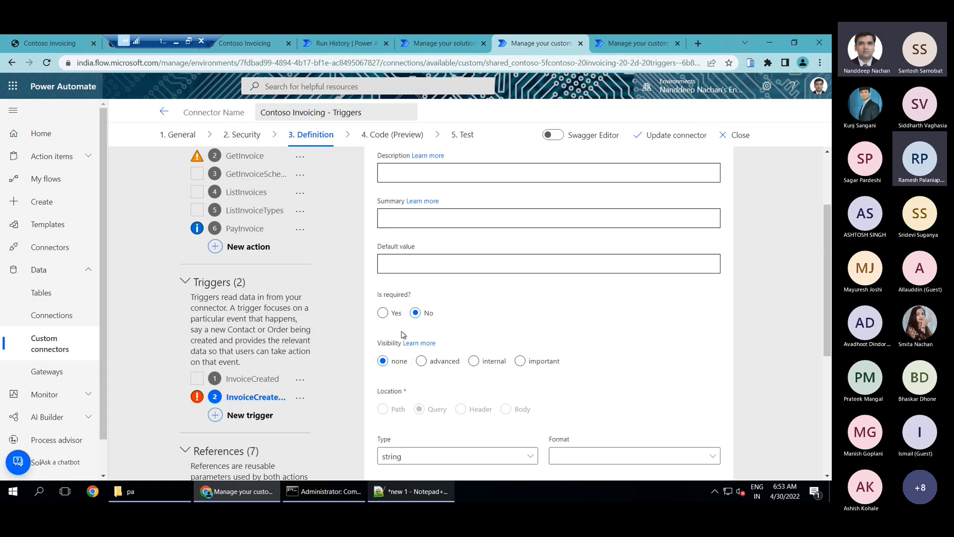
{"action": "left_click", "coordinate": [491, 362]}
{"action": "scroll", "coordinate": [773, 311], "scroll_direction": "down", "scroll_amount": 5}
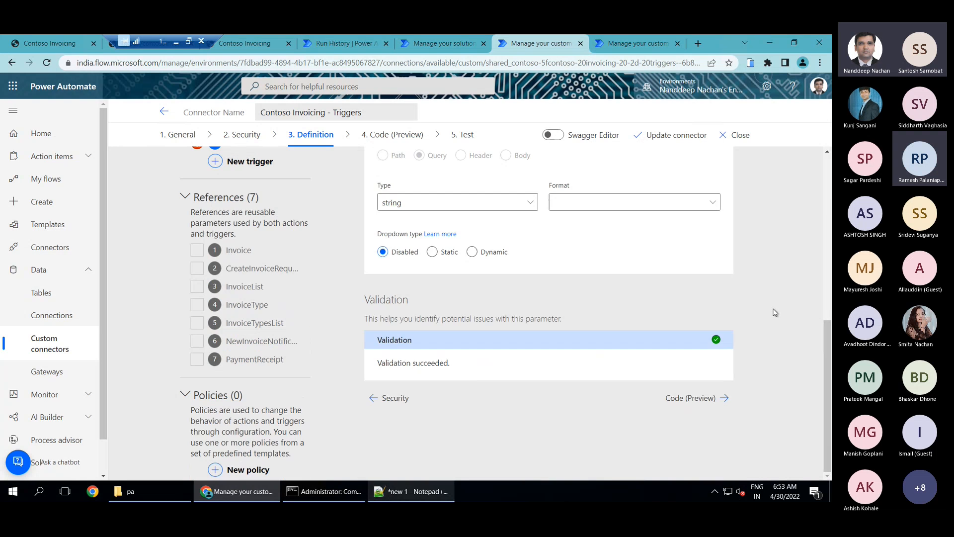
{"action": "scroll", "coordinate": [773, 312], "scroll_direction": "up", "scroll_amount": 7}
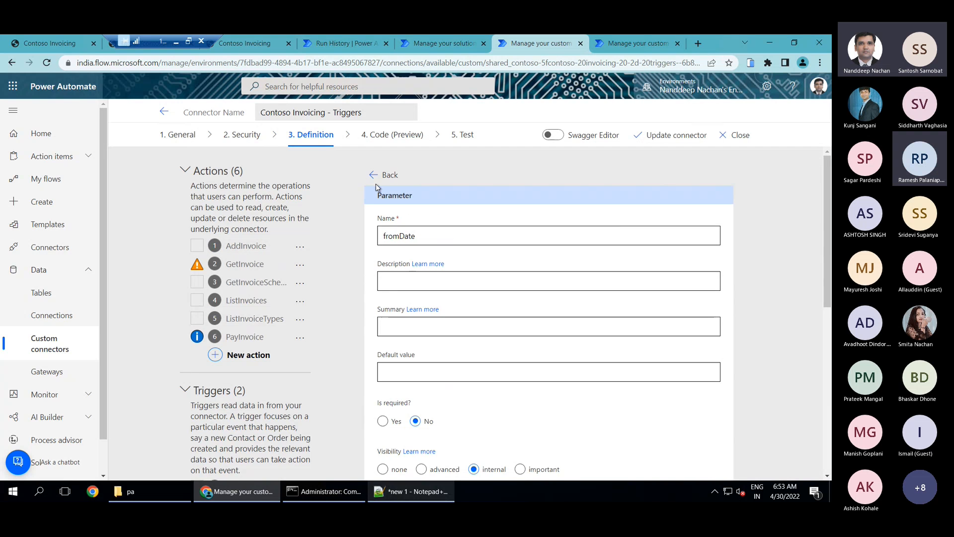
Leave the fromDate parameter settings and start adding a default response to the polling trigger
{"action": "left_click", "coordinate": [378, 180]}
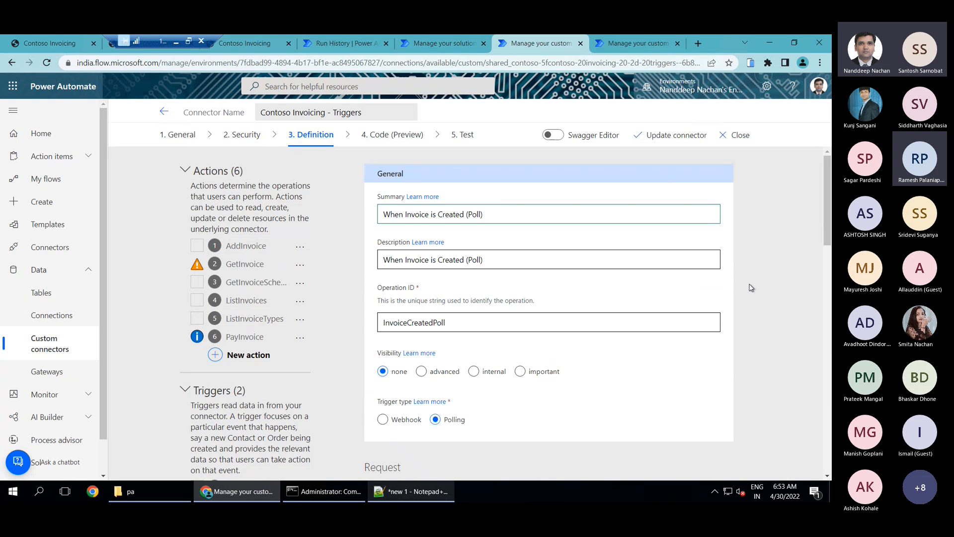
{"action": "scroll", "coordinate": [752, 288], "scroll_direction": "down", "scroll_amount": 2}
{"action": "scroll", "coordinate": [751, 288], "scroll_direction": "down", "scroll_amount": 4}
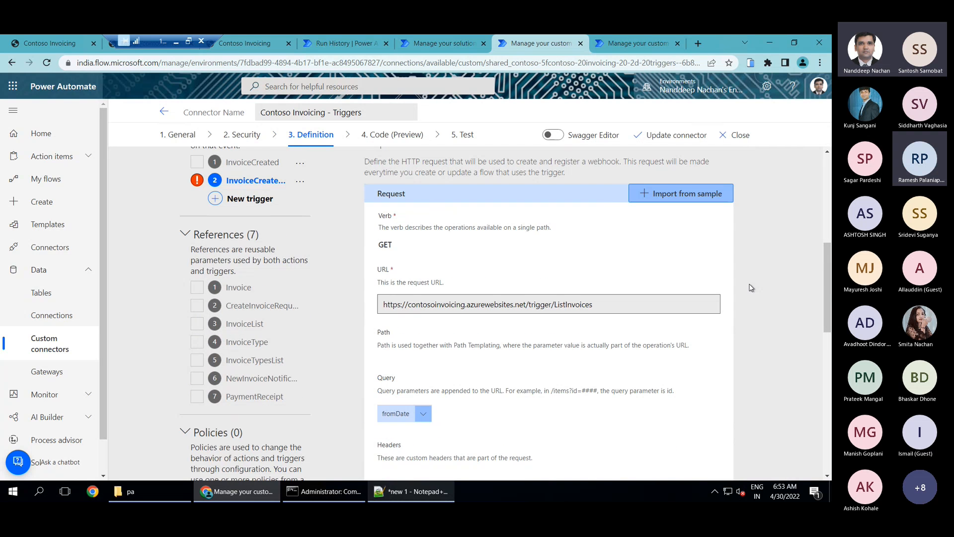
{"action": "scroll", "coordinate": [751, 288], "scroll_direction": "down", "scroll_amount": 5}
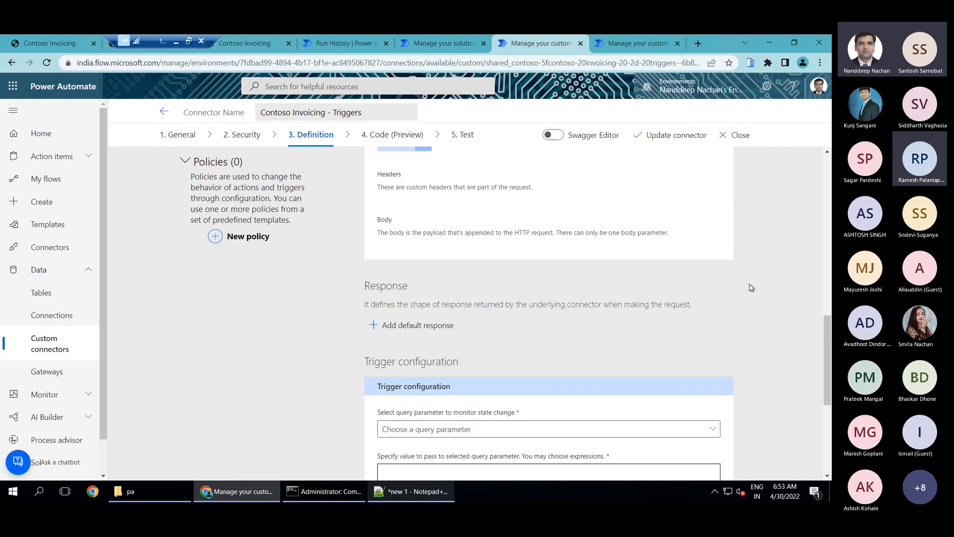
{"action": "left_click", "coordinate": [410, 327]}
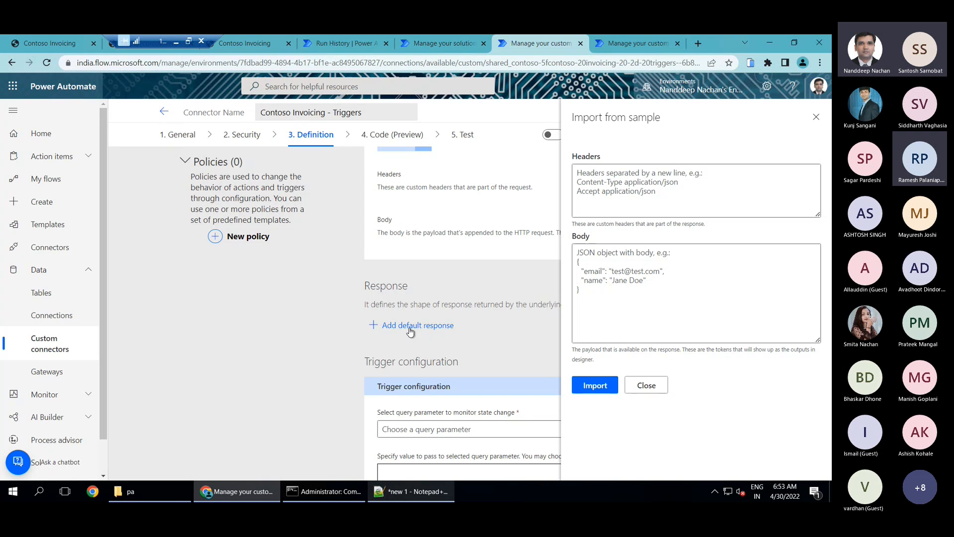
Copy the Polling sample JSON with the invoices array from Notepad++ into the response body and import it as the default response
{"action": "left_click", "coordinate": [432, 491]}
{"action": "left_click_drag", "start_coordinate": [50, 417], "coordinate": [19, 290]}
{"action": "key", "text": "ctrl+c"}
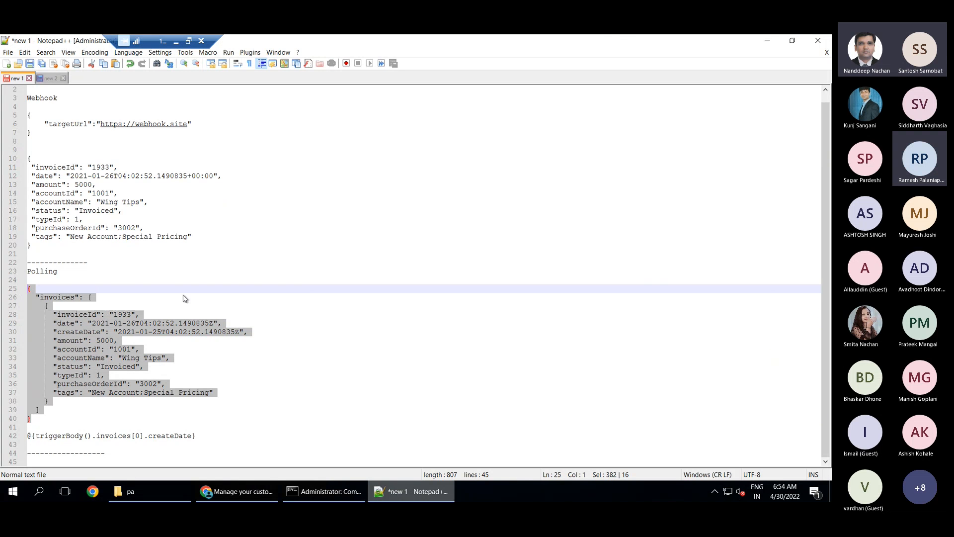
{"action": "key", "text": "alt+Tab"}
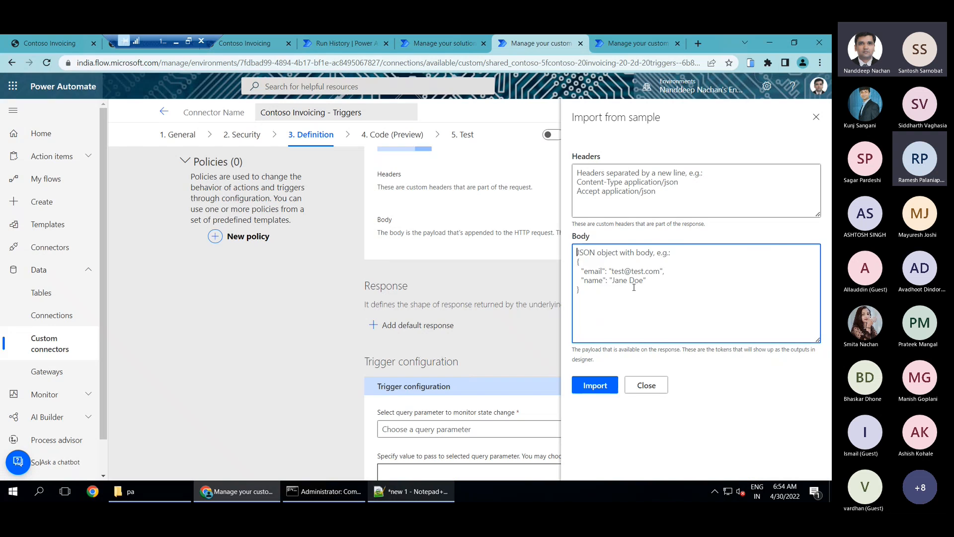
{"action": "left_click", "coordinate": [634, 288]}
{"action": "key", "text": "ctrl+v"}
{"action": "scroll", "coordinate": [633, 287], "scroll_direction": "up", "scroll_amount": 2}
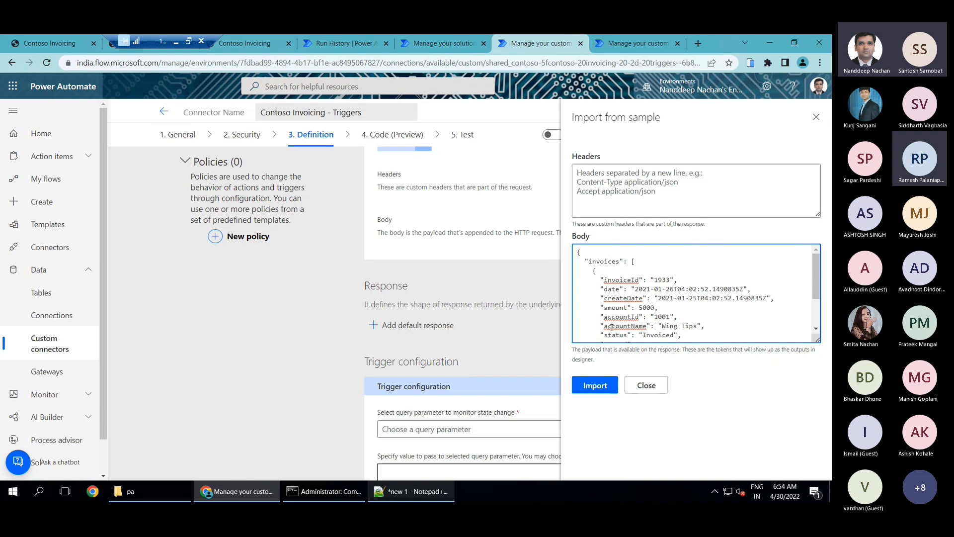
{"action": "scroll", "coordinate": [612, 327], "scroll_direction": "down", "scroll_amount": 3}
{"action": "left_click", "coordinate": [595, 385]}
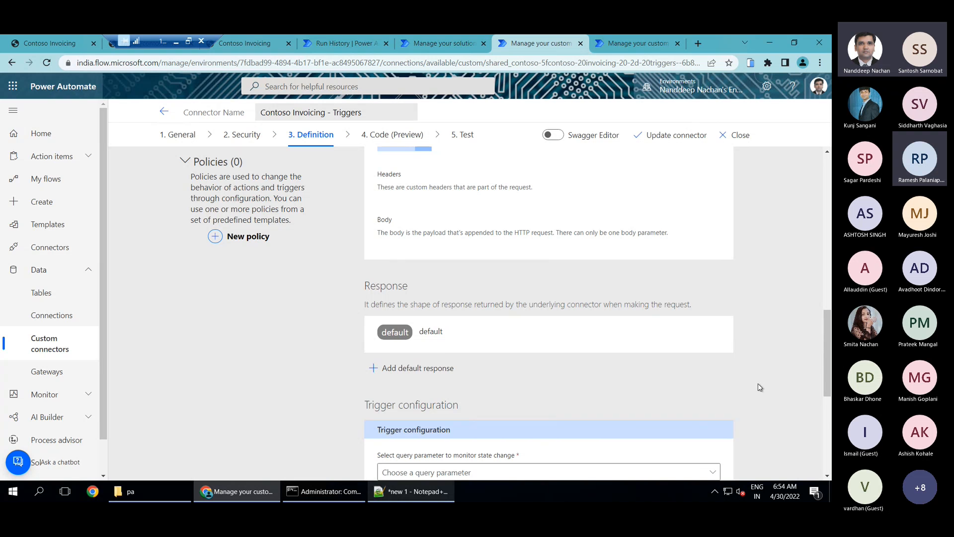
Select fromDate as the query parameter to monitor for state change in the trigger configuration
{"action": "scroll", "coordinate": [759, 387], "scroll_direction": "down", "scroll_amount": 2}
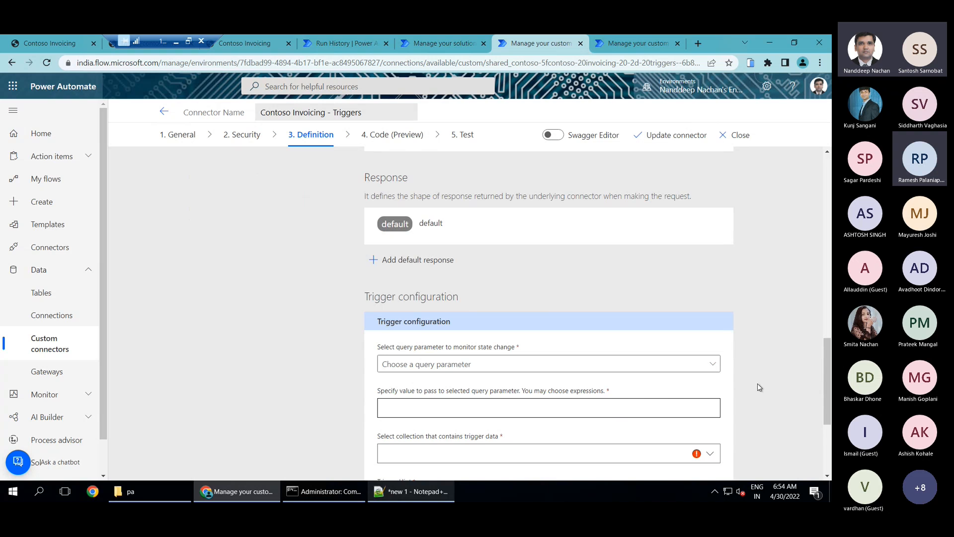
{"action": "scroll", "coordinate": [760, 388], "scroll_direction": "down", "scroll_amount": 1}
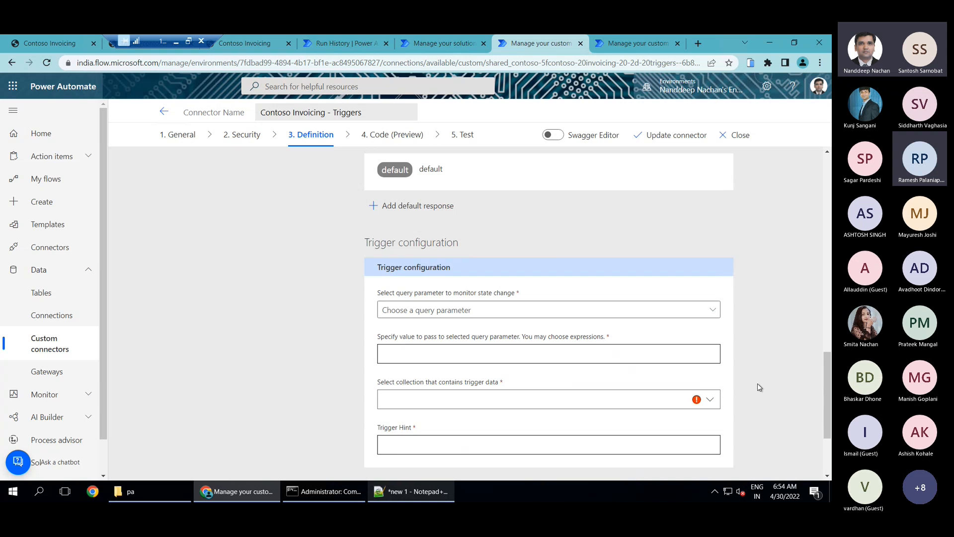
{"action": "left_click", "coordinate": [667, 315]}
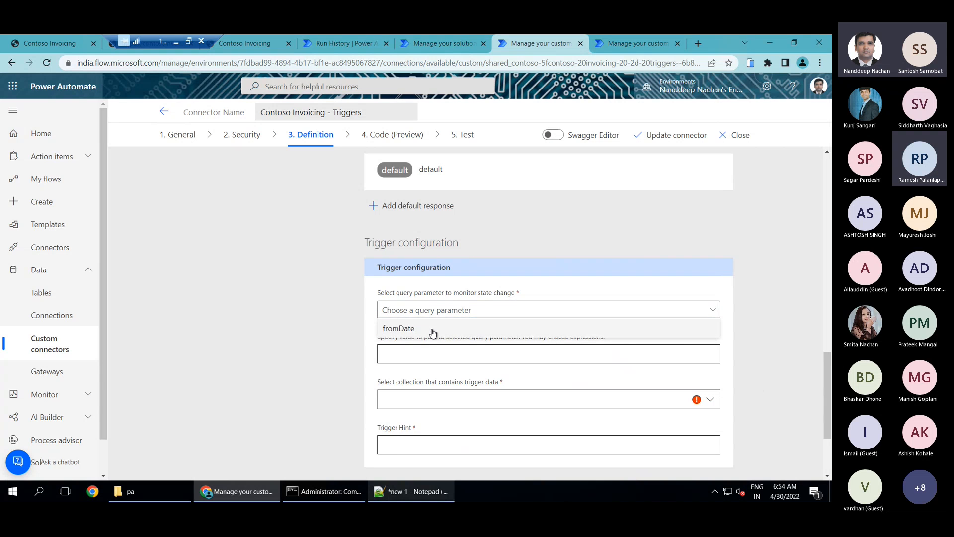
{"action": "left_click", "coordinate": [433, 331]}
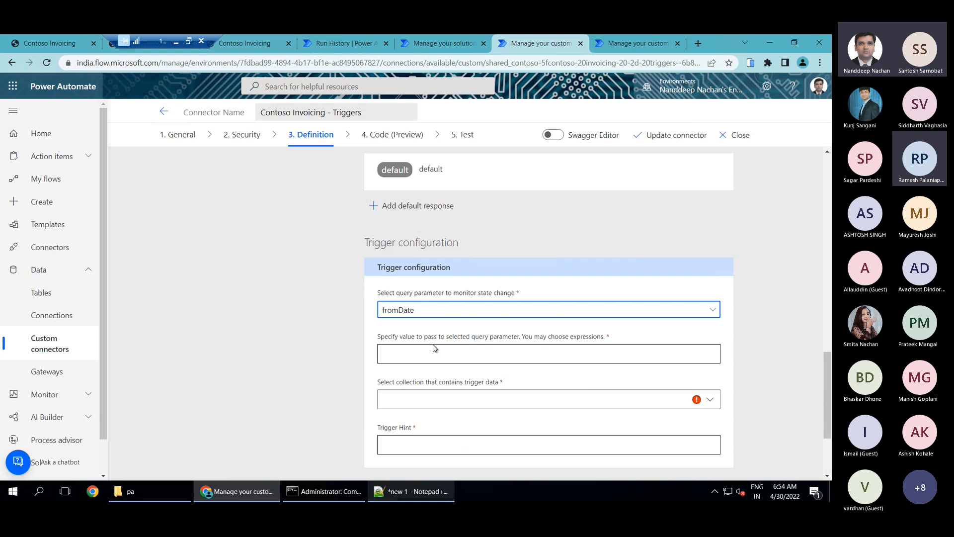
Copy the expression @{triggerBody().invoices[0].createDate} from Notepad++ and enter it as the value passed to the selected query parameter
{"action": "left_click", "coordinate": [429, 354]}
{"action": "scroll", "coordinate": [728, 339], "scroll_direction": "down", "scroll_amount": 2}
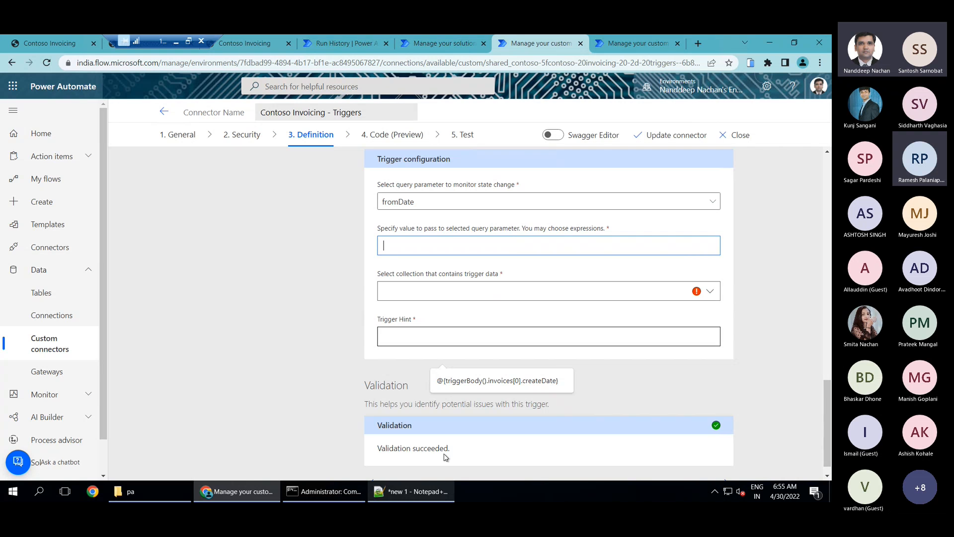
{"action": "left_click", "coordinate": [420, 492]}
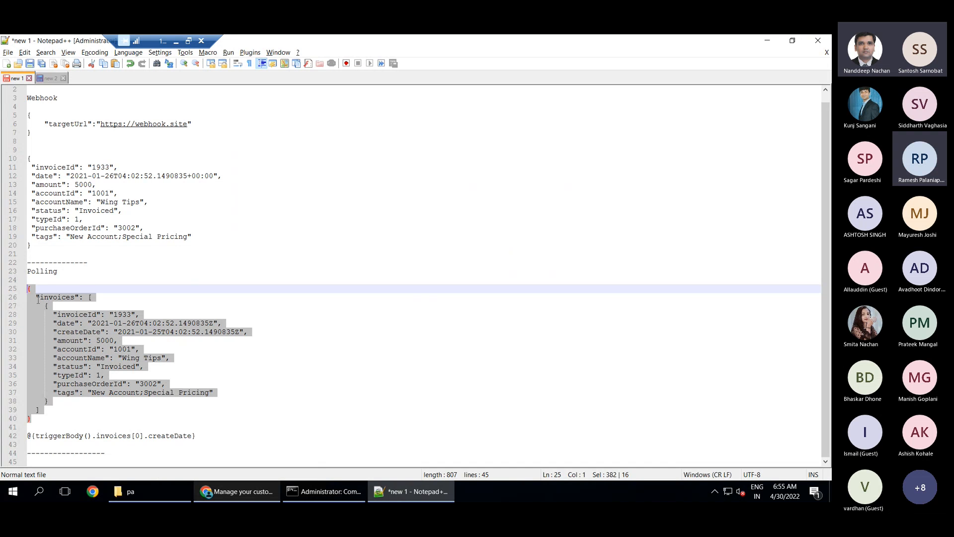
{"action": "left_click", "coordinate": [54, 305]}
{"action": "left_click_drag", "start_coordinate": [36, 298], "coordinate": [75, 297]}
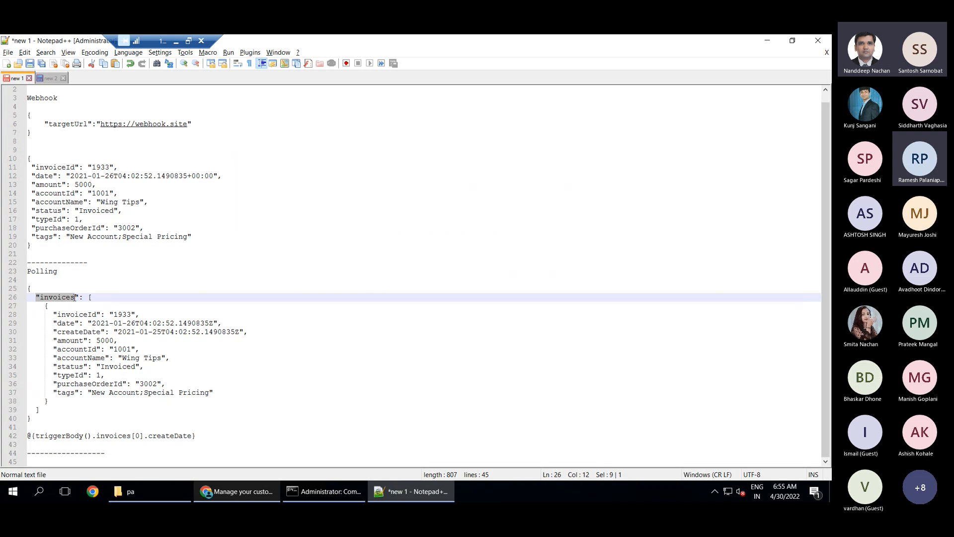
{"action": "left_click_drag", "start_coordinate": [88, 297], "coordinate": [56, 398]}
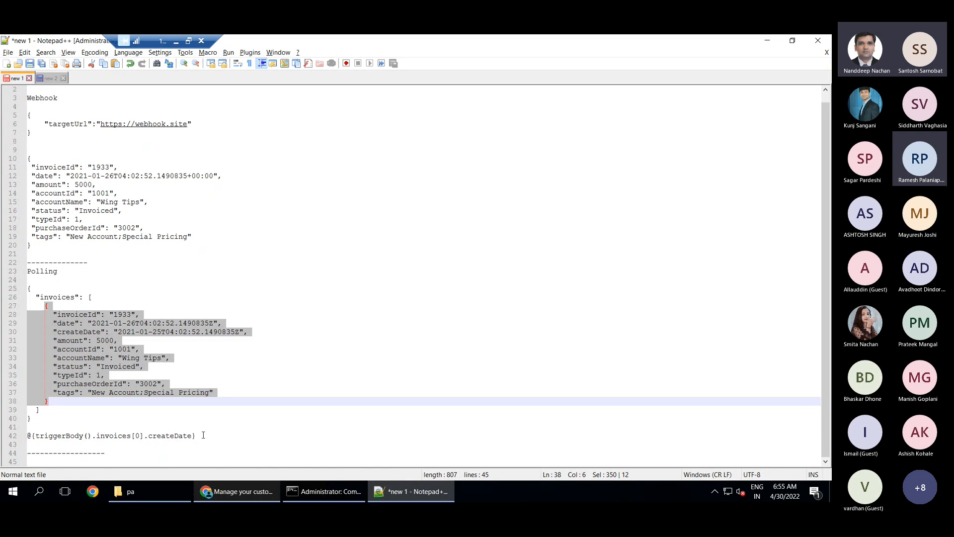
{"action": "left_click_drag", "start_coordinate": [203, 435], "coordinate": [27, 436]}
{"action": "key", "text": "ctrl+c"}
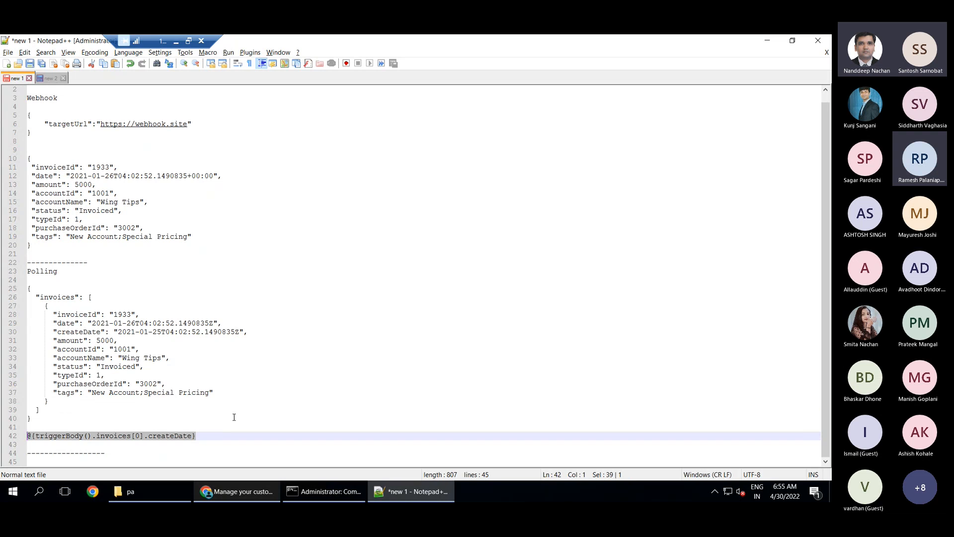
{"action": "key", "text": "alt+Tab"}
{"action": "left_click", "coordinate": [412, 254]}
{"action": "key", "text": "ctrl+v"}
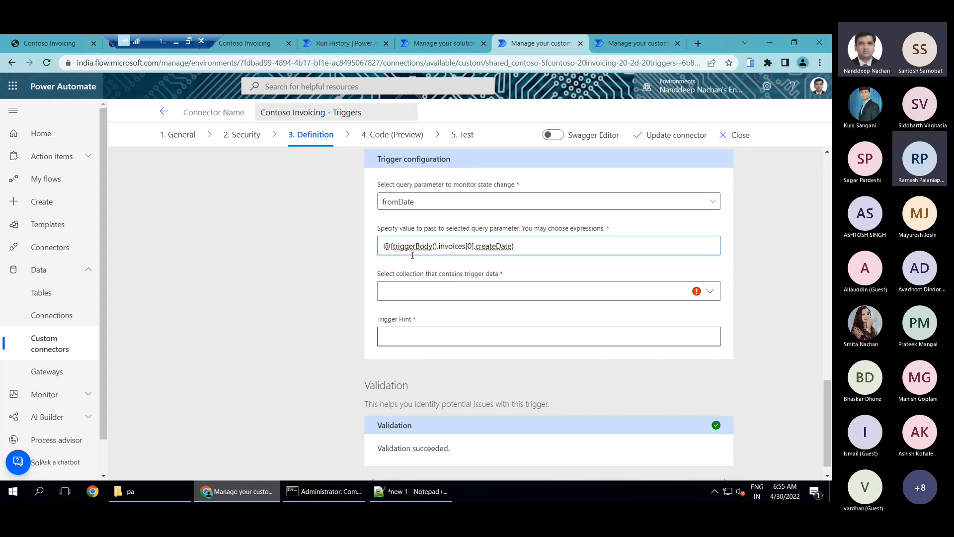
{"action": "key", "text": "alt+Tab"}
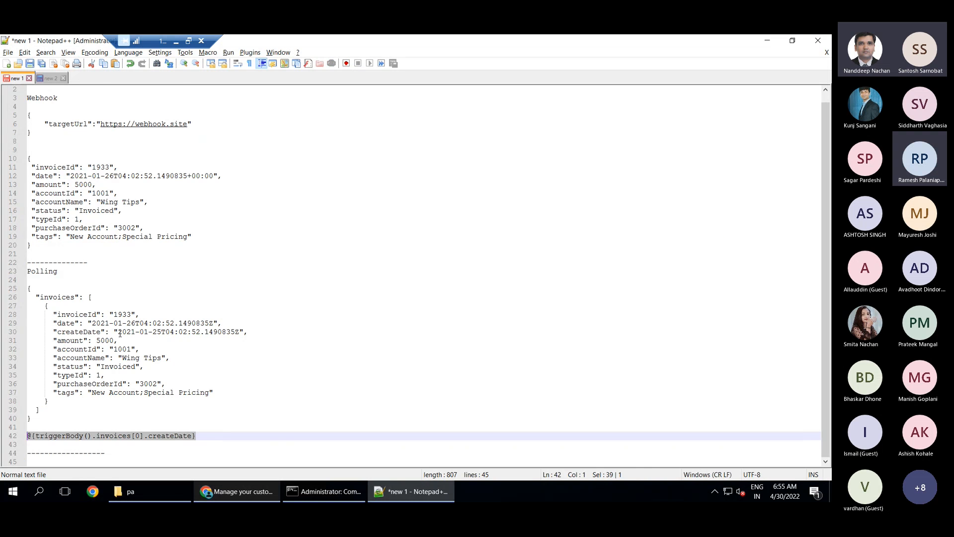
{"action": "left_click", "coordinate": [78, 313]}
{"action": "double_click", "coordinate": [124, 314]}
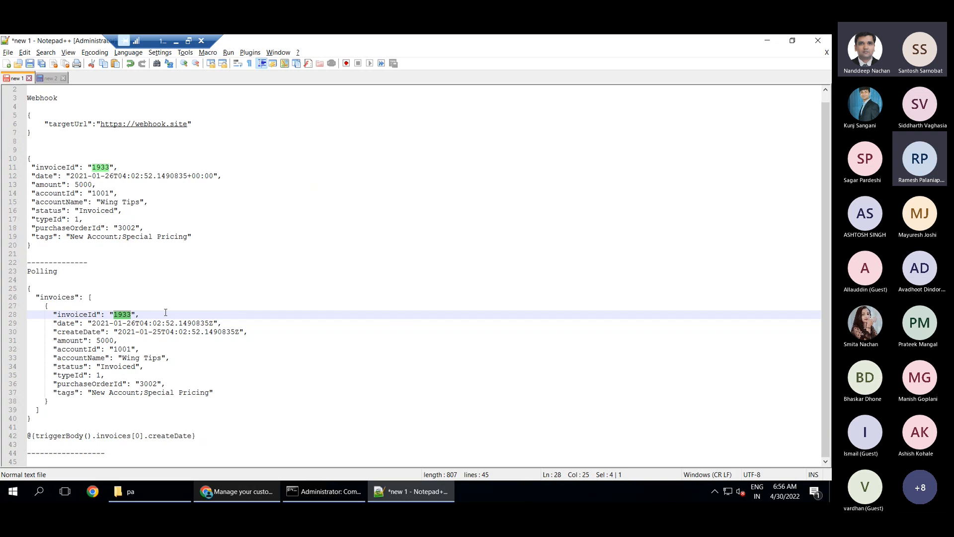
{"action": "key", "text": "alt+Tab"}
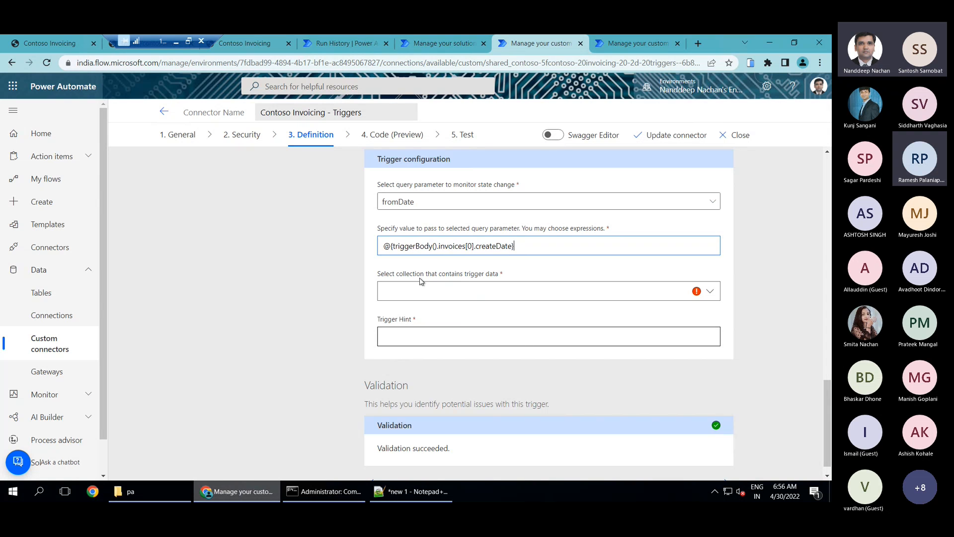
{"action": "left_click", "coordinate": [710, 292]}
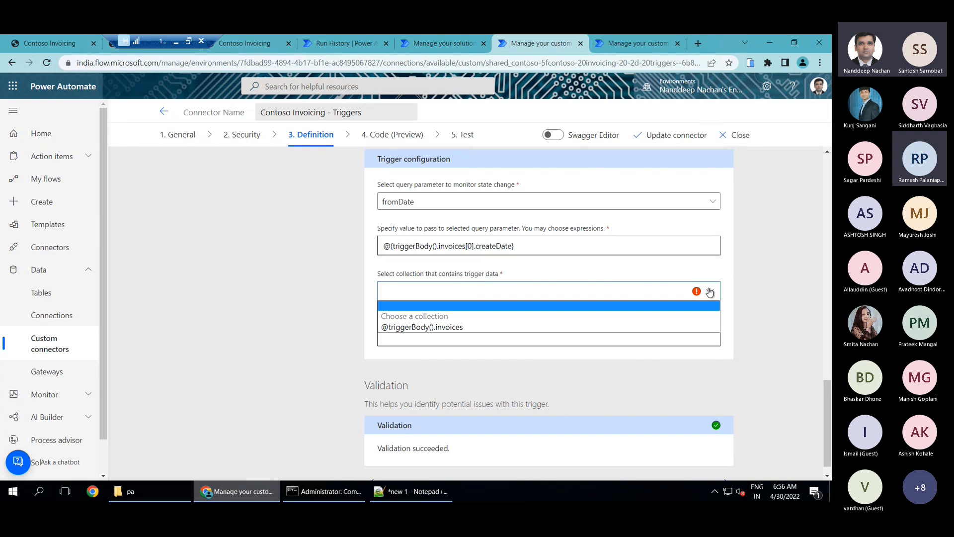
{"action": "left_click", "coordinate": [432, 328]}
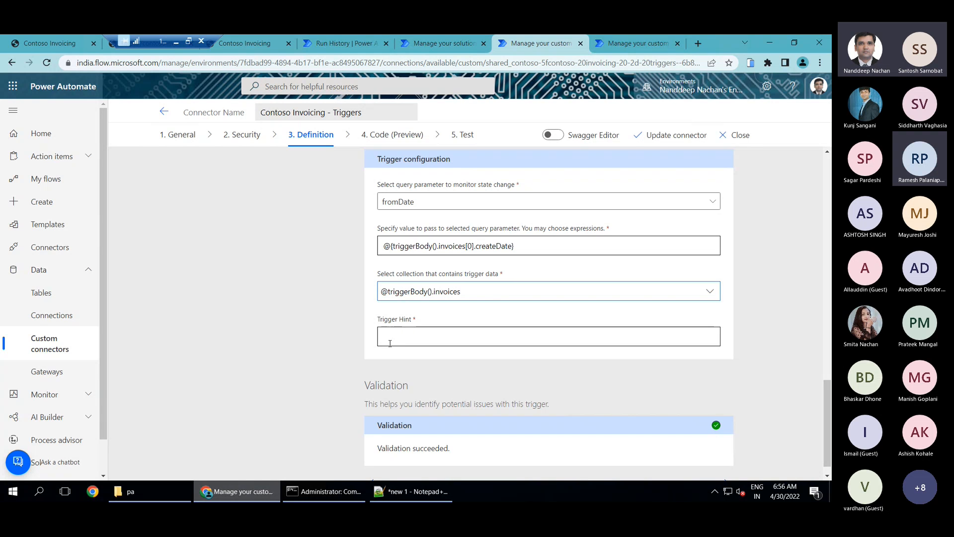
{"action": "left_click", "coordinate": [659, 140]}
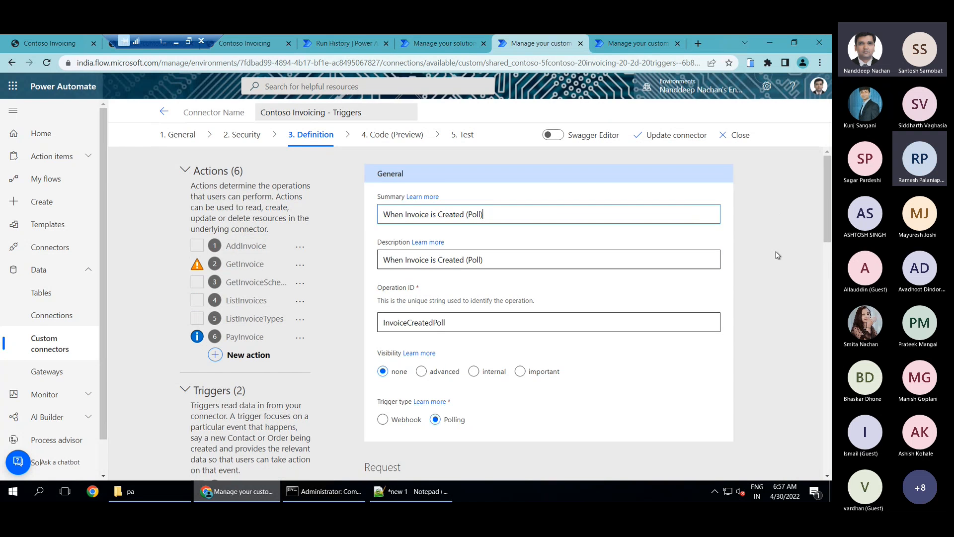
Bring up the Create Invoice flow's run history, move its browser tab after the others, and dismiss the flow-ready message
{"action": "left_click", "coordinate": [628, 51]}
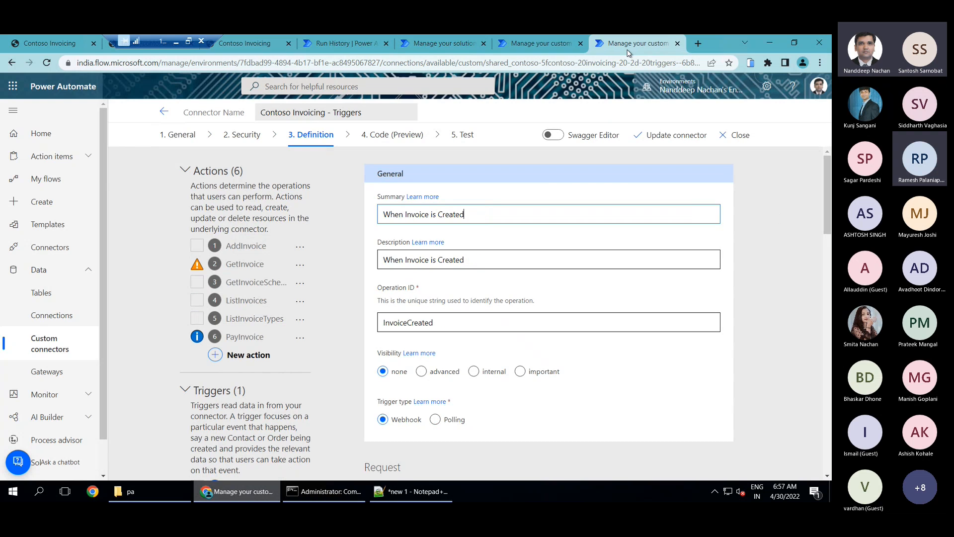
{"action": "left_click", "coordinate": [533, 43]}
{"action": "left_click", "coordinate": [452, 43]}
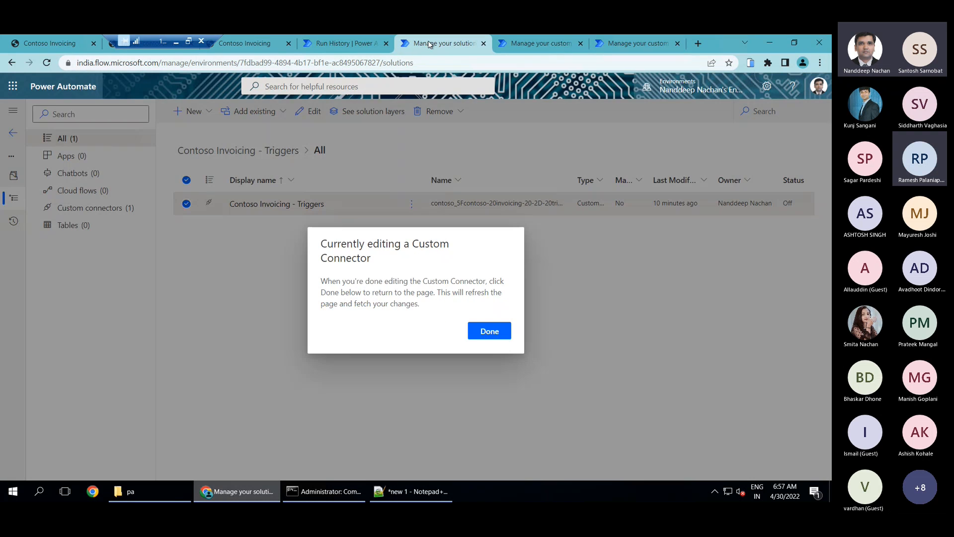
{"action": "left_click", "coordinate": [362, 44]}
{"action": "left_click_drag", "start_coordinate": [363, 43], "coordinate": [686, 44]}
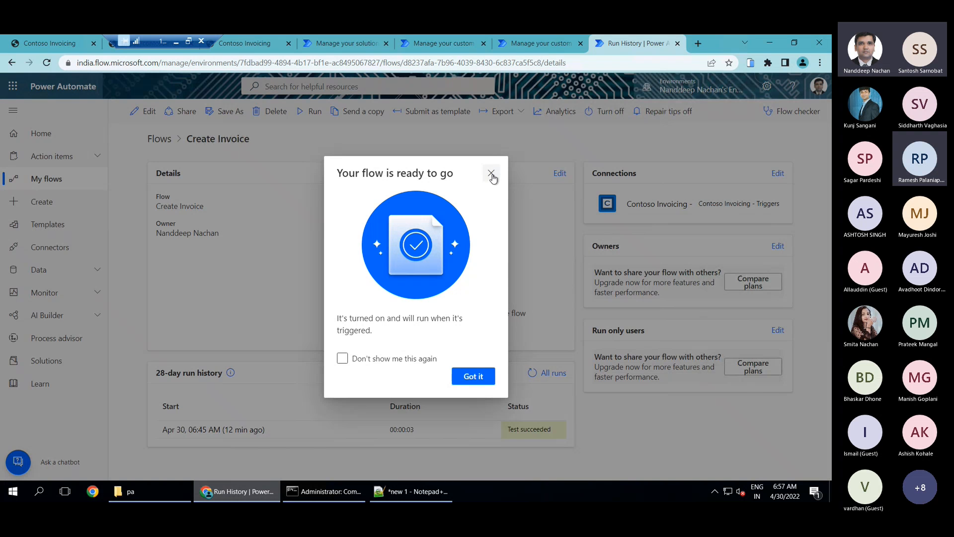
{"action": "left_click", "coordinate": [514, 173]}
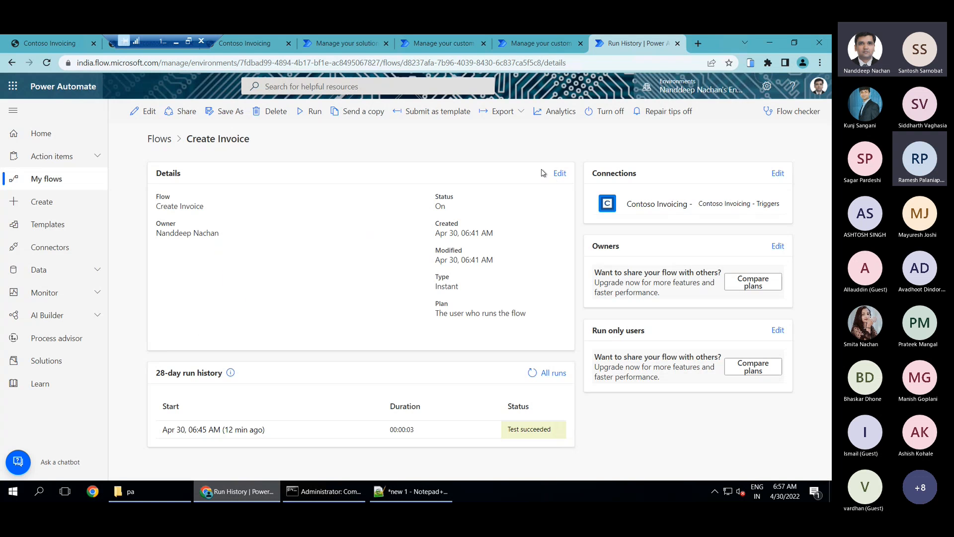
Open the Power Automate home page in a new browser tab
{"action": "left_click", "coordinate": [698, 43]}
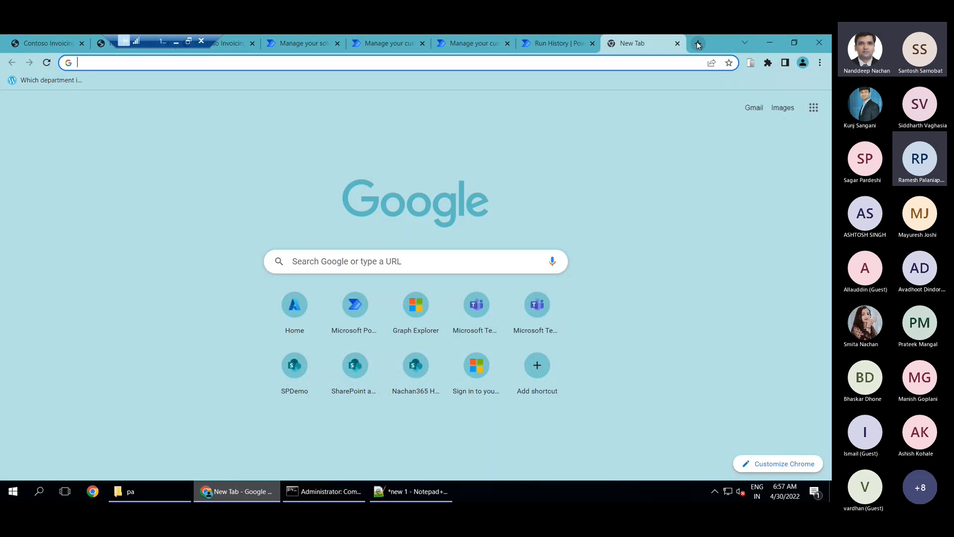
{"action": "type", "text": "m"}
{"action": "key", "text": "BackSpace"}
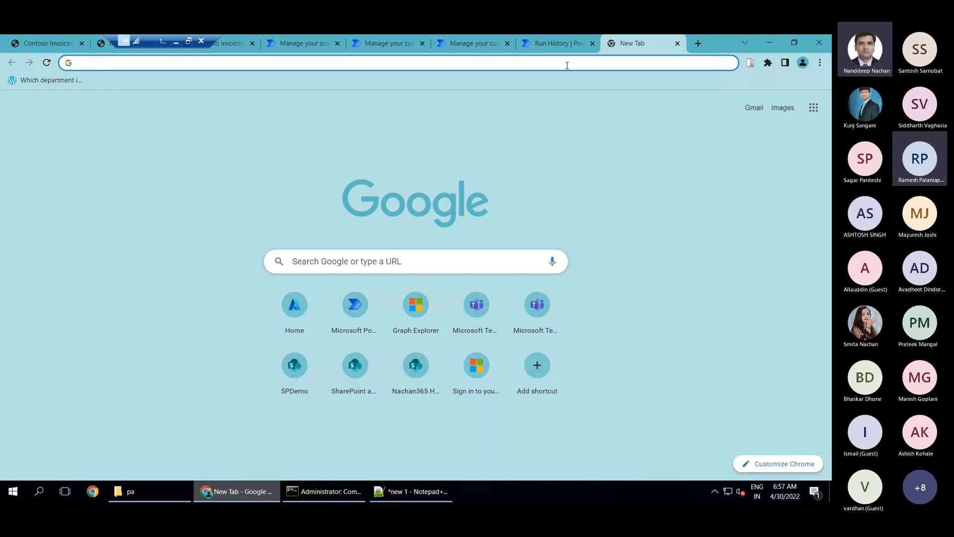
{"action": "type", "text": "flo"}
{"action": "key", "text": "Return"}
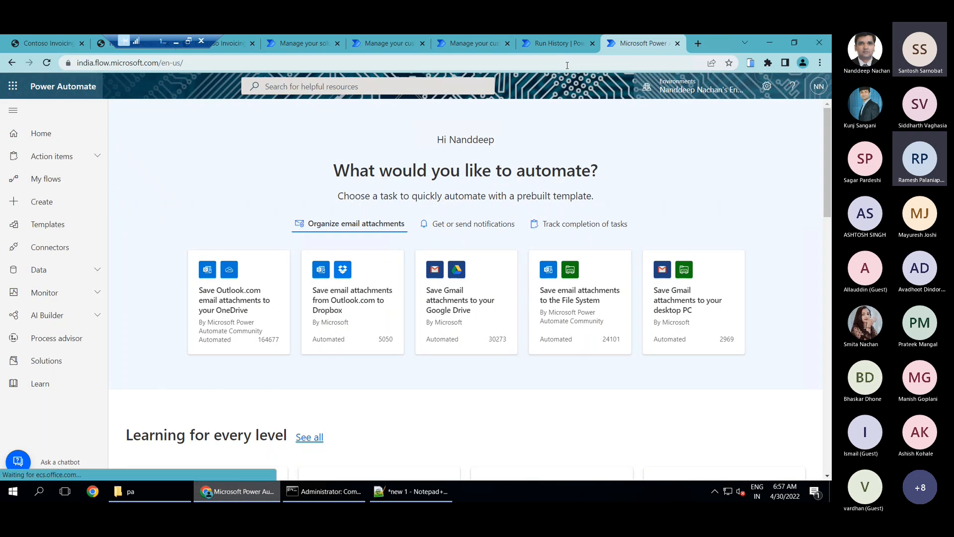
Create a new instant cloud flow, skipping the initial name and trigger choice
{"action": "left_click", "coordinate": [44, 202]}
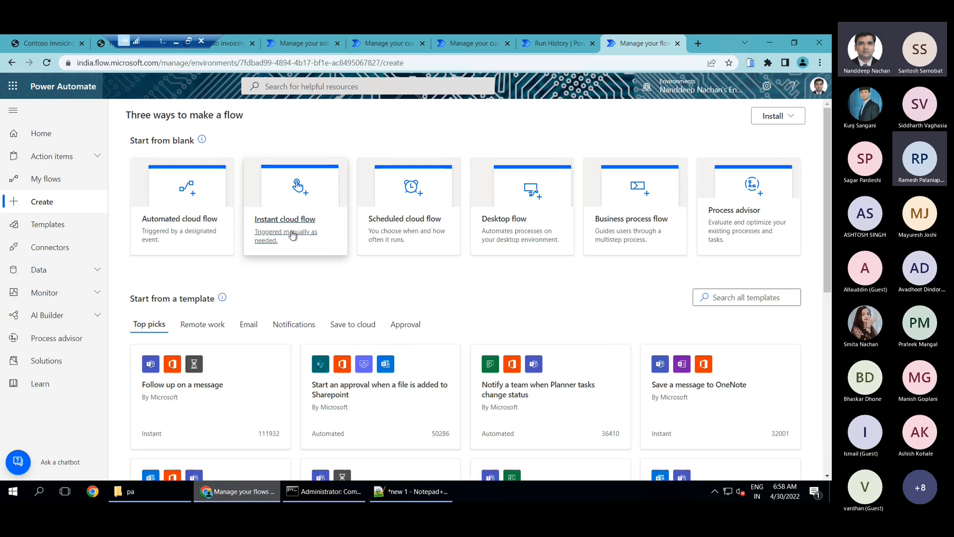
{"action": "left_click", "coordinate": [292, 235]}
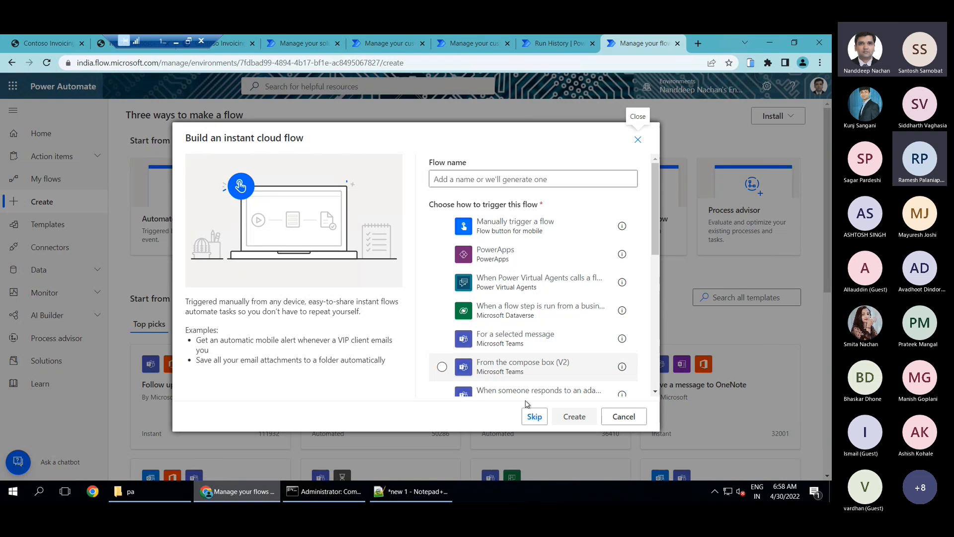
{"action": "left_click", "coordinate": [534, 417]}
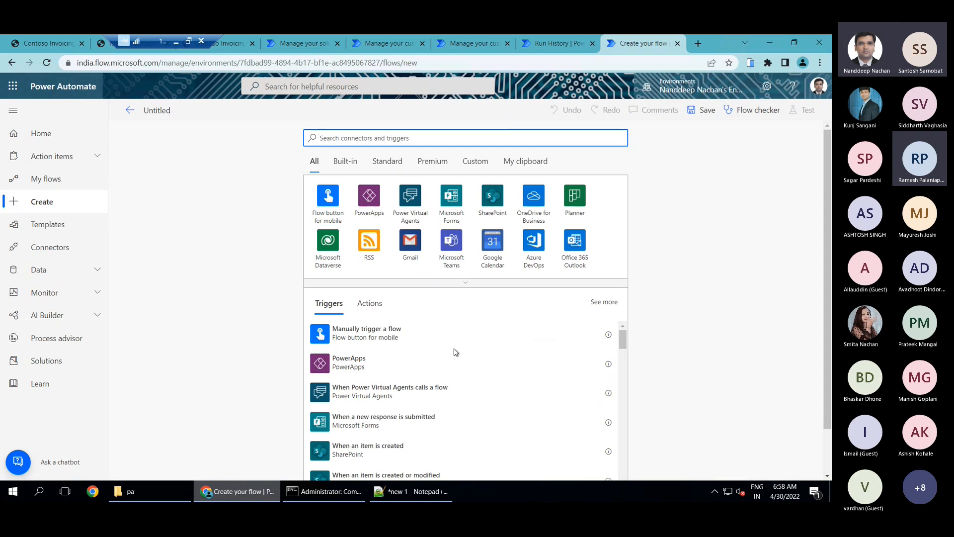
Name the untitled flow "Invoice notification Poll"
{"action": "left_click", "coordinate": [193, 115]}
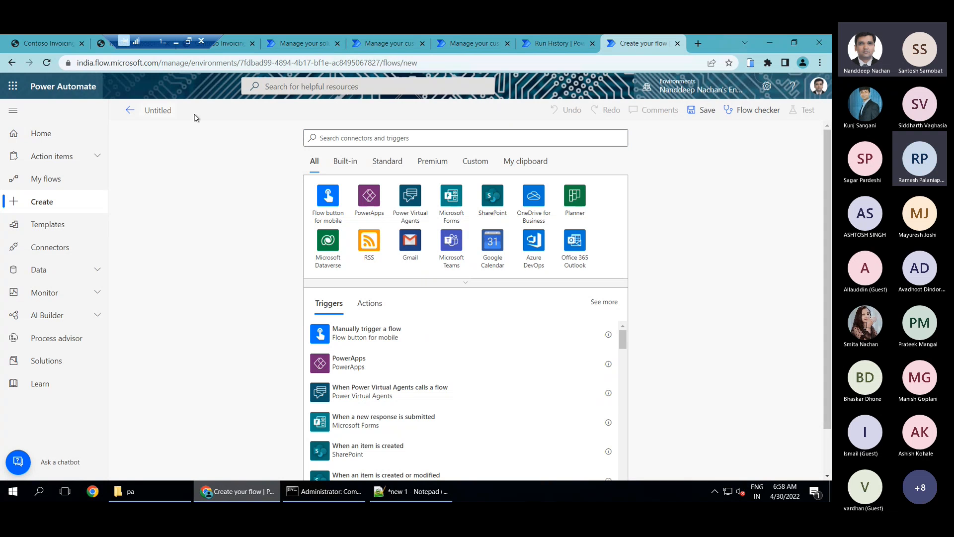
{"action": "type", "text": "Invoice notificay"}
{"action": "key", "text": "BackSpace"}
{"action": "type", "text": "tion Poll"}
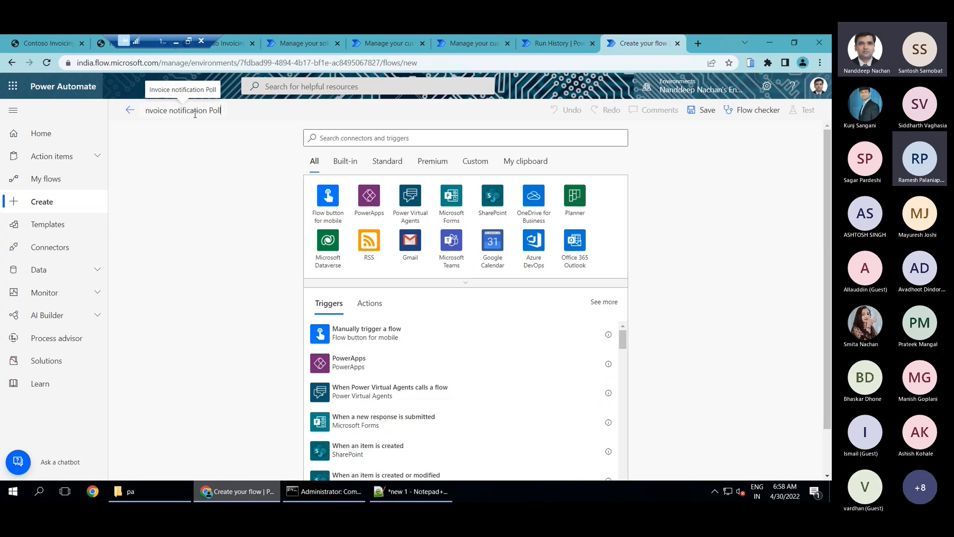
List the triggers that the Contoso Invoicing - Triggers custom connector offers for the new flow
{"action": "left_click", "coordinate": [242, 229]}
{"action": "left_click", "coordinate": [482, 165]}
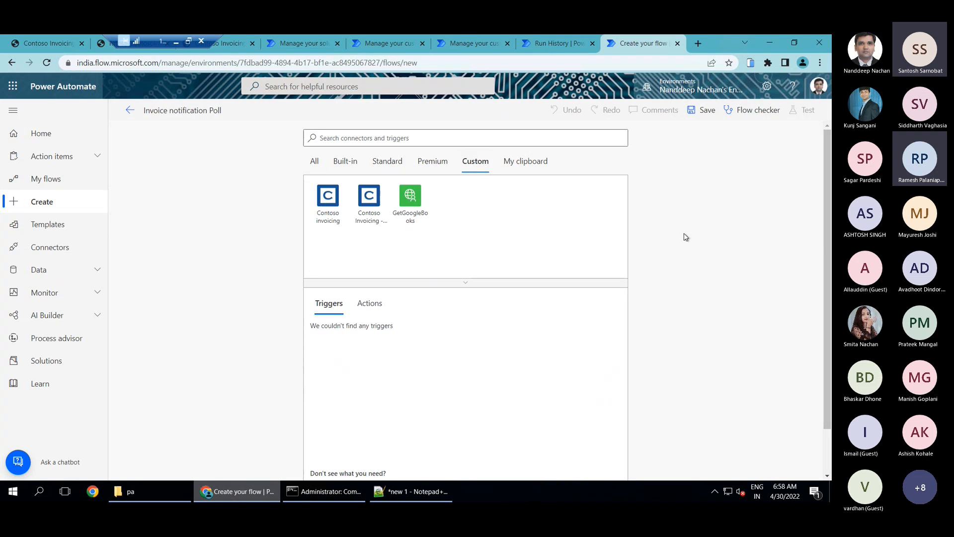
{"action": "left_click", "coordinate": [381, 235]}
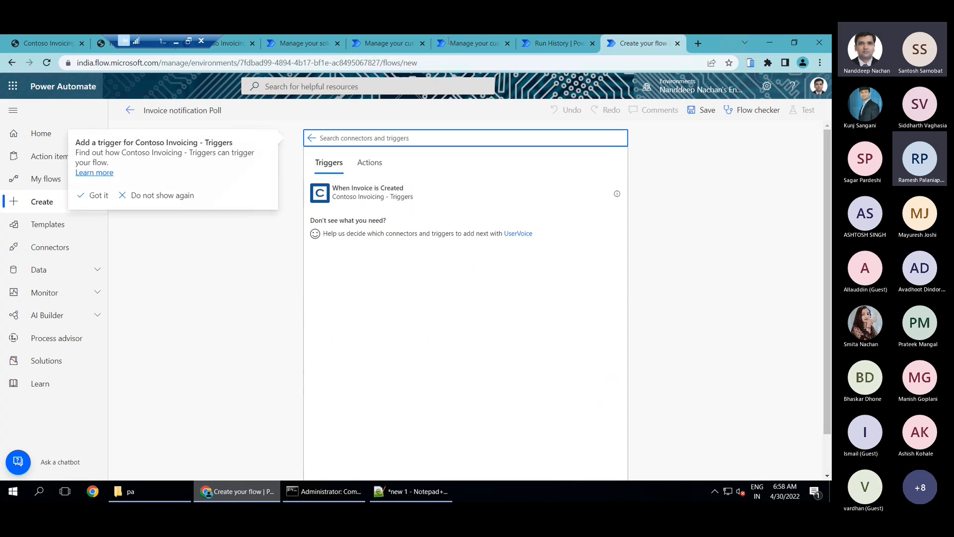
Return to the definition of the Contoso Invoicing - Triggers connector, review the polling trigger, and update the connector
{"action": "left_click", "coordinate": [383, 42]}
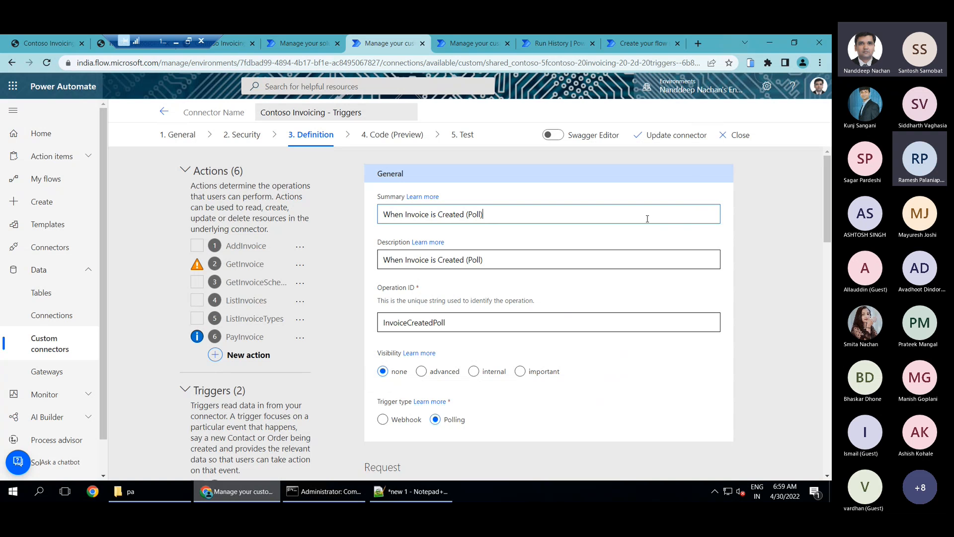
{"action": "left_click", "coordinate": [674, 143]}
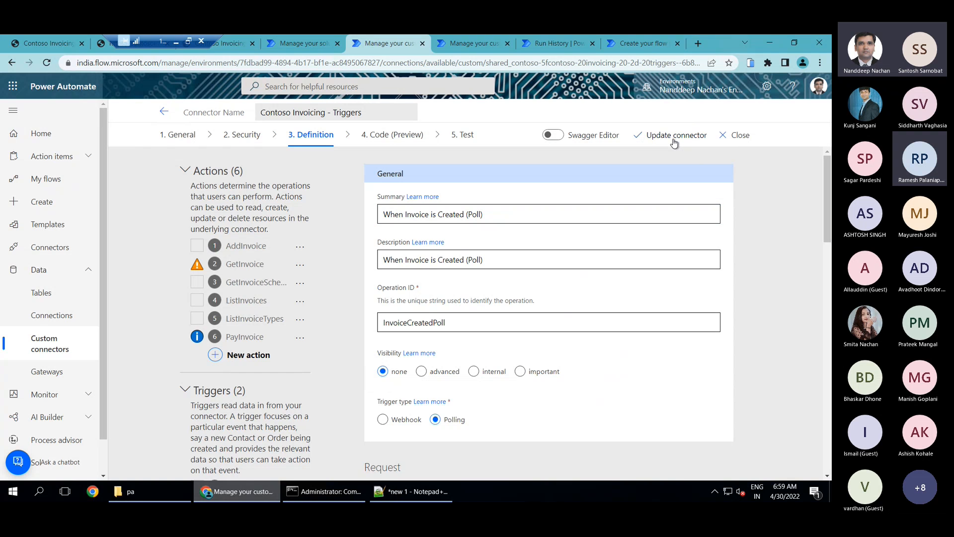
{"action": "scroll", "coordinate": [669, 149], "scroll_direction": "down", "scroll_amount": 3}
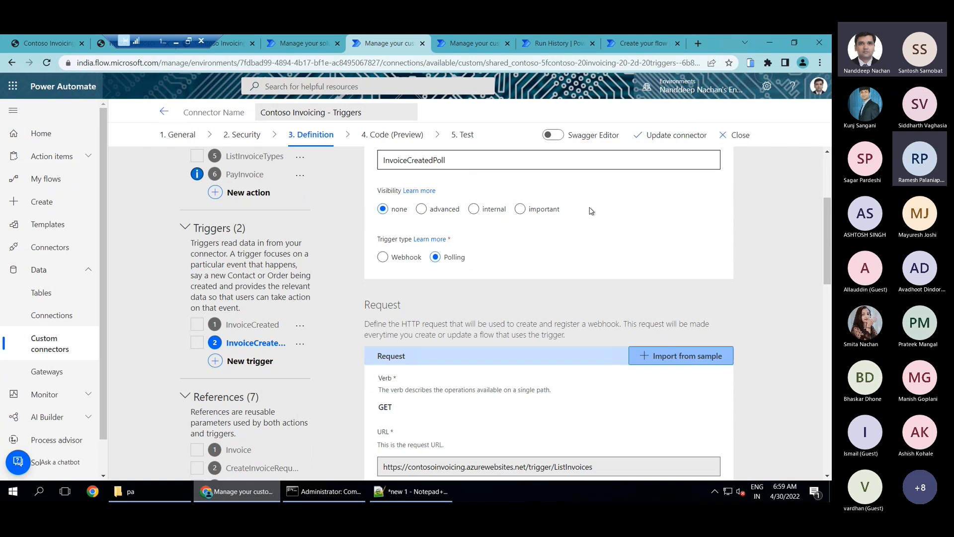
{"action": "scroll", "coordinate": [284, 319], "scroll_direction": "up", "scroll_amount": 3}
{"action": "scroll", "coordinate": [366, 347], "scroll_direction": "down", "scroll_amount": 2}
{"action": "scroll", "coordinate": [367, 347], "scroll_direction": "up", "scroll_amount": 2}
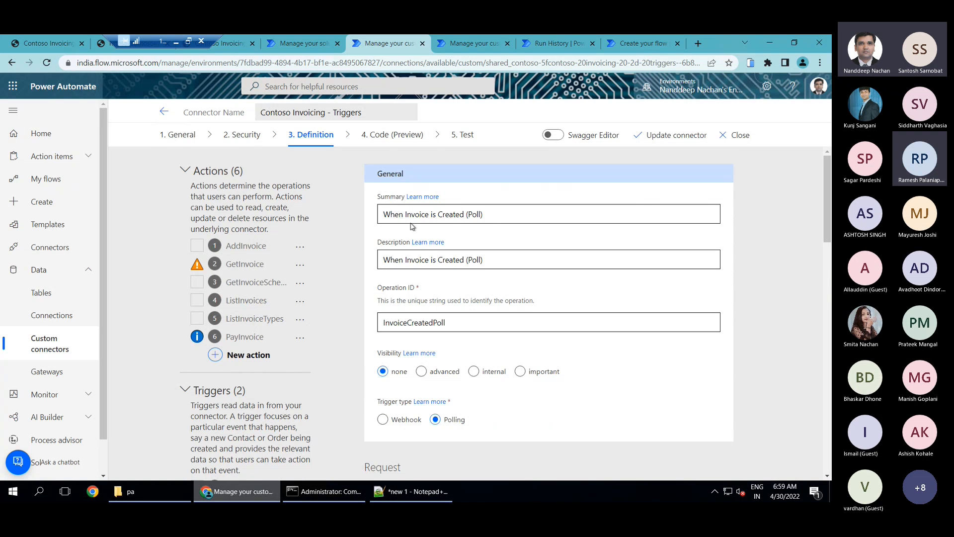
{"action": "left_click", "coordinate": [657, 135]}
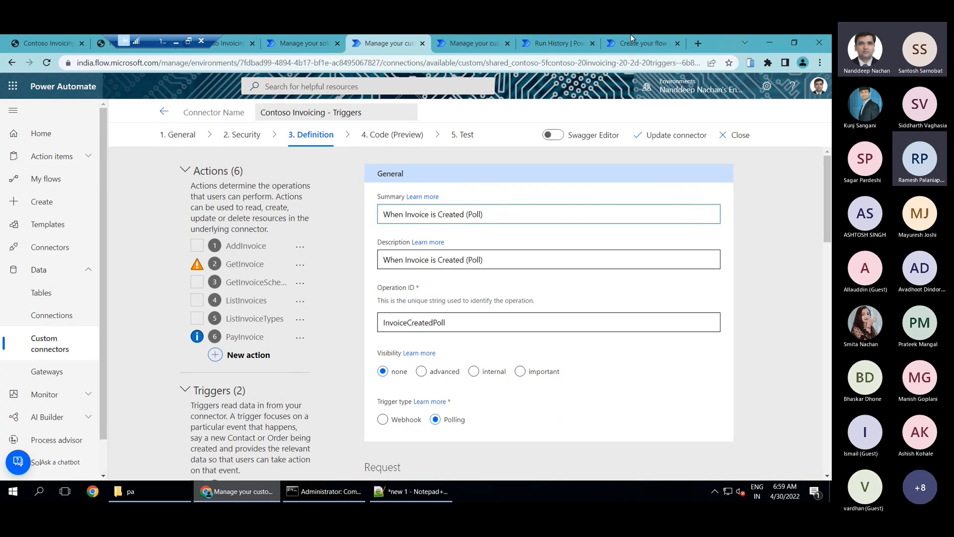
Discard the open flow, start another instant cloud flow without an initial name or trigger, and list the Contoso Invoicing - Triggers connector's triggers
{"action": "left_click", "coordinate": [632, 37]}
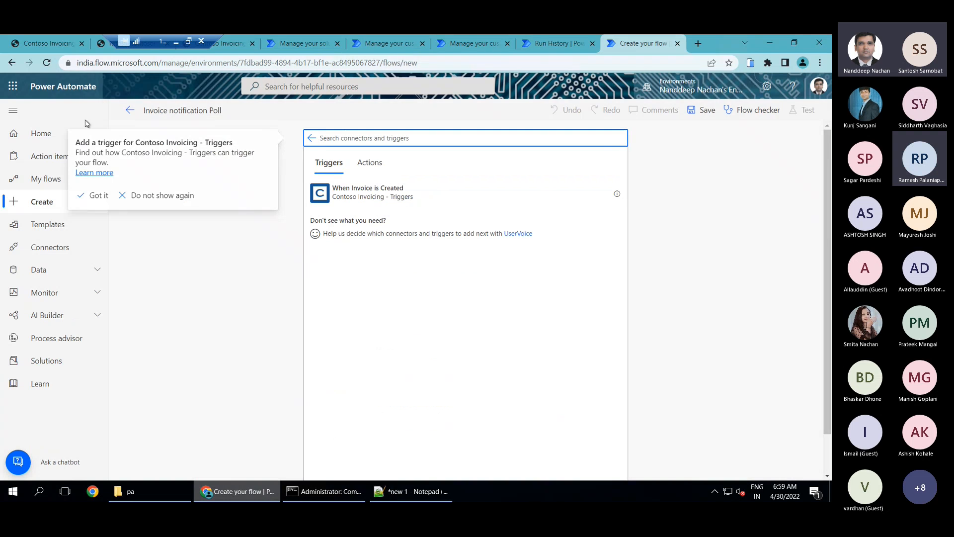
{"action": "left_click", "coordinate": [47, 206]}
{"action": "left_click", "coordinate": [468, 146]}
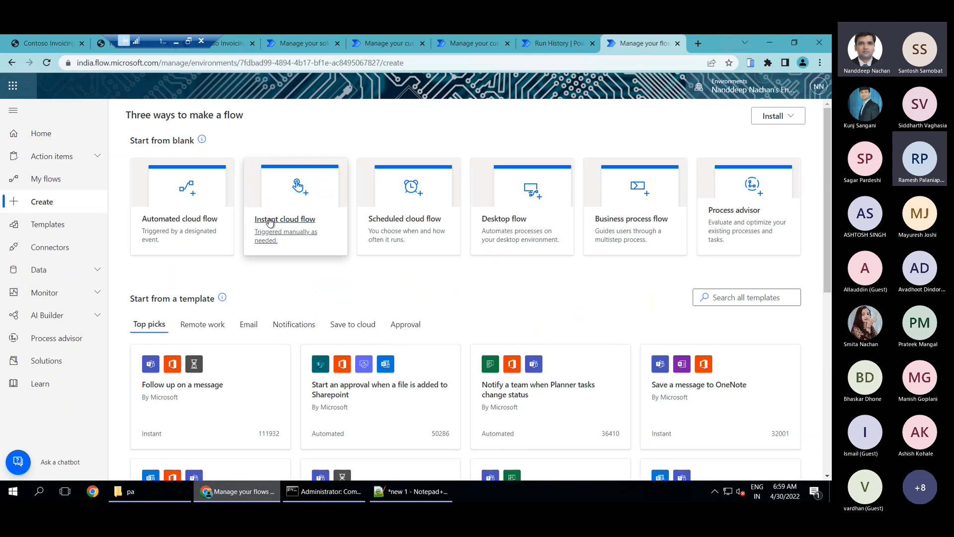
{"action": "left_click", "coordinate": [294, 222]}
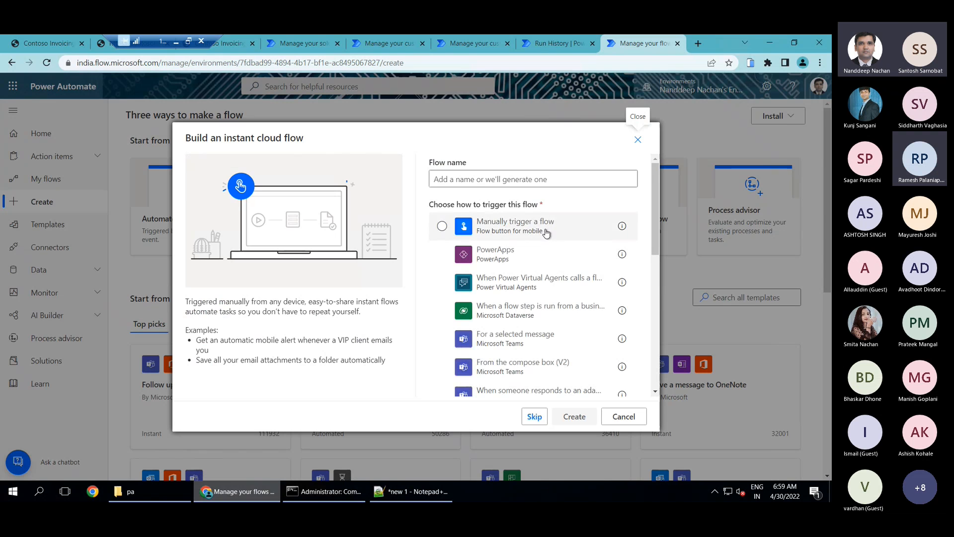
{"action": "left_click", "coordinate": [535, 416]}
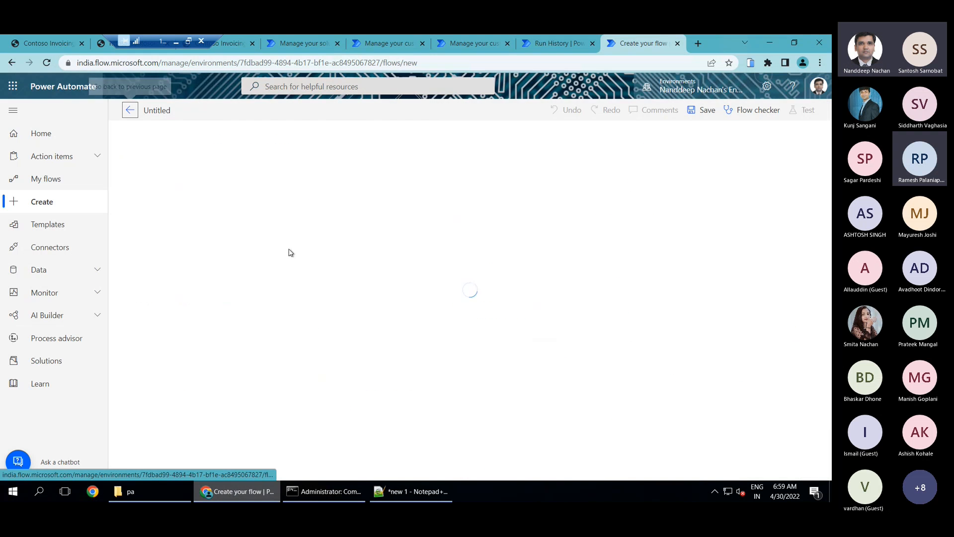
{"action": "left_click", "coordinate": [473, 164]}
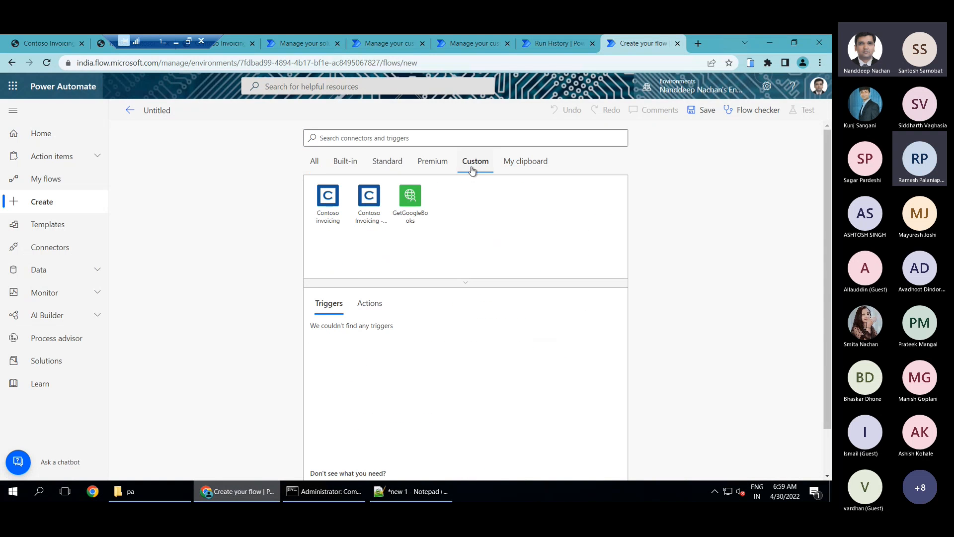
{"action": "left_click", "coordinate": [372, 209]}
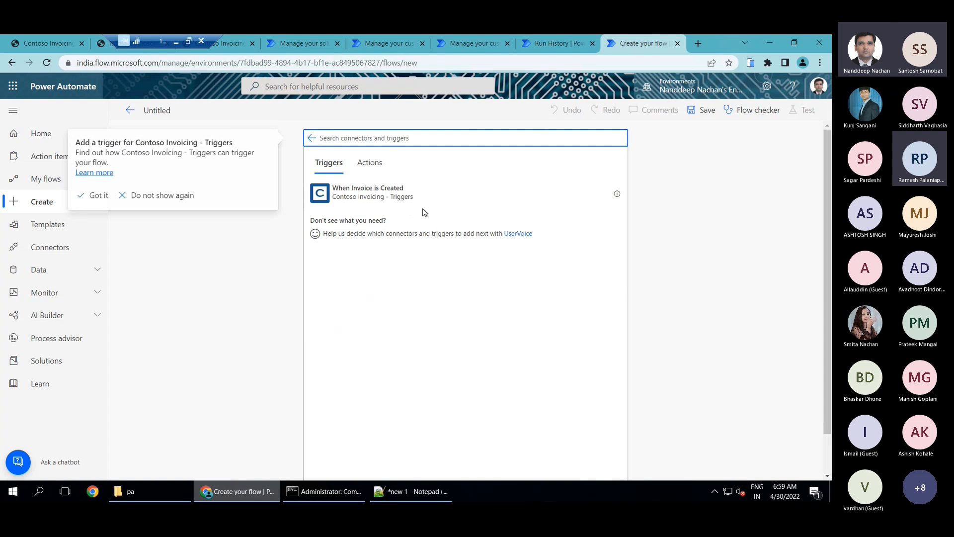
Compare the two open connector editors, close the outdated one without the polling trigger, and return to the one containing InvoiceCreatedPoll
{"action": "left_click", "coordinate": [487, 36]}
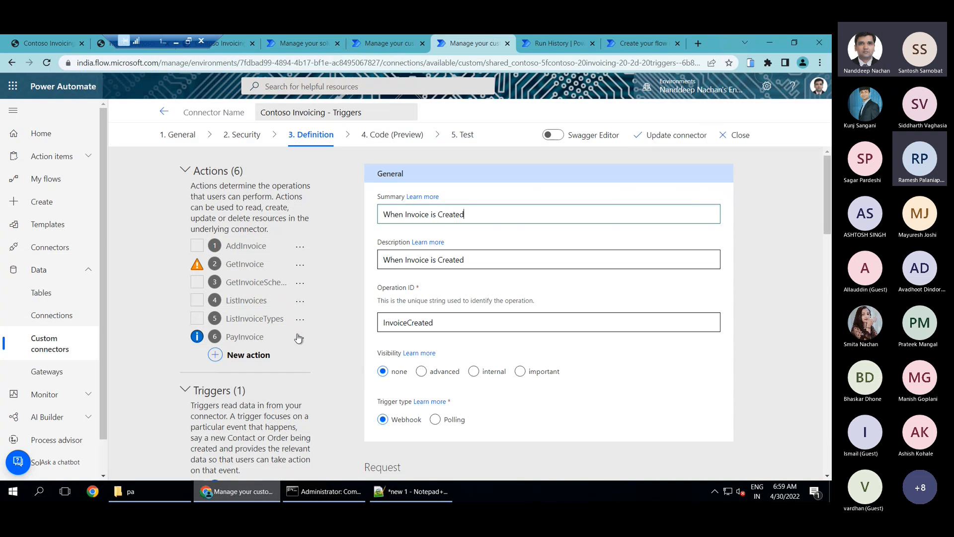
{"action": "scroll", "coordinate": [342, 340], "scroll_direction": "down", "scroll_amount": 2}
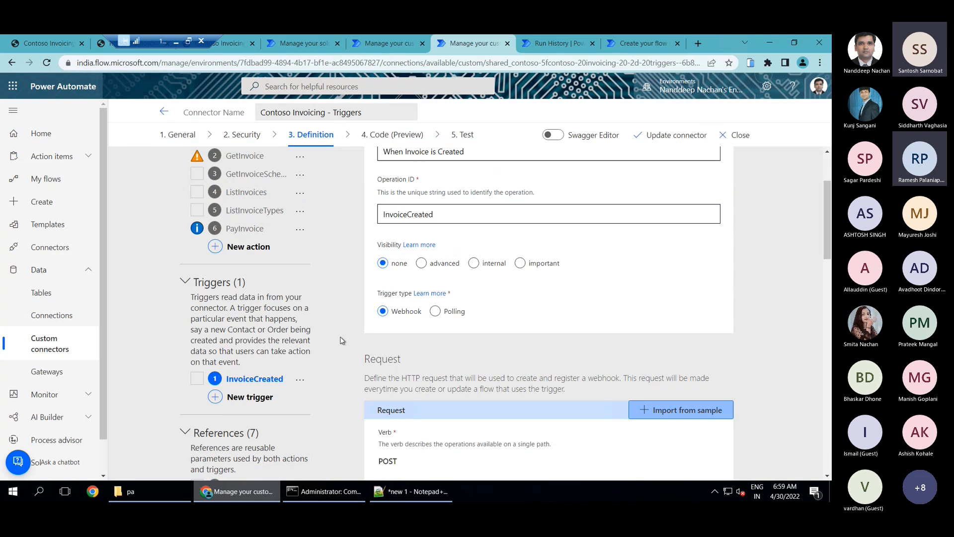
{"action": "left_click", "coordinate": [401, 43]}
{"action": "scroll", "coordinate": [547, 308], "scroll_direction": "down", "scroll_amount": 3}
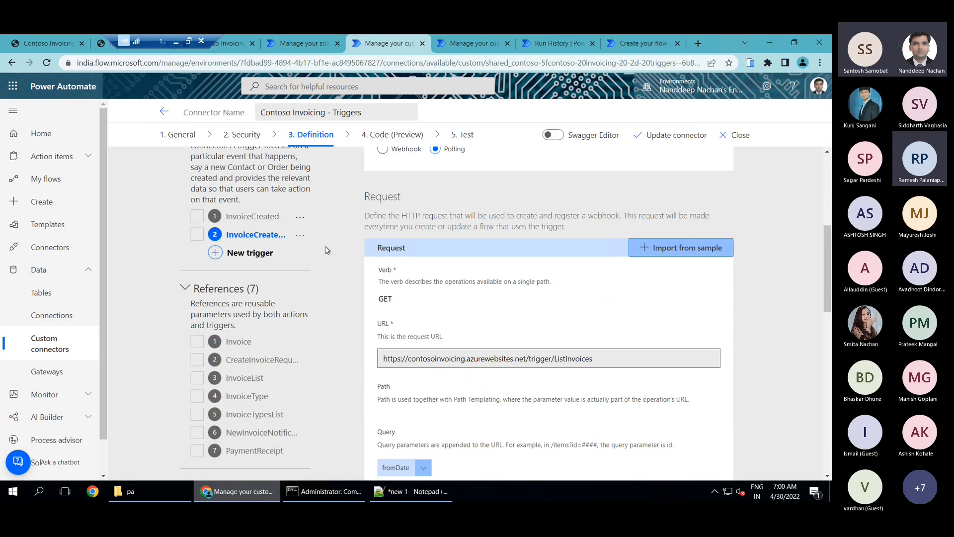
{"action": "left_click", "coordinate": [476, 44]}
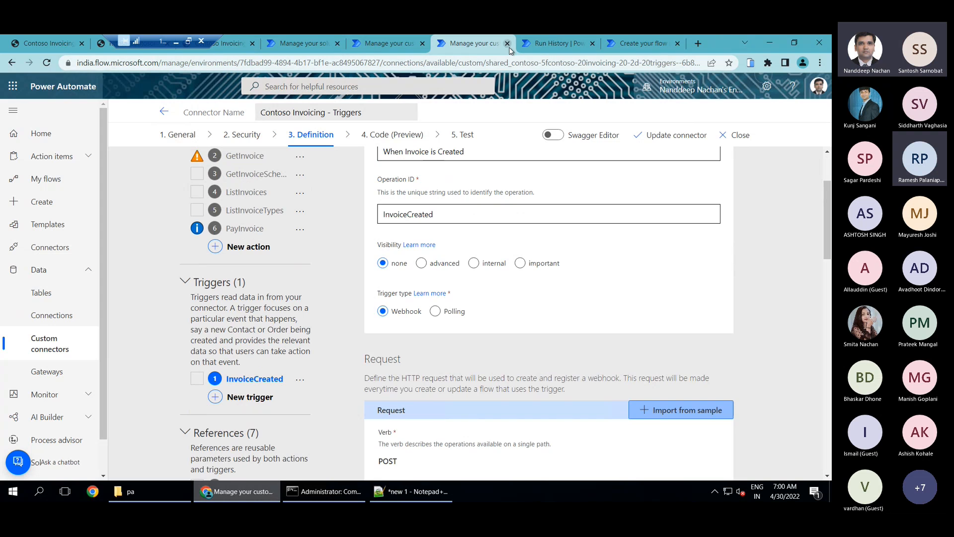
{"action": "middle_click", "coordinate": [476, 43]}
{"action": "left_click", "coordinate": [398, 41]}
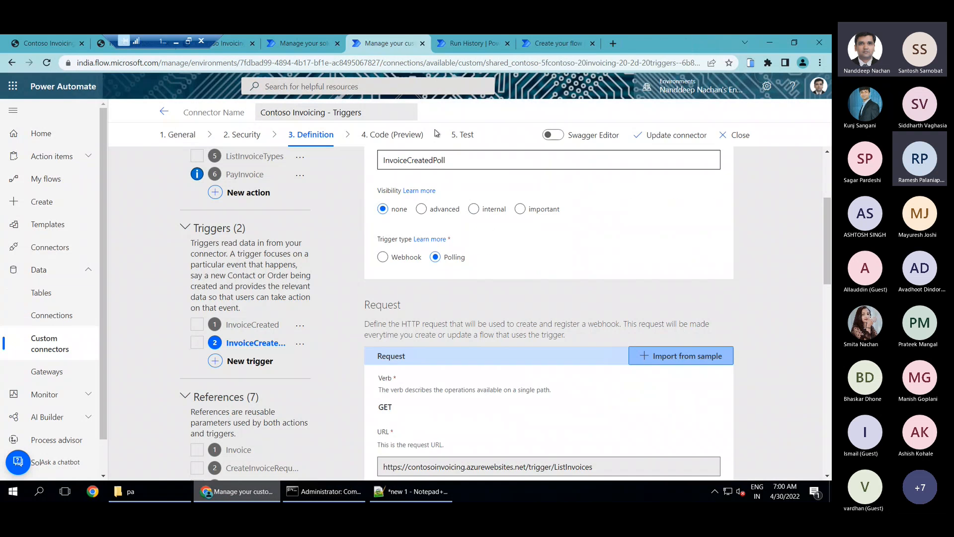
Update the Contoso Invoicing - Triggers connector with its polling trigger again and dismiss the success message
{"action": "scroll", "coordinate": [453, 157], "scroll_direction": "up", "scroll_amount": 3}
{"action": "scroll", "coordinate": [311, 285], "scroll_direction": "down", "scroll_amount": 4}
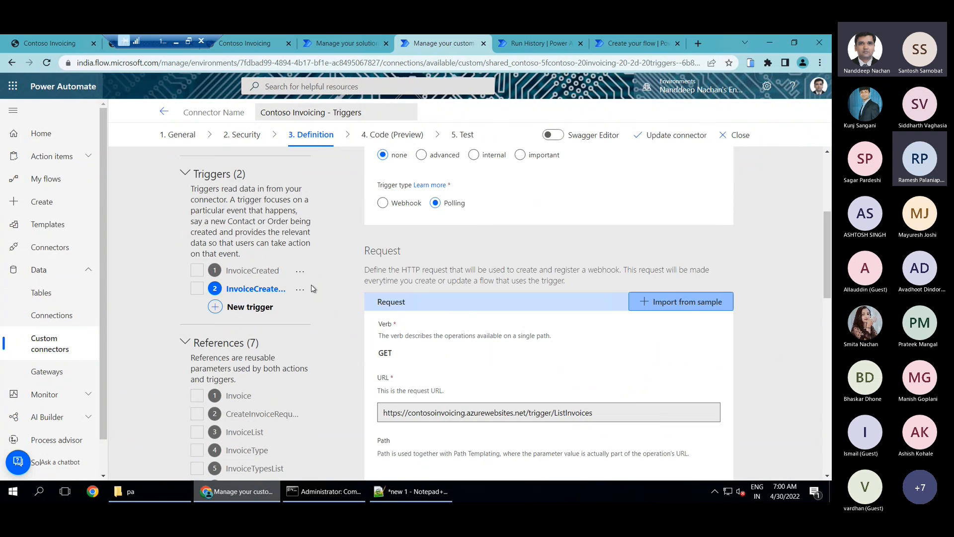
{"action": "scroll", "coordinate": [311, 288], "scroll_direction": "up", "scroll_amount": 4}
{"action": "left_click", "coordinate": [672, 135]}
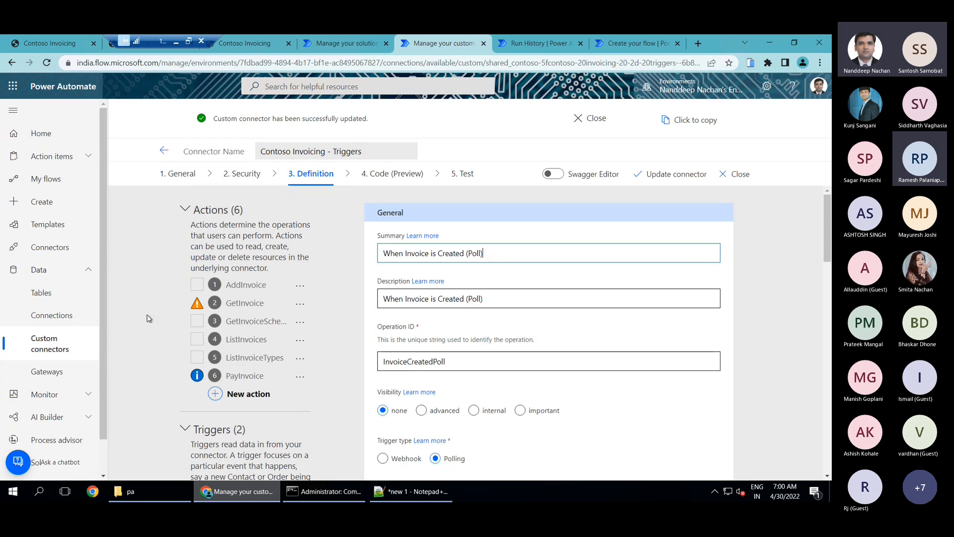
{"action": "scroll", "coordinate": [360, 282], "scroll_direction": "down", "scroll_amount": 3}
{"action": "left_click", "coordinate": [590, 118]}
Replace the untitled flow with a fresh instant cloud flow, skipping name and trigger, and check the updated custom connector's available triggers
{"action": "left_click", "coordinate": [627, 44]}
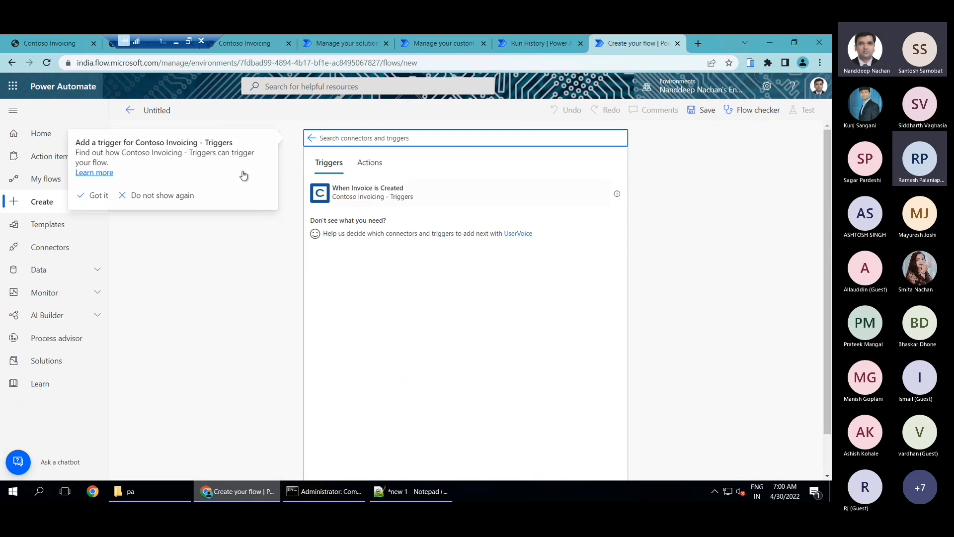
{"action": "left_click", "coordinate": [31, 205]}
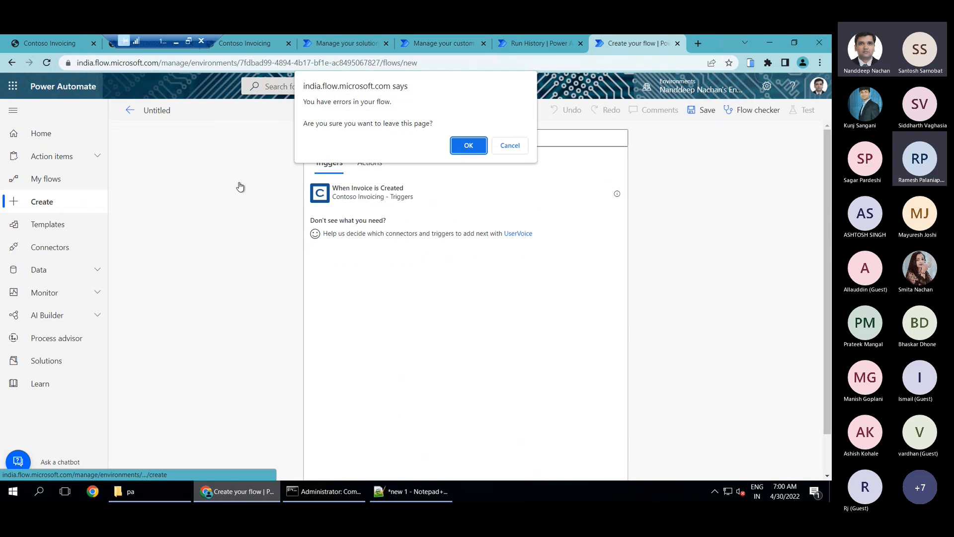
{"action": "left_click", "coordinate": [465, 145]}
{"action": "left_click", "coordinate": [85, 89]}
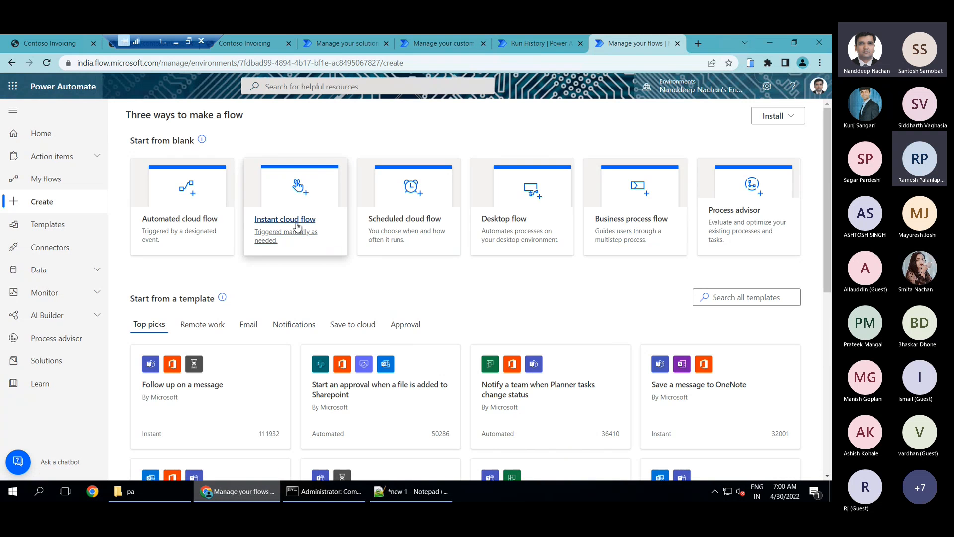
{"action": "left_click", "coordinate": [297, 226]}
{"action": "left_click", "coordinate": [533, 423]}
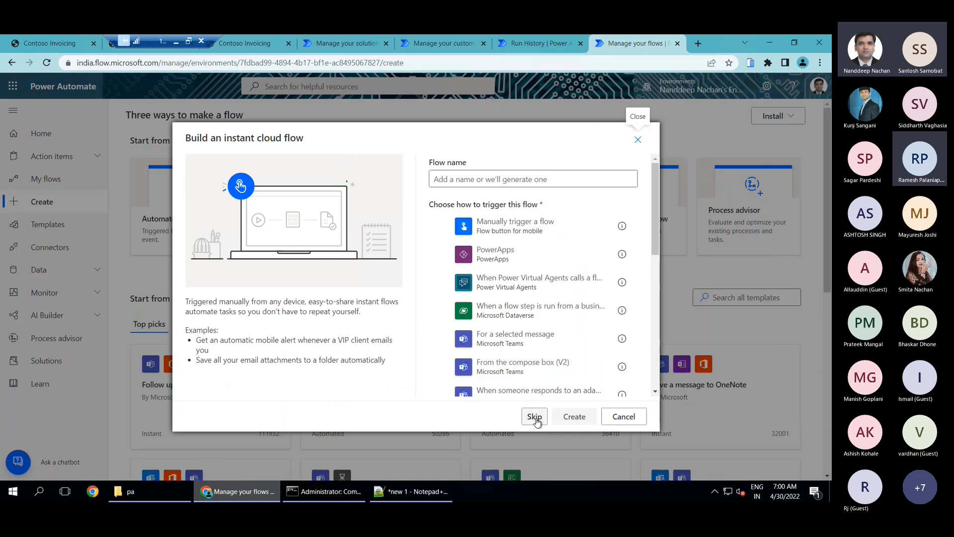
{"action": "left_click", "coordinate": [476, 161]}
{"action": "left_click", "coordinate": [364, 217]}
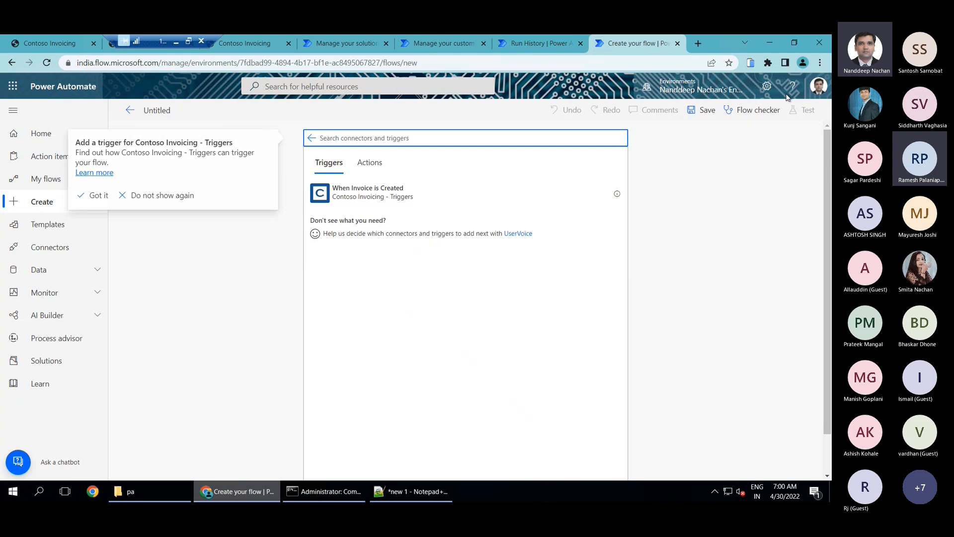
Leave the custom connector editor and open the cloud flows of the Contoso Invoicing - Triggers solution
{"action": "left_click", "coordinate": [419, 45]}
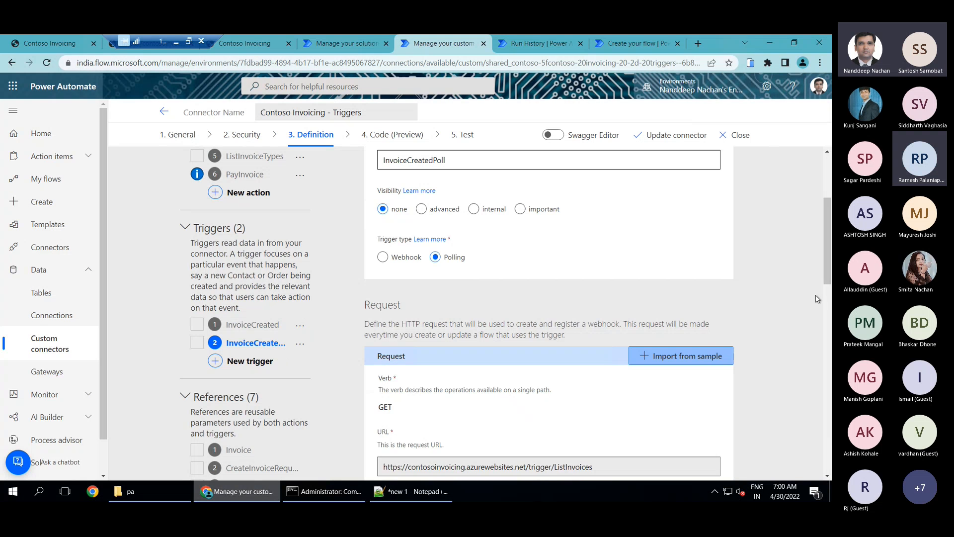
{"action": "scroll", "coordinate": [765, 293], "scroll_direction": "up", "scroll_amount": 1}
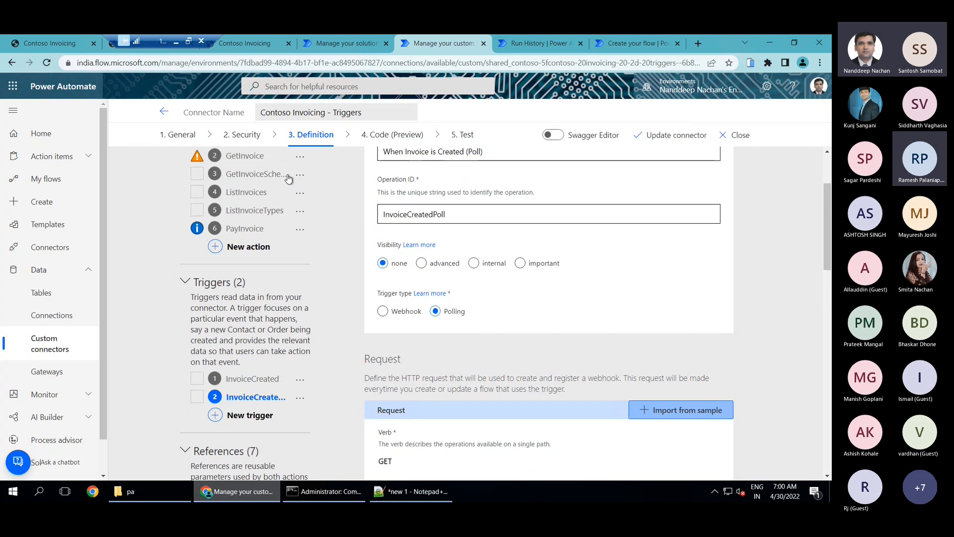
{"action": "left_click", "coordinate": [164, 113]}
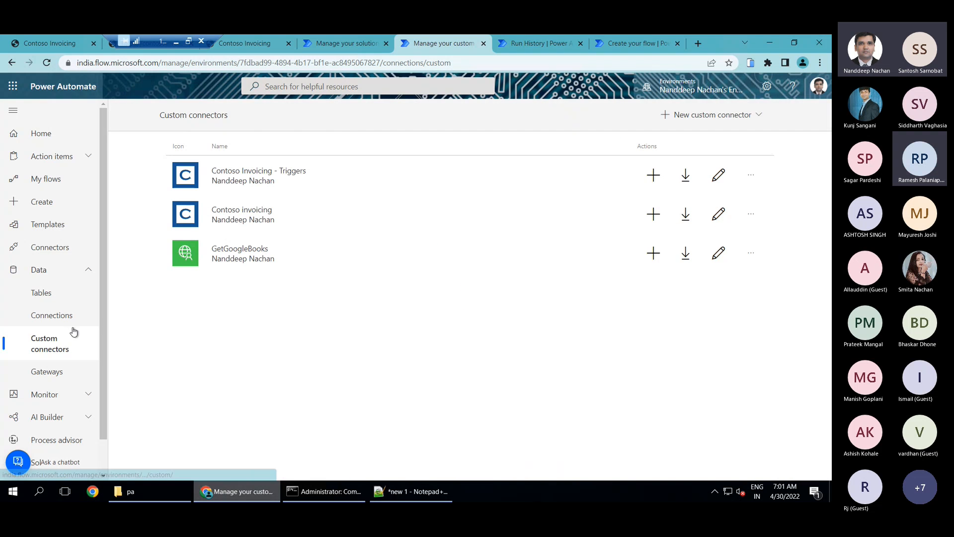
{"action": "scroll", "coordinate": [81, 341], "scroll_direction": "down", "scroll_amount": 1}
{"action": "left_click", "coordinate": [63, 428]}
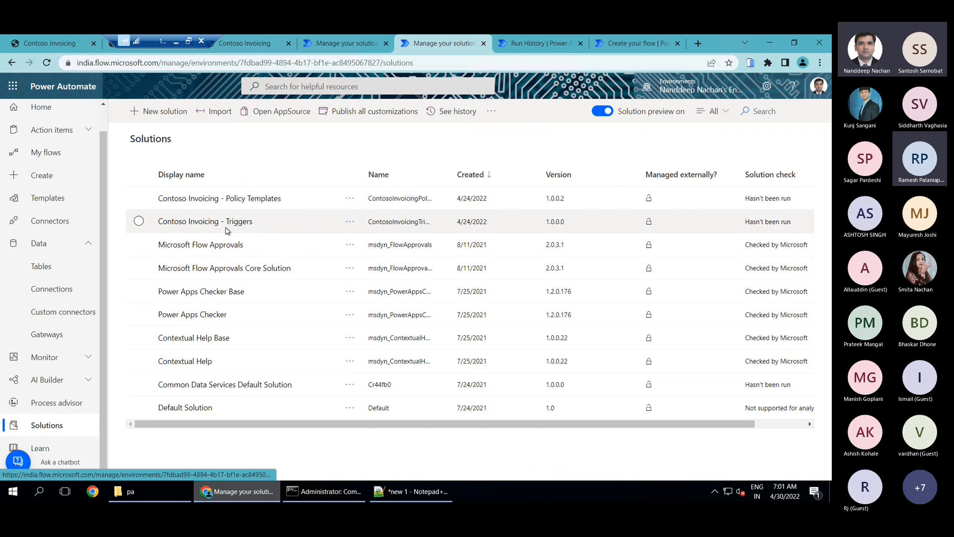
{"action": "left_click", "coordinate": [228, 222]}
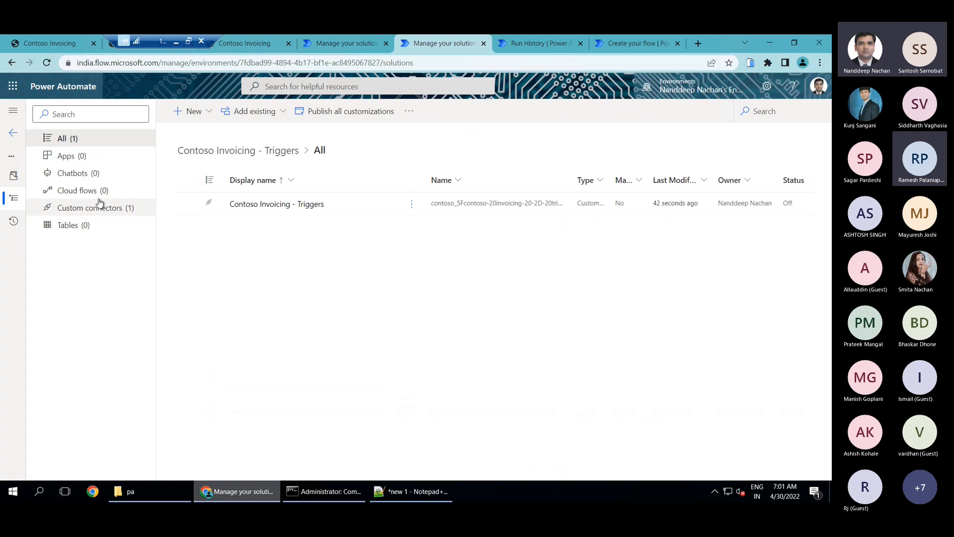
{"action": "left_click", "coordinate": [98, 193]}
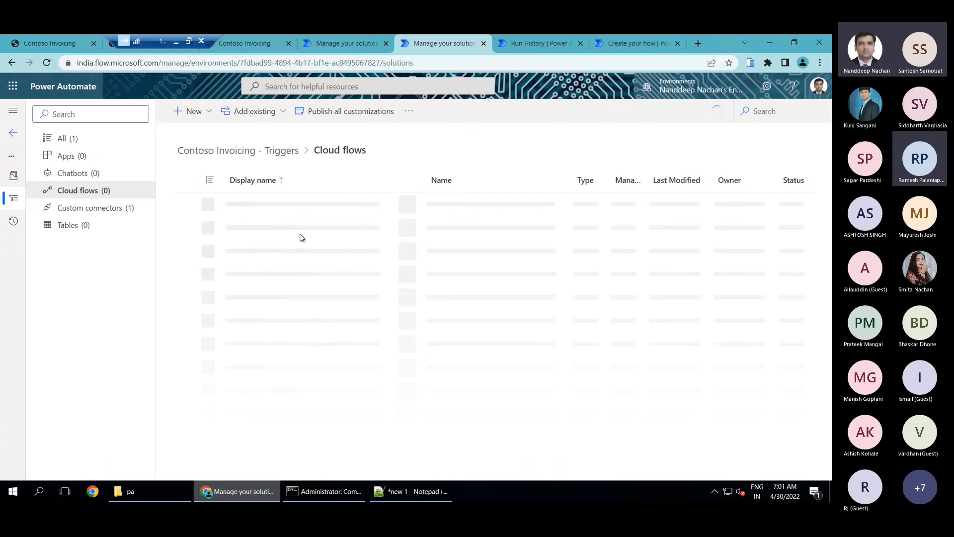
Create an automated cloud flow in the solution, skipping name and trigger, and check the Contoso Invoicing - Triggers custom connector's available triggers
{"action": "left_click", "coordinate": [208, 116]}
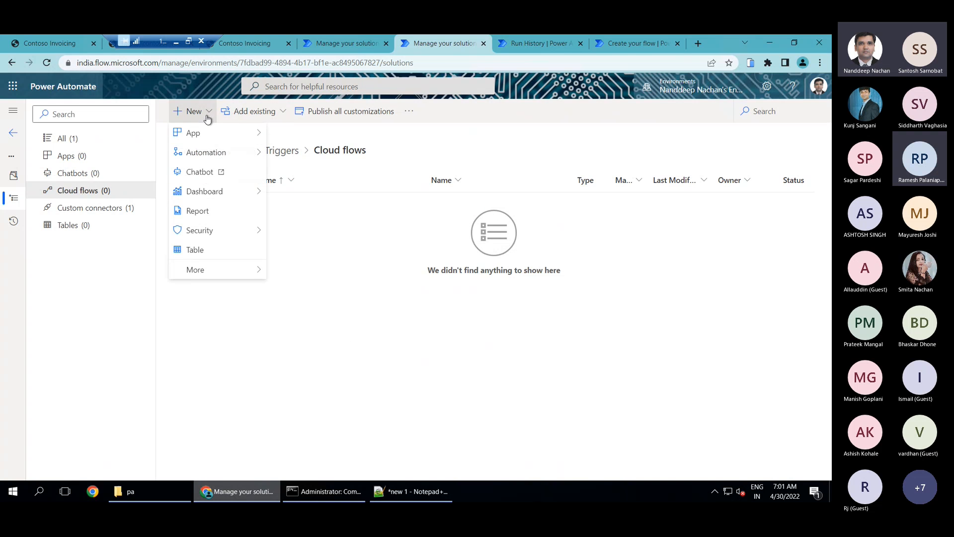
{"action": "mouse_move", "coordinate": [252, 158]}
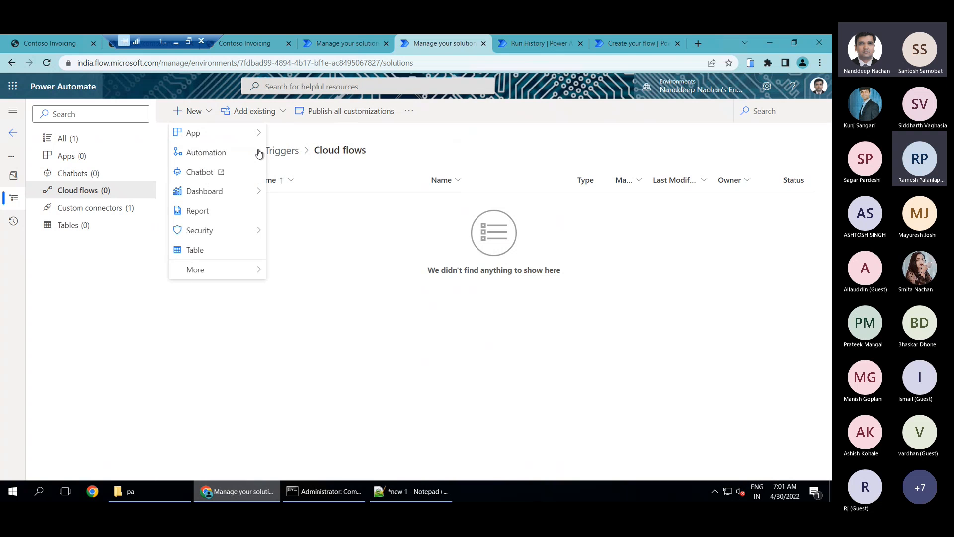
{"action": "mouse_move", "coordinate": [308, 153]}
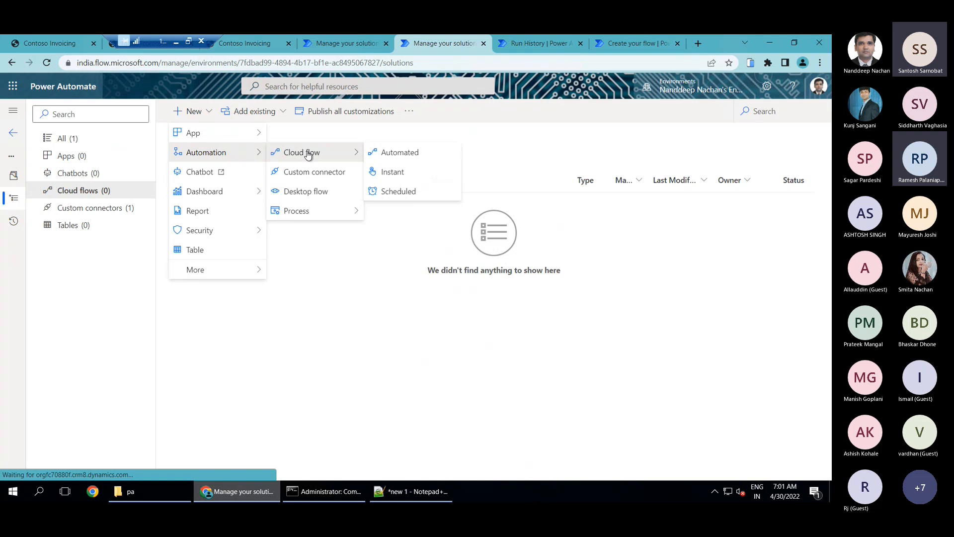
{"action": "left_click", "coordinate": [403, 155]}
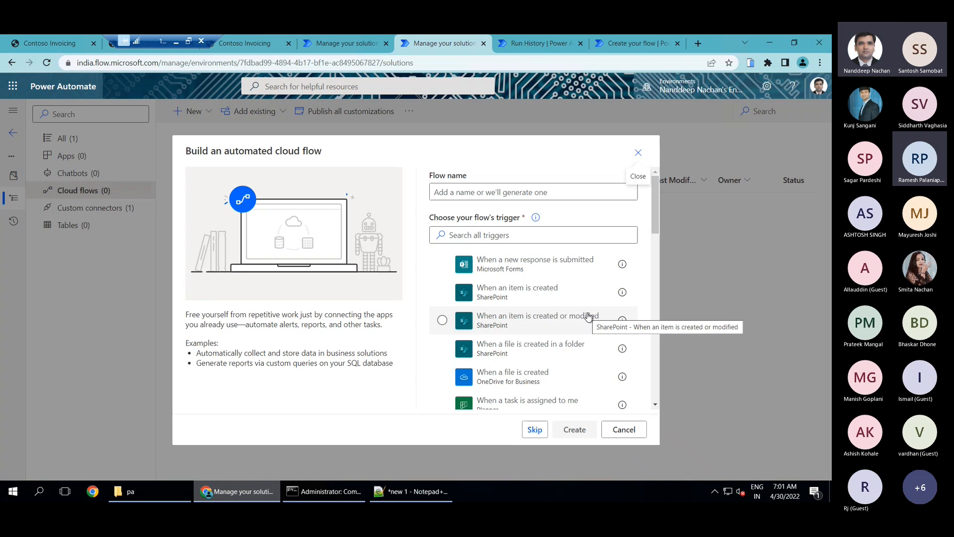
{"action": "left_click", "coordinate": [535, 430]}
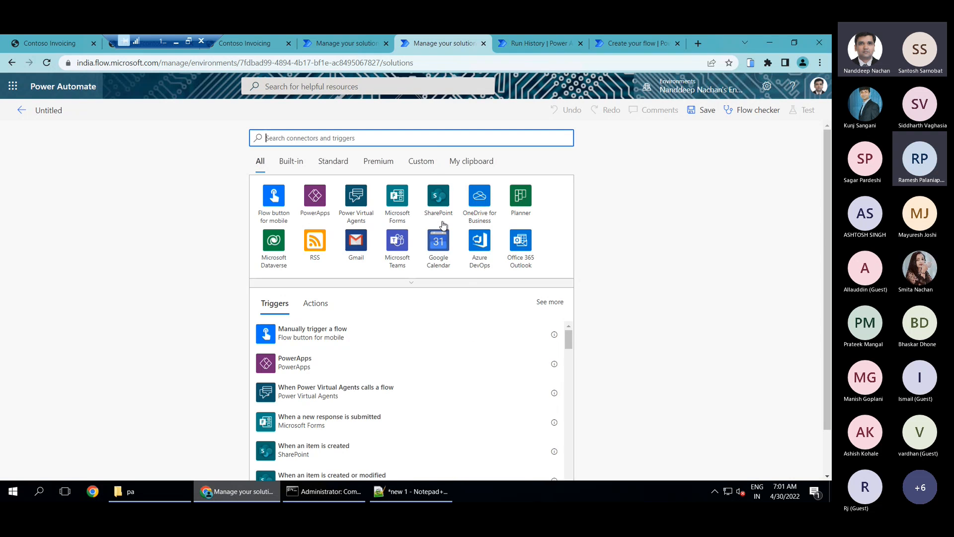
{"action": "left_click", "coordinate": [430, 166]}
{"action": "left_click", "coordinate": [324, 209]}
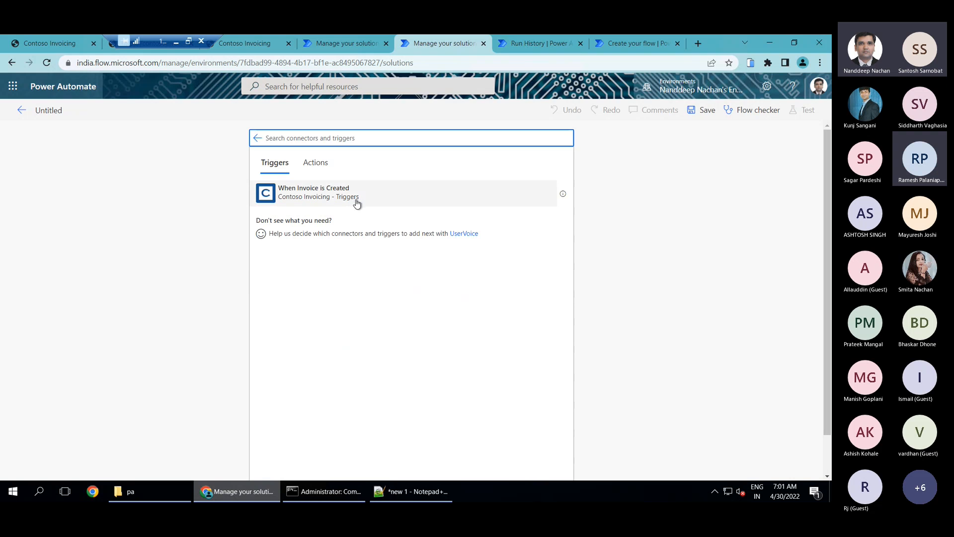
Close the pending connector-editing prompt in the solution and open the Contoso Invoicing - Triggers connector's details
{"action": "left_click", "coordinate": [339, 45]}
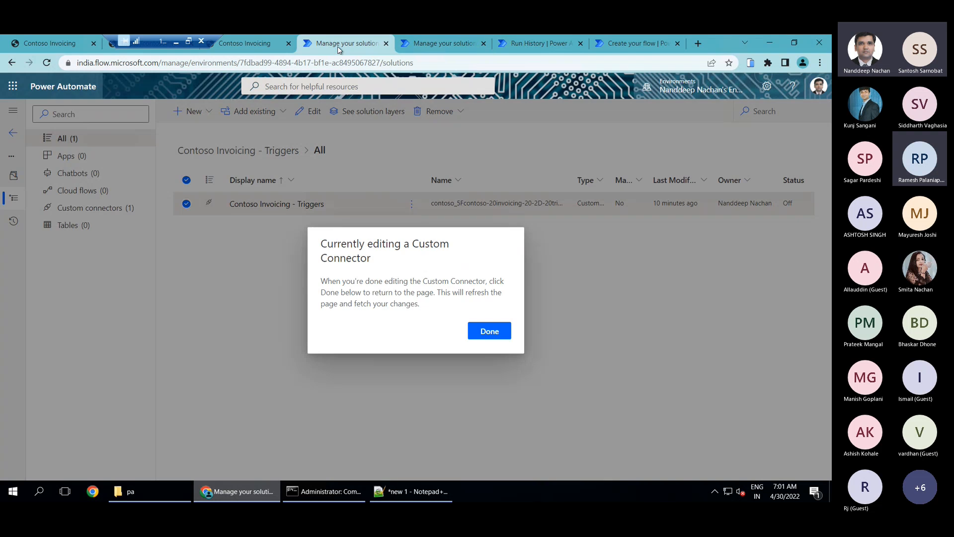
{"action": "left_click", "coordinate": [452, 42]}
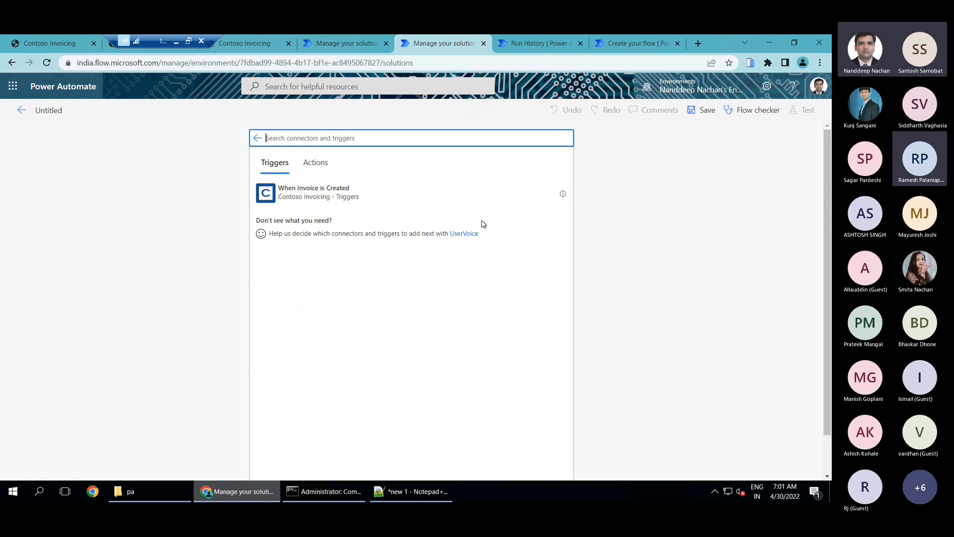
{"action": "left_click", "coordinate": [259, 41]}
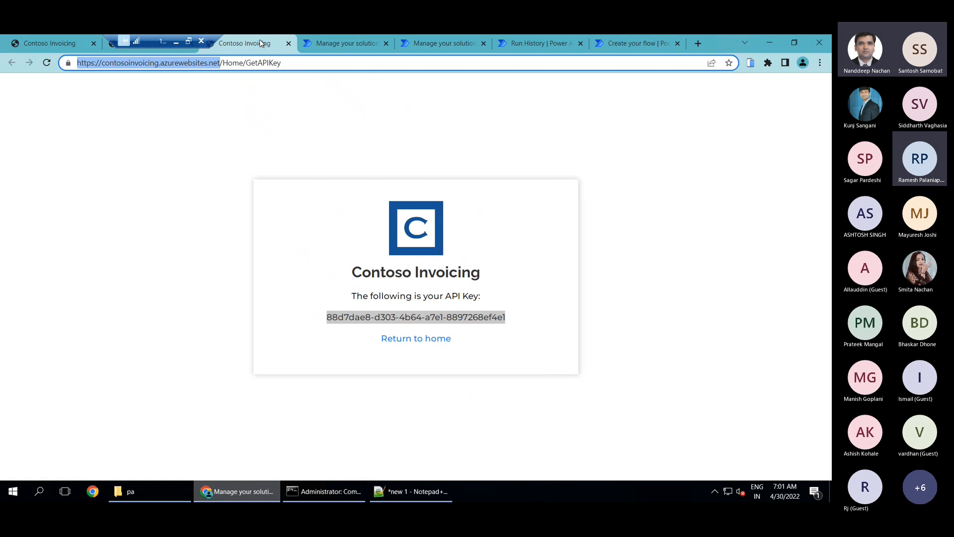
{"action": "left_click", "coordinate": [345, 40]}
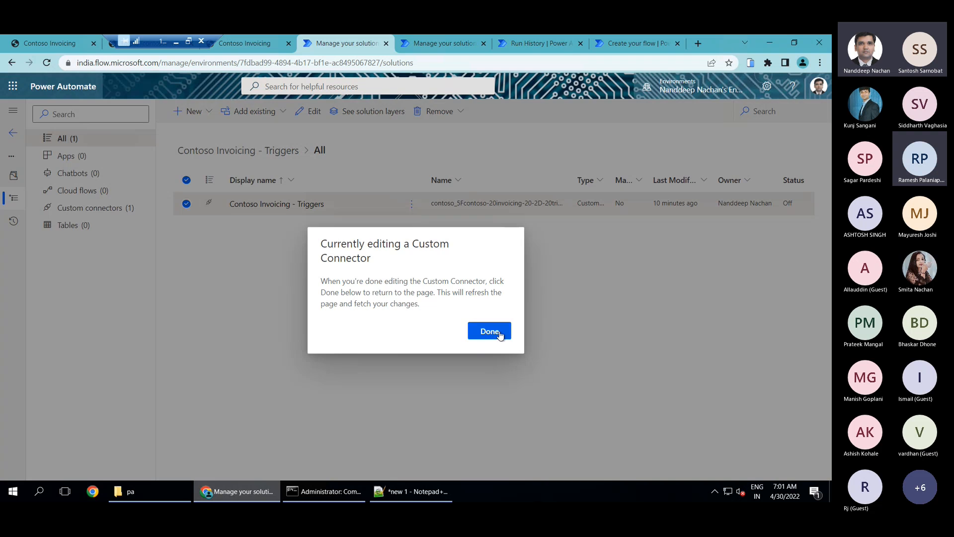
{"action": "left_click", "coordinate": [299, 223]}
{"action": "left_click", "coordinate": [277, 204]}
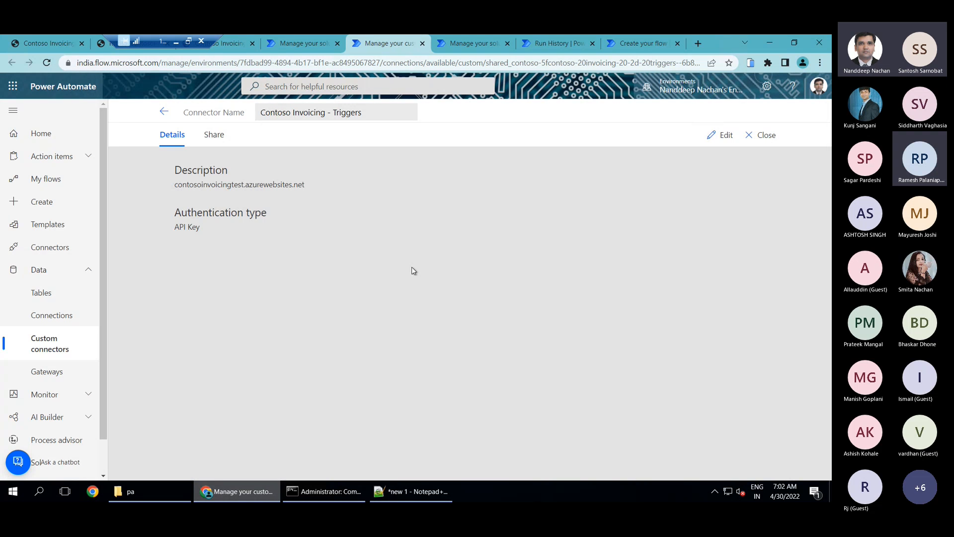
Open the connector for editing and review the InvoiceCreatedPoll trigger in its definition against the flow's trigger list
{"action": "left_click", "coordinate": [715, 138]}
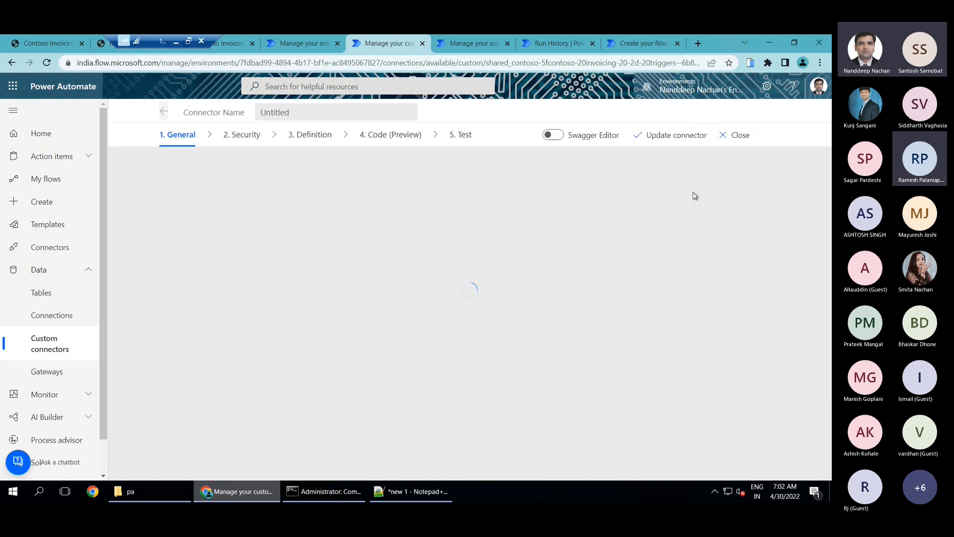
{"action": "left_click", "coordinate": [310, 135]}
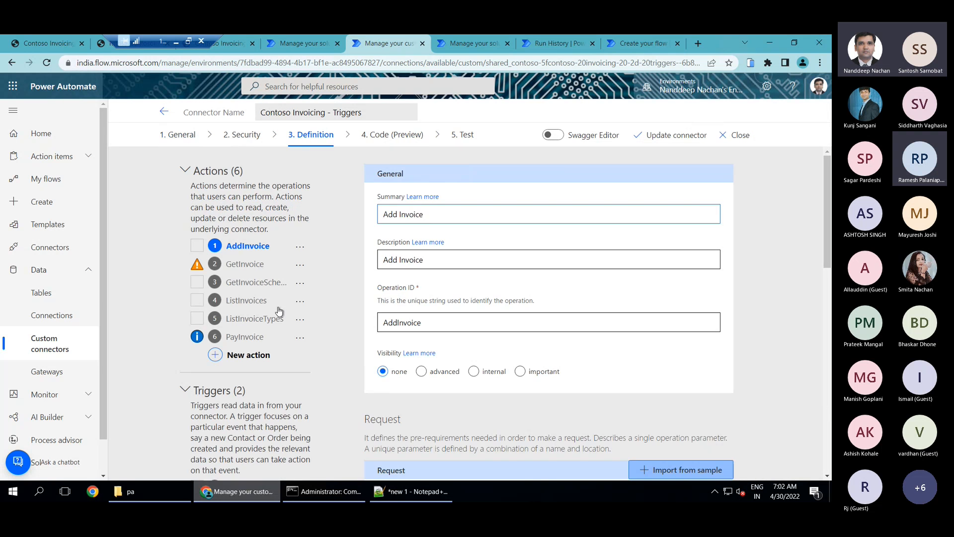
{"action": "scroll", "coordinate": [251, 237], "scroll_direction": "down", "scroll_amount": 8}
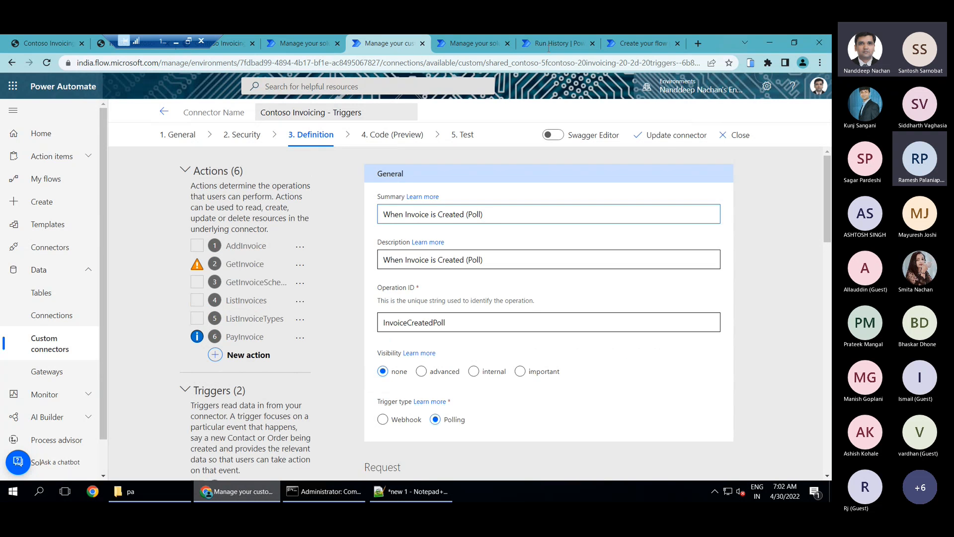
{"action": "left_click", "coordinate": [470, 48]}
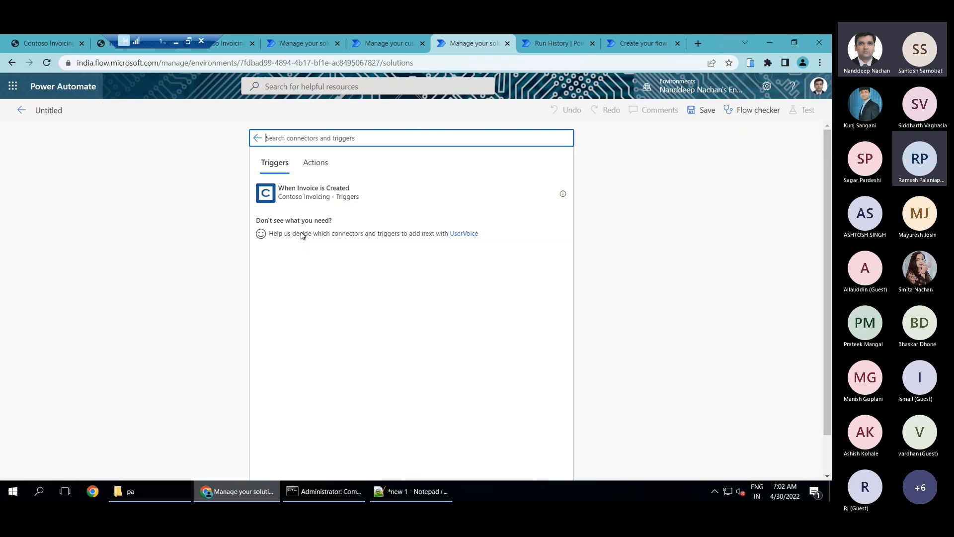
{"action": "left_click", "coordinate": [398, 45]}
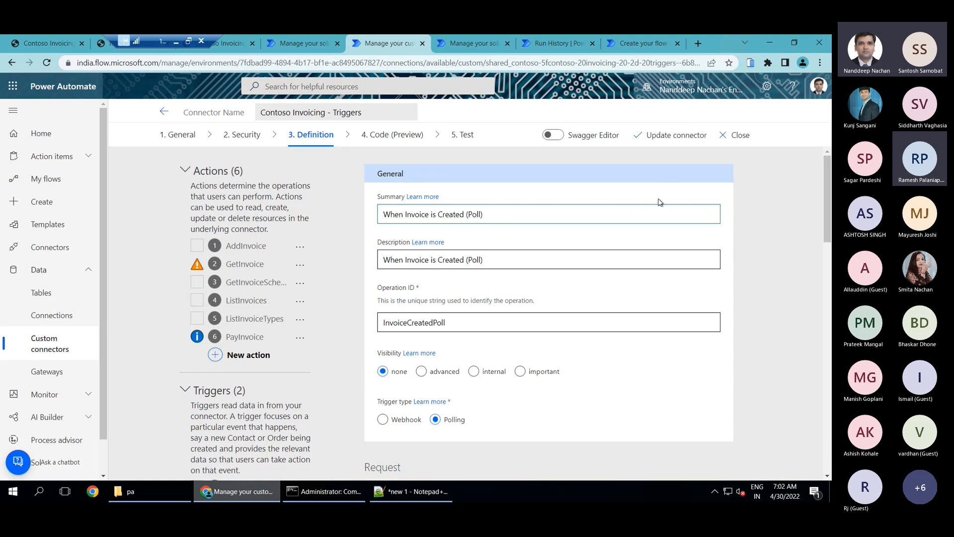
Update the Contoso Invoicing - Triggers connector again and check that the save has completed
{"action": "left_click", "coordinate": [663, 135]}
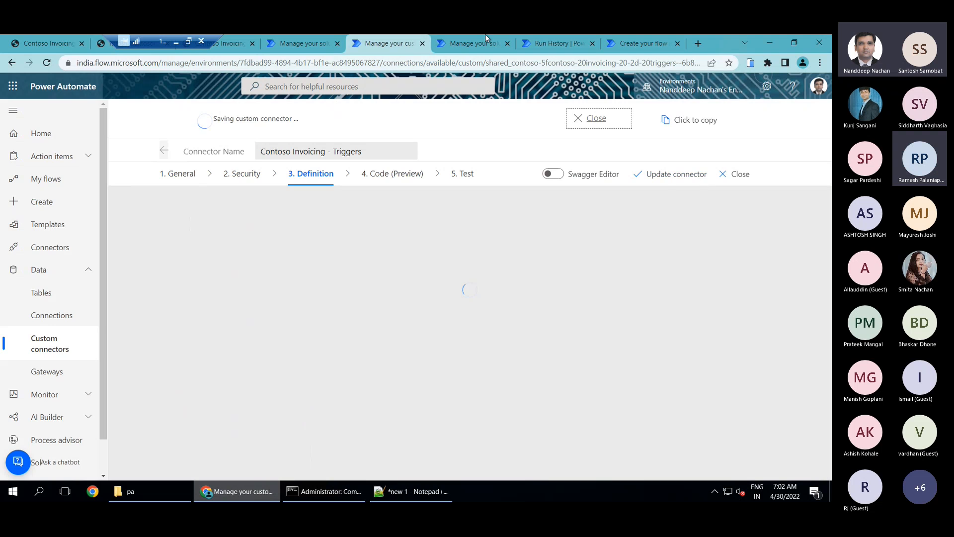
{"action": "left_click", "coordinate": [486, 36]}
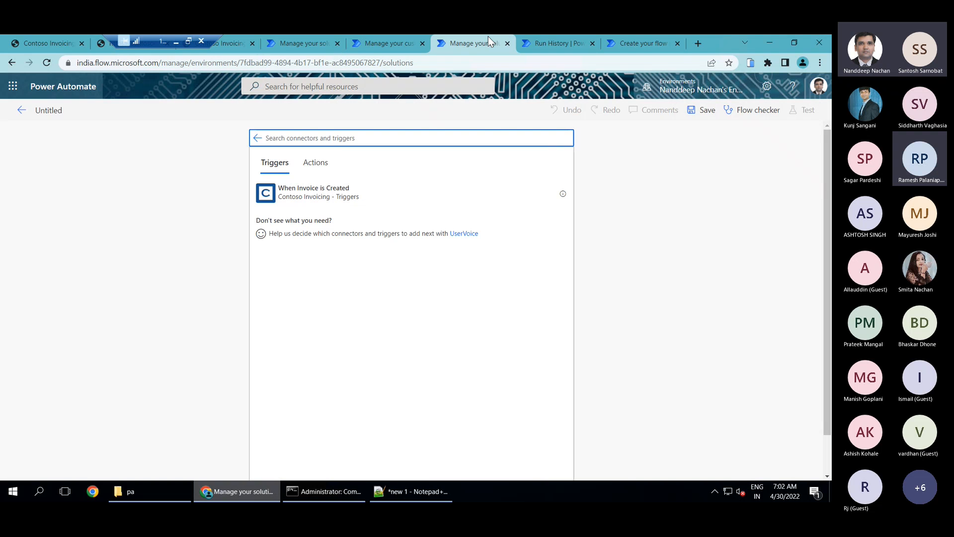
{"action": "left_click", "coordinate": [633, 43]}
{"action": "left_click", "coordinate": [366, 42]}
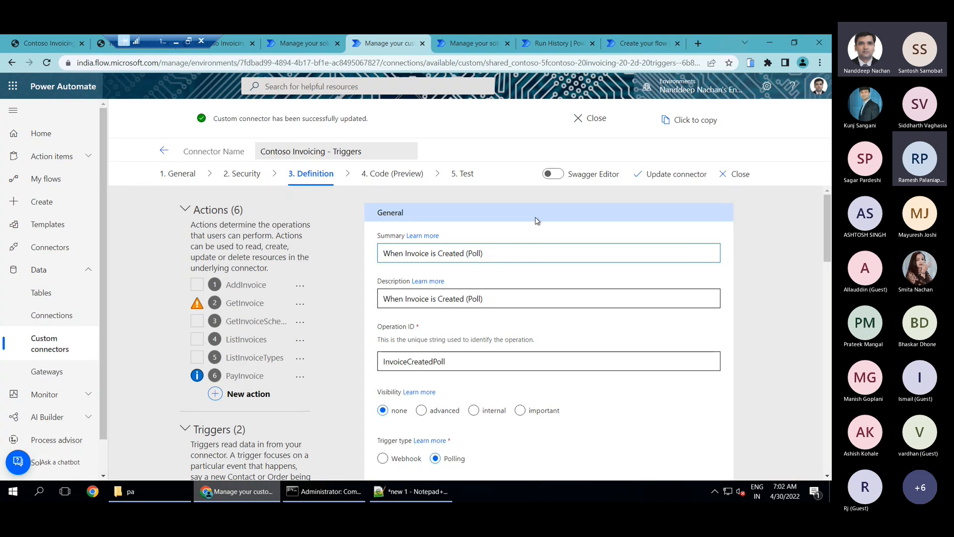
Leave the untitled flow, reload the solutions, and reopen the cloud flows of the Contoso Invoicing - Triggers solution
{"action": "left_click", "coordinate": [449, 45]}
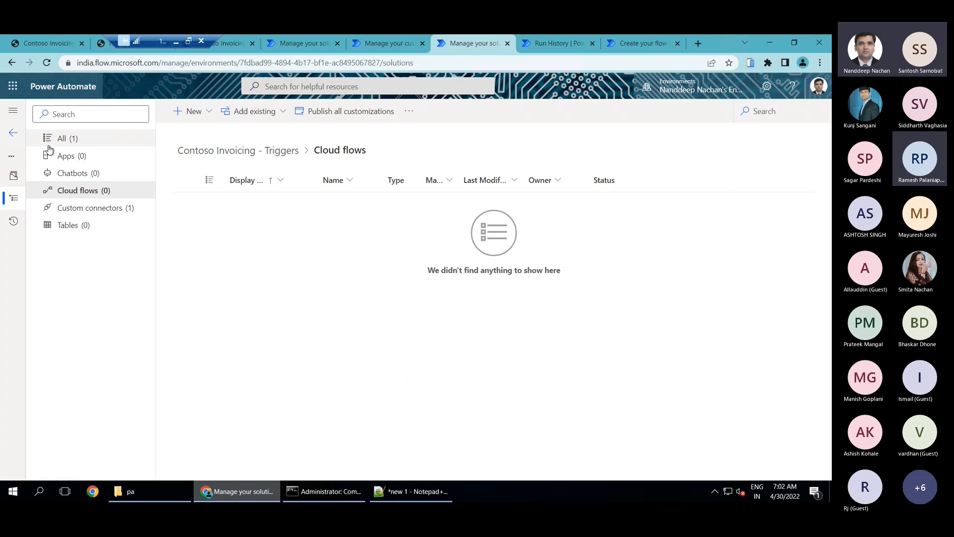
{"action": "left_click", "coordinate": [48, 64]}
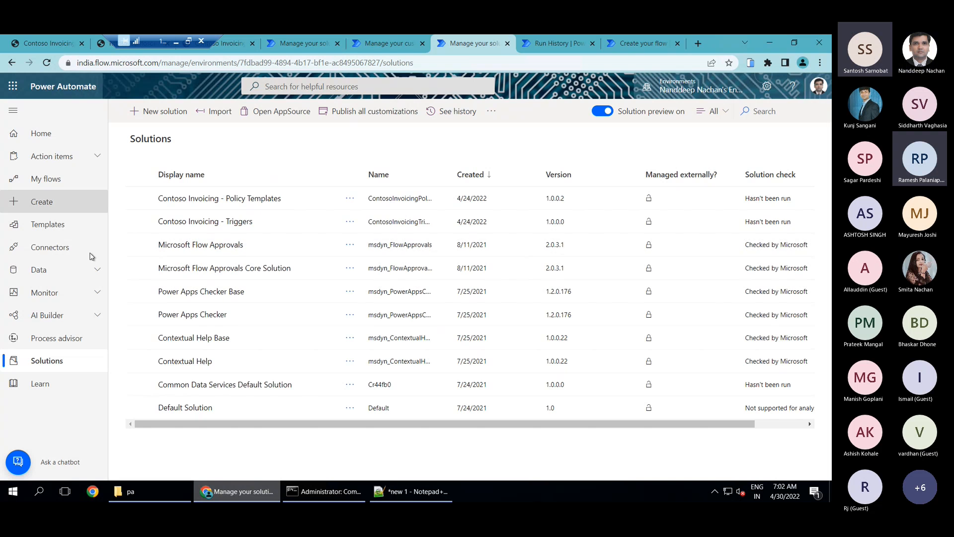
{"action": "left_click", "coordinate": [206, 225]}
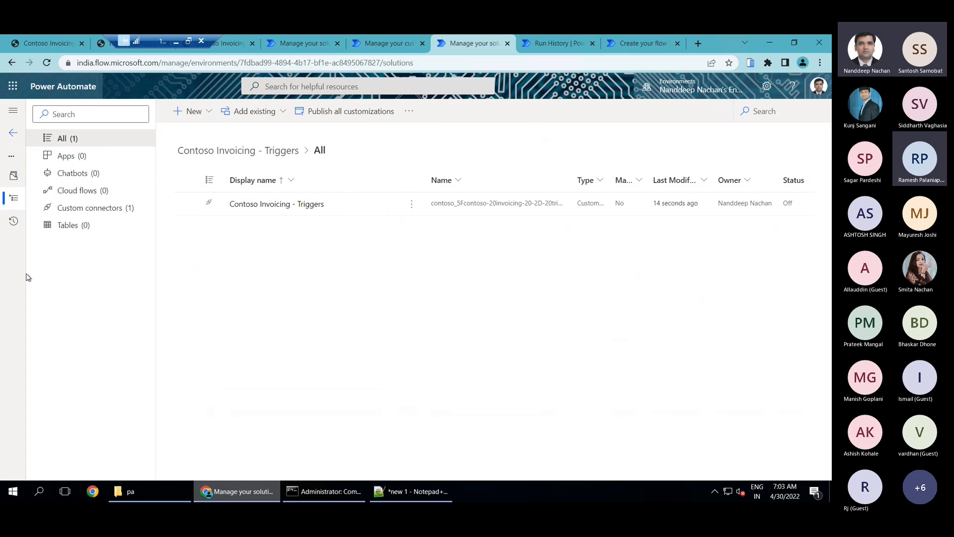
{"action": "left_click", "coordinate": [82, 191]}
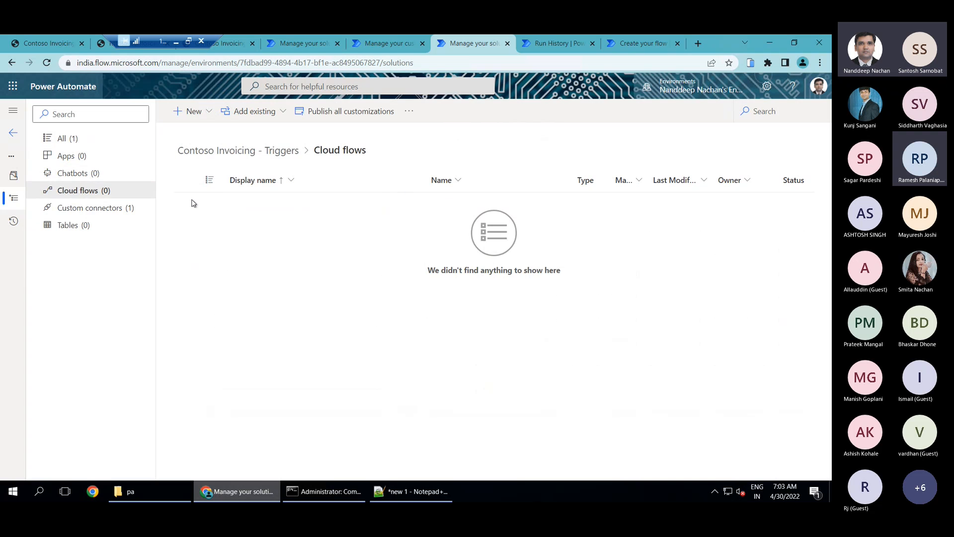
Create an automated cloud flow, skipping name and trigger selection, and add the custom connector's When Invoice is Created (Poll) trigger
{"action": "left_click", "coordinate": [204, 119]}
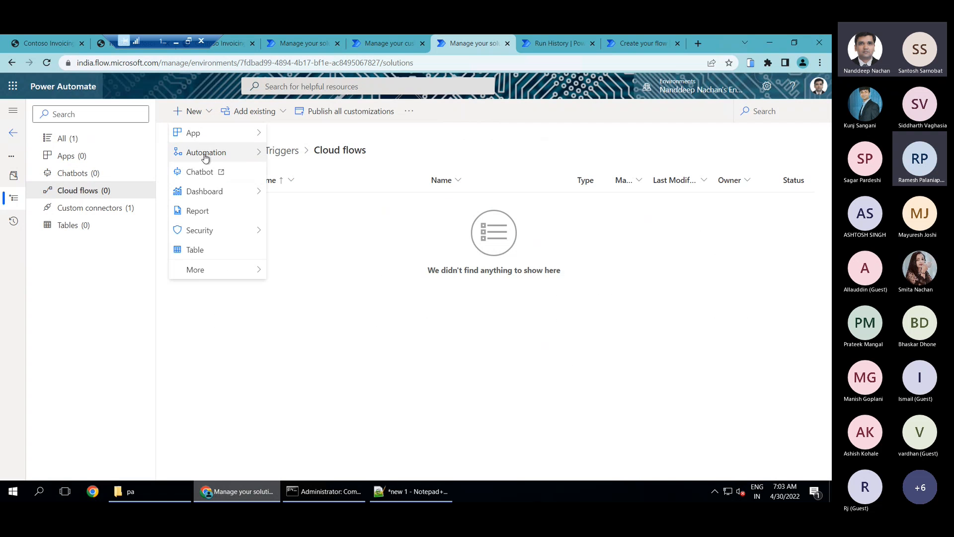
{"action": "mouse_move", "coordinate": [204, 155]}
{"action": "mouse_move", "coordinate": [299, 154]}
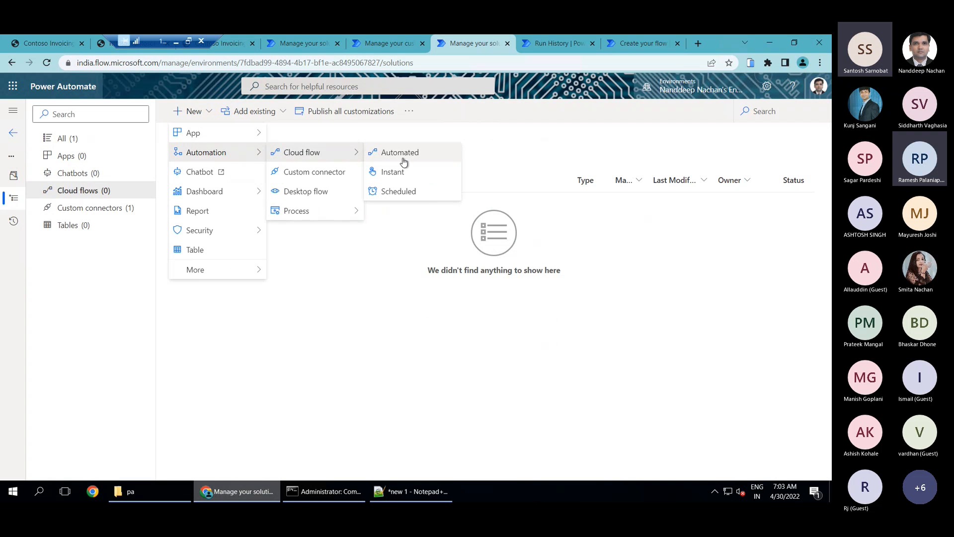
{"action": "left_click", "coordinate": [402, 154]}
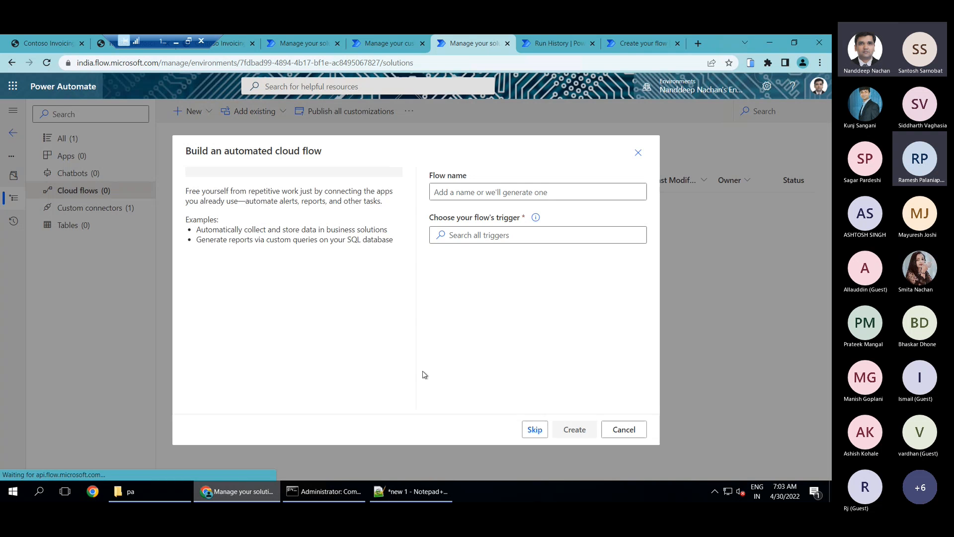
{"action": "left_click", "coordinate": [535, 429]}
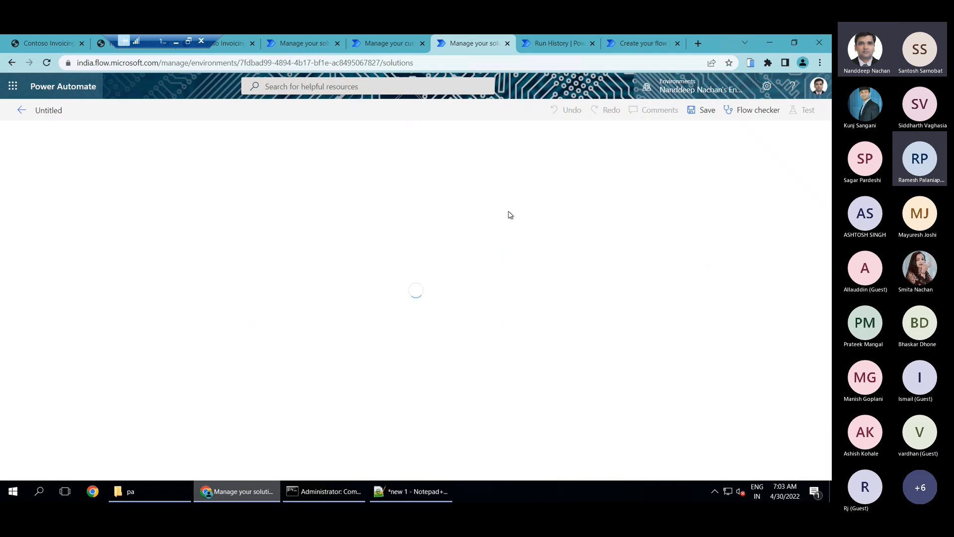
{"action": "left_click", "coordinate": [419, 162]}
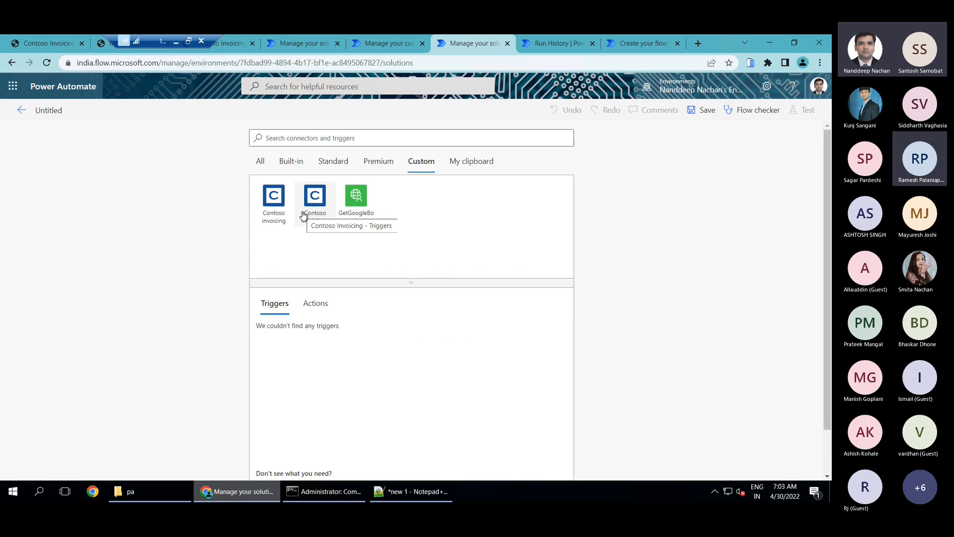
{"action": "left_click", "coordinate": [304, 215]}
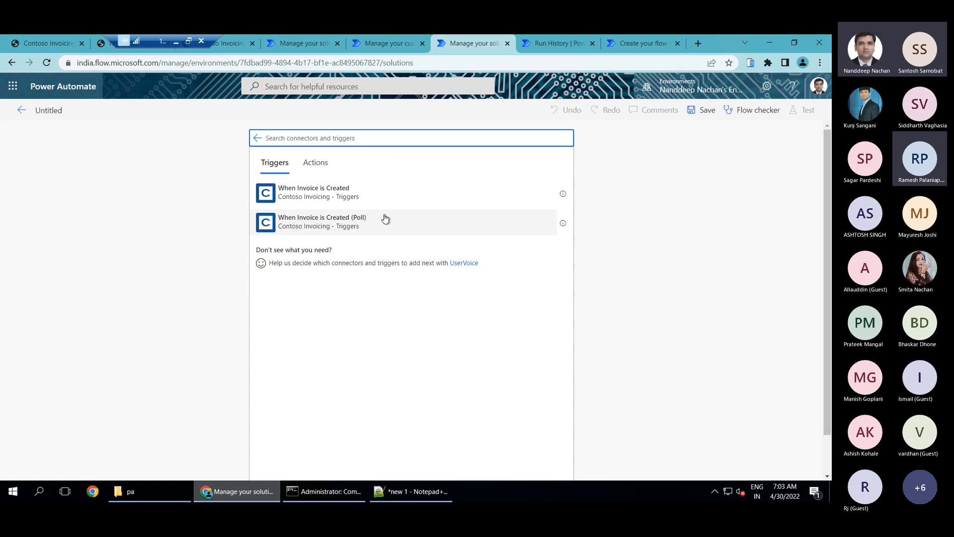
{"action": "left_click", "coordinate": [342, 224]}
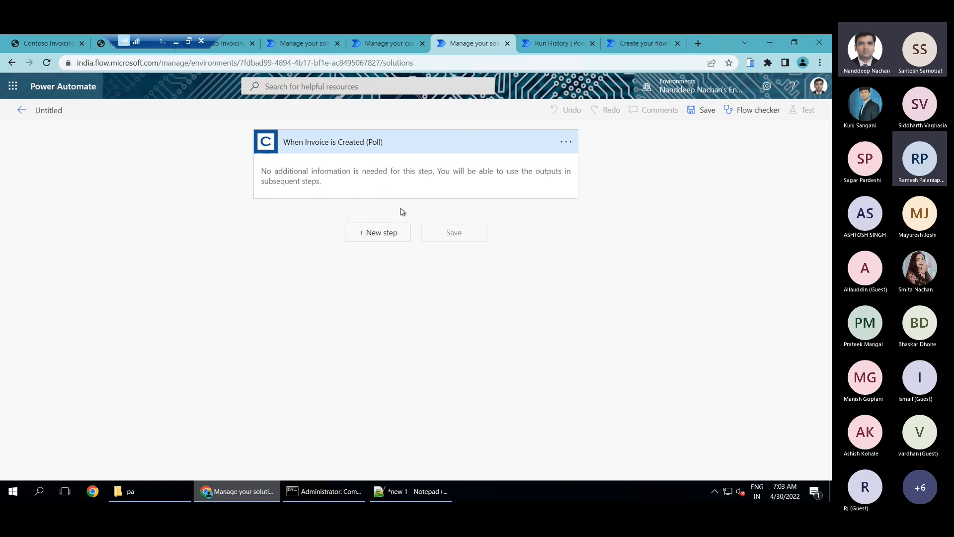
{"action": "left_click", "coordinate": [377, 234]}
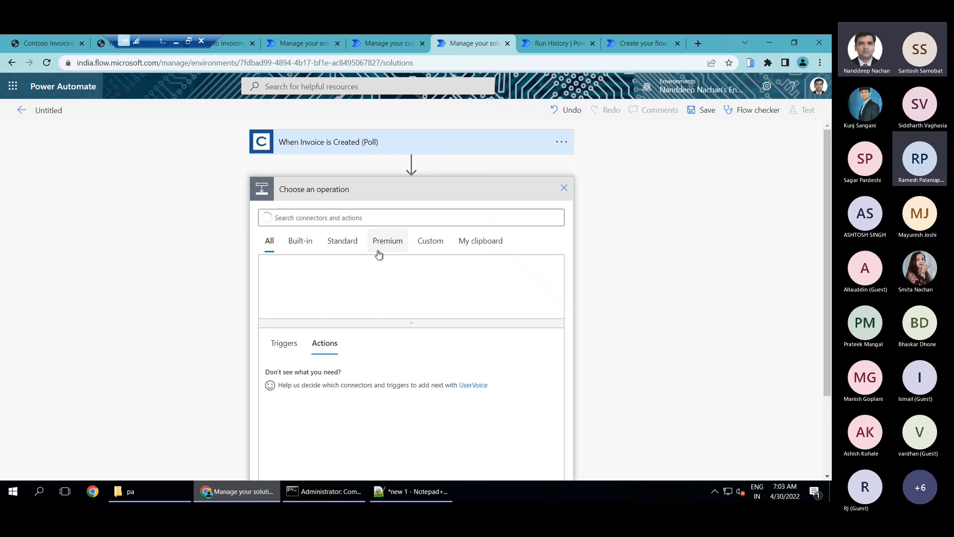
{"action": "left_click", "coordinate": [439, 248]}
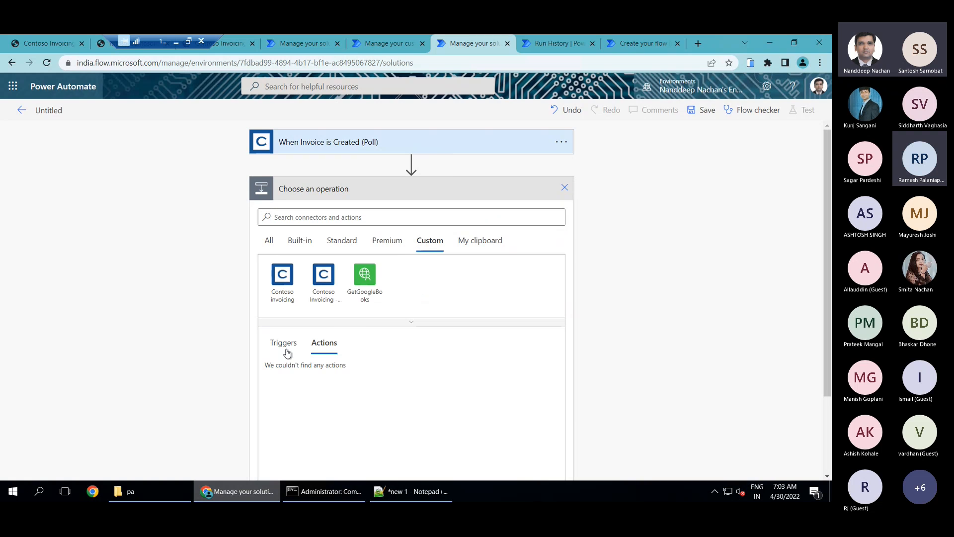
{"action": "left_click", "coordinate": [324, 302]}
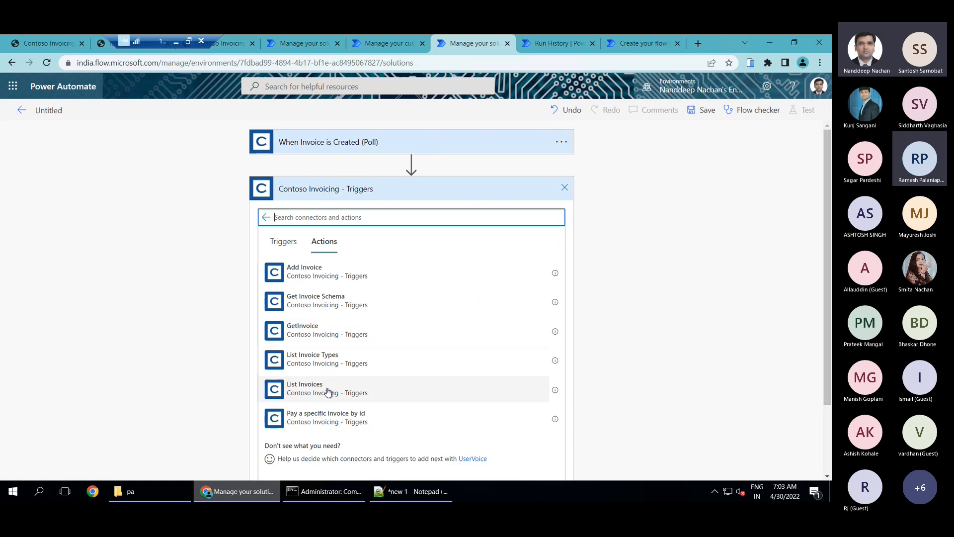
{"action": "left_click", "coordinate": [565, 189]}
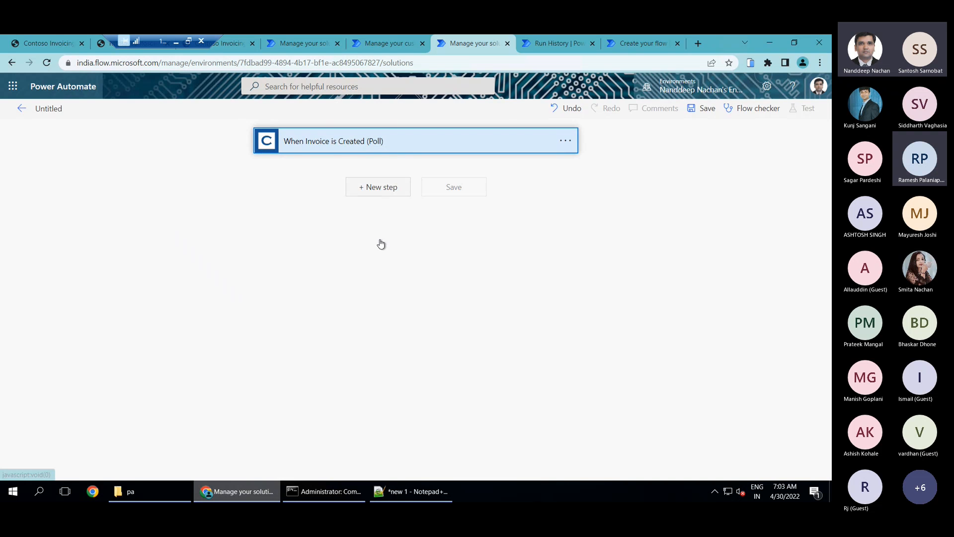
Add a Data Operation Compose action after the When Invoice is Created (Poll) trigger
{"action": "left_click", "coordinate": [378, 187]}
{"action": "type", "text": "d"}
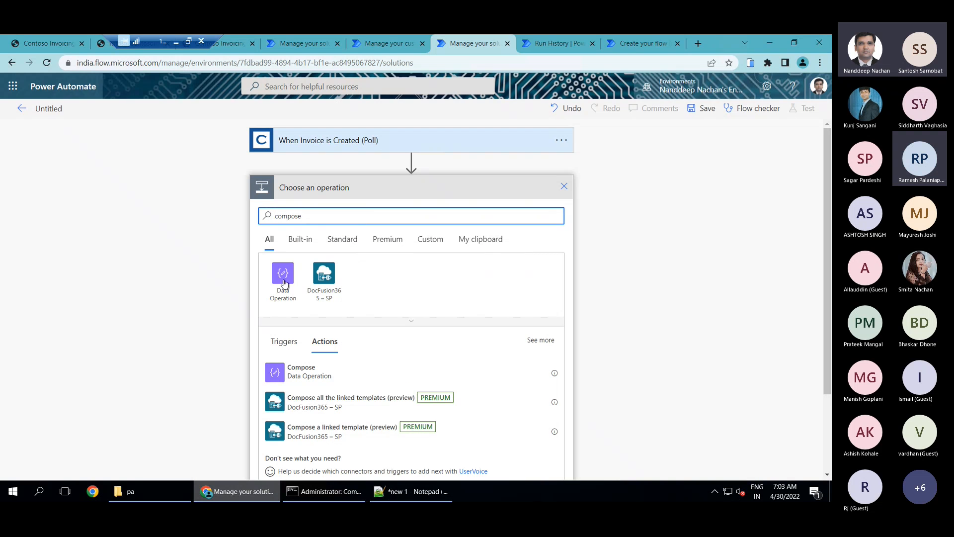
{"action": "left_click", "coordinate": [307, 381]}
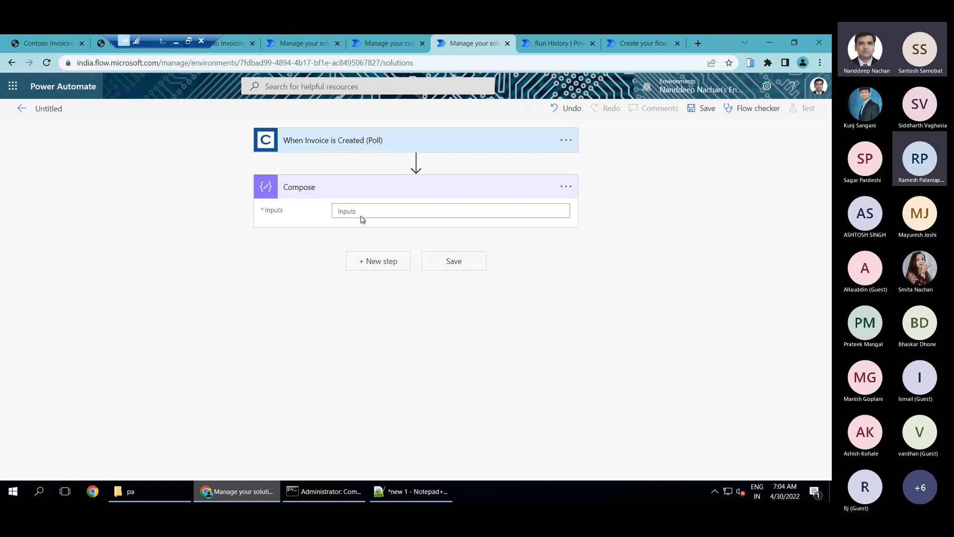
Set the Compose action's input to the trigger's amount value and save the flow
{"action": "left_click", "coordinate": [361, 216]}
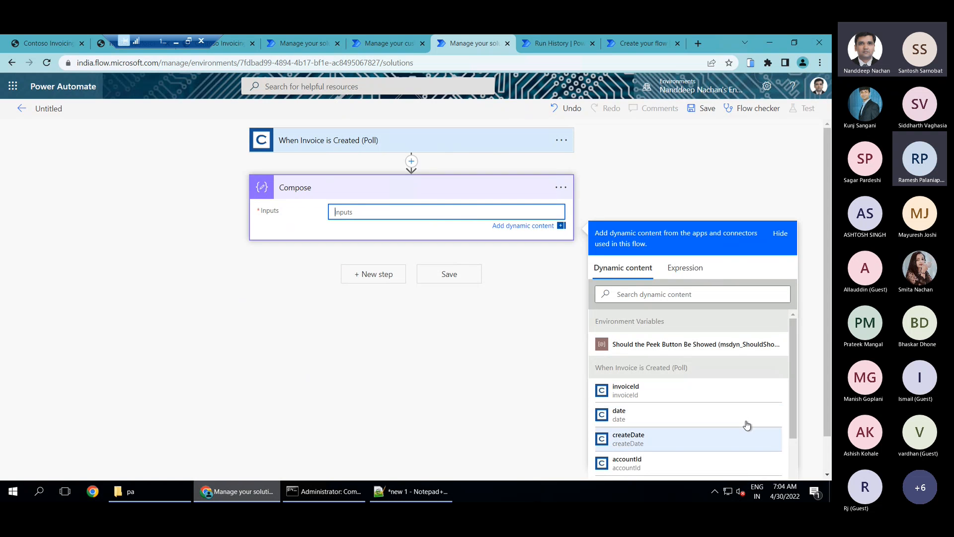
{"action": "scroll", "coordinate": [746, 424], "scroll_direction": "down", "scroll_amount": 2}
{"action": "scroll", "coordinate": [711, 437], "scroll_direction": "down", "scroll_amount": 1}
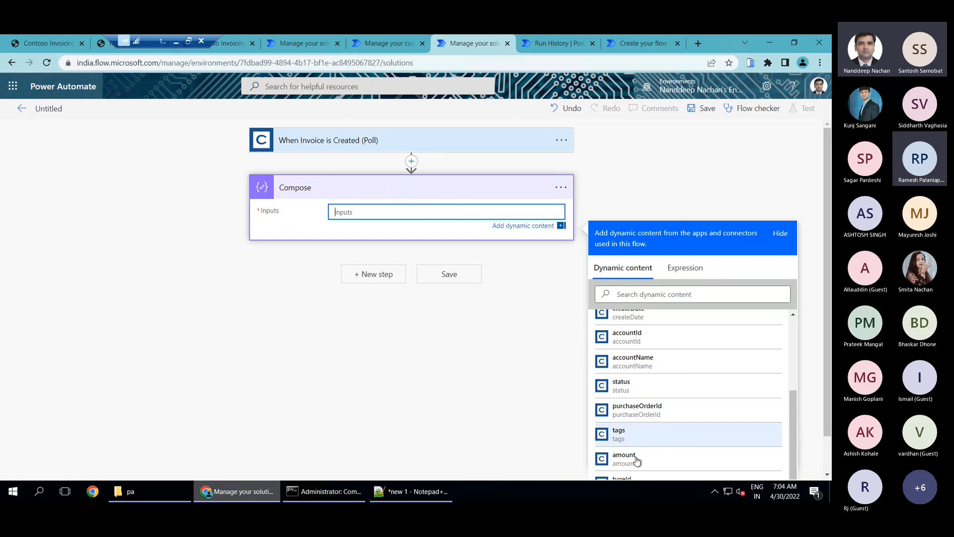
{"action": "left_click", "coordinate": [630, 460]}
{"action": "left_click", "coordinate": [445, 280]}
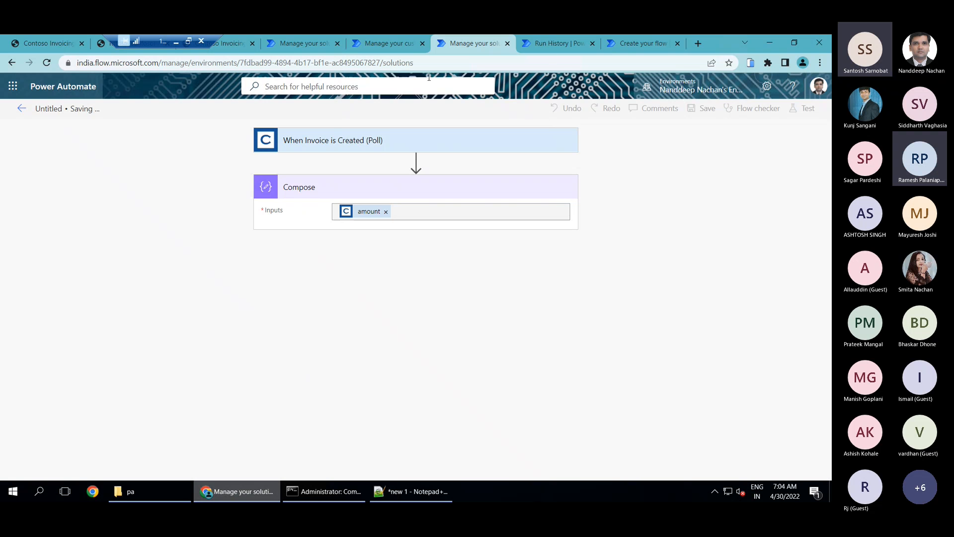
Open the Create Invoice flow for editing alongside, and start a manual test of the When Invoice is Created (Poll) -> Compose flow
{"action": "left_click", "coordinate": [557, 42]}
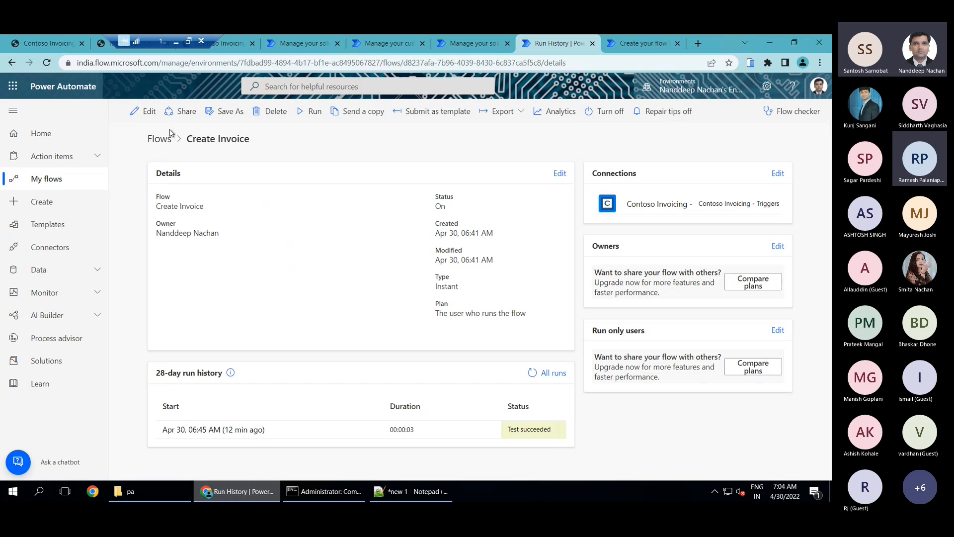
{"action": "left_click", "coordinate": [148, 115]}
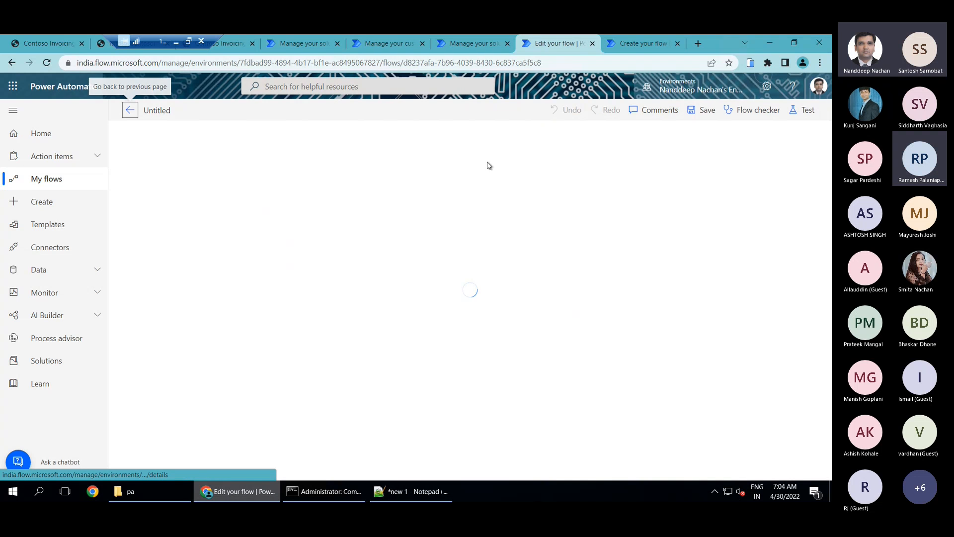
{"action": "left_click", "coordinate": [470, 45]}
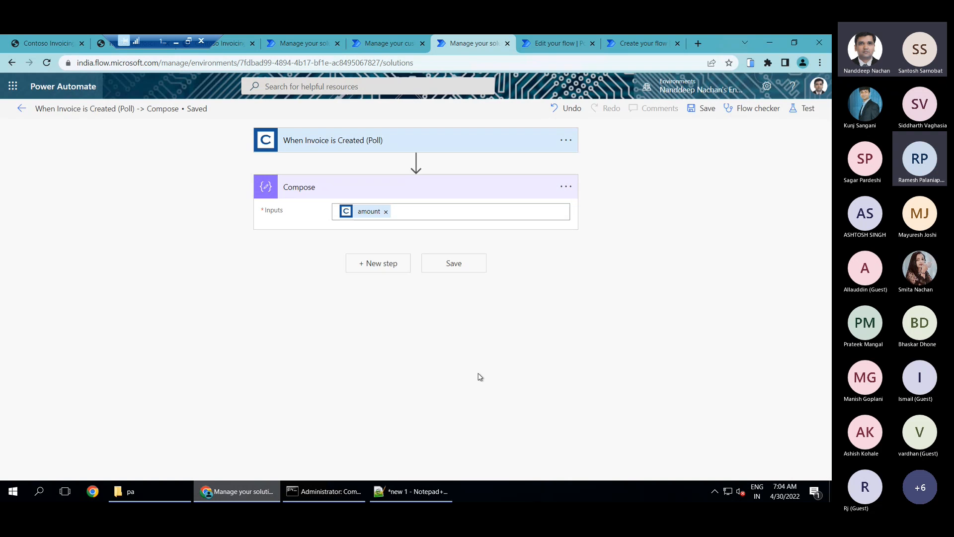
{"action": "left_click", "coordinate": [800, 110]}
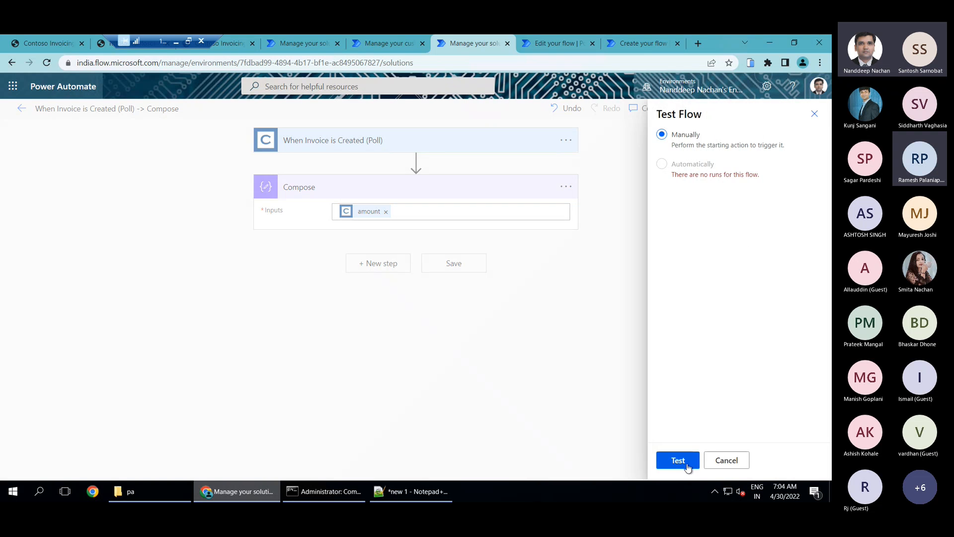
{"action": "left_click", "coordinate": [678, 460]}
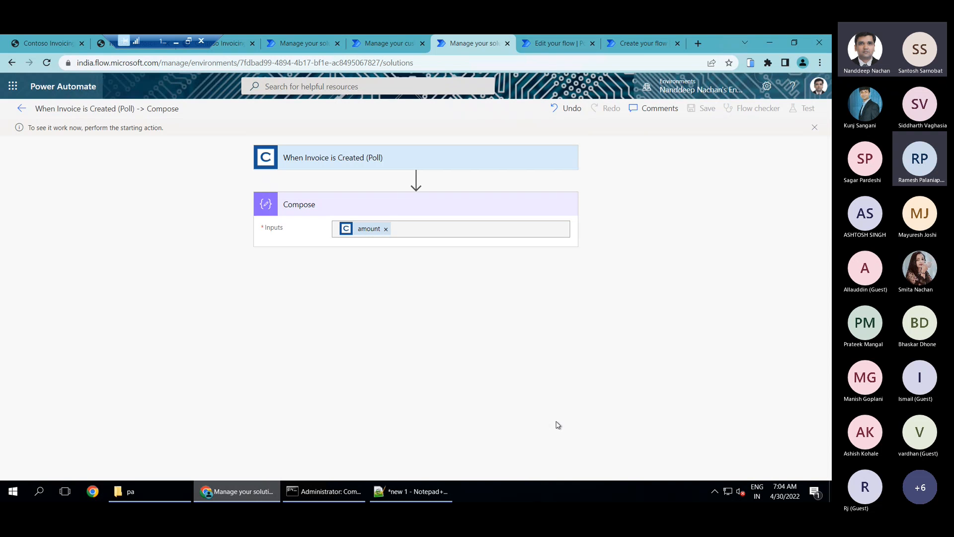
Test the Create Invoice flow manually with an amount of 500
{"action": "left_click", "coordinate": [555, 43]}
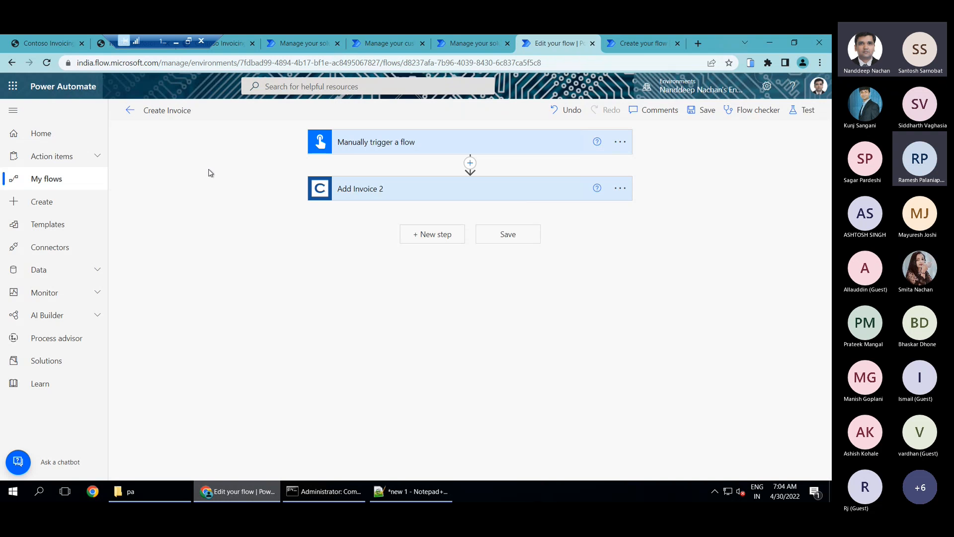
{"action": "left_click", "coordinate": [806, 111]}
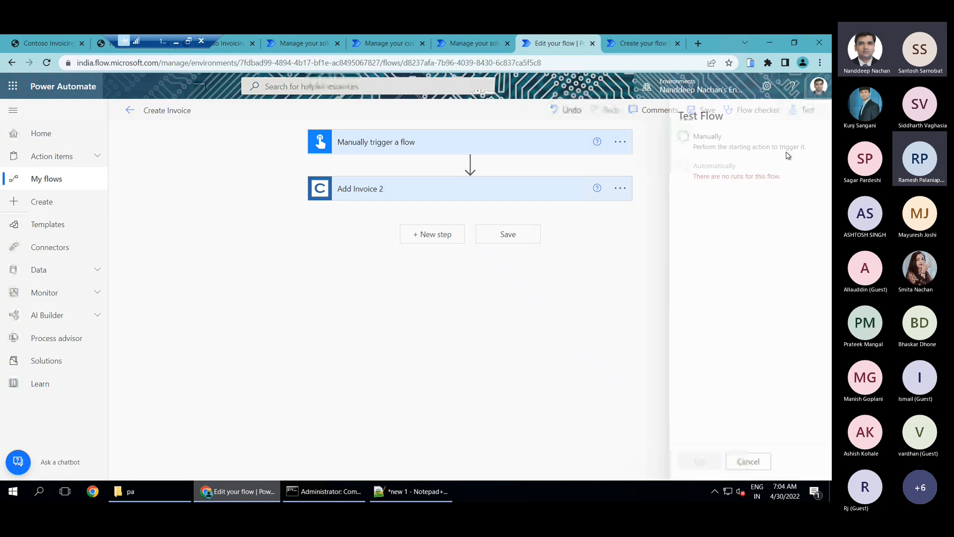
{"action": "left_click", "coordinate": [692, 149]}
{"action": "left_click", "coordinate": [695, 462]}
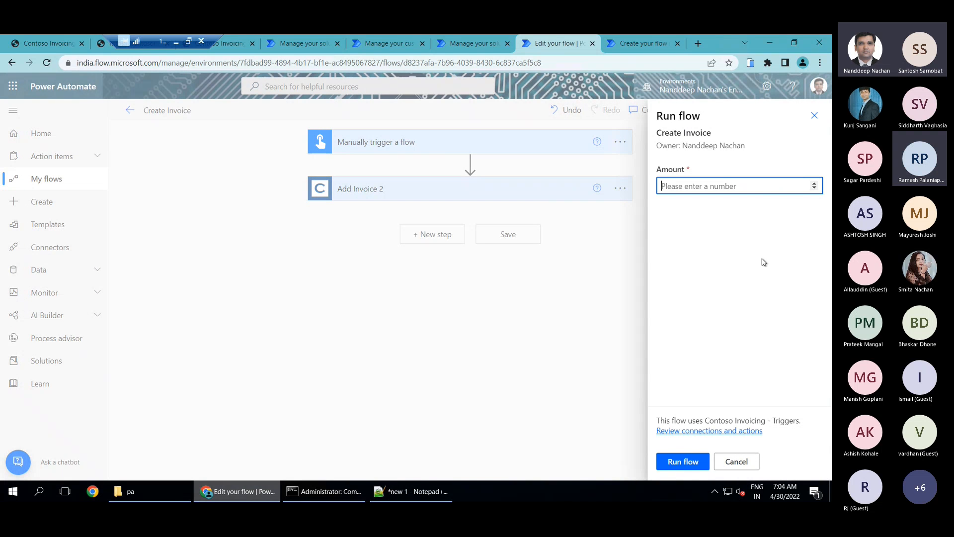
{"action": "type", "text": "5000"}
{"action": "left_click", "coordinate": [688, 461]}
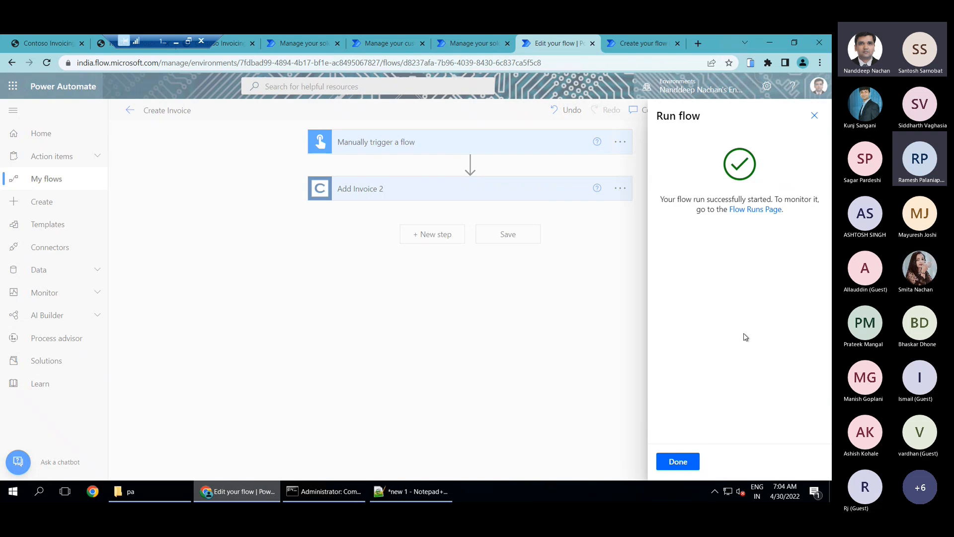
{"action": "left_click", "coordinate": [676, 462]}
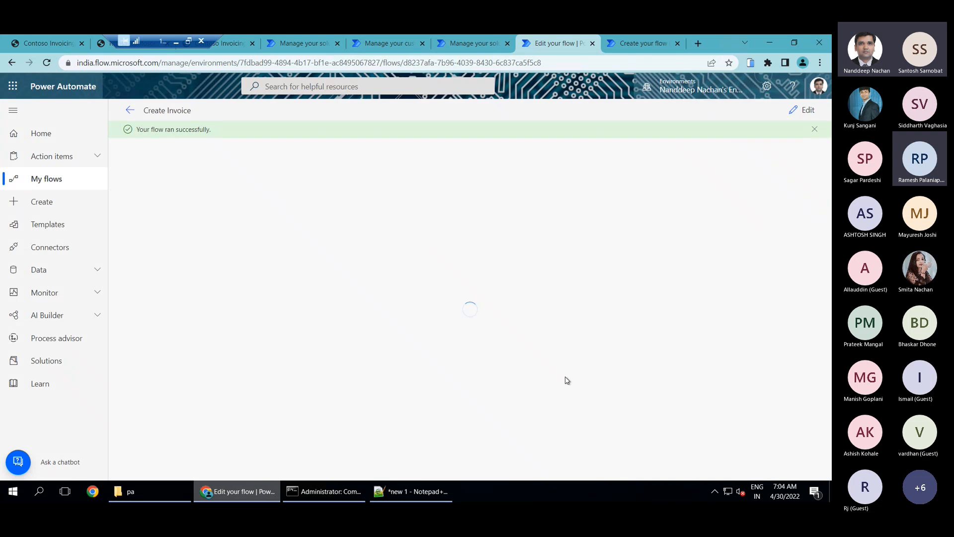
Return to the Create Invoice flow's details and run it with an amount of 1700
{"action": "left_click", "coordinate": [131, 110]}
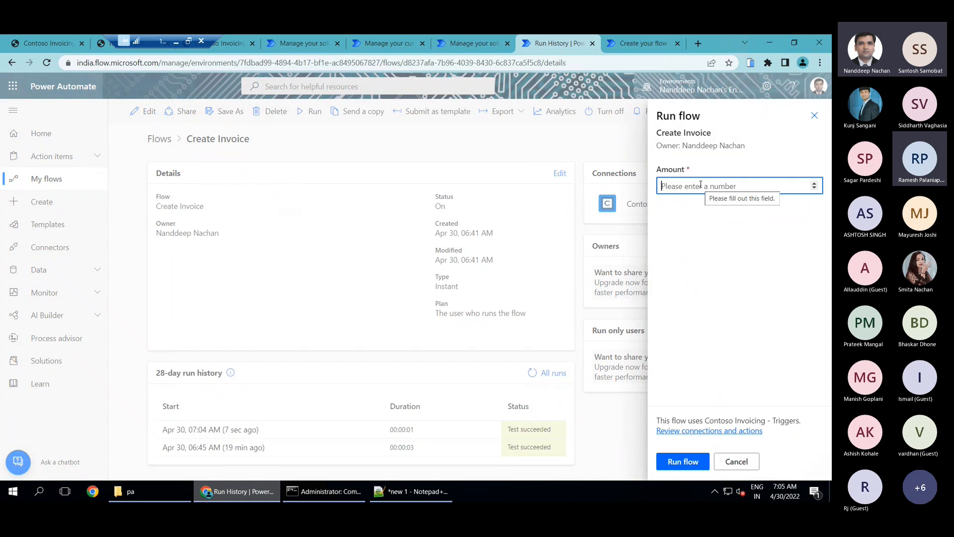
{"action": "type", "text": "1700"}
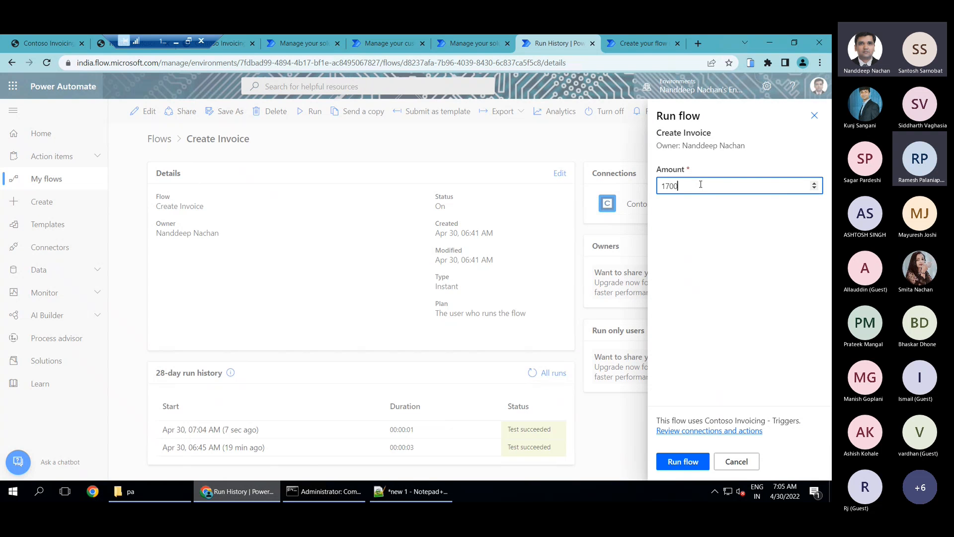
{"action": "left_click", "coordinate": [683, 462]}
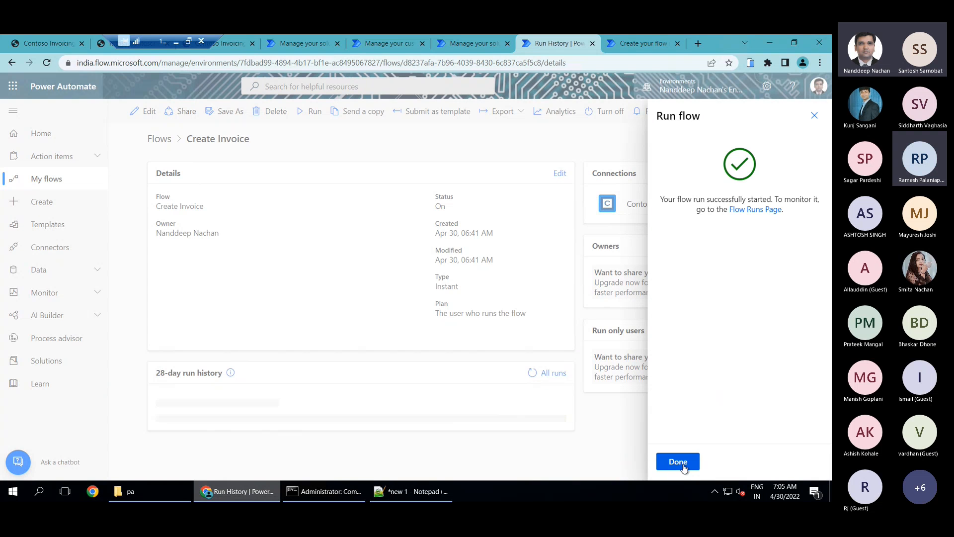
{"action": "left_click", "coordinate": [678, 462]}
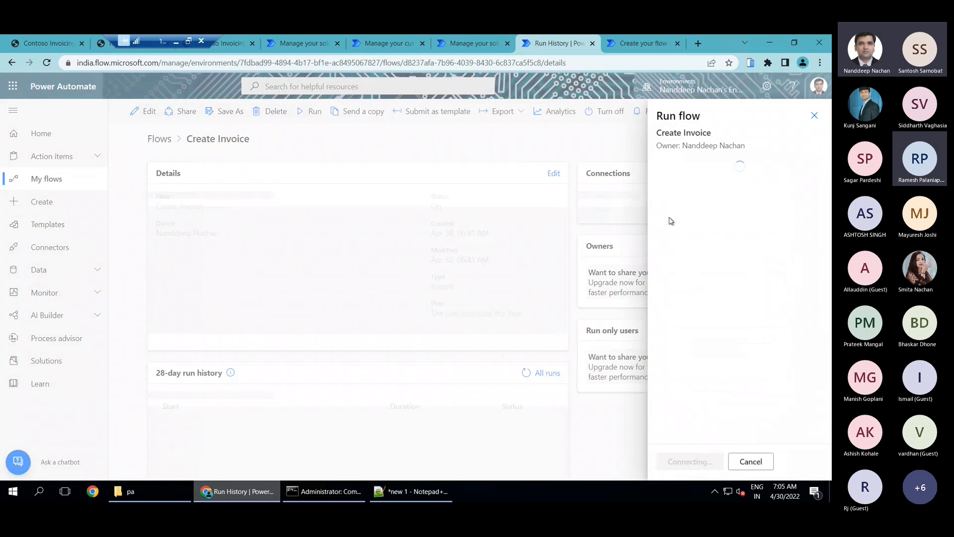
Run the Create Invoice flow again with an amount of 3000 and check its run history
{"action": "type", "text": "3000"}
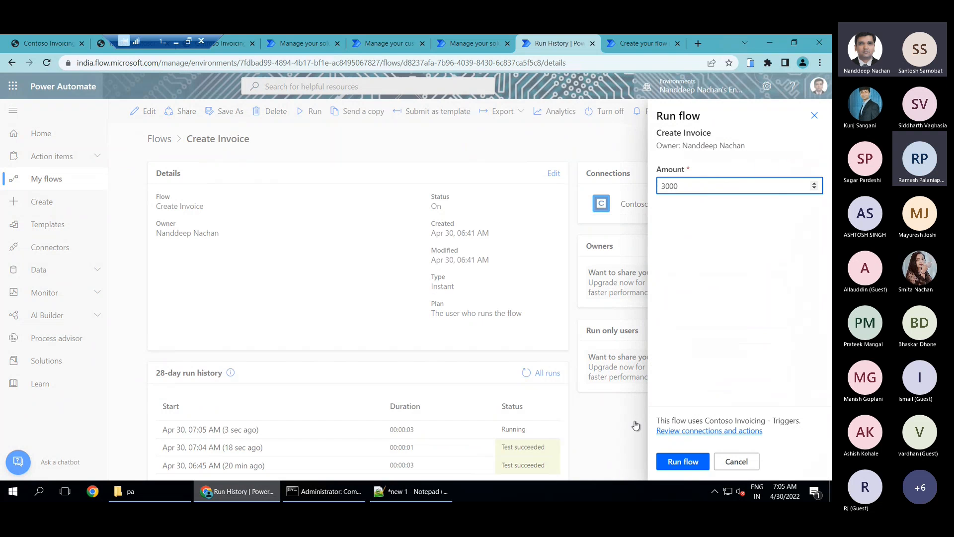
{"action": "left_click", "coordinate": [683, 462]}
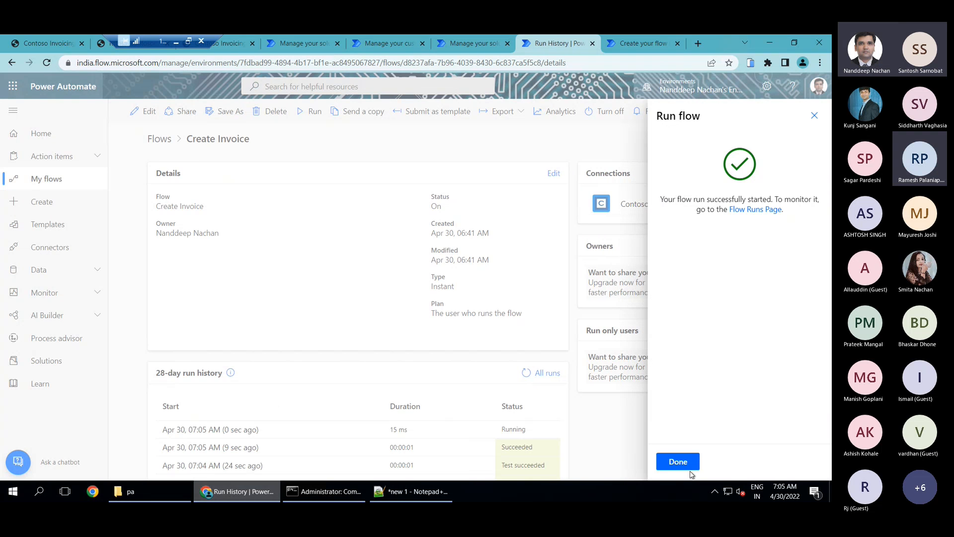
{"action": "left_click", "coordinate": [679, 462]}
{"action": "scroll", "coordinate": [563, 395], "scroll_direction": "down", "scroll_amount": 1}
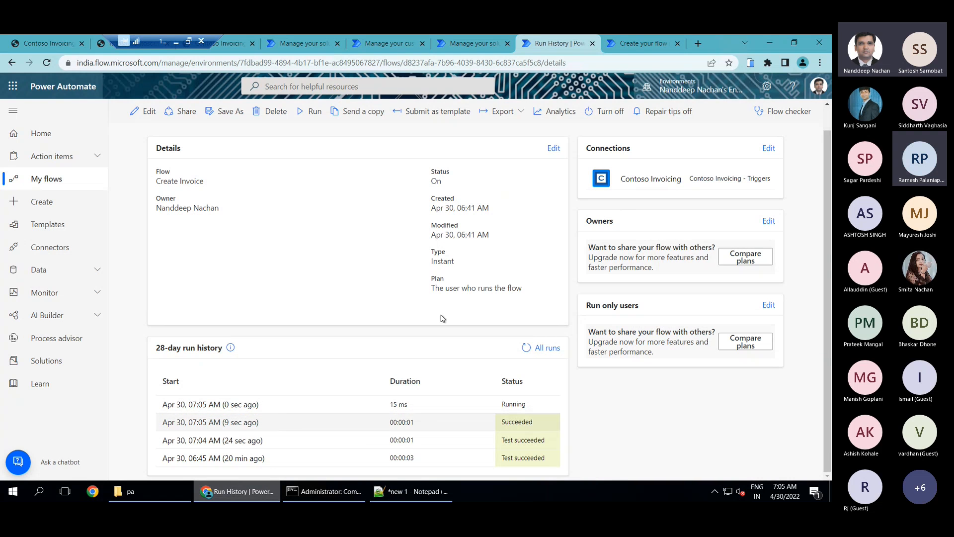
Open the details of the When Invoice is Created (Poll) -> Compose flow and refresh its run history repeatedly to look for triggered runs
{"action": "left_click", "coordinate": [462, 40]}
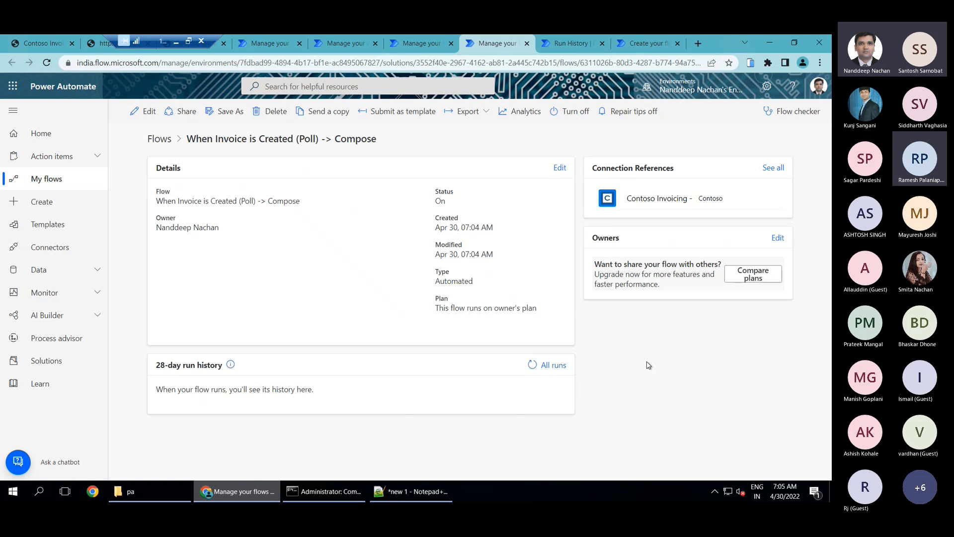
{"action": "left_click", "coordinate": [532, 364]}
{"action": "left_click", "coordinate": [533, 365]}
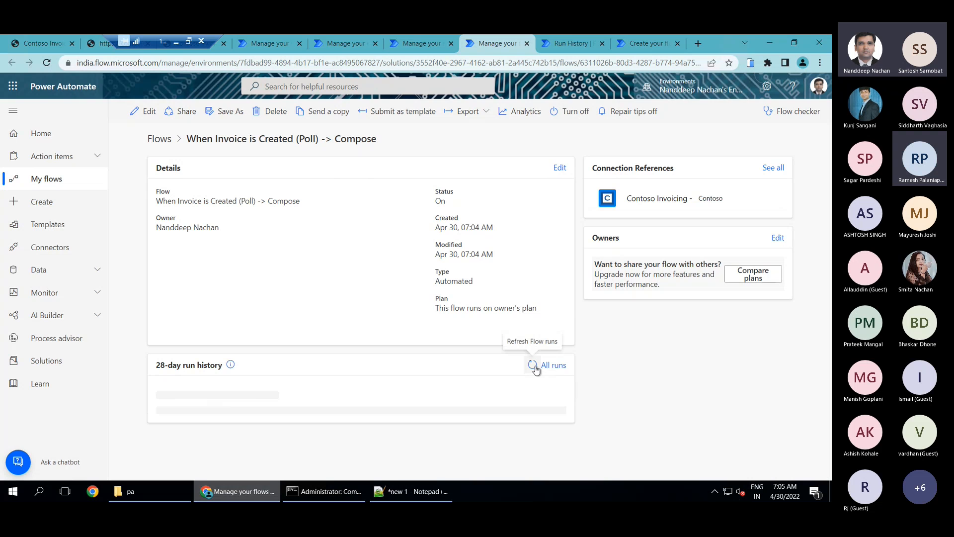
{"action": "left_click", "coordinate": [533, 366]}
{"action": "left_click", "coordinate": [533, 366]}
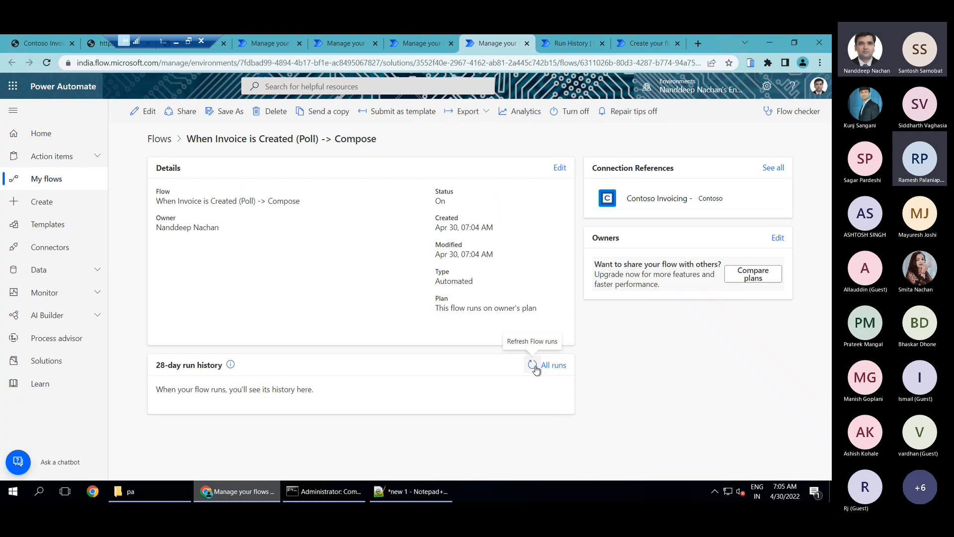
{"action": "left_click", "coordinate": [533, 365]}
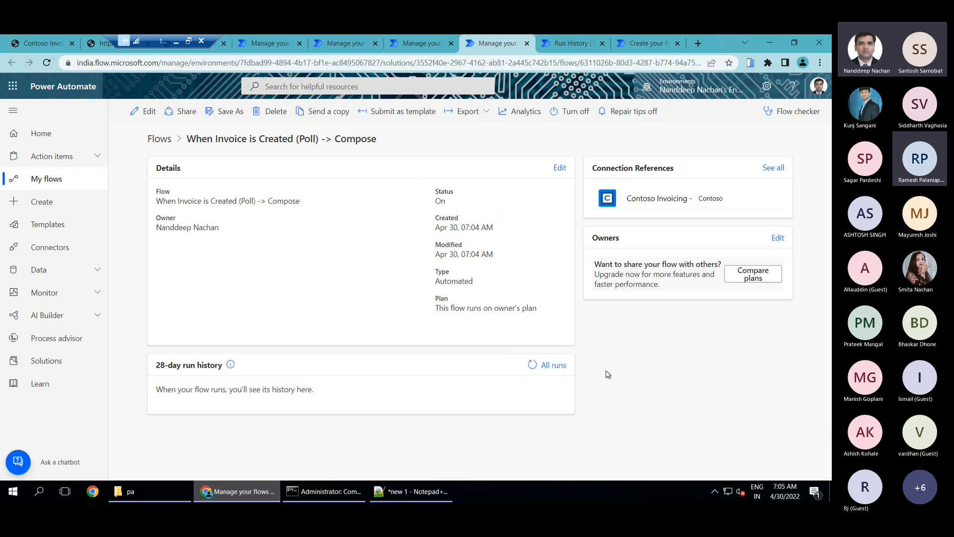
{"action": "left_click", "coordinate": [537, 370]}
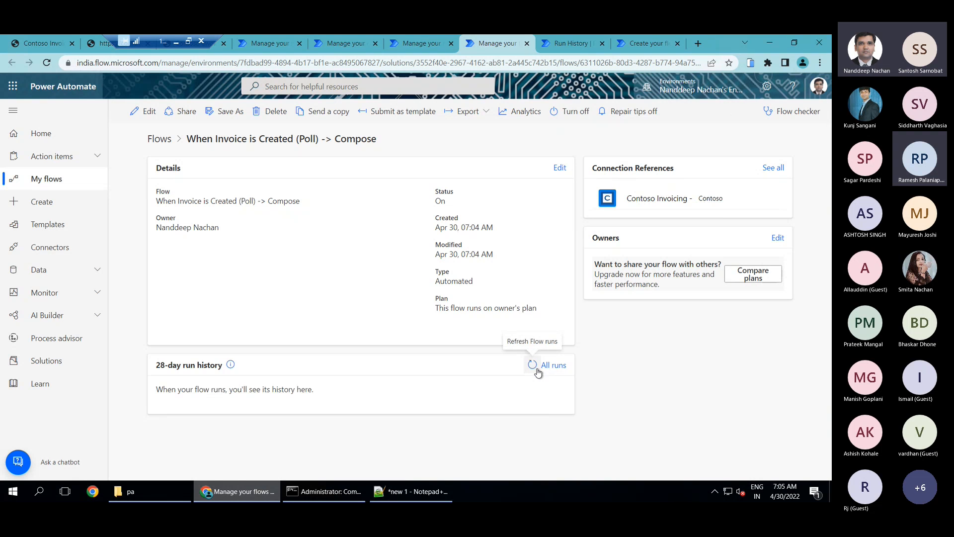
{"action": "left_click", "coordinate": [533, 365]}
{"action": "left_click", "coordinate": [533, 366]}
{"action": "left_click", "coordinate": [533, 365]}
{"action": "left_click", "coordinate": [537, 369]}
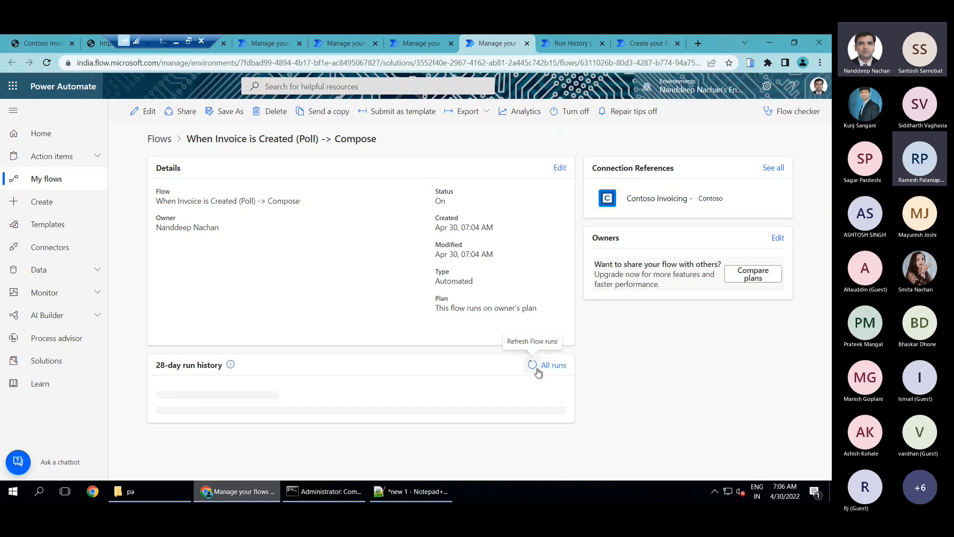
{"action": "left_click", "coordinate": [537, 370]}
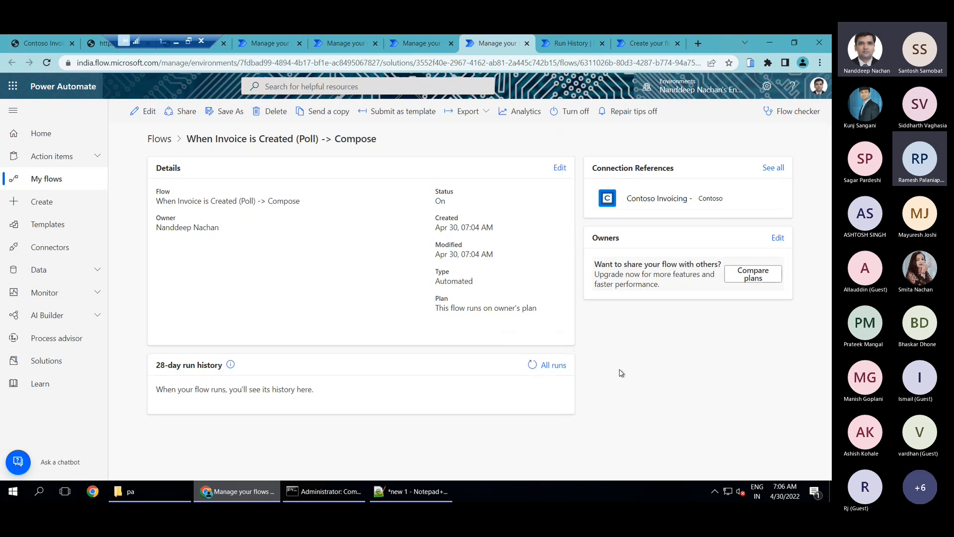
Open the When Invoice is Created (Poll) -> Compose flow for editing and start another manual test
{"action": "left_click", "coordinate": [143, 112]}
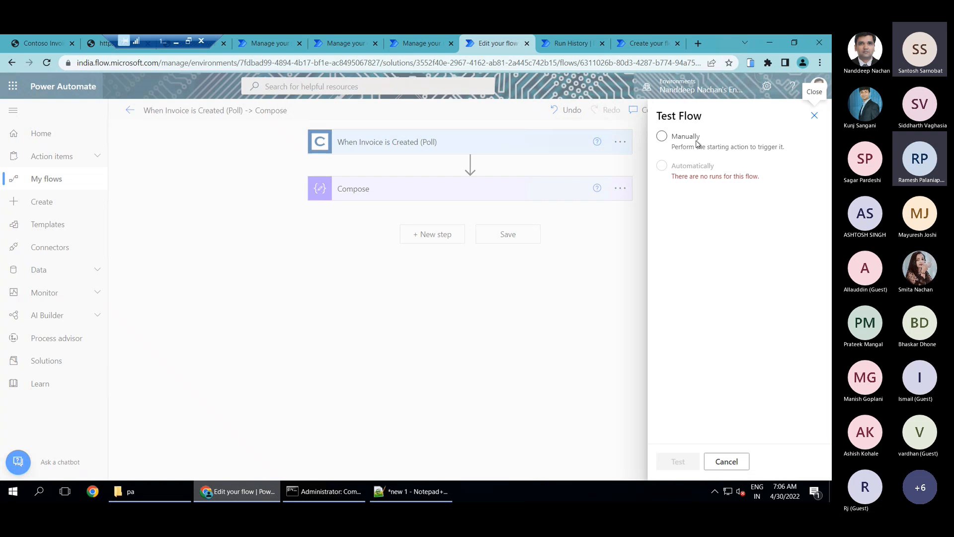
{"action": "left_click", "coordinate": [696, 140]}
{"action": "left_click", "coordinate": [678, 460]}
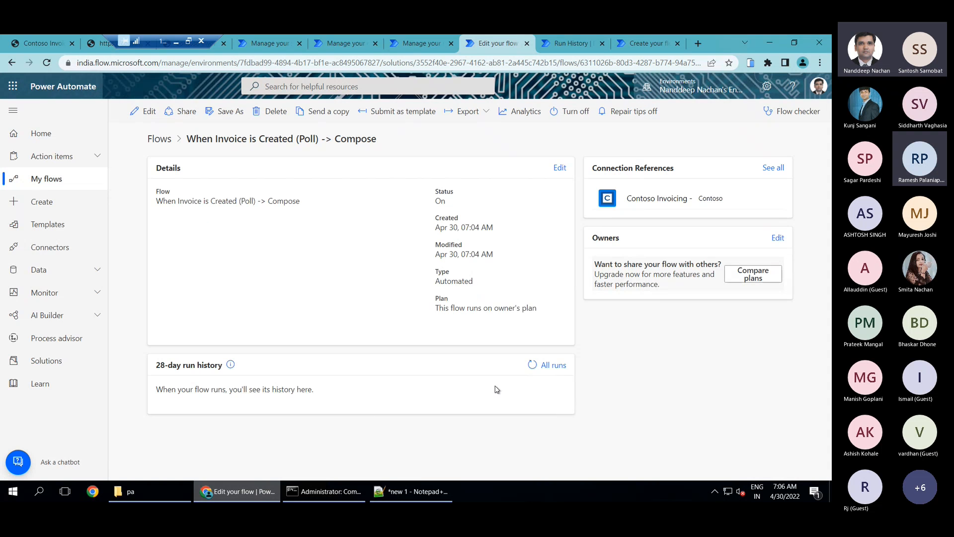
Refresh the polling flow's 28-day run history again to check for new runs
{"action": "left_click", "coordinate": [532, 364]}
{"action": "left_click", "coordinate": [532, 364]}
{"action": "left_click", "coordinate": [532, 364]}
{"action": "left_click", "coordinate": [532, 364]}
{"action": "left_click", "coordinate": [532, 367]}
{"action": "left_click", "coordinate": [530, 368]}
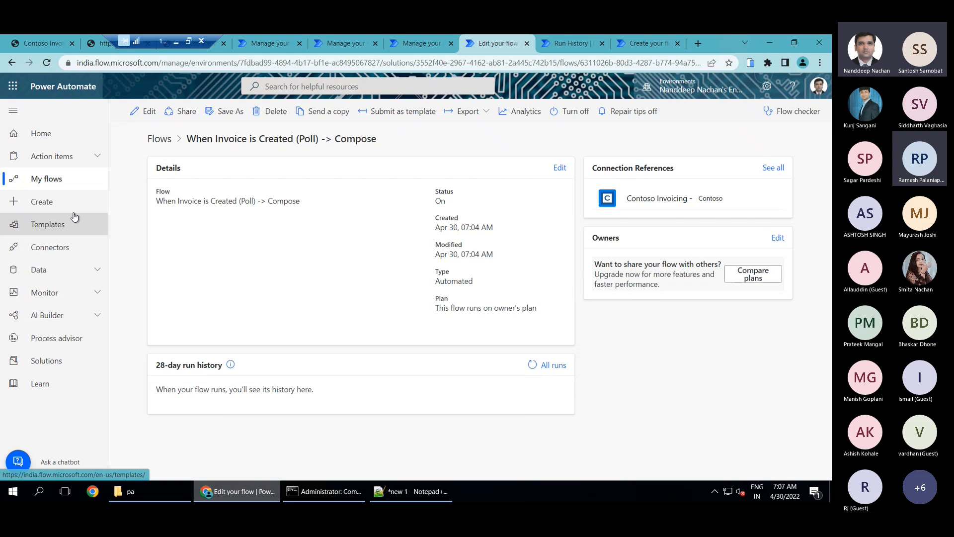
Minimize the remote desktop session and advance the presentation to the slide on policy templates for custom connectors in Power Automate
{"action": "left_click", "coordinate": [176, 42]}
{"action": "key", "text": "Right"}
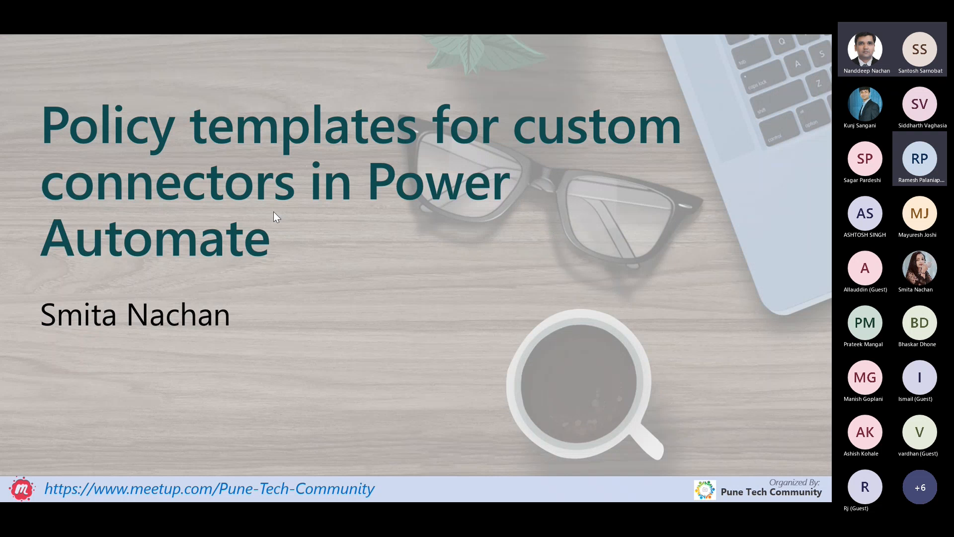